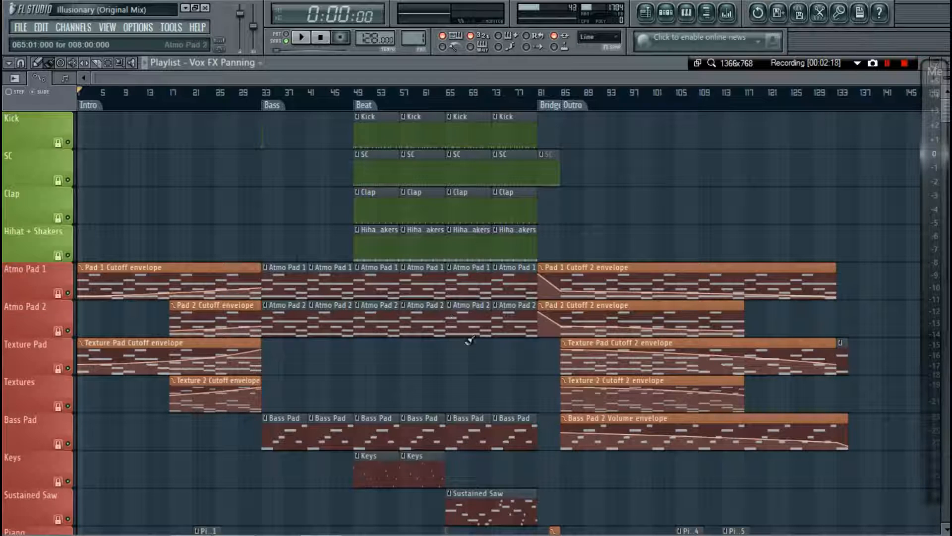
# Look over all playlist tracks, play the intro section from bar 17, and stop playback.
pyautogui.scroll(-3, 444, 382)
pyautogui.scroll(-3, 440, 376)
pyautogui.scroll(2, 440, 376)
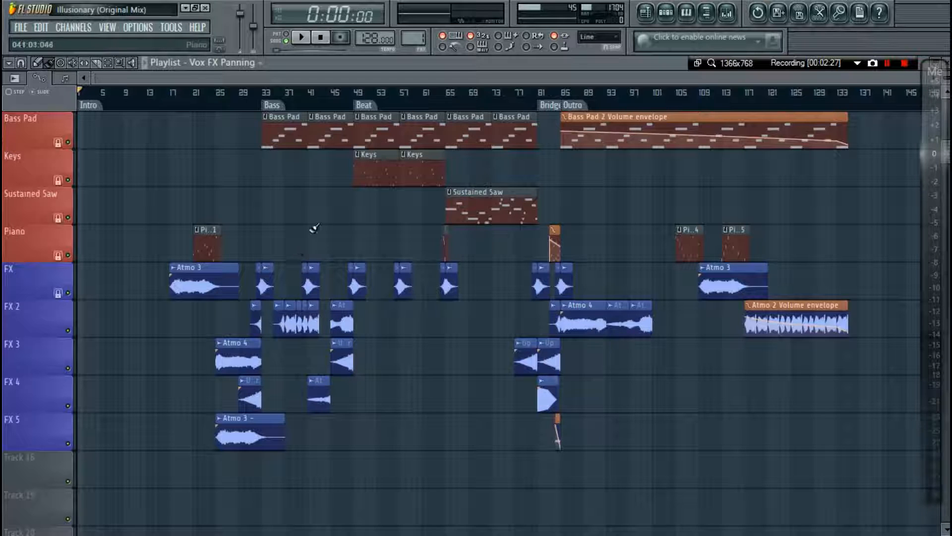
pyautogui.scroll(4, 319, 238)
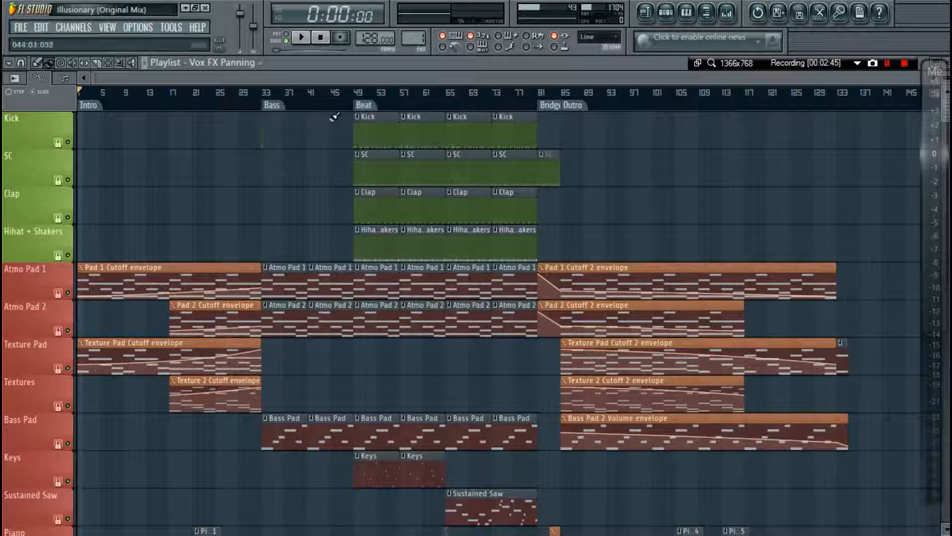
pyautogui.click(173, 92)
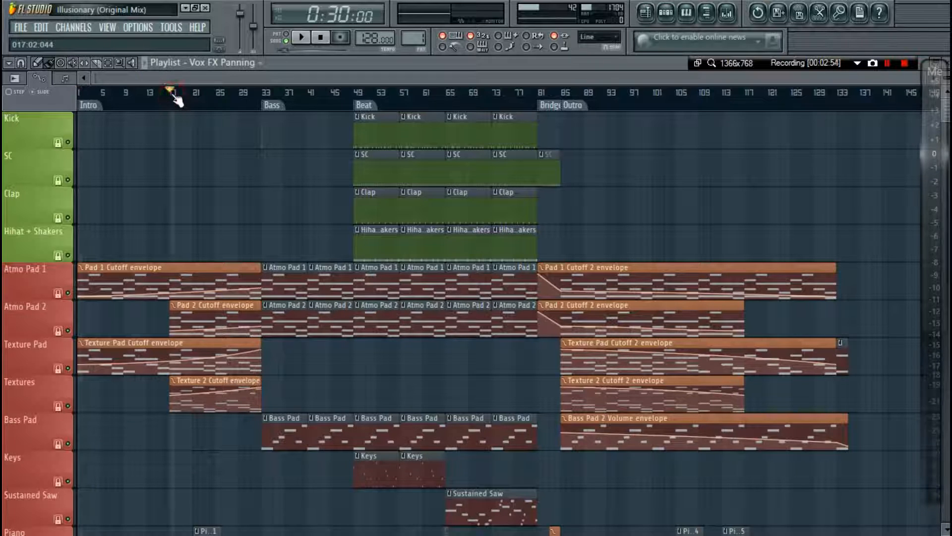
pyautogui.press('space')
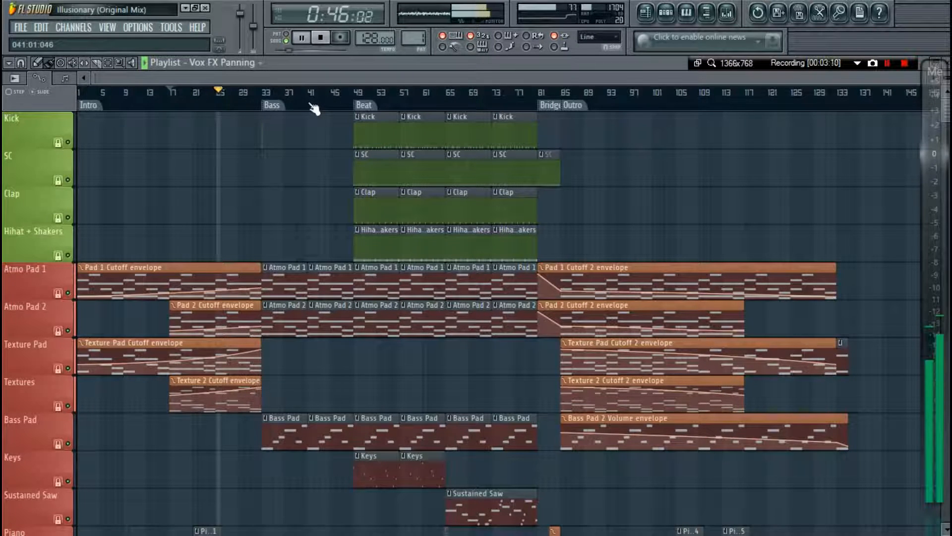
pyautogui.press('space')
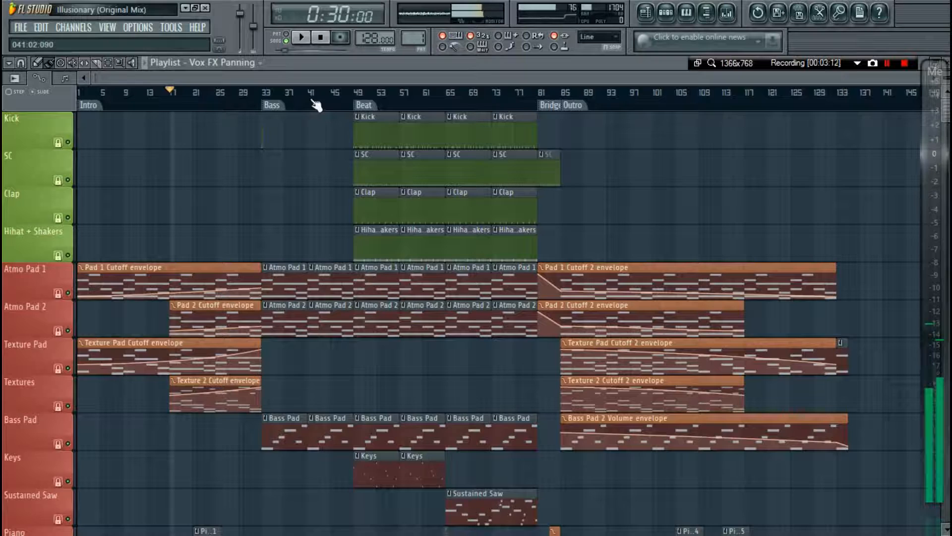
# Play short excerpts of the arrangement from bar 41 and from bar 65, stopping after each.
pyautogui.click(316, 104)
pyautogui.press('space')
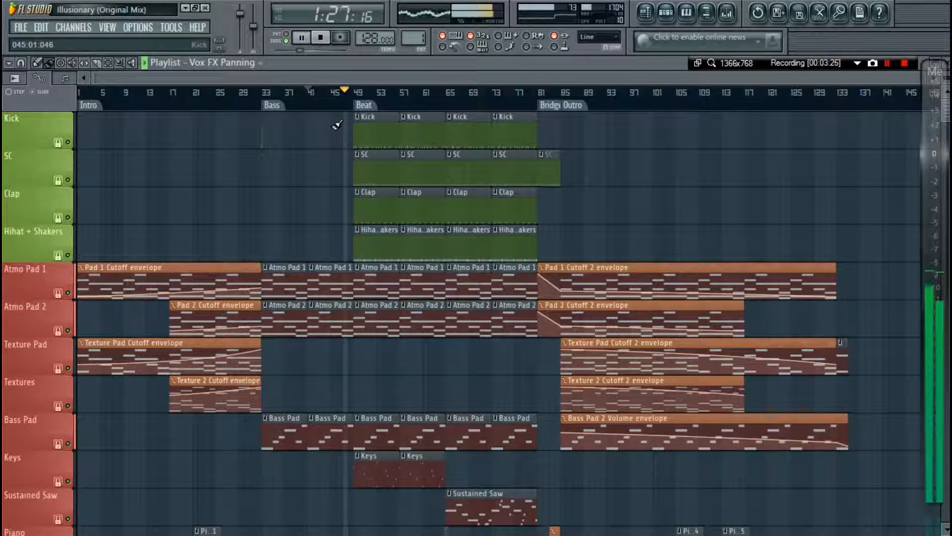
pyautogui.press('space')
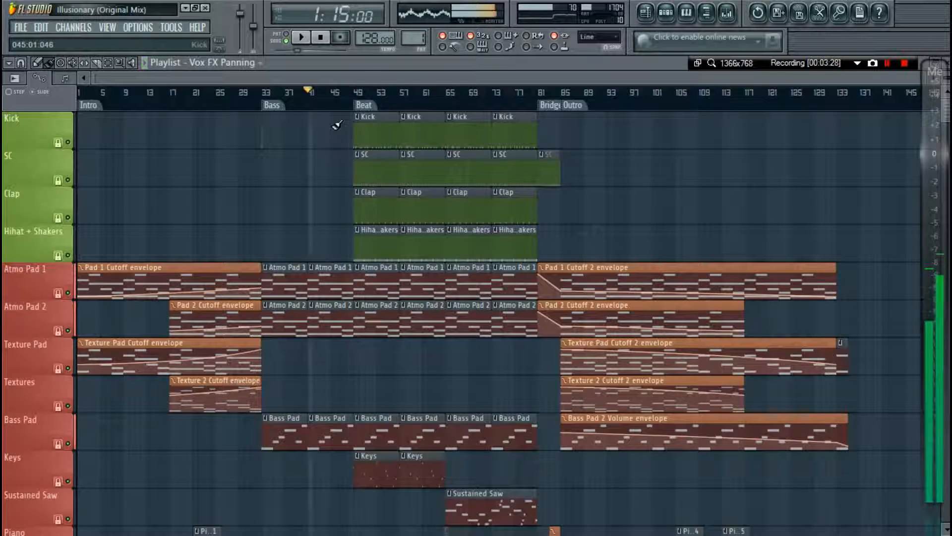
pyautogui.click(448, 94)
pyautogui.press('space')
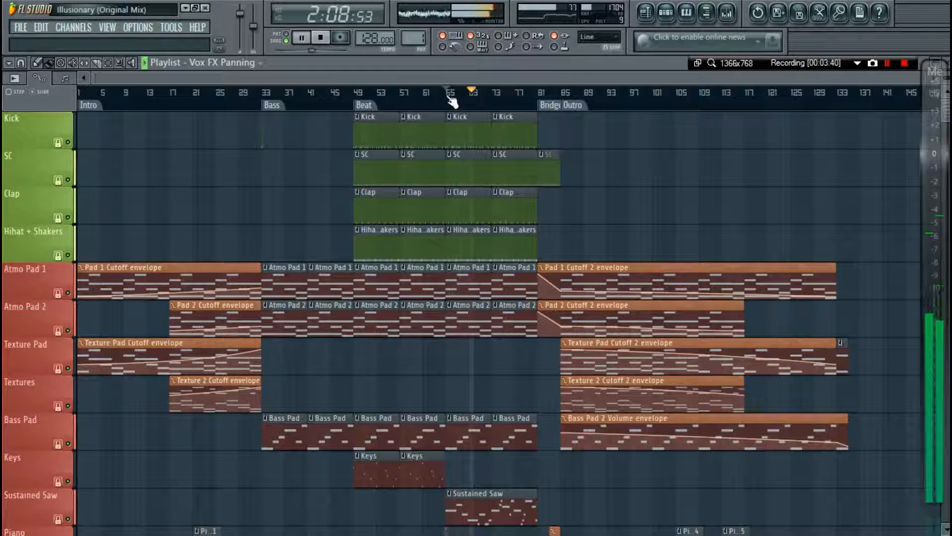
pyautogui.press('space')
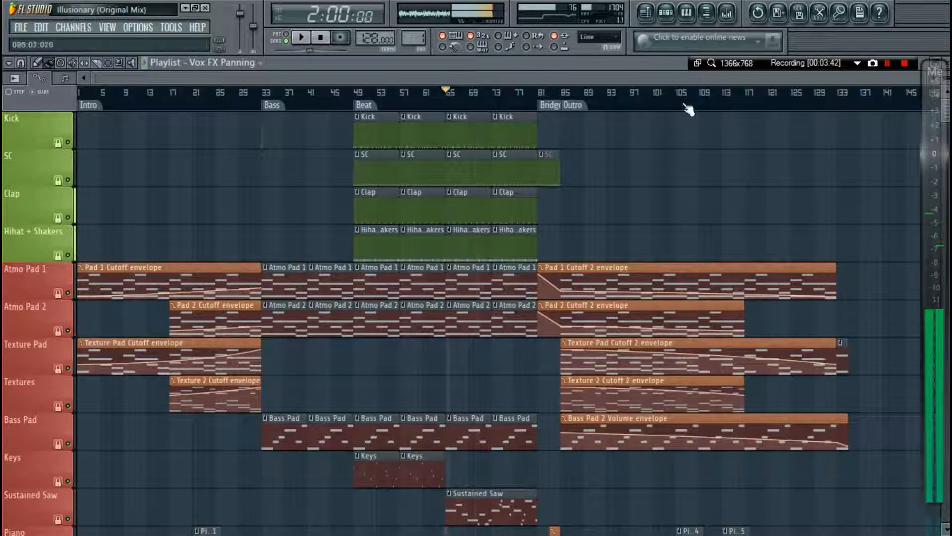
# Play a short excerpt of the outro section from bar 97 and stop it.
pyautogui.click(633, 94)
pyautogui.press('space')
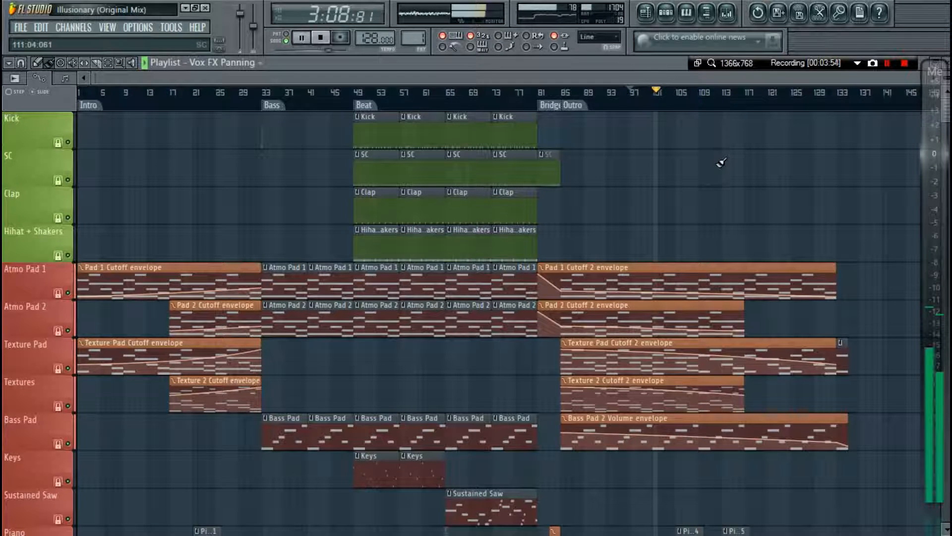
pyautogui.press('space')
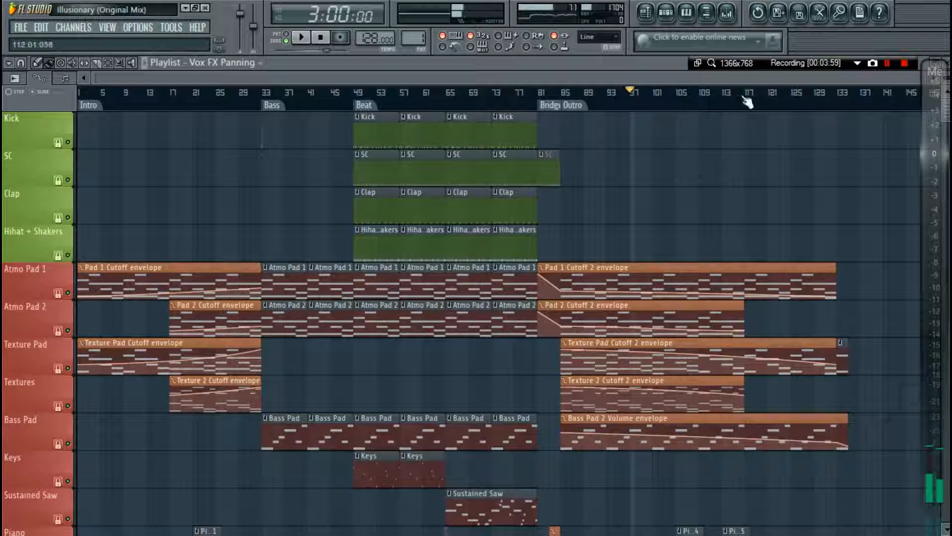
# Place the song position at bar 133 near the arrangement's end and return it to the song start.
pyautogui.click(823, 94)
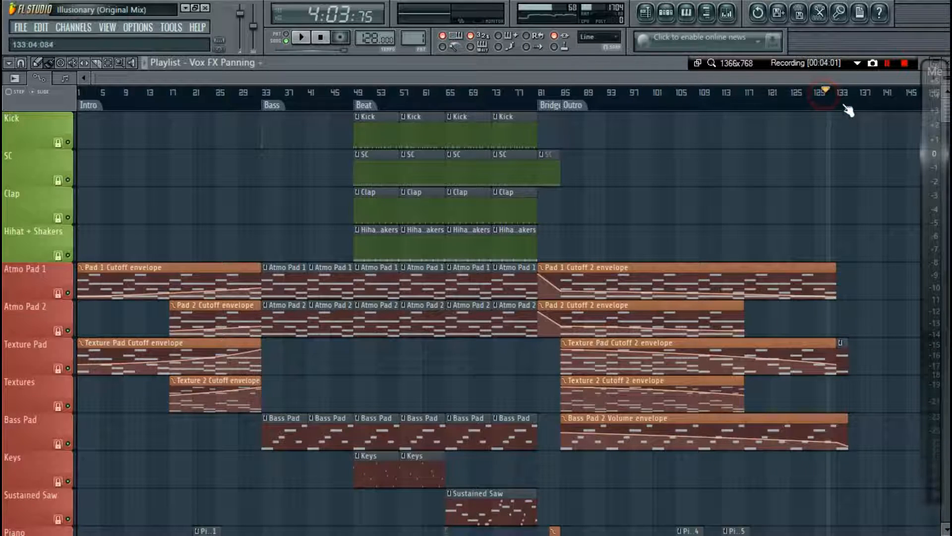
pyautogui.click(838, 99)
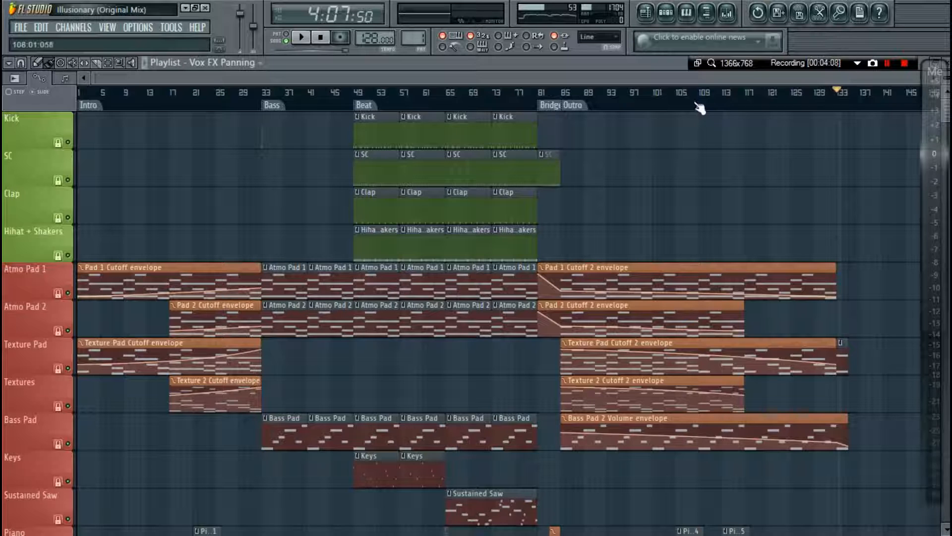
pyautogui.click(327, 42)
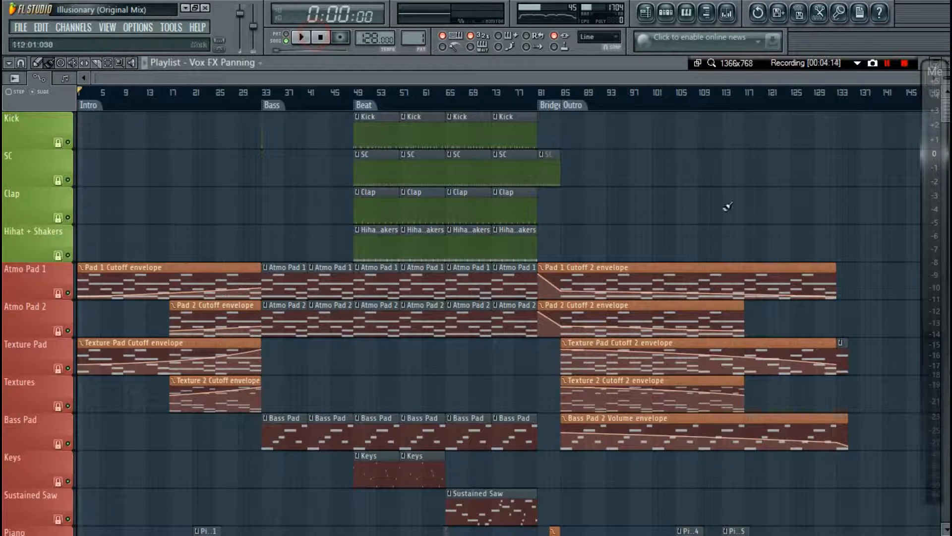
# Check the project info and the MIDI settings, and close the settings window.
pyautogui.press('F11')
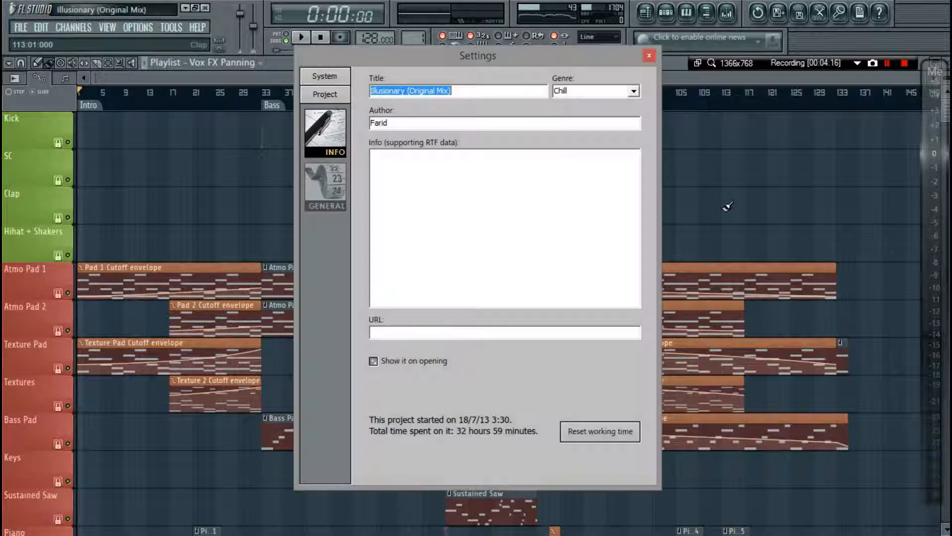
pyautogui.press('F10')
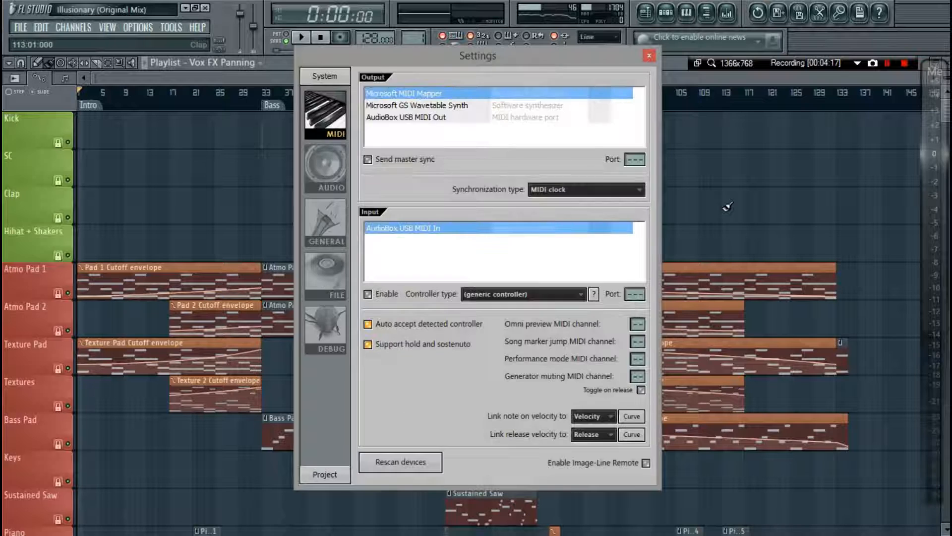
pyautogui.press('Escape')
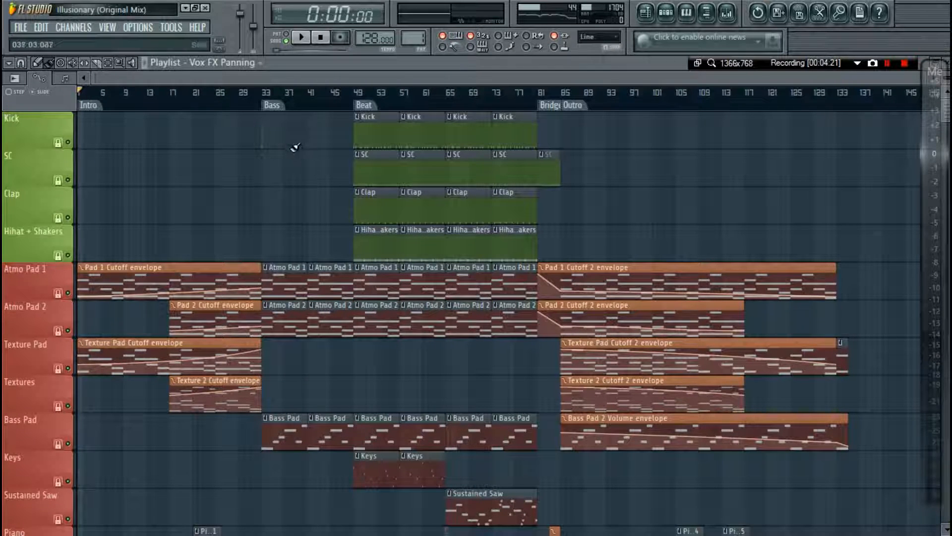
# Hide the playlist, show the channel step sequencer, and open the Kick channel's settings.
pyautogui.press('F6')
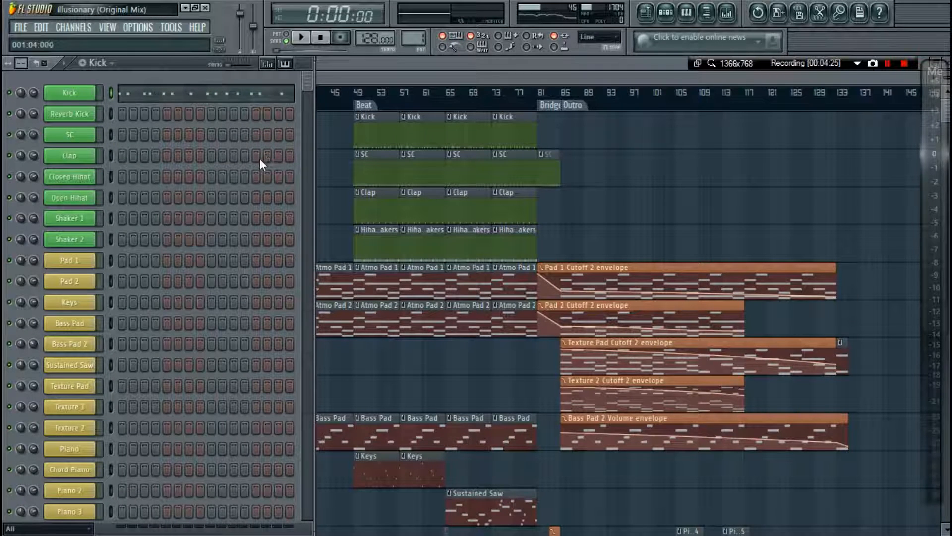
pyautogui.press('F6')
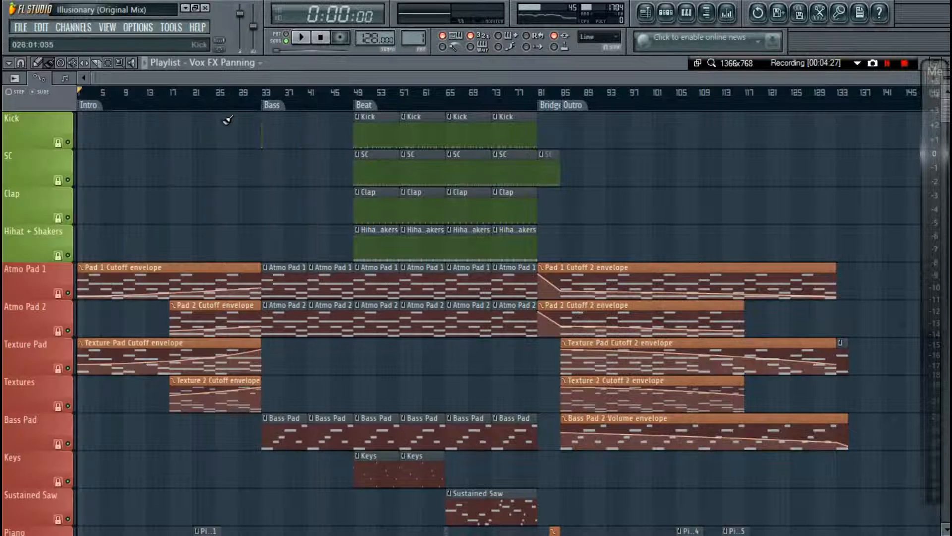
pyautogui.press('F5')
pyautogui.press('F6')
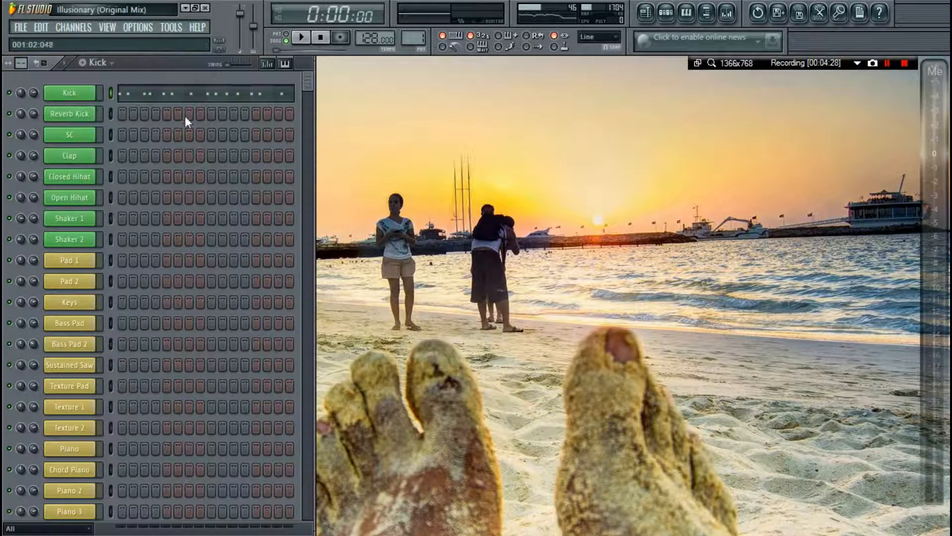
pyautogui.click(69, 95)
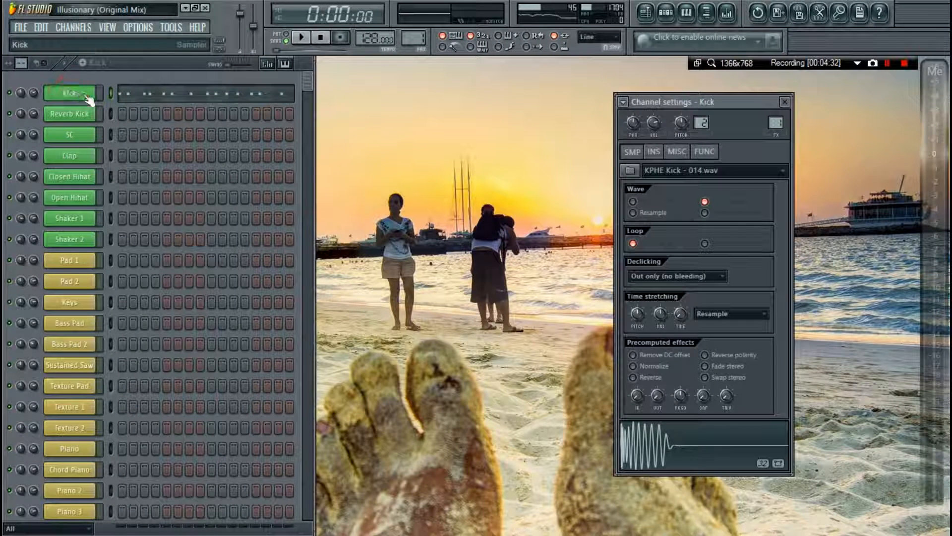
# Select the Kick pattern, switch playback to pattern mode, and audition the pattern on its own.
pyautogui.click(415, 40)
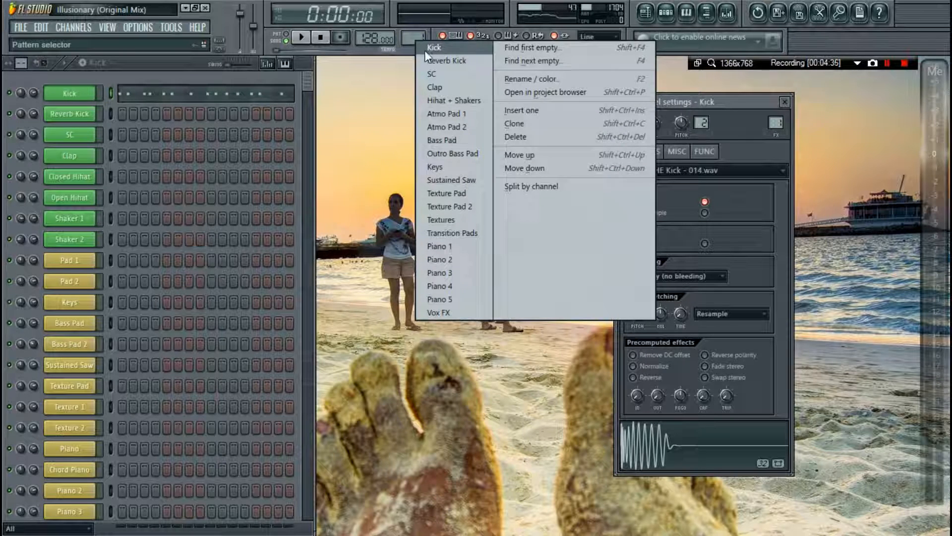
pyautogui.click(433, 49)
pyautogui.click(287, 37)
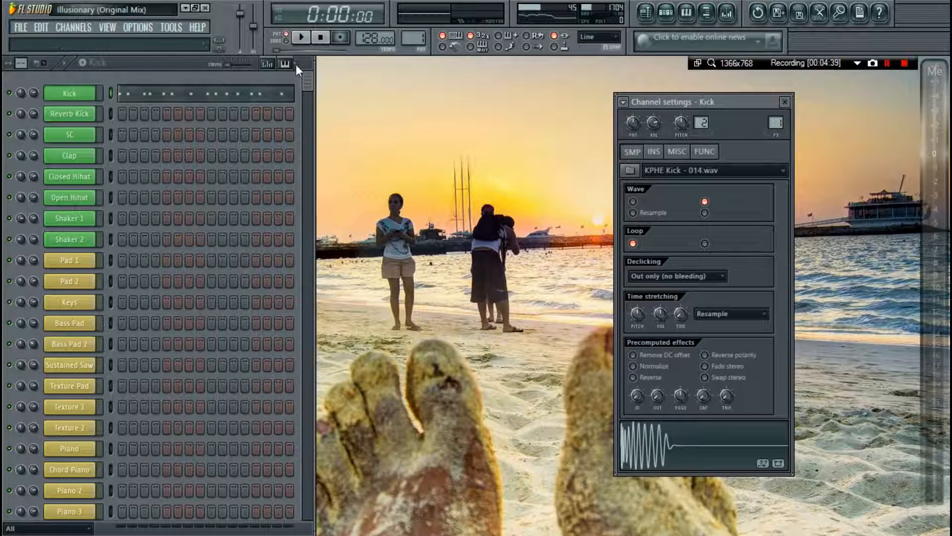
pyautogui.press('space')
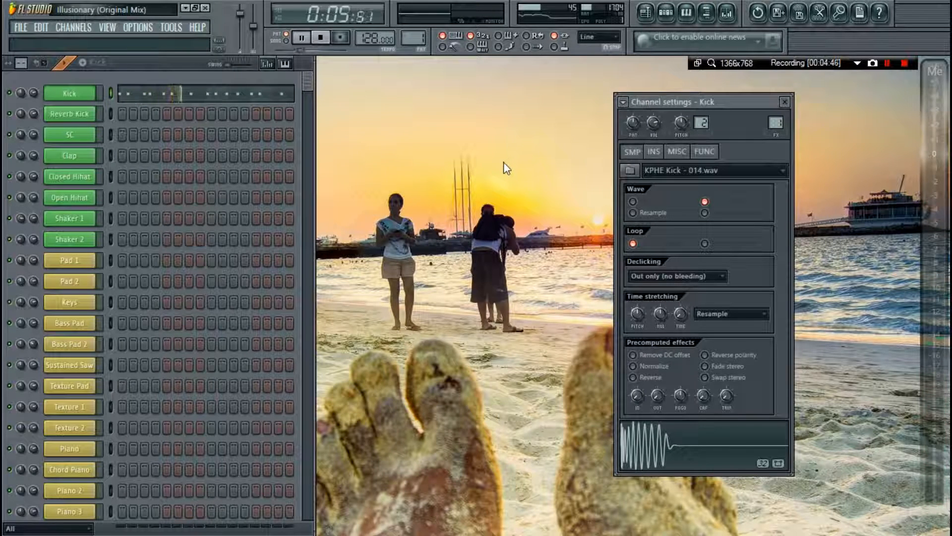
pyautogui.press('space')
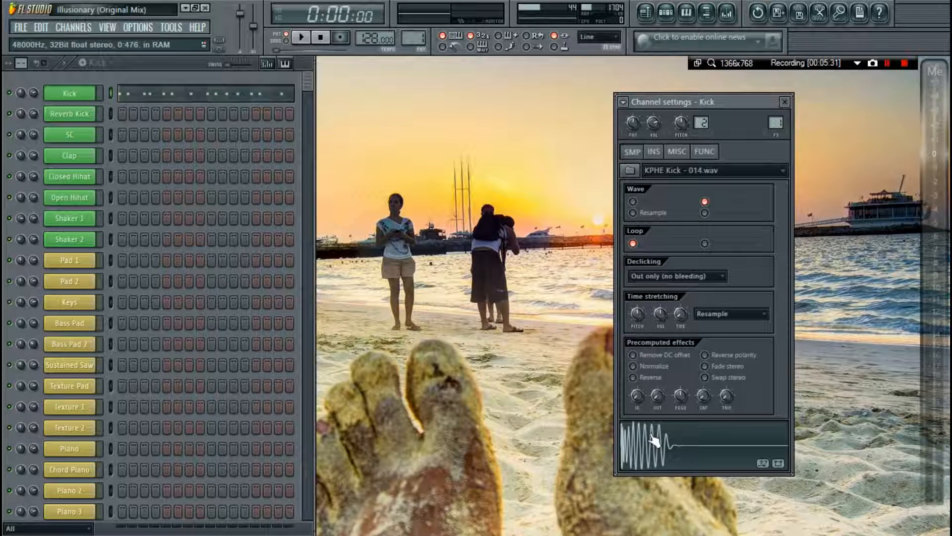
# Examine the Kick mixer track's first FabFilter Pro-Q, its Fruity Compressor and its SPL Transient Designer.
pyautogui.press('F9')
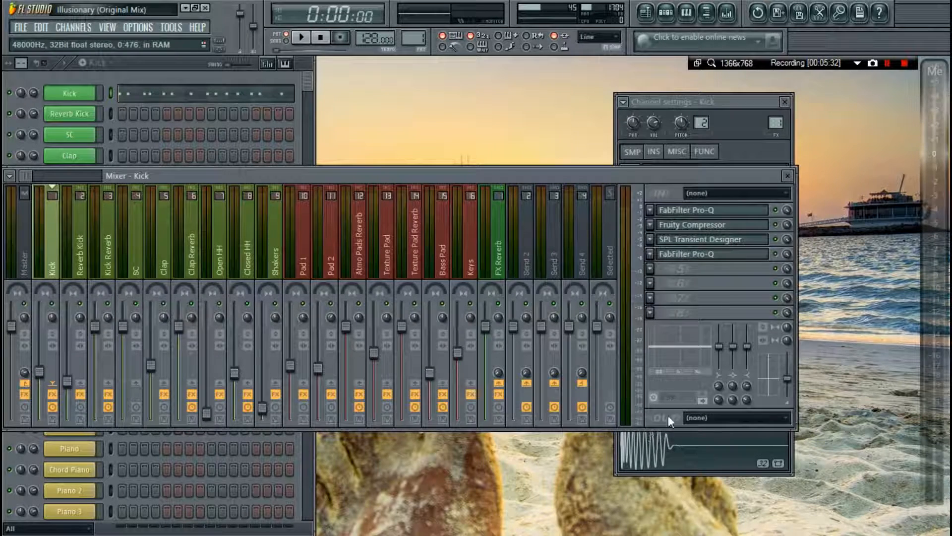
pyautogui.click(740, 210)
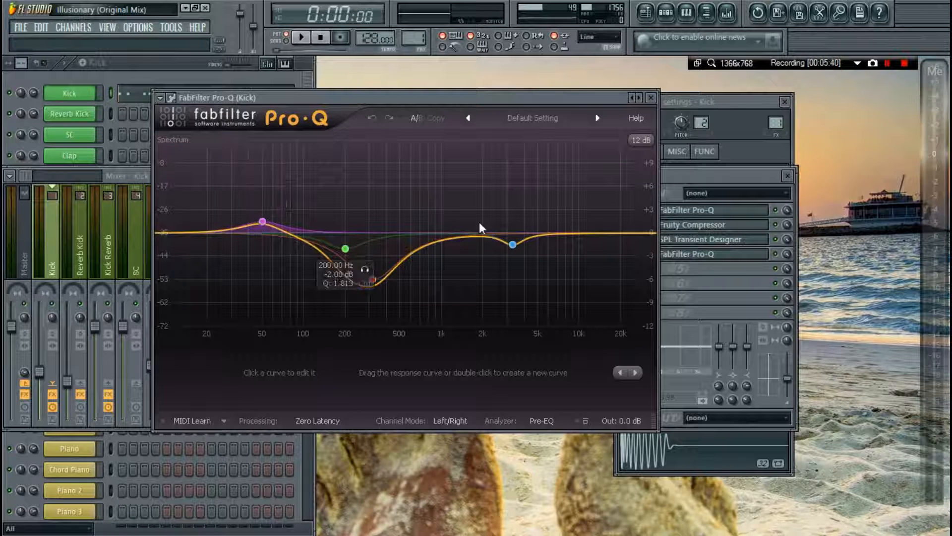
pyautogui.click(714, 224)
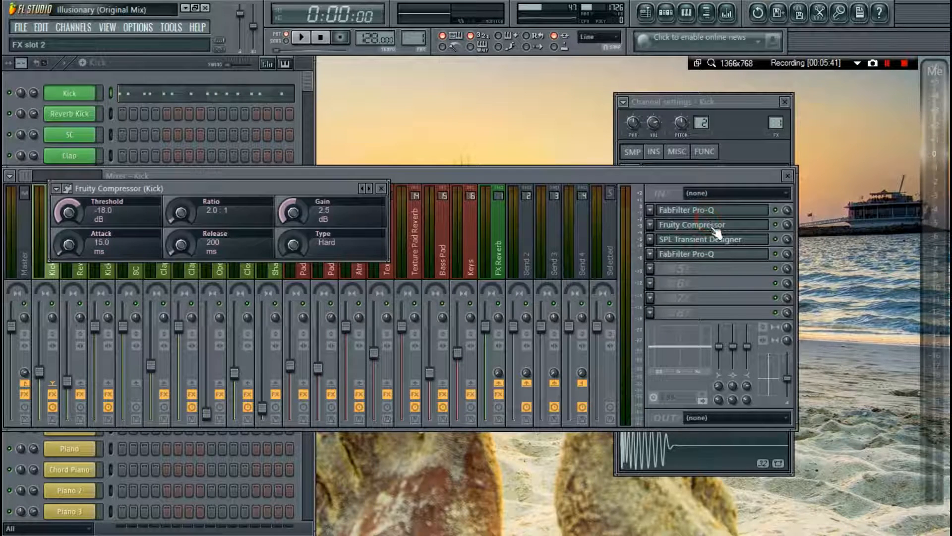
pyautogui.click(714, 226)
pyautogui.click(716, 241)
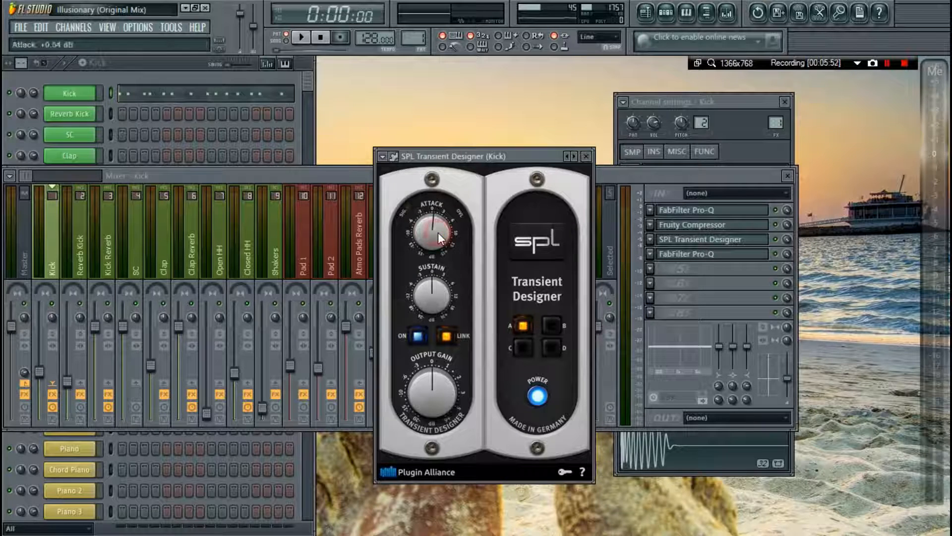
pyautogui.click(585, 156)
# Check the output gain of the FabFilter Pro-Q in the Kick track's fourth effect slot and close the plugin.
pyautogui.click(678, 257)
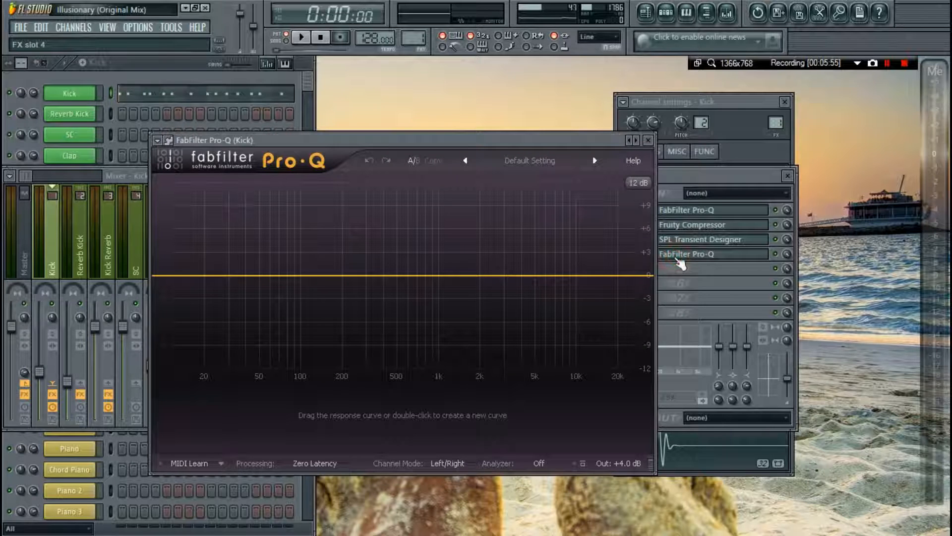
pyautogui.moveTo(619, 463)
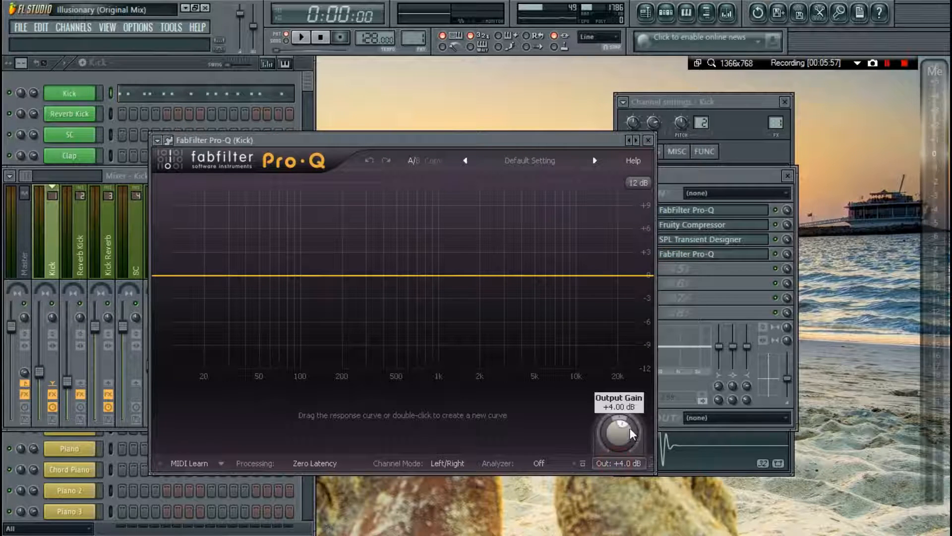
pyautogui.moveTo(625, 442)
pyautogui.click(737, 255)
# Review the FabFilter Pro-Q in the Kick track's first effect slot again and close it.
pyautogui.click(739, 210)
pyautogui.click(740, 210)
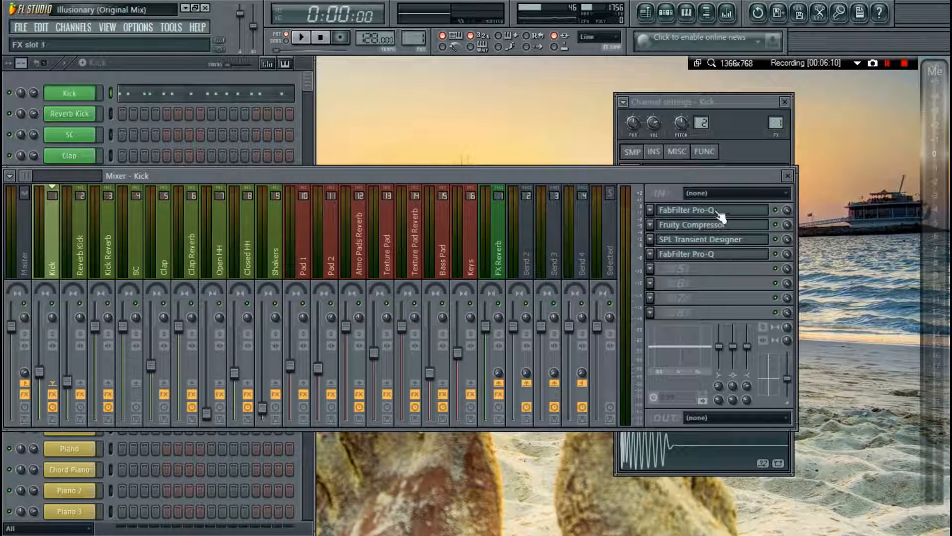
pyautogui.click(718, 214)
pyautogui.click(728, 209)
# Close the Kick settings and the mixer, open the Reverb Kick channel's settings, and bring back the playlist.
pyautogui.click(785, 102)
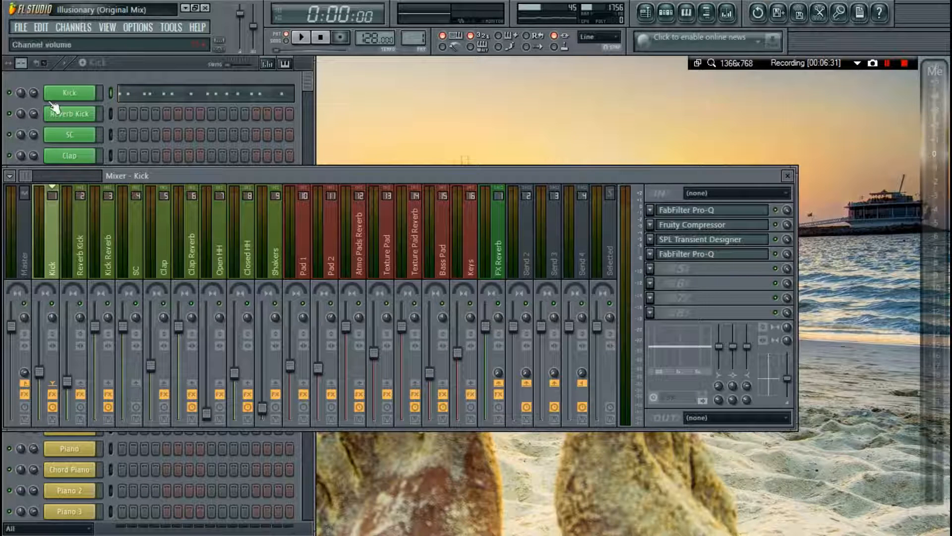
pyautogui.press('F9')
pyautogui.click(70, 114)
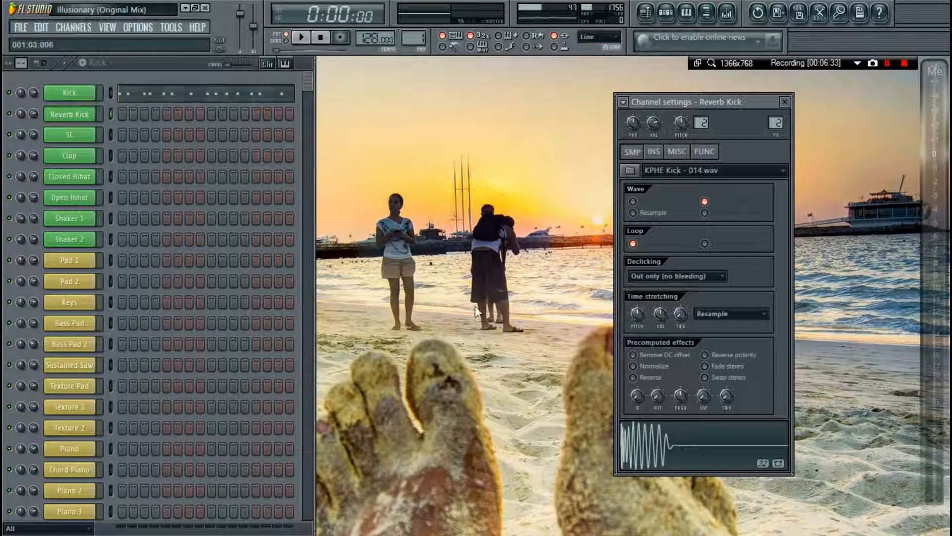
pyautogui.press('F5')
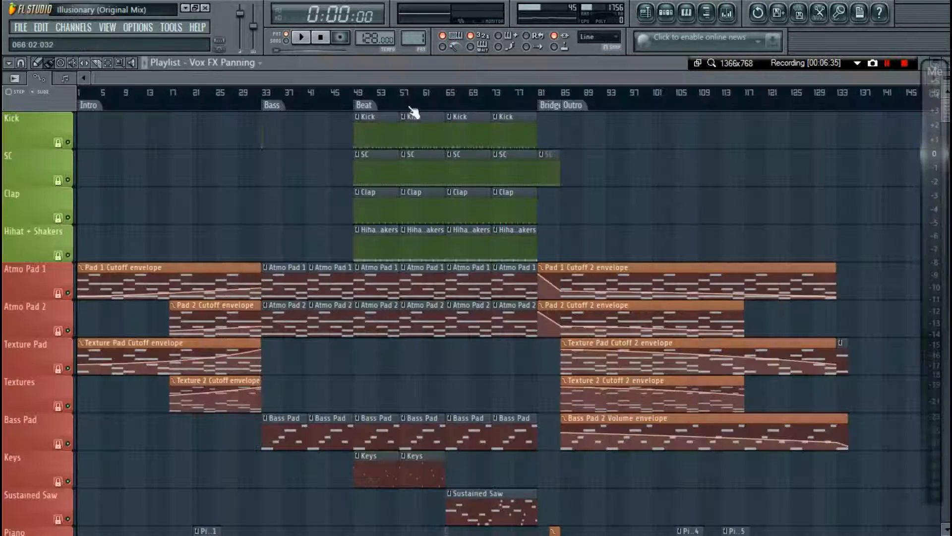
# Solo the Kick playlist track, play the Reverb Kick clip from bar 33, stop playback and unsolo the track.
pyautogui.scroll(6, 245, 99)
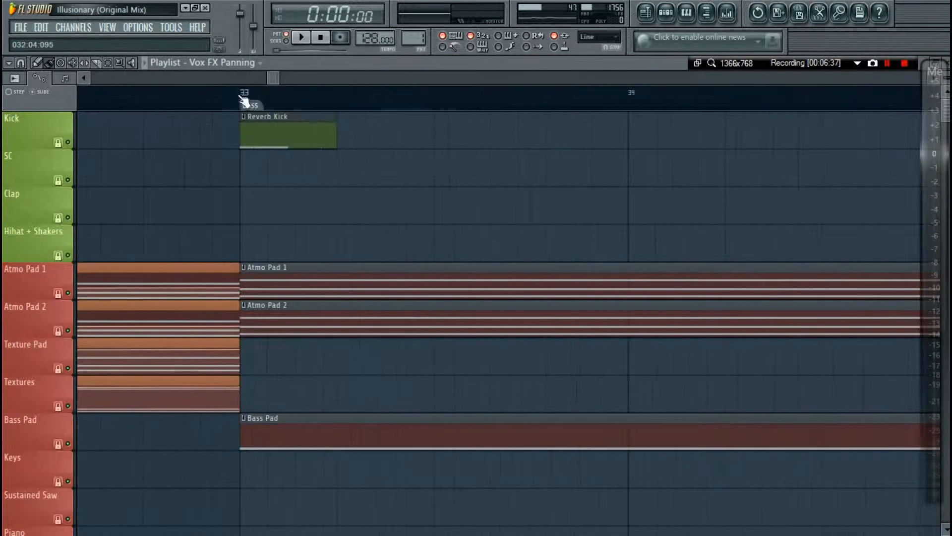
pyautogui.click(244, 97)
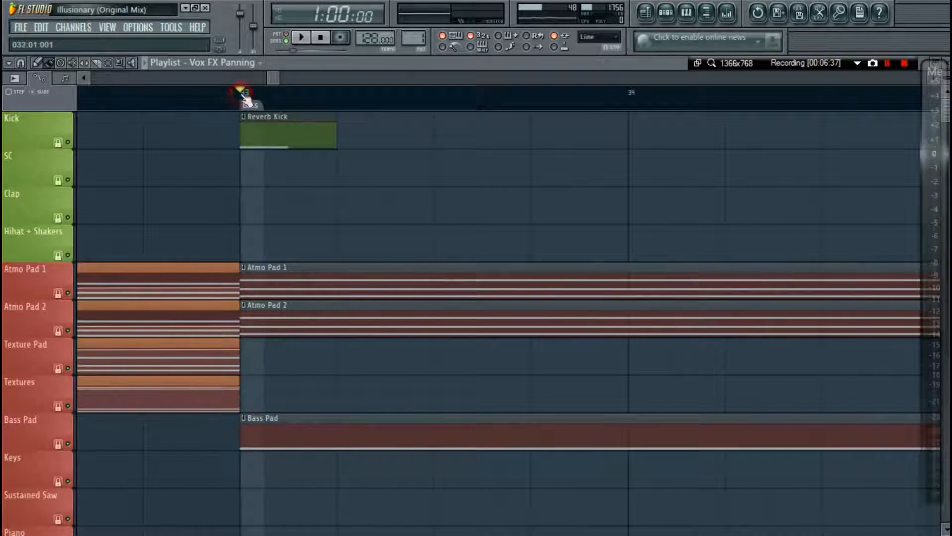
pyautogui.rightClick(68, 142)
pyautogui.press('space')
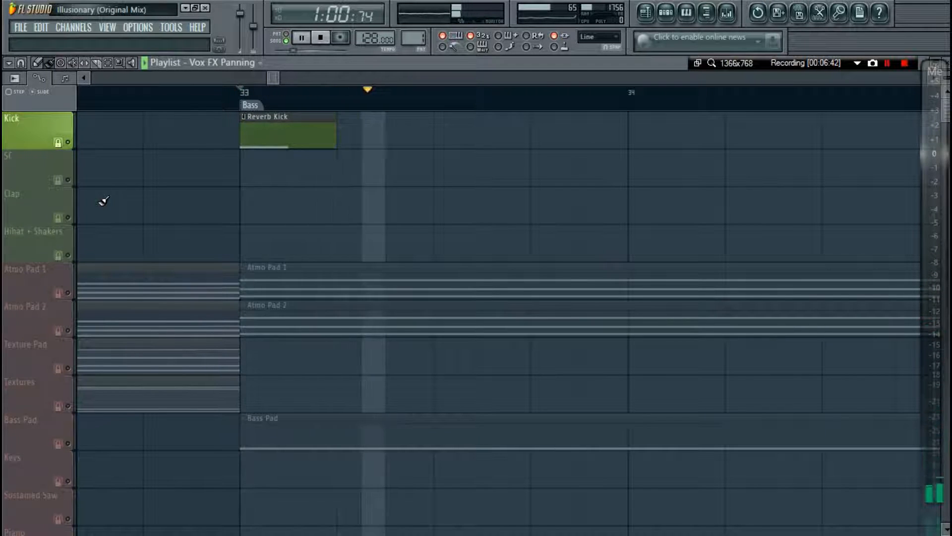
pyautogui.scroll(-4, 429, 102)
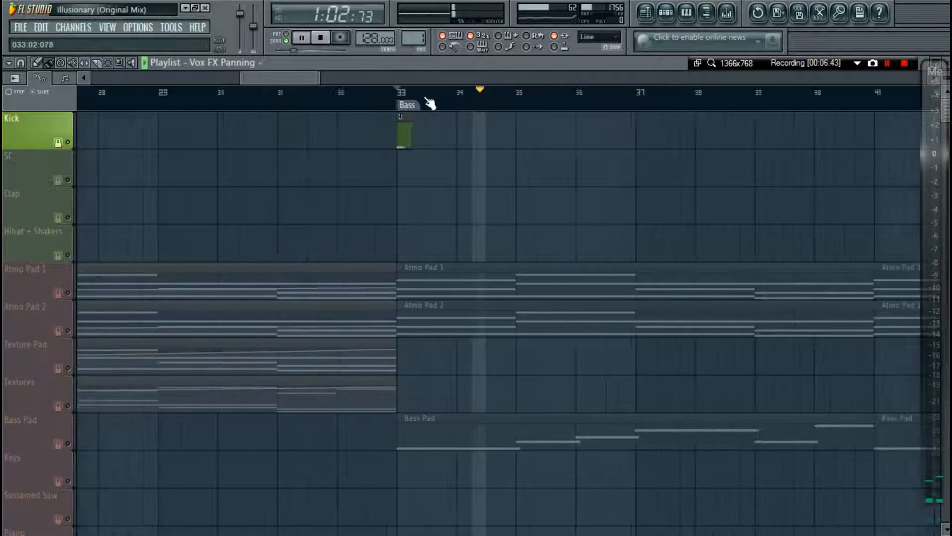
pyautogui.scroll(-5, 427, 101)
pyautogui.press('space')
pyautogui.rightClick(68, 143)
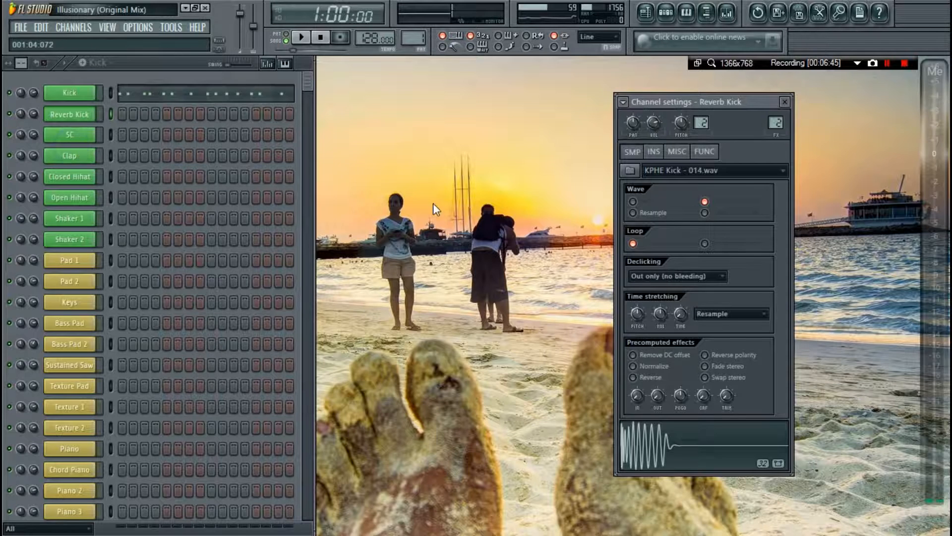
# Show the mixer, review the FabFilter Pro-Q curve in the Reverb Kick track's first effect slot and close the plugin.
pyautogui.press('F9')
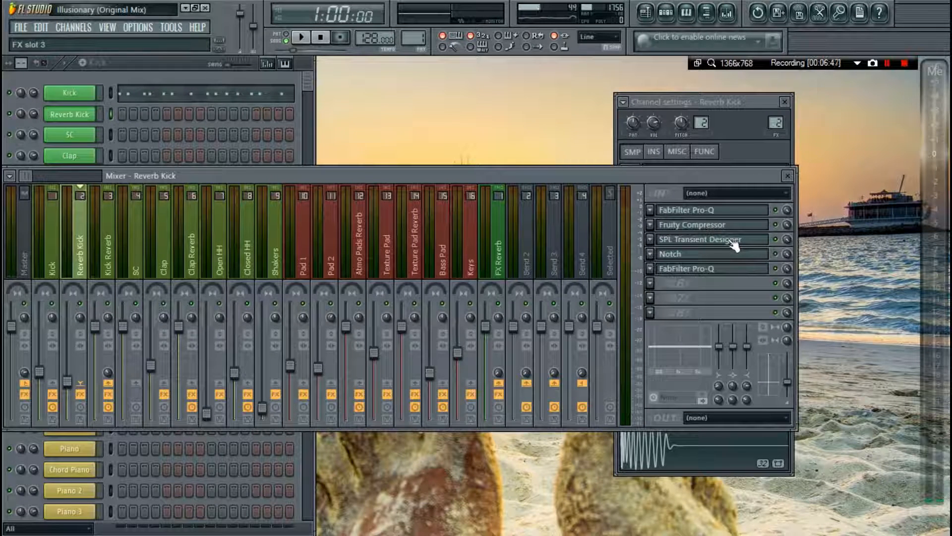
pyautogui.click(743, 213)
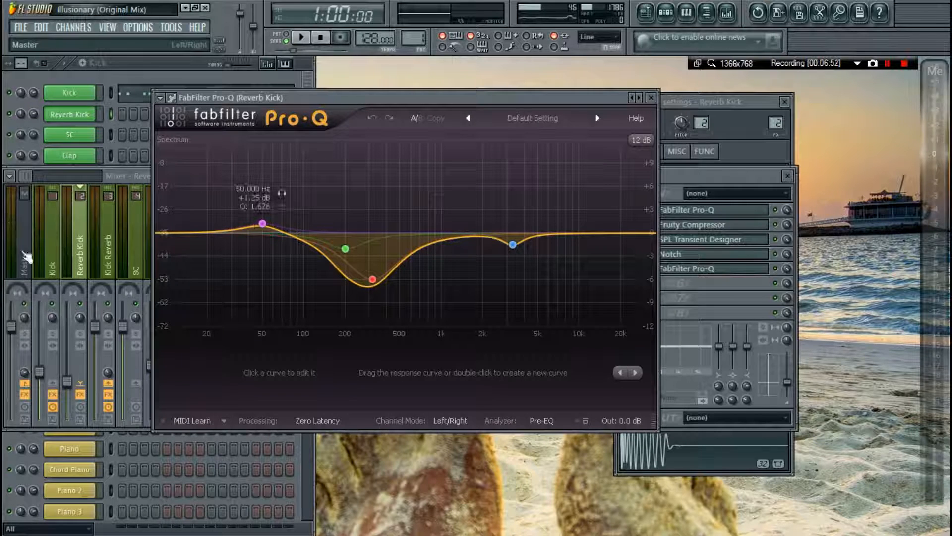
pyautogui.press('Escape')
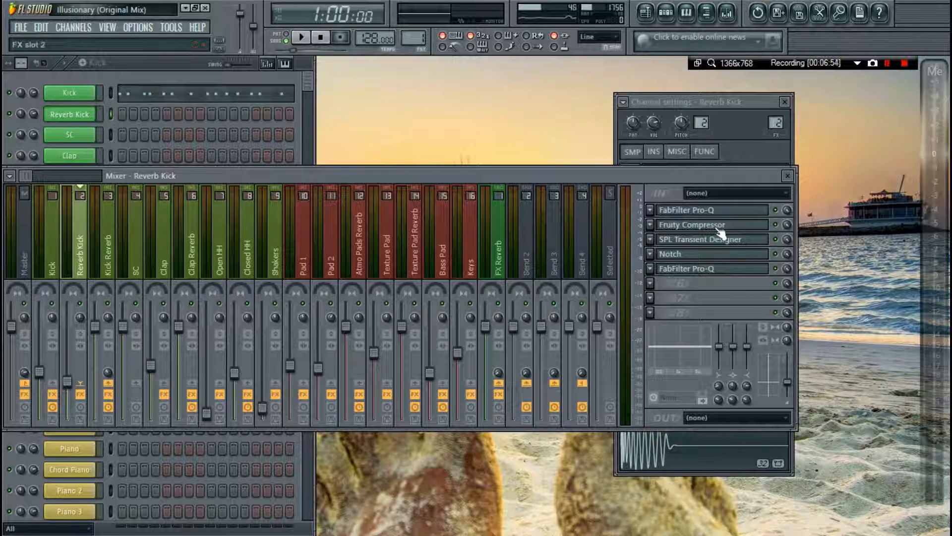
# Delete the disabled 45 Hz band from the Reverb Kick track's Notch equalizer, and close the plugin and the channel settings.
pyautogui.click(737, 255)
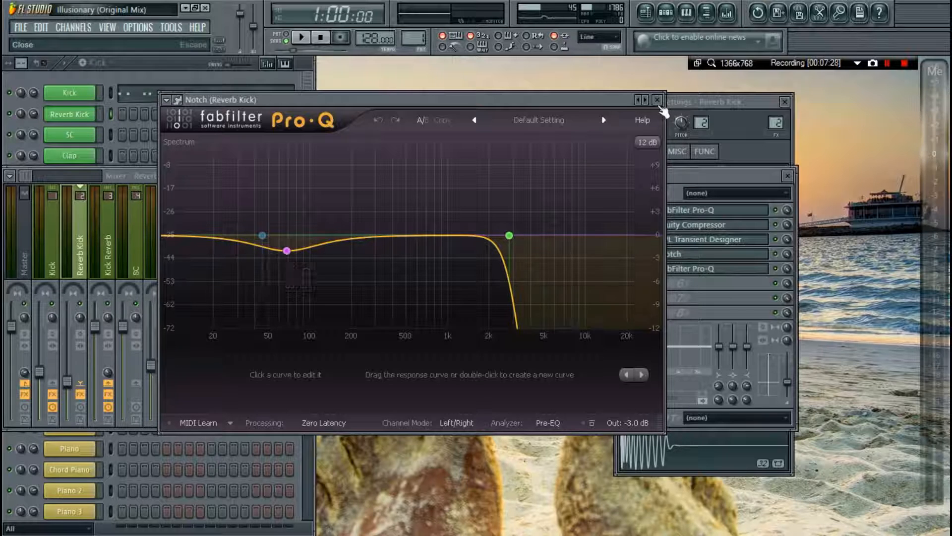
pyautogui.rightClick(272, 240)
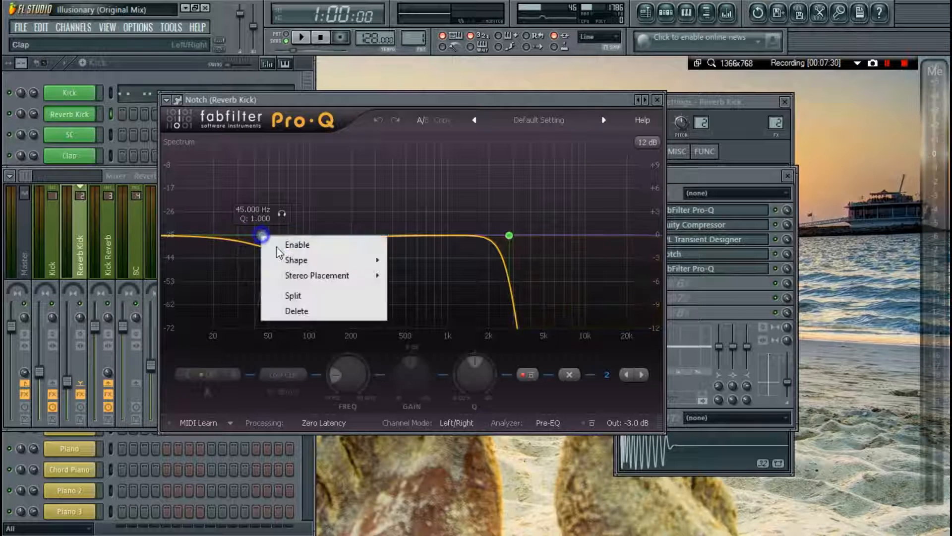
pyautogui.click(301, 310)
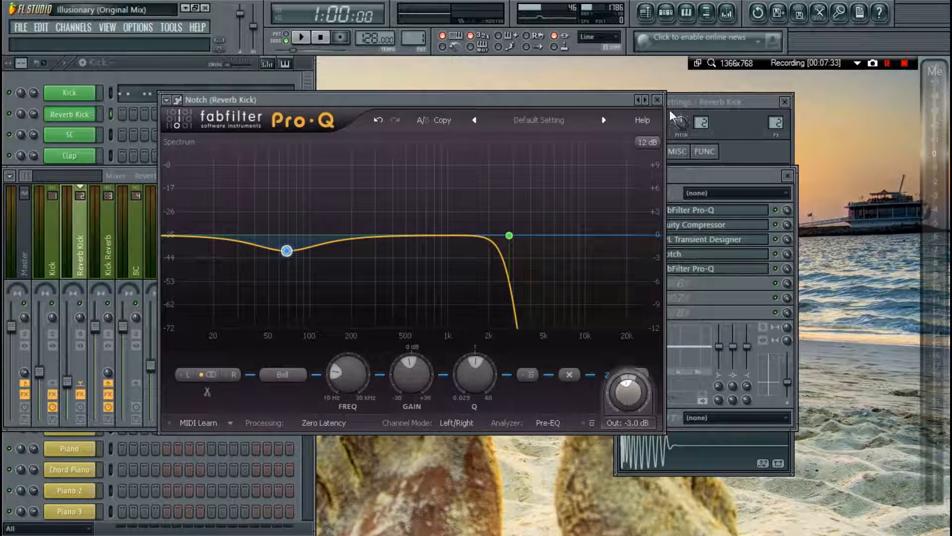
pyautogui.click(657, 100)
pyautogui.click(783, 102)
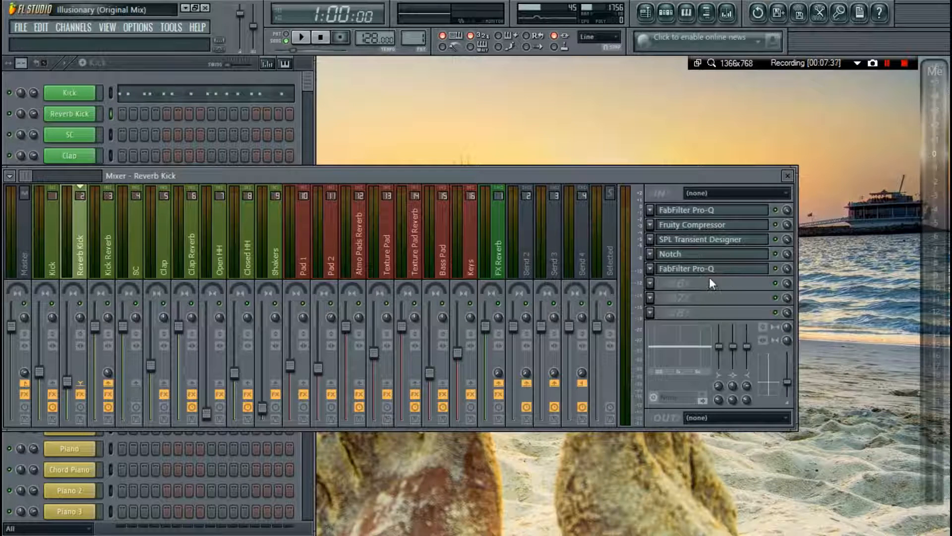
# Examine the decay, attack and spread settings of the ArtsAcoustic Reverb on the Kick Reverb mixer track and close the plugin.
pyautogui.click(102, 241)
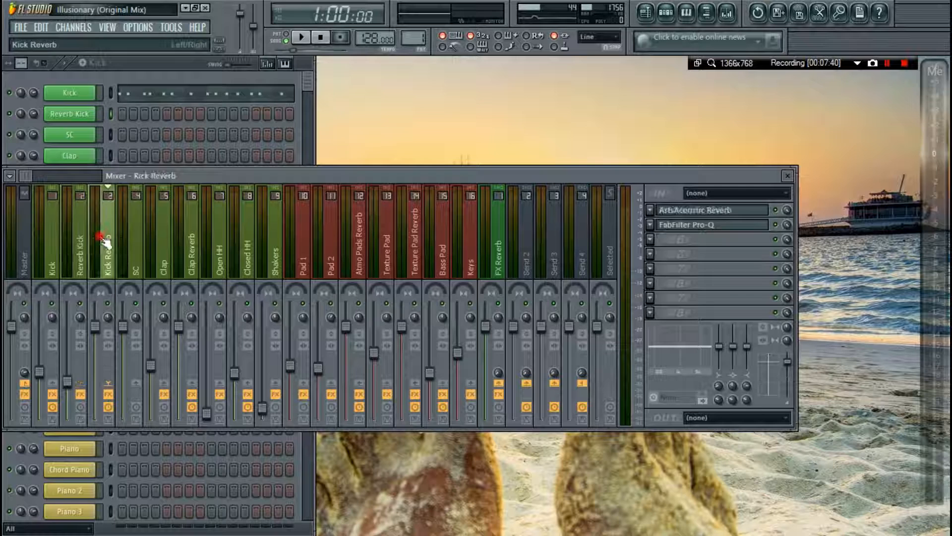
pyautogui.click(69, 250)
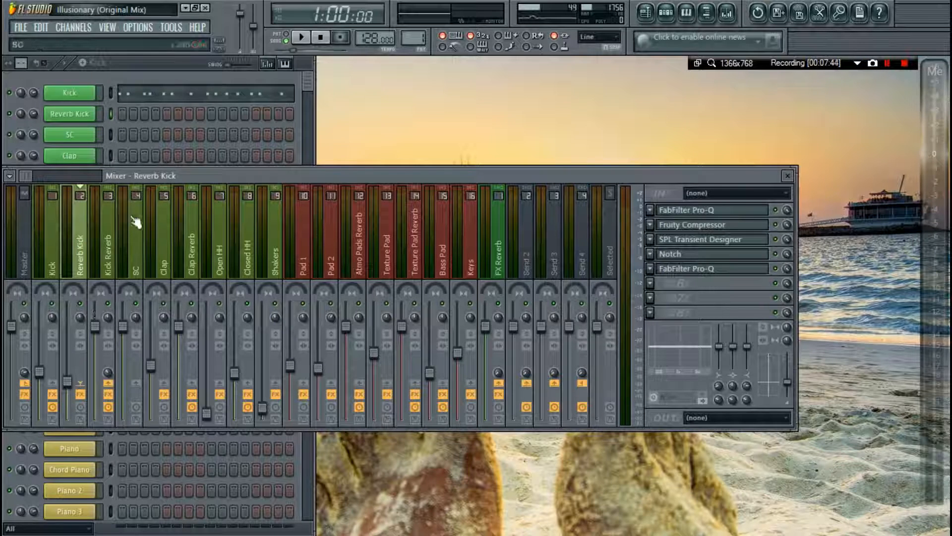
pyautogui.click(108, 236)
pyautogui.click(741, 210)
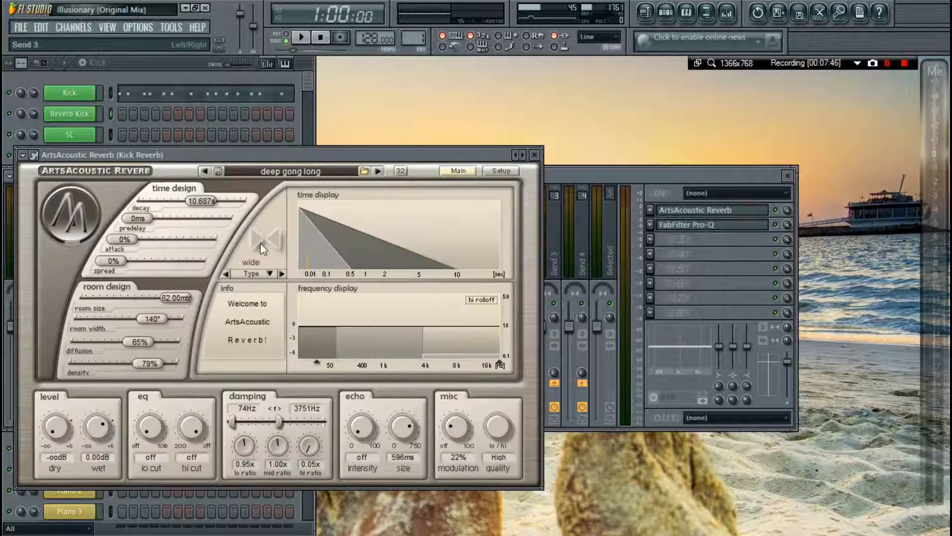
pyautogui.moveTo(390, 149); pyautogui.dragTo(607, 132)
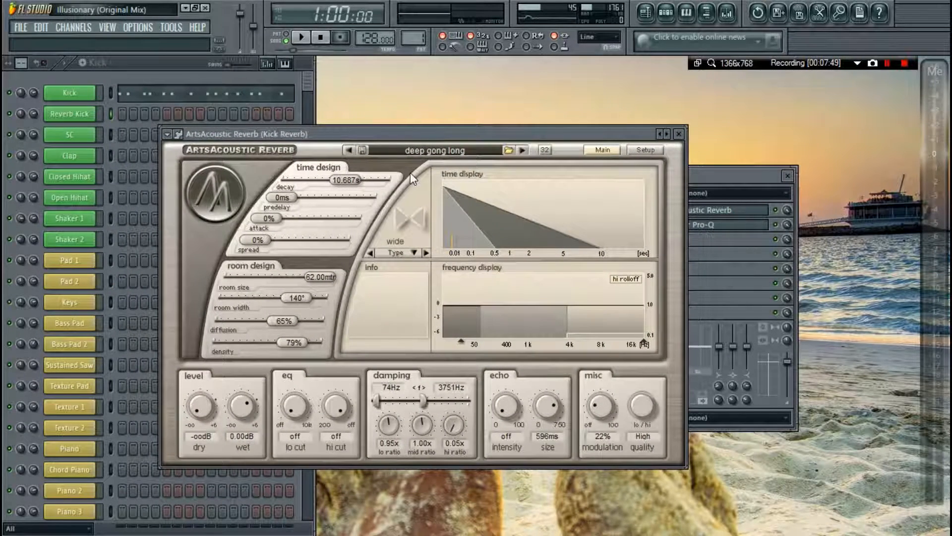
pyautogui.moveTo(331, 186)
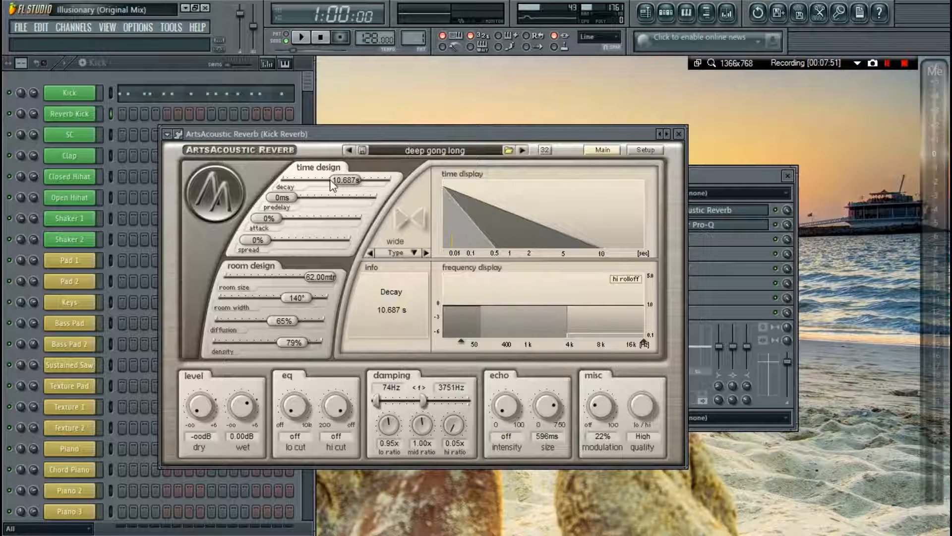
pyautogui.moveTo(276, 227)
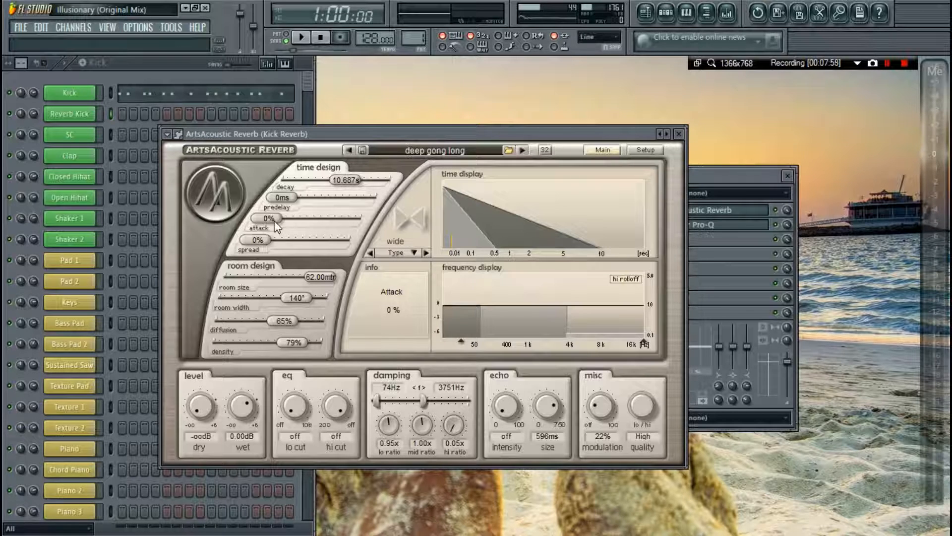
pyautogui.moveTo(253, 242)
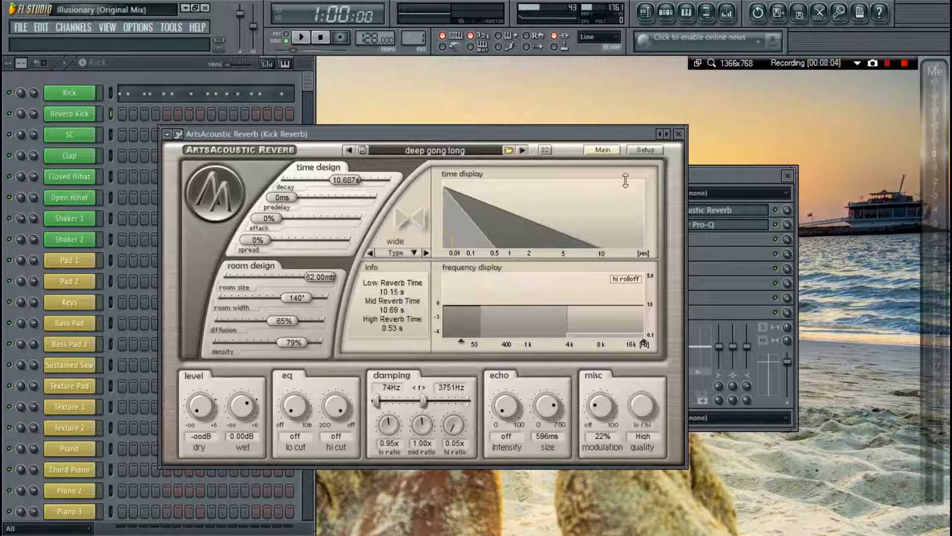
pyautogui.click(679, 133)
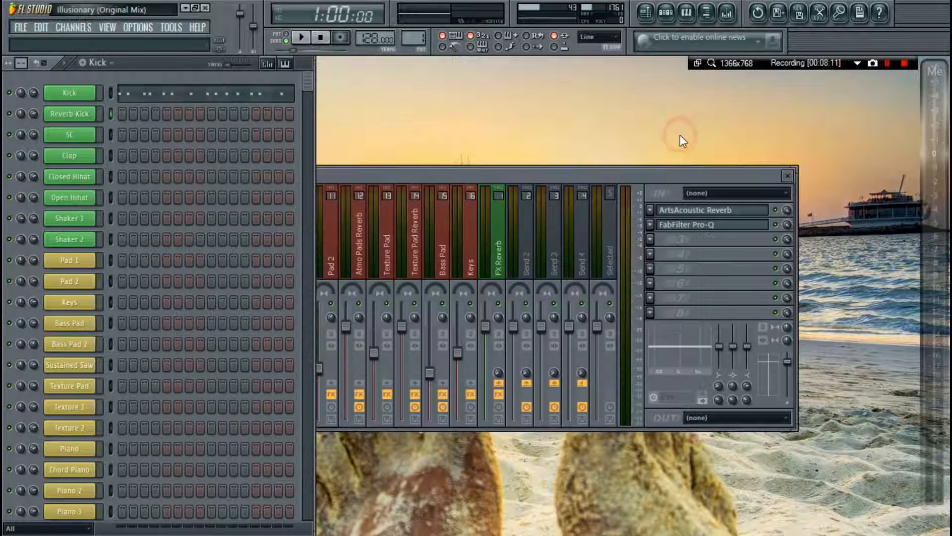
# Check the low-frequency band of the FabFilter Pro-Q on the Kick Reverb mixer track and close the plugin.
pyautogui.click(688, 227)
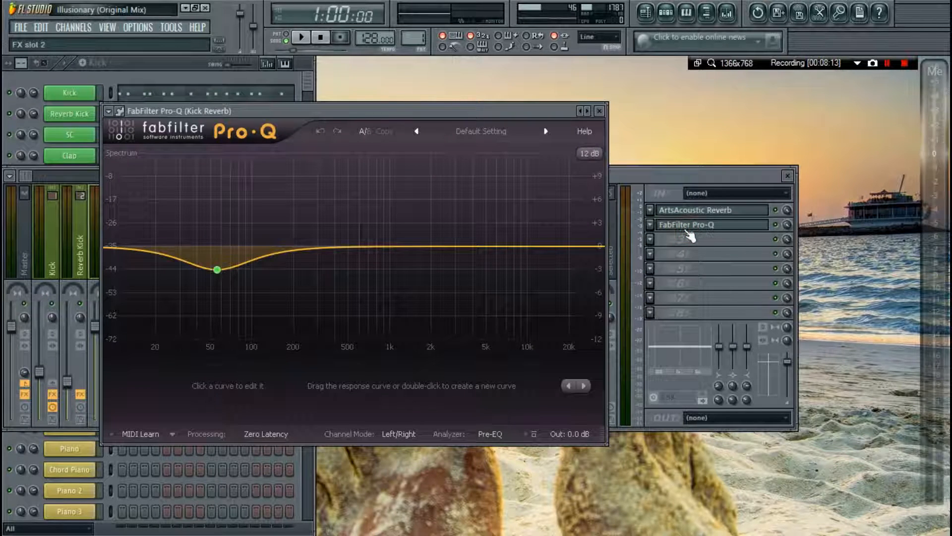
pyautogui.moveTo(175, 255)
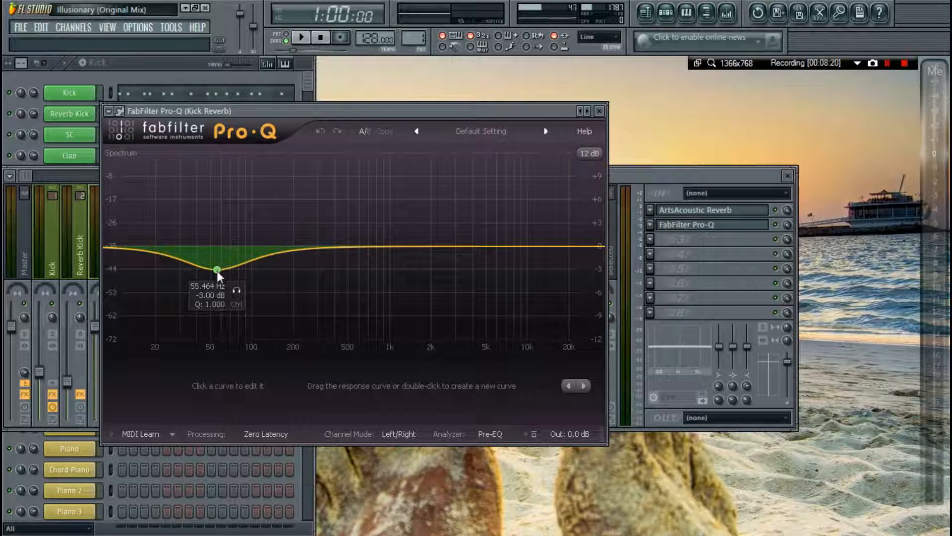
pyautogui.click(600, 111)
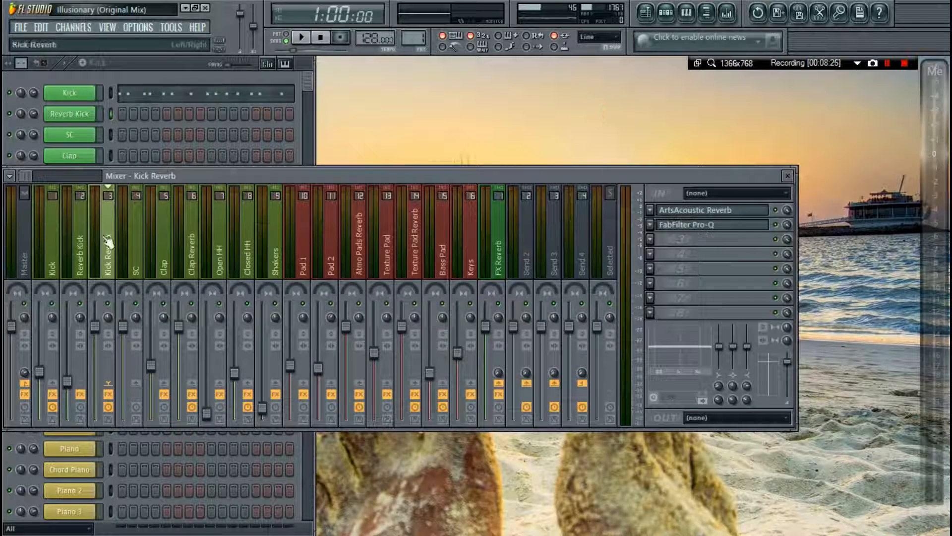
# Select the SC mixer track, review the SC channel's sample and instrument envelope settings, and close them.
pyautogui.click(137, 229)
pyautogui.click(73, 136)
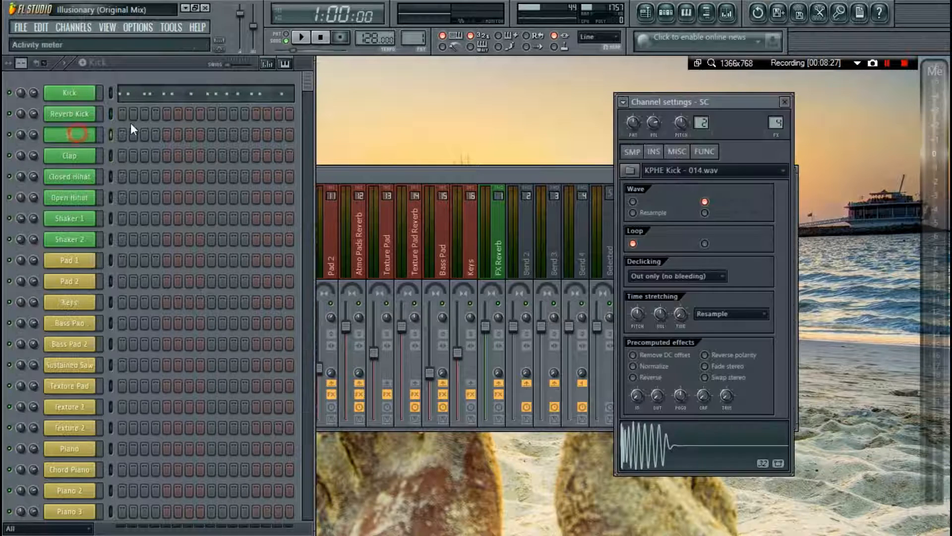
pyautogui.click(656, 152)
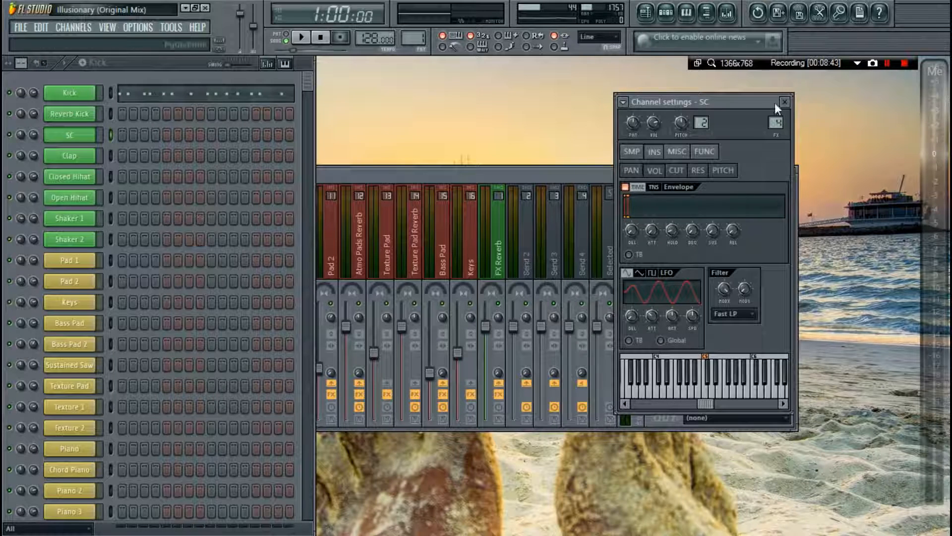
pyautogui.click(789, 100)
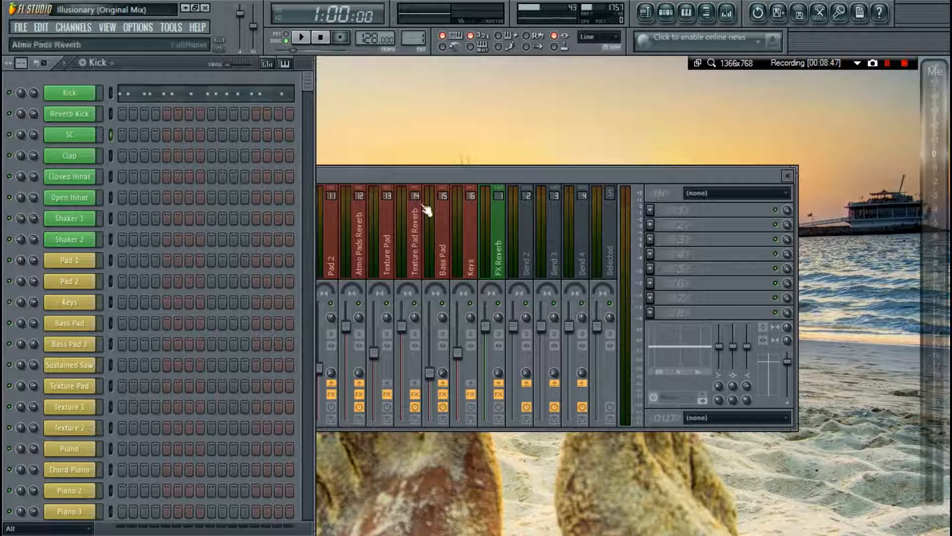
# Select the Clap mixer track, preview the sample in the Clap channel's settings, and close them.
pyautogui.click(506, 178)
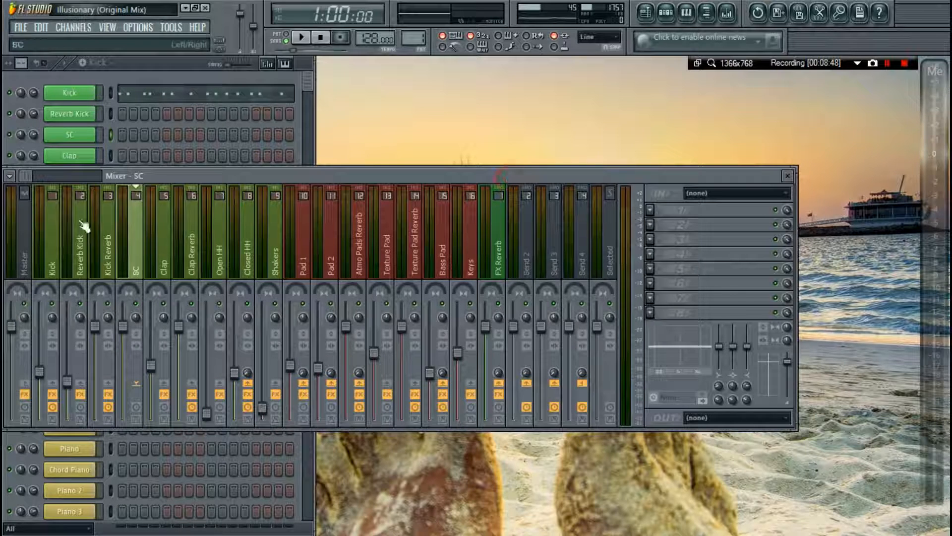
pyautogui.click(167, 245)
pyautogui.click(82, 155)
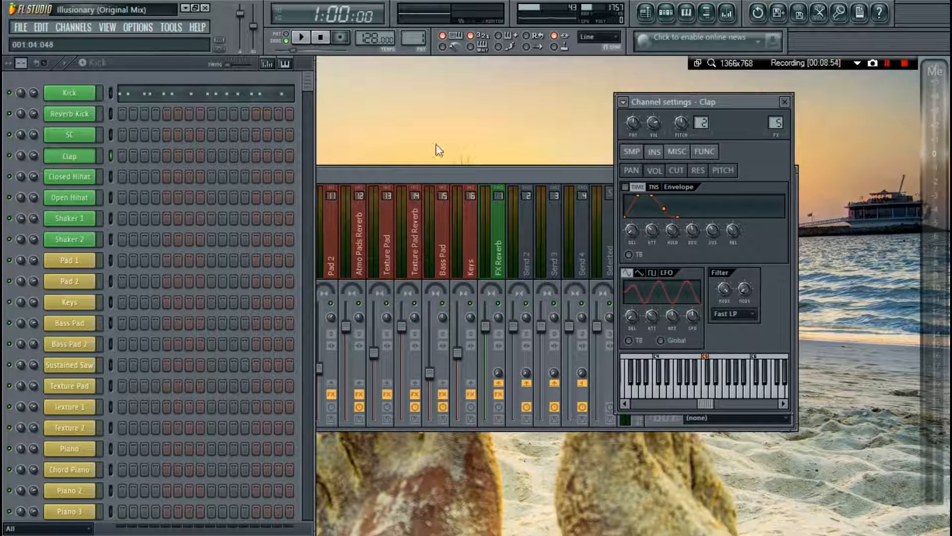
pyautogui.click(632, 151)
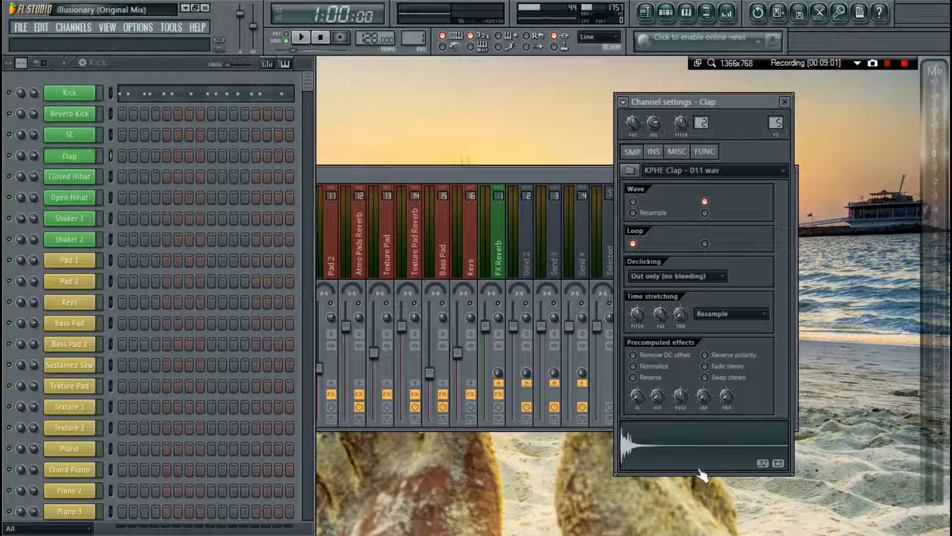
pyautogui.click(657, 437)
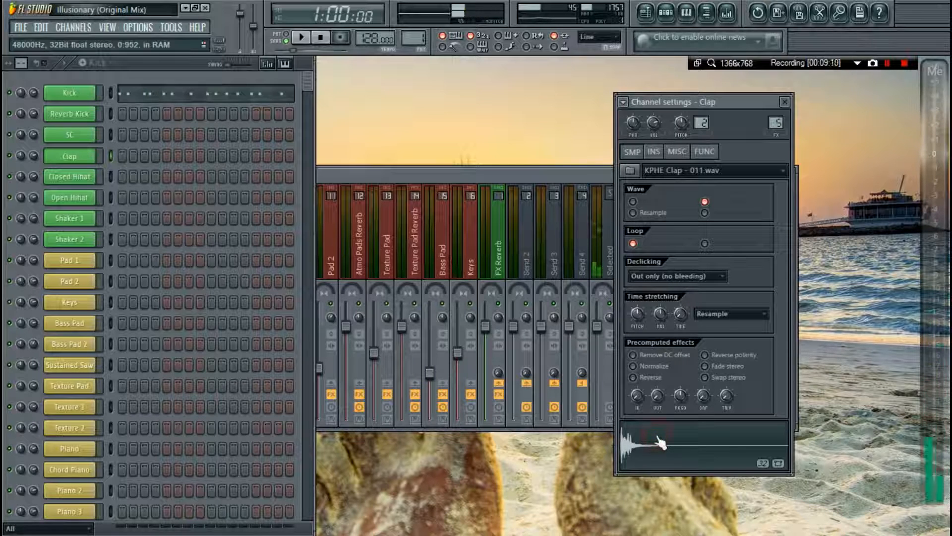
pyautogui.click(788, 101)
# Inspect the high-pass band and output gain of the Clap mixer track's FabFilter Pro-Q and close the plugin.
pyautogui.click(685, 177)
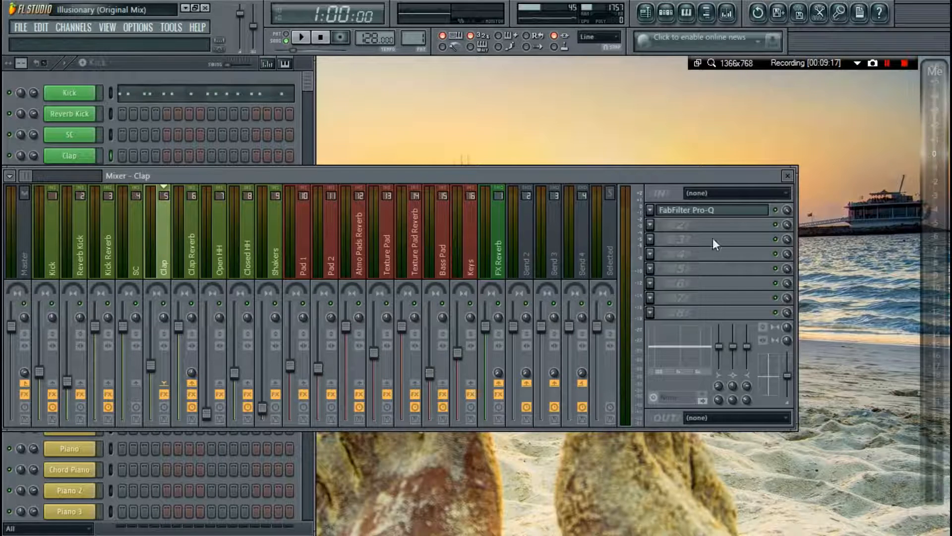
pyautogui.click(705, 209)
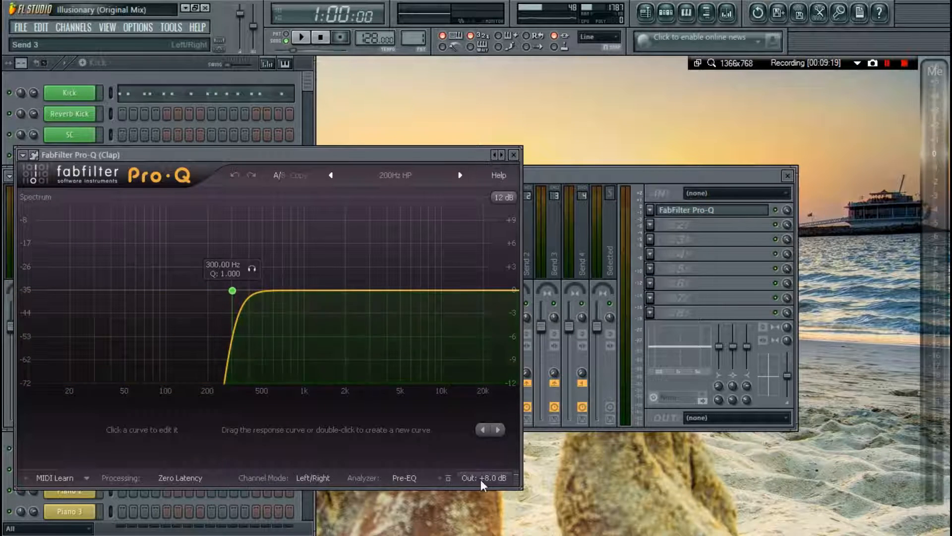
pyautogui.moveTo(486, 451)
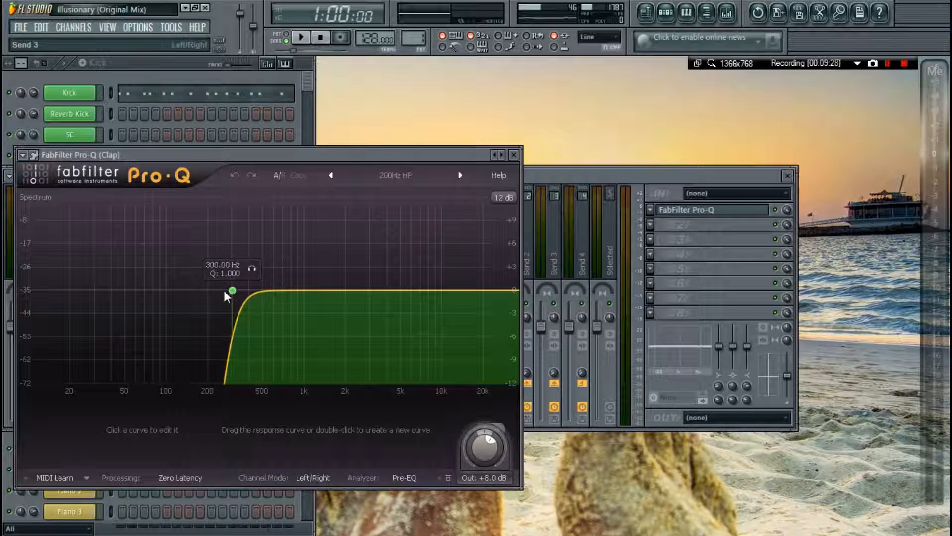
pyautogui.press('Escape')
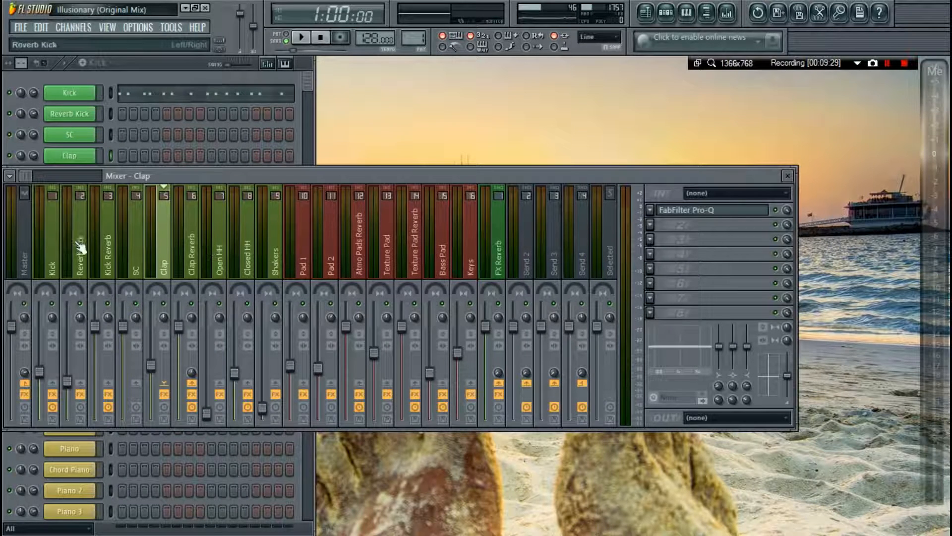
# Check the curve and output gain of the Kick mixer track's second FabFilter Pro-Q and close the plugin.
pyautogui.click(63, 255)
pyautogui.click(677, 253)
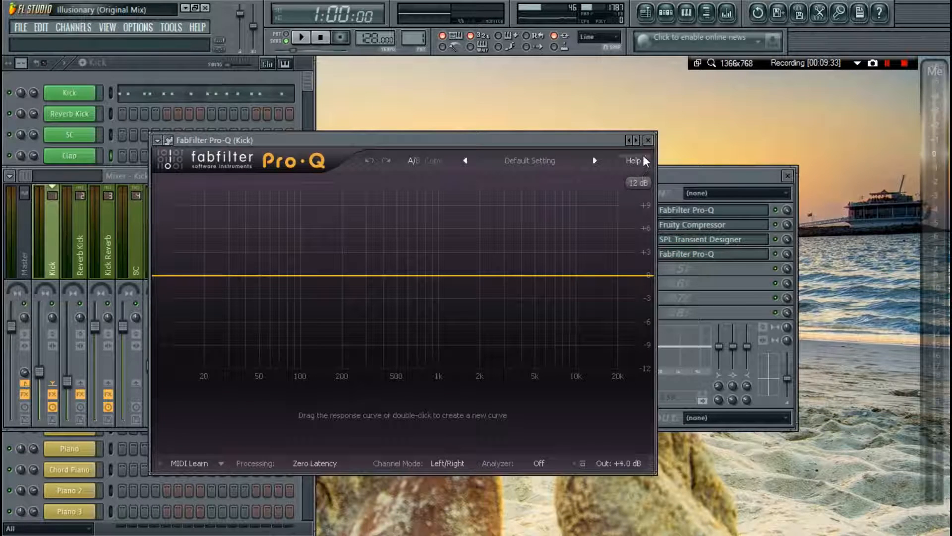
pyautogui.click(648, 141)
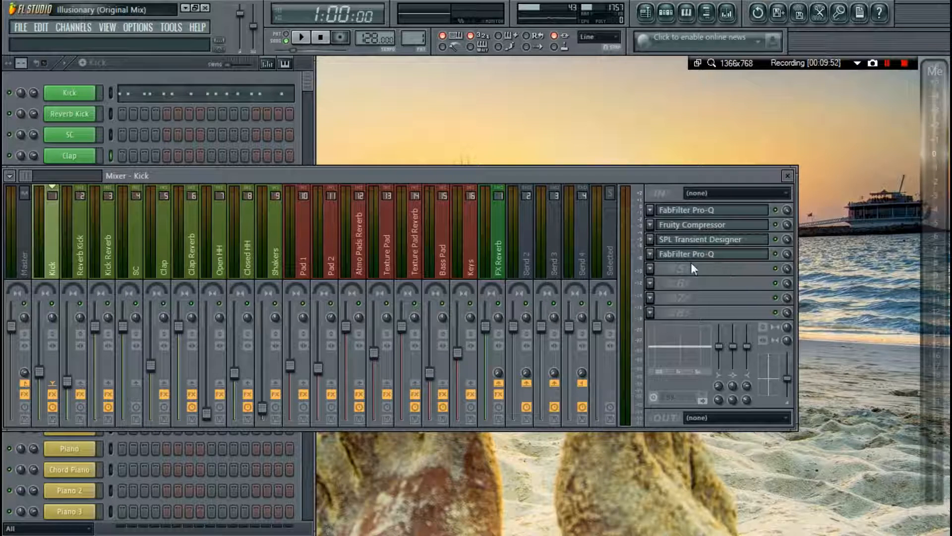
# Look over the effect slots of the SC, Master and Kick mixer tracks and review Kick's last FabFilter Pro-Q again.
pyautogui.click(134, 258)
pyautogui.click(34, 254)
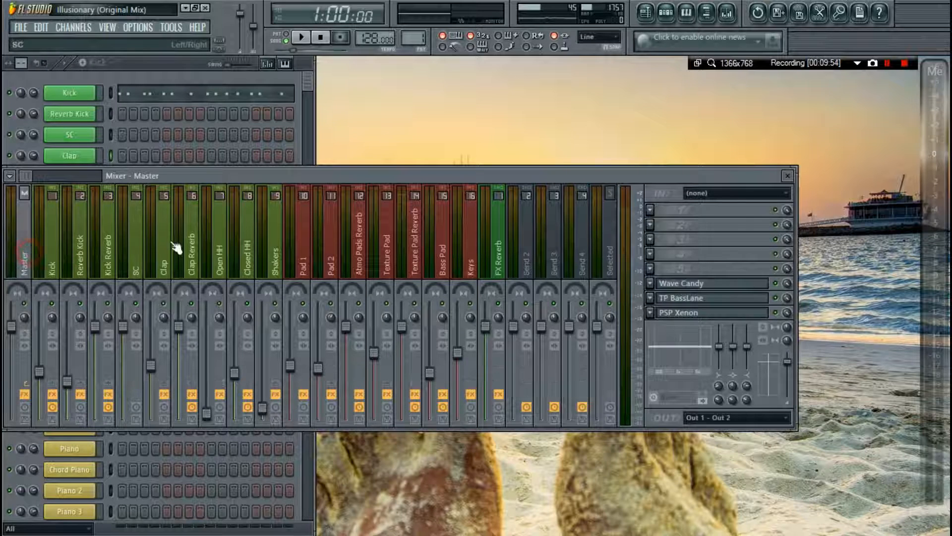
pyautogui.click(54, 242)
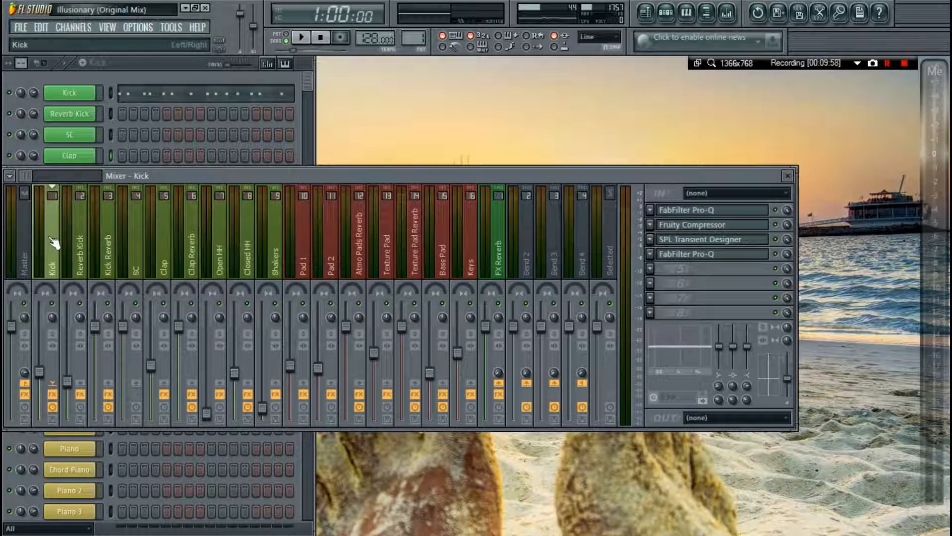
pyautogui.click(723, 254)
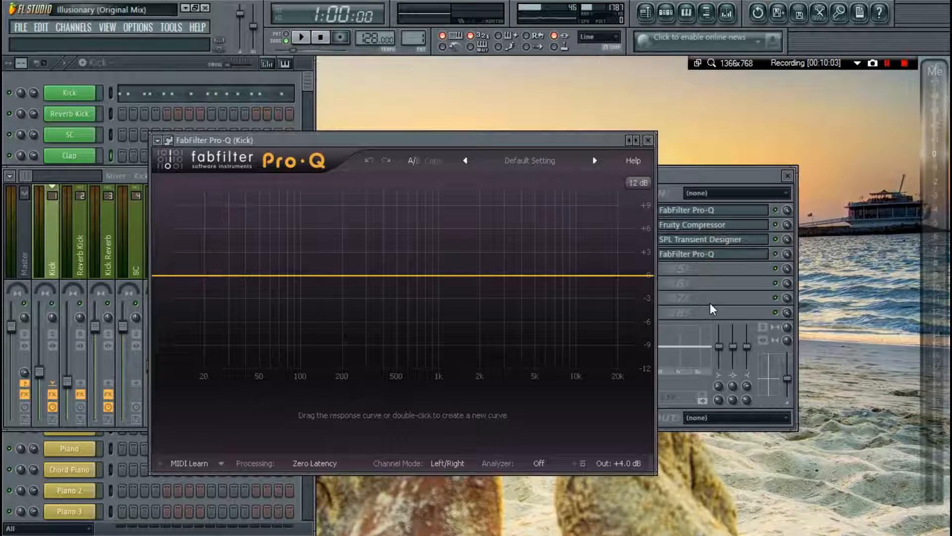
pyautogui.press('Escape')
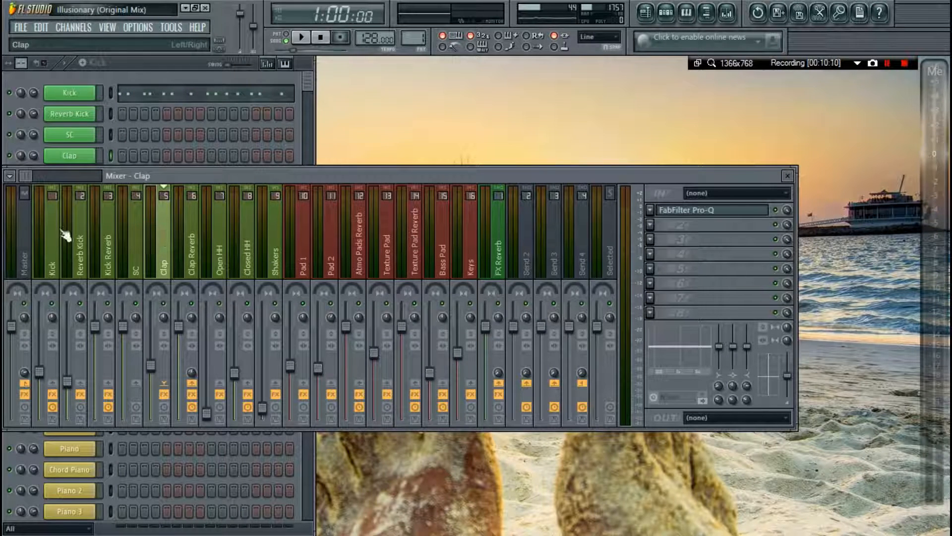
# Review the time, room, EQ and damping settings of the Clap Reverb mixer track's ArtsAcoustic Reverb and close the plugin.
pyautogui.click(186, 218)
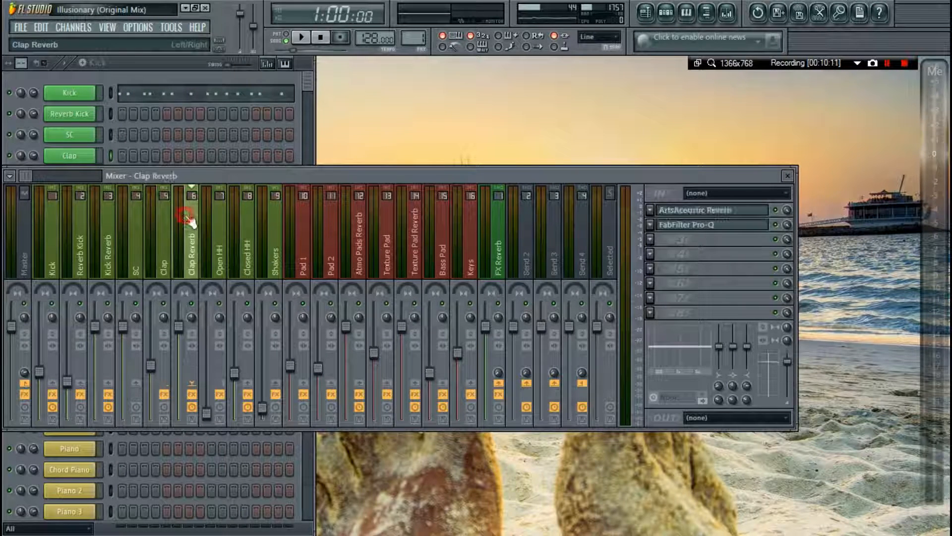
pyautogui.click(711, 210)
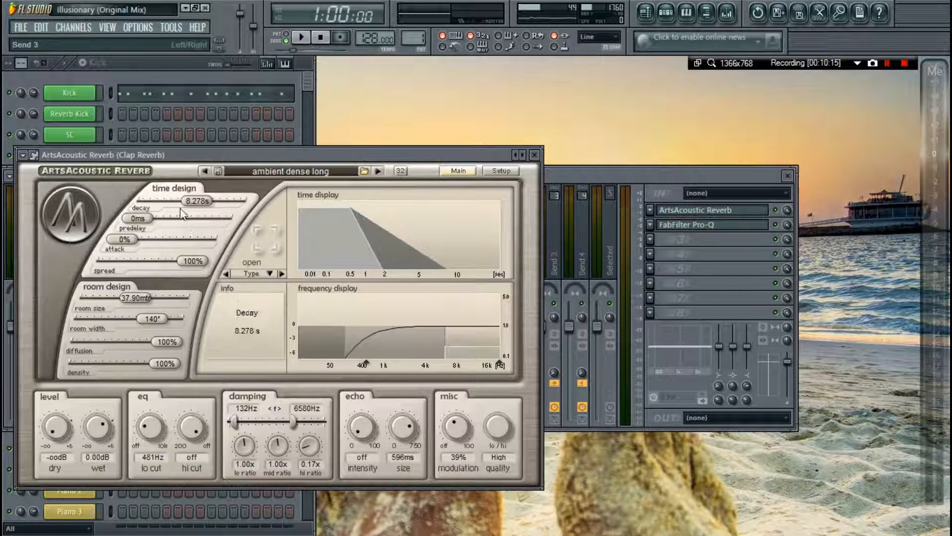
pyautogui.moveTo(177, 267)
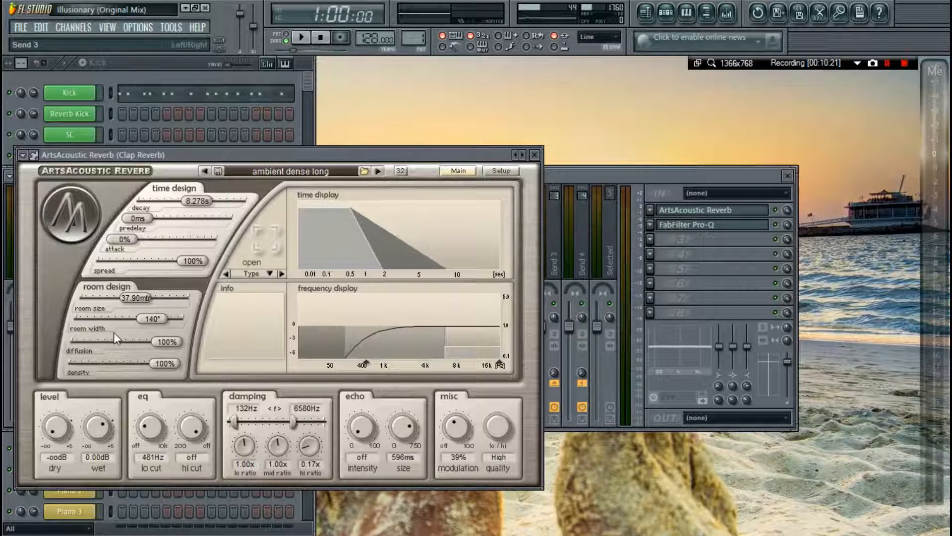
pyautogui.moveTo(228, 423)
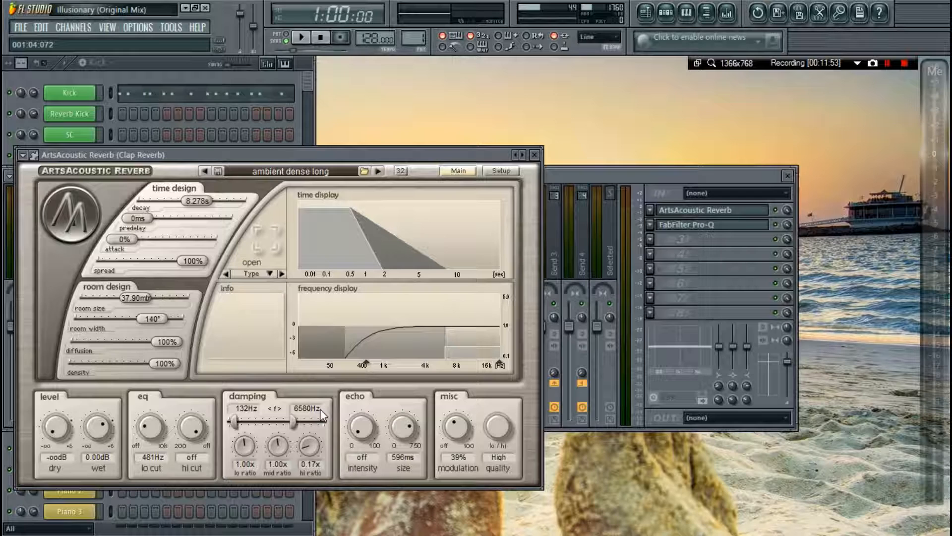
pyautogui.click(535, 155)
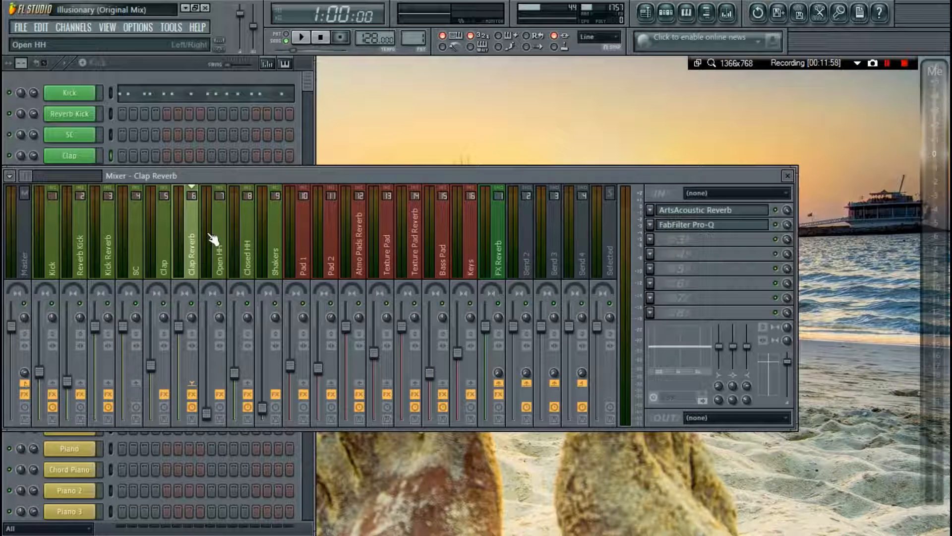
# Hide the mixer, show the Closed Hihat channel's sample settings and preview the hat sample several times.
pyautogui.press('F9')
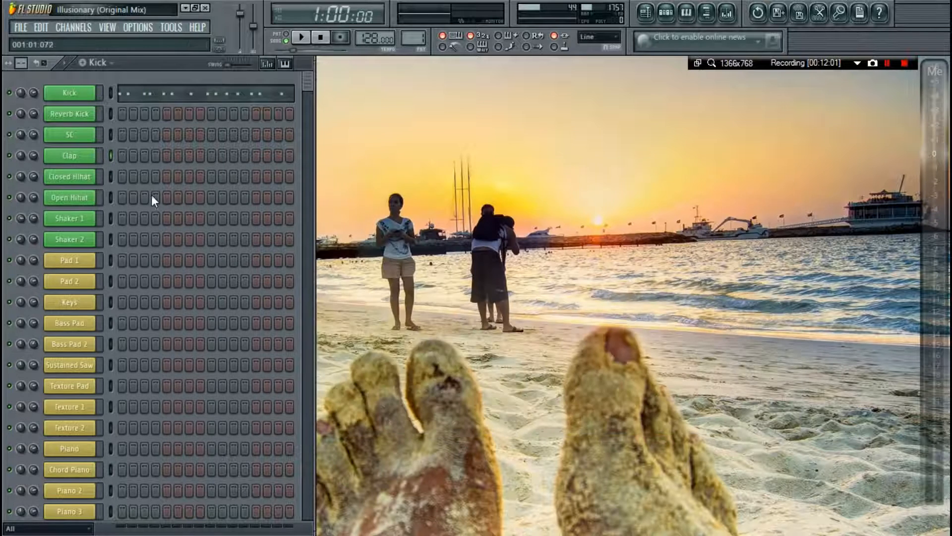
pyautogui.click(69, 176)
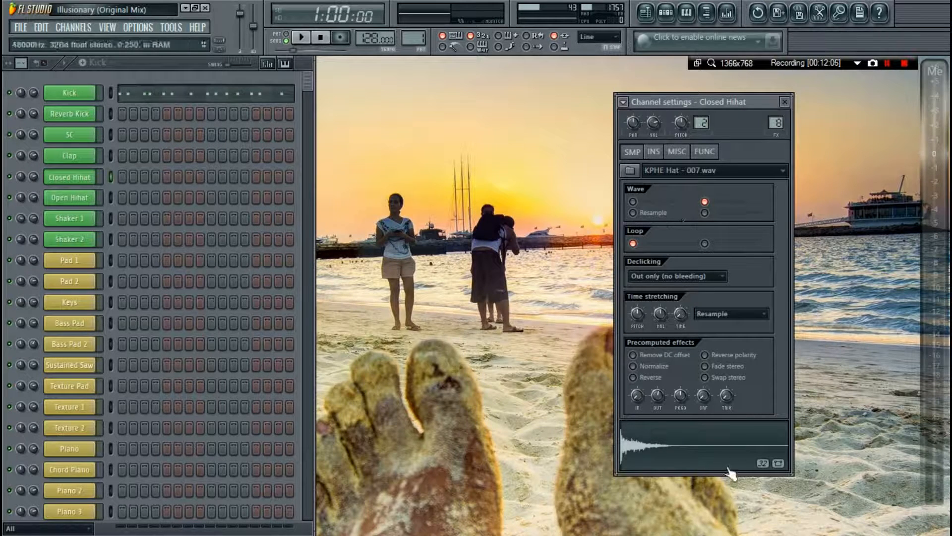
pyautogui.click(77, 199)
pyautogui.click(69, 177)
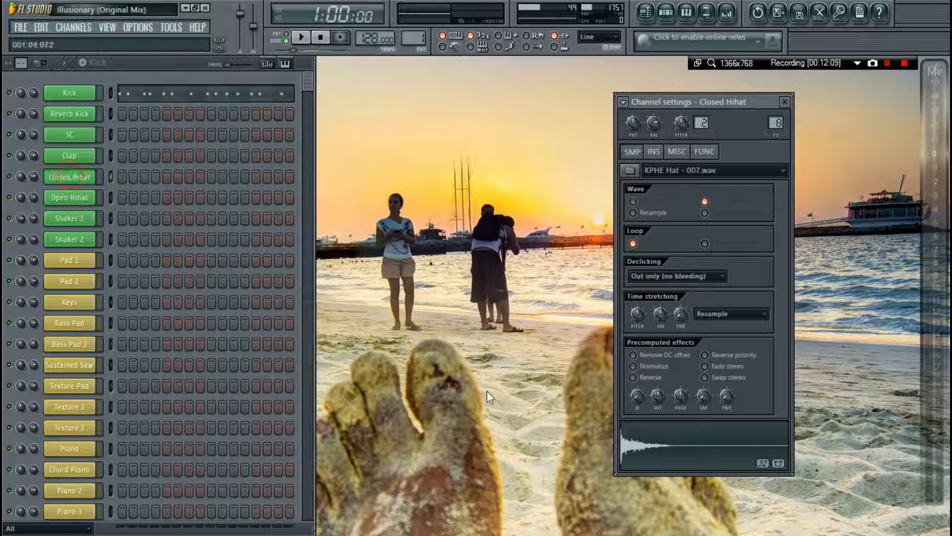
pyautogui.click(658, 450)
pyautogui.click(658, 450)
pyautogui.click(658, 450)
pyautogui.click(657, 450)
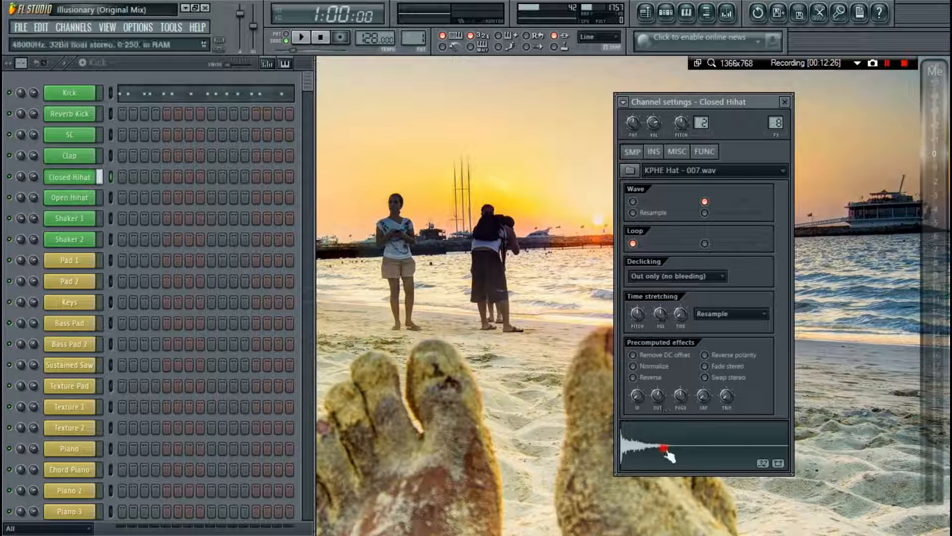
# Show the mixer and inspect the low-cut band in the Closed HH track's first FabFilter Pro-Q.
pyautogui.press('F9')
pyautogui.click(708, 211)
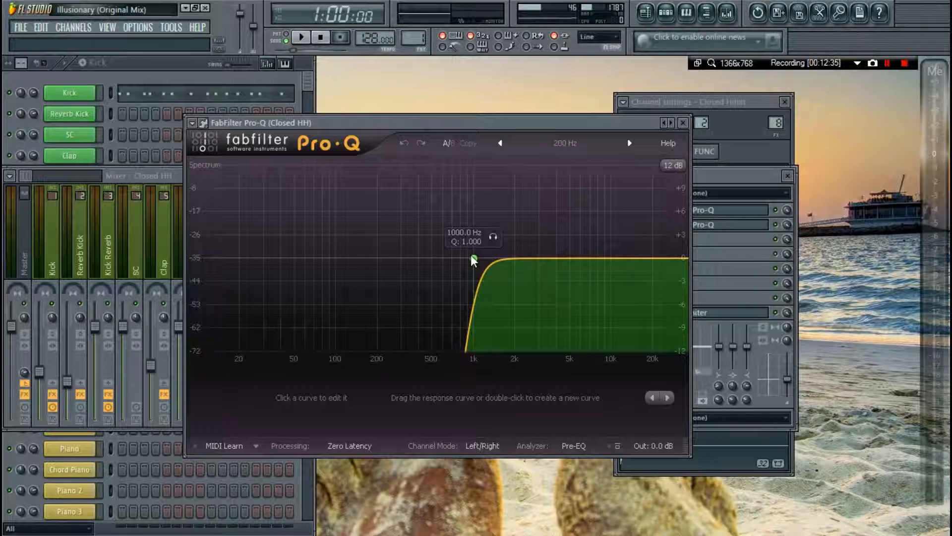
pyautogui.click(473, 259)
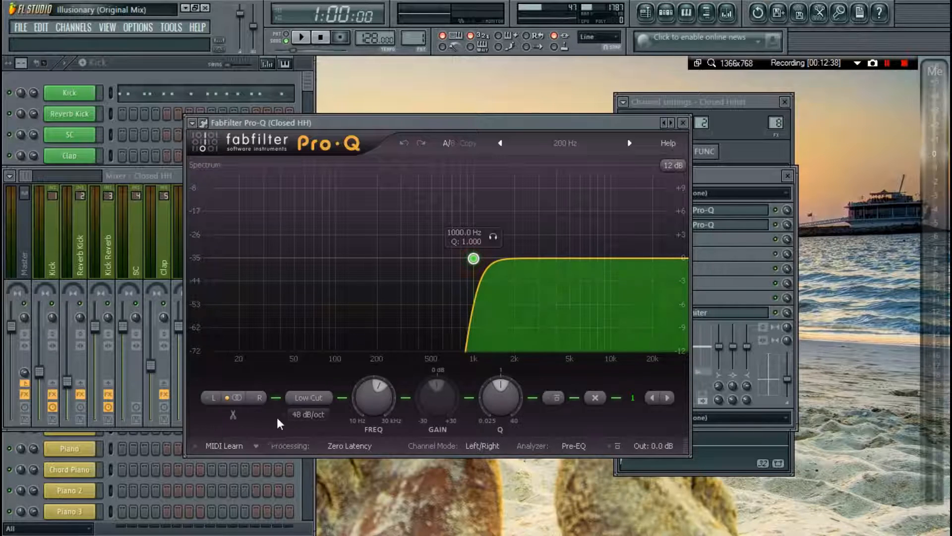
# Try the High Cut shape on the Closed HH track's EQ band, restore Low Cut and close the plugin.
pyautogui.click(316, 396)
pyautogui.click(330, 477)
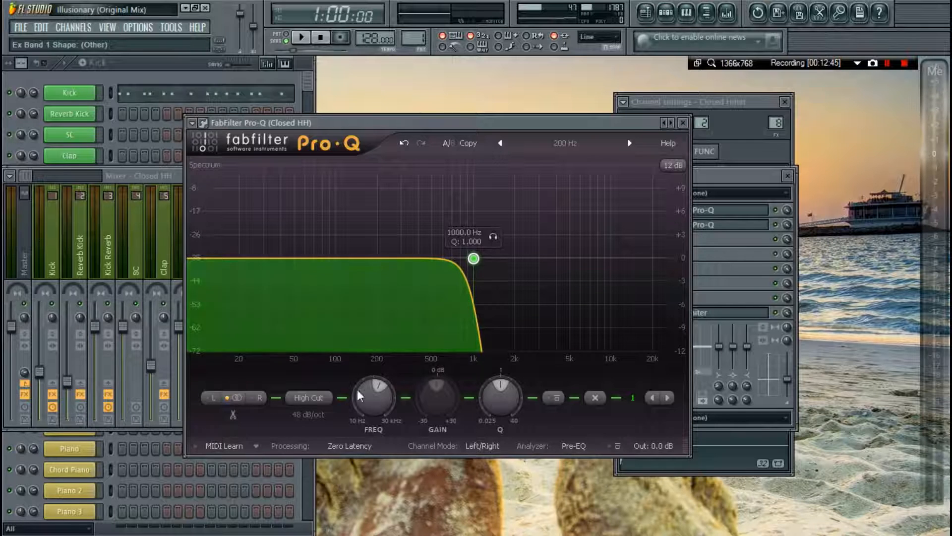
pyautogui.click(323, 396)
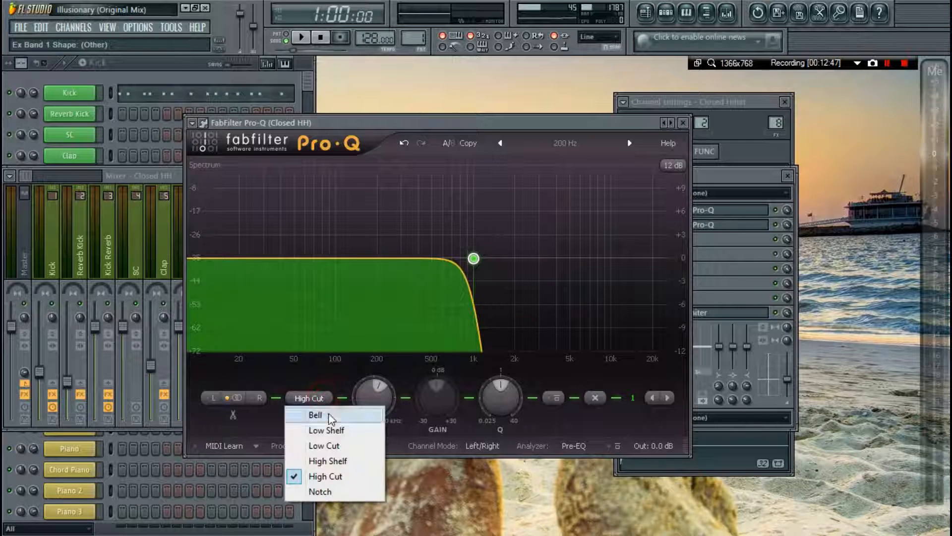
pyautogui.click(335, 446)
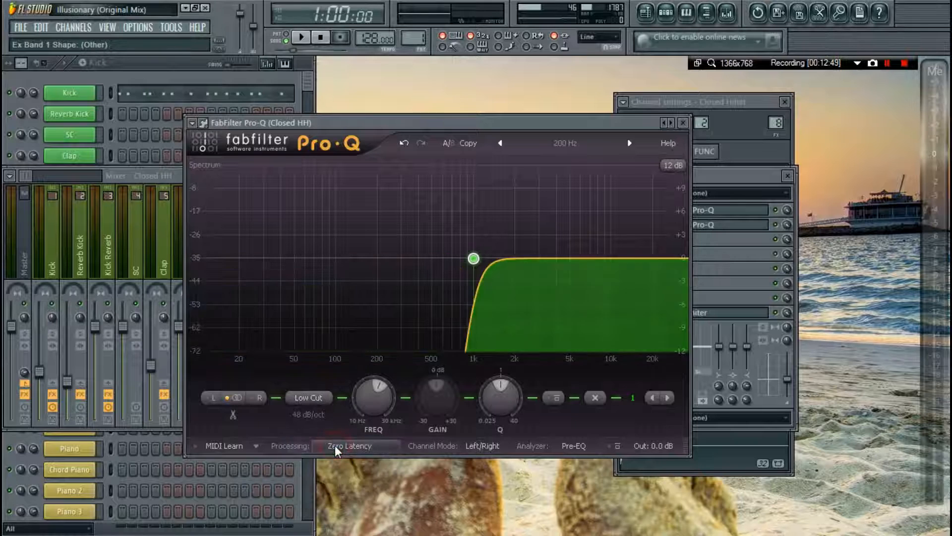
pyautogui.press('Escape')
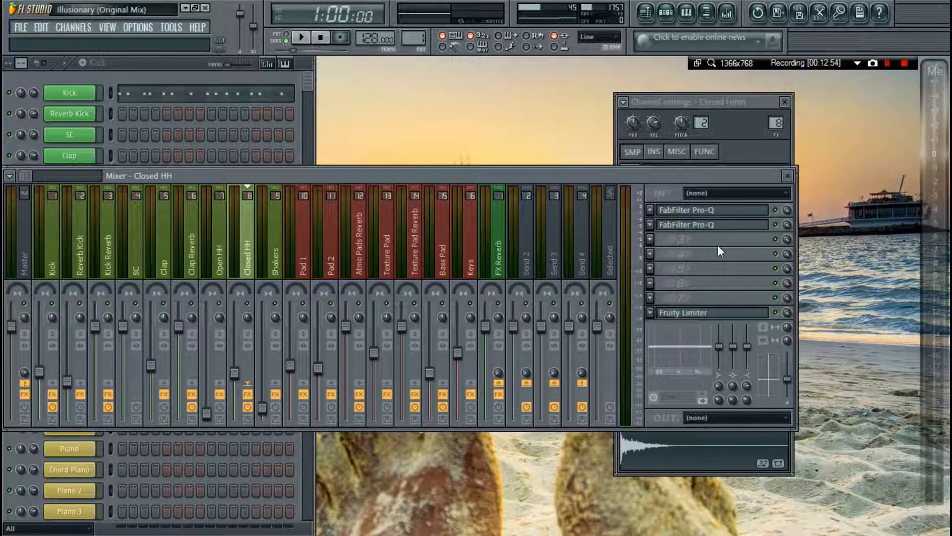
# Reopen the Closed HH track's first FabFilter Pro-Q, lower its band to about 124 Hz and change the shape to High Cut.
pyautogui.click(719, 210)
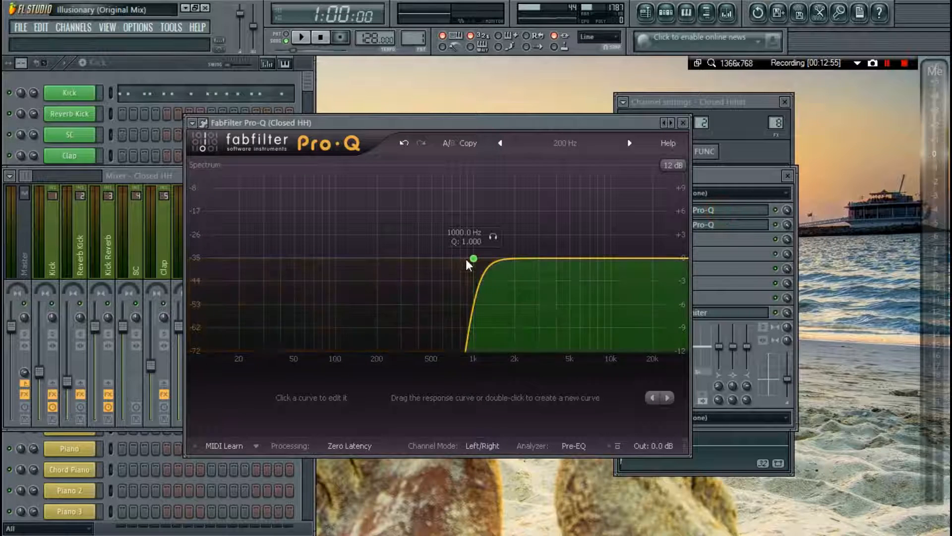
pyautogui.click(473, 258)
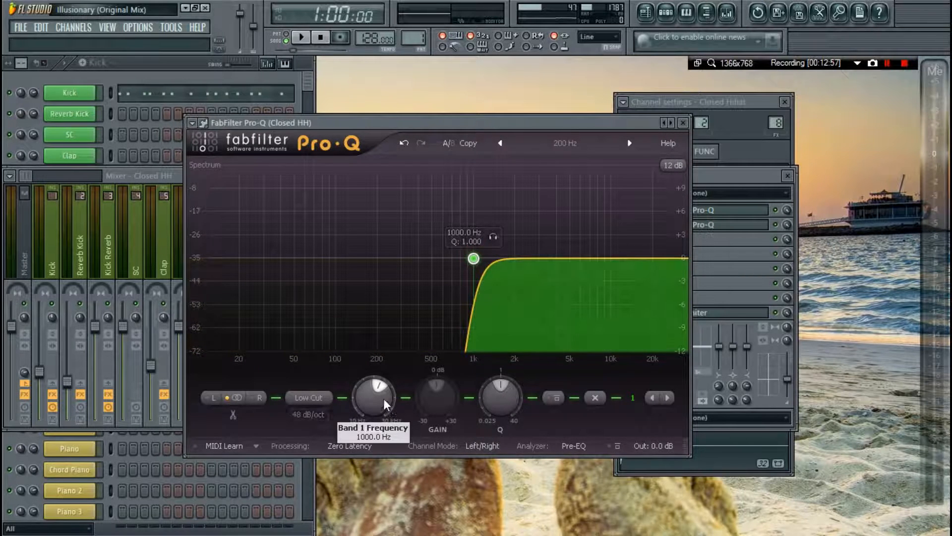
pyautogui.scroll(-6, 382, 397)
pyautogui.click(309, 397)
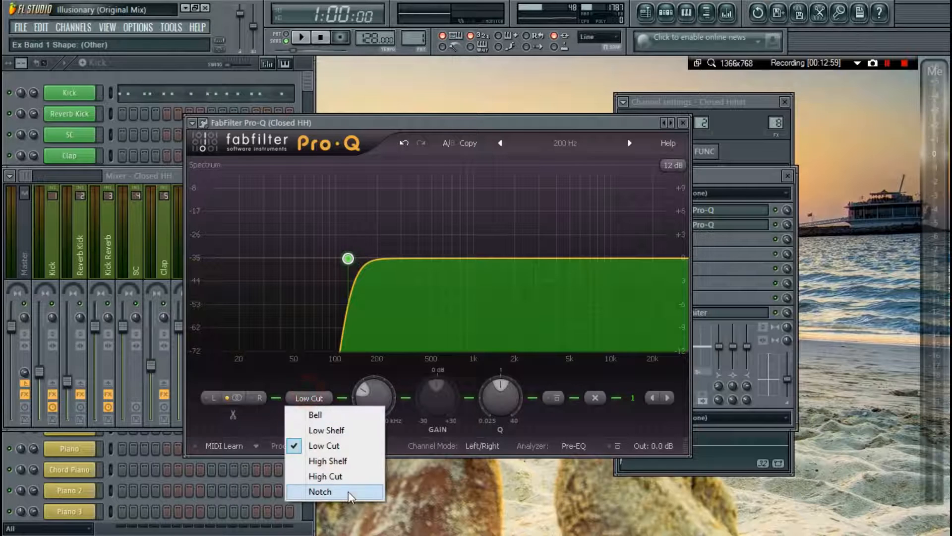
pyautogui.click(320, 473)
# Preview the Closed Hihat sample and sweep the High Cut frequency up to about 1534 Hz and back to about 999 Hz.
pyautogui.click(739, 451)
pyautogui.click(739, 451)
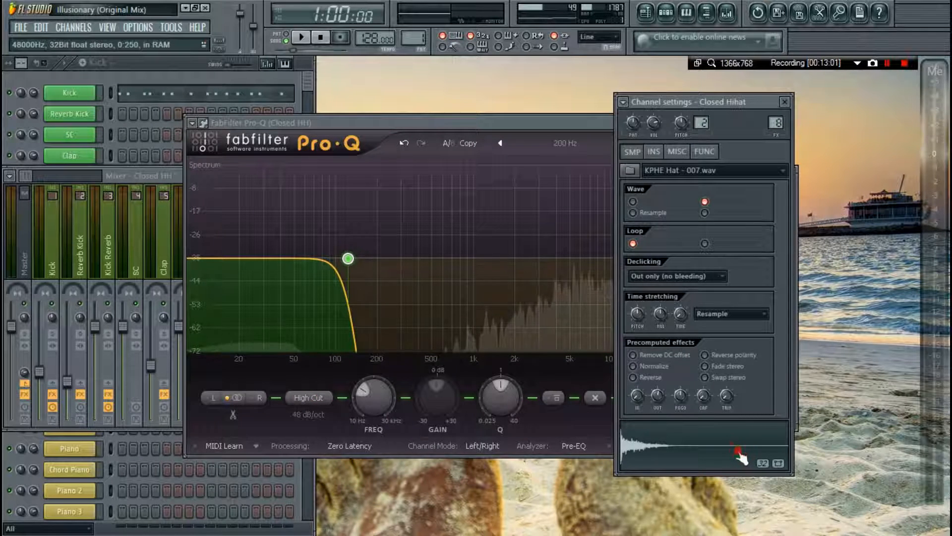
pyautogui.click(737, 451)
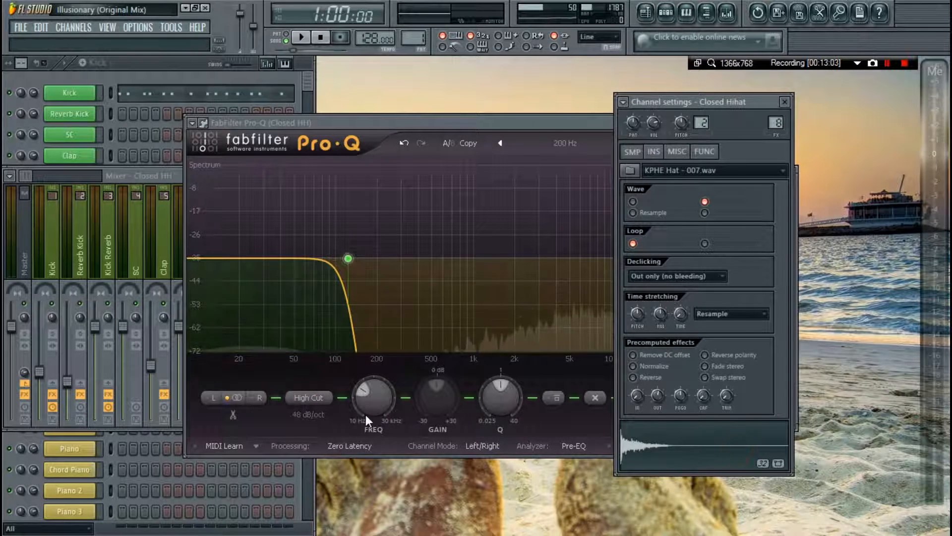
pyautogui.scroll(3, 379, 406)
pyautogui.click(379, 406)
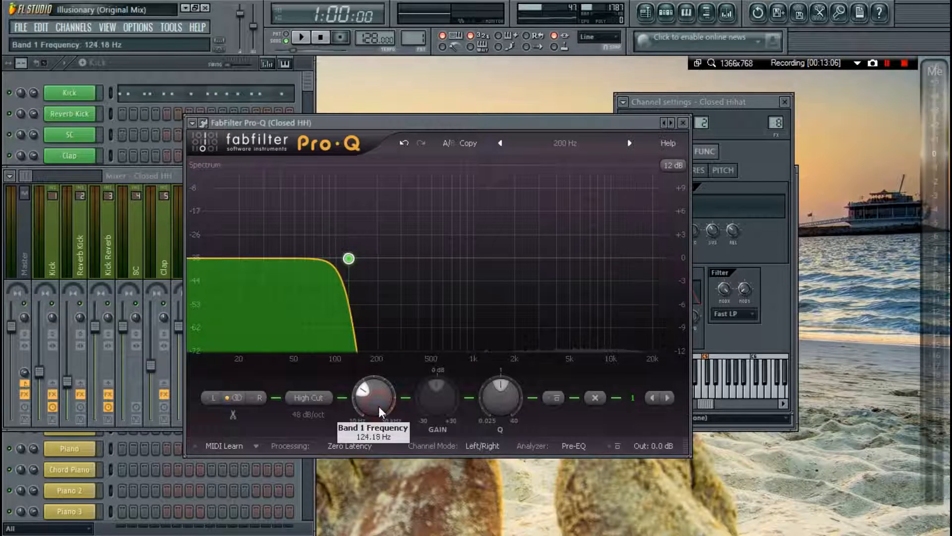
pyautogui.scroll(10, 379, 406)
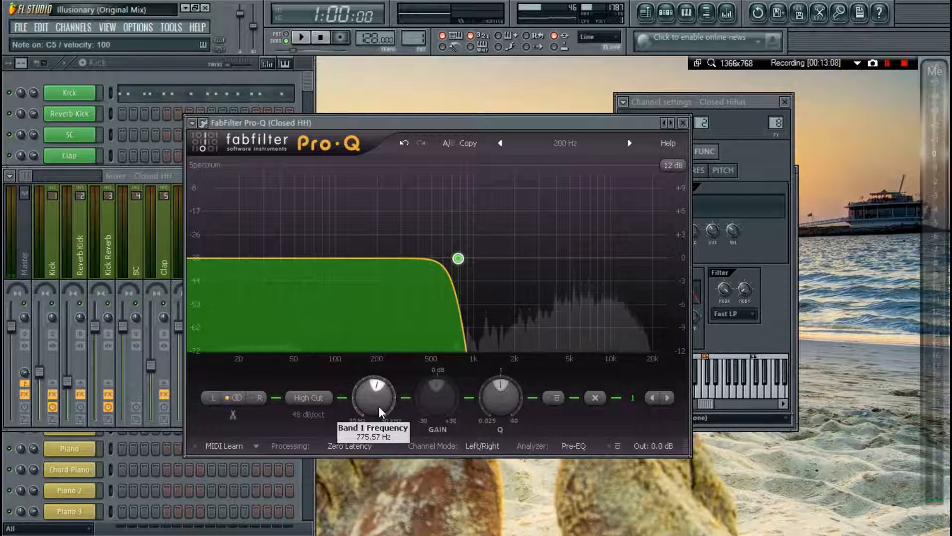
pyautogui.scroll(4, 379, 406)
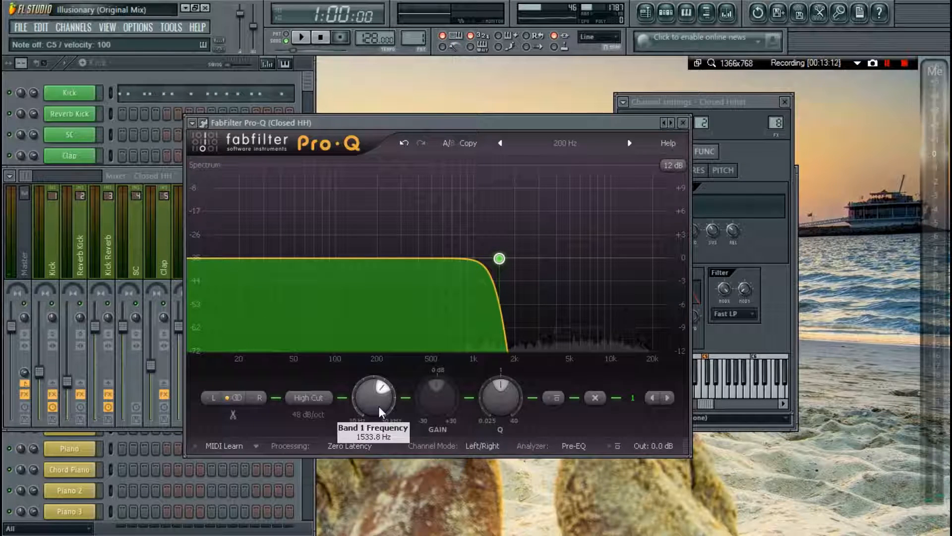
pyautogui.scroll(-2, 379, 406)
pyautogui.scroll(-1, 379, 406)
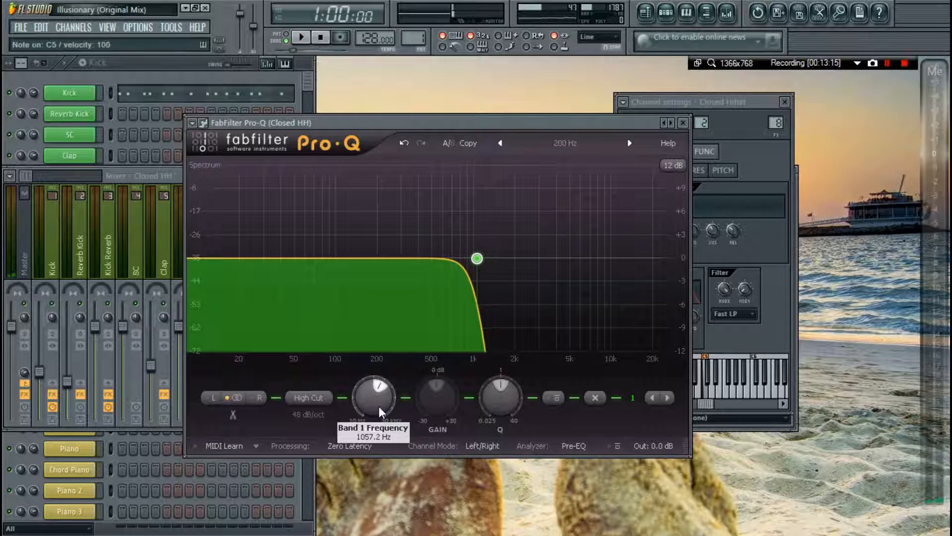
pyautogui.scroll(-1, 379, 406)
pyautogui.scroll(1, 379, 405)
pyautogui.scroll(3, 379, 405)
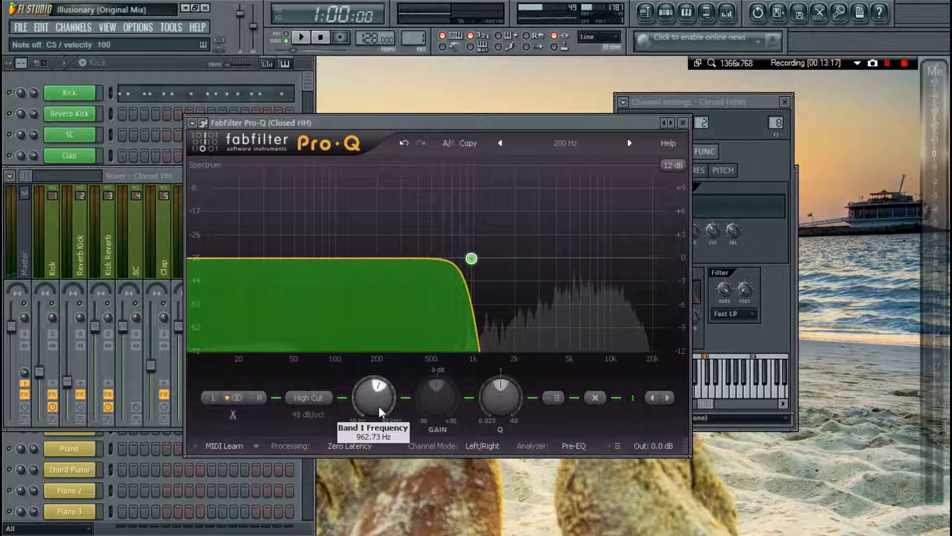
# Set the Closed HH EQ band's frequency to 1000 Hz and its shape to Low Cut.
pyautogui.doubleClick(379, 406)
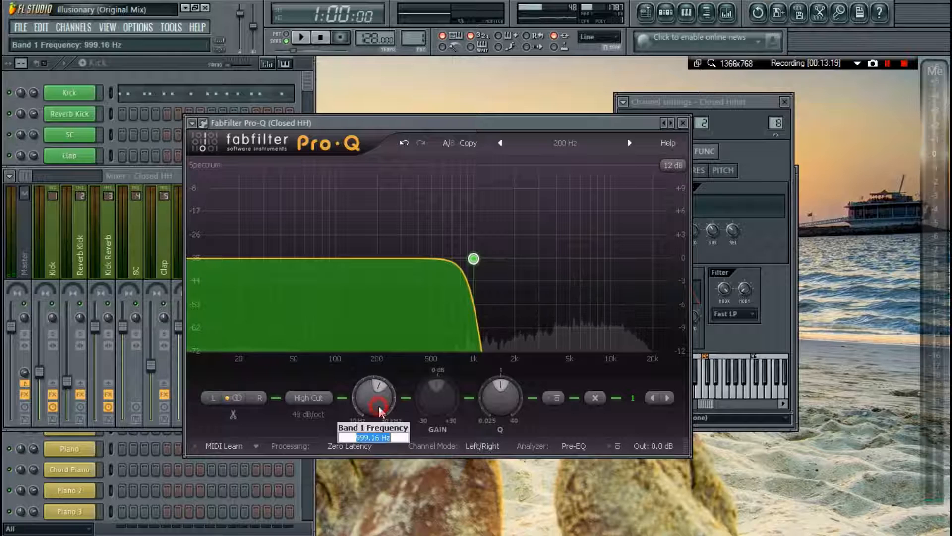
pyautogui.write('1000')
pyautogui.press('Return')
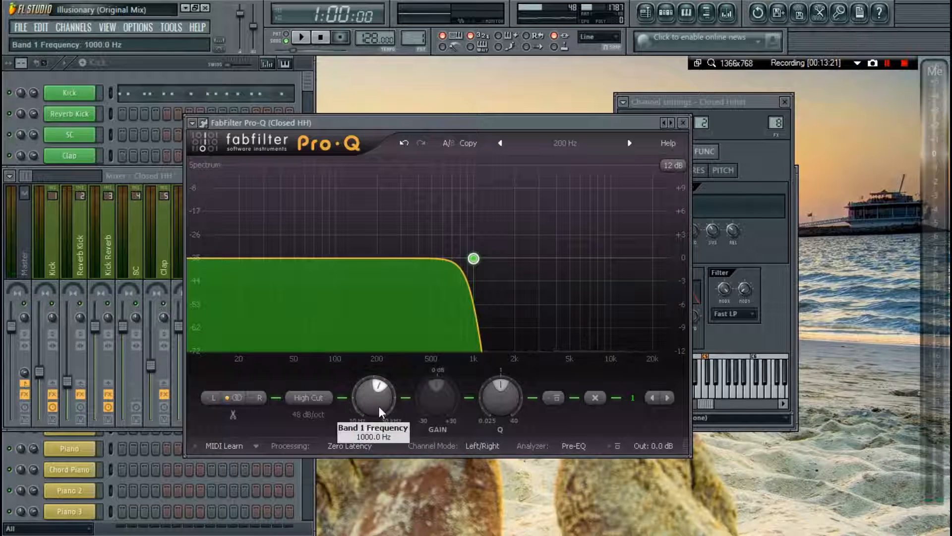
pyautogui.click(315, 397)
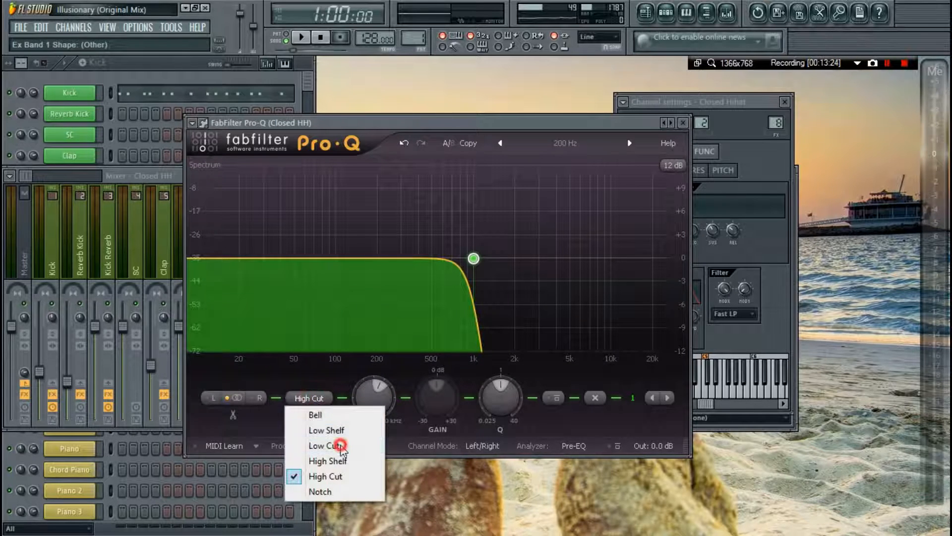
pyautogui.click(340, 445)
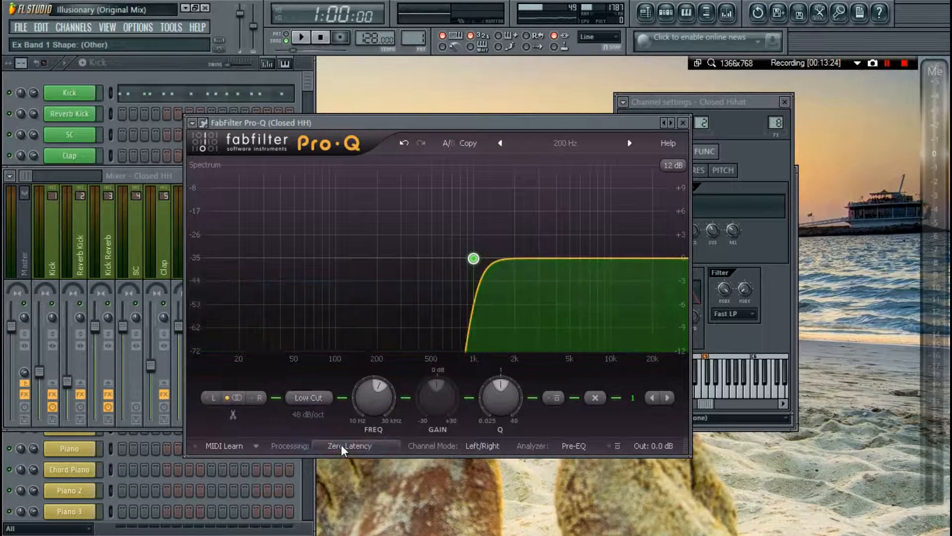
# Close the Closed HH equalizer and the Closed Hihat channel settings, and switch to the Hihat + Shakers pattern.
pyautogui.click(682, 122)
pyautogui.click(784, 103)
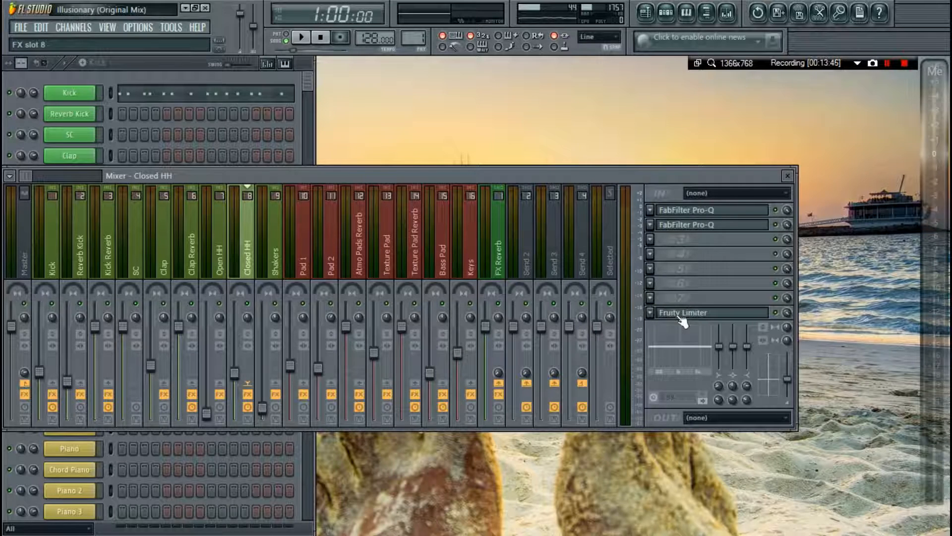
pyautogui.click(411, 39)
pyautogui.click(445, 100)
pyautogui.click(381, 172)
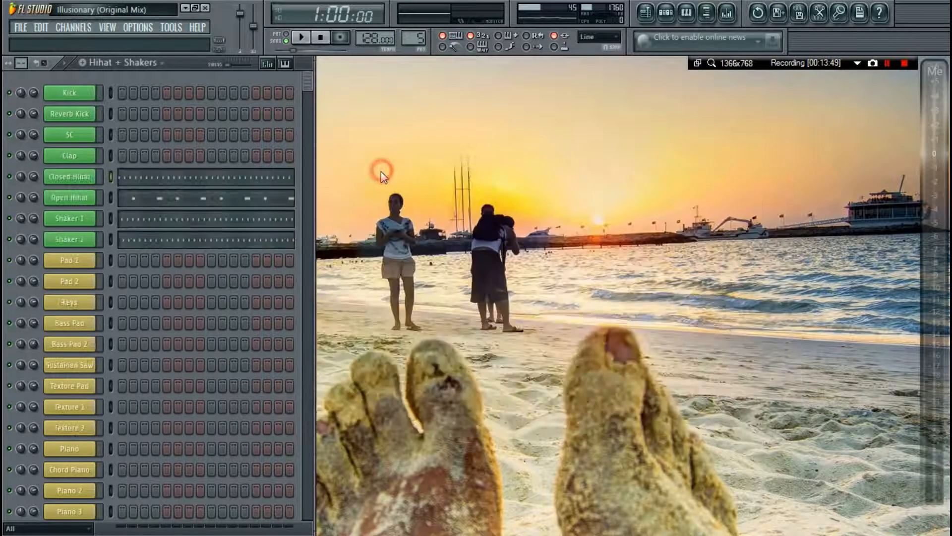
# Solo the Closed HH mixer track and play the song from about bar 53, in the Beat section.
pyautogui.press('F9')
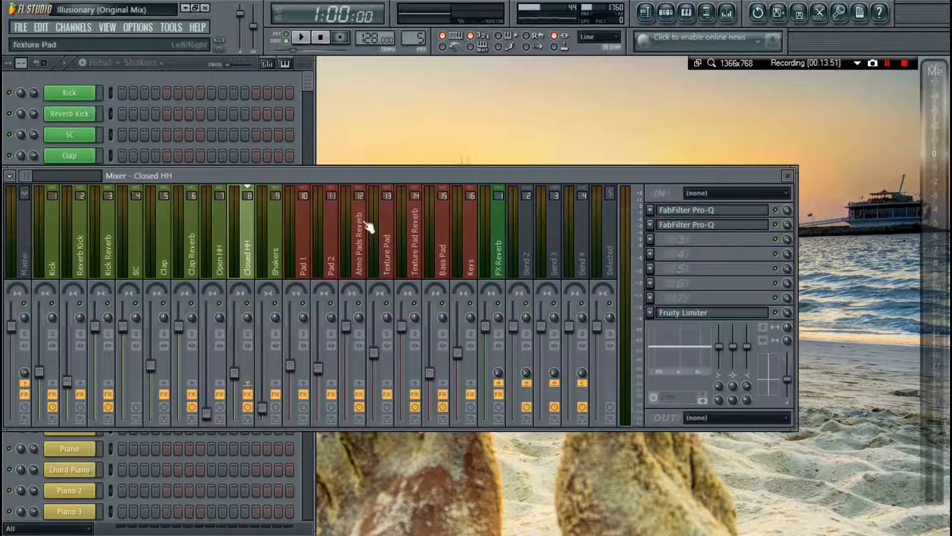
pyautogui.click(246, 303)
pyautogui.press('space')
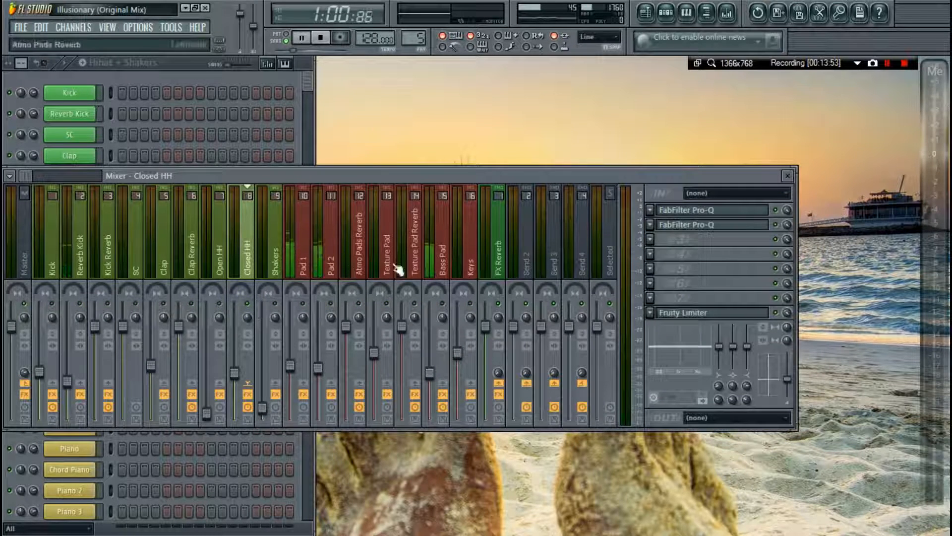
pyautogui.press('F9')
pyautogui.press('F9')
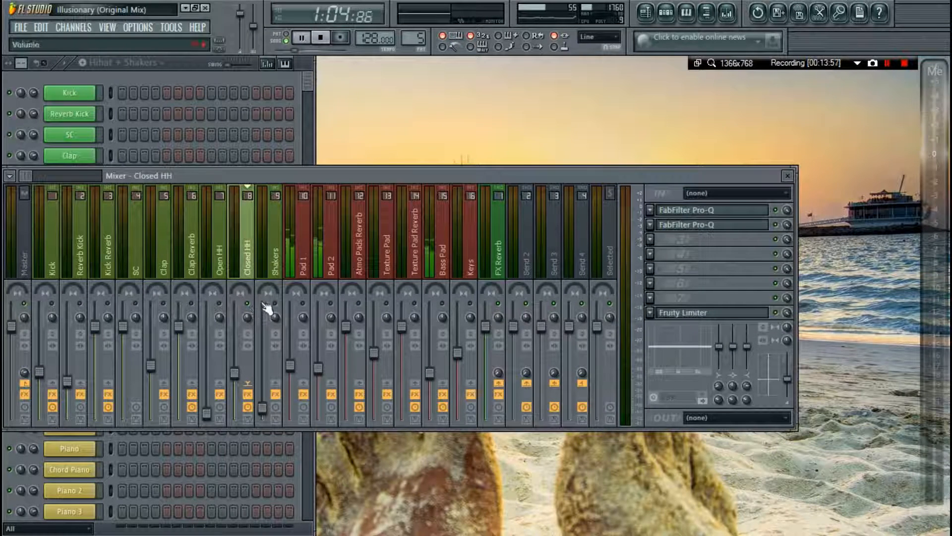
pyautogui.press('F9')
pyautogui.press('F5')
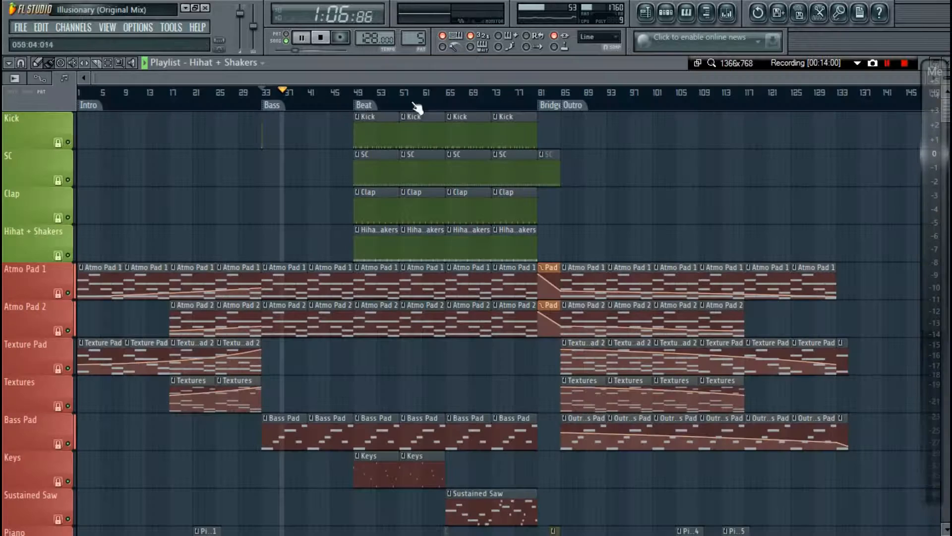
pyautogui.click(373, 91)
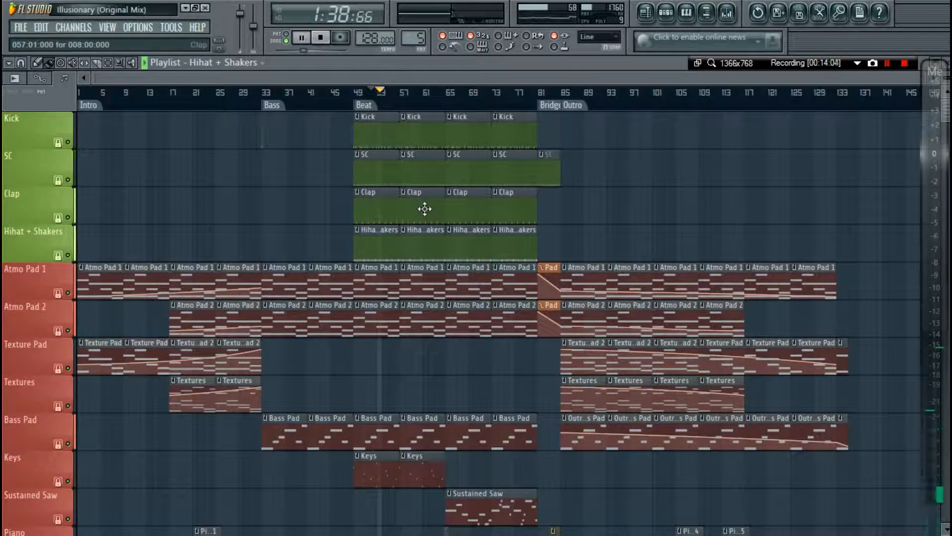
# Enable the SC mixer track alongside Closed HH and inspect the Fruity Limiter on the Closed HH track during playback.
pyautogui.press('F5')
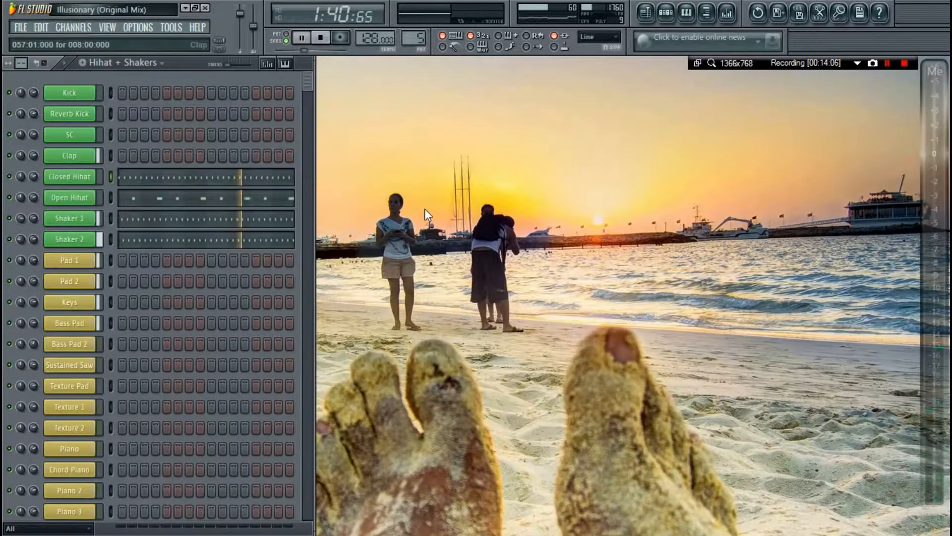
pyautogui.press('F6')
pyautogui.press('F9')
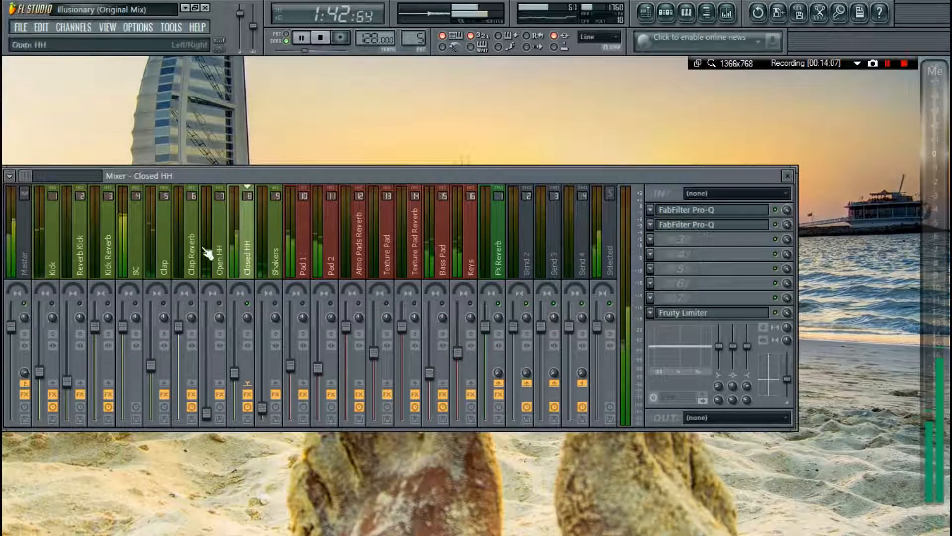
pyautogui.click(108, 248)
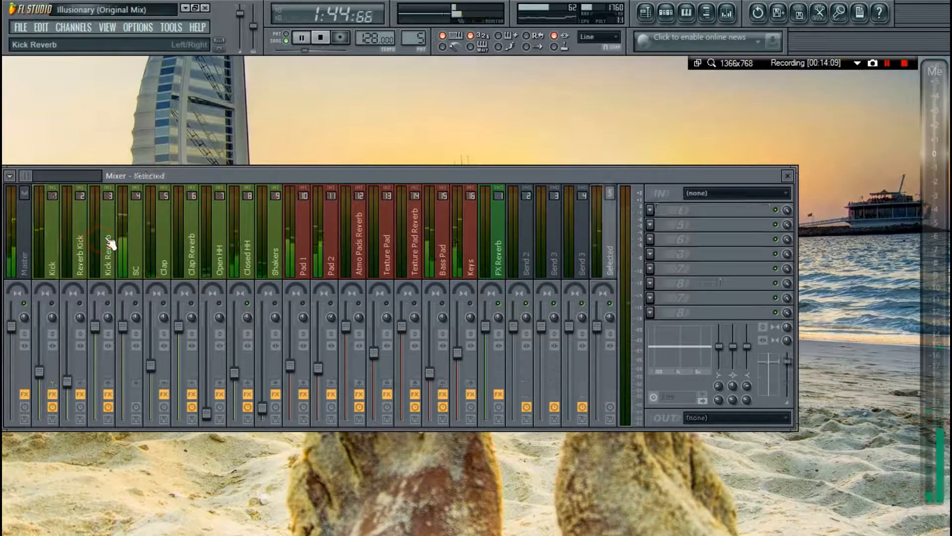
pyautogui.scroll(-2, 108, 241)
pyautogui.click(136, 303)
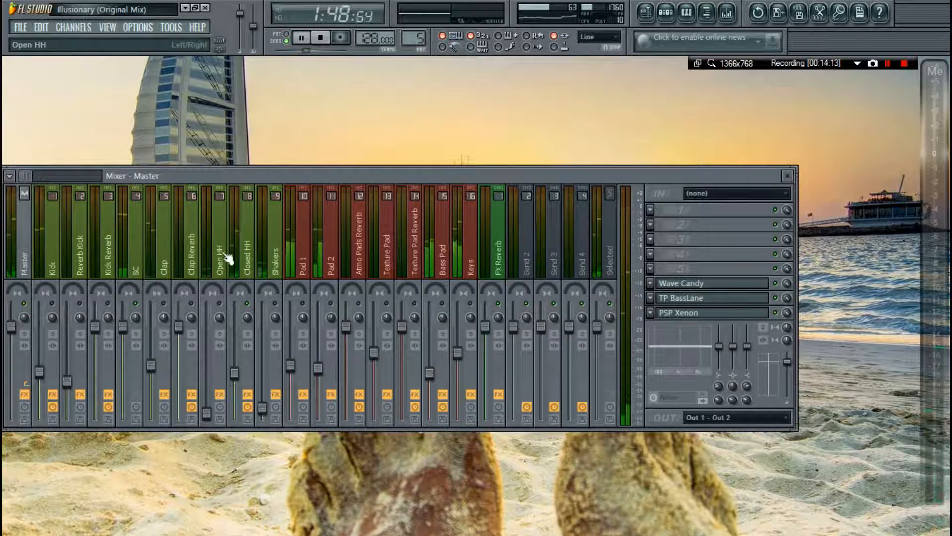
pyautogui.click(247, 250)
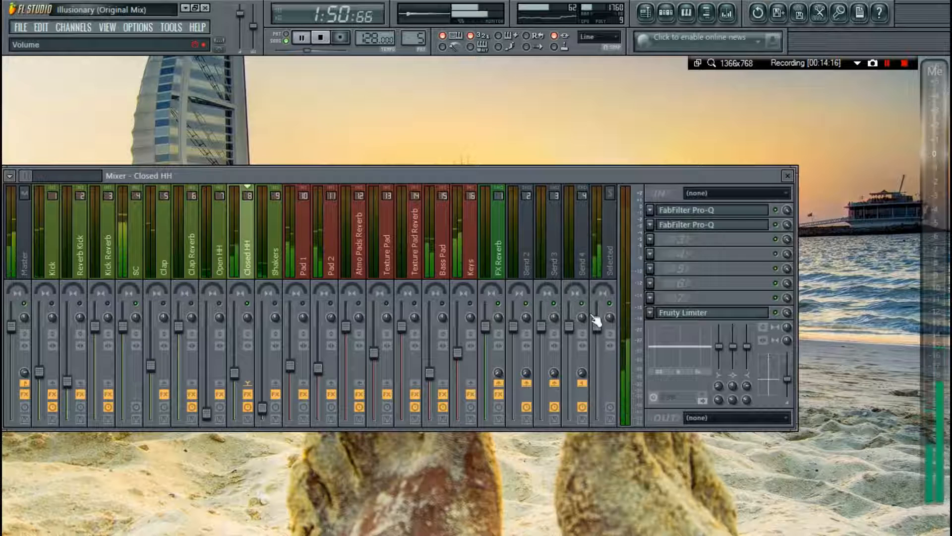
pyautogui.click(717, 313)
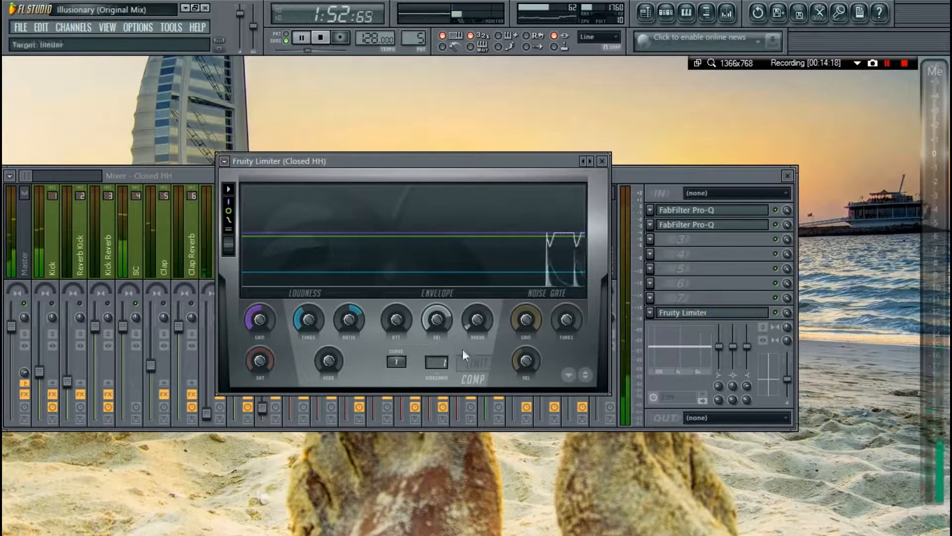
pyautogui.press('Escape')
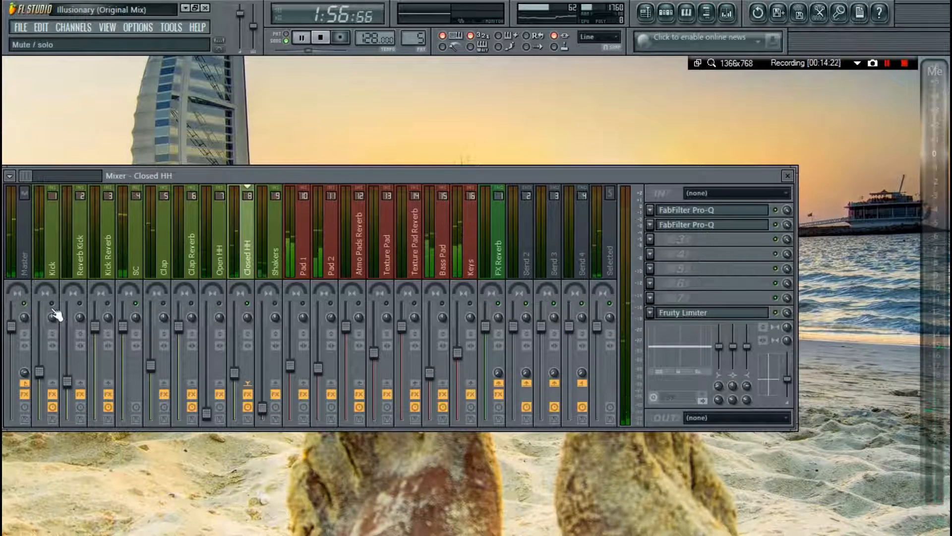
# Bypass and re-enable the Closed HH track's Fruity Limiter during playback to compare the sound, and stop the song.
pyautogui.press('F9')
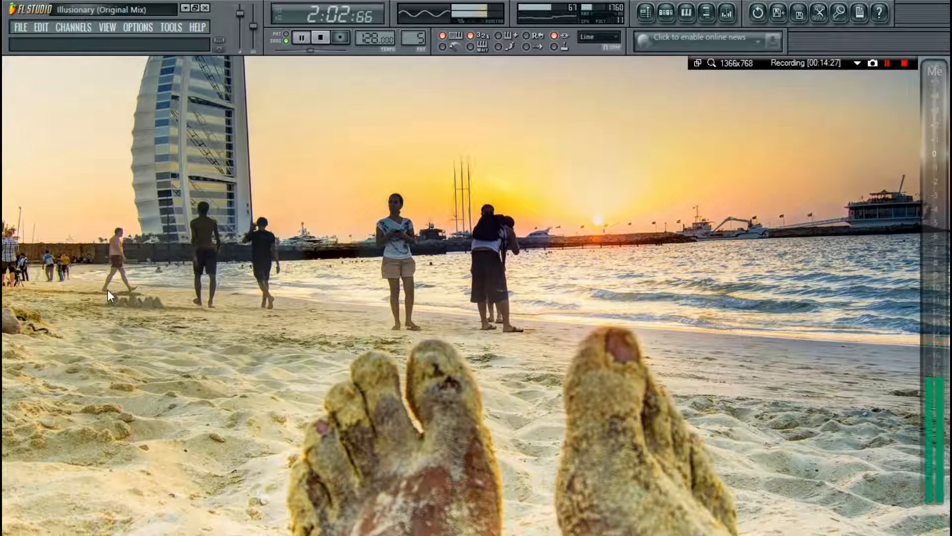
pyautogui.press('F9')
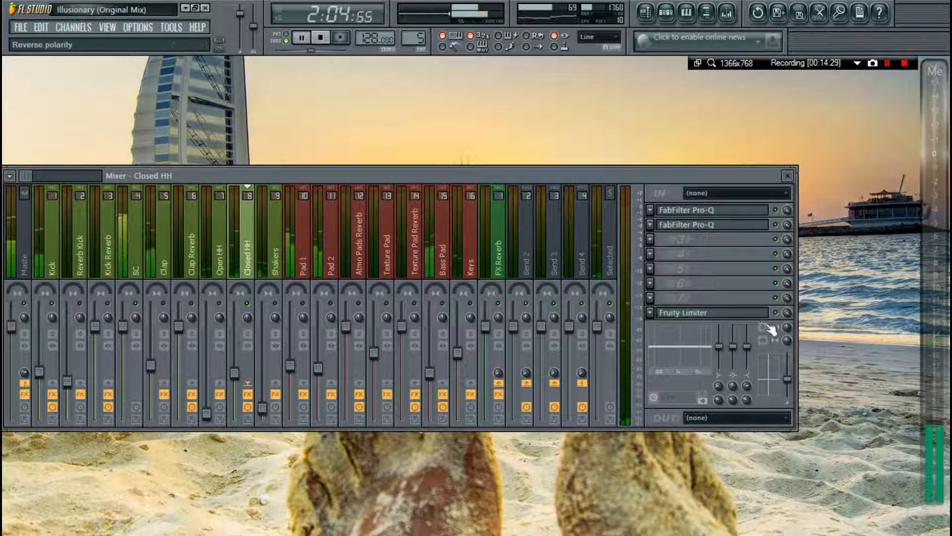
pyautogui.click(776, 313)
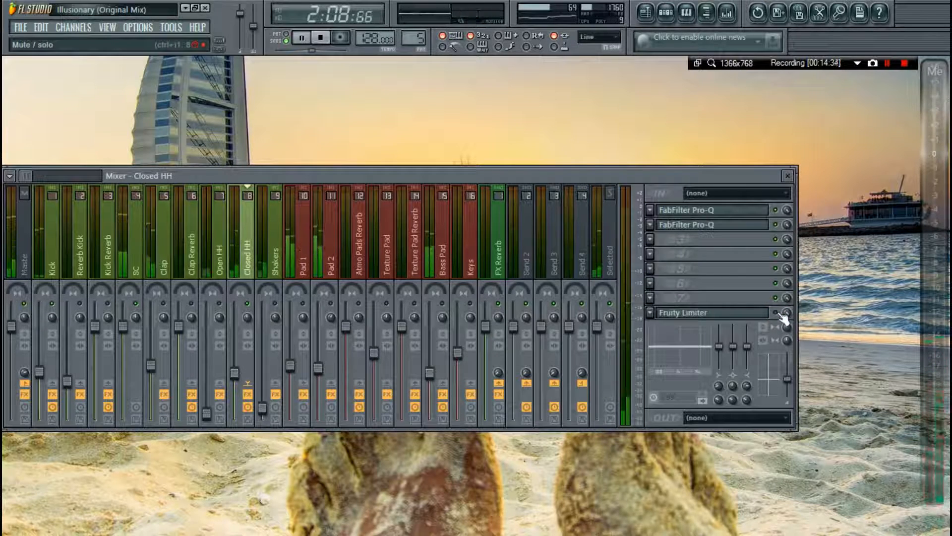
pyautogui.click(776, 313)
pyautogui.press('space')
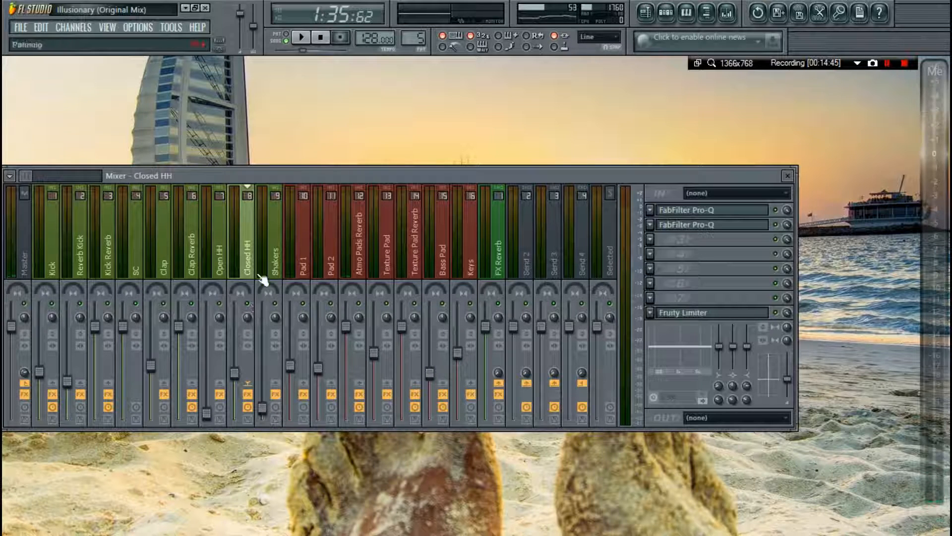
# Check the effects on the Shakers and Open HH tracks, and examine the Open Hihat sample's time-stretching pitch setting.
pyautogui.click(279, 246)
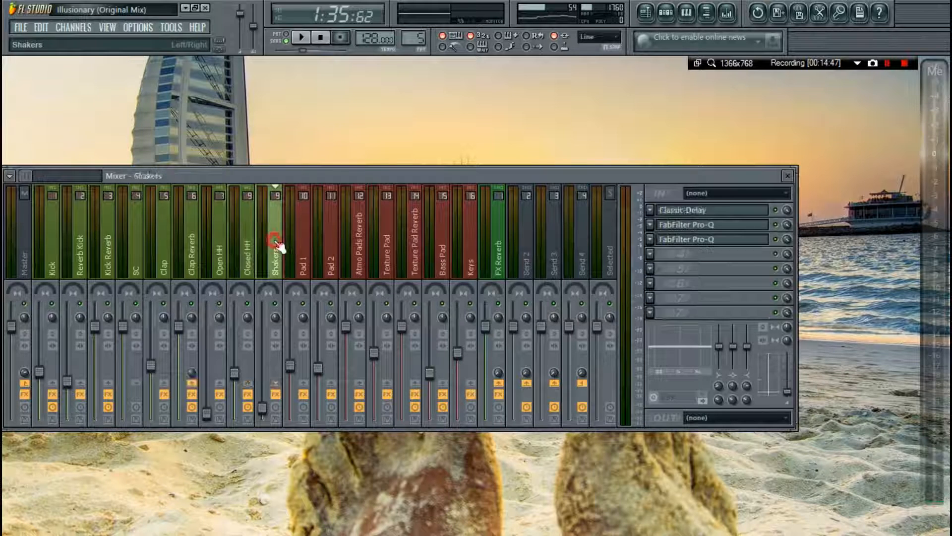
pyautogui.click(220, 229)
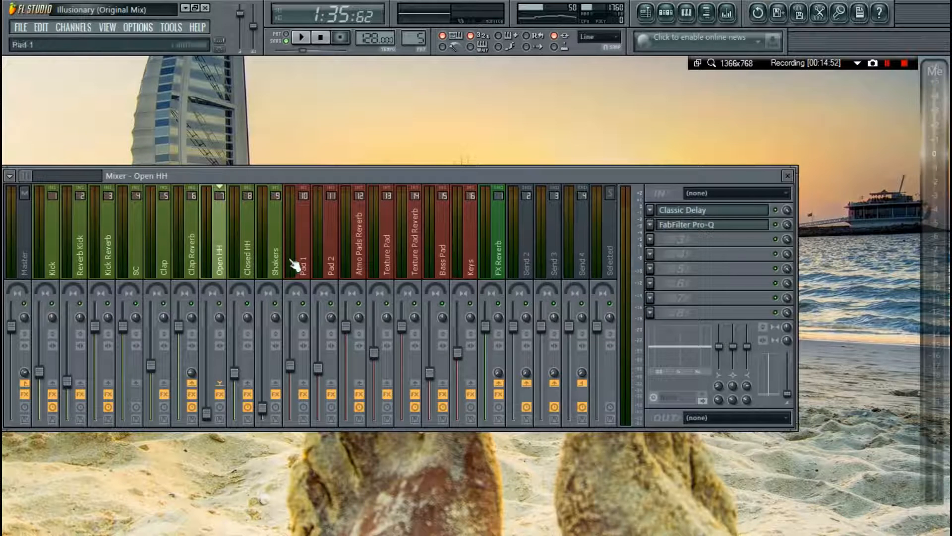
pyautogui.press('F9')
pyautogui.press('F6')
pyautogui.click(90, 203)
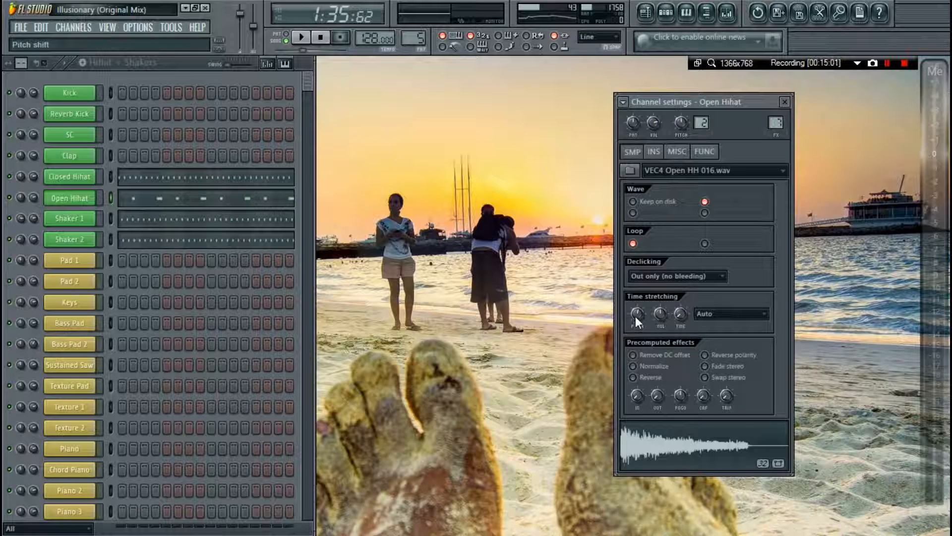
pyautogui.moveTo(635, 316); pyautogui.dragTo(635, 310)
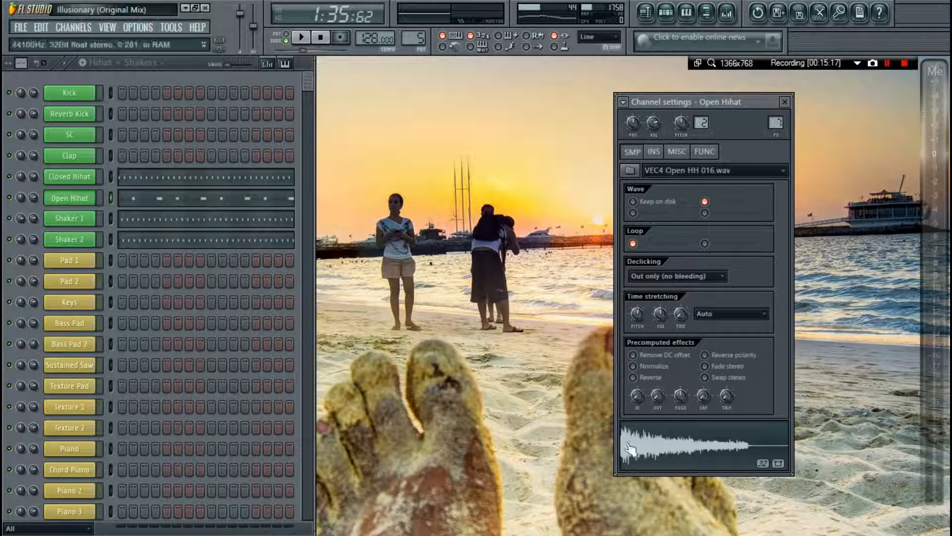
# Play the song from about bar 59 to listen to the open hi-hat against its step pattern, and stop playback.
pyautogui.press('F9')
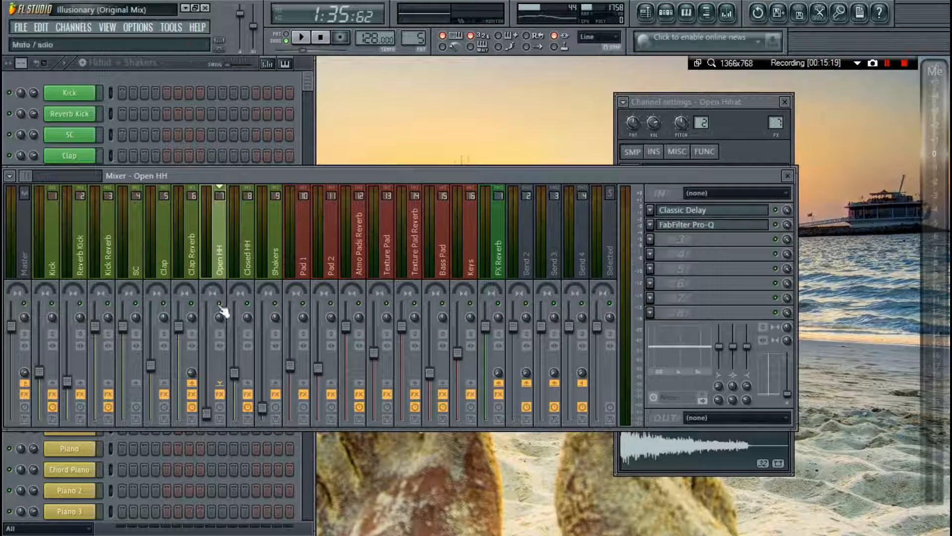
pyautogui.press('space')
pyautogui.press('F5')
pyautogui.click(419, 92)
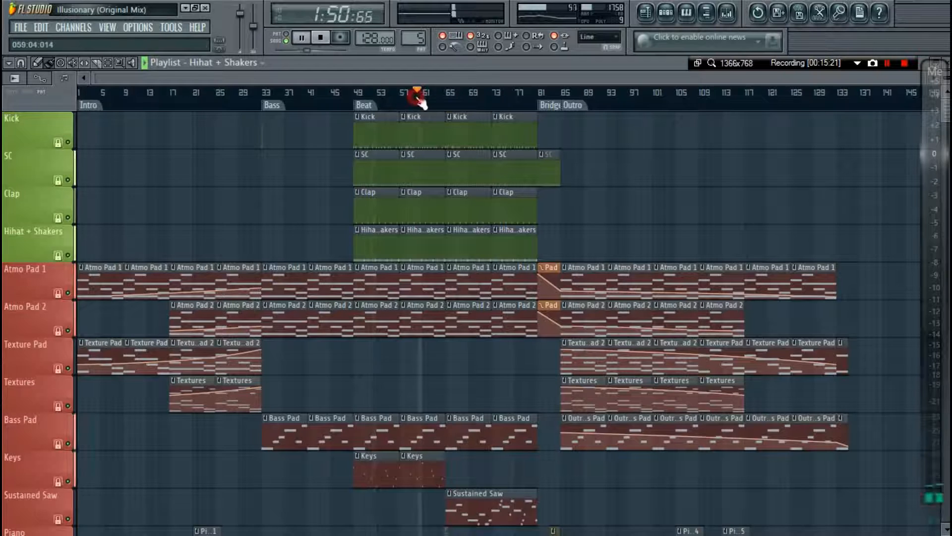
pyautogui.press('F5')
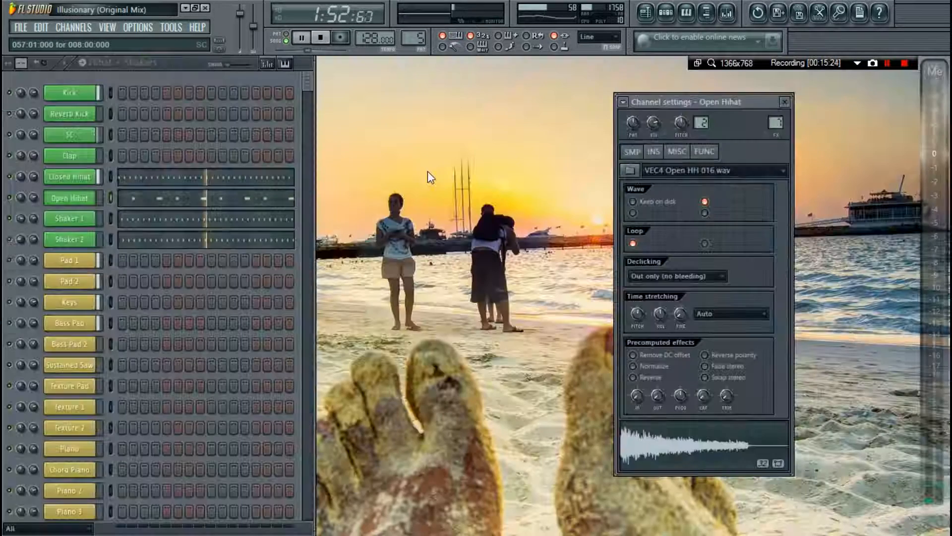
pyautogui.press('F6')
pyautogui.press('F6')
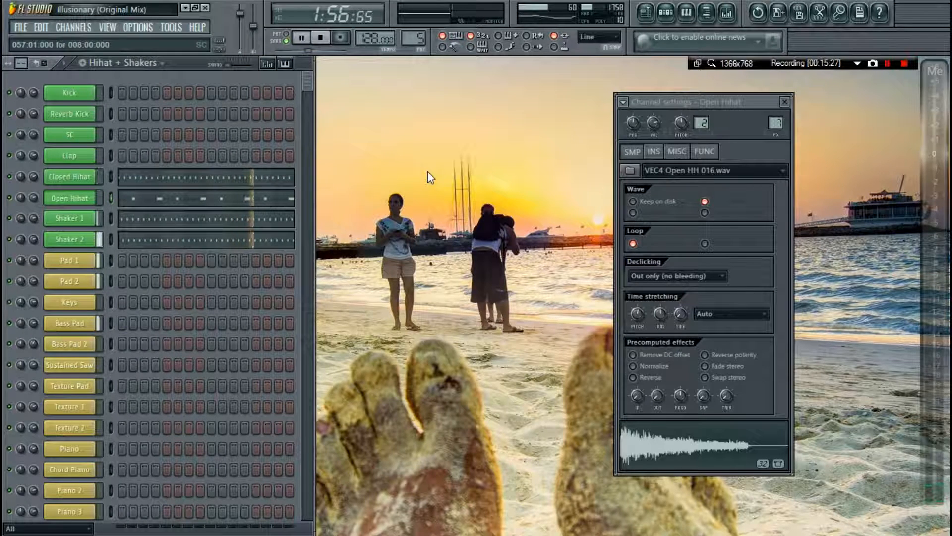
pyautogui.press('space')
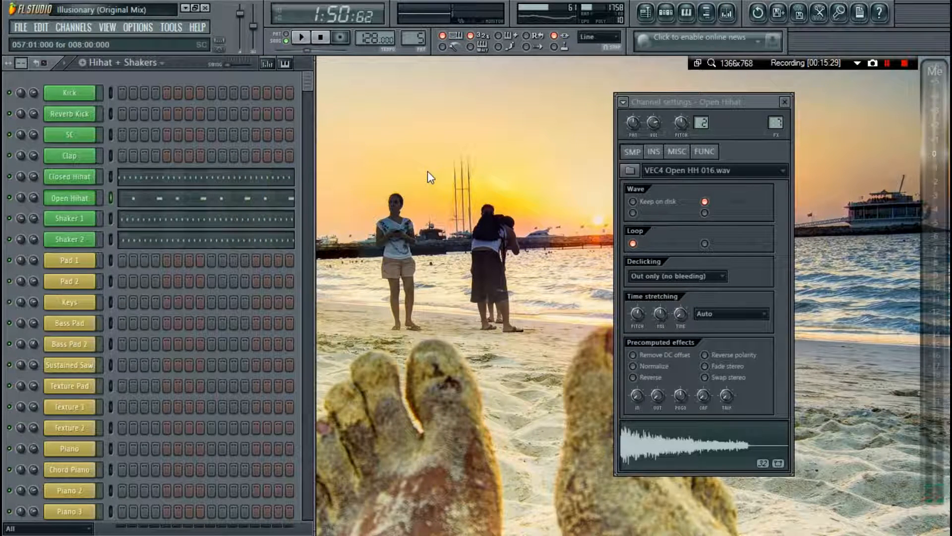
# Examine the Open Hihat channel's full note pattern in the piano roll and close it.
pyautogui.click(209, 198)
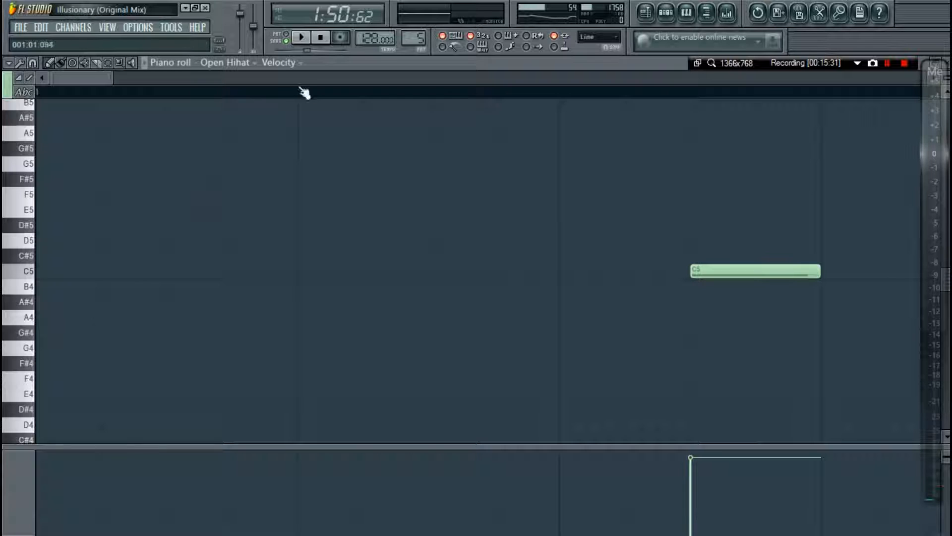
pyautogui.scroll(-5, 304, 92)
pyautogui.scroll(-1, 304, 92)
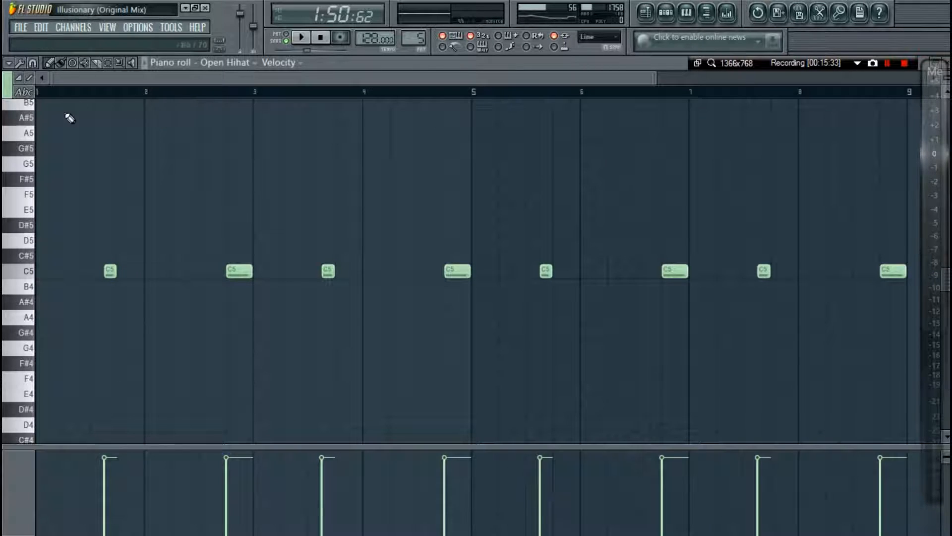
pyautogui.scroll(-2, 114, 102)
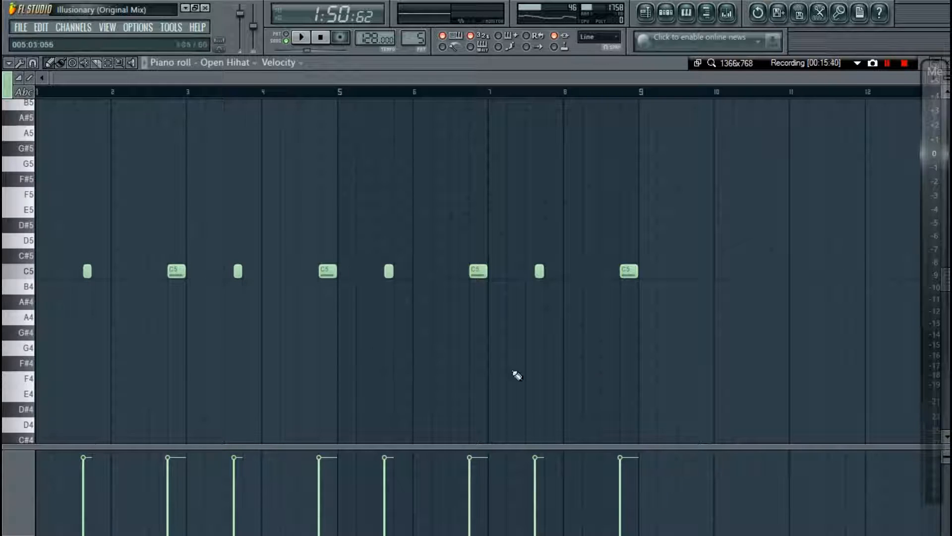
pyautogui.press('Escape')
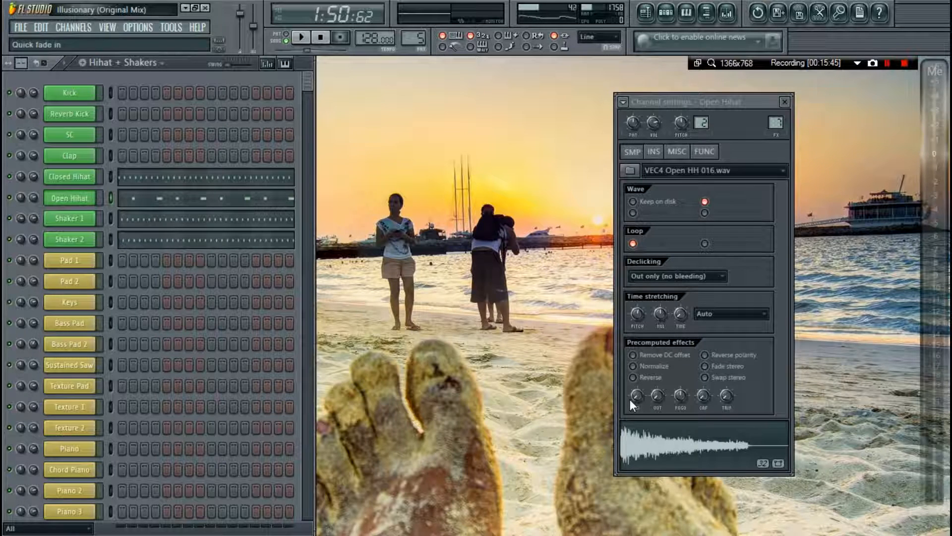
# Inspect the Classic Delay and FabFilter Pro-Q settings on the Open HH mixer track.
pyautogui.press('F9')
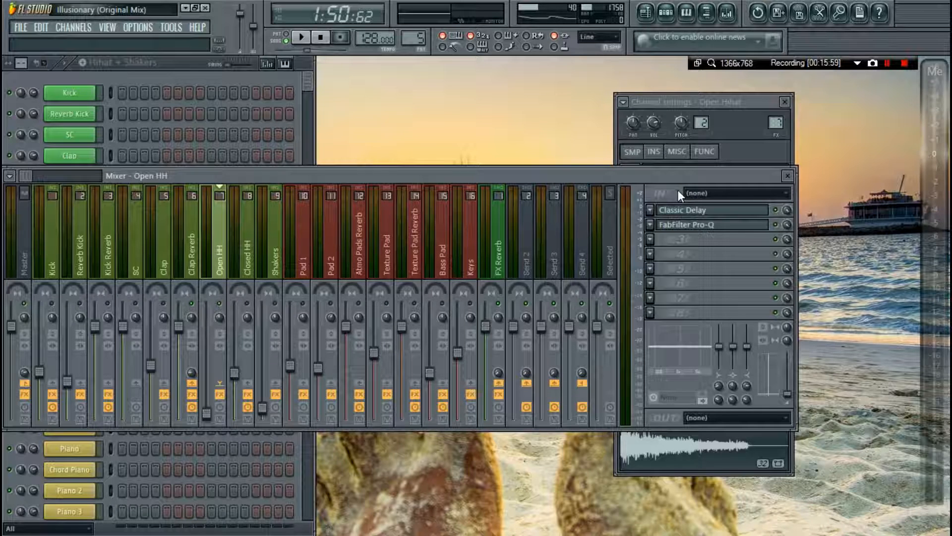
pyautogui.click(711, 214)
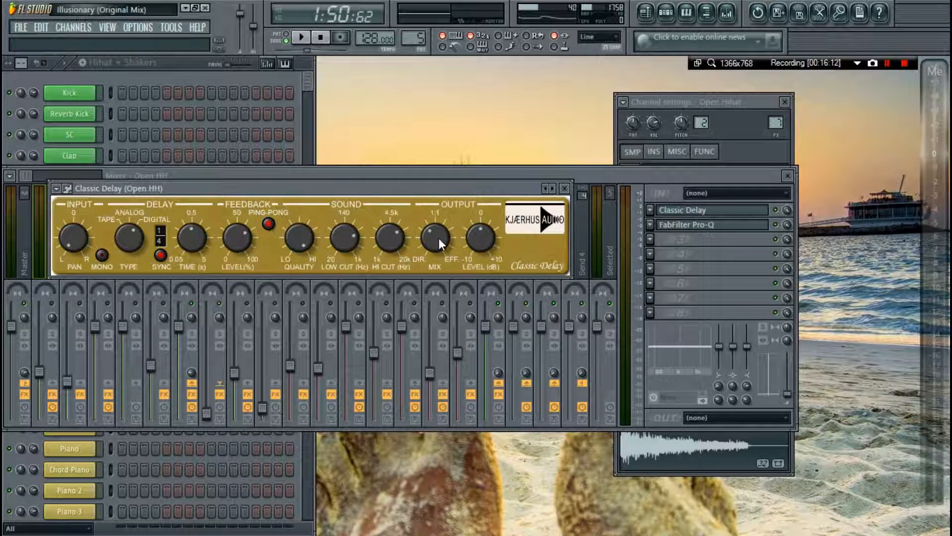
pyautogui.click(341, 237)
pyautogui.click(733, 226)
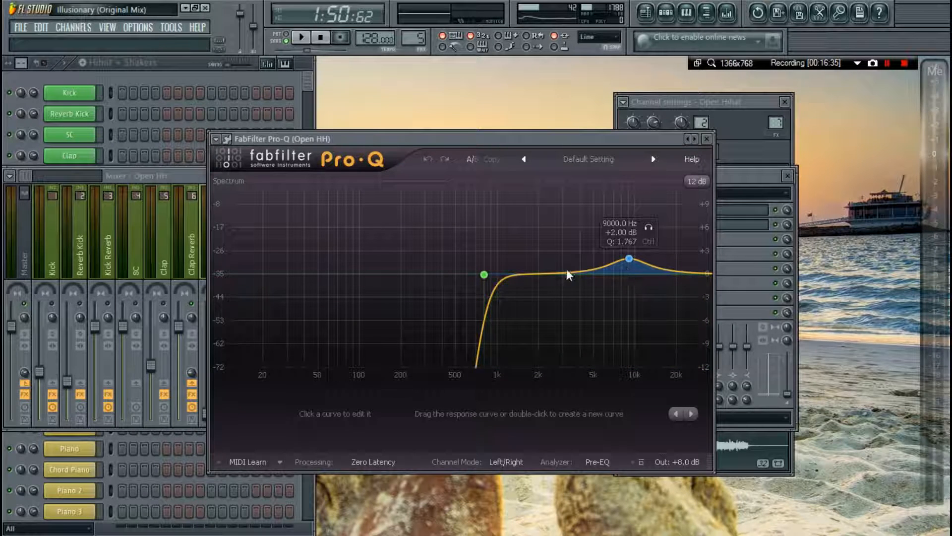
pyautogui.press('Escape')
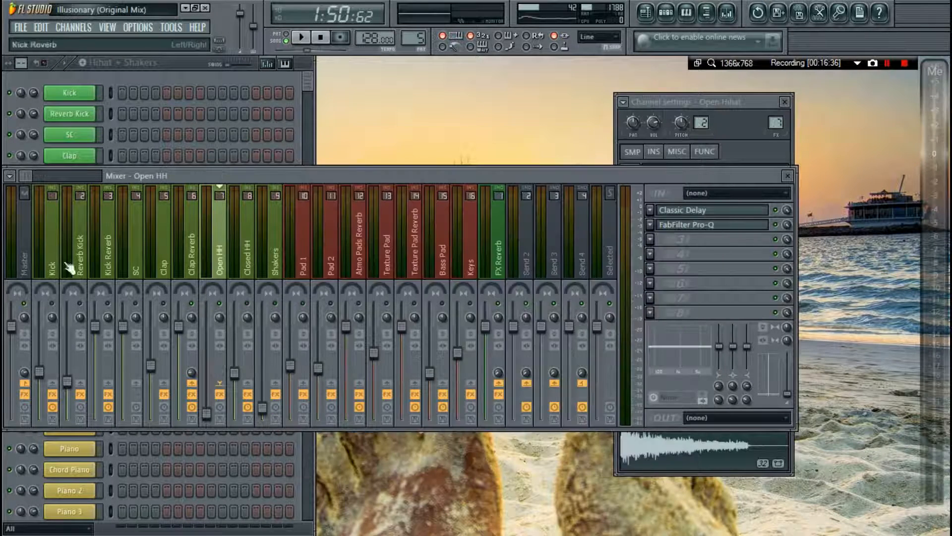
# Toggle the mute on the Shakers mixer track, and close the mixer and the Open Hihat channel settings.
pyautogui.click(274, 302)
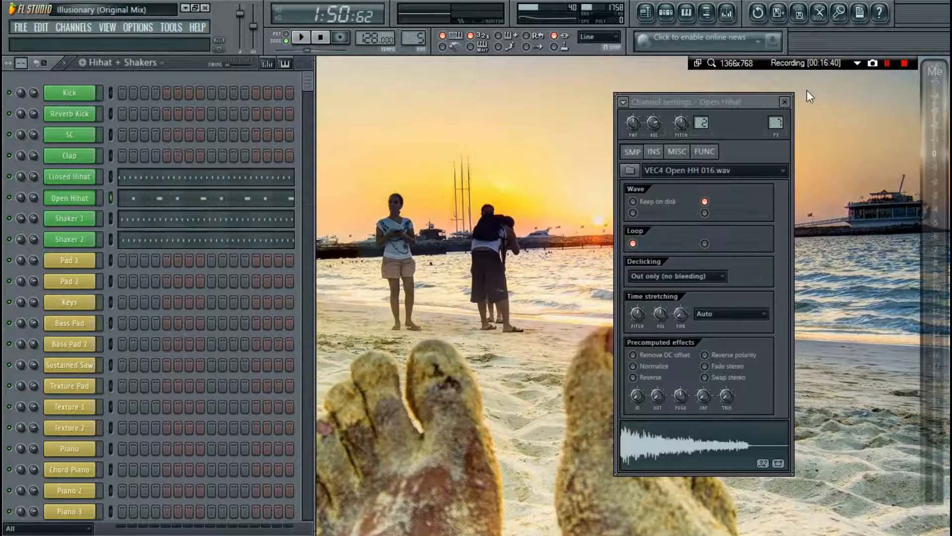
pyautogui.click(787, 175)
pyautogui.click(779, 102)
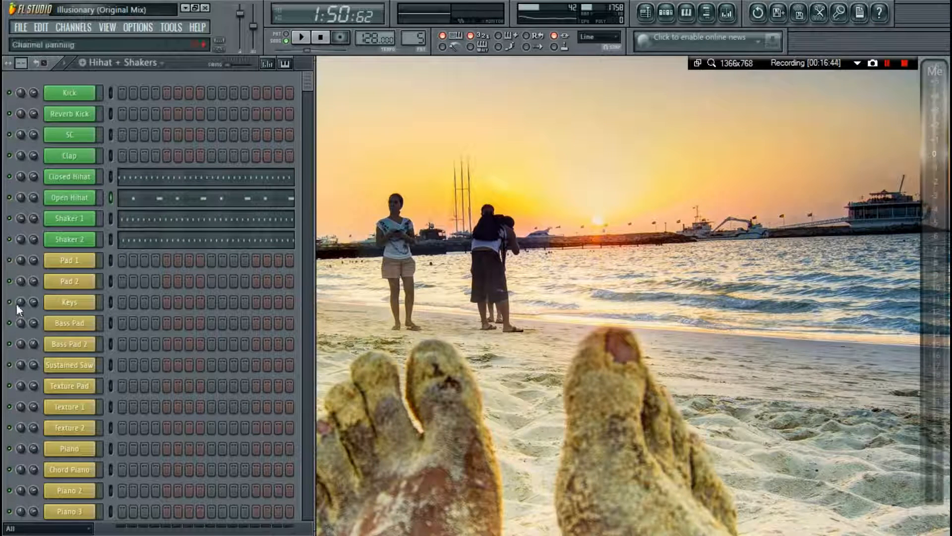
# Compare the samples and settings loaded in the Shaker 1, Shaker 2 and Open Hihat channels.
pyautogui.click(66, 218)
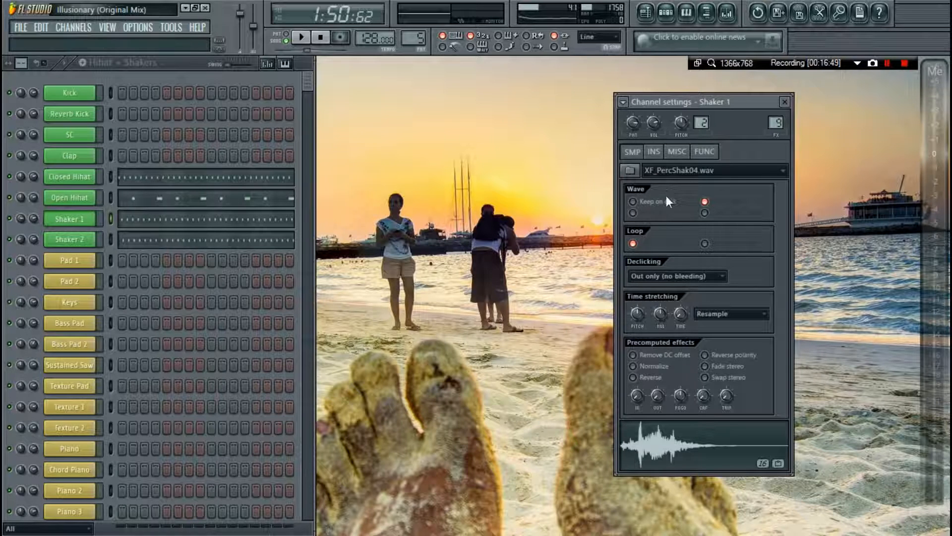
pyautogui.click(76, 241)
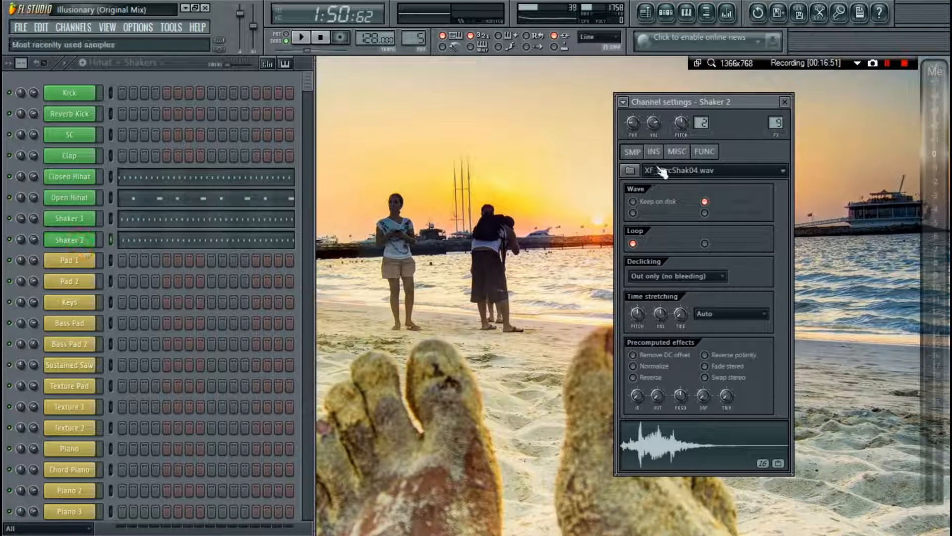
pyautogui.click(82, 204)
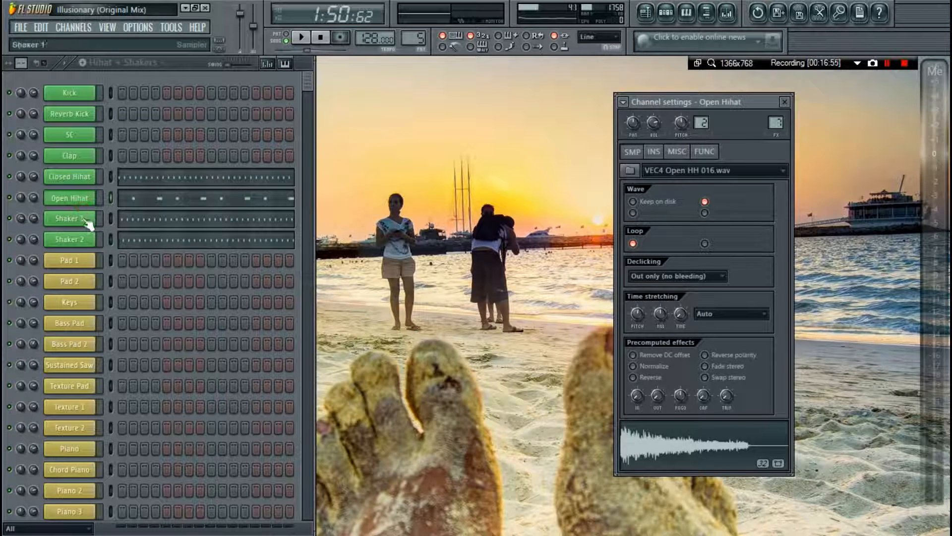
pyautogui.click(79, 220)
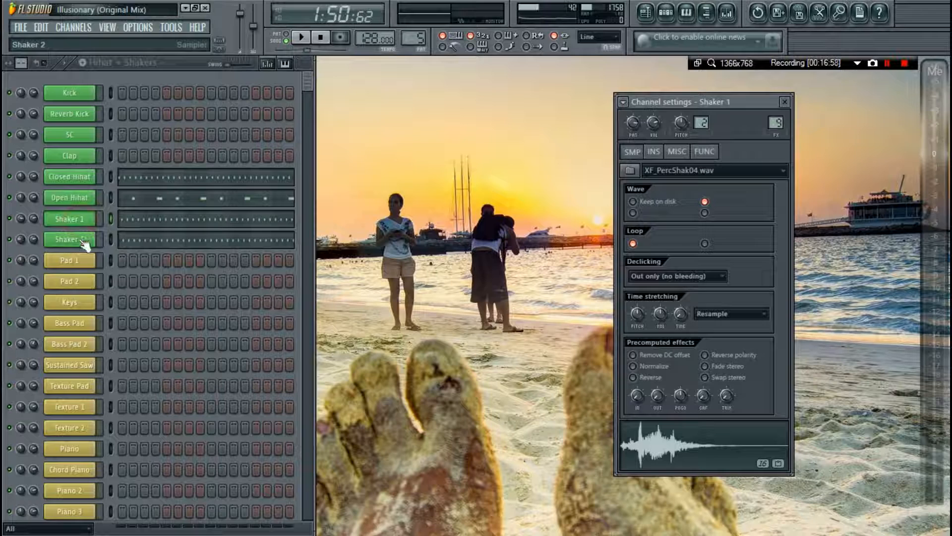
pyautogui.click(75, 242)
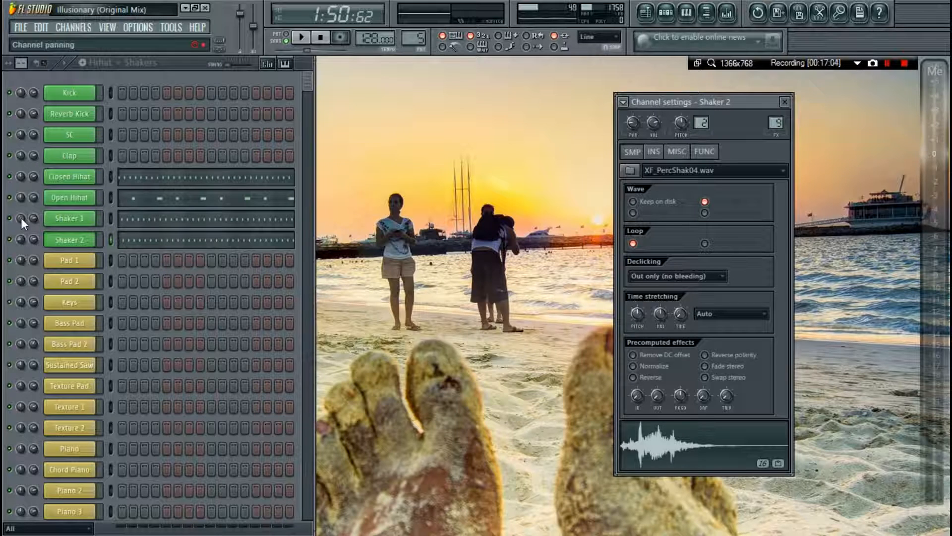
# Check the channel panning of Shaker 1 and Shaker 2, and close the channel settings.
pyautogui.moveTo(22, 218); pyautogui.dragTo(23, 208)
pyautogui.moveTo(21, 241); pyautogui.dragTo(21, 247)
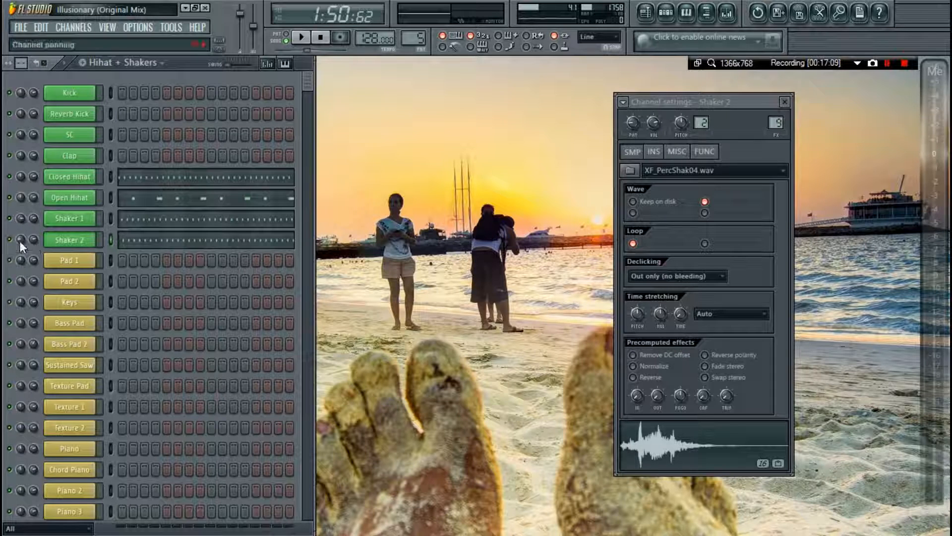
pyautogui.click(785, 102)
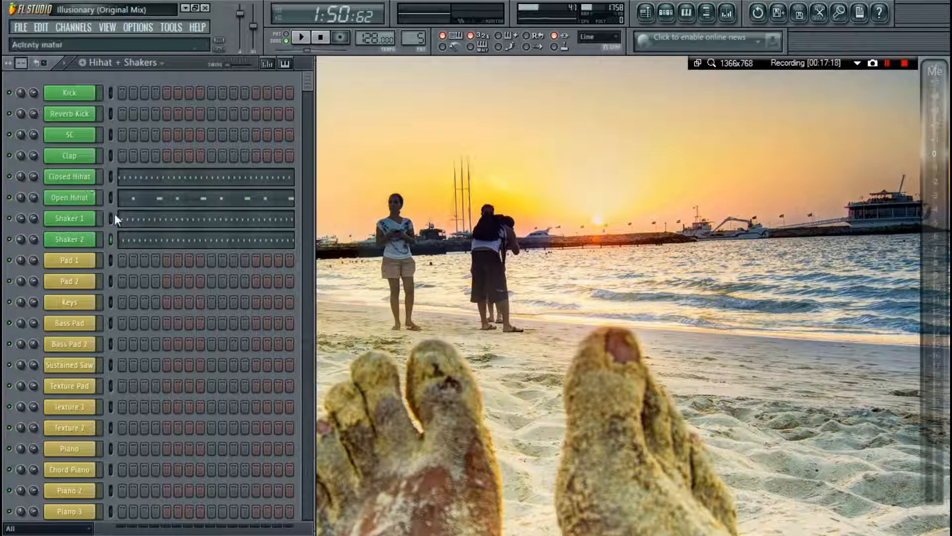
# Play the song with the mixer open and look through its insert tracks up to the last ones.
pyautogui.press('F9')
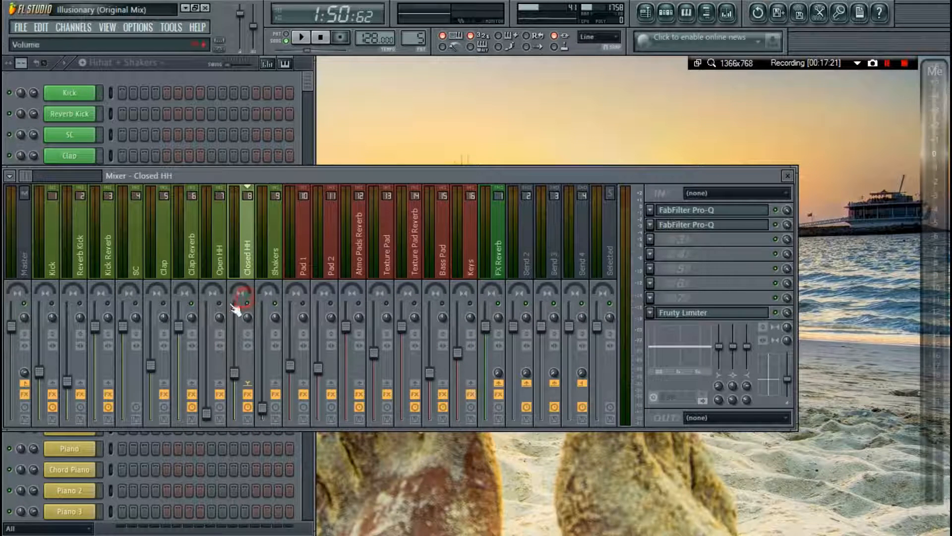
pyautogui.press('space')
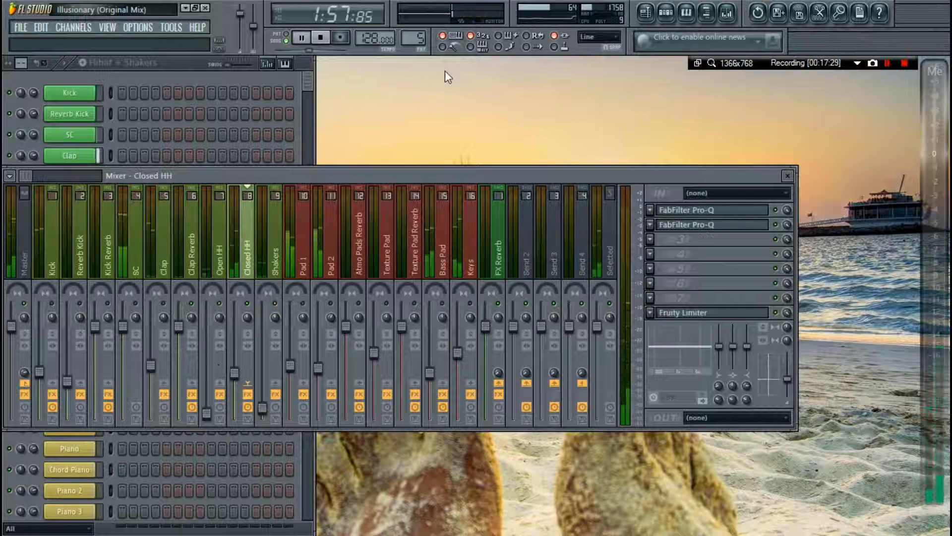
pyautogui.click(444, 248)
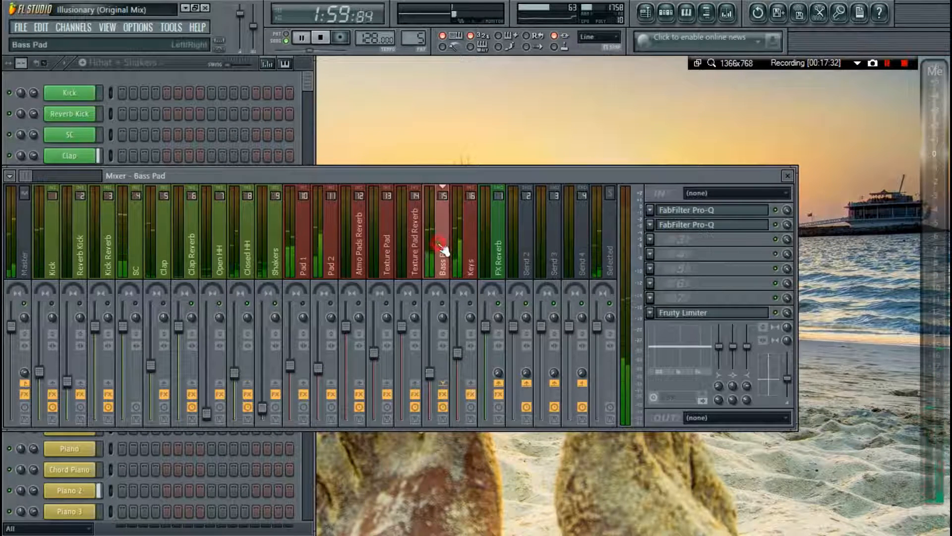
pyautogui.scroll(-20, 432, 248)
pyautogui.scroll(-20, 431, 249)
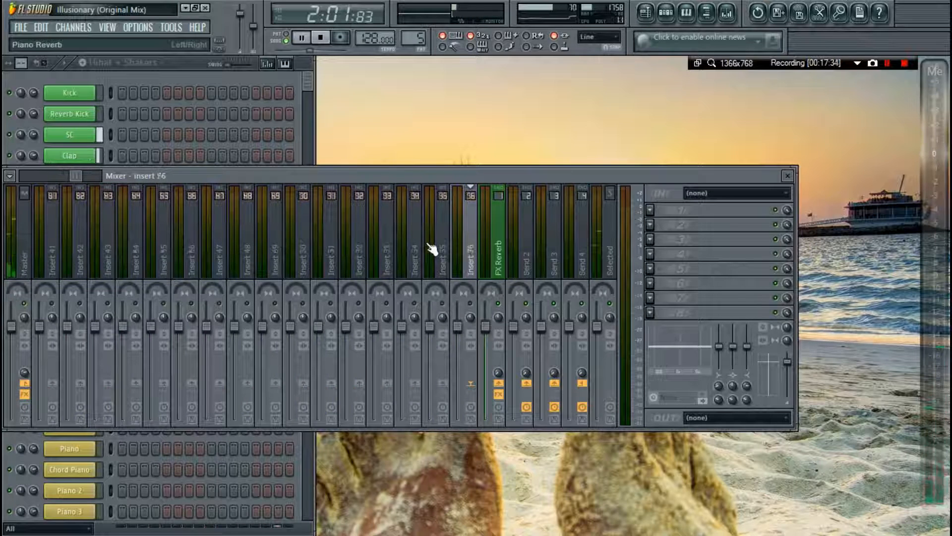
pyautogui.scroll(-1, 432, 248)
pyautogui.scroll(3, 431, 251)
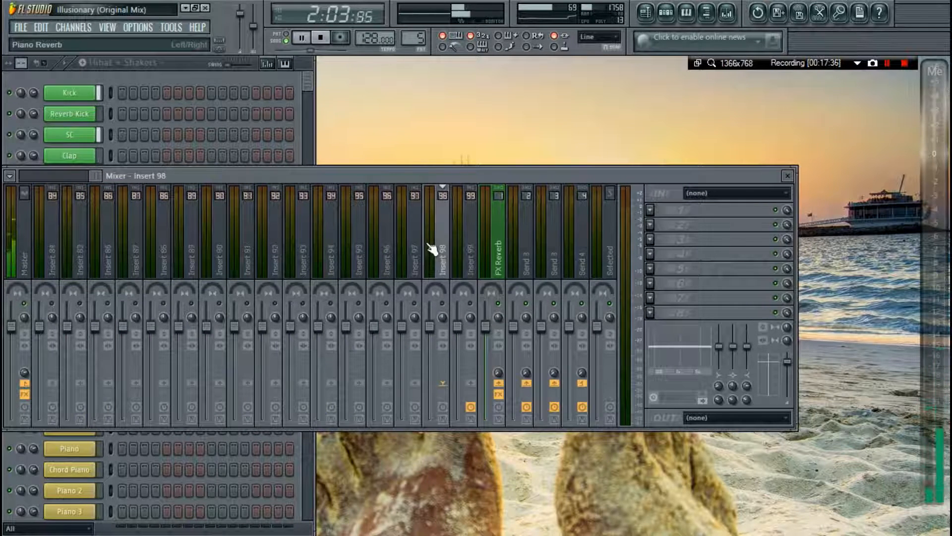
pyautogui.scroll(-1, 432, 250)
# Return to the first mixer tracks, toggle the mute on the Kick track while listening, and stop playback.
pyautogui.click(25, 238)
pyautogui.scroll(-7, 26, 239)
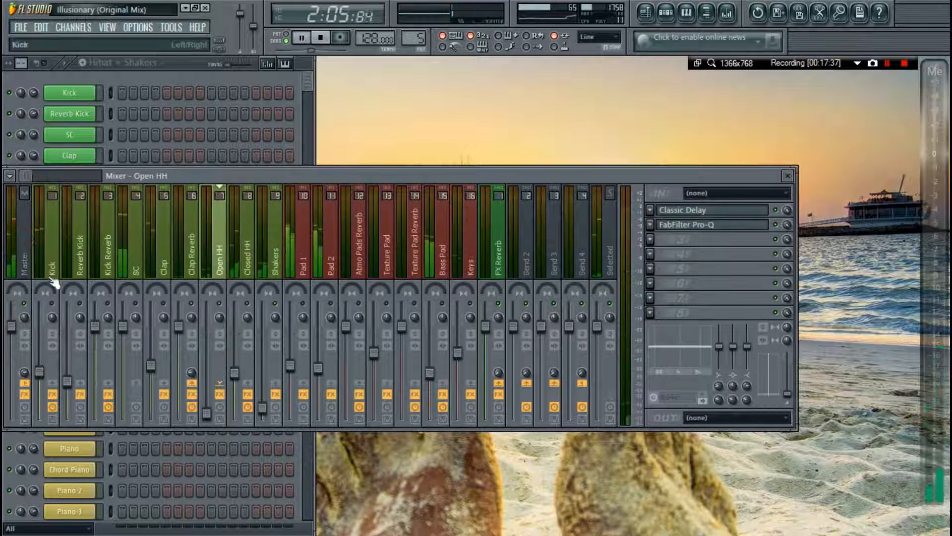
pyautogui.click(52, 304)
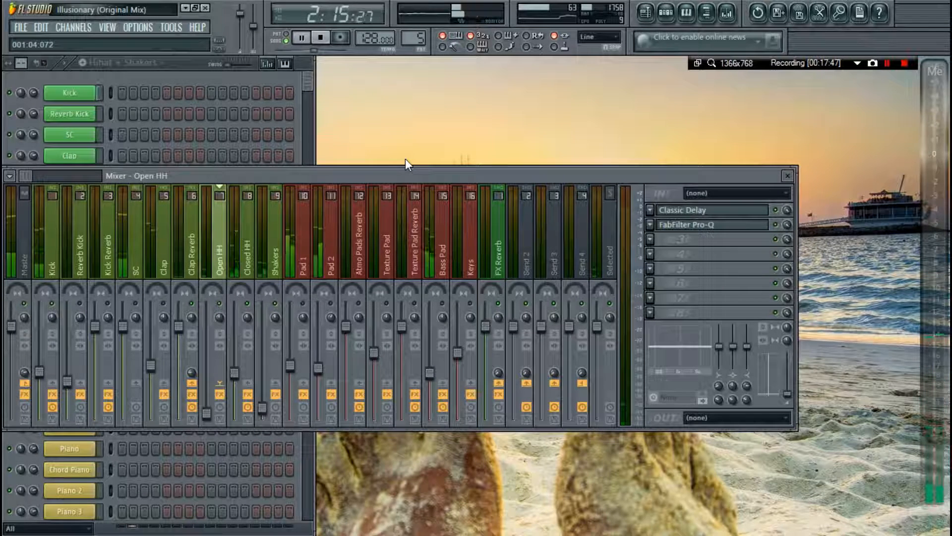
pyautogui.press('space')
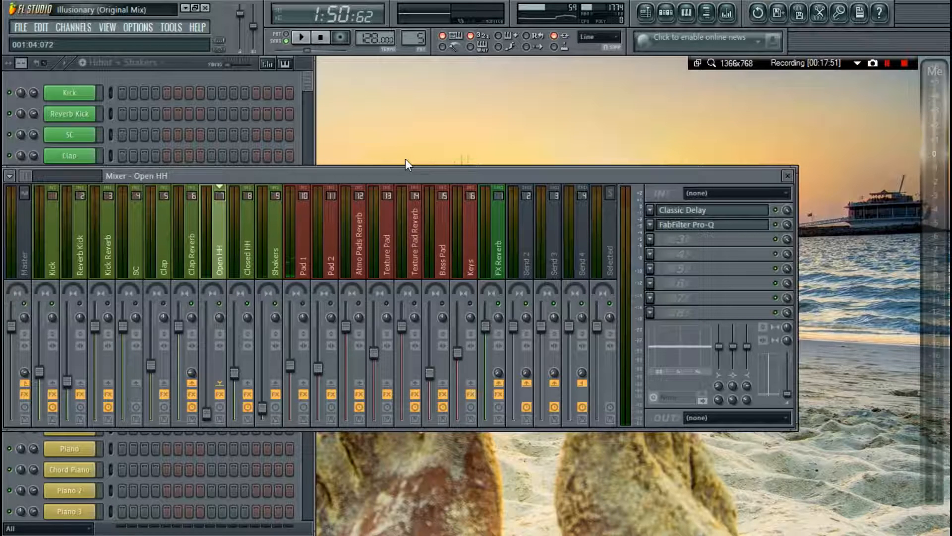
# Examine the Shaker 1 and Shaker 2 note patterns in the piano roll, closing it after each.
pyautogui.press('F9')
pyautogui.click(206, 223)
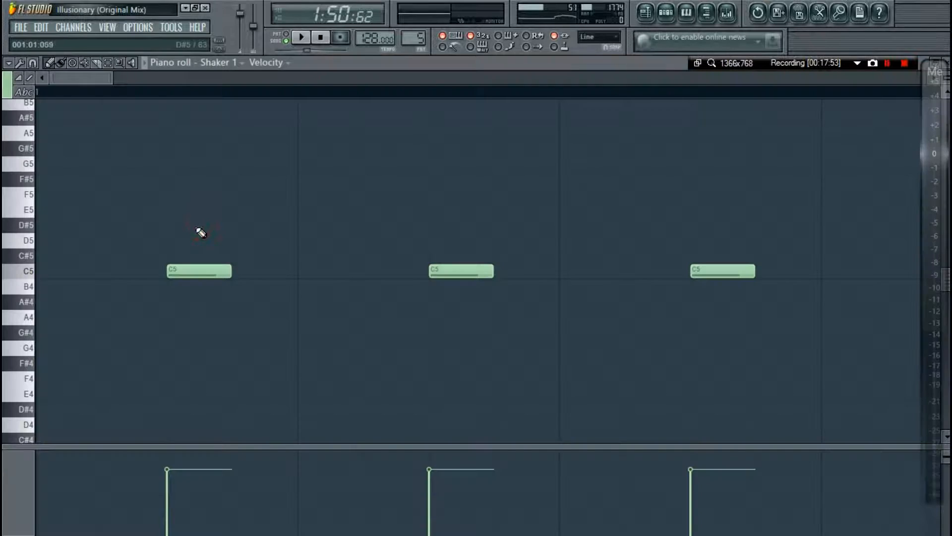
pyautogui.scroll(-5, 213, 92)
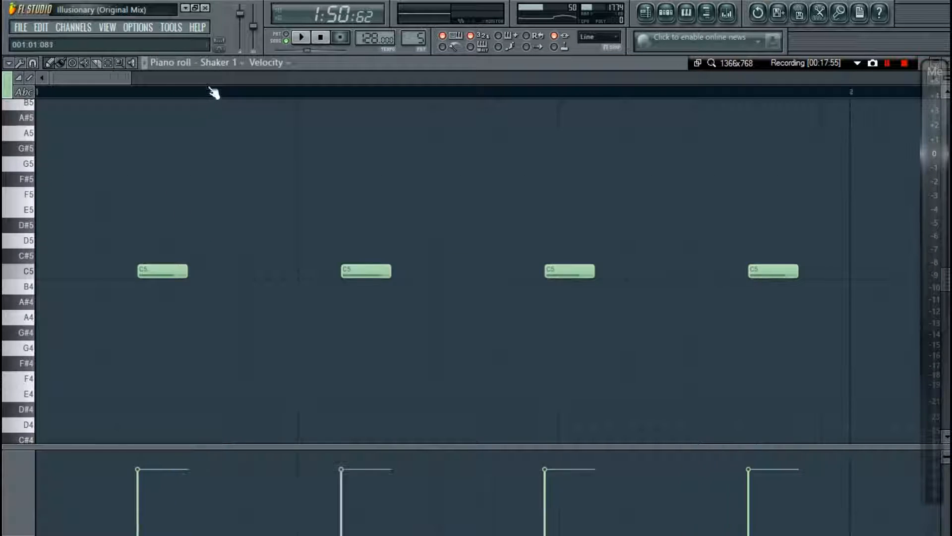
pyautogui.press('F7')
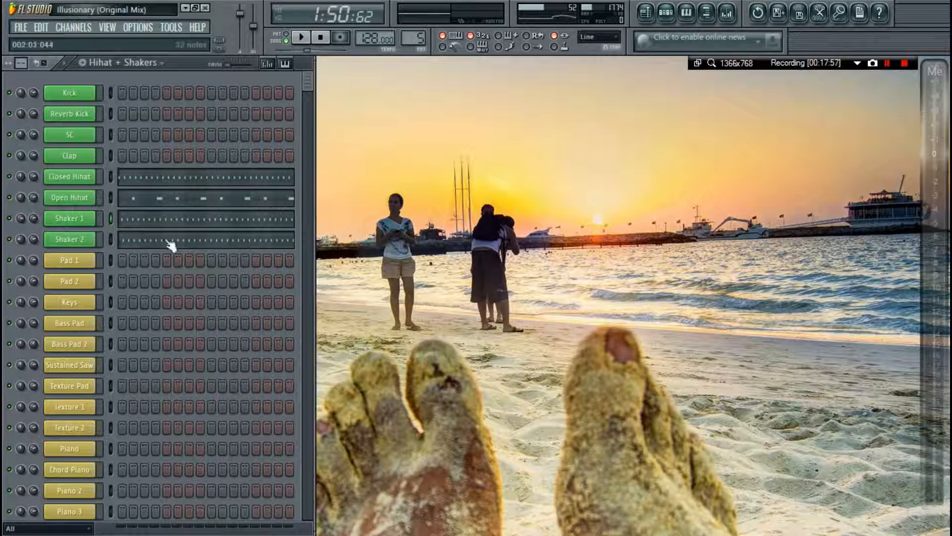
pyautogui.click(136, 241)
pyautogui.scroll(-3, 291, 93)
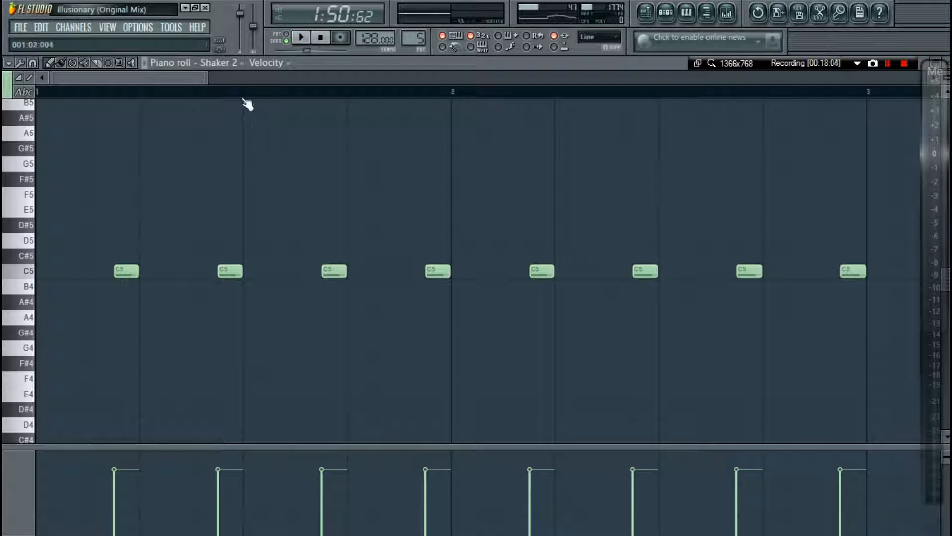
pyautogui.press('F7')
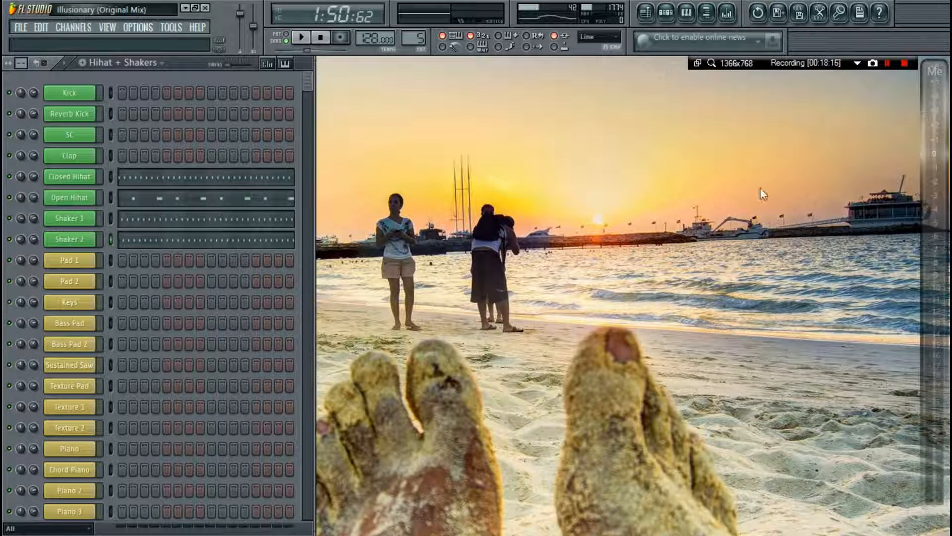
# Select the Pad 1 track in the mixer to see its effects, and close the mixer.
pyautogui.press('F9')
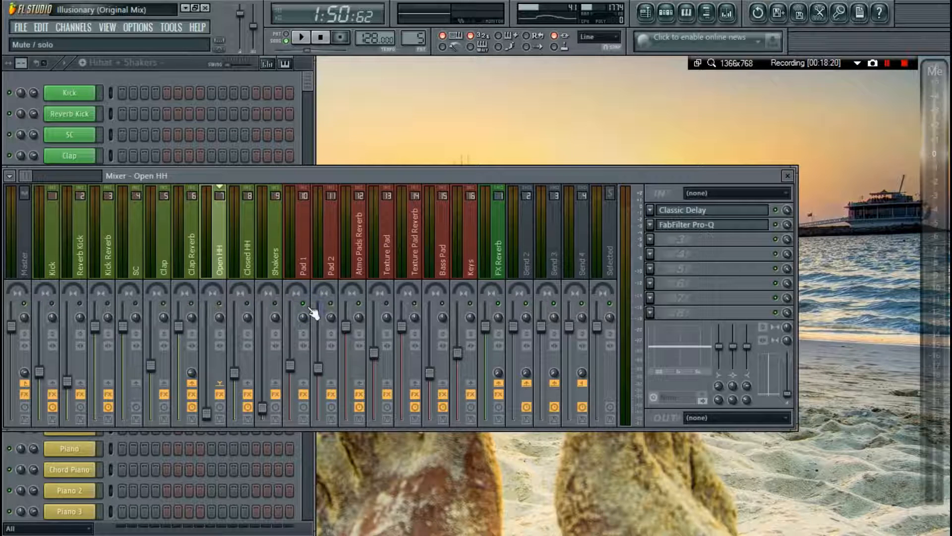
pyautogui.click(309, 272)
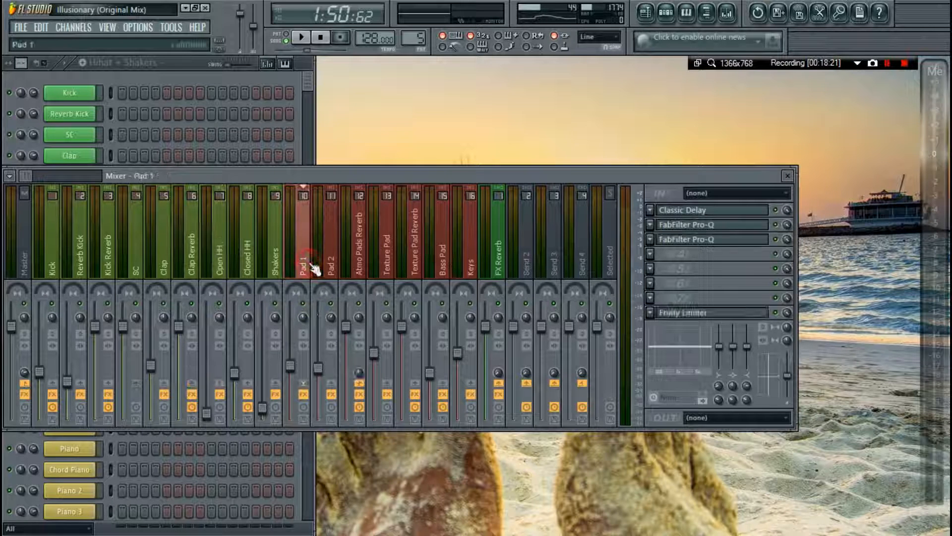
pyautogui.press('F9')
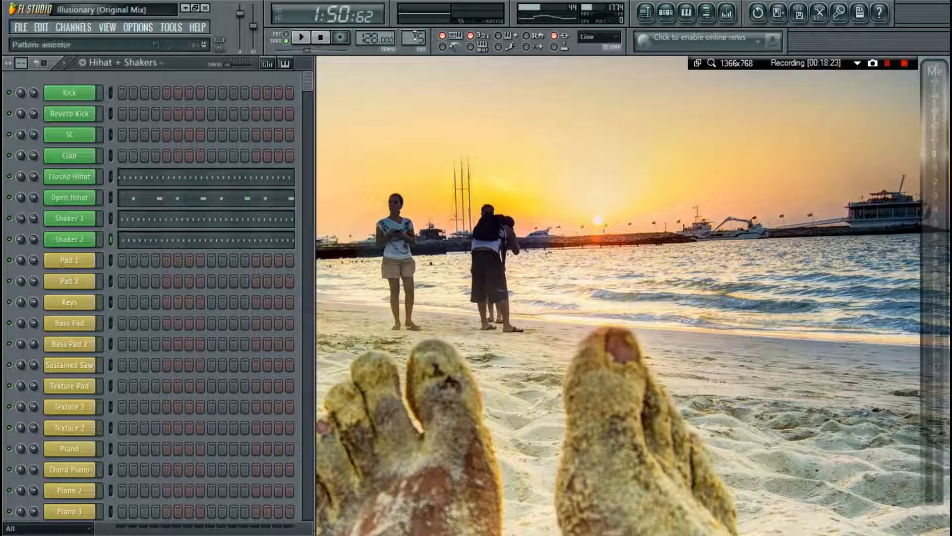
# Switch to pattern 6, Atmo Pad 1, in pattern playback mode, and listen to it before stopping playback.
pyautogui.moveTo(423, 42); pyautogui.dragTo(423, 36)
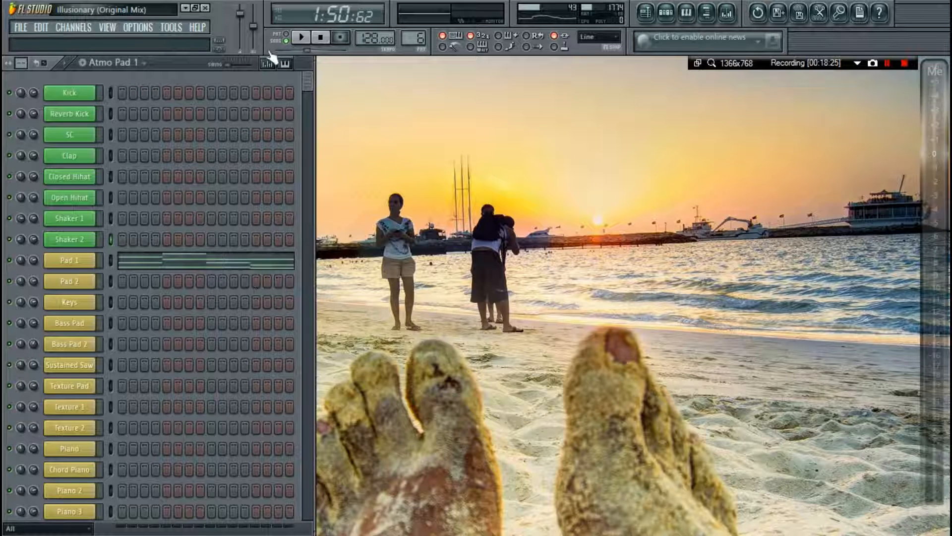
pyautogui.click(286, 35)
pyautogui.press('space')
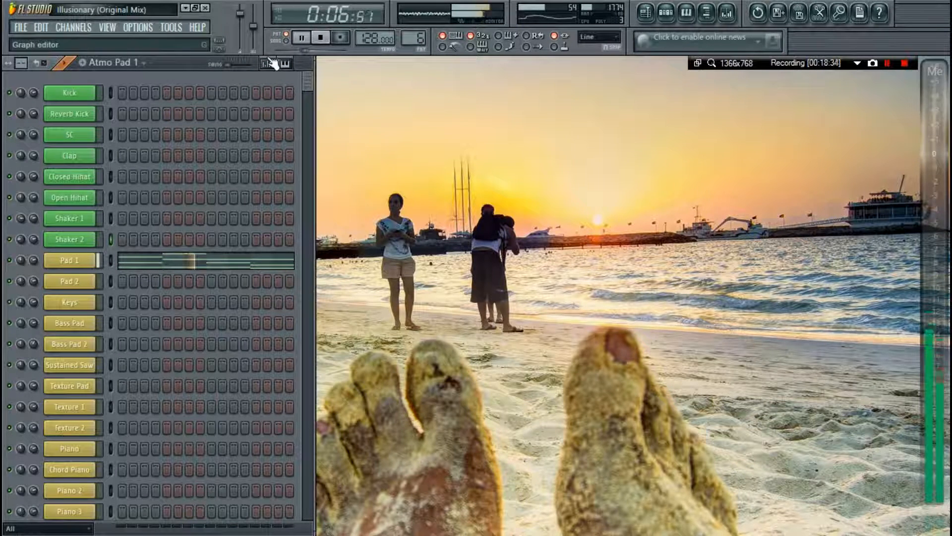
pyautogui.press('space')
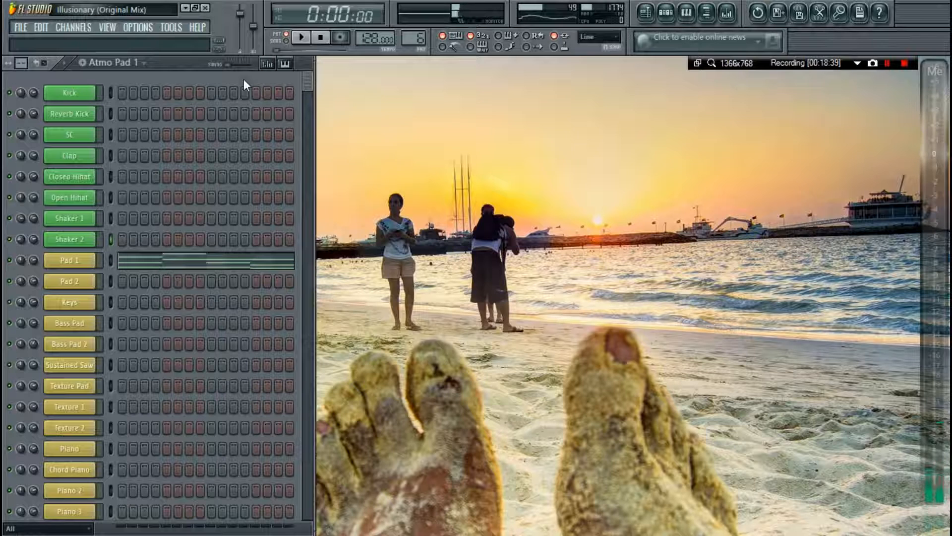
# Check the effects on the Pad 1 and Atmo Pads Reverb mixer tracks, and close the mixer.
pyautogui.press('F9')
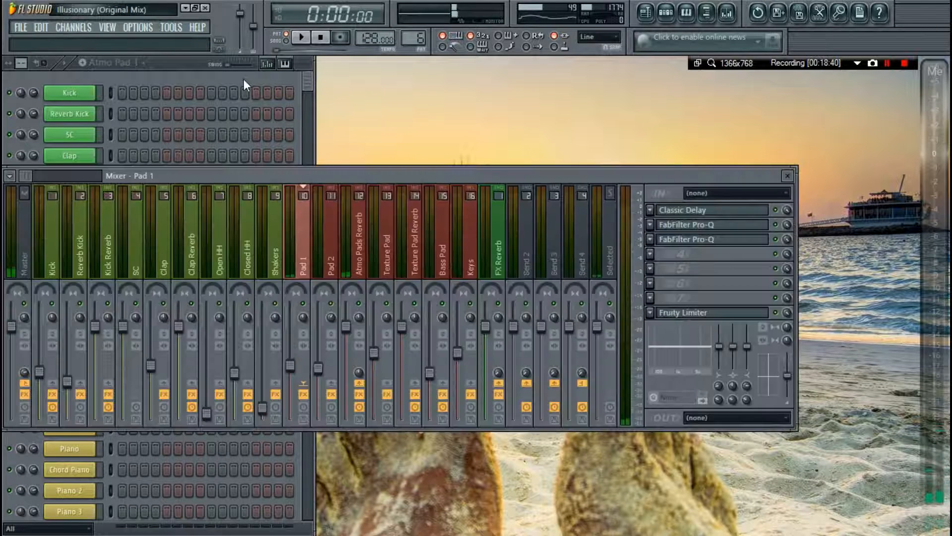
pyautogui.click(706, 210)
pyautogui.press('Escape')
pyautogui.click(358, 229)
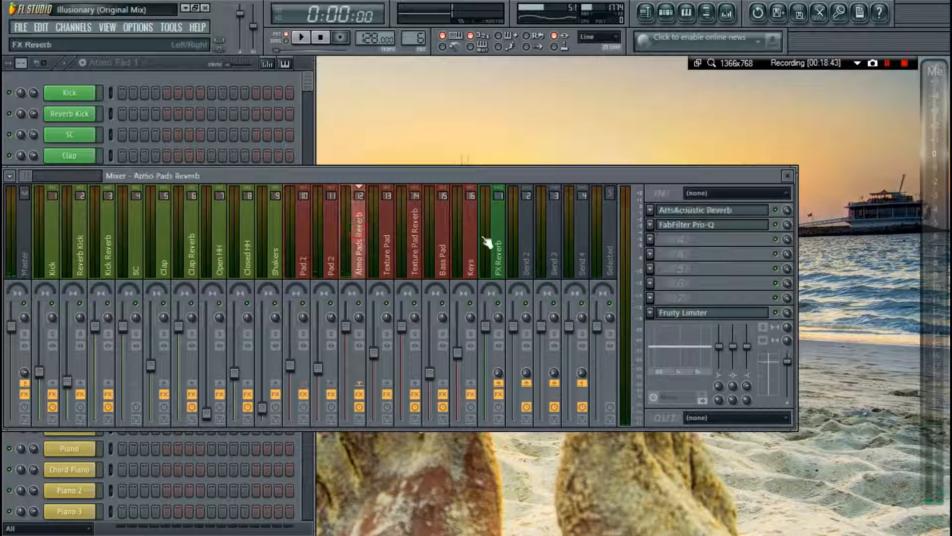
pyautogui.click(308, 233)
pyautogui.press('F9')
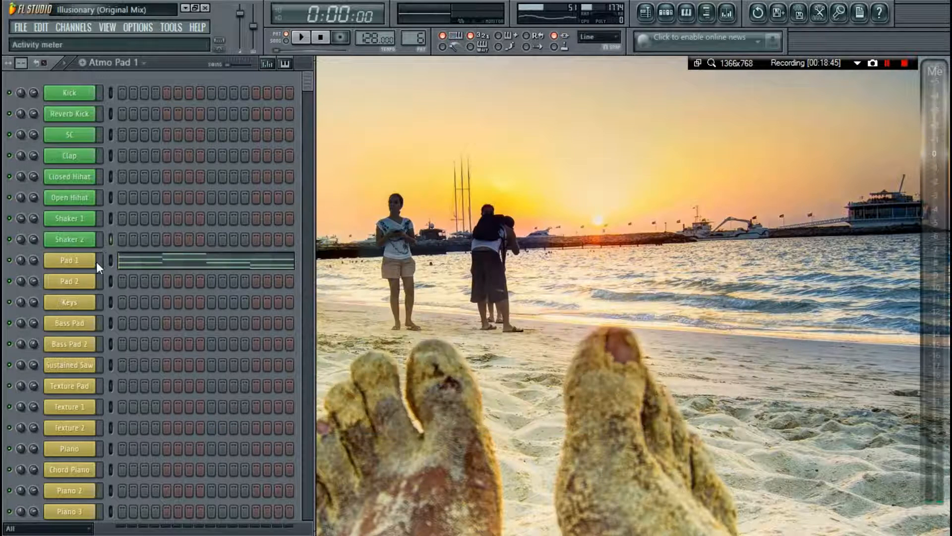
# Examine the Pad 1 channel's Nexus preset and the Classic Delay settings on its mixer track.
pyautogui.click(95, 261)
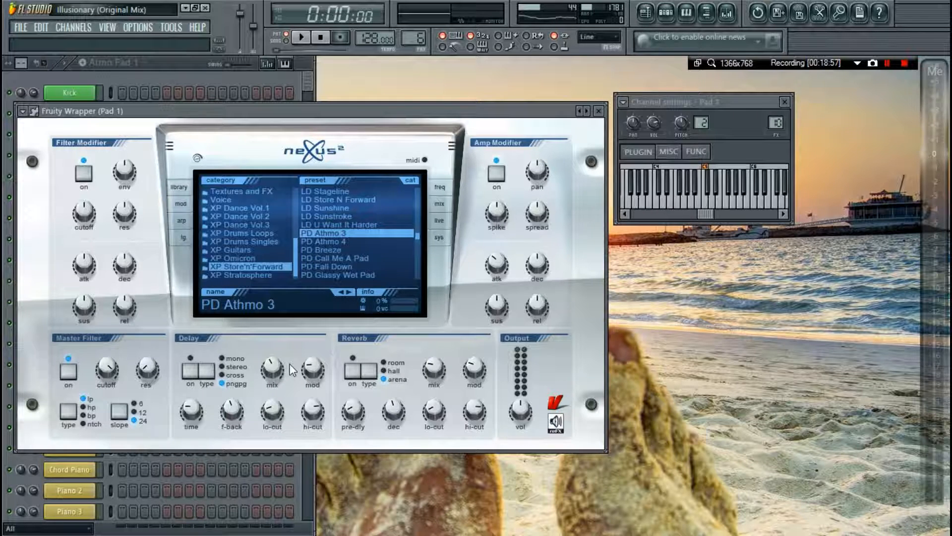
pyautogui.press('Escape')
pyautogui.press('F9')
pyautogui.click(692, 212)
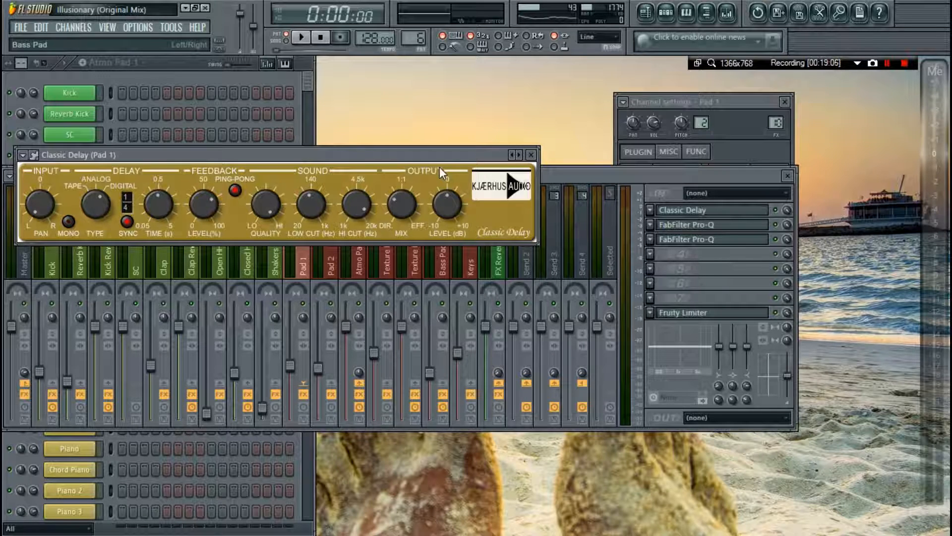
pyautogui.click(531, 155)
pyautogui.press('F9')
# Recheck the delay and reverb sections in Pad 1's Nexus plugin, and return to its mixer effects.
pyautogui.click(95, 265)
pyautogui.click(81, 264)
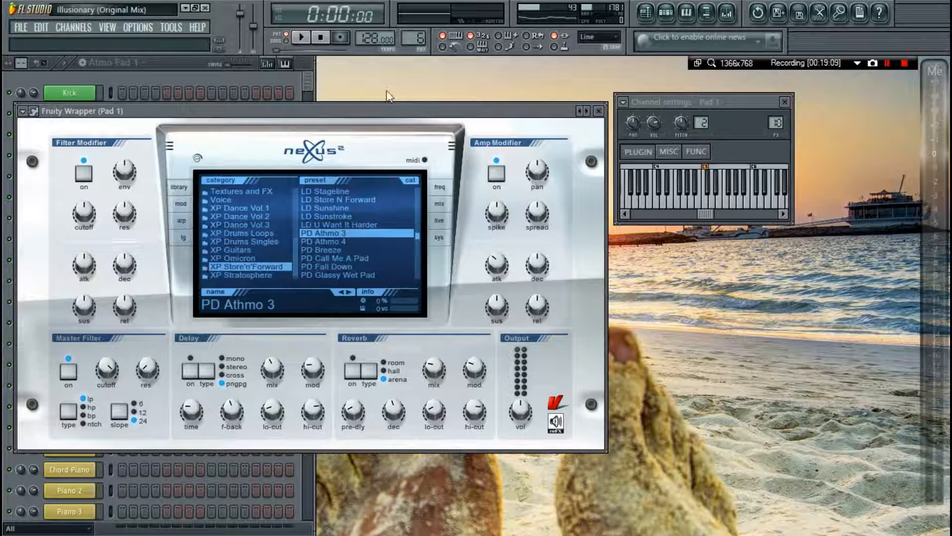
pyautogui.press('Escape')
pyautogui.press('Escape')
pyautogui.press('F9')
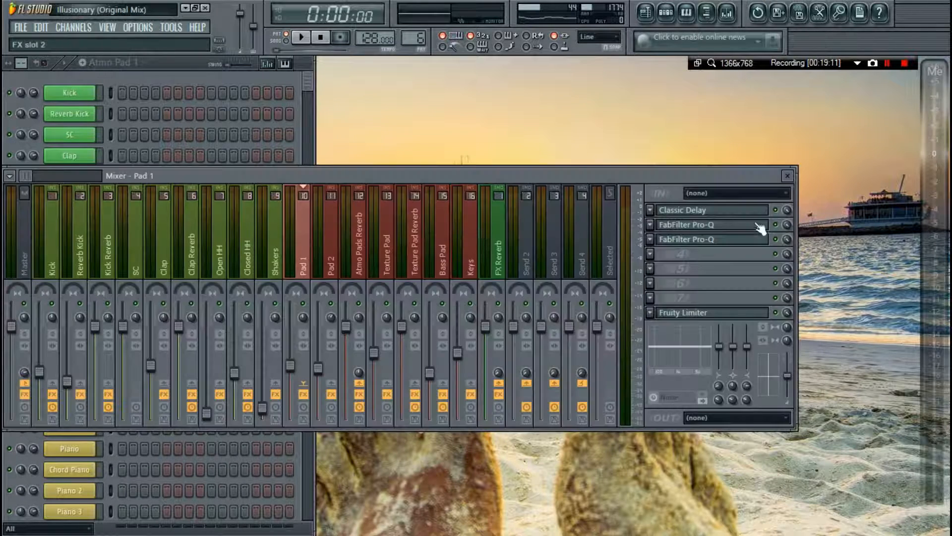
# Examine the Classic Delay settings and the first FabFilter Pro-Q curve on the Pad 1 mixer track.
pyautogui.click(752, 212)
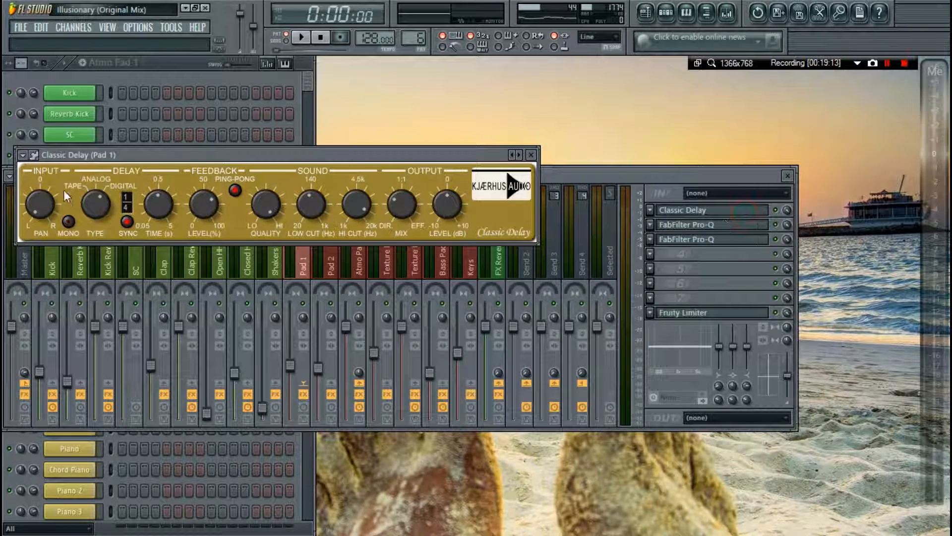
pyautogui.moveTo(316, 203)
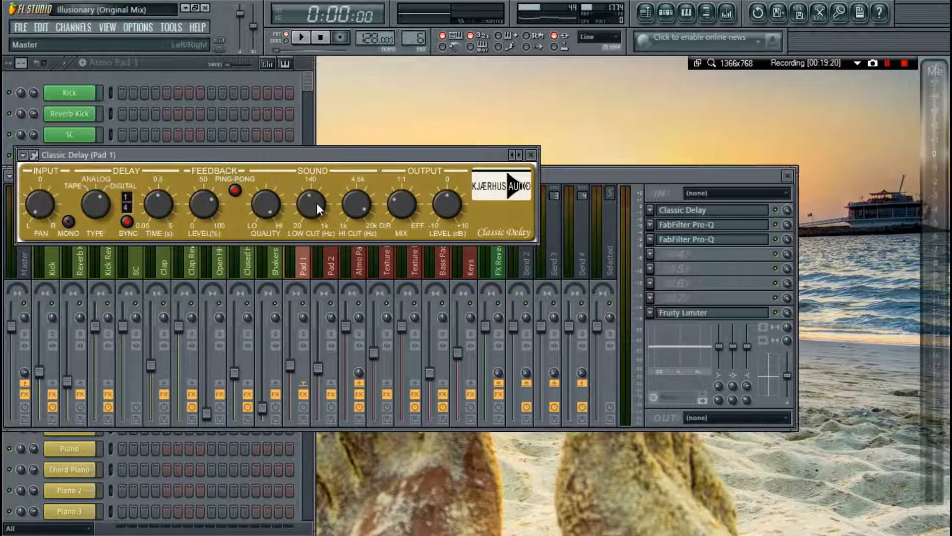
pyautogui.click(694, 210)
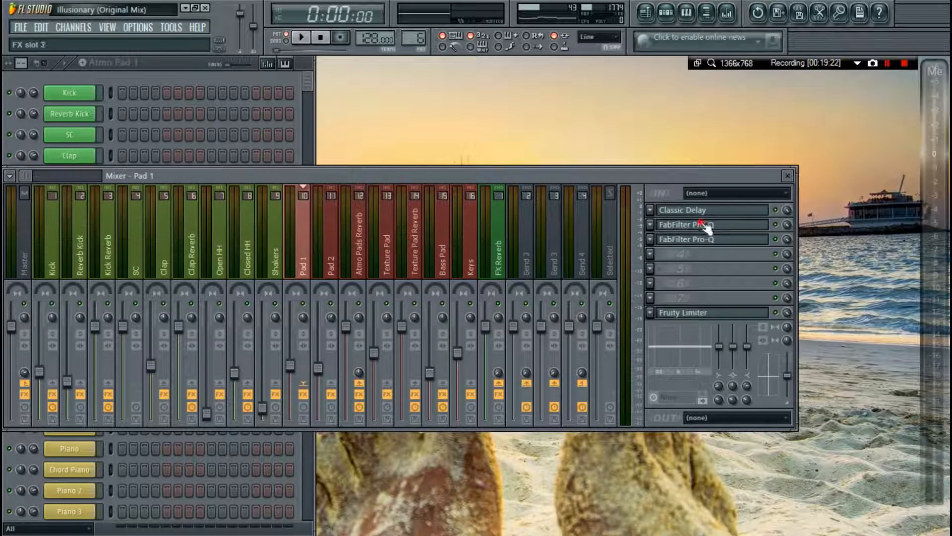
pyautogui.click(707, 225)
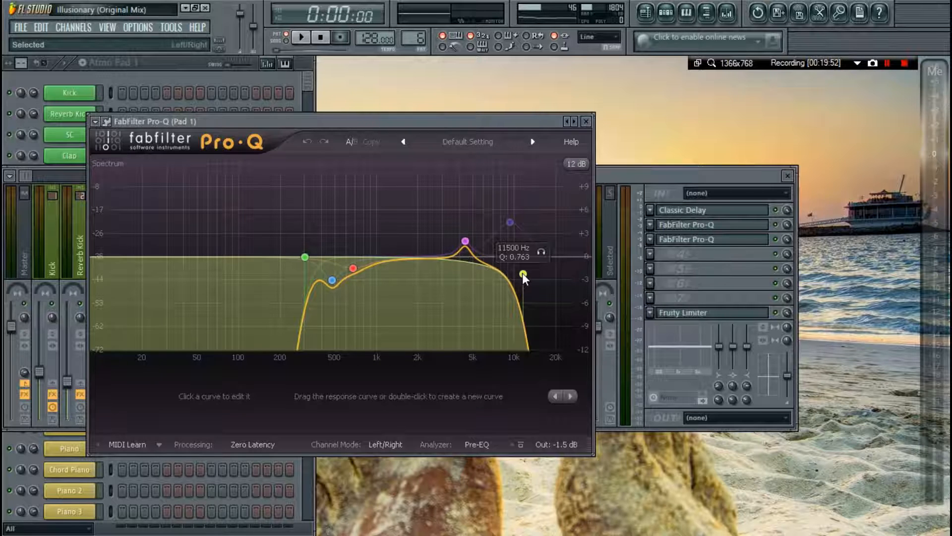
# Start pattern playback and return to the first FabFilter Pro-Q on Pad 1's mixer track.
pyautogui.press('space')
pyautogui.press('Escape')
pyautogui.press('Escape')
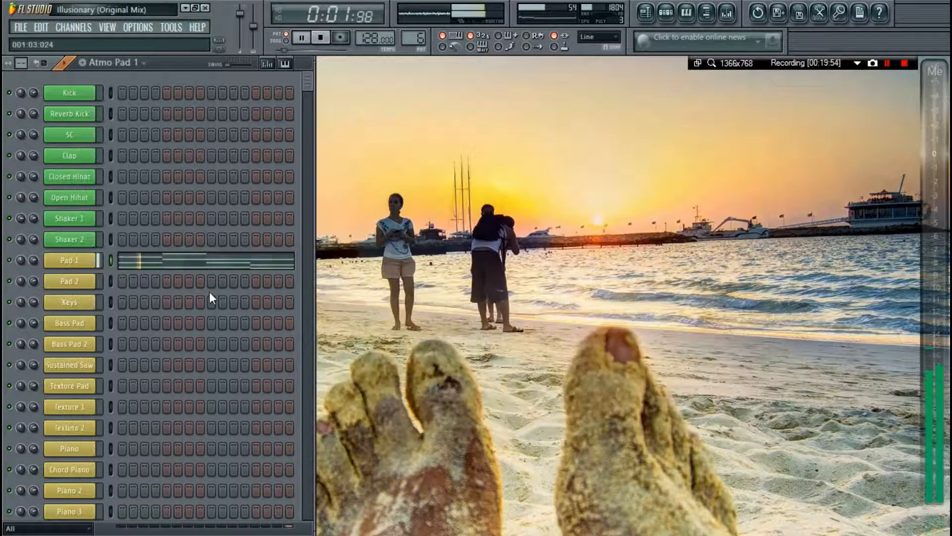
pyautogui.click(92, 260)
pyautogui.press('Escape')
pyautogui.press('Escape')
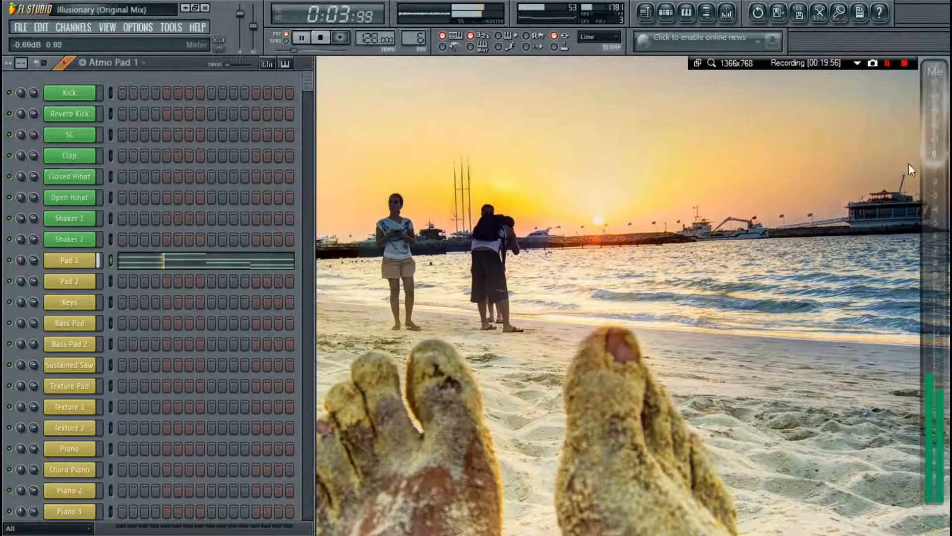
pyautogui.press('F9')
pyautogui.click(731, 212)
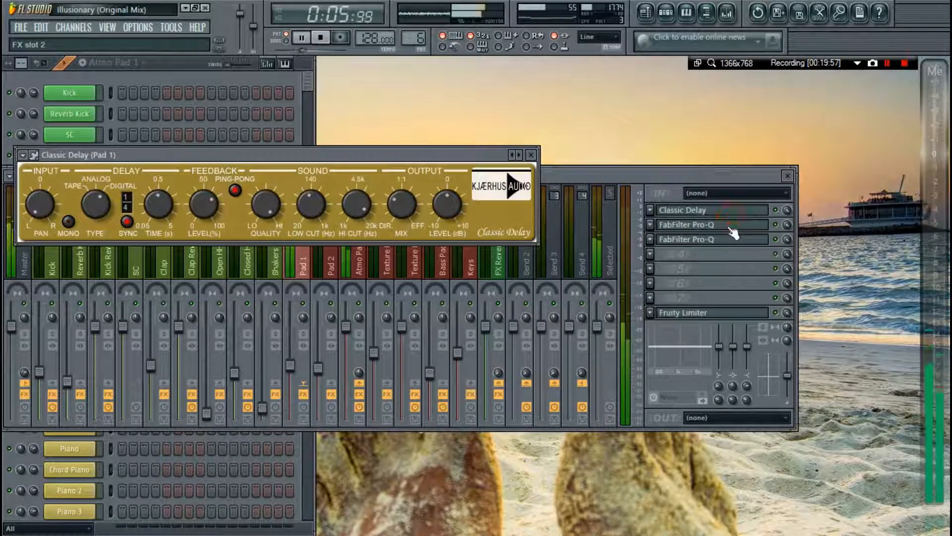
pyautogui.click(731, 230)
# Compare the playing pad with the EQ's high-cut band disabled and re-enabled, stop playback, and close the EQ.
pyautogui.click(523, 274)
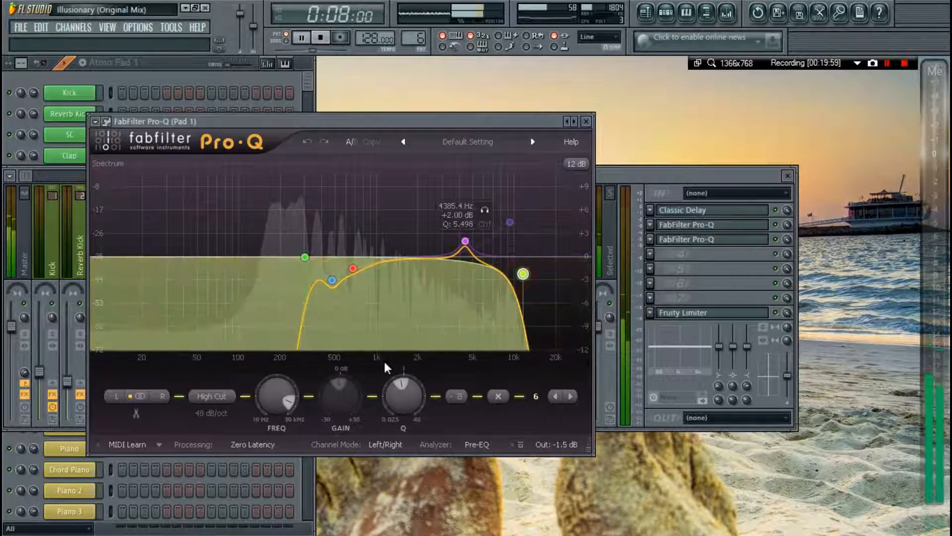
pyautogui.click(456, 396)
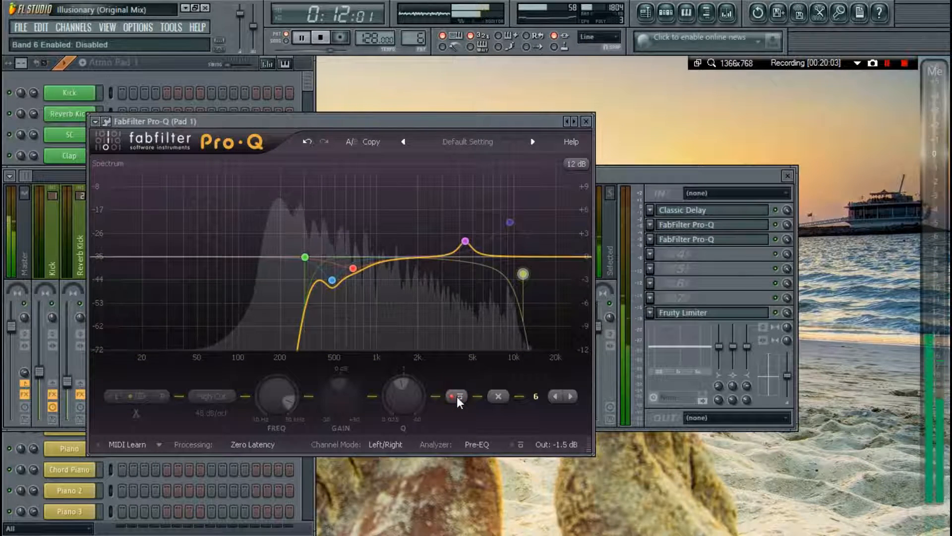
pyautogui.click(457, 397)
pyautogui.press('space')
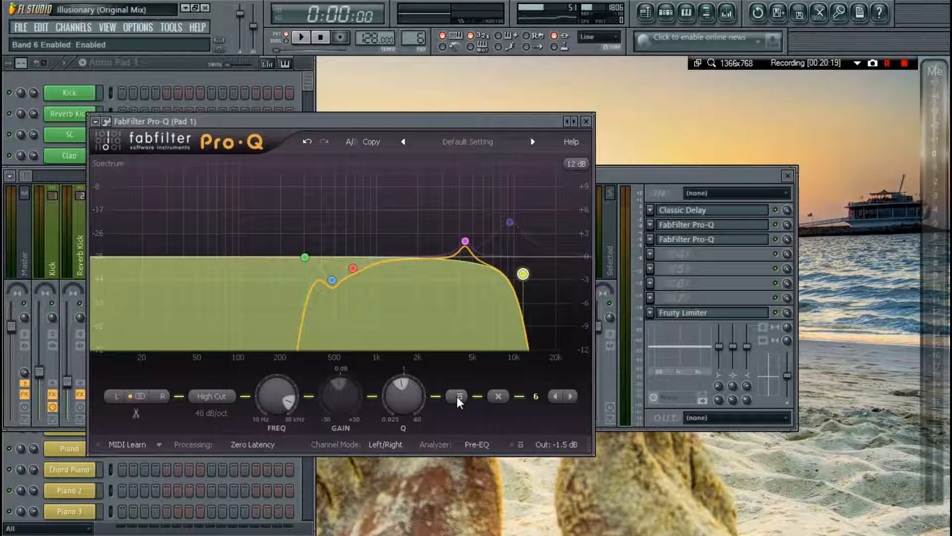
pyautogui.click(586, 122)
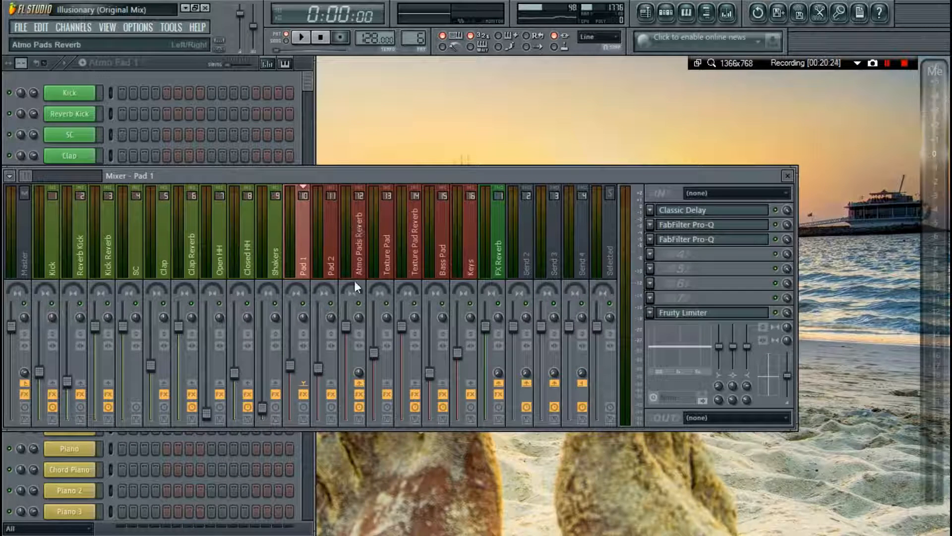
# Check the second FabFilter Pro-Q and the Fruity Limiter on Pad 1's mixer track, and close the open windows.
pyautogui.click(721, 241)
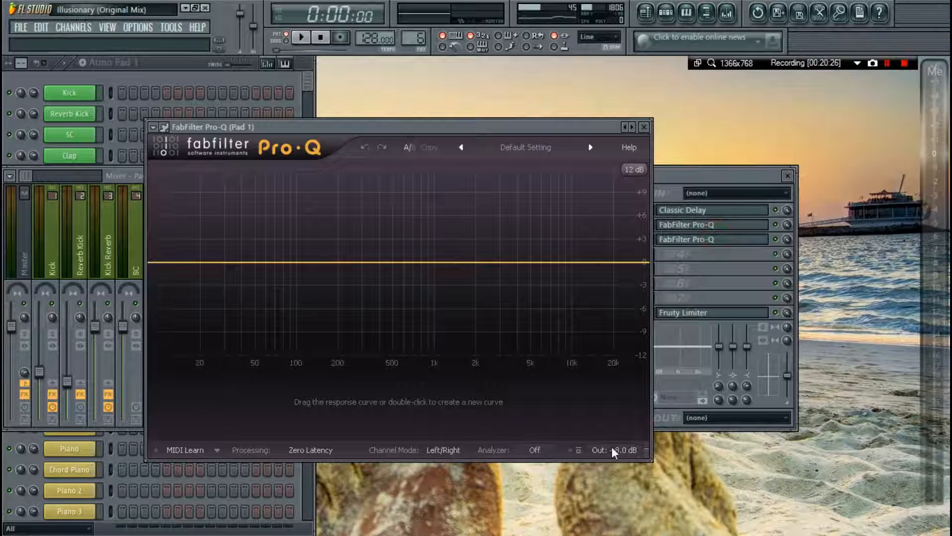
pyautogui.press('Escape')
pyautogui.click(709, 314)
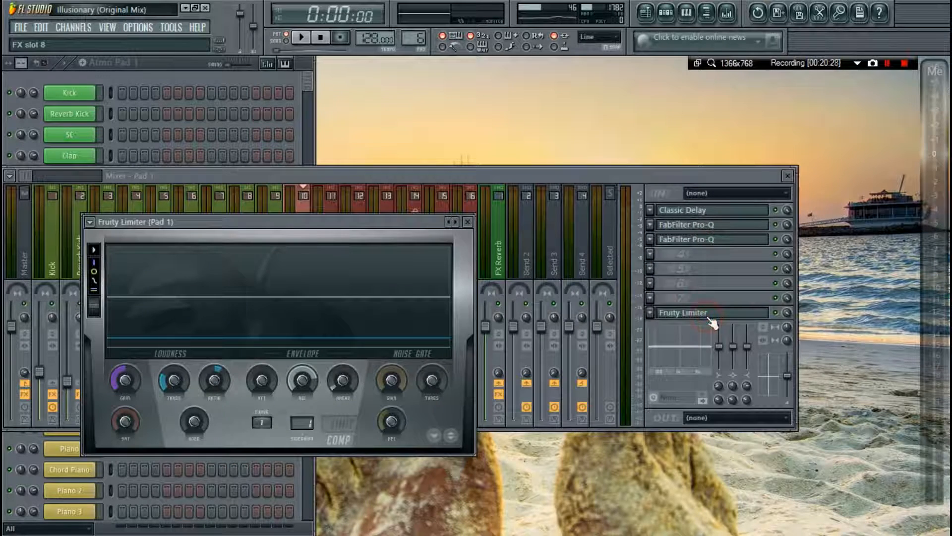
pyautogui.press('Escape')
pyautogui.click(323, 217)
pyautogui.press('Escape')
pyautogui.press('Escape')
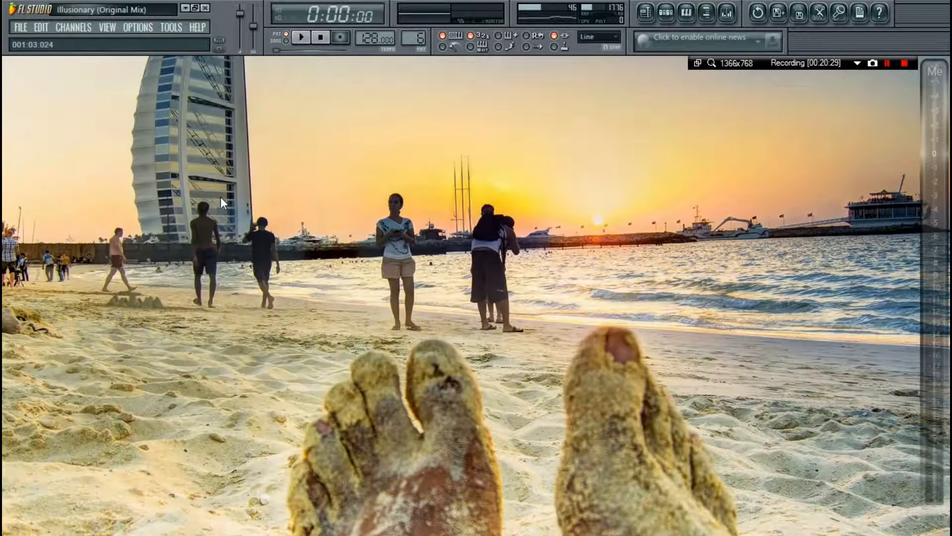
# Switch to pattern 7, Atmo Pad 2, and examine the Nexus preset and master filter of the Pad 2 channel.
pyautogui.press('F6')
pyautogui.scroll(1, 419, 39)
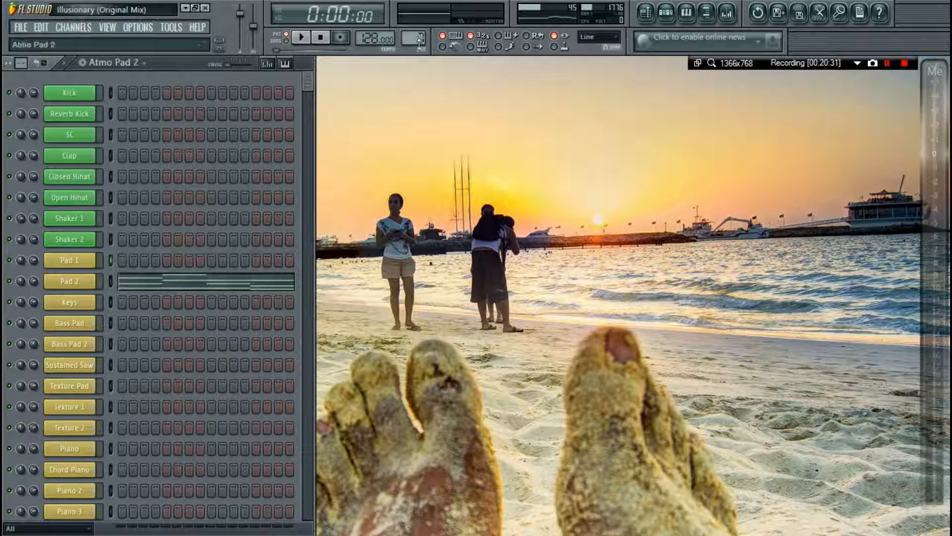
pyautogui.click(70, 281)
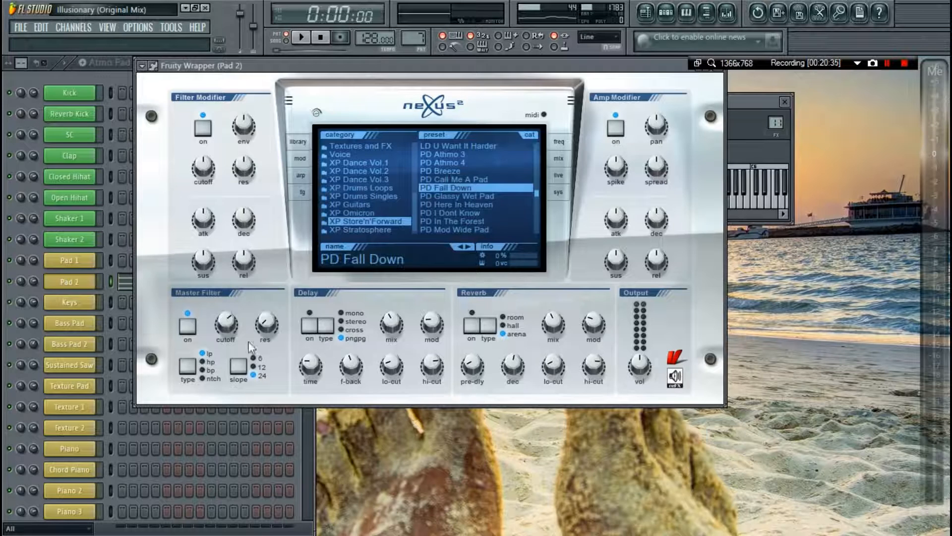
pyautogui.moveTo(218, 329)
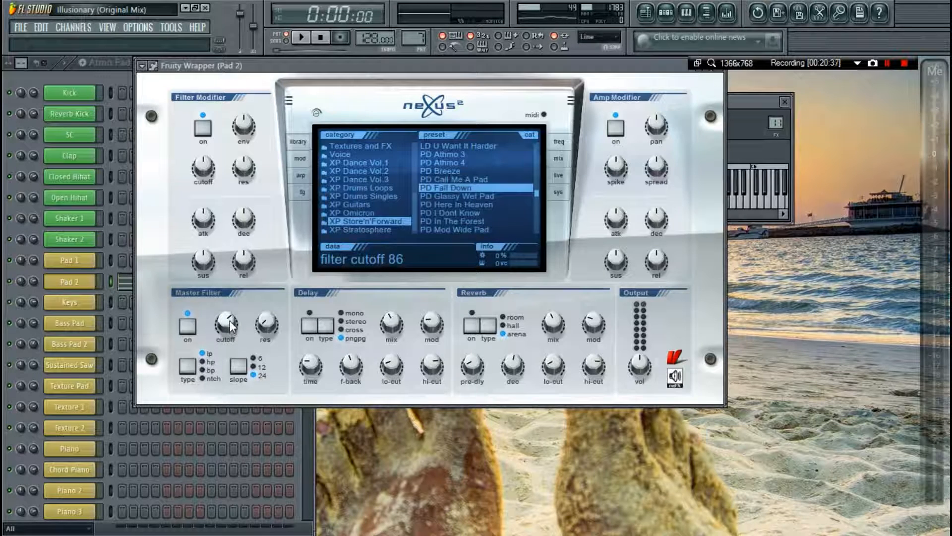
pyautogui.moveTo(648, 67); pyautogui.dragTo(663, 101)
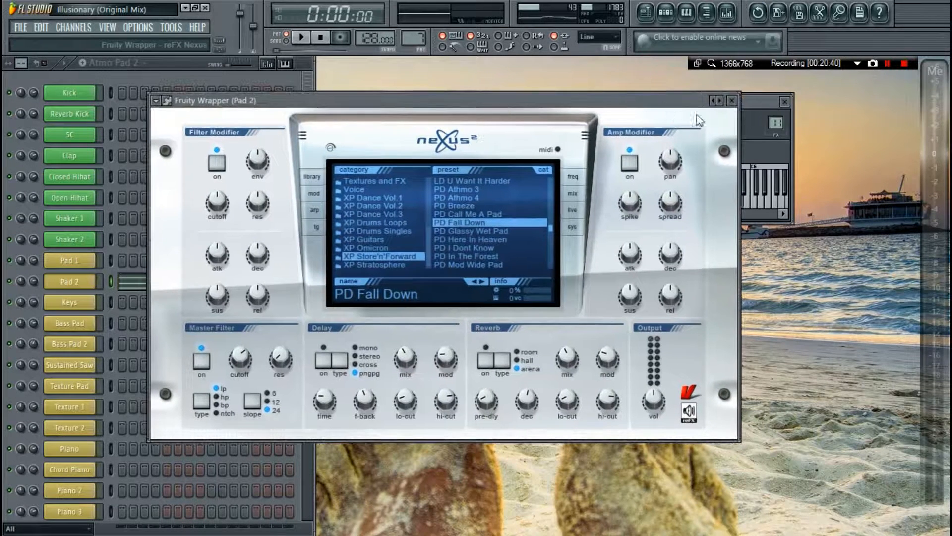
pyautogui.click(732, 101)
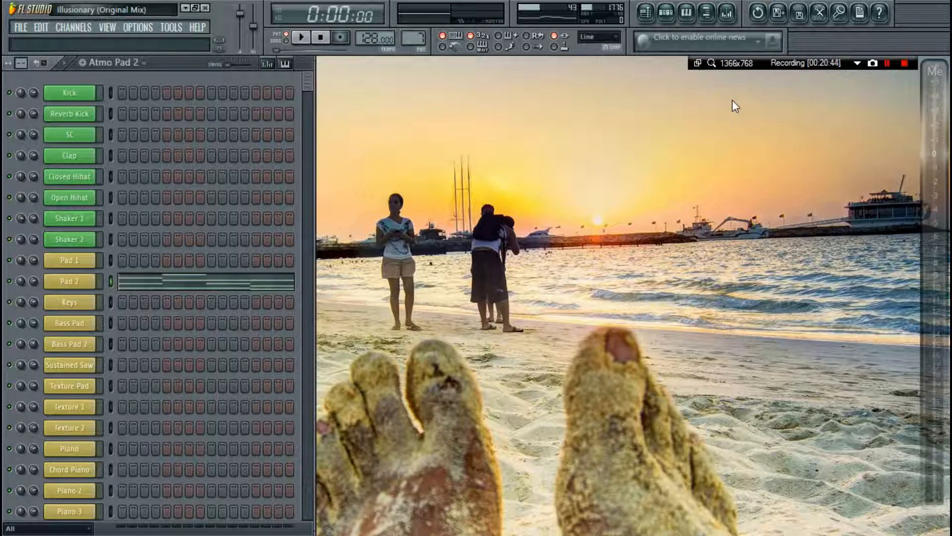
# Listen to the Atmo Pad 2 pattern twice, check Pad 2's mixer track, and stop playback.
pyautogui.press('F9')
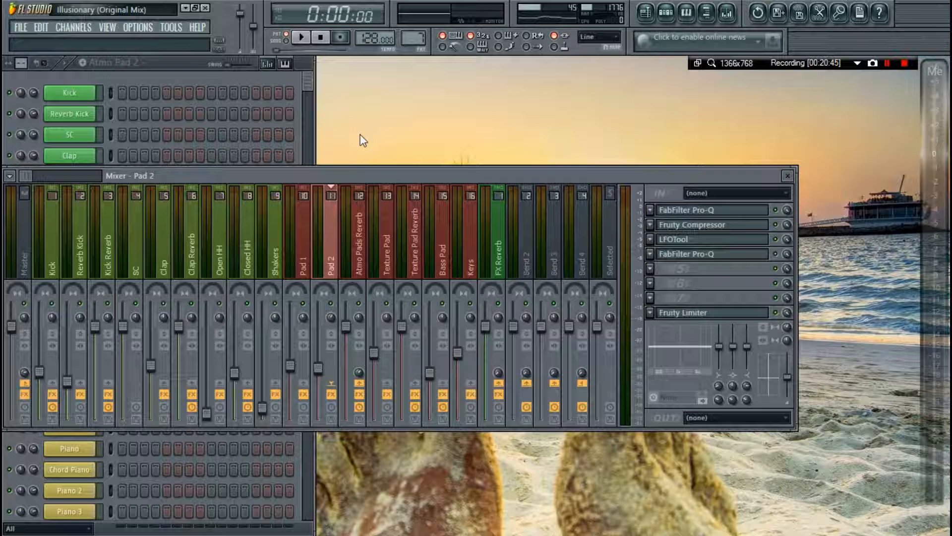
pyautogui.press('space')
pyautogui.press('F9')
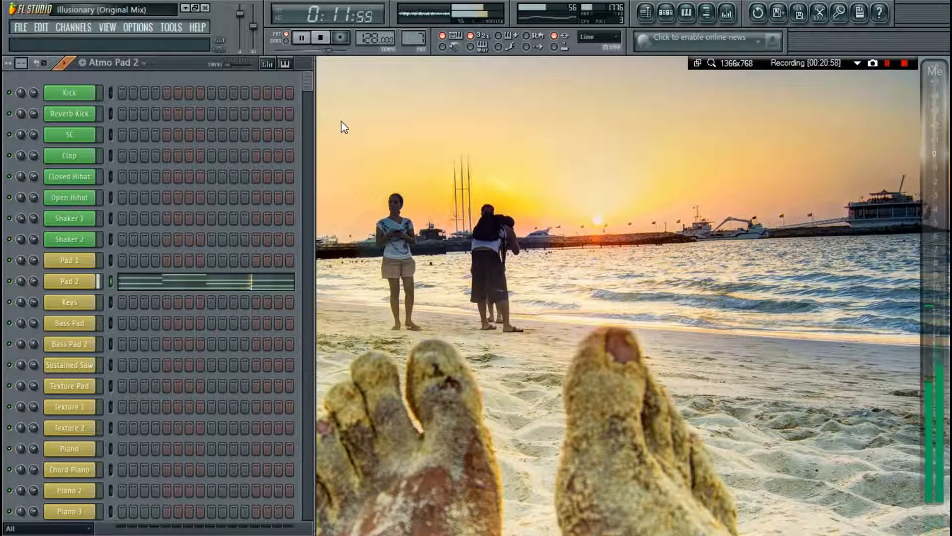
pyautogui.press('space')
pyautogui.press('F9')
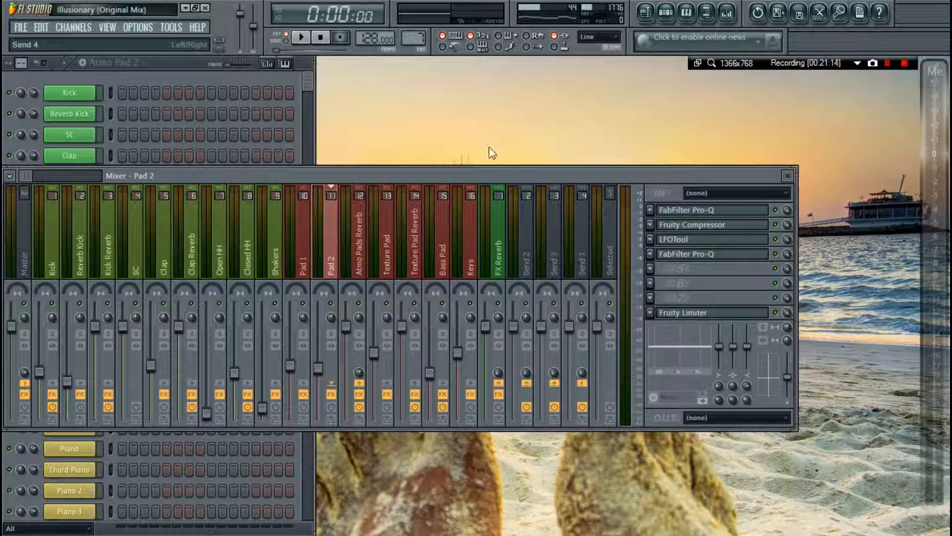
pyautogui.press('space')
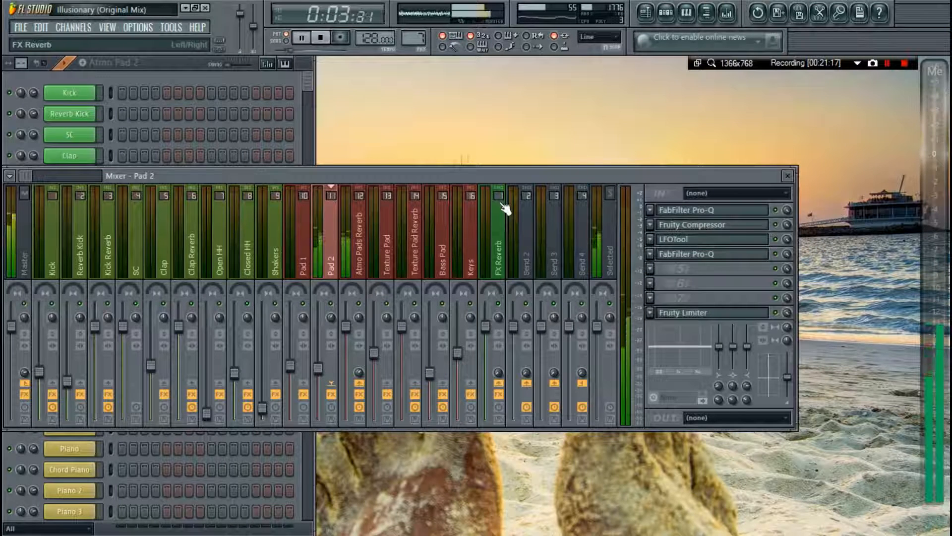
pyautogui.press('space')
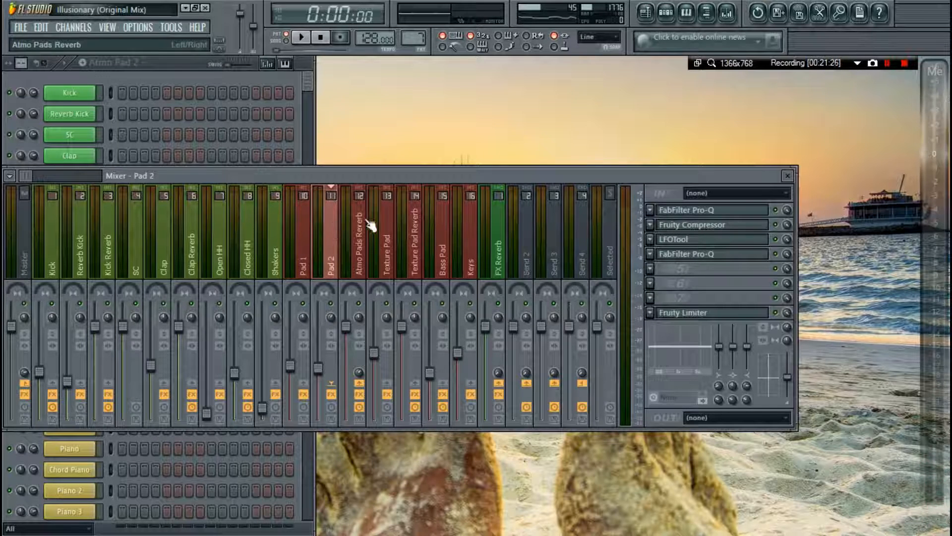
# Recheck the Classic Delay on the Pad 1 mixer track, and close it.
pyautogui.click(298, 261)
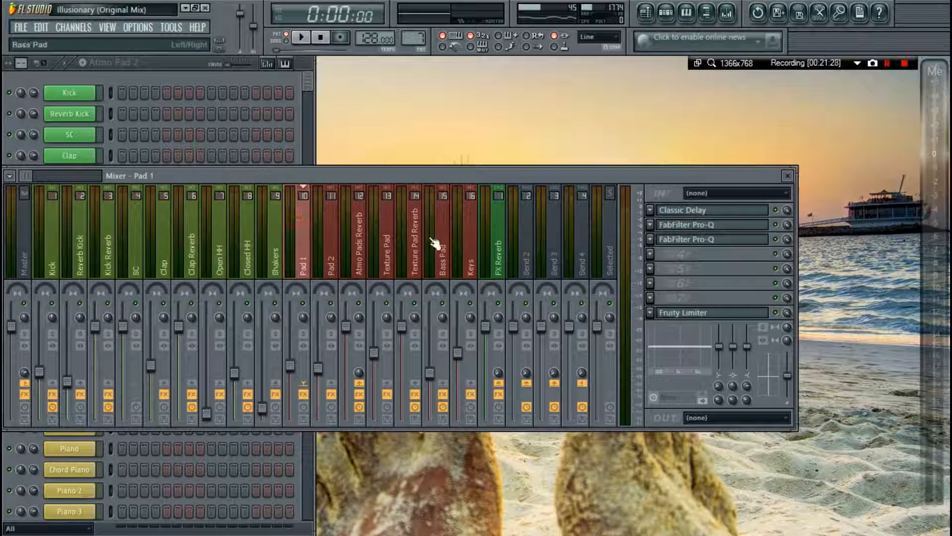
pyautogui.click(714, 211)
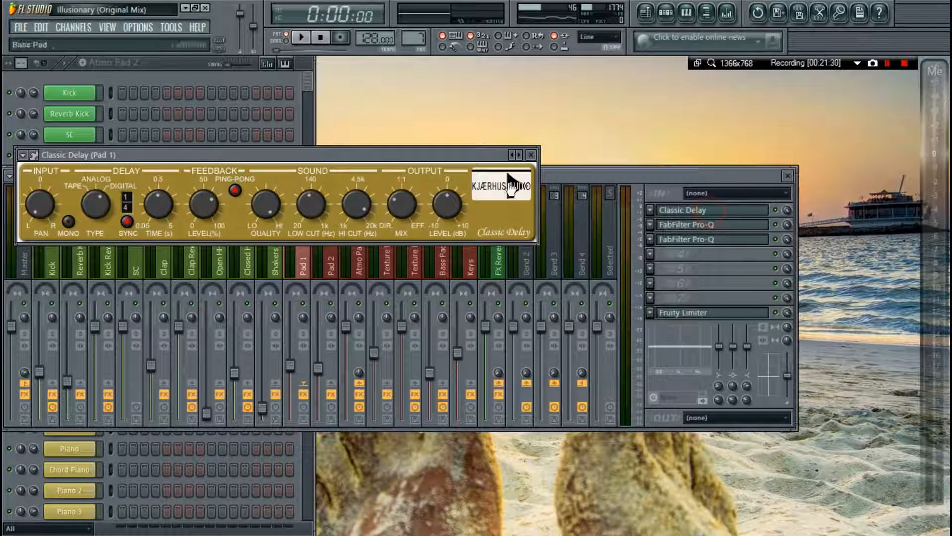
pyautogui.click(533, 155)
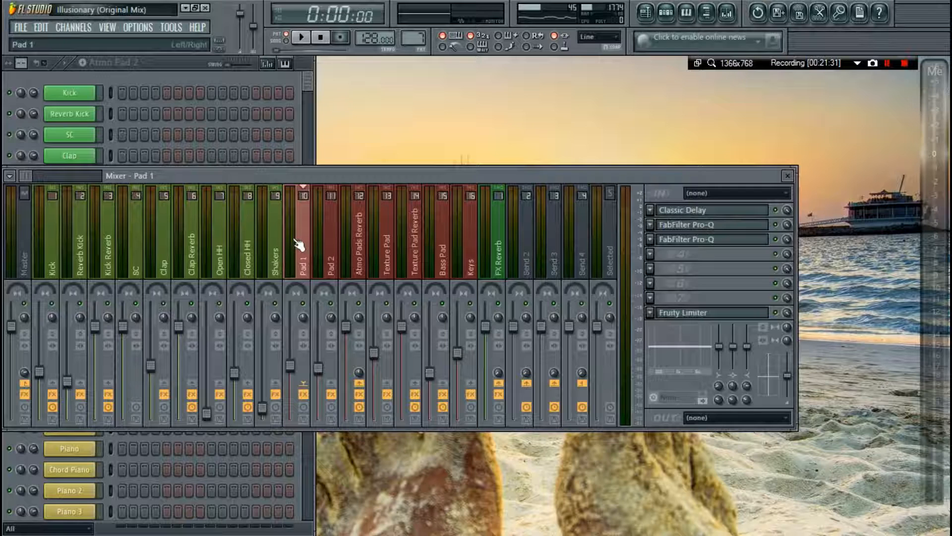
# Examine the first FabFilter Pro-Q on the Pad 2 mixer track, including its notches, boosts and low-cut band.
pyautogui.click(327, 234)
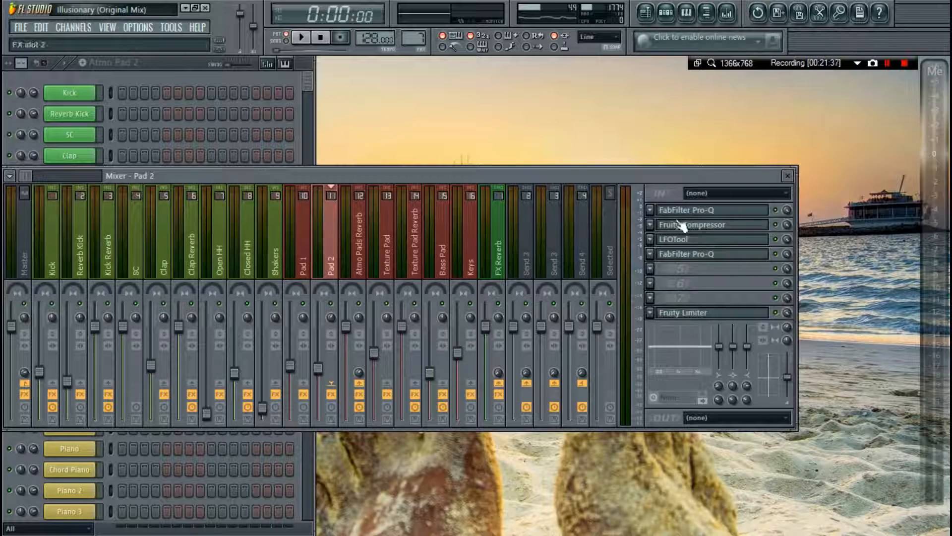
pyautogui.click(689, 210)
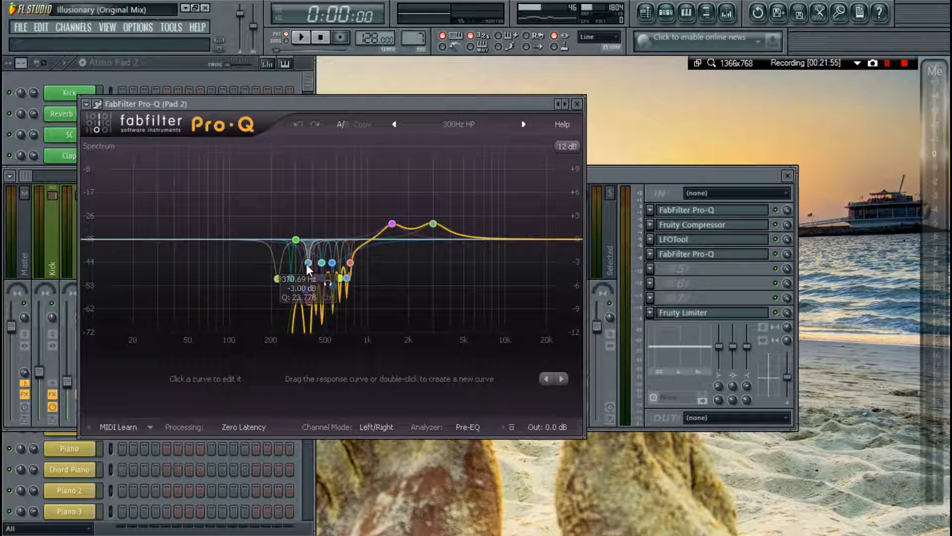
pyautogui.click(576, 103)
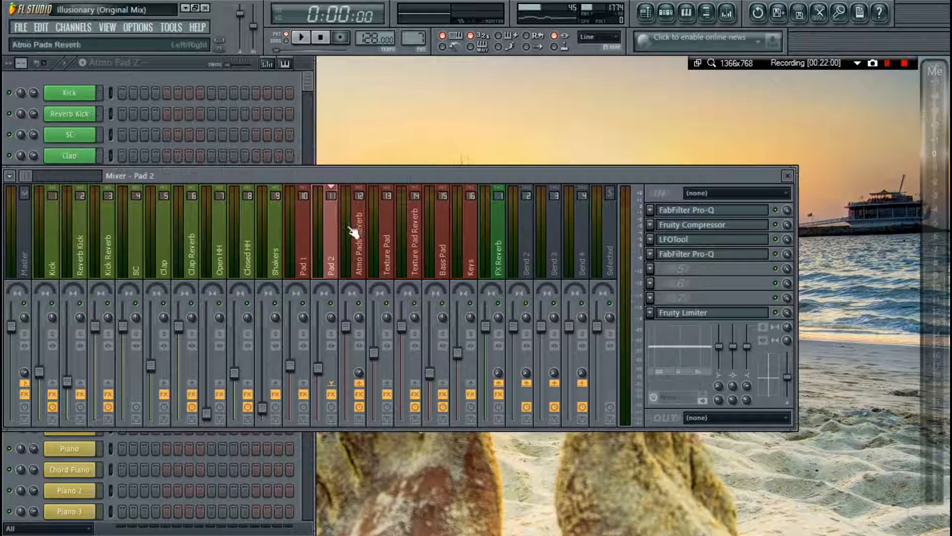
pyautogui.click(736, 210)
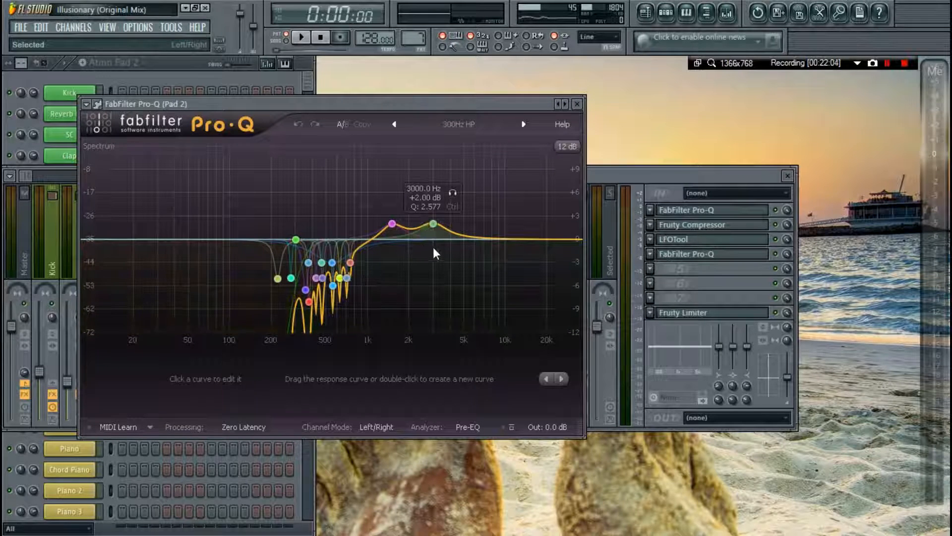
pyautogui.click(296, 240)
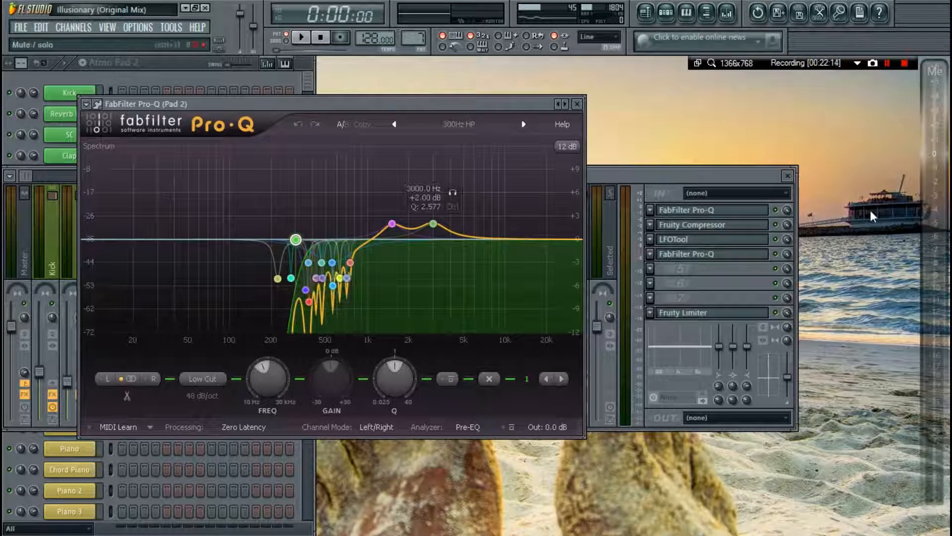
# Check Pad 2's Fruity Compressor settings, and examine the shape and routing in its LFOTool.
pyautogui.click(704, 228)
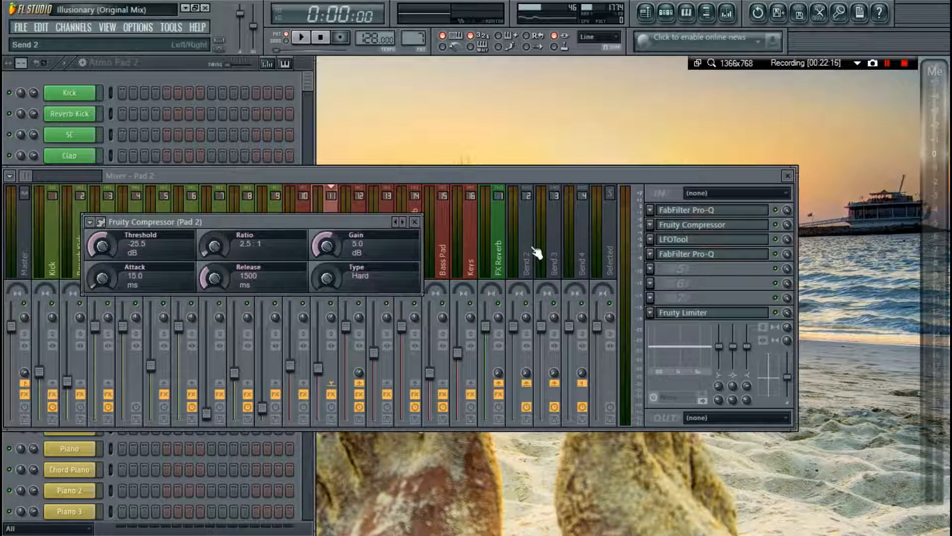
pyautogui.click(689, 240)
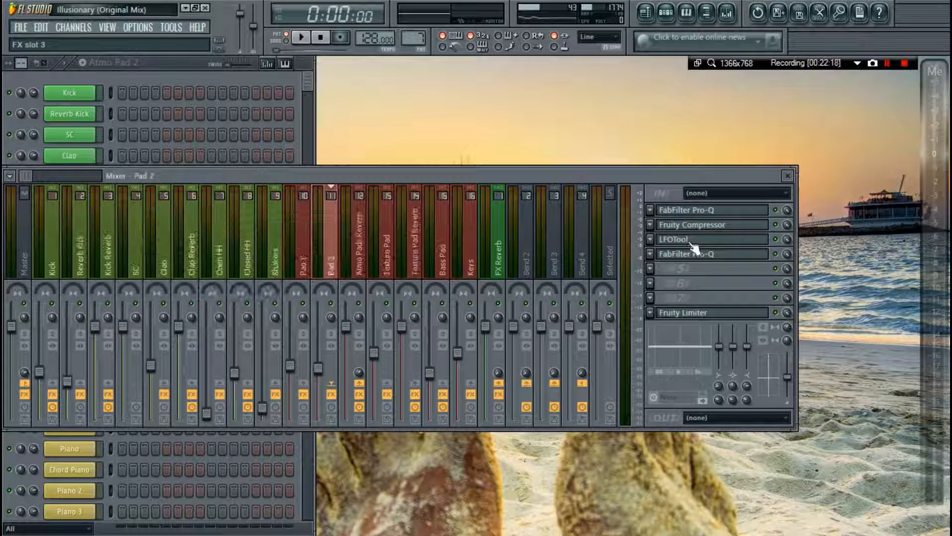
pyautogui.moveTo(471, 96); pyautogui.dragTo(477, 174)
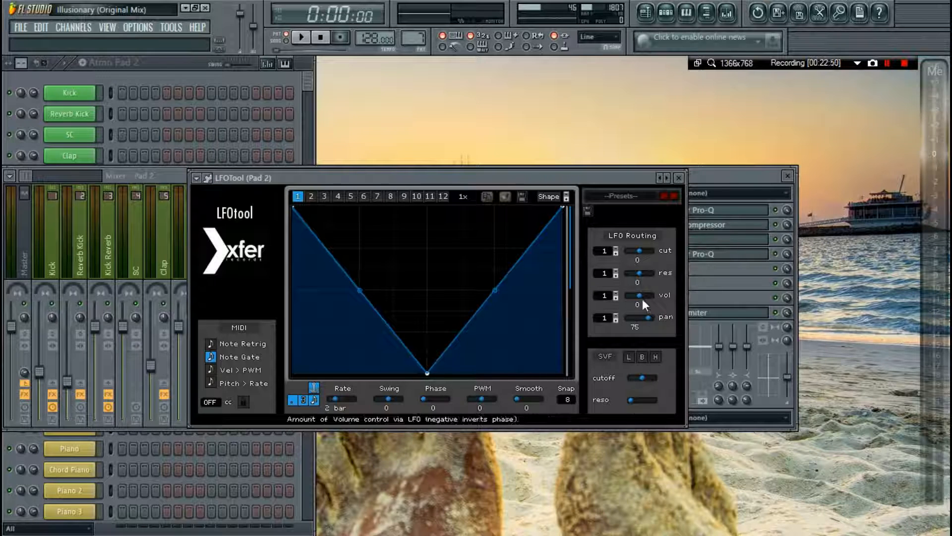
# Check the second FabFilter Pro-Q and the Fruity Limiter on the Pad 2 mixer track, and close them.
pyautogui.click(716, 254)
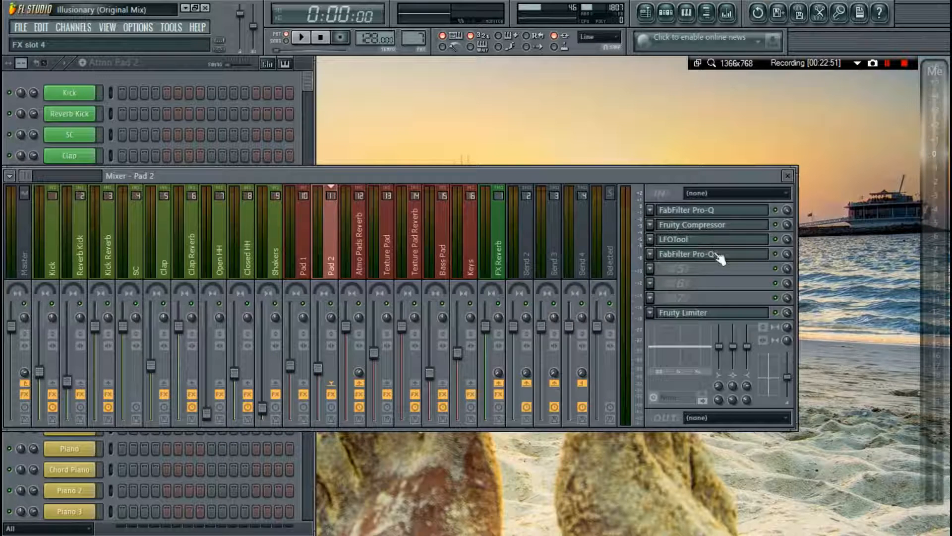
pyautogui.press('Escape')
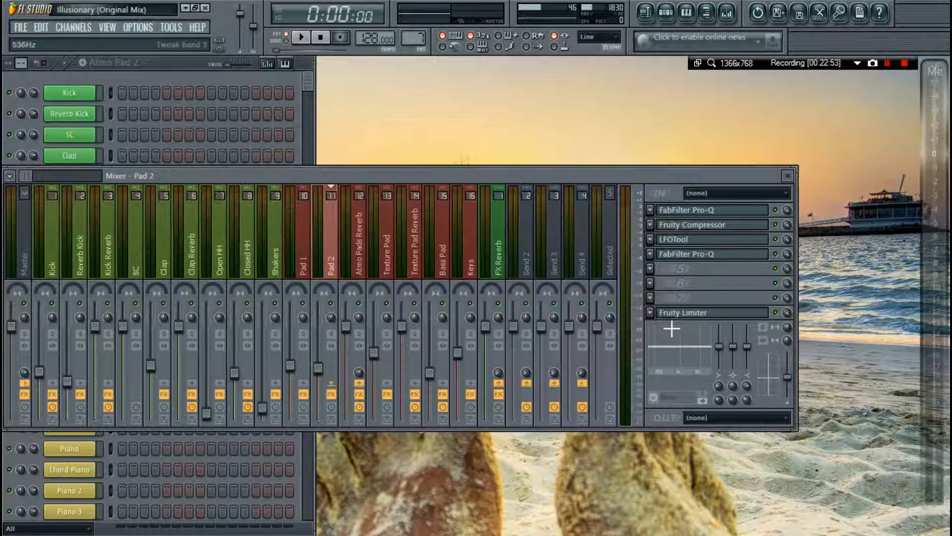
pyautogui.click(703, 315)
pyautogui.press('Escape')
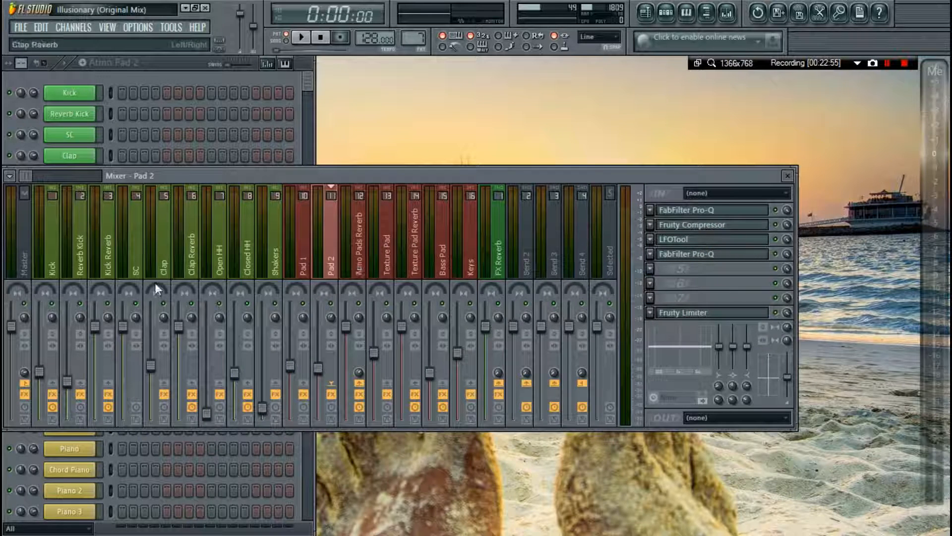
# Examine the ArtsAcoustic Reverb's preset and decay on the Atmo Pads Reverb mixer track, and compare the Pad 1 and Pad 2 tracks feeding it.
pyautogui.click(355, 221)
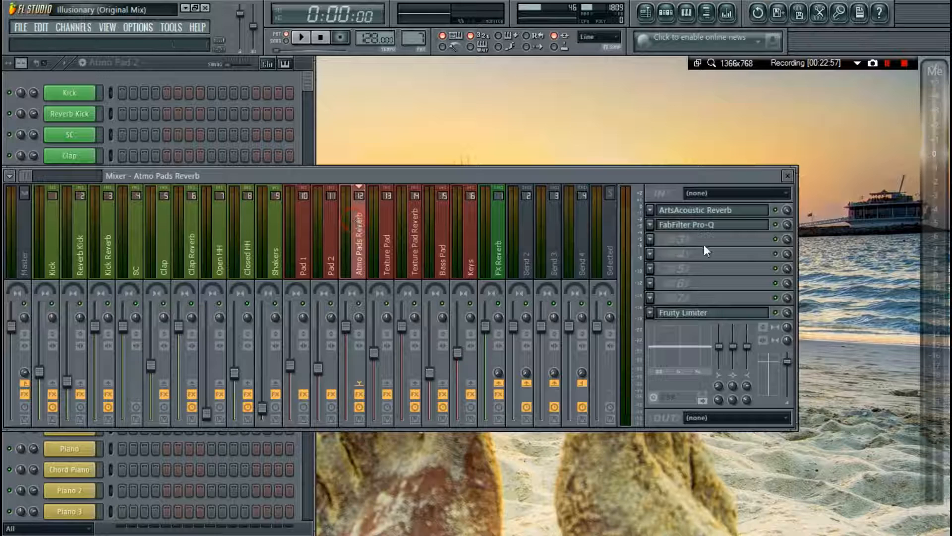
pyautogui.click(717, 211)
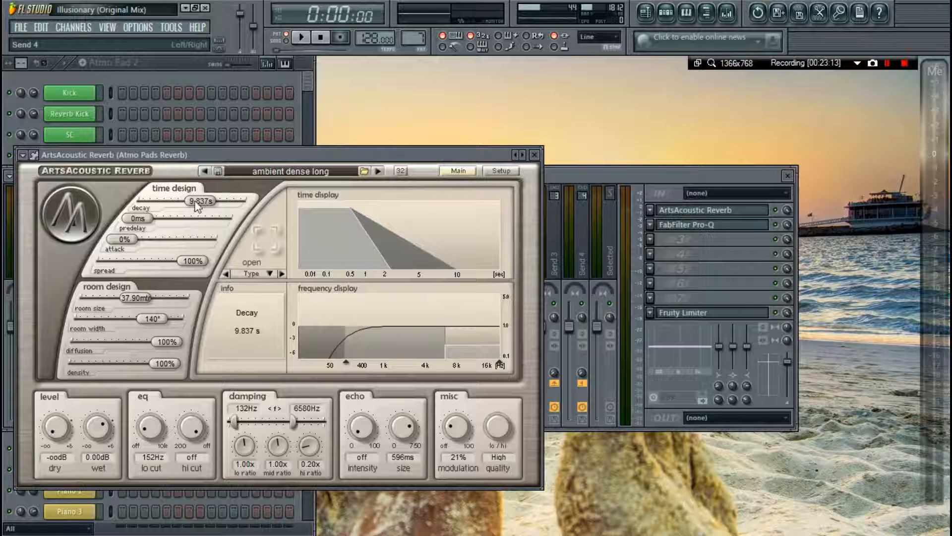
pyautogui.press('Escape')
pyautogui.click(300, 236)
pyautogui.click(322, 241)
pyautogui.click(350, 239)
pyautogui.click(692, 209)
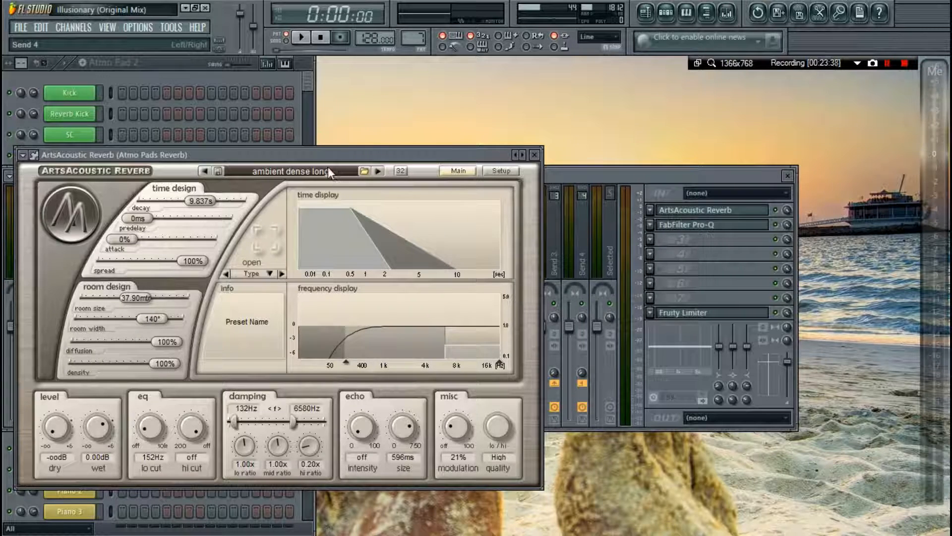
# Examine the FabFilter Pro-Q bands and the Fruity Limiter on the Atmo Pads Reverb mixer track, and close them.
pyautogui.click(736, 227)
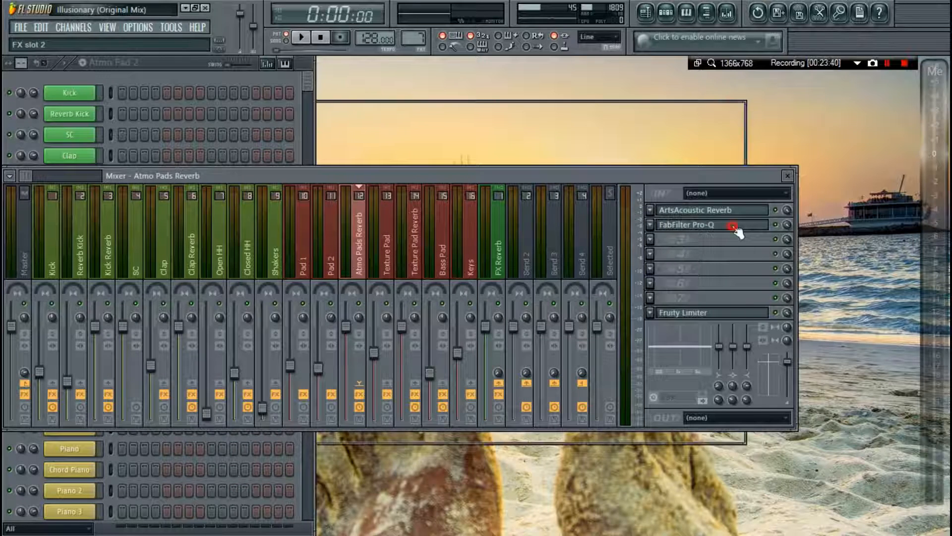
pyautogui.click(738, 229)
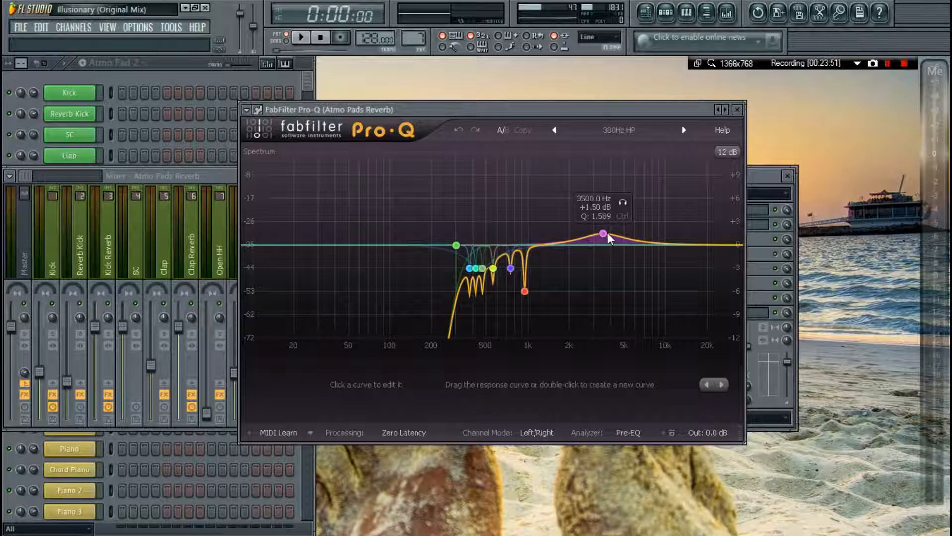
pyautogui.click(767, 268)
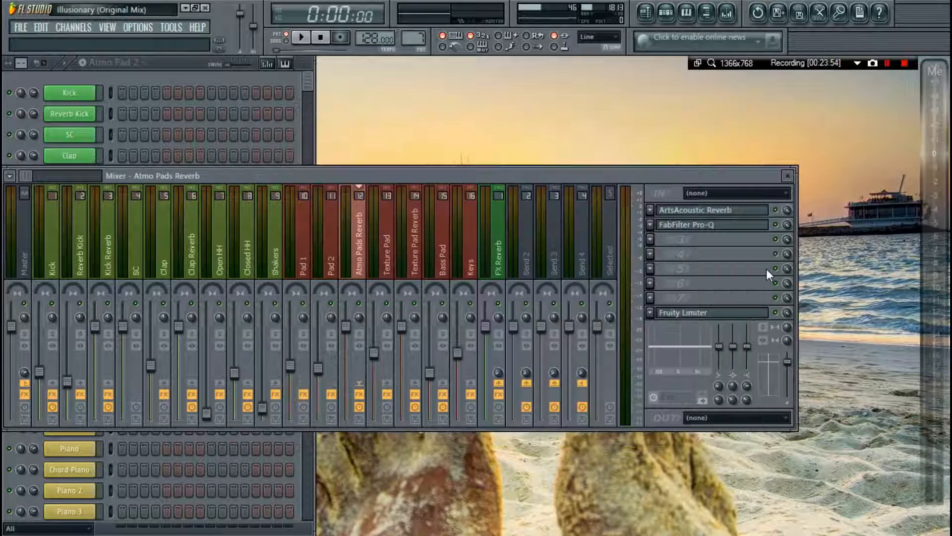
pyautogui.click(741, 315)
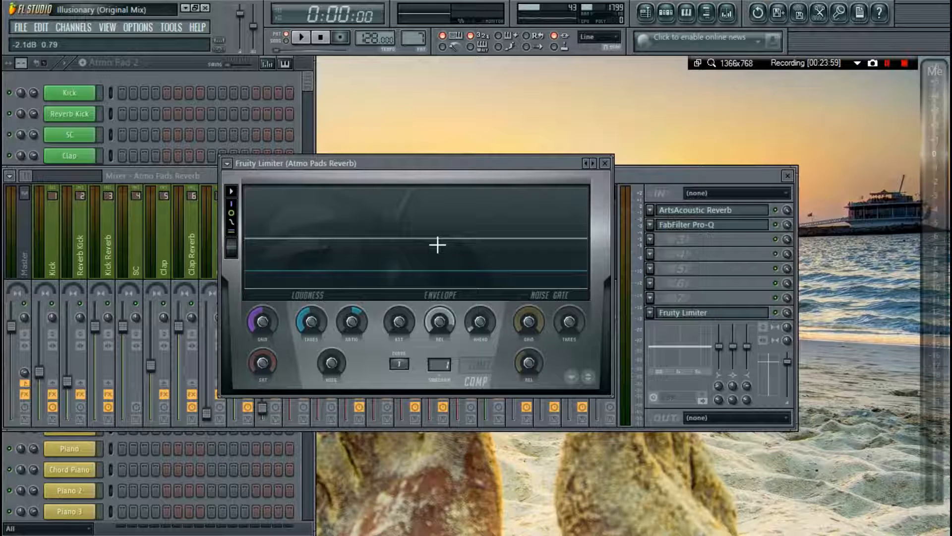
pyautogui.press('Escape')
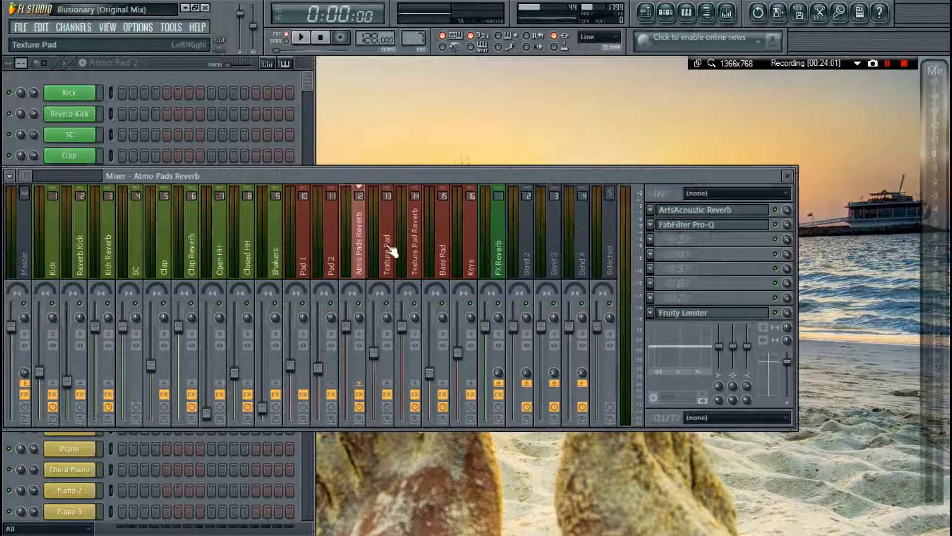
# Return to the channel rack, look briefly at the Keys instrument, and switch to the Keys pattern.
pyautogui.press('F12')
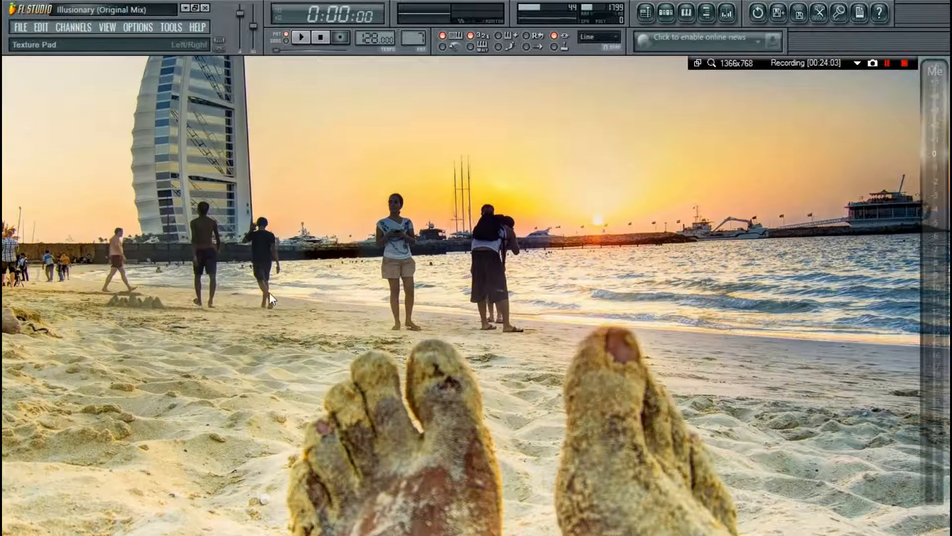
pyautogui.press('F6')
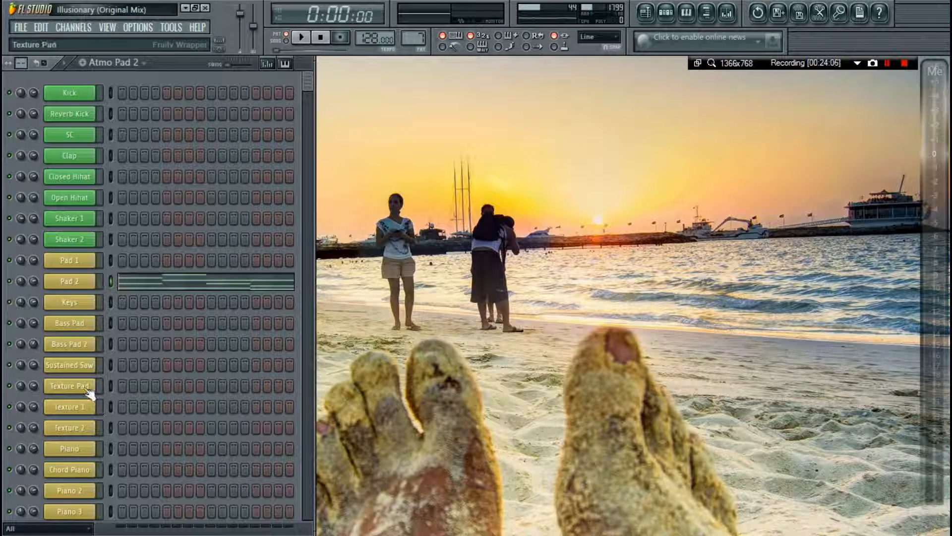
pyautogui.click(91, 307)
pyautogui.press('Escape')
pyautogui.press('Escape')
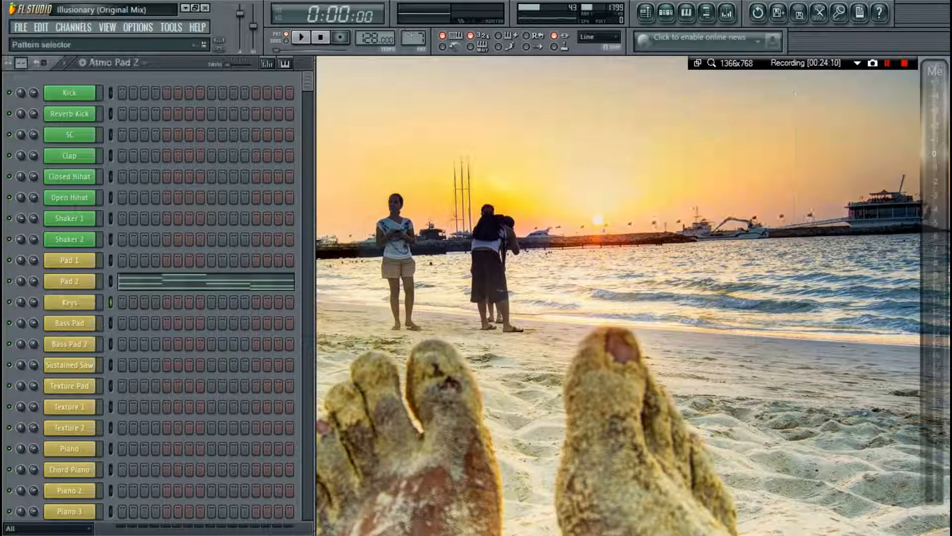
pyautogui.scroll(1, 412, 37)
pyautogui.scroll(-1, 411, 36)
pyautogui.scroll(1, 410, 36)
pyautogui.scroll(1, 410, 35)
pyautogui.scroll(2, 411, 36)
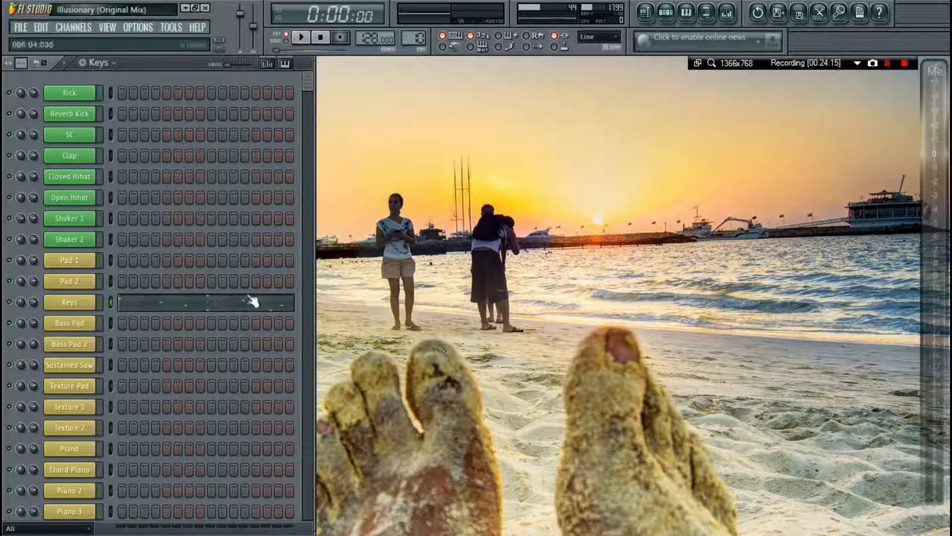
# Play the arrangement from about bar 56, solo the Keys playlist track to hear it alone, stop playback and unsolo it.
pyautogui.press('F5')
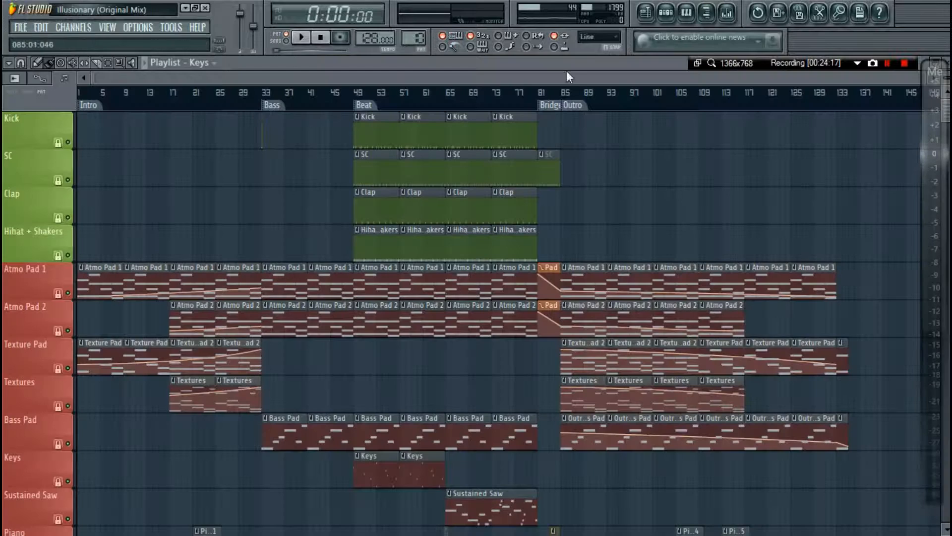
pyautogui.press('F9')
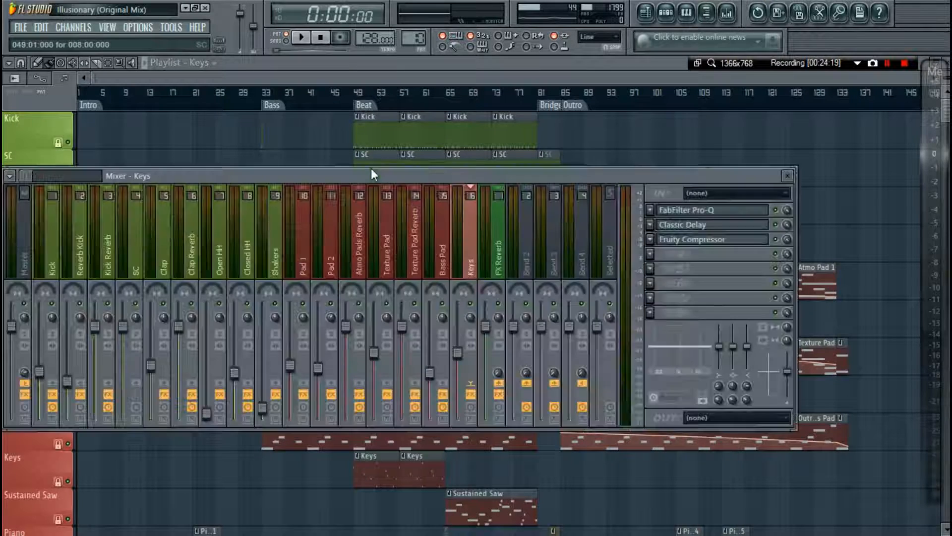
pyautogui.press('F9')
pyautogui.click(391, 93)
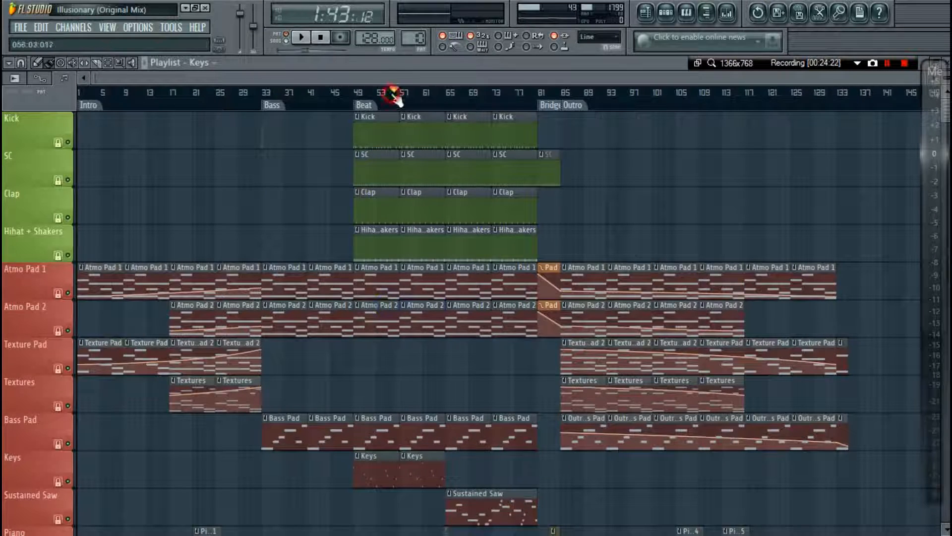
pyautogui.press('space')
pyautogui.scroll(-5, 64, 279)
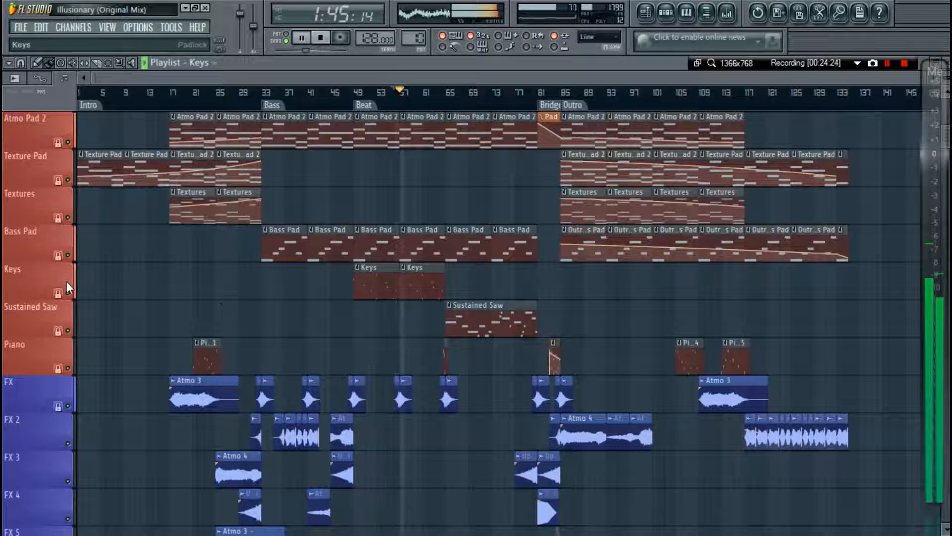
pyautogui.rightClick(68, 293)
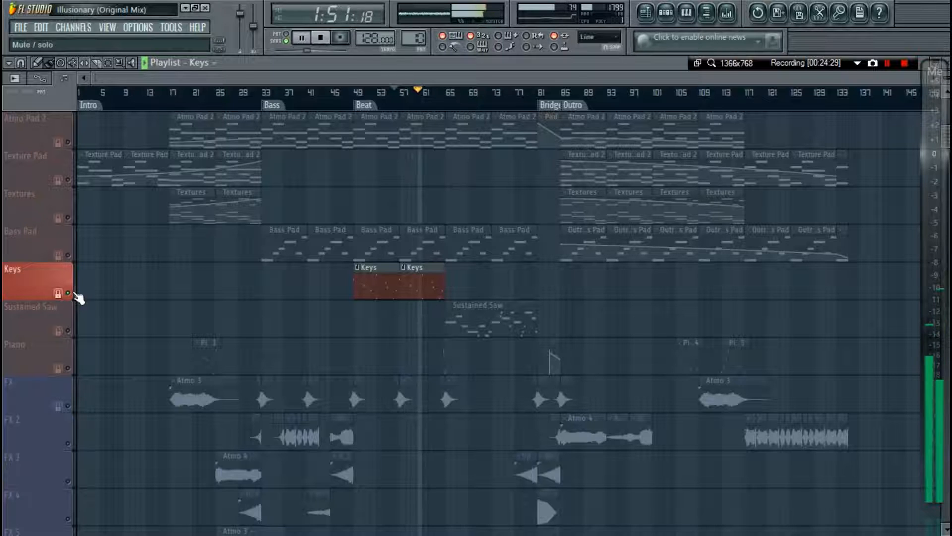
pyautogui.press('space')
pyautogui.rightClick(70, 288)
pyautogui.press('F5')
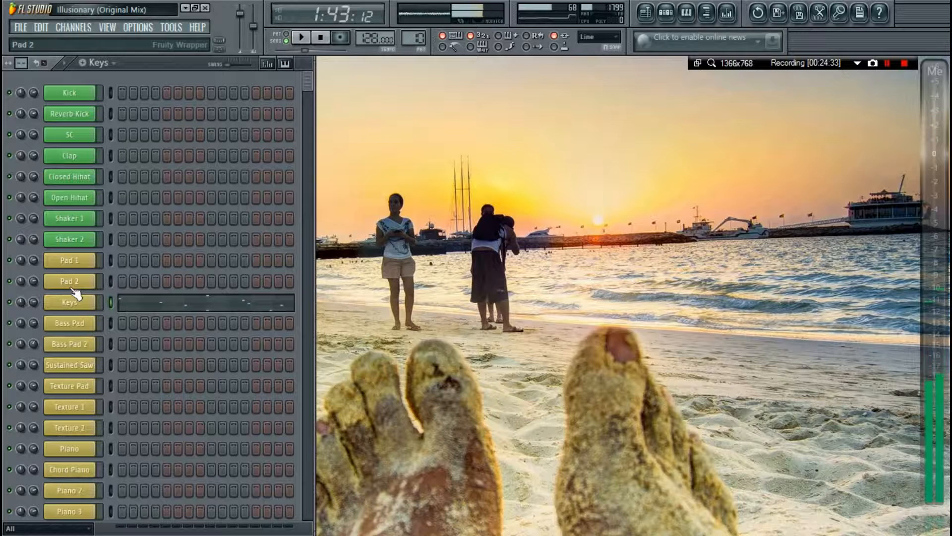
# Examine the Keys channel's Nexus preset, its delay and reverb sections and amp release, and close the plugin and channel settings.
pyautogui.press('F6')
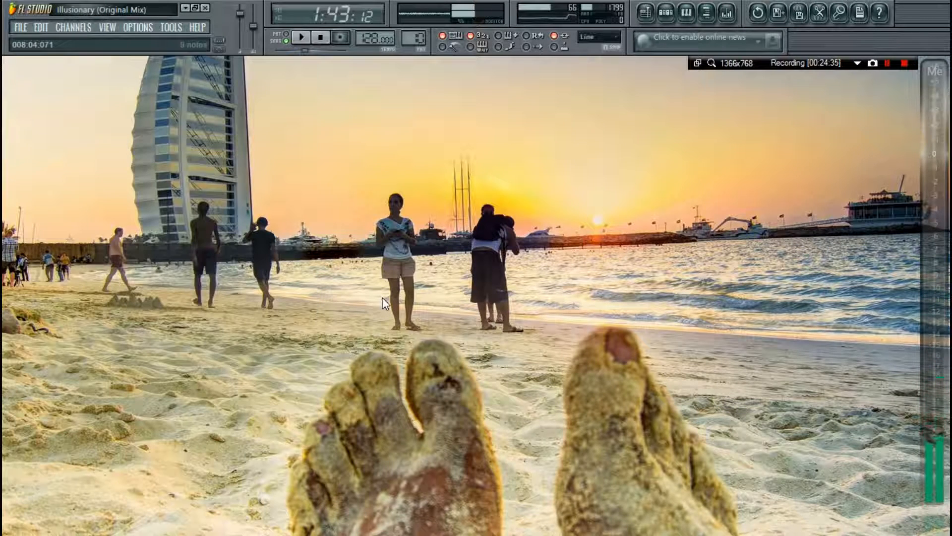
pyautogui.press('F9')
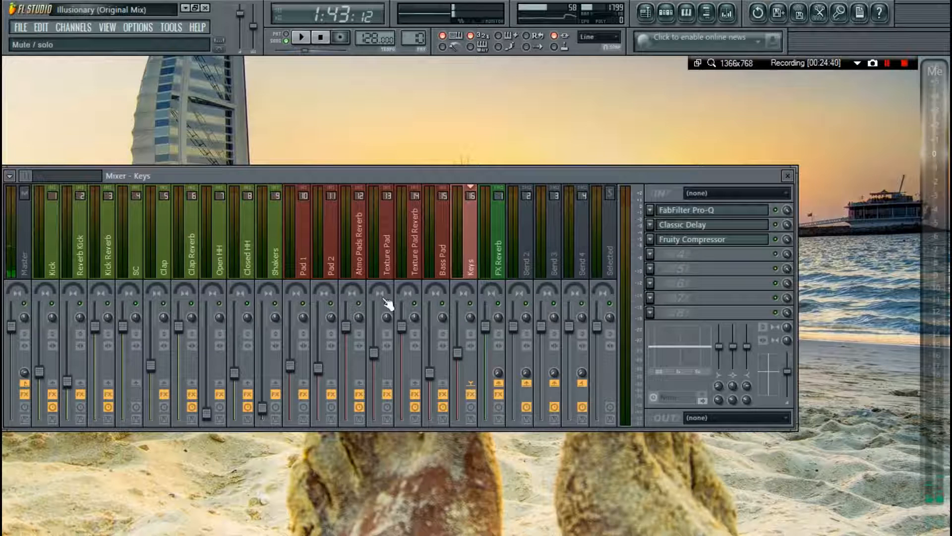
pyautogui.press('F9')
pyautogui.press('F6')
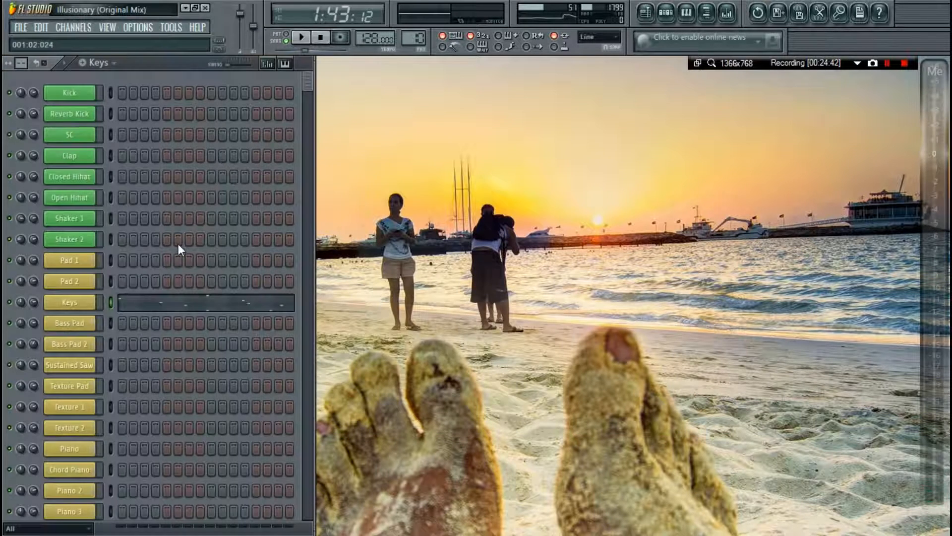
pyautogui.click(77, 309)
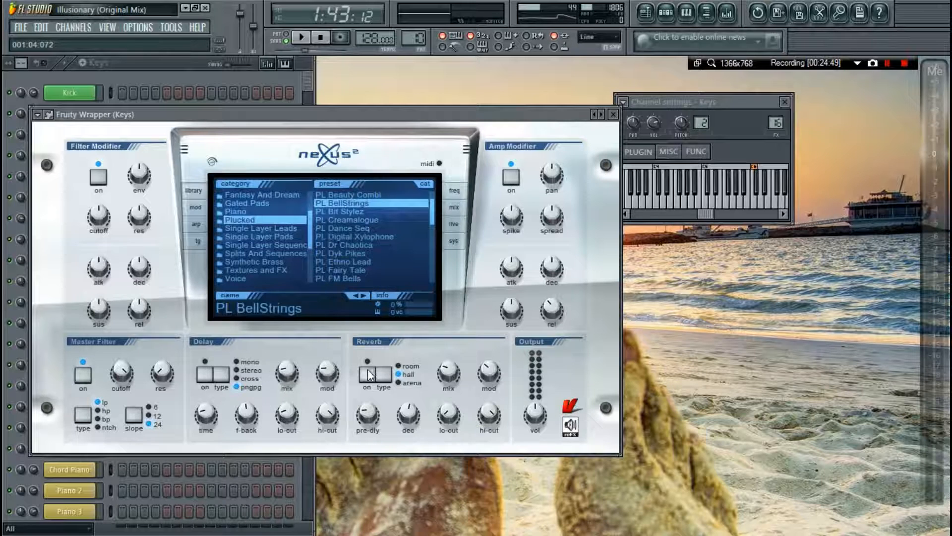
pyautogui.press('Escape')
pyautogui.press('Escape')
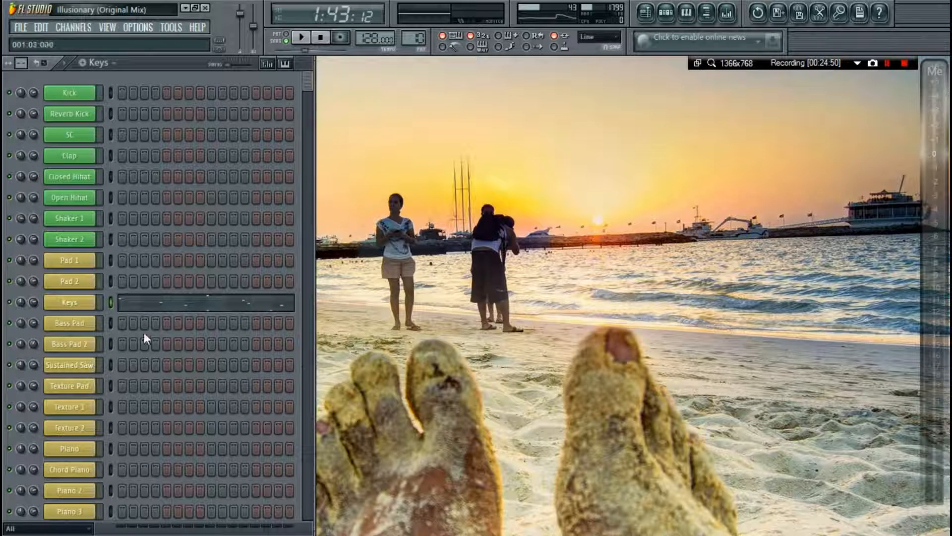
pyautogui.click(74, 302)
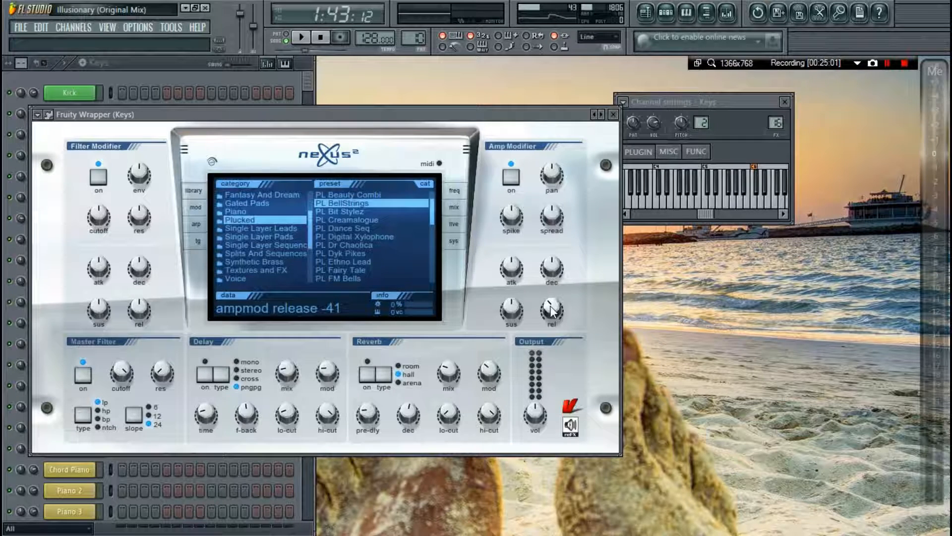
pyautogui.click(614, 114)
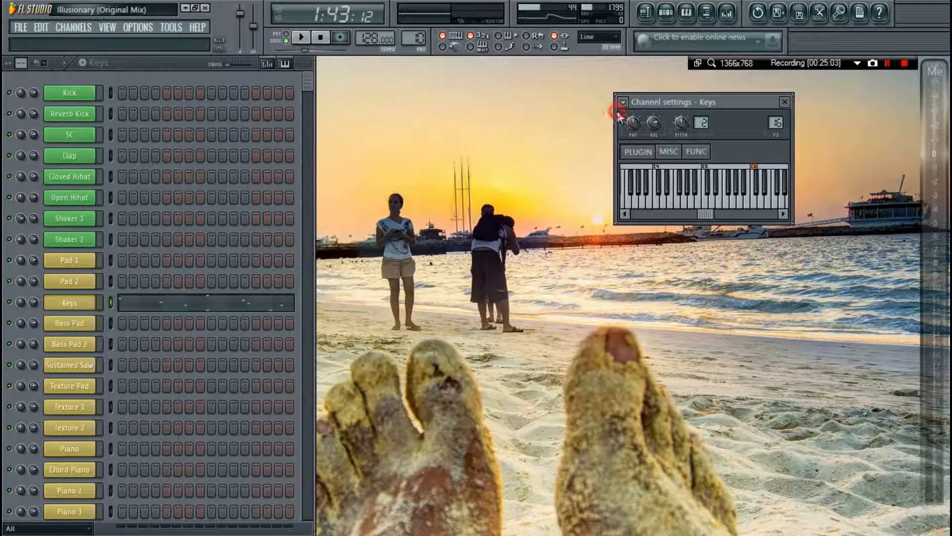
pyautogui.click(784, 103)
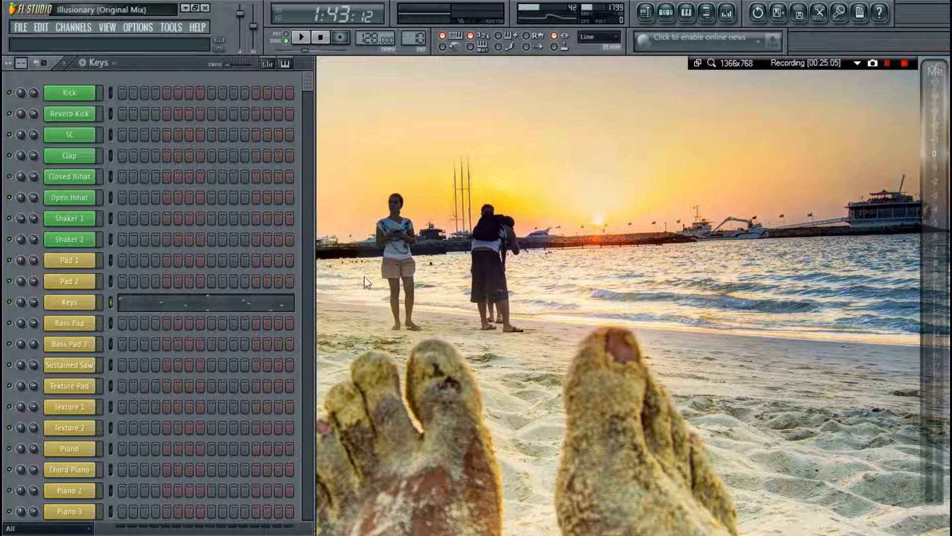
# Examine the FabFilter Pro-Q, Classic Delay and Fruity Compressor settings on the Keys mixer track, and close them.
pyautogui.press('F9')
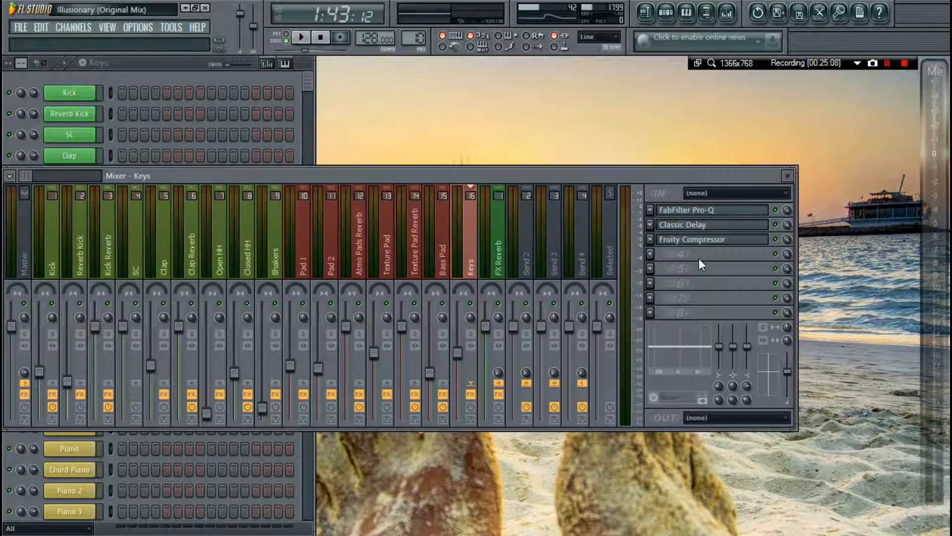
pyautogui.click(695, 212)
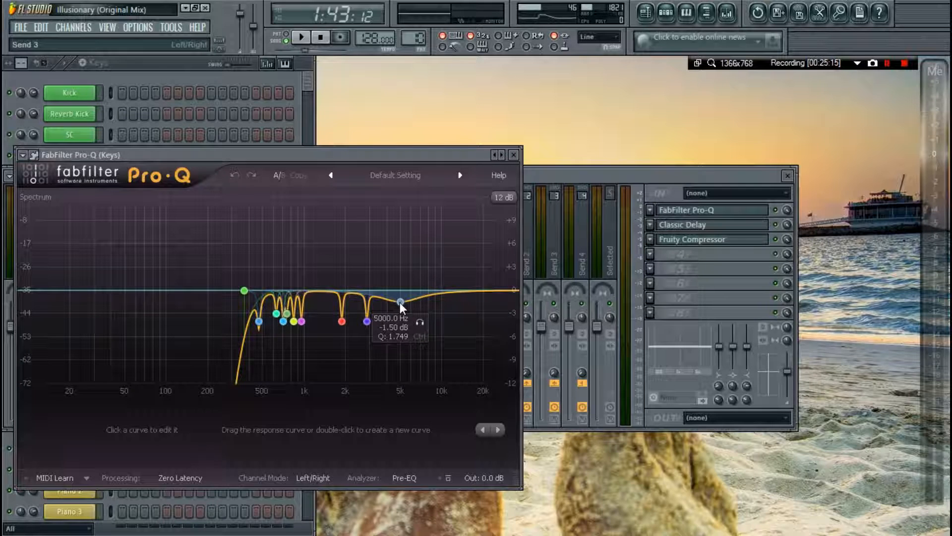
pyautogui.click(722, 226)
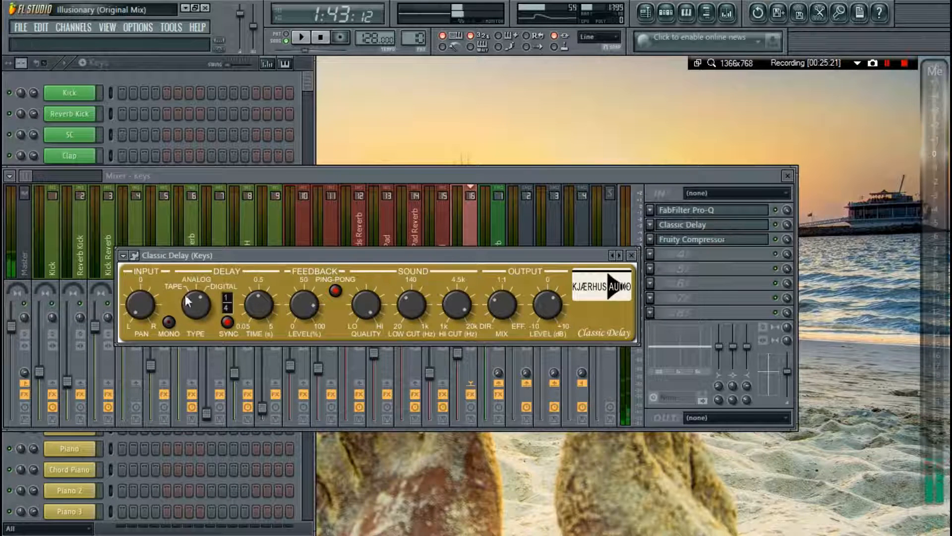
pyautogui.click(735, 242)
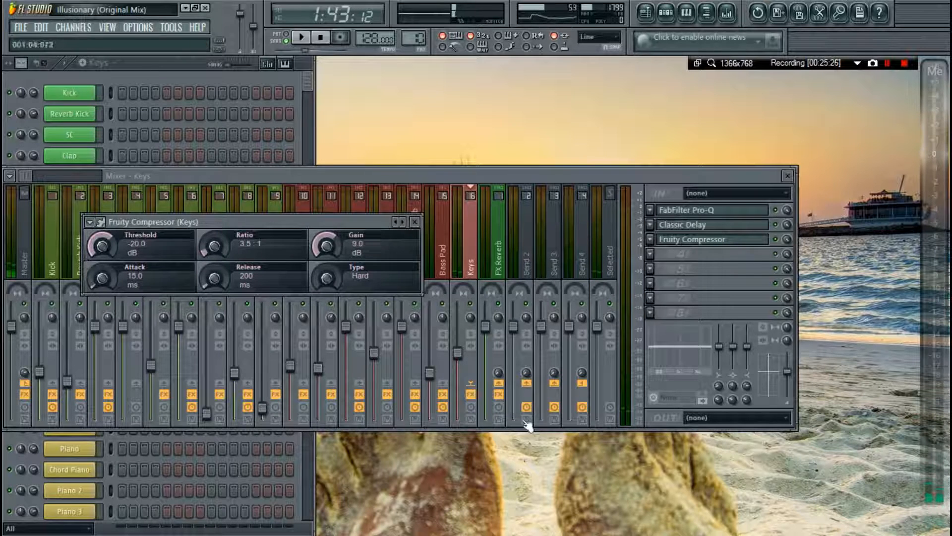
pyautogui.press('Escape')
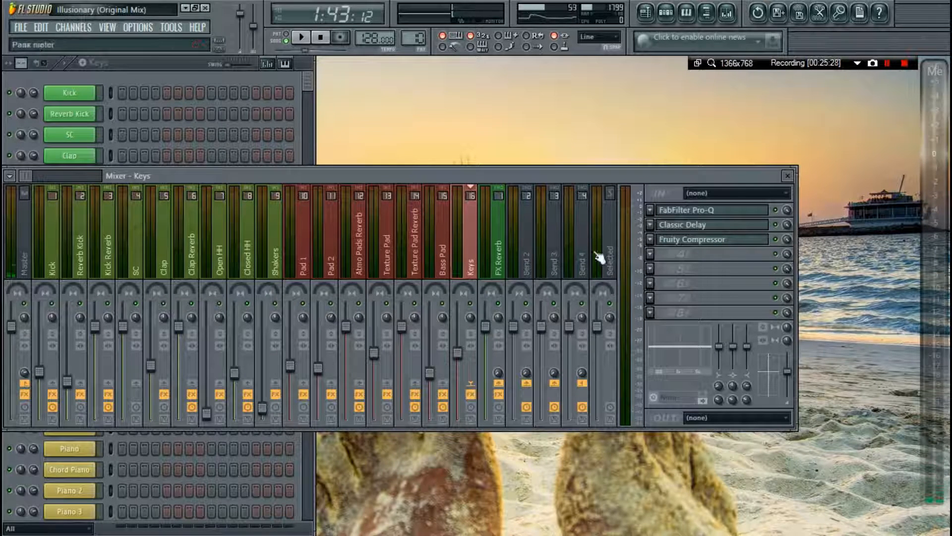
# Close the mixer and examine the Keys pattern's notes in the piano roll, including the notes at bar 5.
pyautogui.click(434, 225)
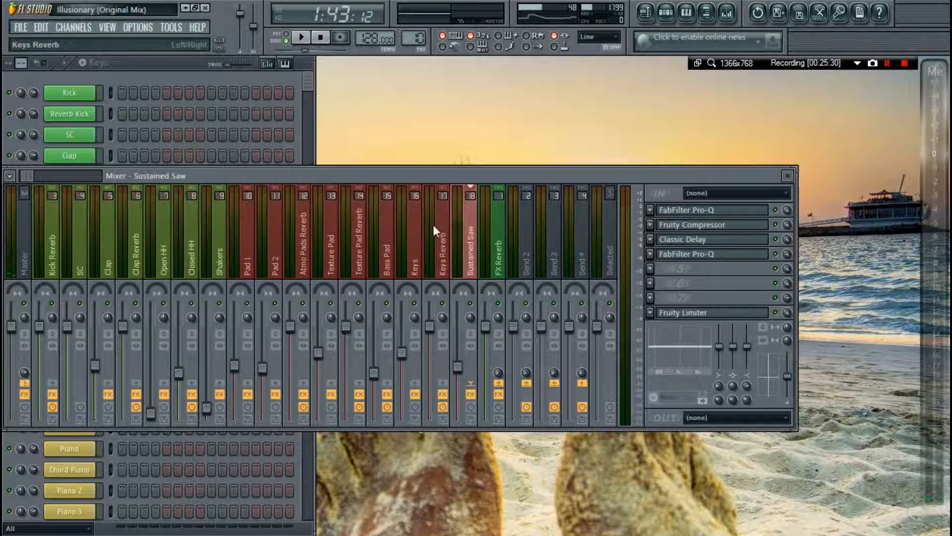
pyautogui.press('F9')
pyautogui.click(158, 309)
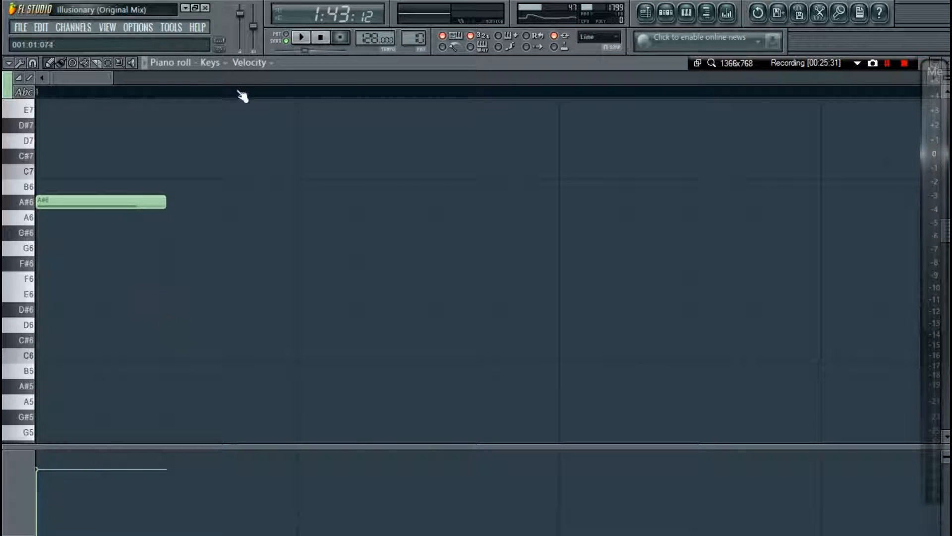
pyautogui.scroll(-3, 238, 91)
pyautogui.scroll(-4, 242, 95)
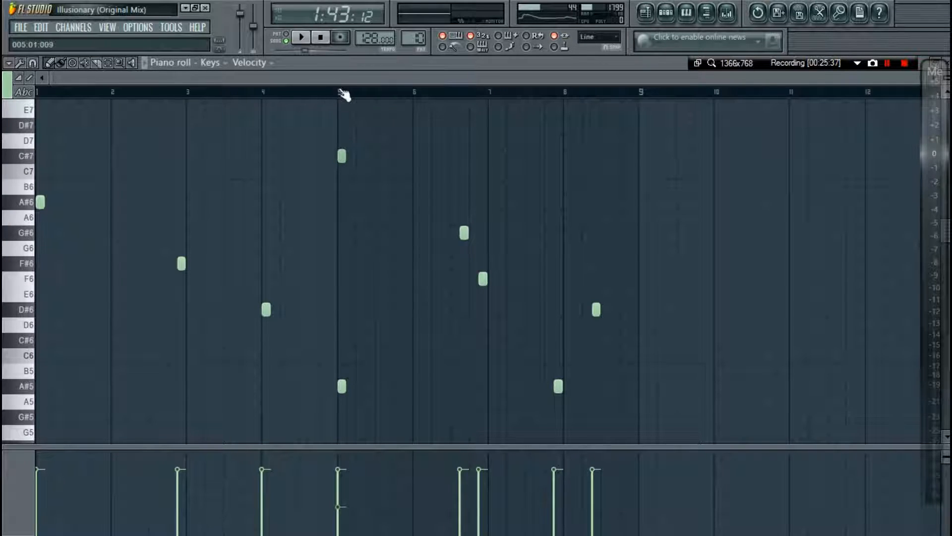
pyautogui.scroll(-2, 349, 362)
pyautogui.moveTo(339, 325); pyautogui.dragTo(370, 241)
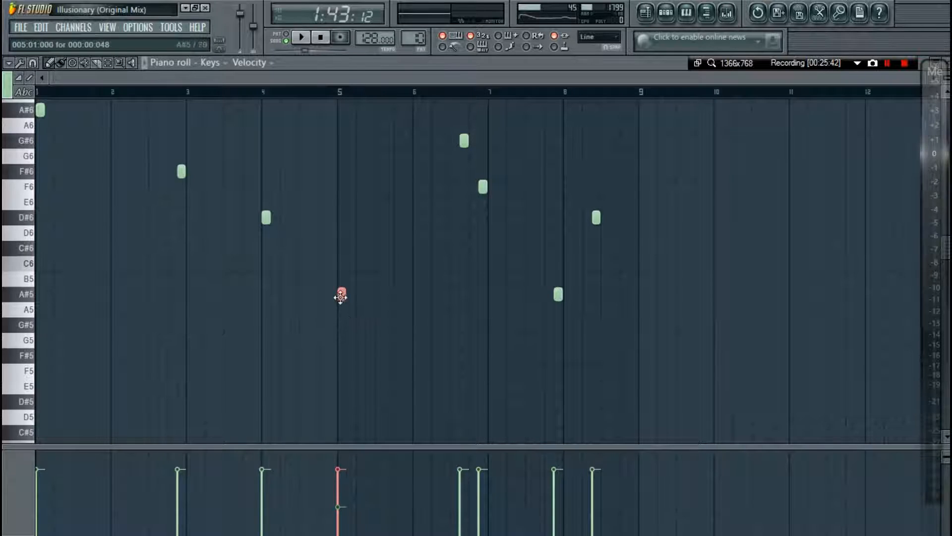
pyautogui.scroll(2, 355, 347)
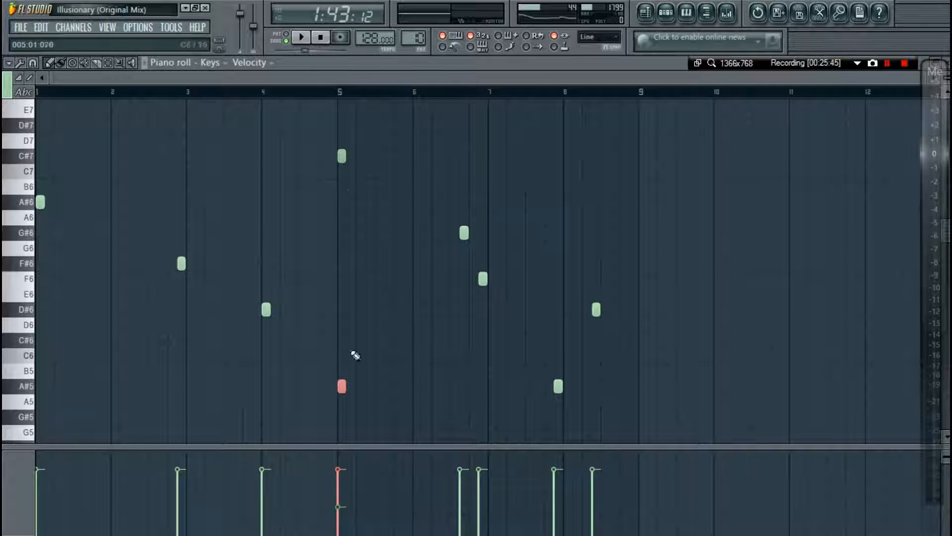
# Select the stretch around bar 5 of the Keys pattern, play it to hear those notes, clear the selection and stop playback.
pyautogui.moveTo(335, 92); pyautogui.dragTo(312, 94)
pyautogui.press('space')
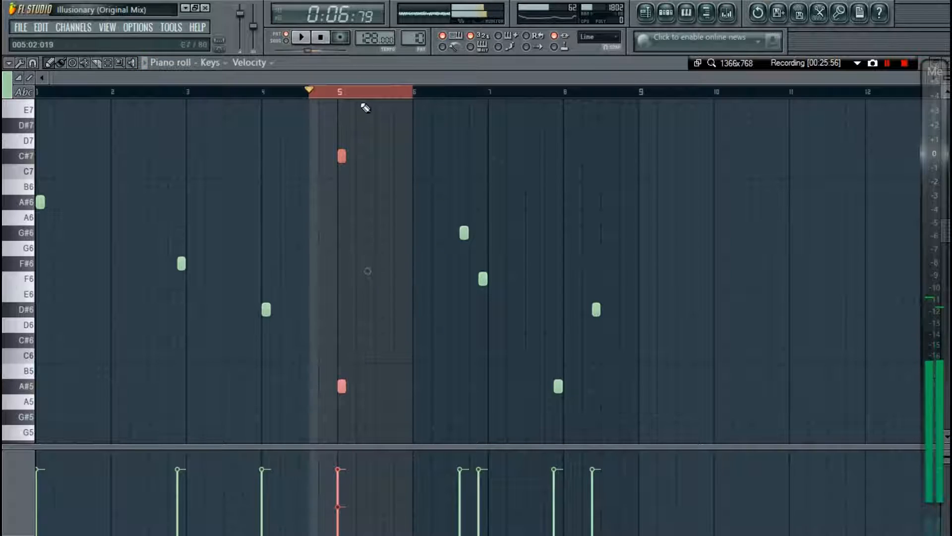
pyautogui.click(312, 93)
pyautogui.click(321, 37)
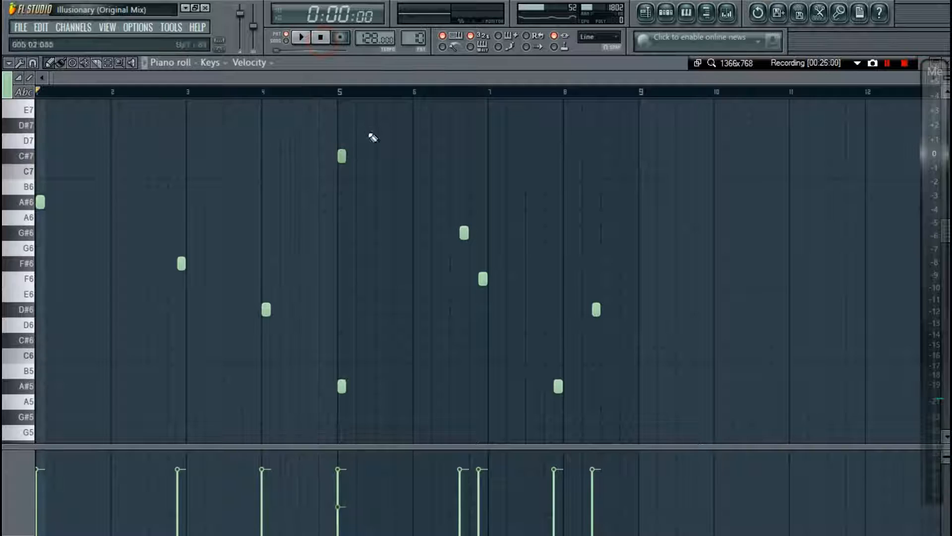
# Switch to the Bass Pad pattern and examine its notes in the piano roll, looking closely at where consecutive notes meet.
pyautogui.press('F7')
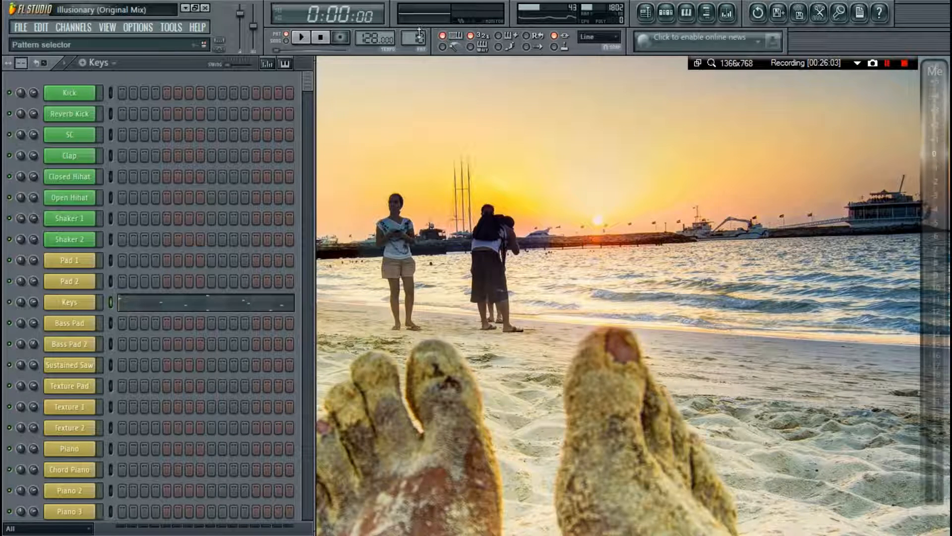
pyautogui.moveTo(420, 35); pyautogui.dragTo(421, 43)
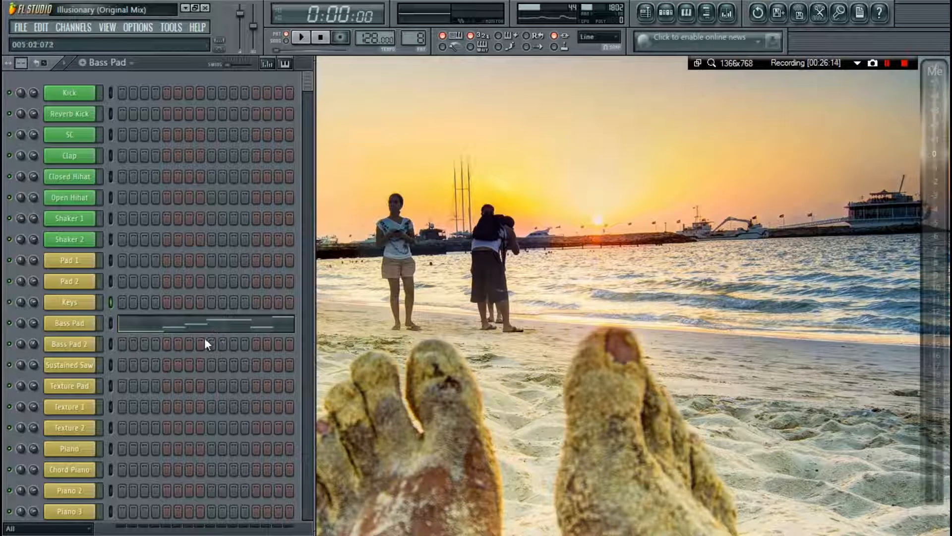
pyautogui.click(213, 325)
pyautogui.scroll(-5, 276, 95)
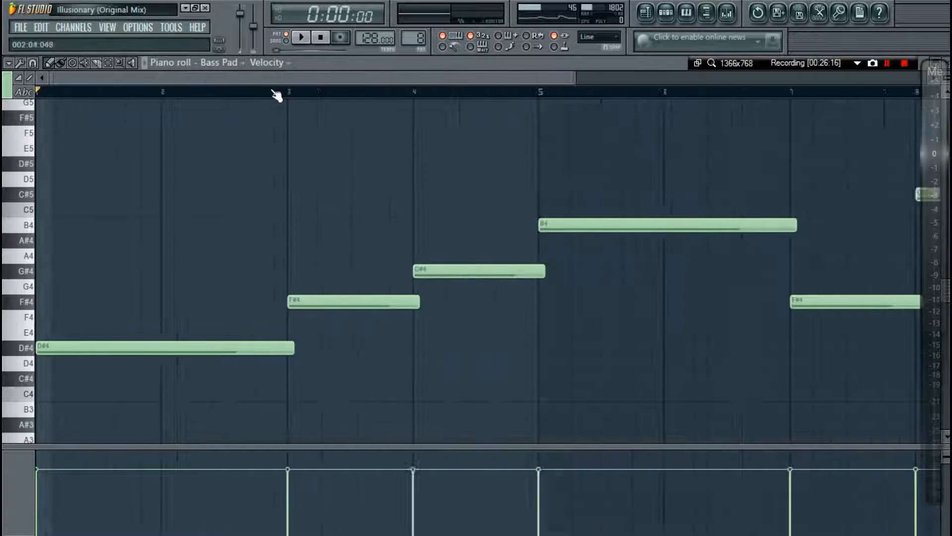
pyautogui.scroll(4, 236, 99)
pyautogui.scroll(-8, 231, 97)
pyautogui.scroll(4, 231, 97)
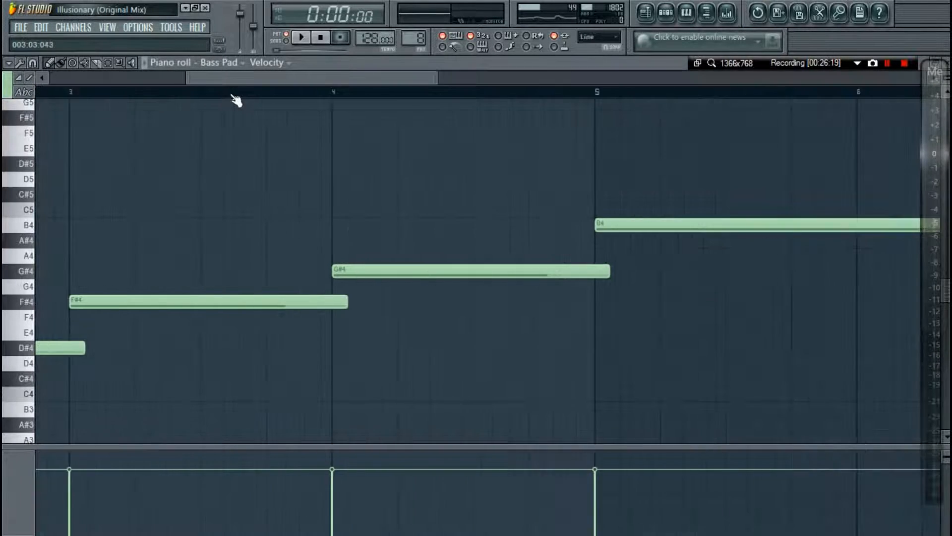
pyautogui.scroll(4, 61, 89)
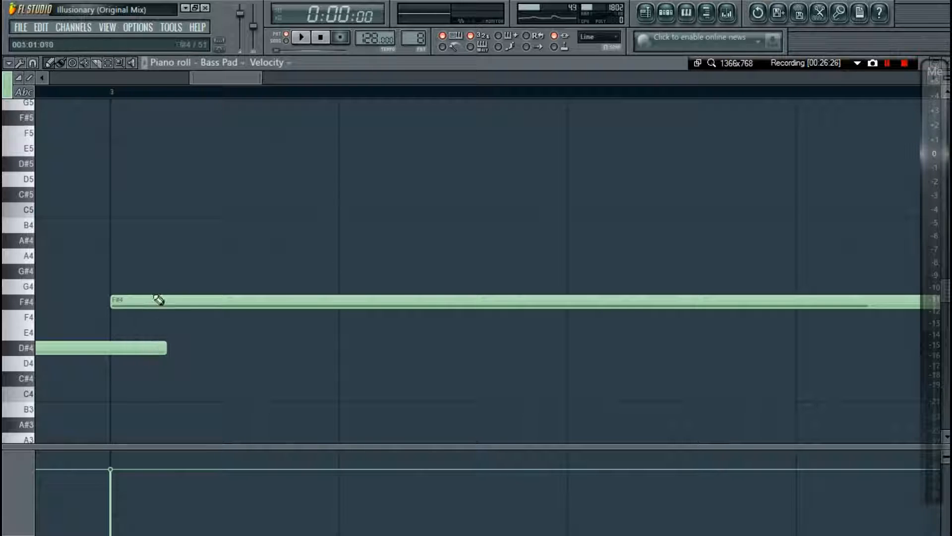
pyautogui.scroll(-4, 159, 96)
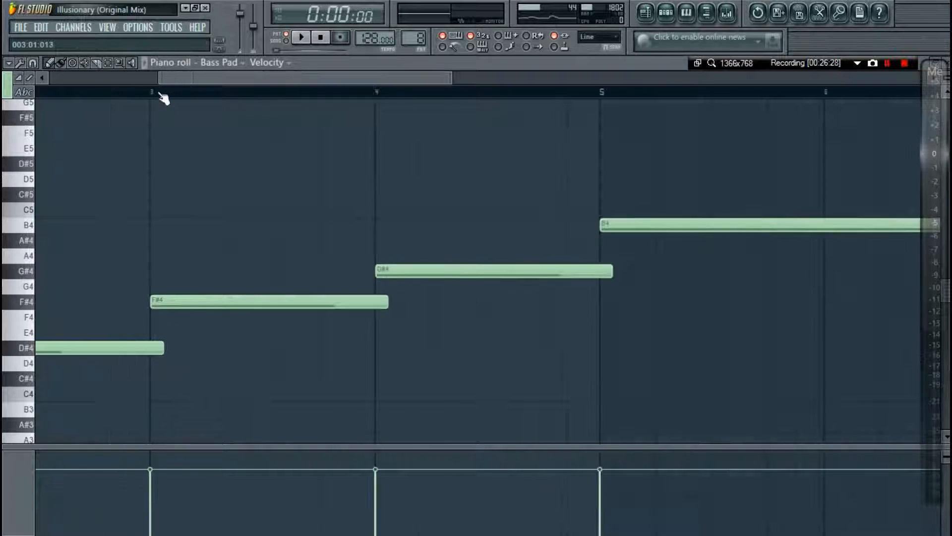
pyautogui.press('F7')
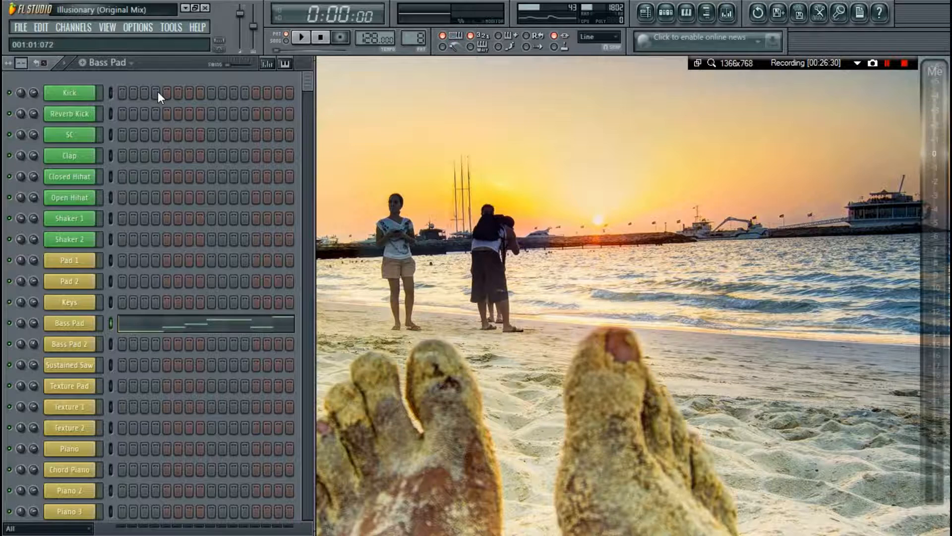
# Look briefly at the Bass Pad channel's instrument settings and close them.
pyautogui.press('F9')
pyautogui.press('F9')
pyautogui.click(79, 322)
pyautogui.click(785, 101)
# Examine the two FabFilter Pro-Q equalizers and the Fruity Limiter on the Bass Pad mixer track, and close them.
pyautogui.press('F9')
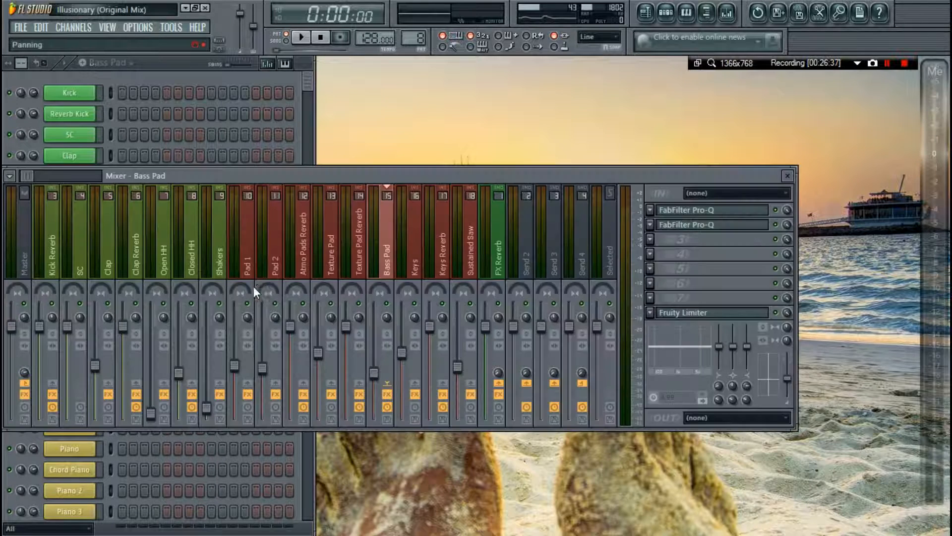
pyautogui.click(729, 210)
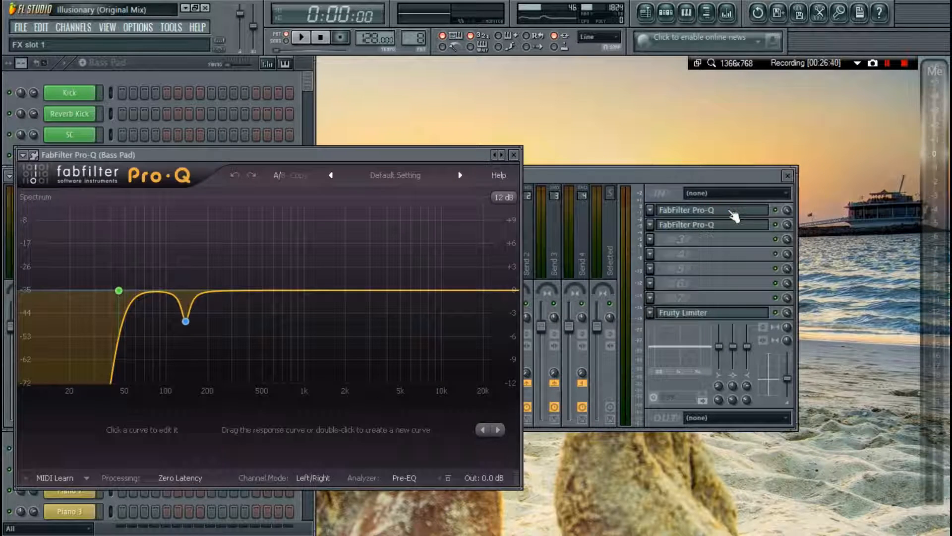
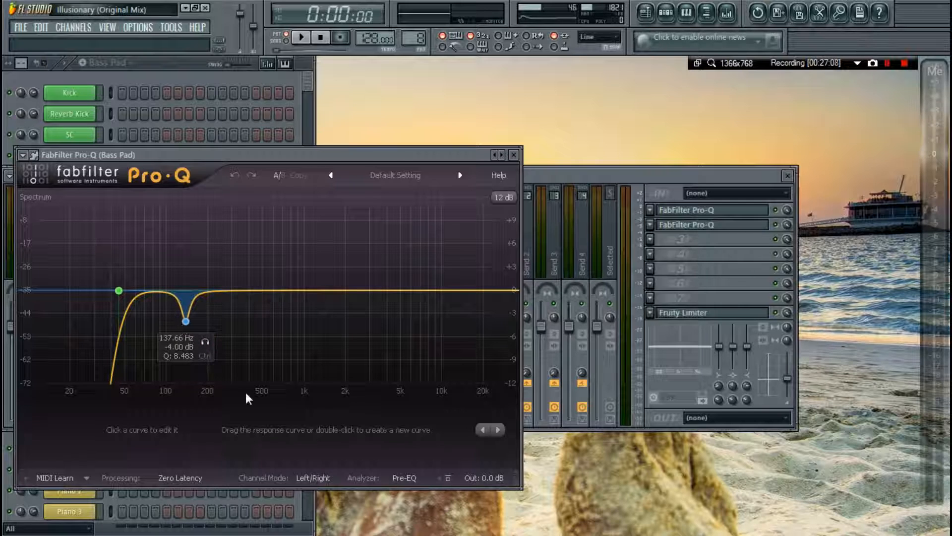
pyautogui.click(686, 267)
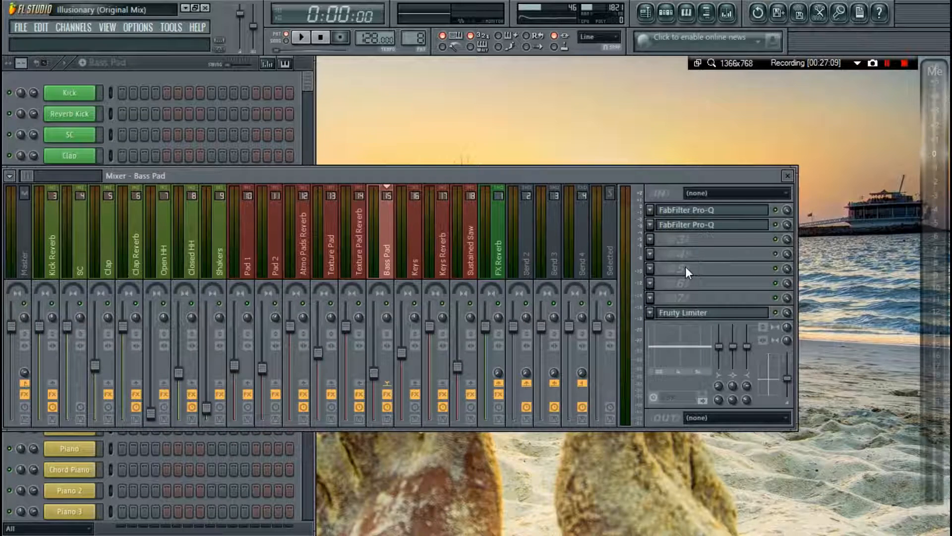
pyautogui.click(686, 224)
pyautogui.click(720, 311)
pyautogui.click(722, 312)
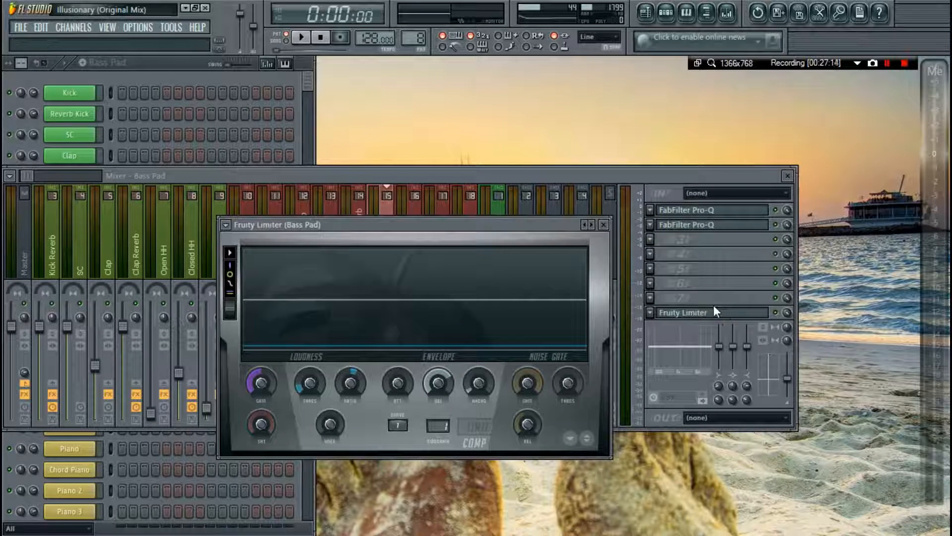
pyautogui.press('Escape')
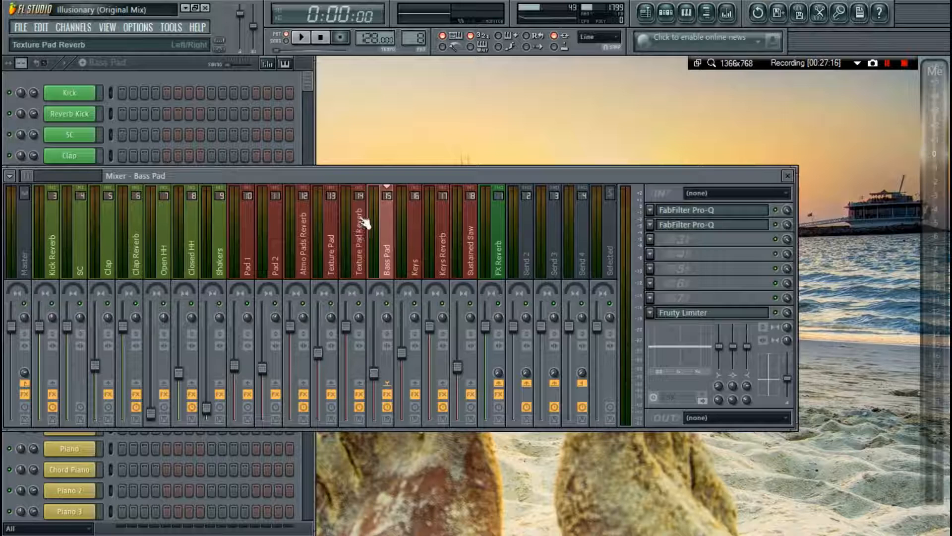
# Switch to the Outro Bass Pad pattern and examine the Bass Pad 2 notes in the piano roll.
pyautogui.press('F9')
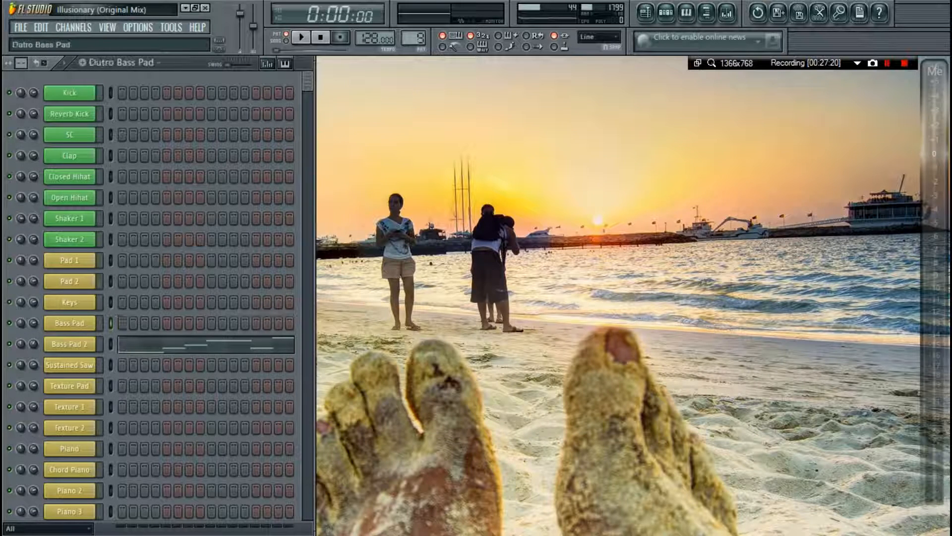
pyautogui.click(176, 350)
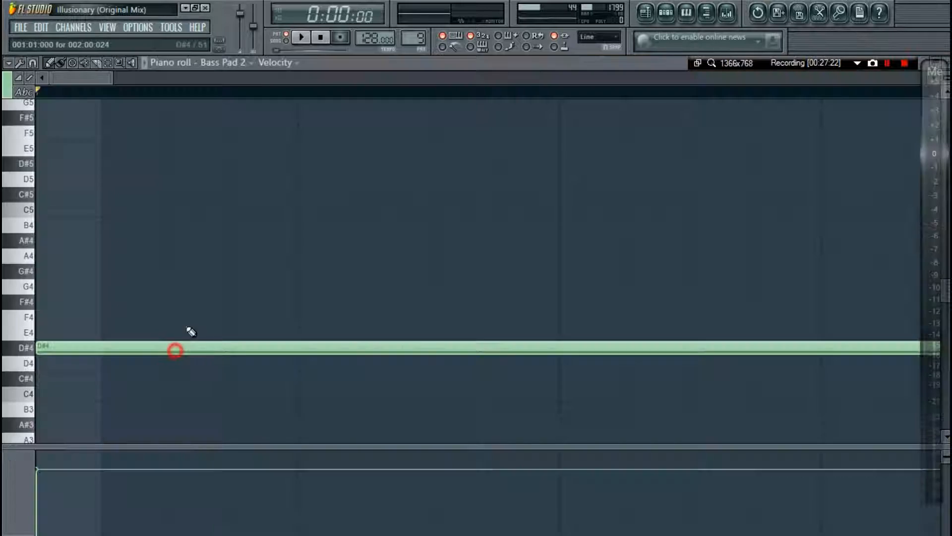
pyautogui.scroll(-7, 265, 94)
pyautogui.press('F7')
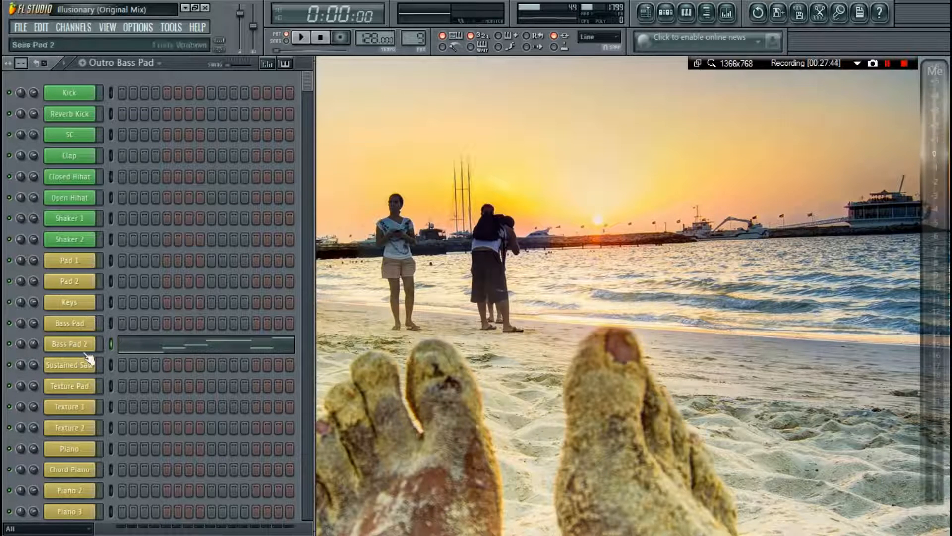
# Look briefly at the first FabFilter Pro-Q in the mixer for Bass Pad 2, and close the mixer.
pyautogui.press('F9')
pyautogui.click(737, 209)
pyautogui.click(739, 210)
pyautogui.press('F9')
# Switch to the Keys pattern, mark bars 49 to 65 in the playlist, review the tracks below, and clear the selection.
pyautogui.moveTo(416, 39); pyautogui.dragTo(415, 35)
pyautogui.press('F6')
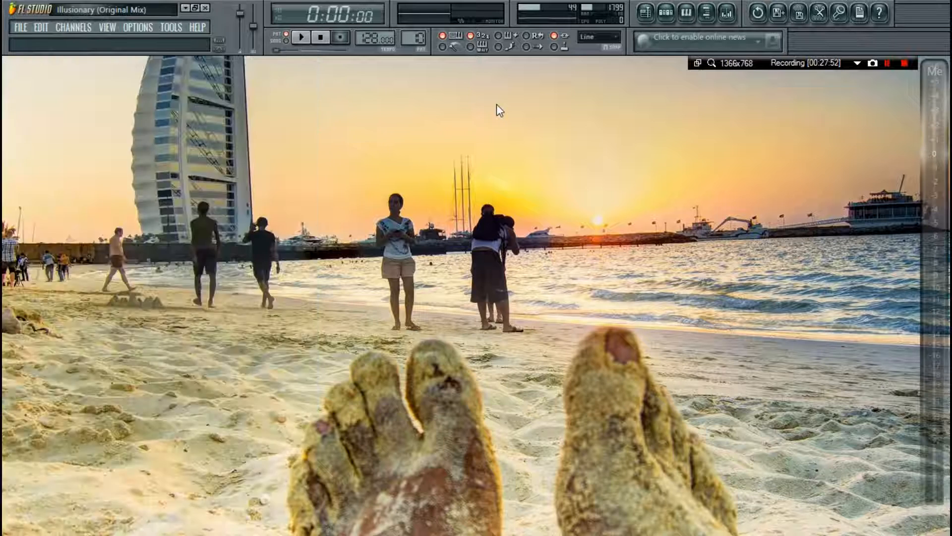
pyautogui.press('F5')
pyautogui.scroll(5, 382, 203)
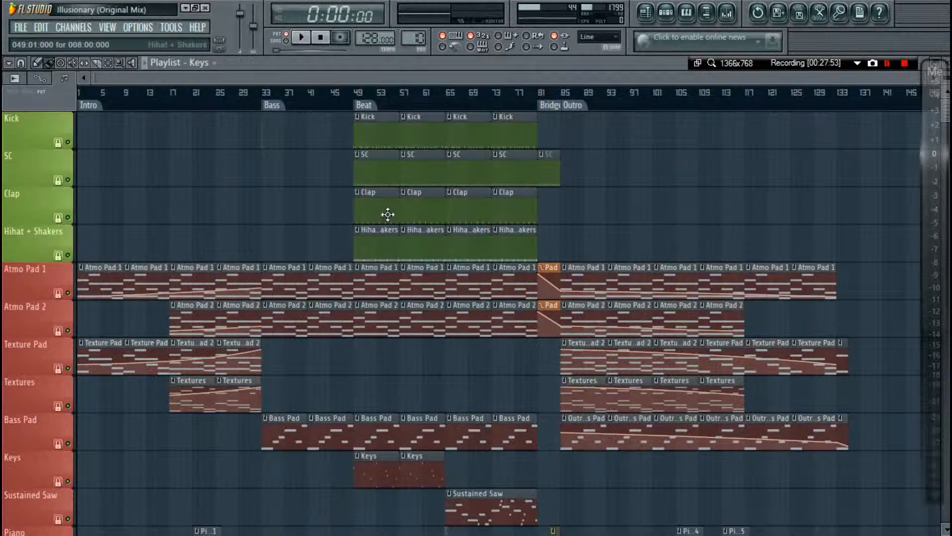
pyautogui.moveTo(354, 90); pyautogui.dragTo(444, 88)
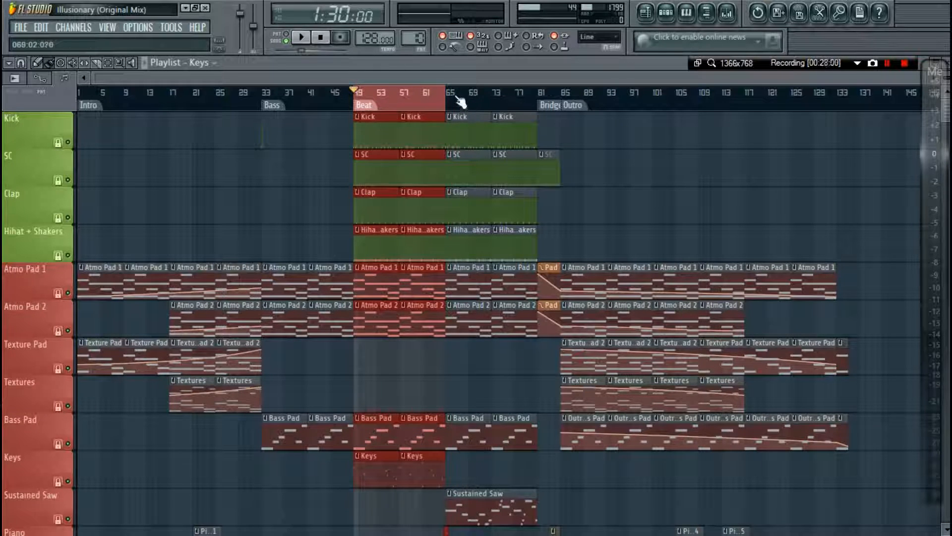
pyautogui.scroll(-5, 469, 143)
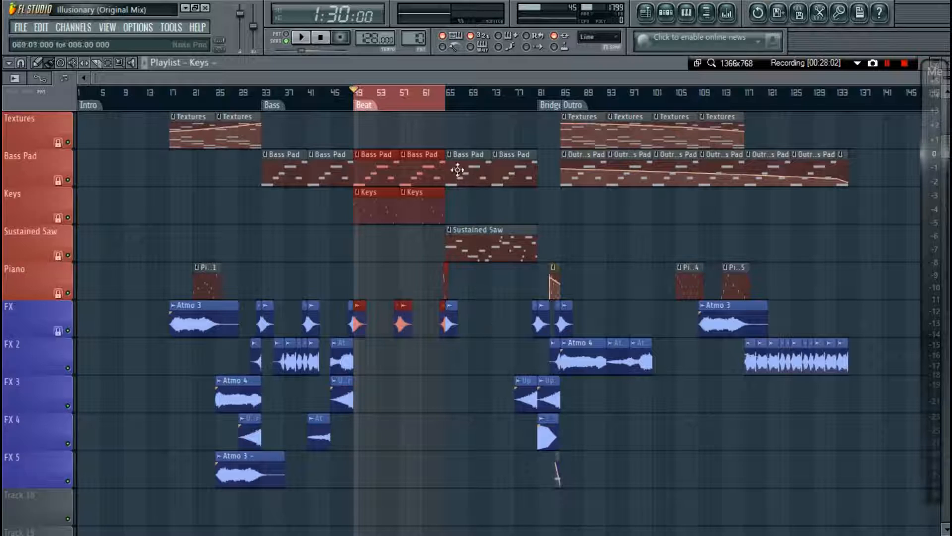
pyautogui.rightClick(451, 93)
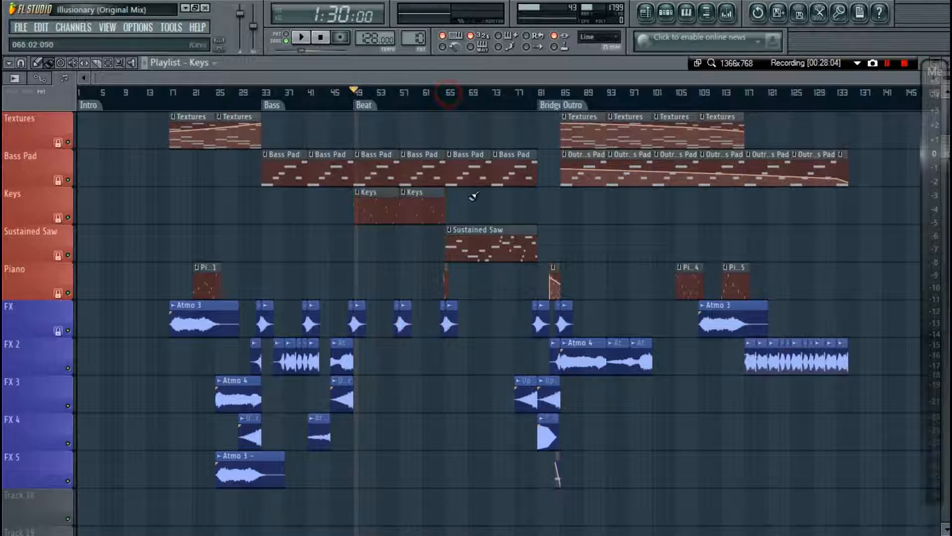
# Return to the channel rack, switch to the Sustained Saw pattern, and play it in pattern mode before stopping playback.
pyautogui.press('F5')
pyautogui.press('F6')
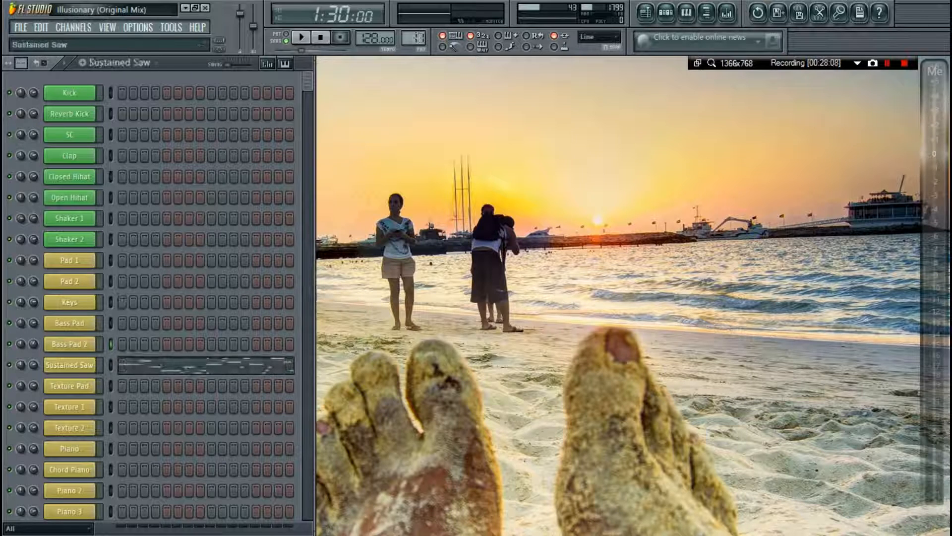
pyautogui.click(286, 33)
pyautogui.click(301, 37)
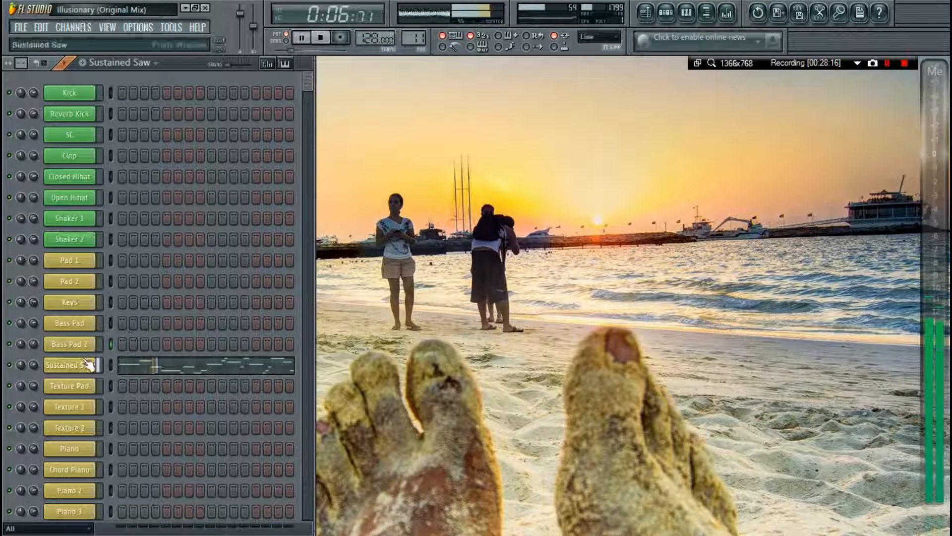
pyautogui.press('space')
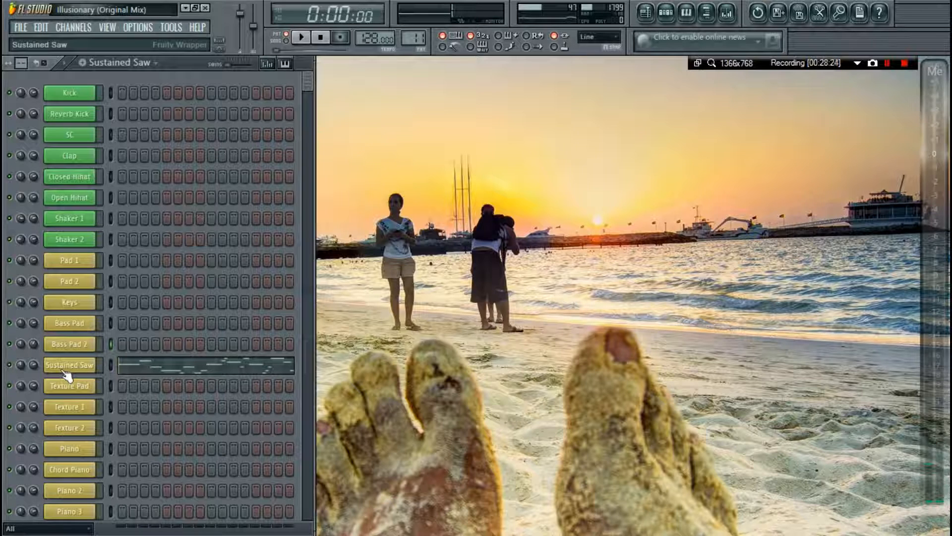
# Examine the Sustained Saw channel's Sylenth1 oscillators, envelopes and pitch modulation, play a few test notes, and close the plugin.
pyautogui.click(65, 369)
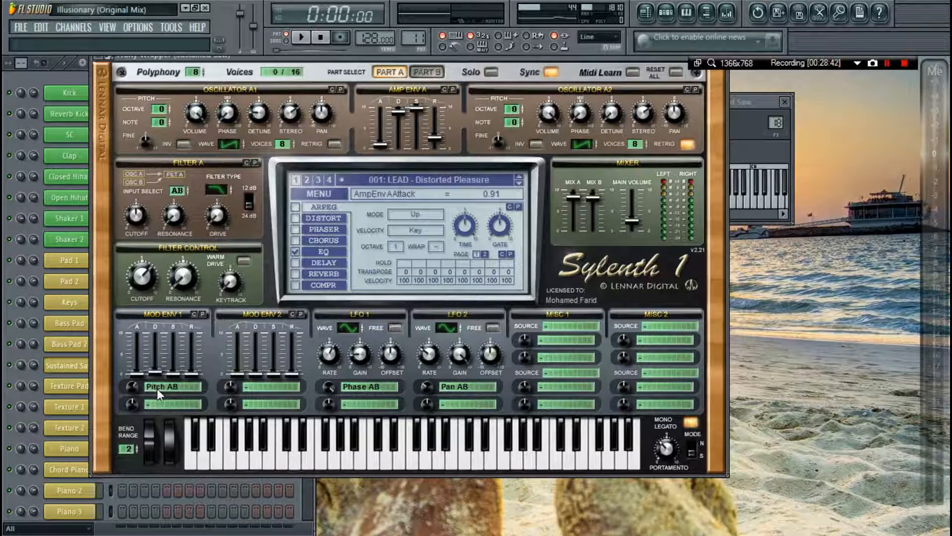
pyautogui.press('b')
pyautogui.press('b')
pyautogui.press('b')
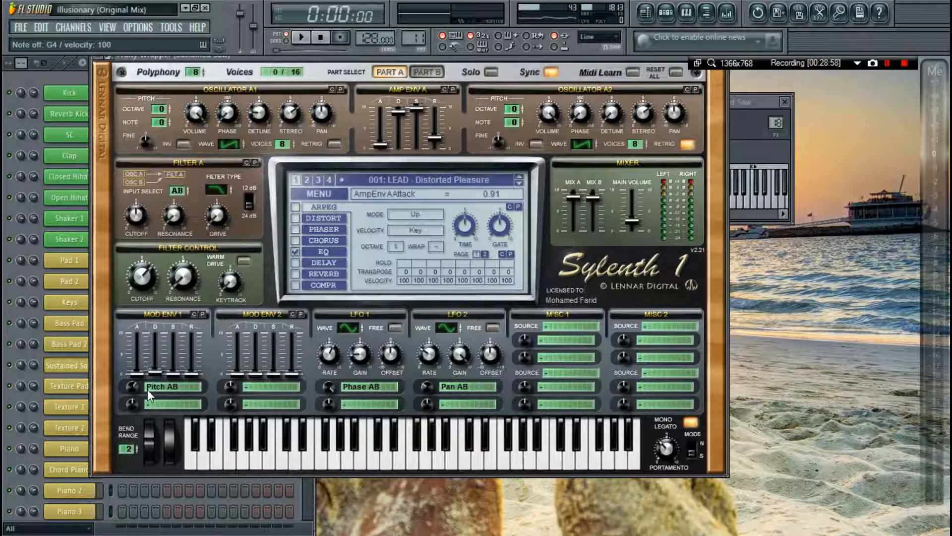
pyautogui.press('Escape')
pyautogui.press('Escape')
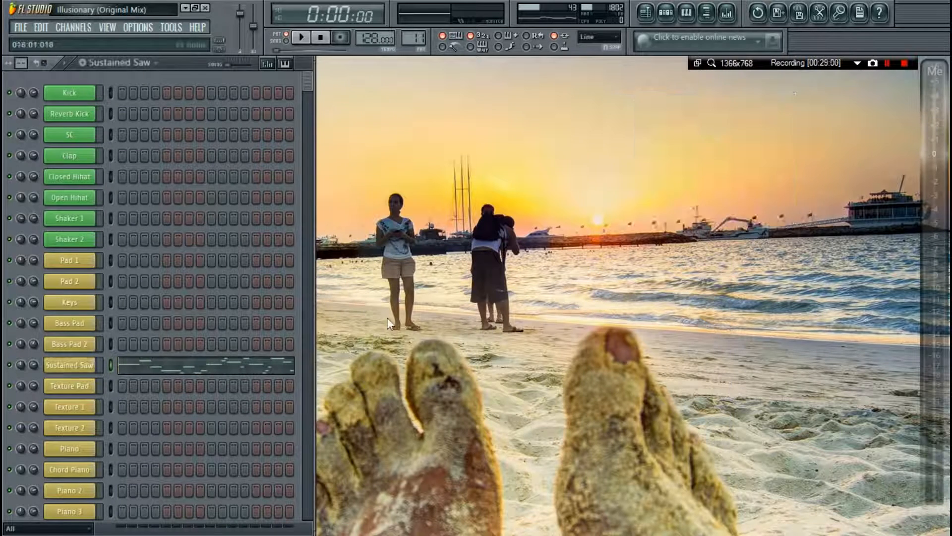
# Examine the first FabFilter Pro-Q on the Sustained Saw mixer track, bypassing and re-enabling its 10 kHz high shelf against test notes.
pyautogui.press('F9')
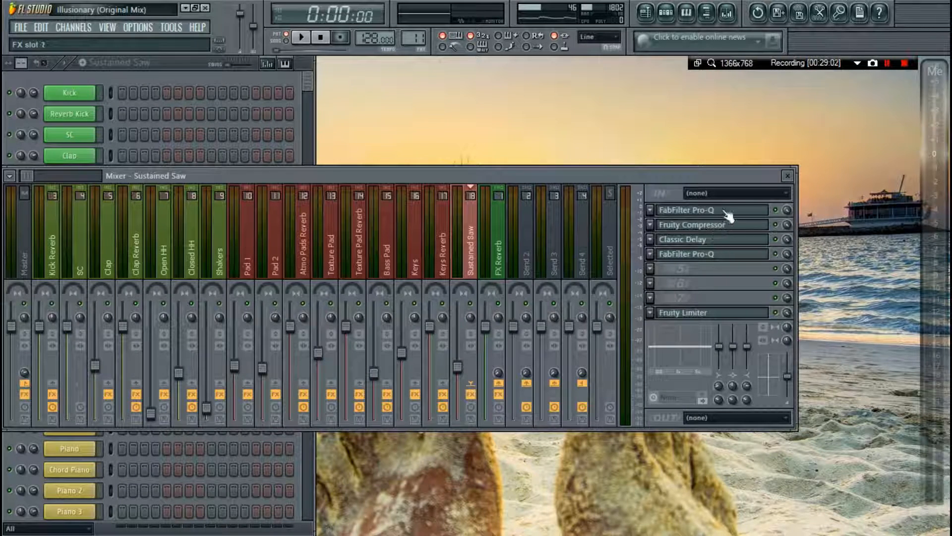
pyautogui.click(709, 212)
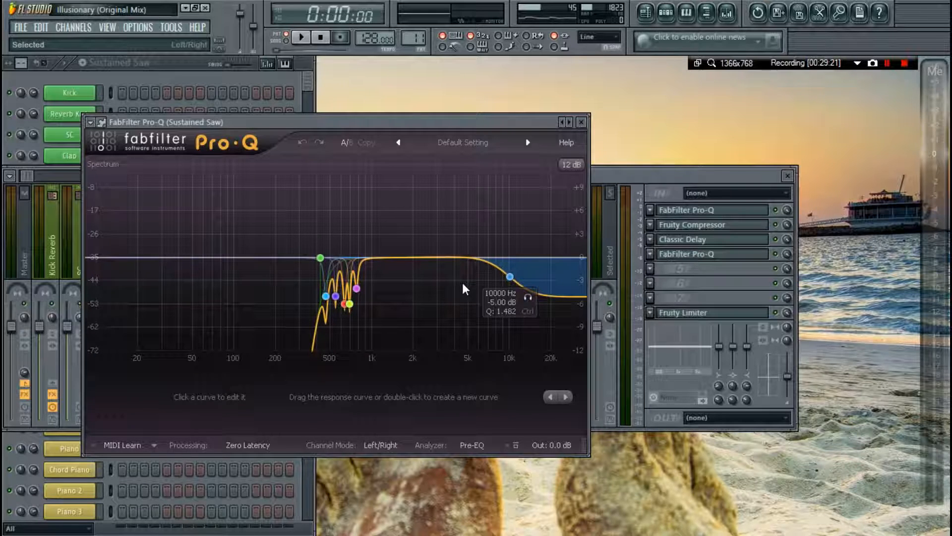
pyautogui.press('Escape')
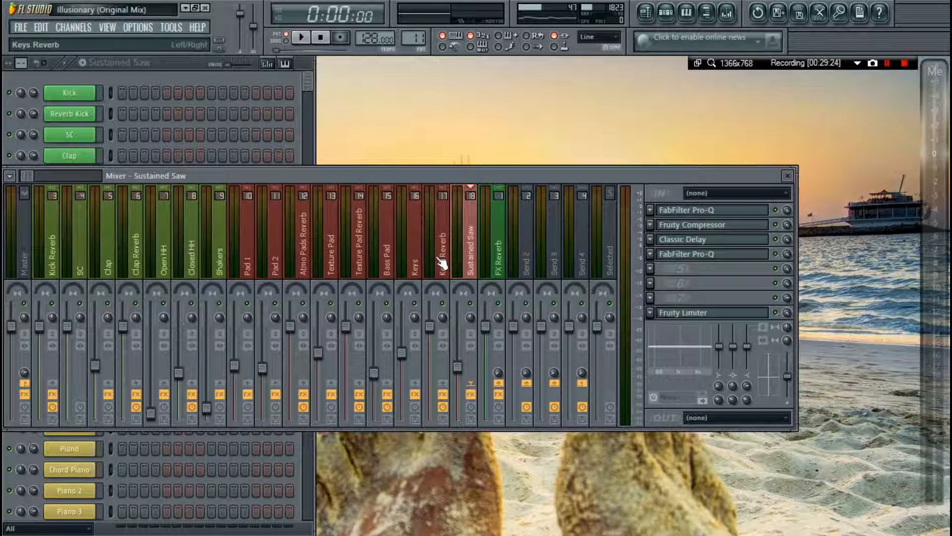
pyautogui.click(728, 212)
pyautogui.click(510, 276)
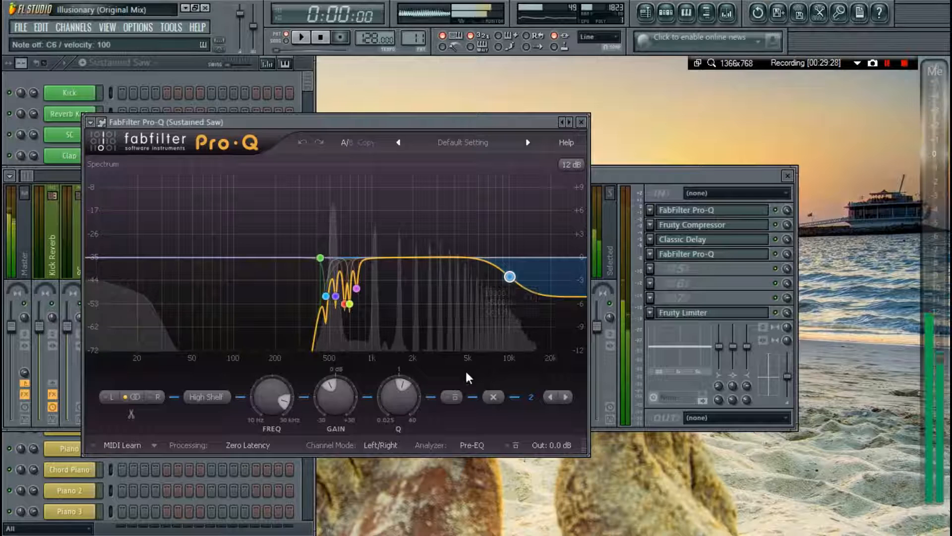
pyautogui.click(451, 398)
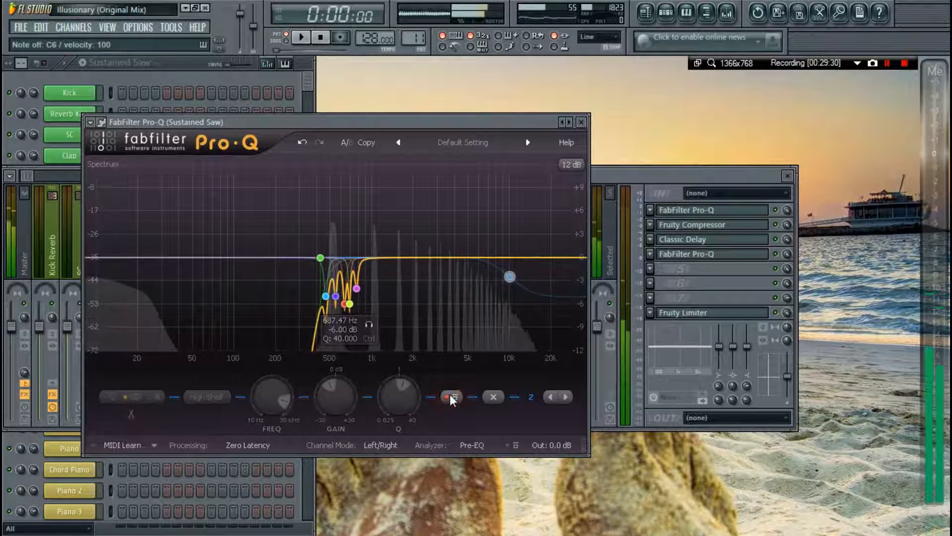
pyautogui.click(451, 397)
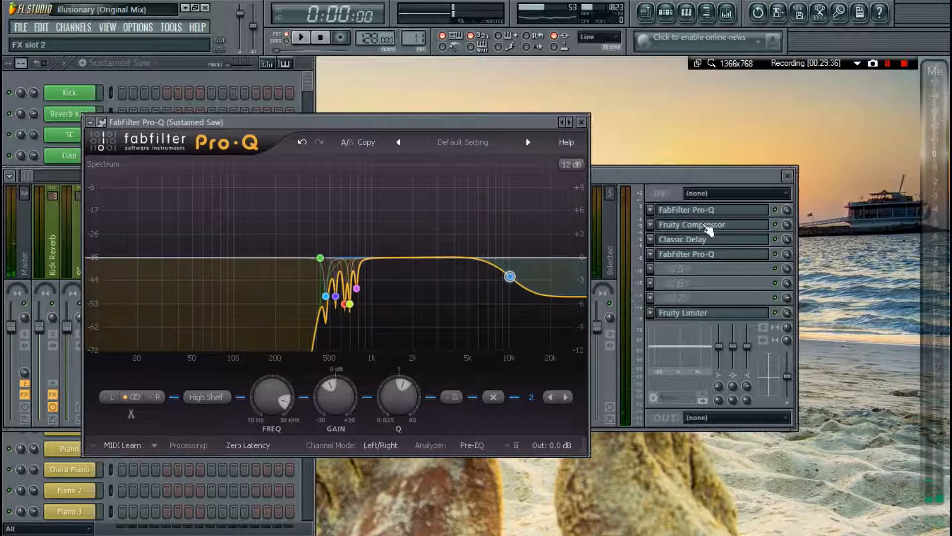
pyautogui.click(705, 226)
pyautogui.click(712, 212)
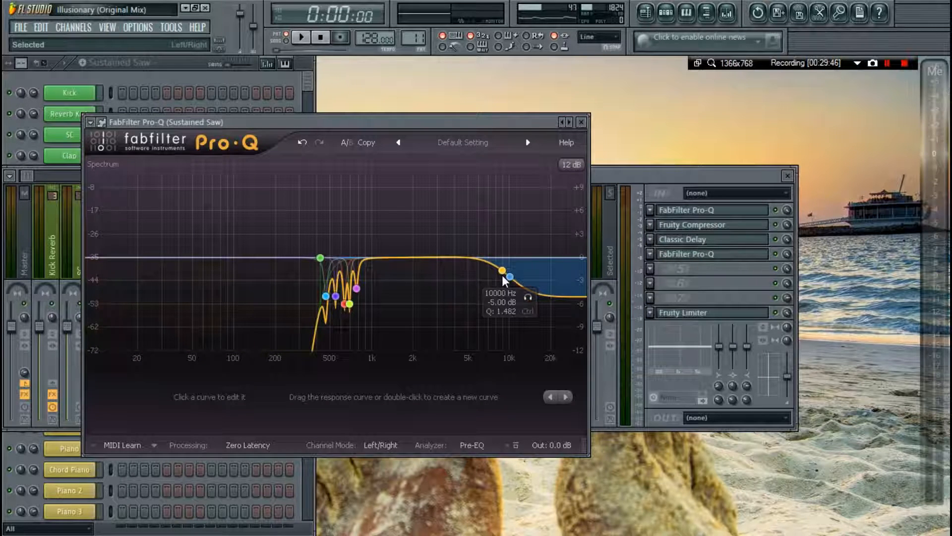
# Review the Fruity Compressor, Classic Delay, second FabFilter Pro-Q and Fruity Limiter on the Sustained Saw track, and close the mixer.
pyautogui.click(751, 224)
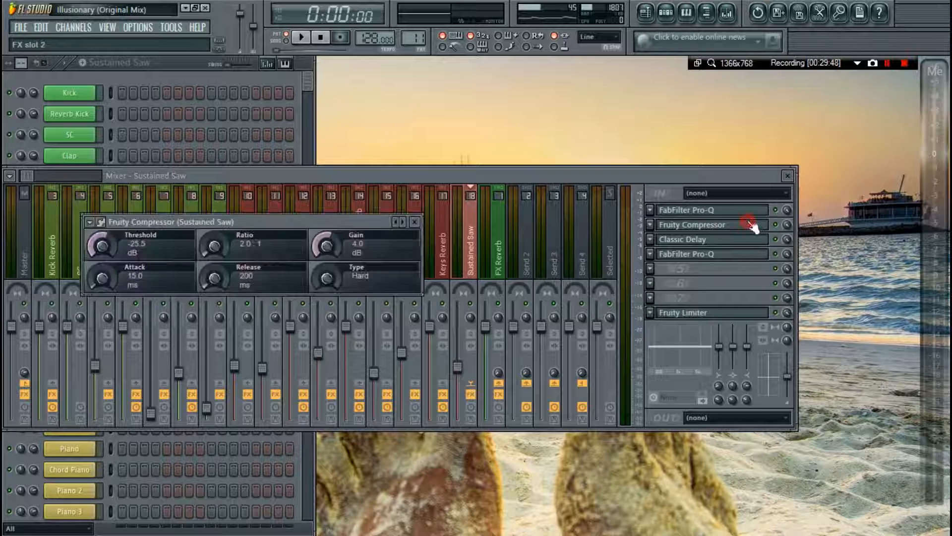
pyautogui.click(717, 241)
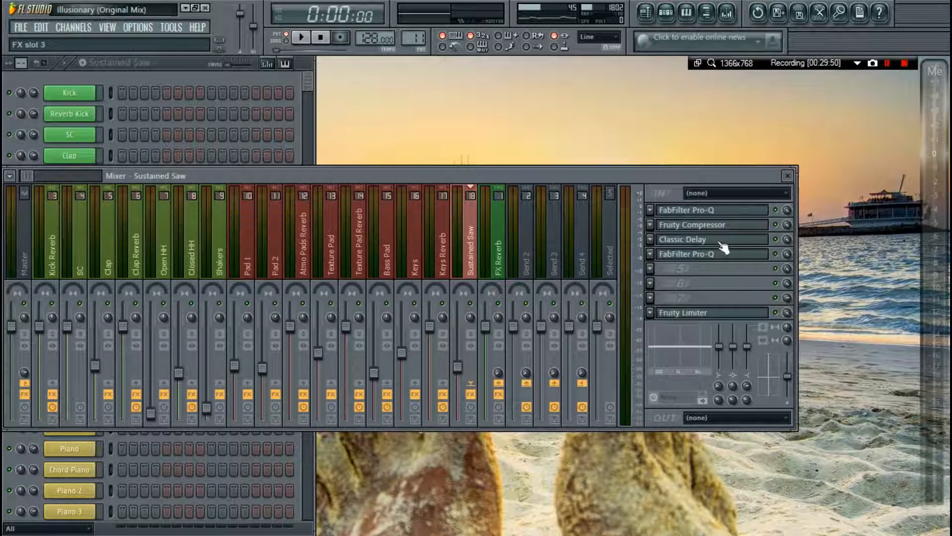
pyautogui.click(720, 243)
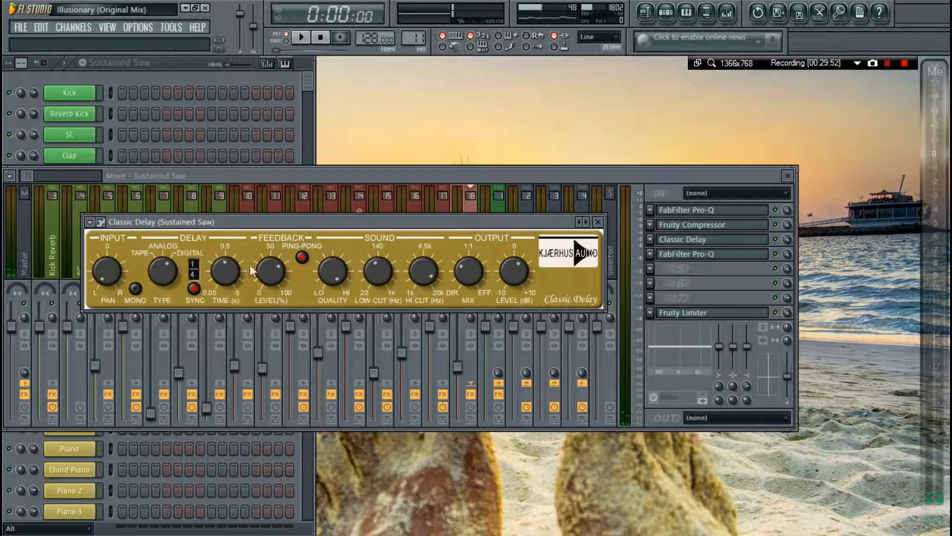
pyautogui.click(685, 254)
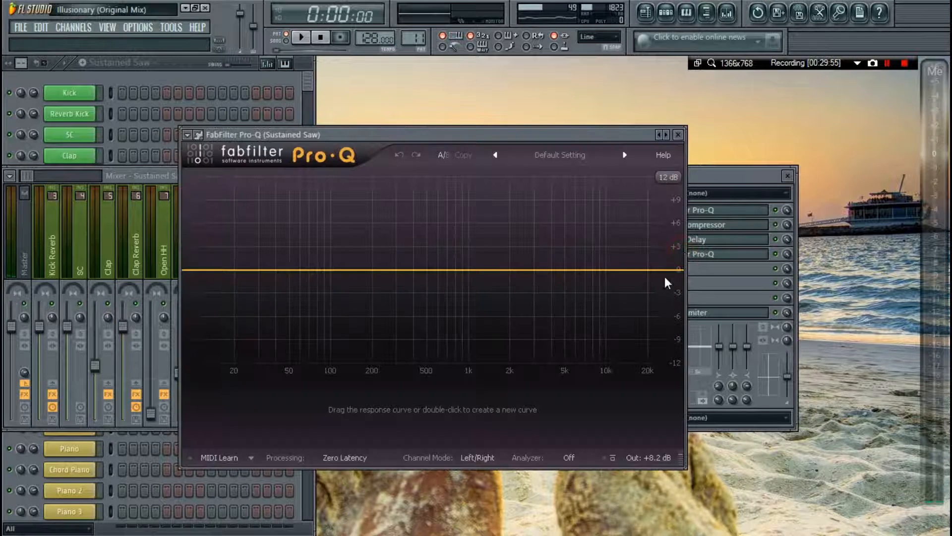
pyautogui.press('Escape')
pyautogui.click(713, 313)
pyautogui.press('Escape')
pyautogui.press('Escape')
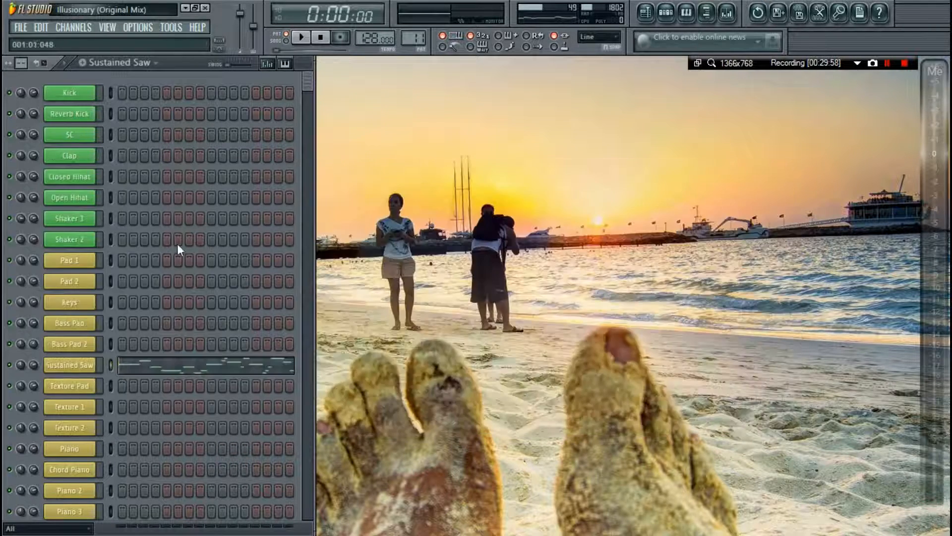
# Switch to the Texture Pad pattern, check its clips in the playlist, and compare it with the Texture Pad 2 pattern.
pyautogui.moveTo(416, 37); pyautogui.dragTo(417, 30)
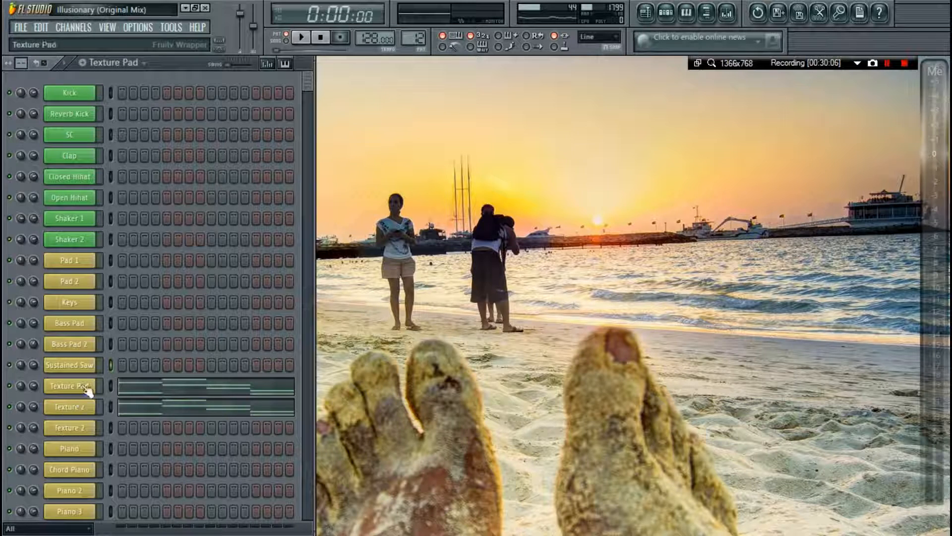
pyautogui.click(146, 390)
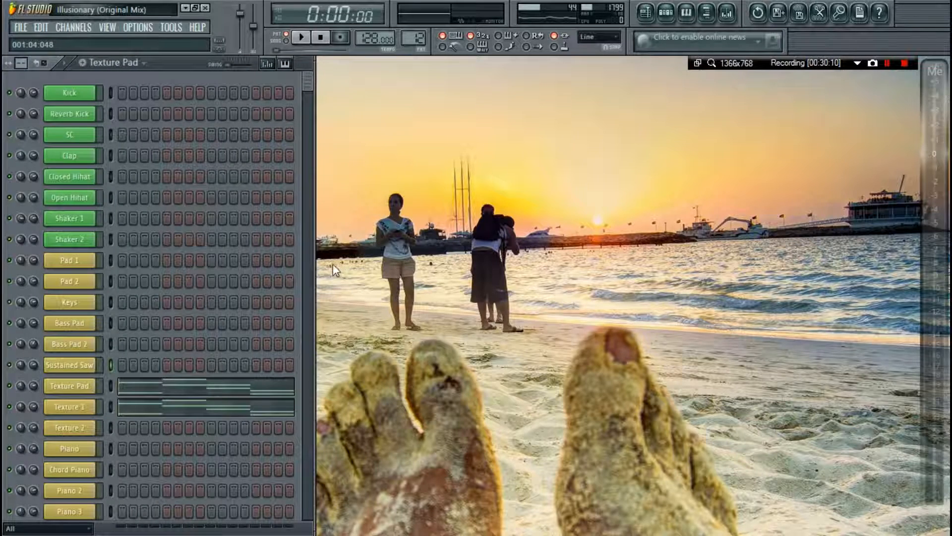
pyautogui.press('F5')
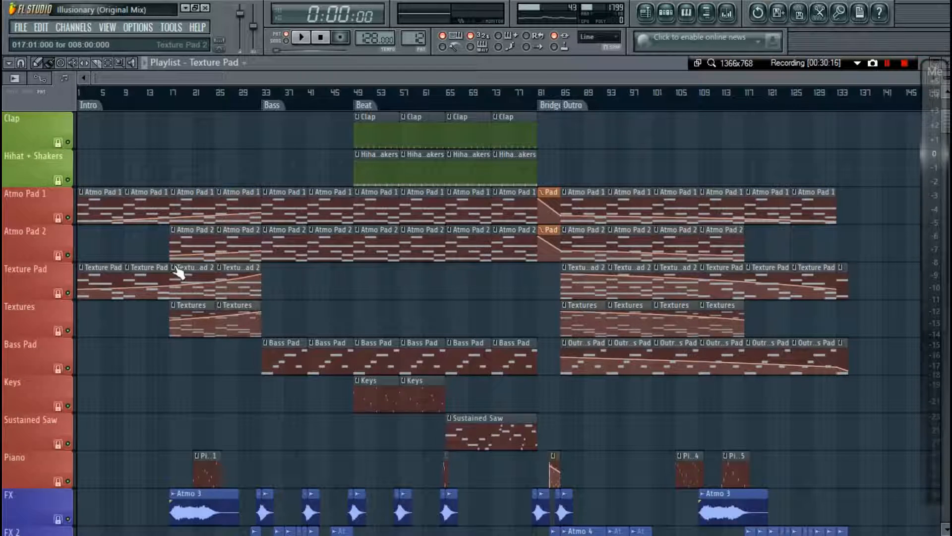
pyautogui.press('F5')
pyautogui.press('F6')
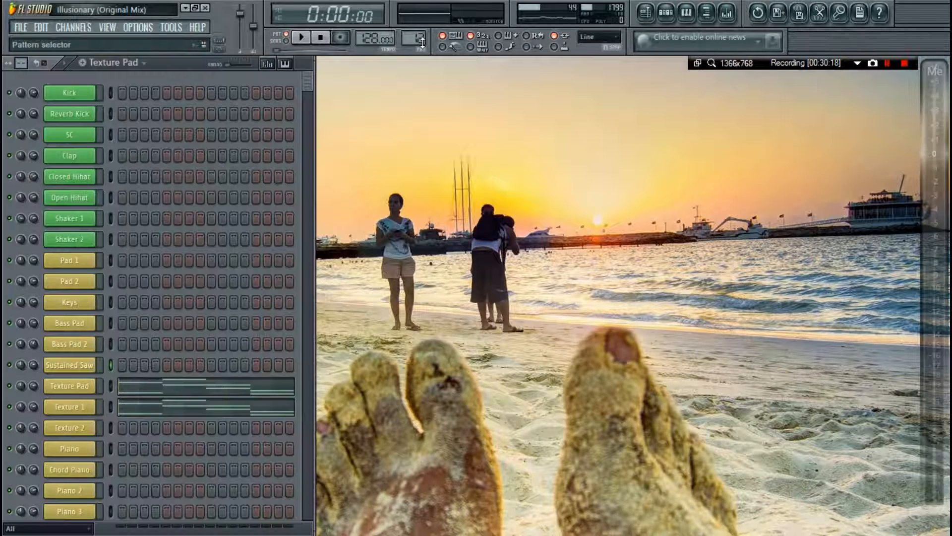
pyautogui.scroll(1, 421, 41)
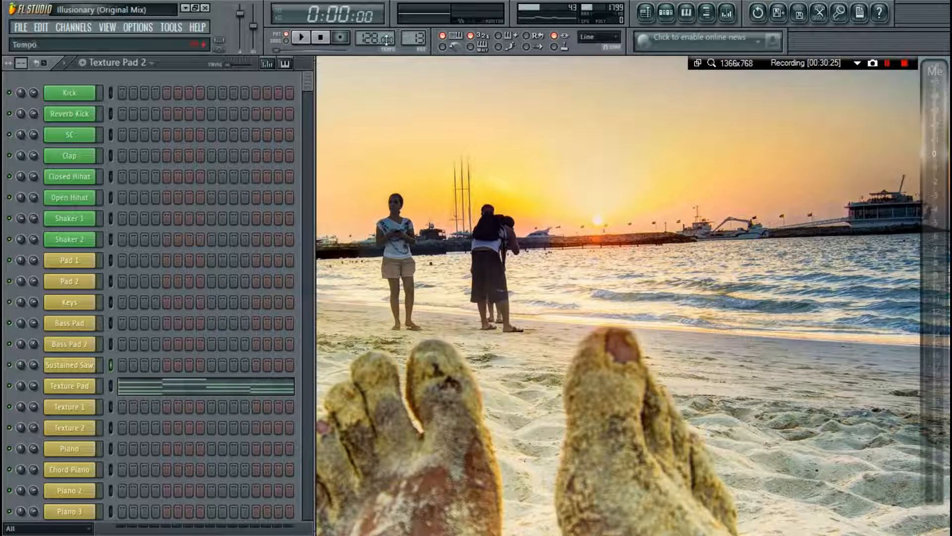
pyautogui.scroll(-1, 415, 40)
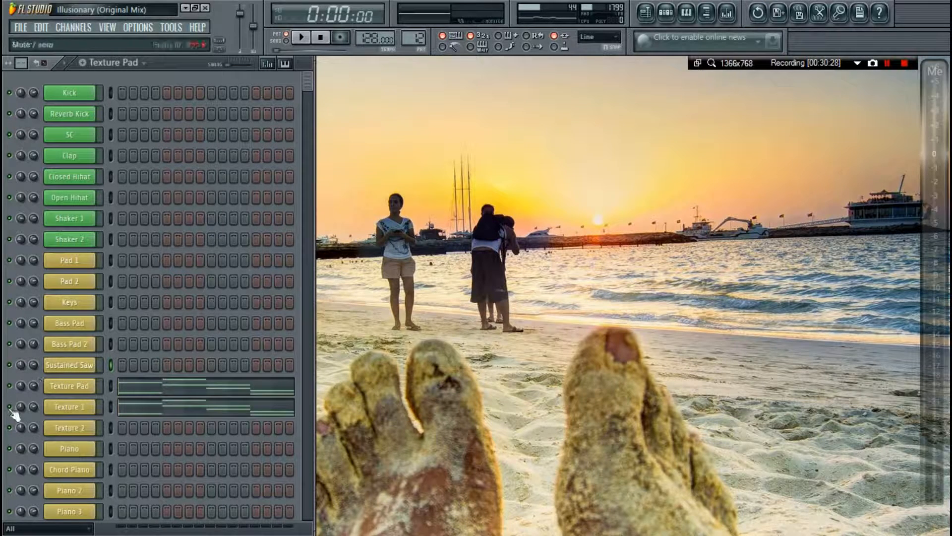
# Play the Texture Pad pattern, stop it, and inspect the Texture Pad channel's Atmosphere synth before closing the plugin.
pyautogui.press('space')
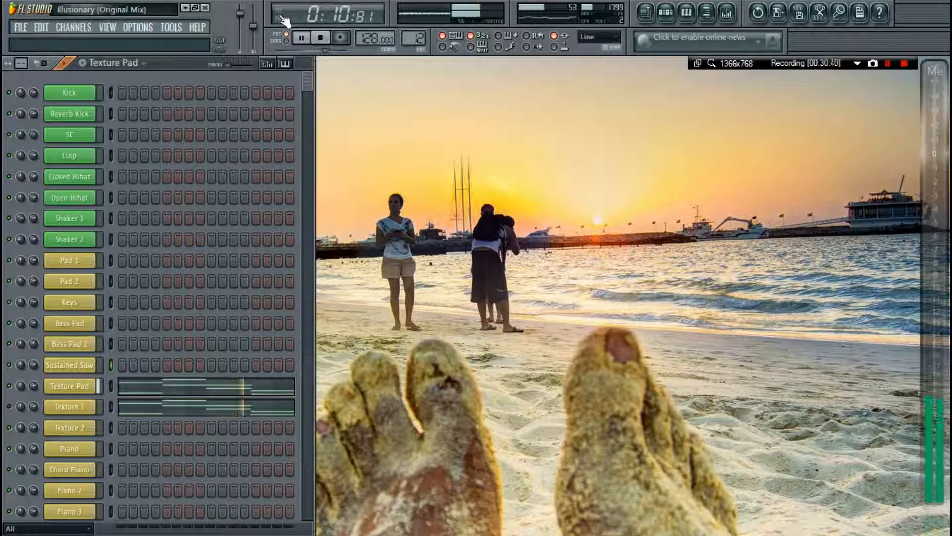
pyautogui.press('space')
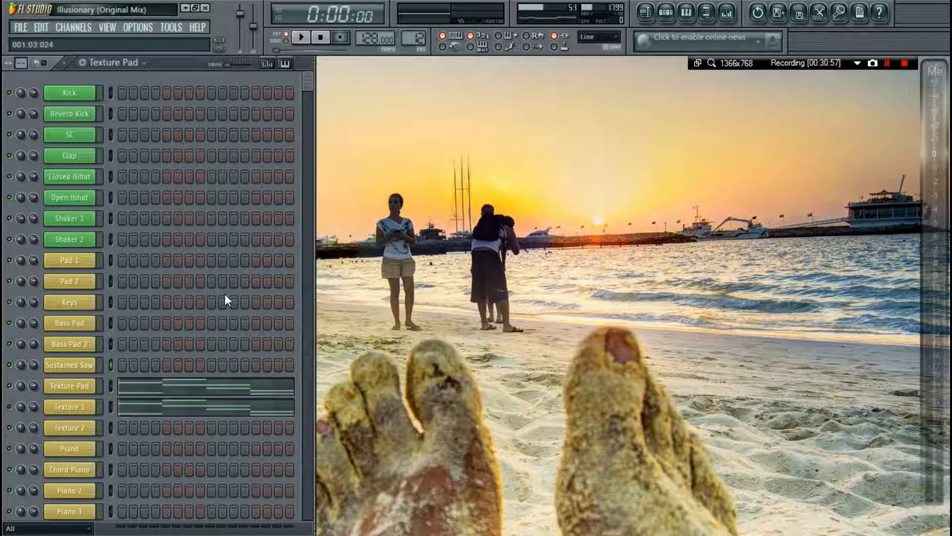
pyautogui.click(83, 391)
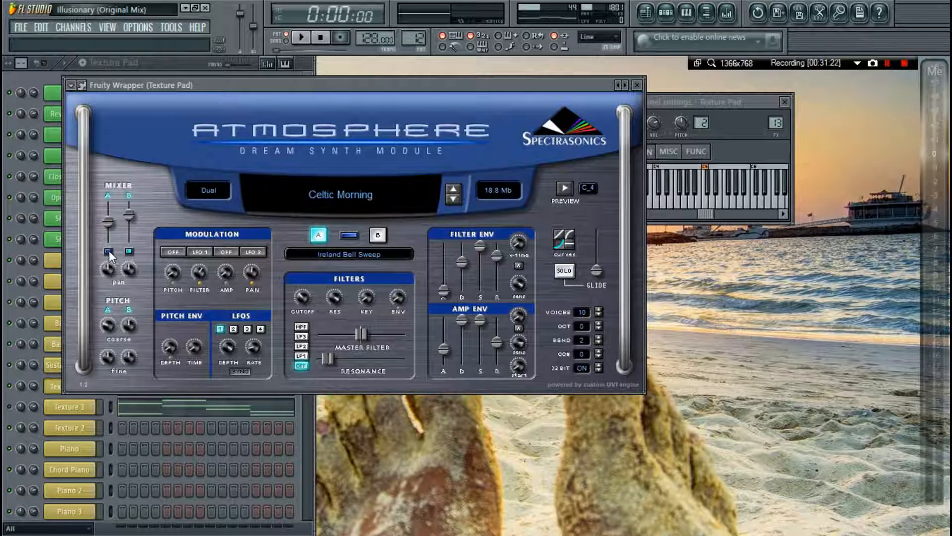
pyautogui.press('Escape')
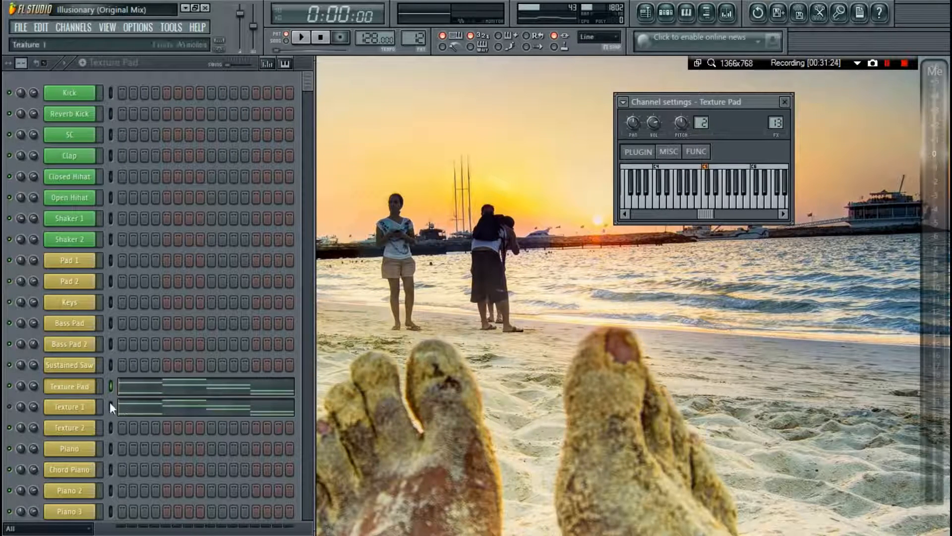
# Examine the Fruity Compressor, Classic Delay and first FabFilter Pro-Q on the Texture Pad mixer track.
pyautogui.press('F9')
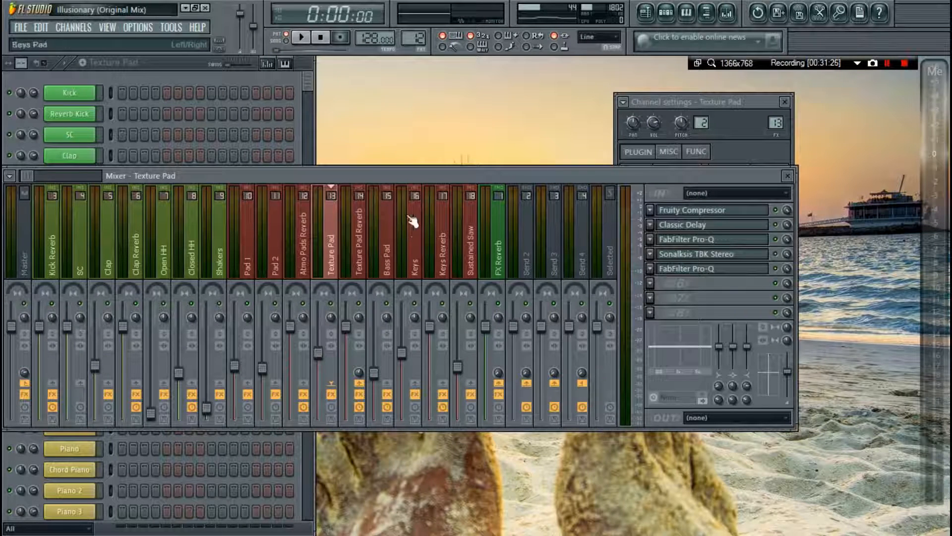
pyautogui.click(703, 211)
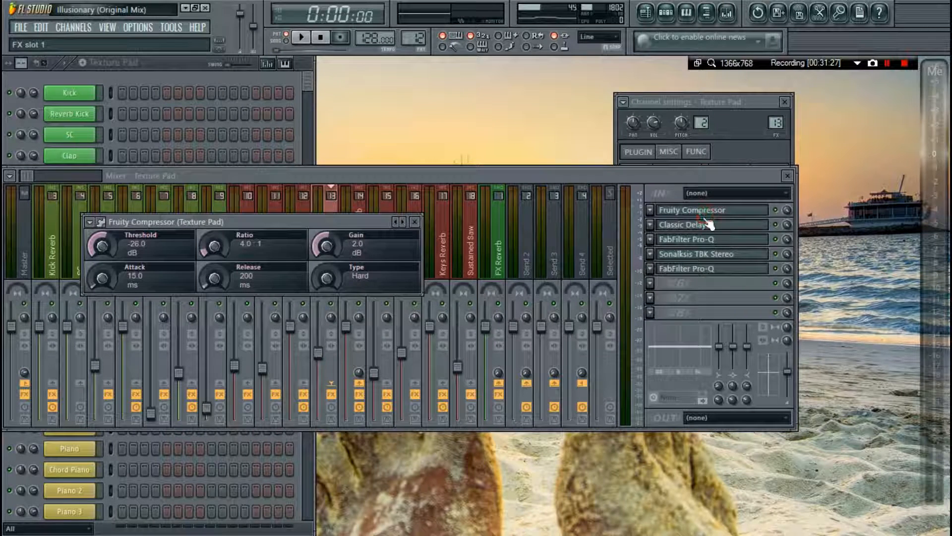
pyautogui.click(709, 225)
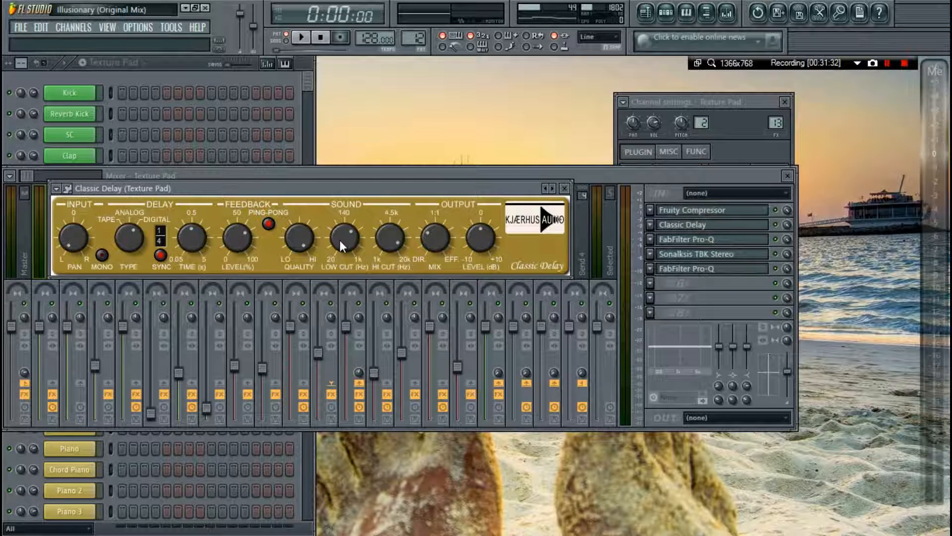
pyautogui.click(693, 240)
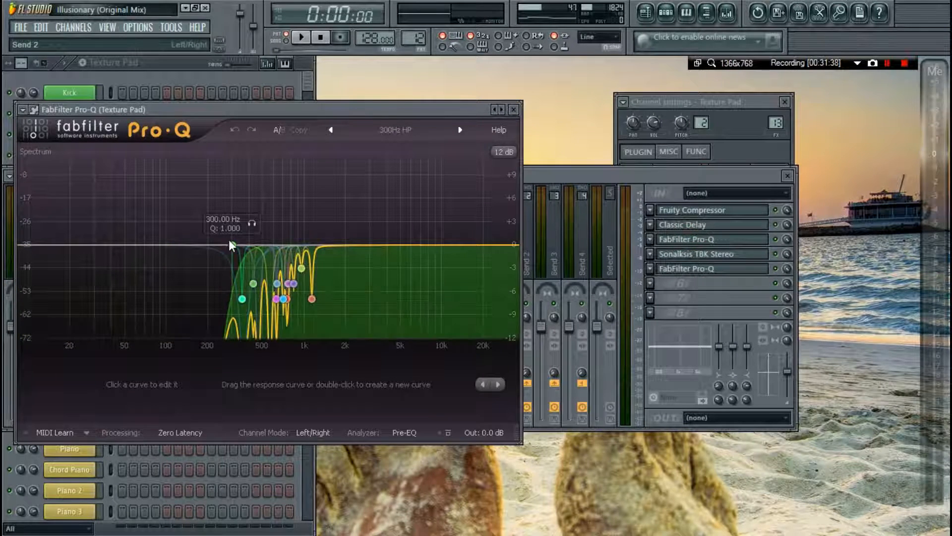
# Look at the Sonalksis TBK Stereo filter and the last FabFilter Pro-Q on the Texture Pad track, and close the mixer.
pyautogui.click(701, 253)
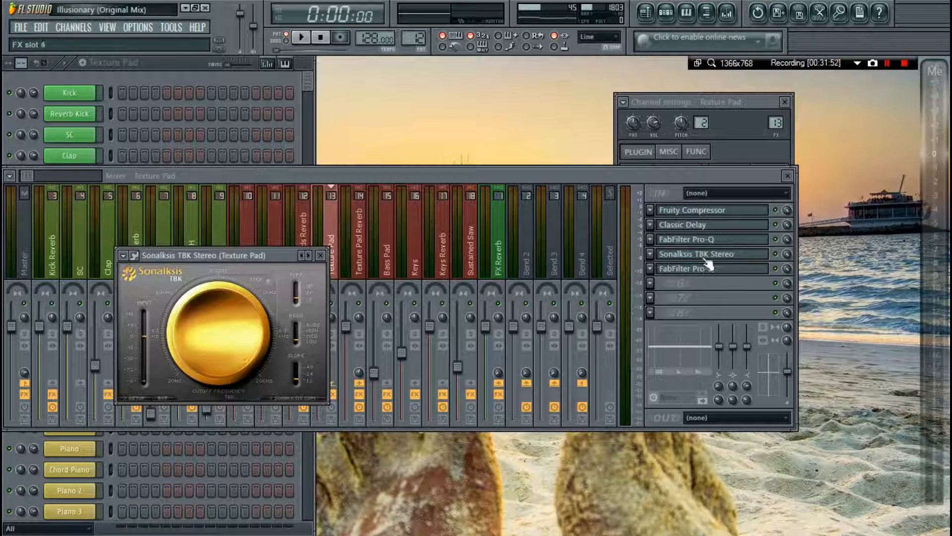
pyautogui.click(661, 259)
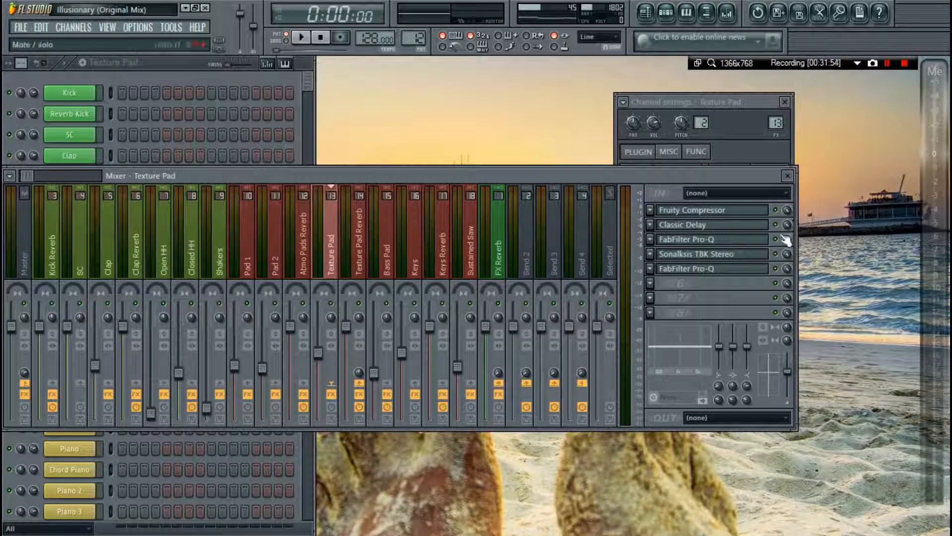
pyautogui.click(748, 271)
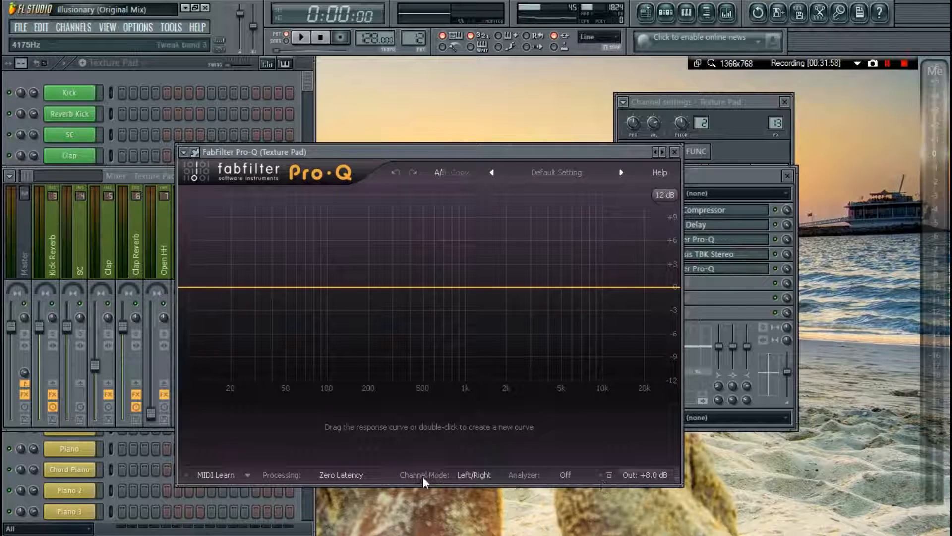
pyautogui.press('Escape')
pyautogui.press('F9')
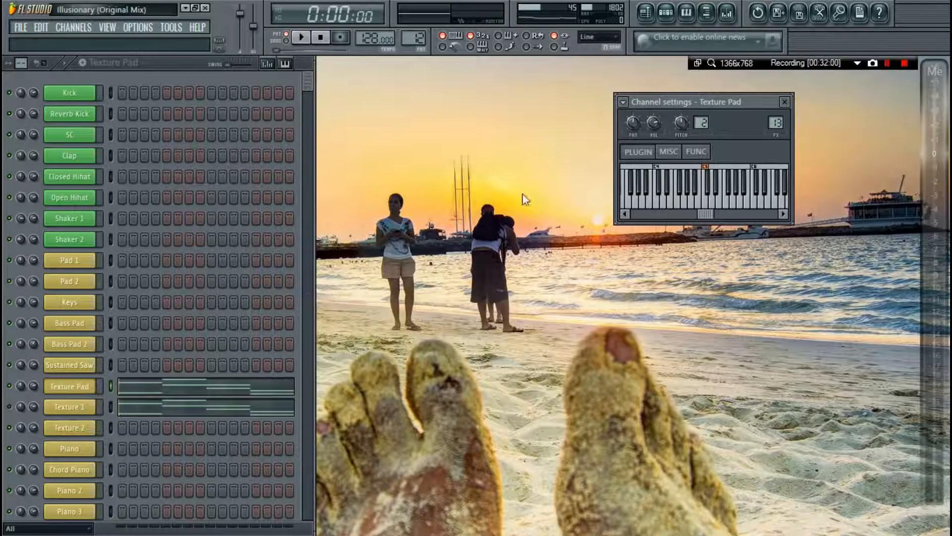
pyautogui.press('F9')
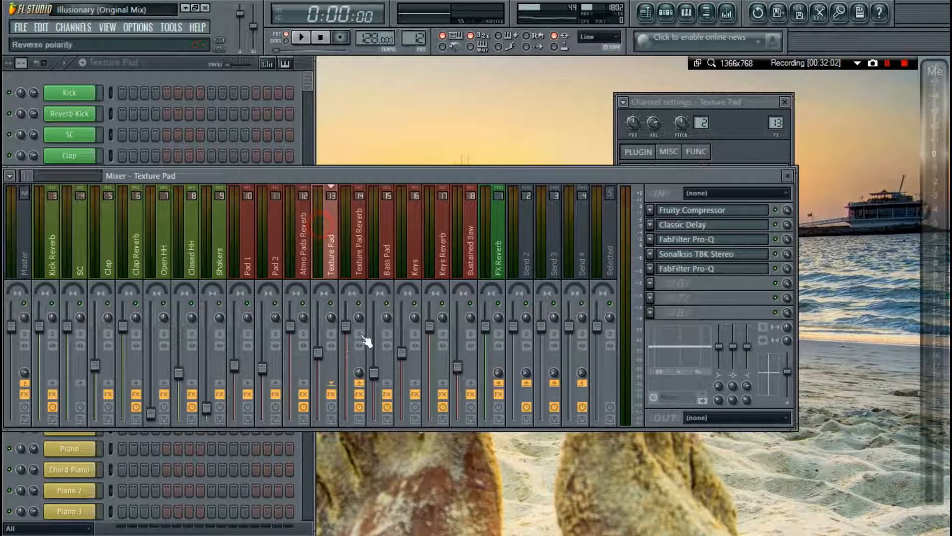
pyautogui.press('F9')
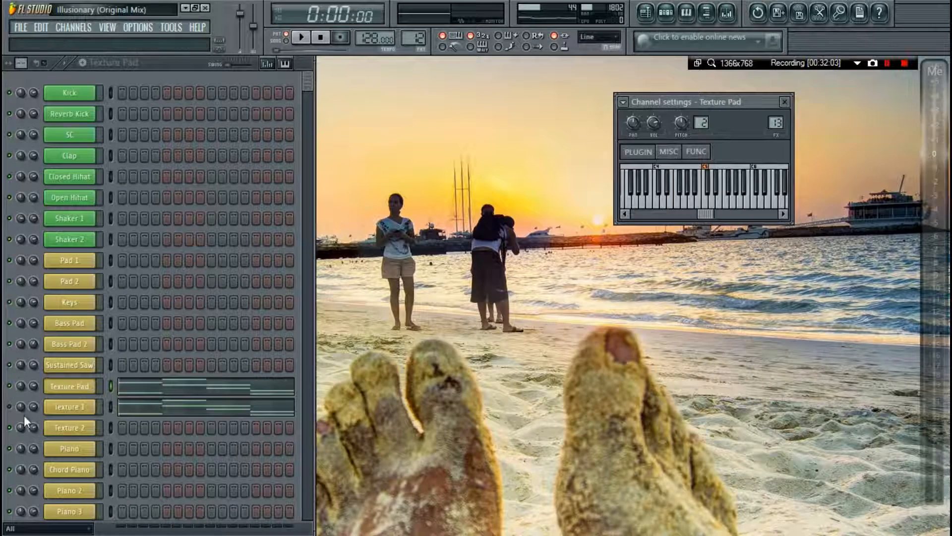
# Close the Texture Pad channel settings, play the pattern to hear the Texture 1 channel by itself, and stop playback.
pyautogui.click(784, 101)
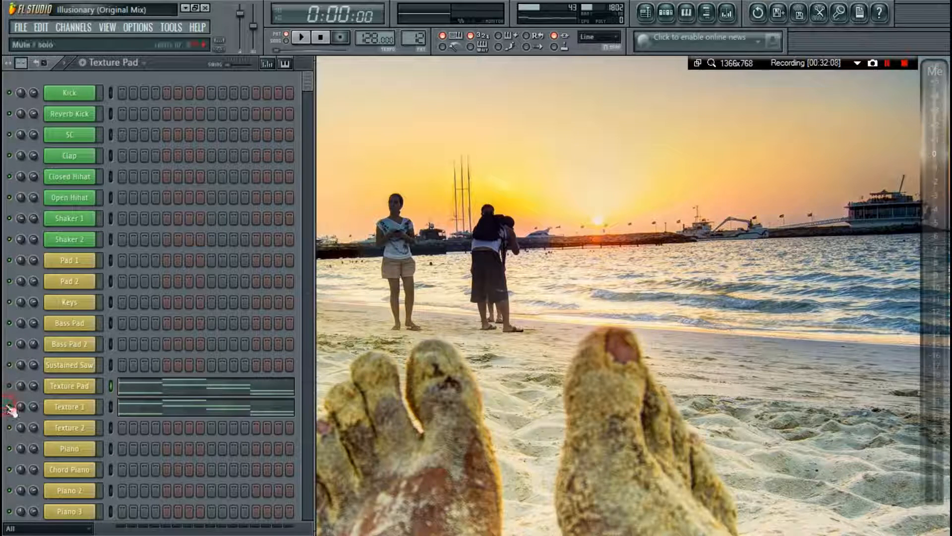
pyautogui.press('space')
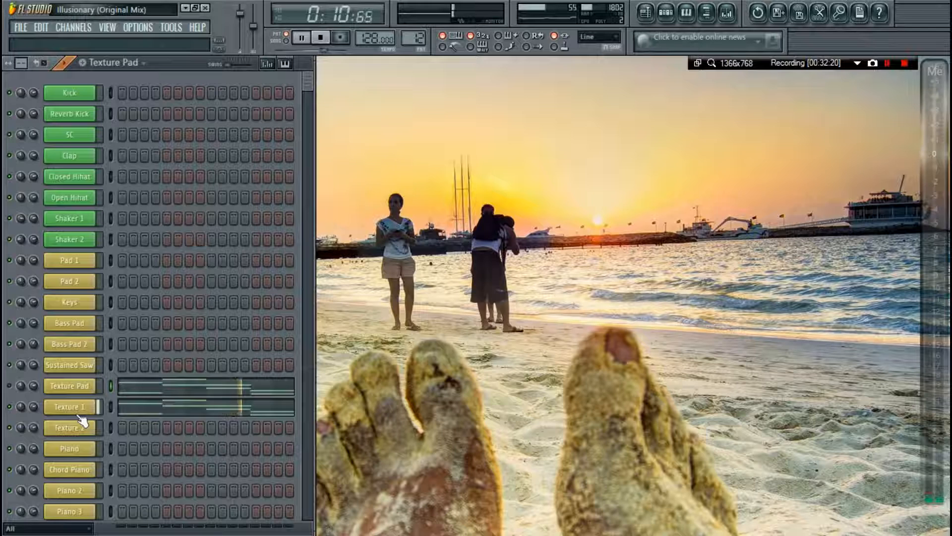
pyautogui.press('space')
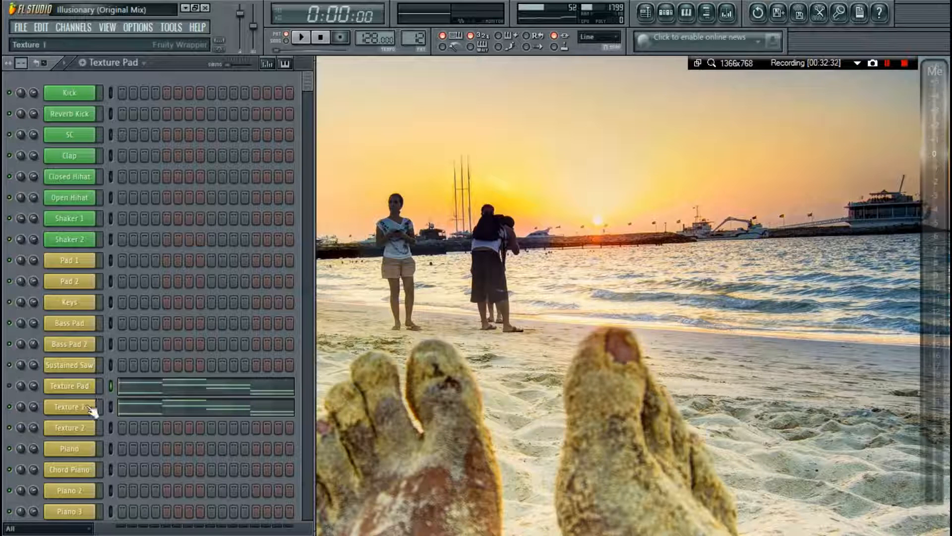
# Inspect the Texture 1 channel's Atmosphere synth and its Ambient, Breathing Air patch category, and close the plugin.
pyautogui.click(91, 409)
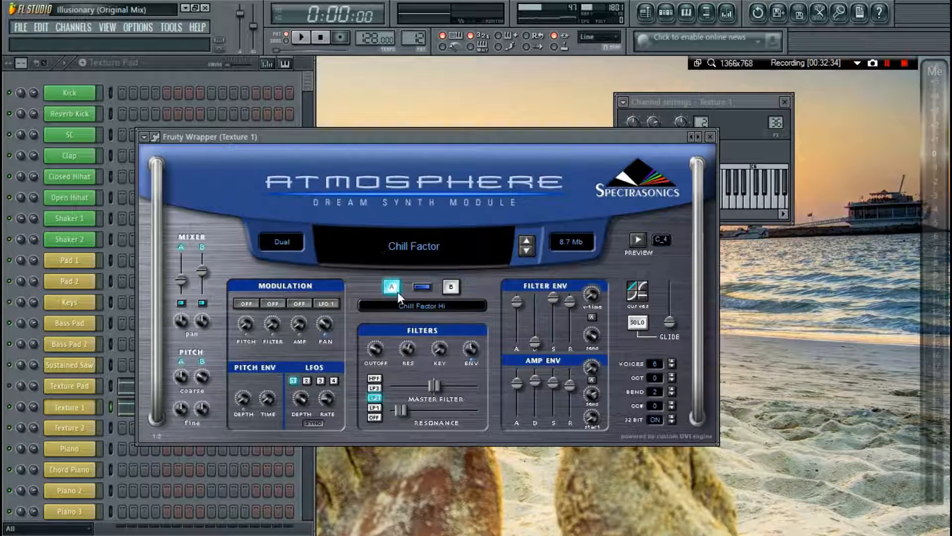
pyautogui.click(463, 242)
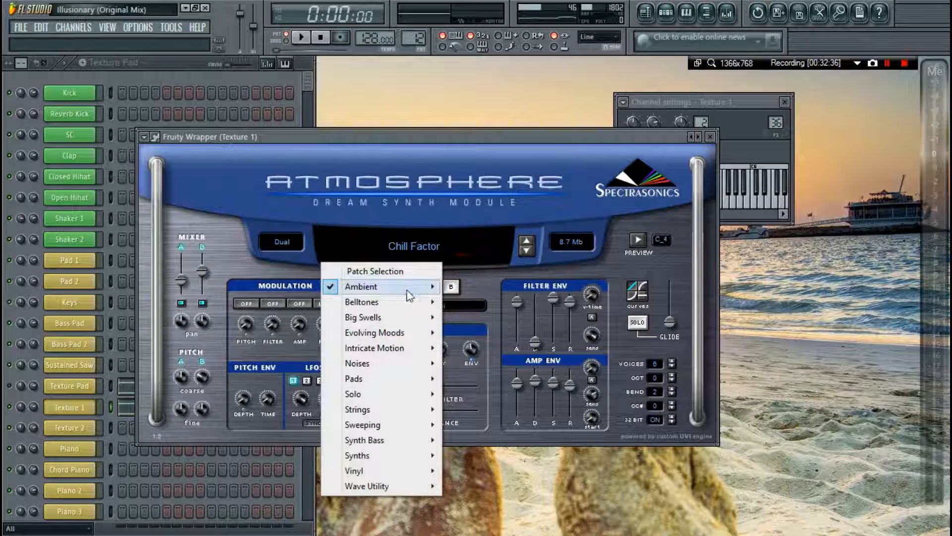
pyautogui.moveTo(407, 288)
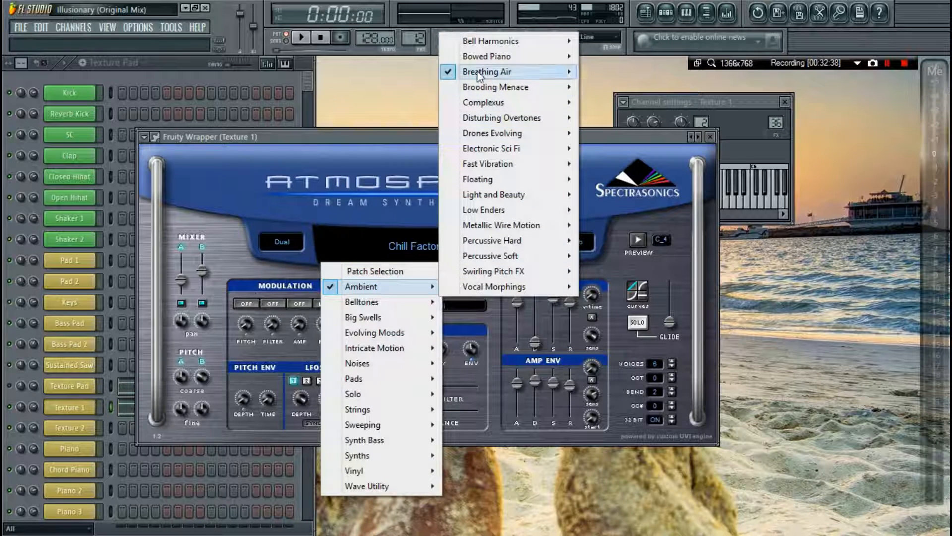
pyautogui.click(386, 141)
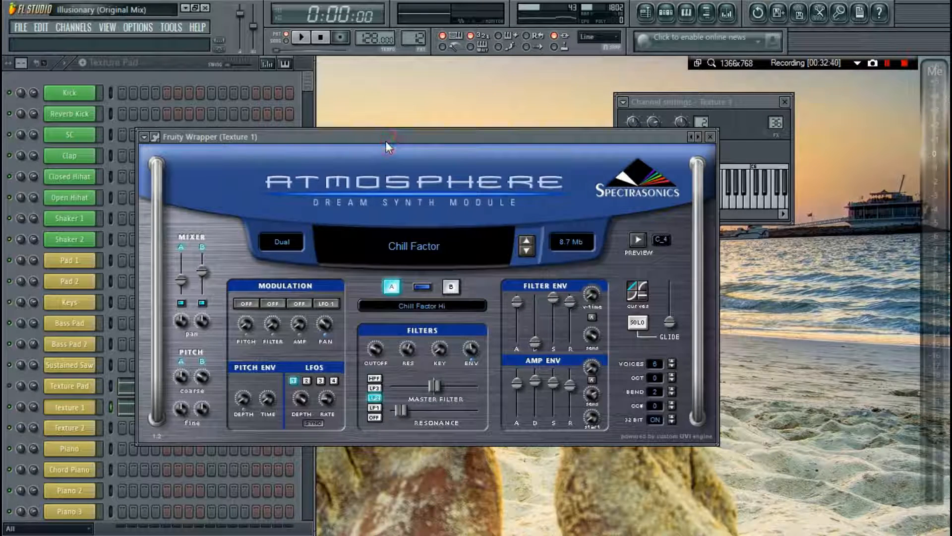
pyautogui.press('Escape')
pyautogui.press('Escape')
# Look at the mixer tracks of the Texture 1 and Texture Pad channels, and close the Texture Pad synth.
pyautogui.press('F9')
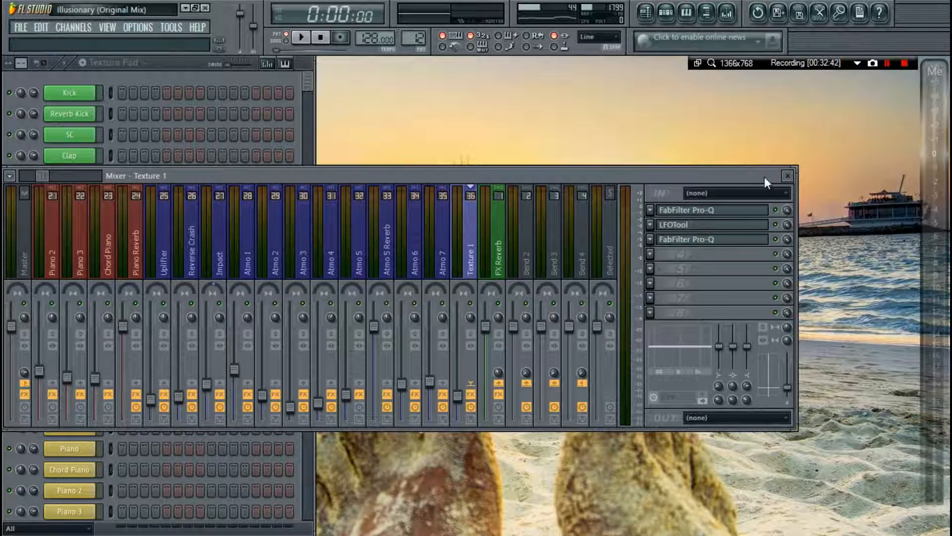
pyautogui.press('F9')
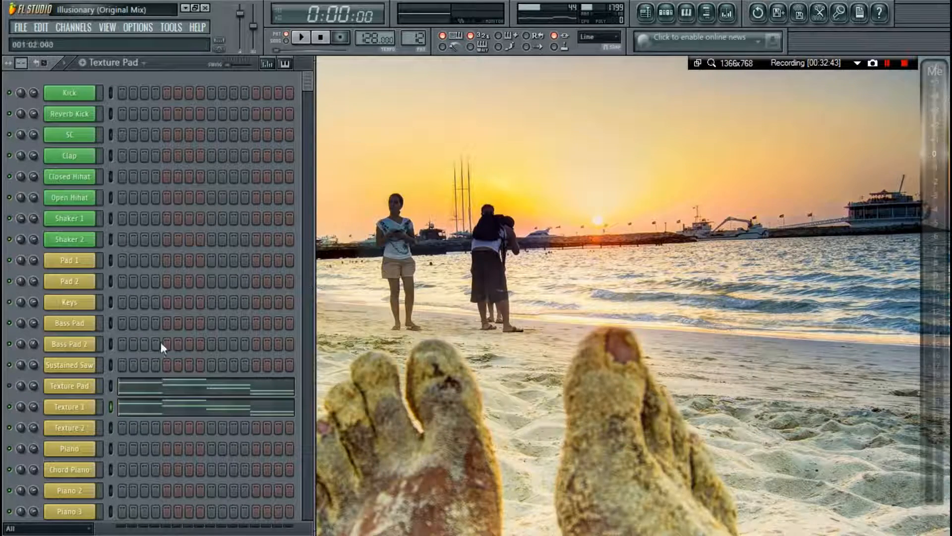
pyautogui.click(64, 392)
pyautogui.press('F9')
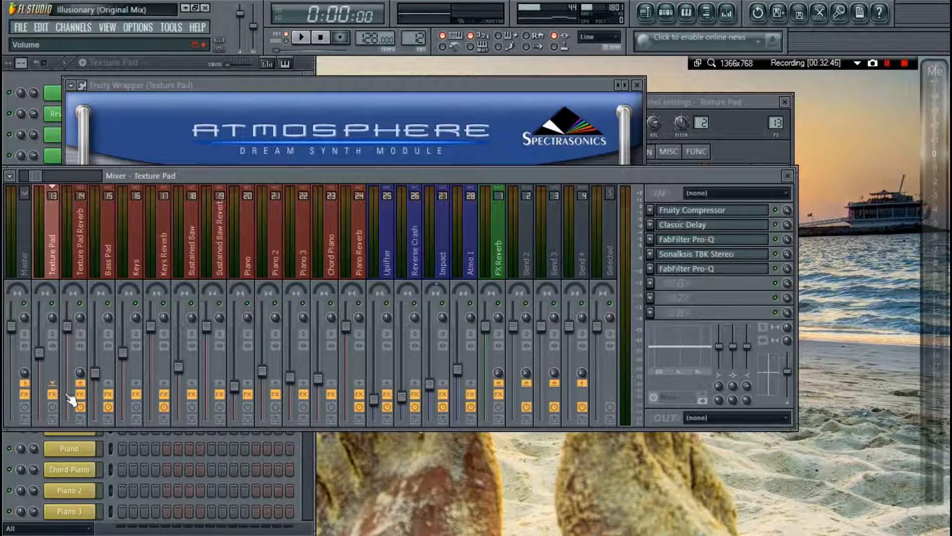
pyautogui.press('F9')
pyautogui.click(67, 391)
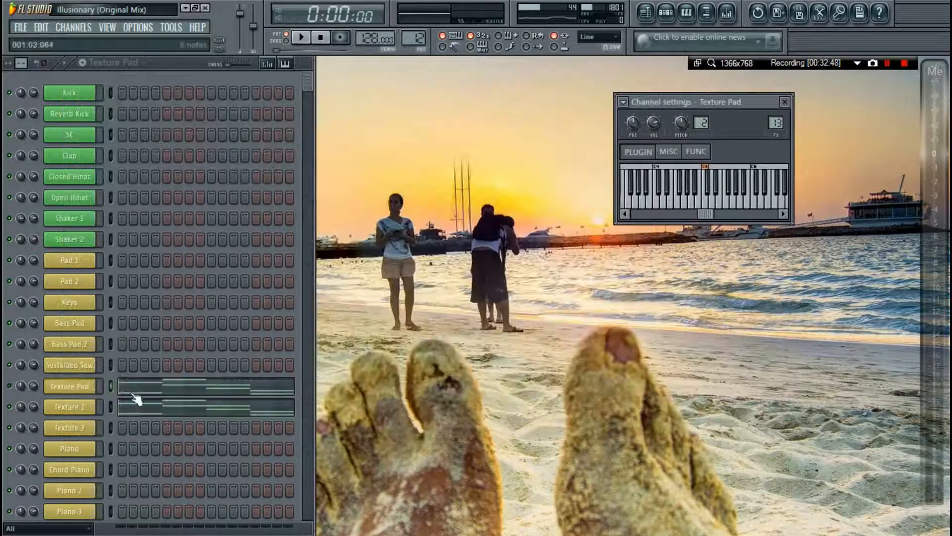
# Examine the LFOTool and the first FabFilter Pro-Q on the Texture 1 mixer track, and close the mixer.
pyautogui.click(68, 407)
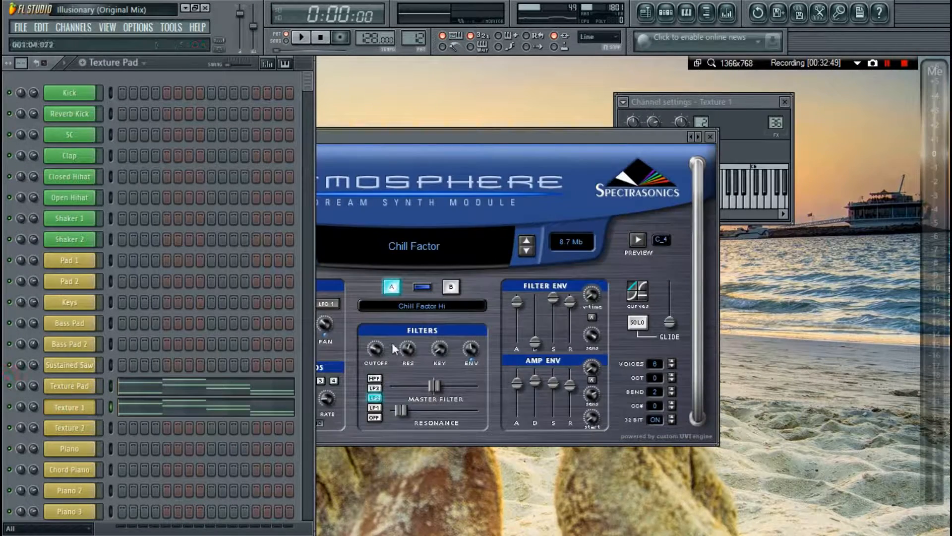
pyautogui.press('F9')
pyautogui.click(694, 226)
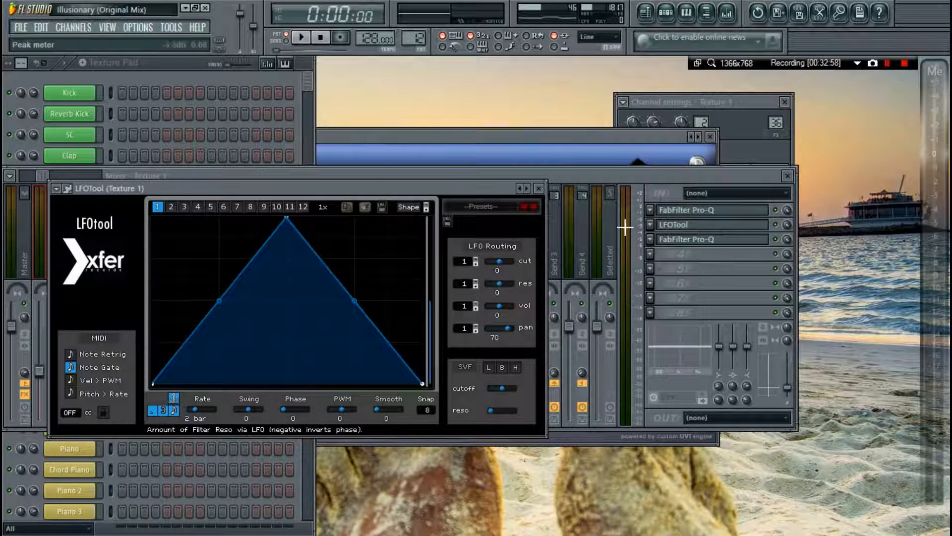
pyautogui.click(684, 210)
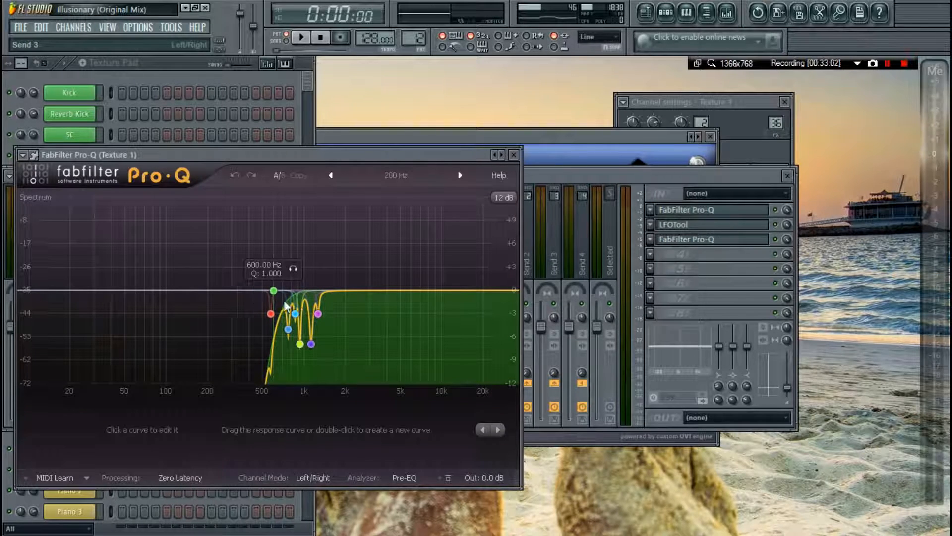
pyautogui.press('Escape')
pyautogui.press('Escape')
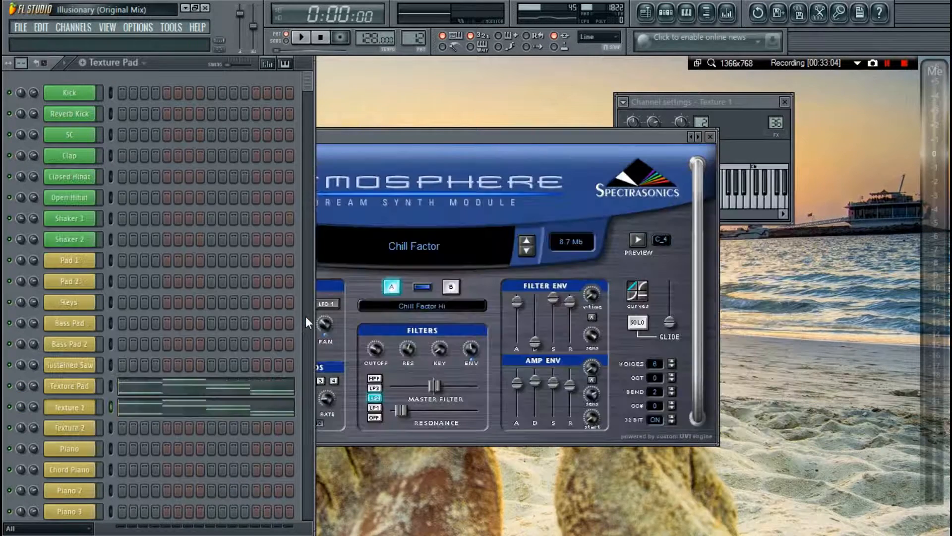
# Revisit the Texture Pad channel's Atmosphere synth and mixer track, and close its plugin and channel settings.
pyautogui.click(80, 386)
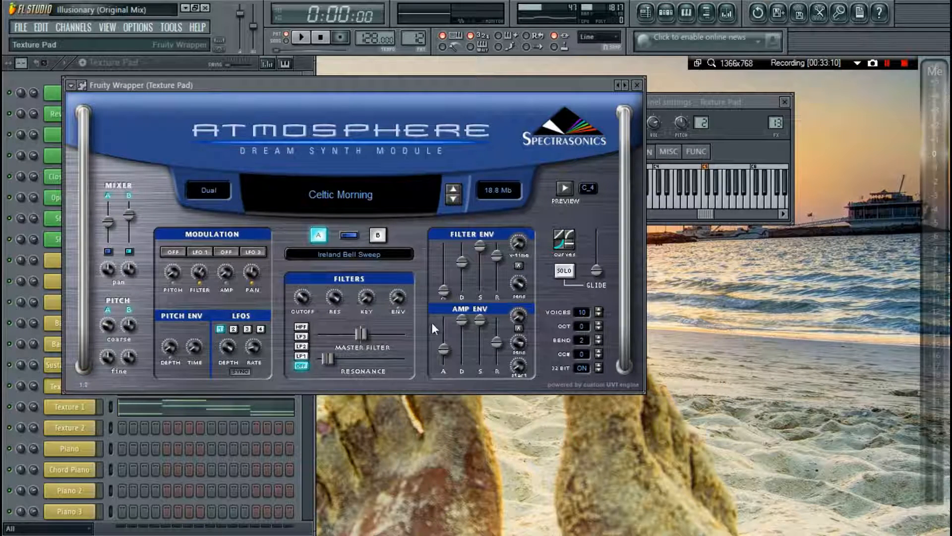
pyautogui.press('F9')
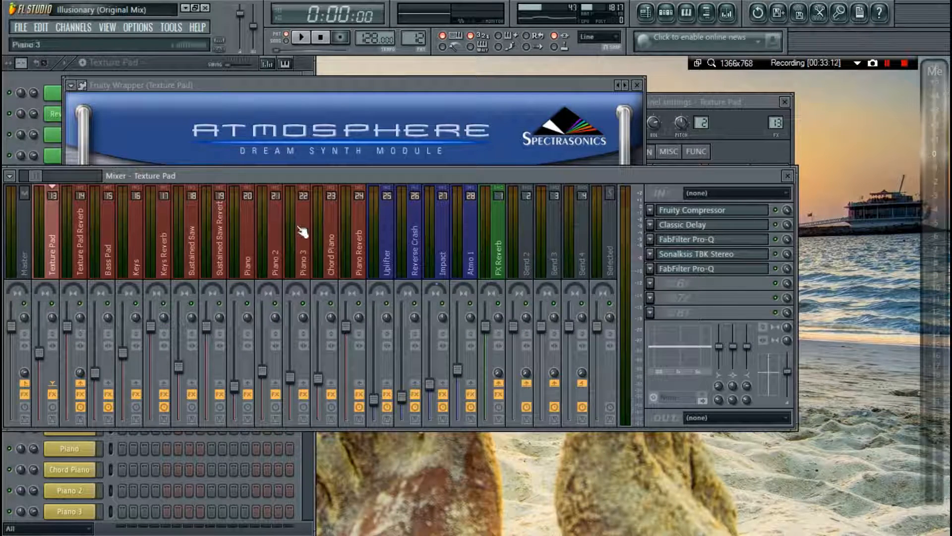
pyautogui.press('F9')
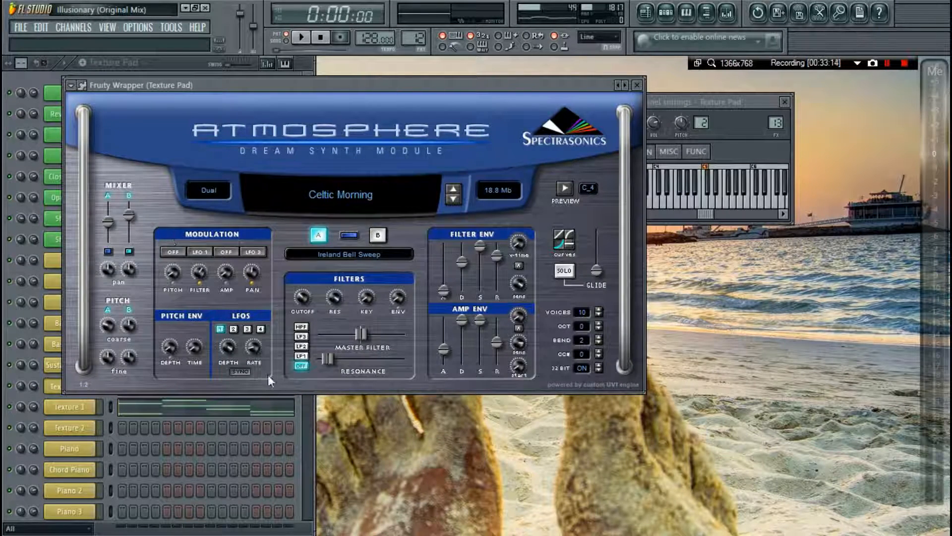
pyautogui.click(637, 85)
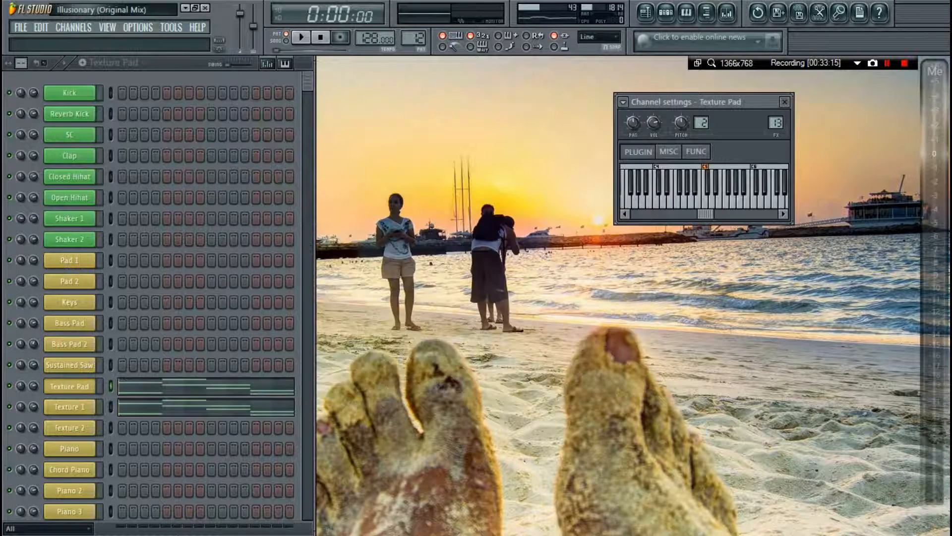
pyautogui.click(785, 102)
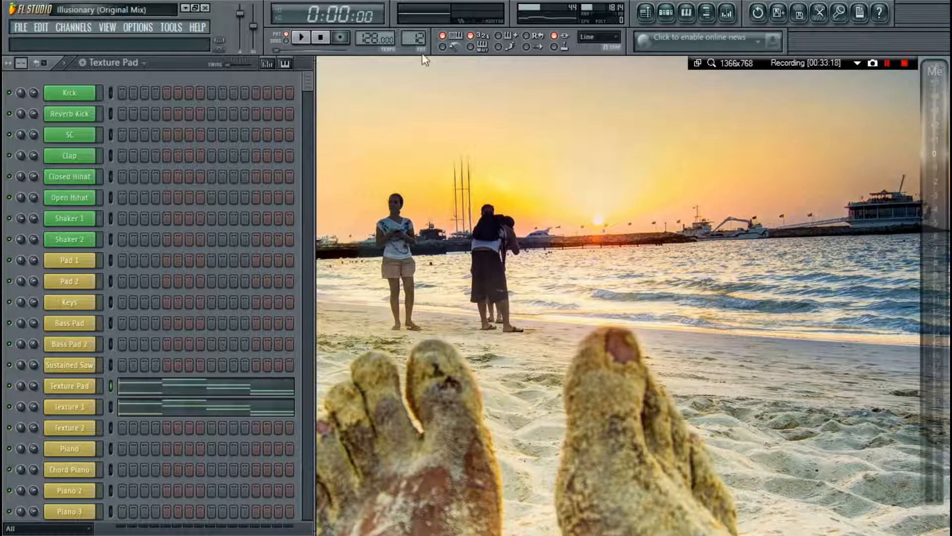
# Examine the ArtsAcoustic Reverb and FabFilter Pro-Q on the Texture Pad Reverb mixer track, and close the mixer.
pyautogui.press('F9')
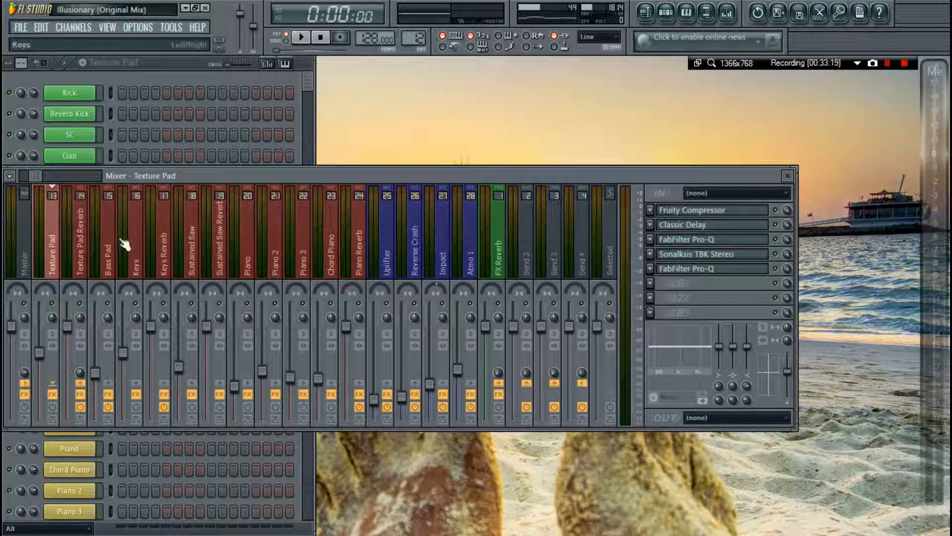
pyautogui.click(81, 239)
pyautogui.click(710, 210)
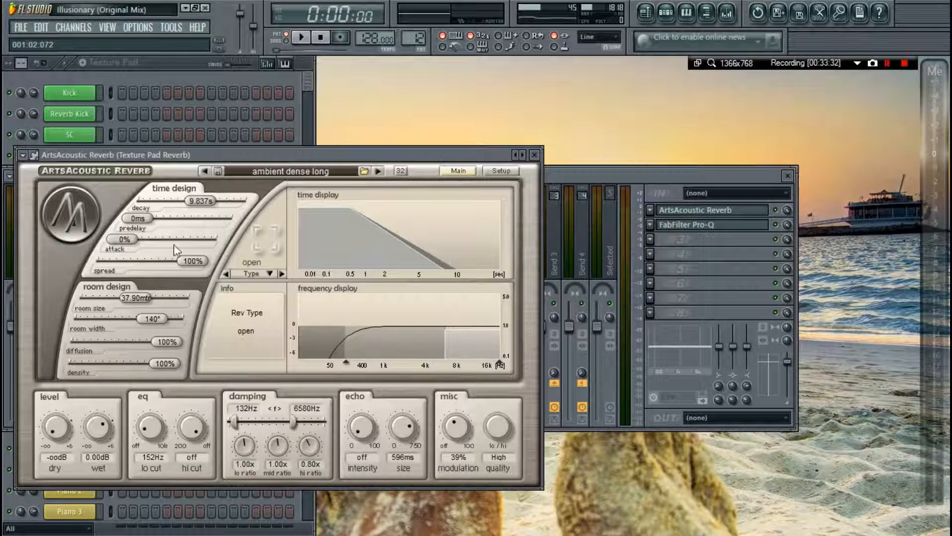
pyautogui.click(714, 224)
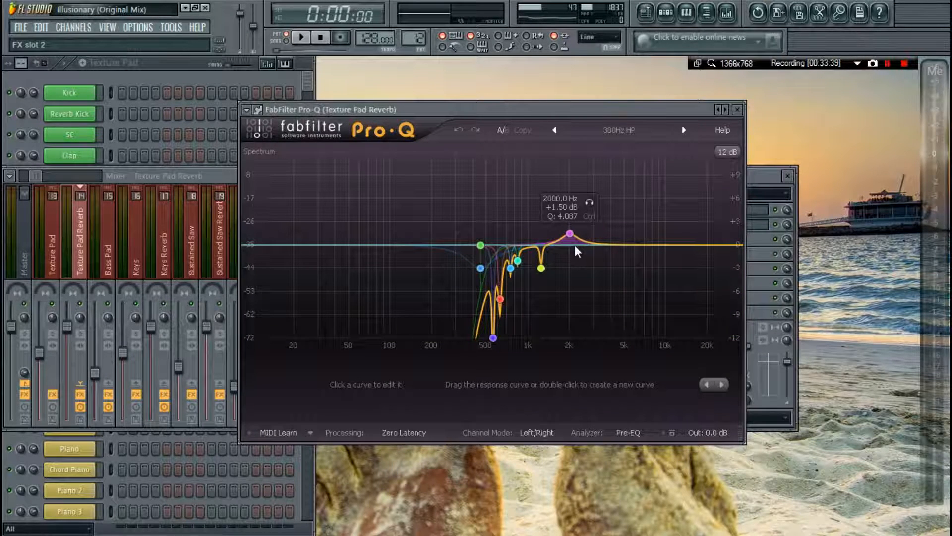
pyautogui.press('Escape')
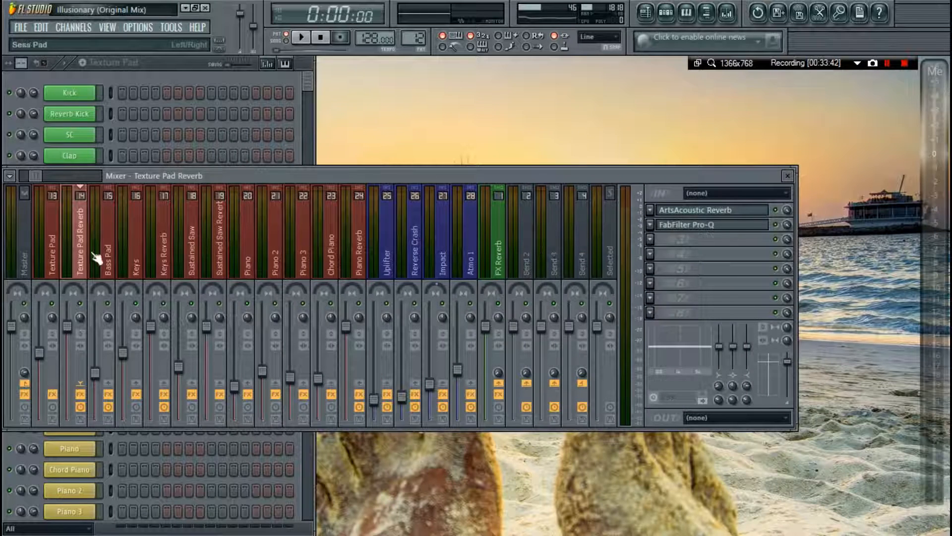
pyautogui.press('Escape')
pyautogui.press('F9')
pyautogui.press('Escape')
pyautogui.press('Escape')
# Check the arrangement in the playlist, and play the Texture Pad 2 pattern before stopping playback.
pyautogui.press('F5')
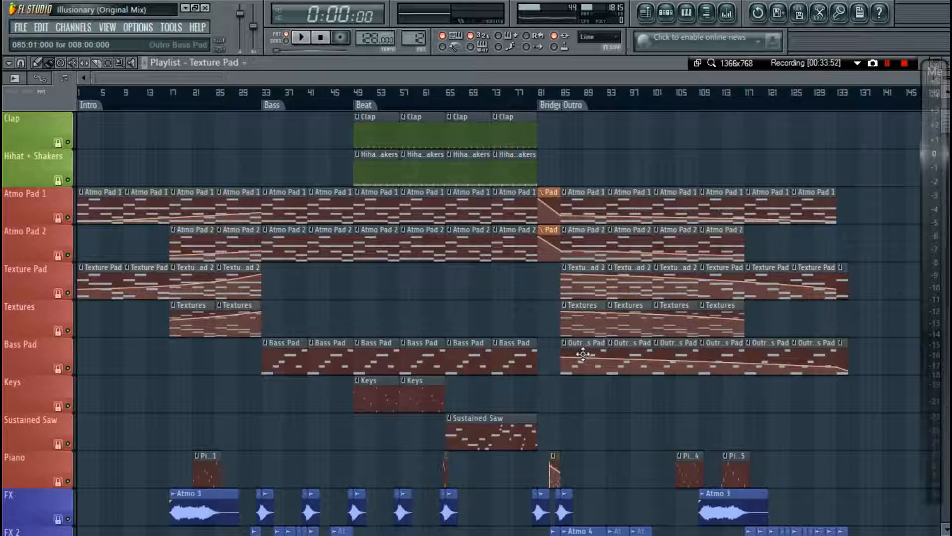
pyautogui.press('Escape')
pyautogui.press('F6')
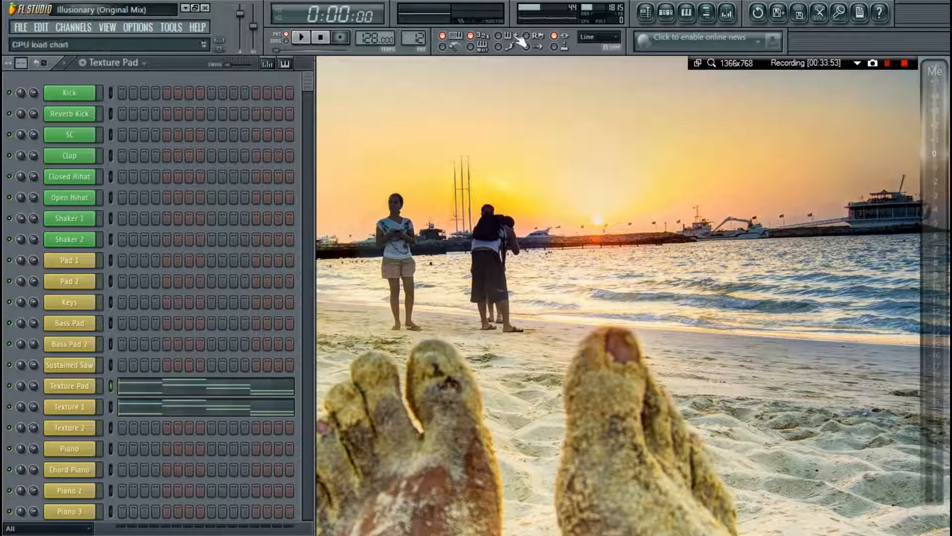
pyautogui.moveTo(410, 42); pyautogui.dragTo(410, 38)
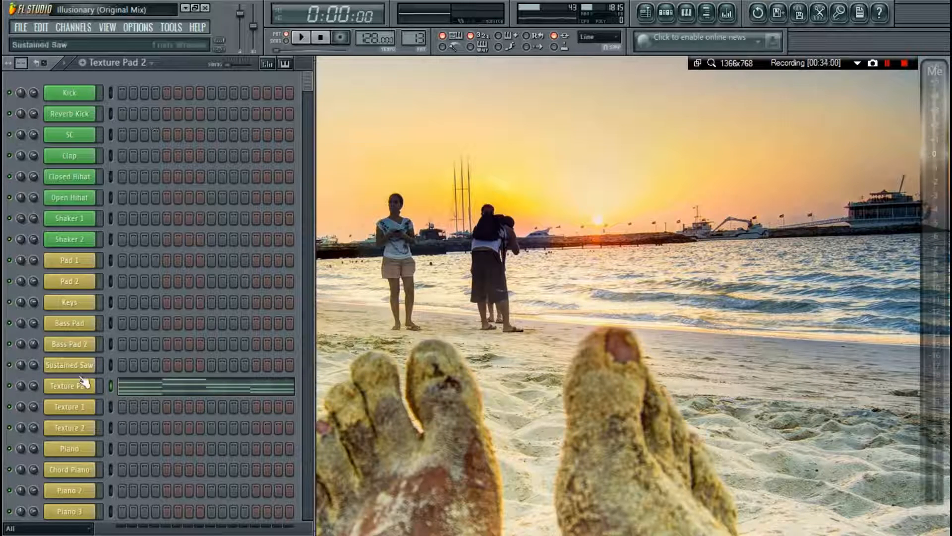
pyautogui.press('space')
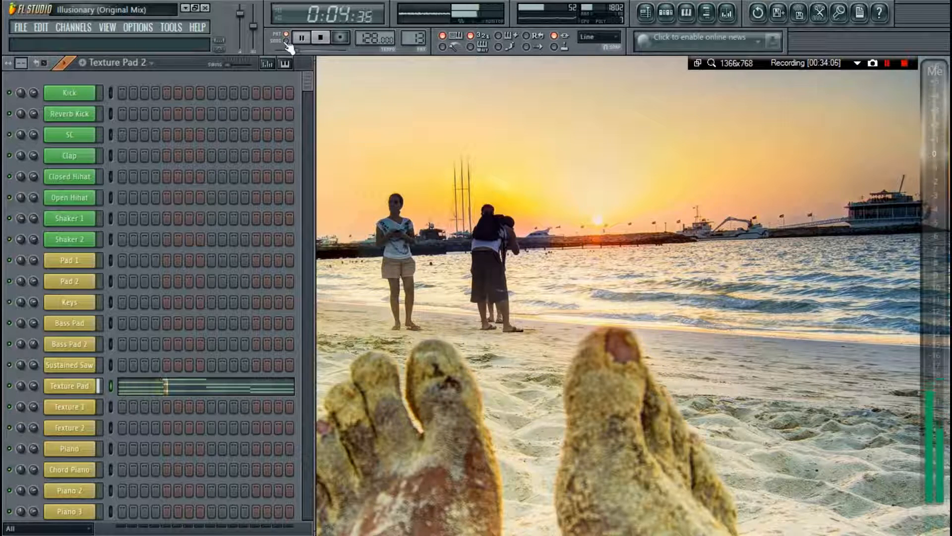
pyautogui.press('space')
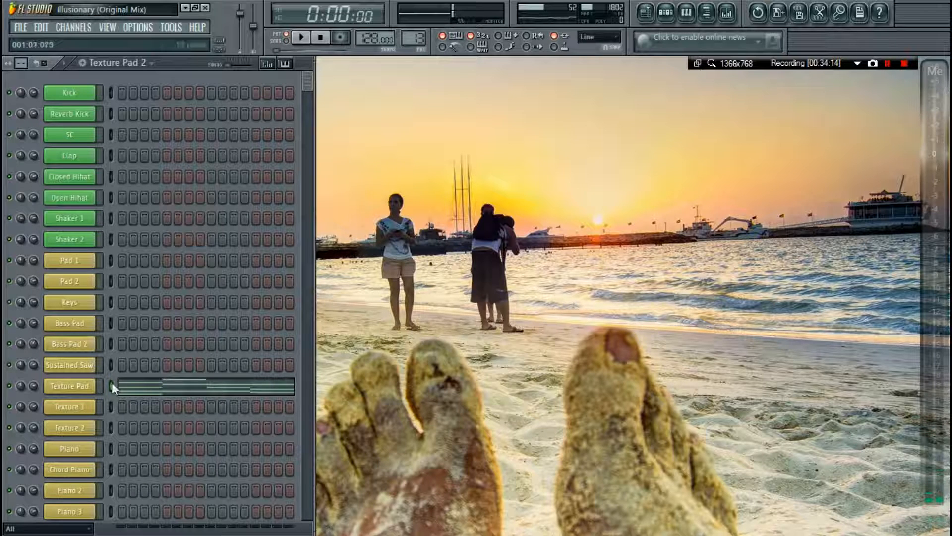
# Review the playlist arrangement again and switch to the Textures pattern to view its Texture 1 and Texture 2 channels.
pyautogui.press('F5')
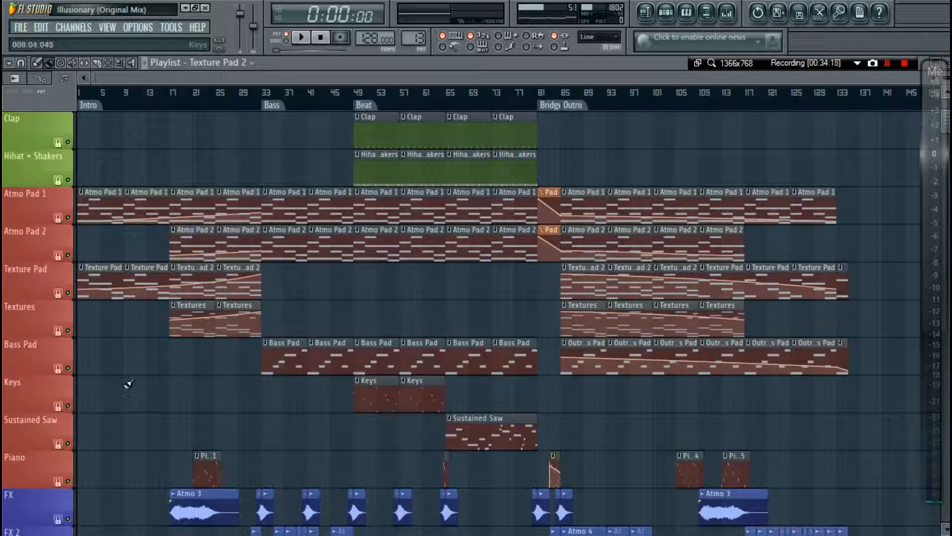
pyautogui.press('F6')
pyautogui.press('F6')
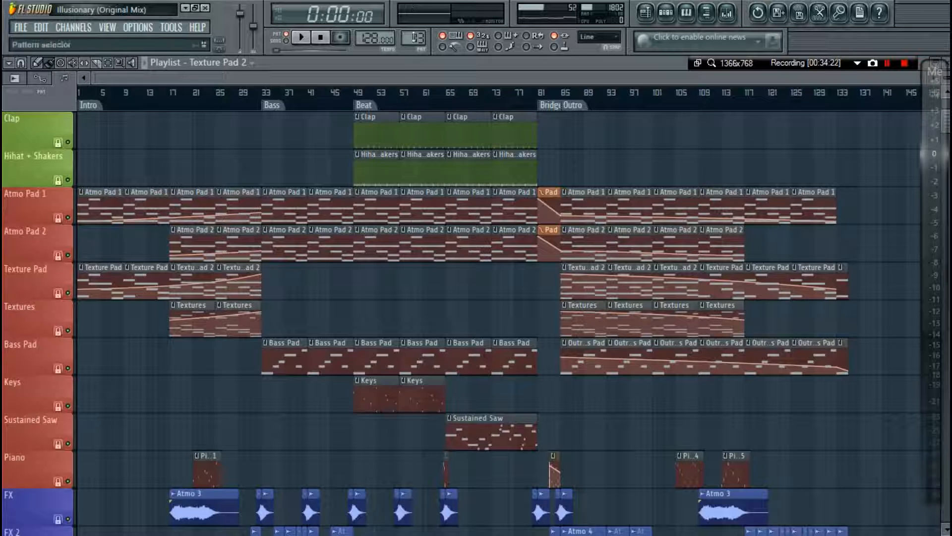
pyautogui.press('F6')
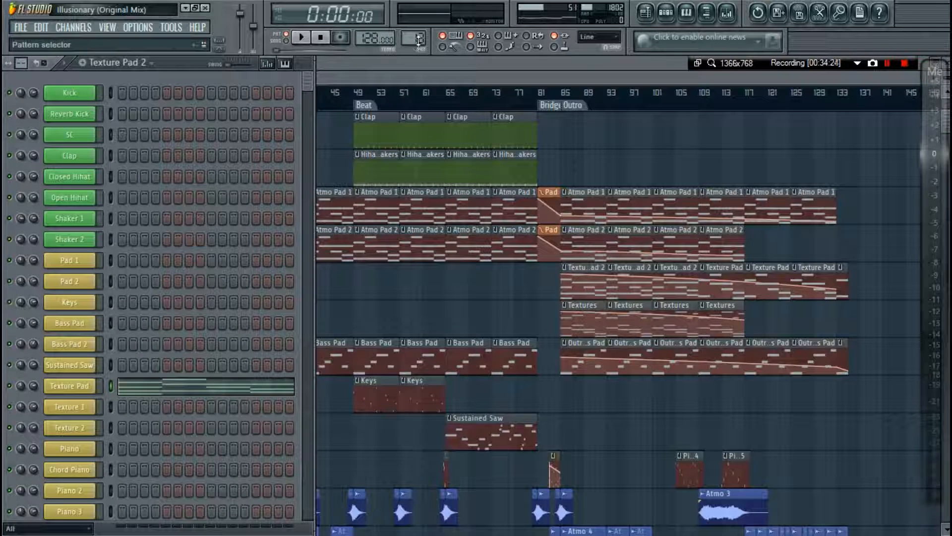
pyautogui.scroll(1, 419, 40)
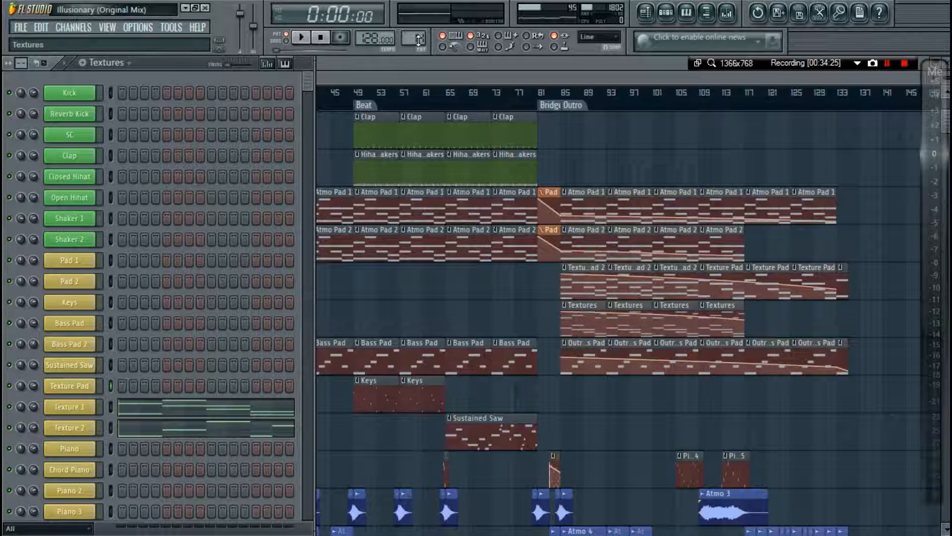
pyautogui.scroll(-3, 266, 177)
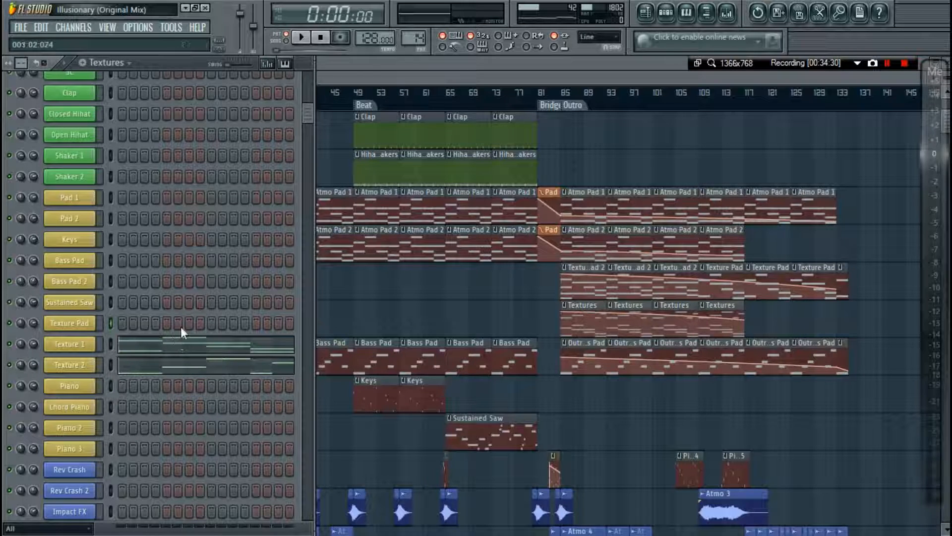
# Play the Textures pattern, stop playback, and open the mixer.
pyautogui.press('space')
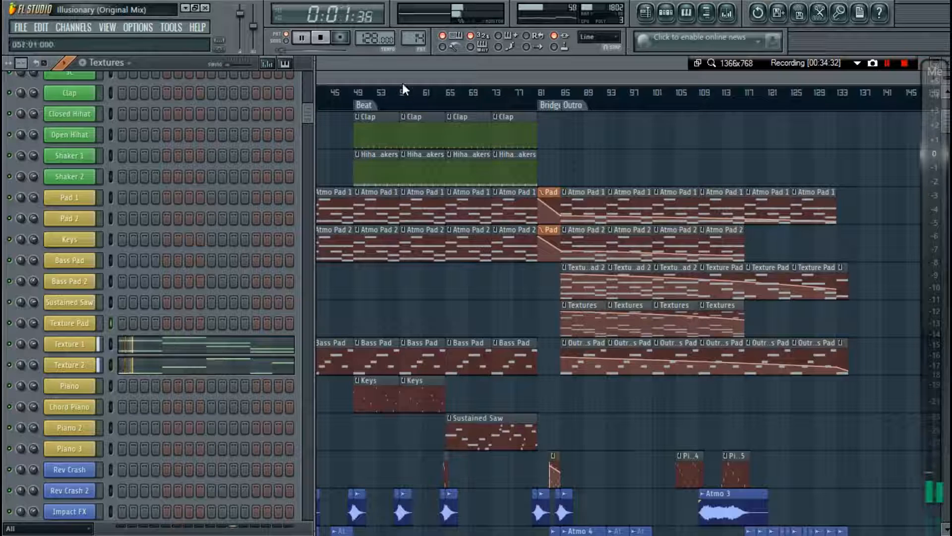
pyautogui.press('F6')
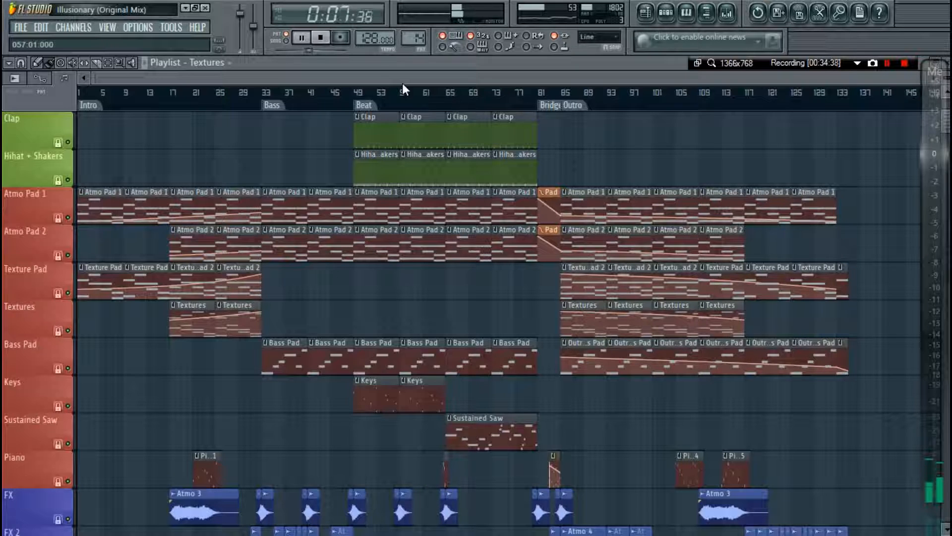
pyautogui.press('F6')
pyautogui.press('space')
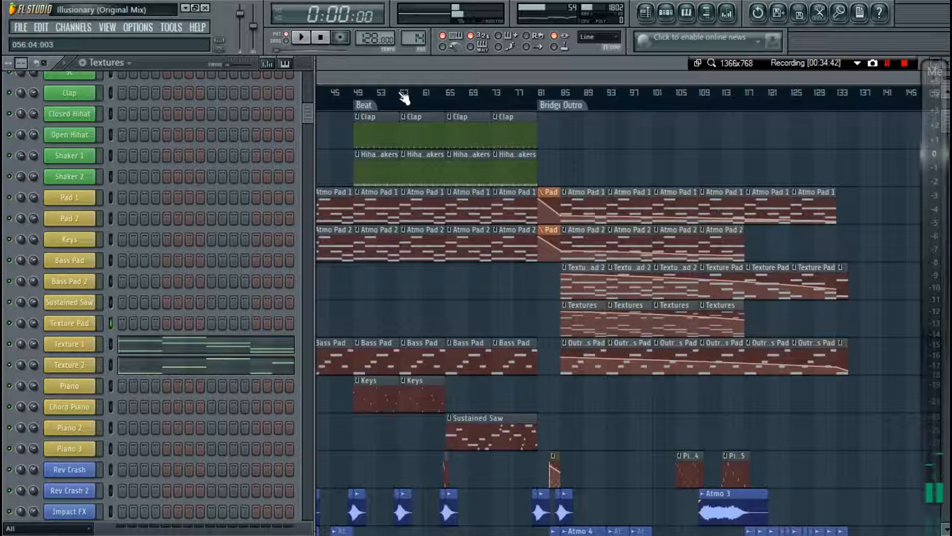
pyautogui.press('F9')
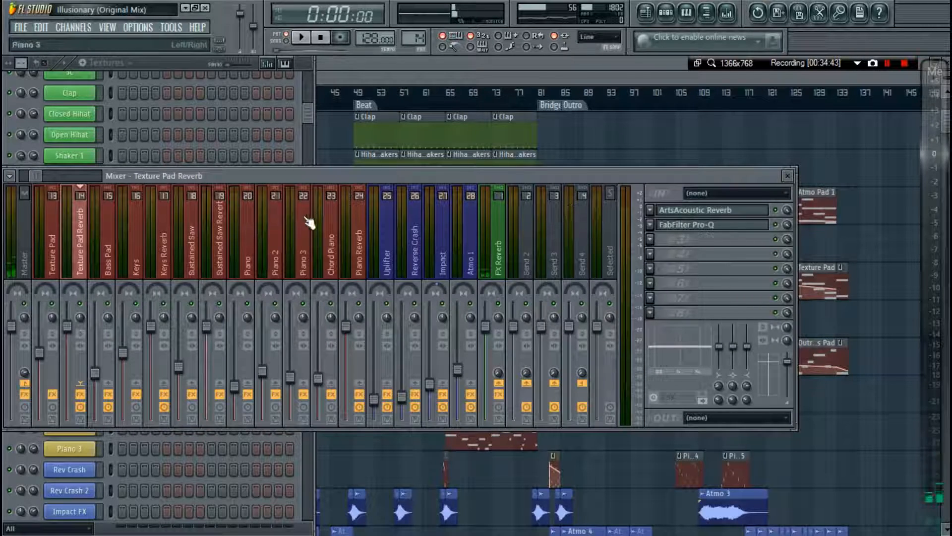
# Review the mixer tracks and the playlist arrangement, and return to the channels of the Textures pattern.
pyautogui.press('F9')
pyautogui.press('F9')
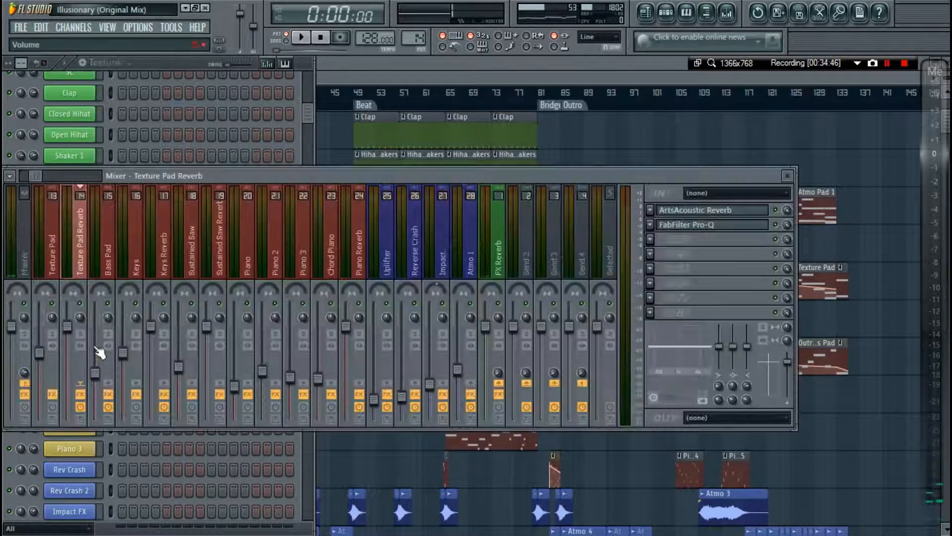
pyautogui.click(491, 255)
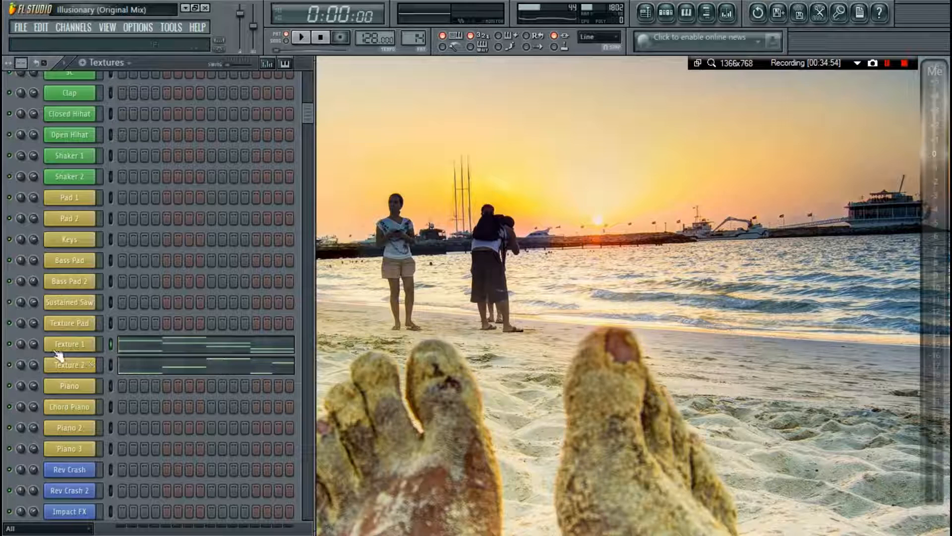
pyautogui.press('F6')
pyautogui.press('F5')
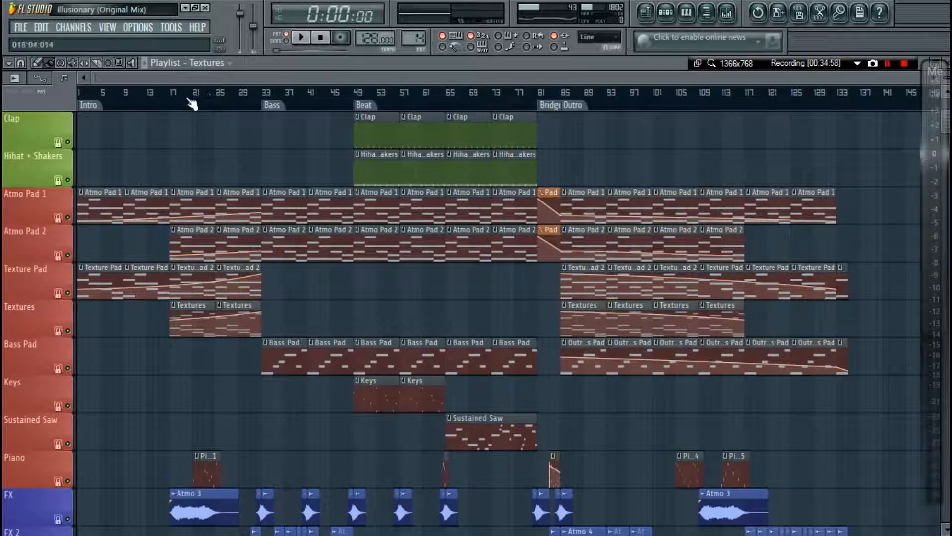
pyautogui.press('F5')
pyautogui.press('F6')
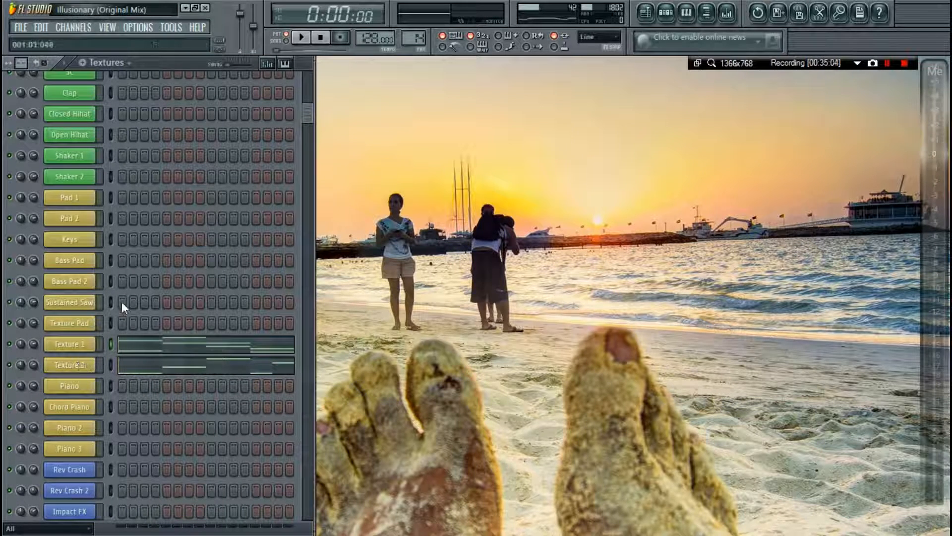
# Check the Atmosphere synth preset on the Texture 2 channel, and play the Textures pattern before stopping playback.
pyautogui.click(72, 367)
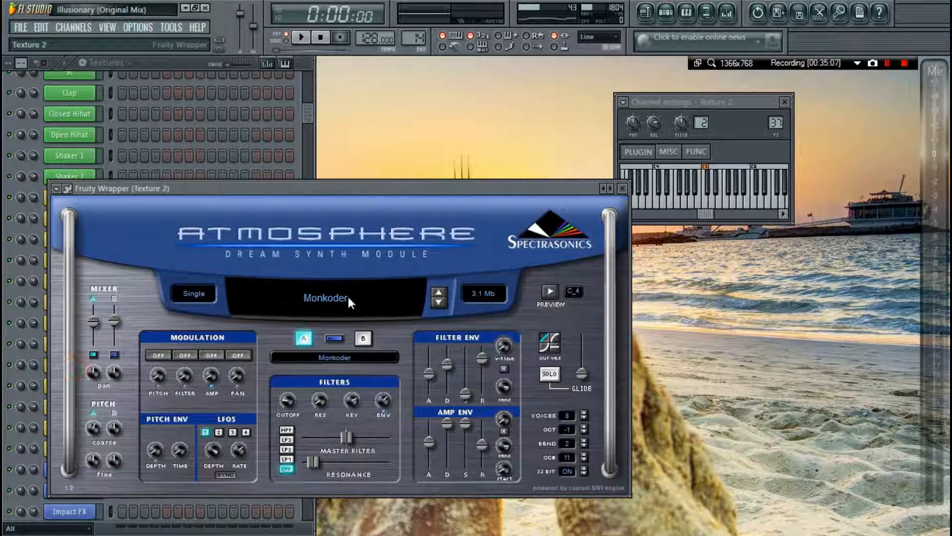
pyautogui.press('Escape')
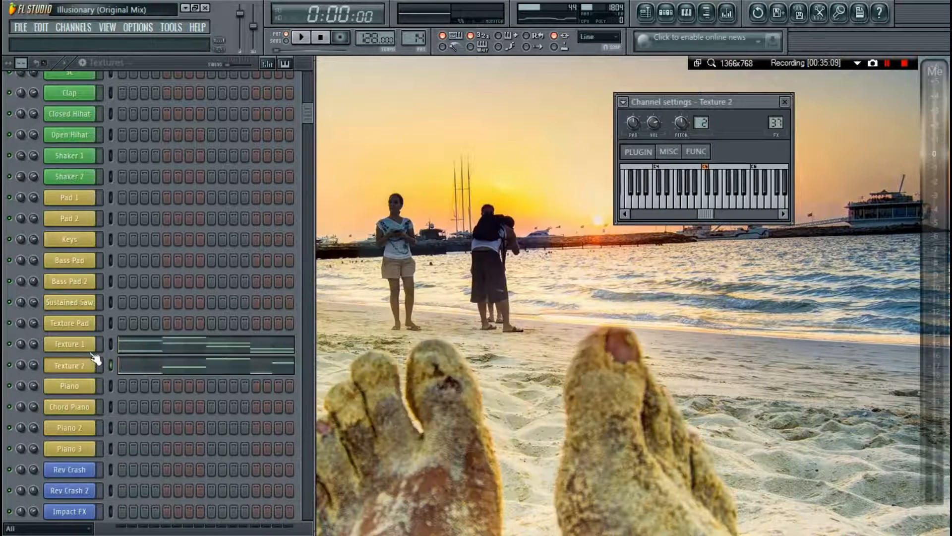
pyautogui.click(12, 344)
pyautogui.press('space')
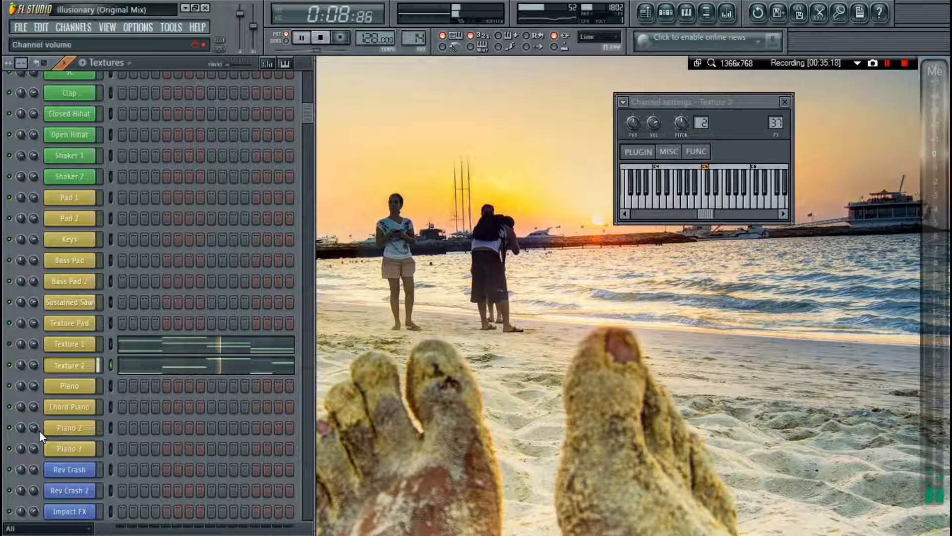
pyautogui.press('space')
# Show the effects on the Texture 2 mixer track and close the Texture 2 channel settings.
pyautogui.press('F9')
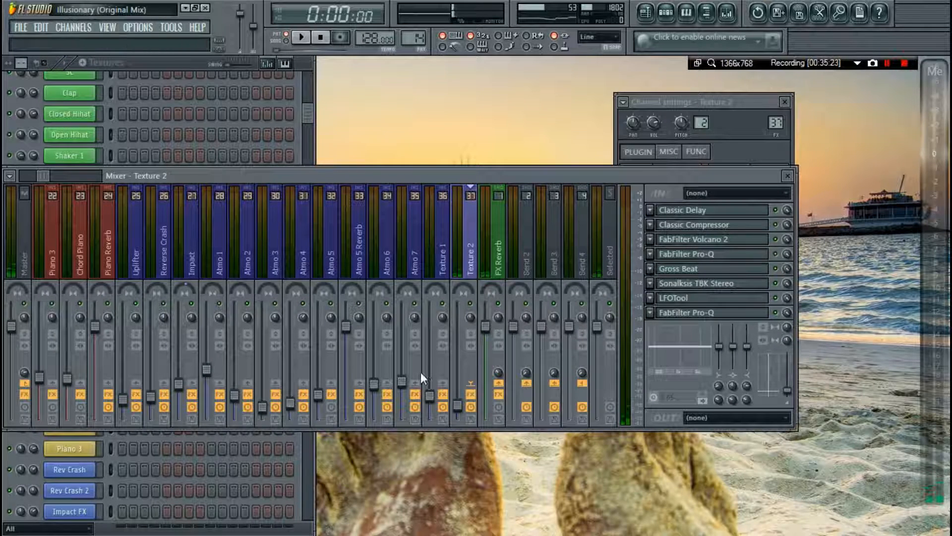
pyautogui.press('F9')
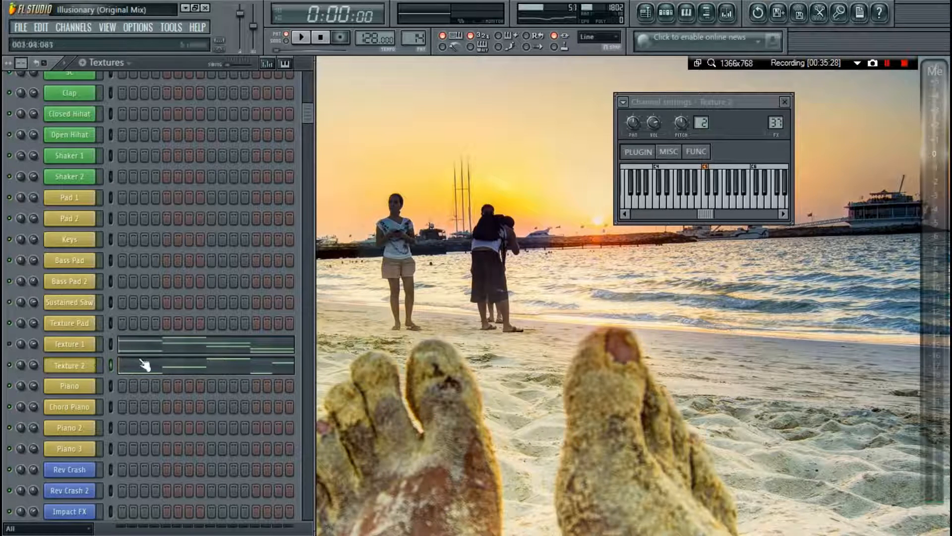
pyautogui.press('F9')
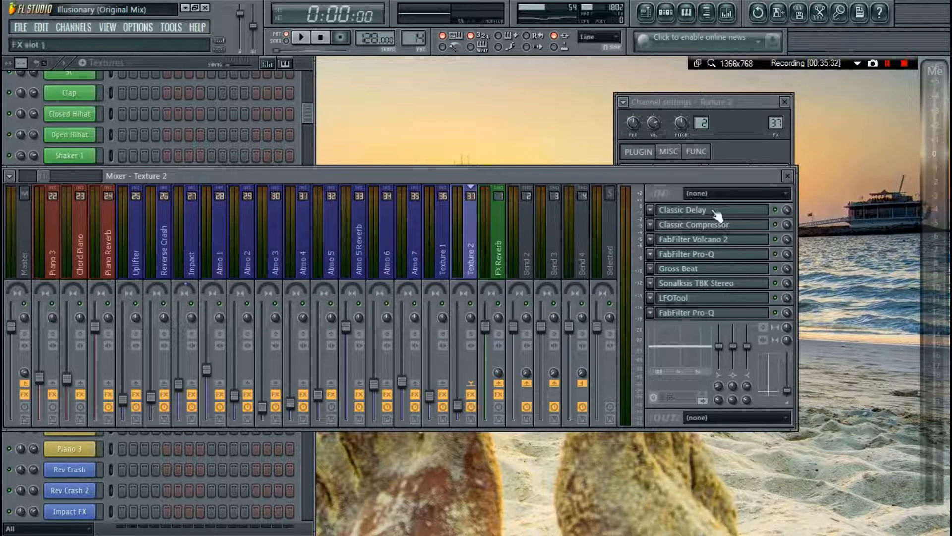
pyautogui.click(785, 102)
pyautogui.click(785, 101)
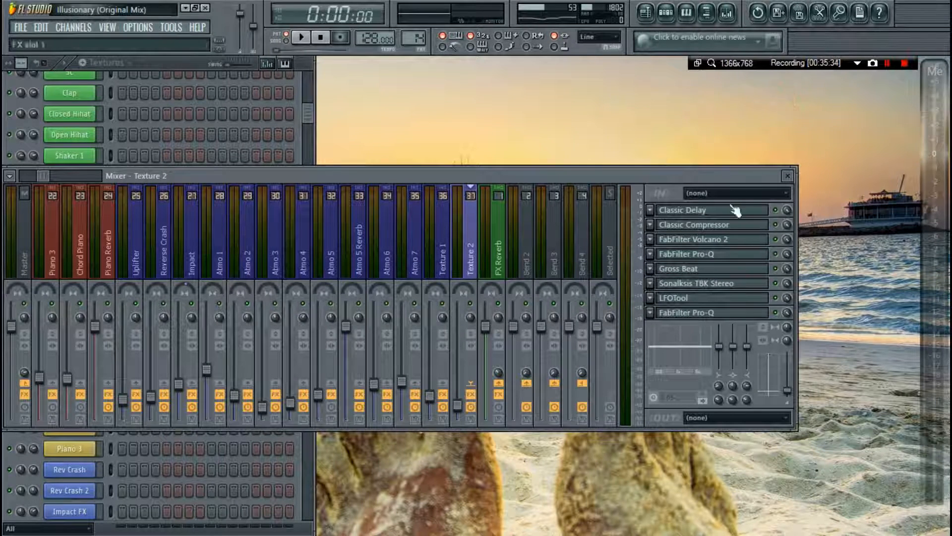
# Examine the Classic Delay and Classic Compressor on the Texture 2 mixer track, and view the compressor's preset list.
pyautogui.click(731, 209)
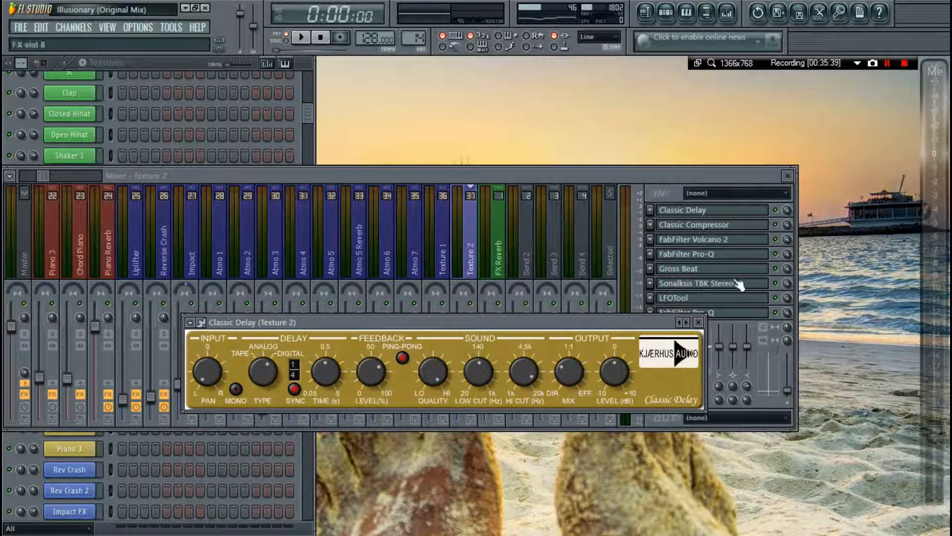
pyautogui.click(700, 224)
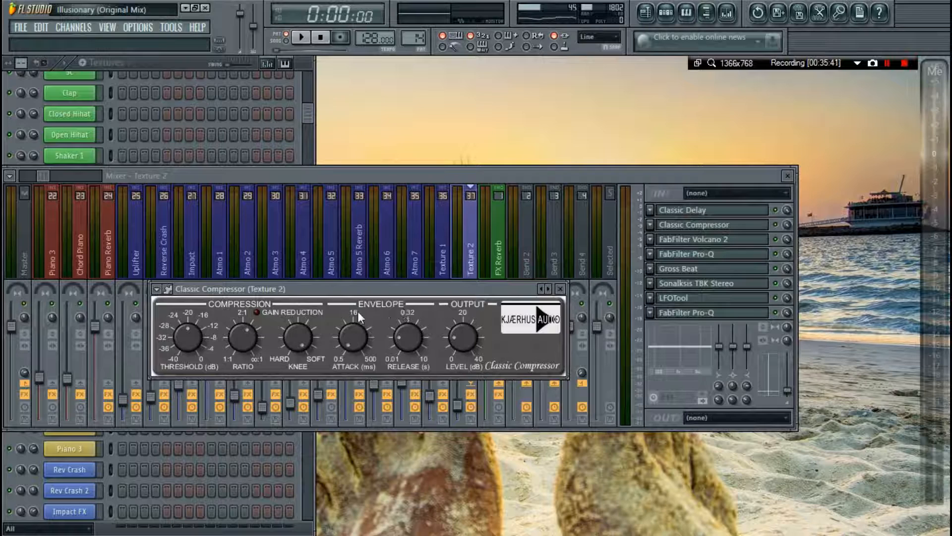
pyautogui.click(156, 289)
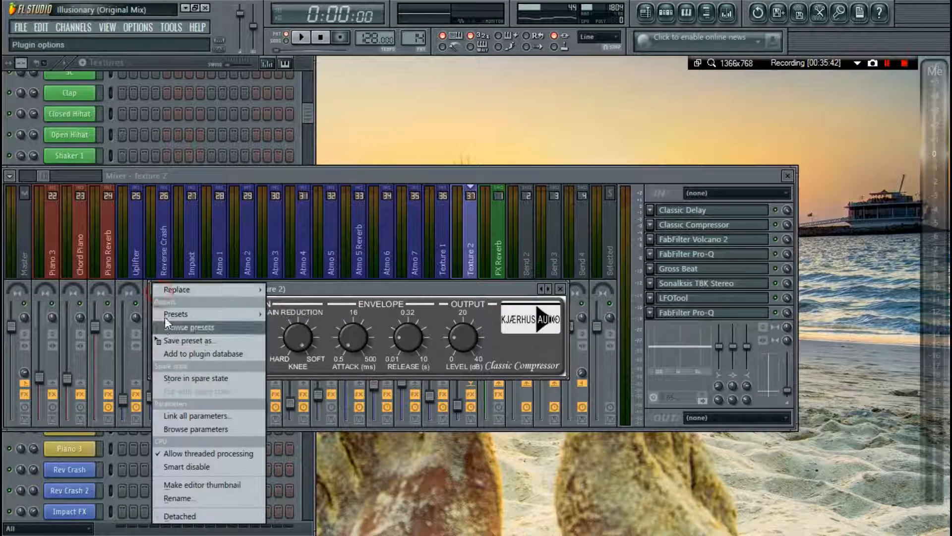
pyautogui.moveTo(167, 313)
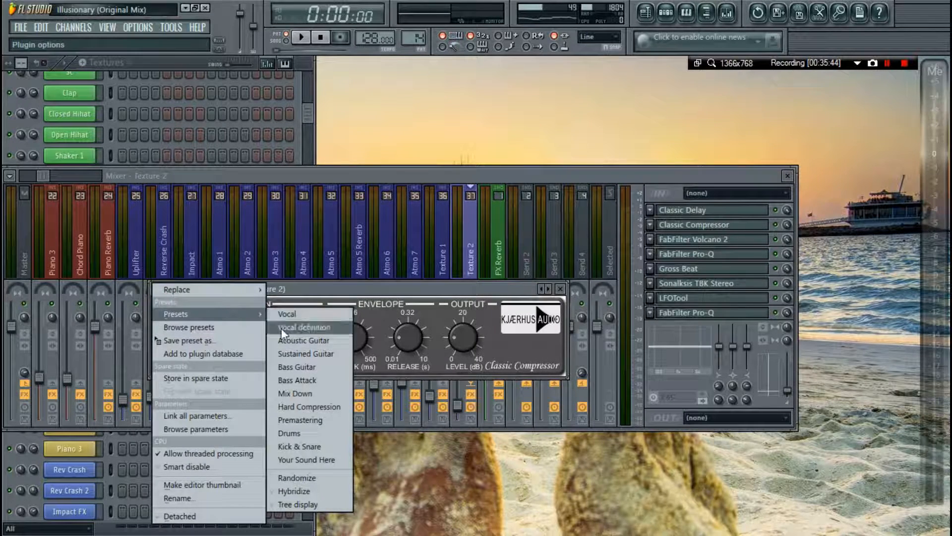
# Load the Sustained Guitar preset in Texture 2's Classic Compressor and close the compressor.
pyautogui.click(287, 353)
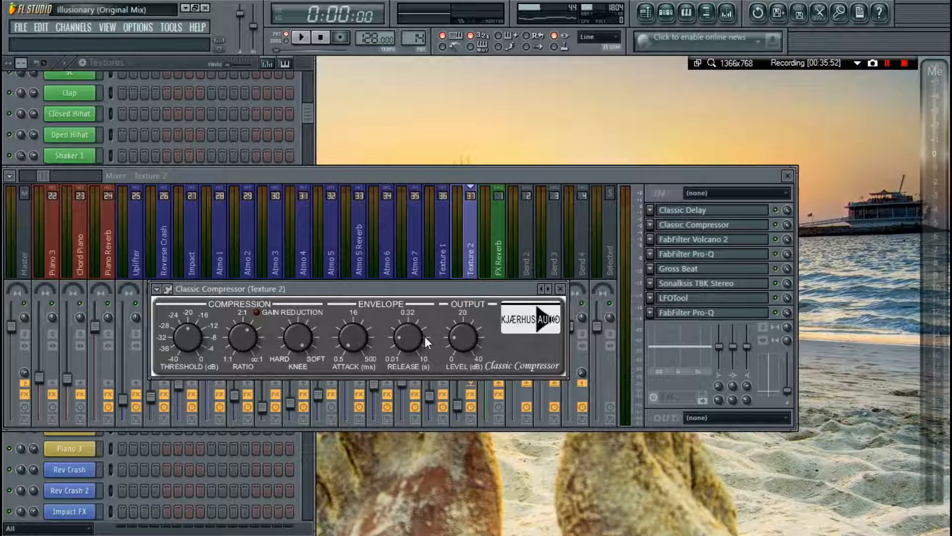
pyautogui.click(718, 225)
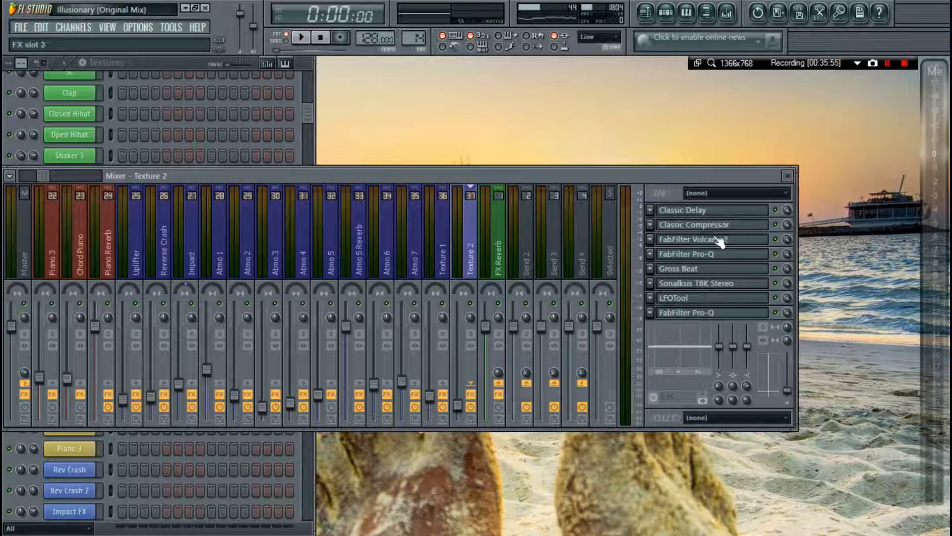
# Open FabFilter Volcano 2 on Texture 2, check its Distortion presets, and return to the mixer.
pyautogui.click(719, 240)
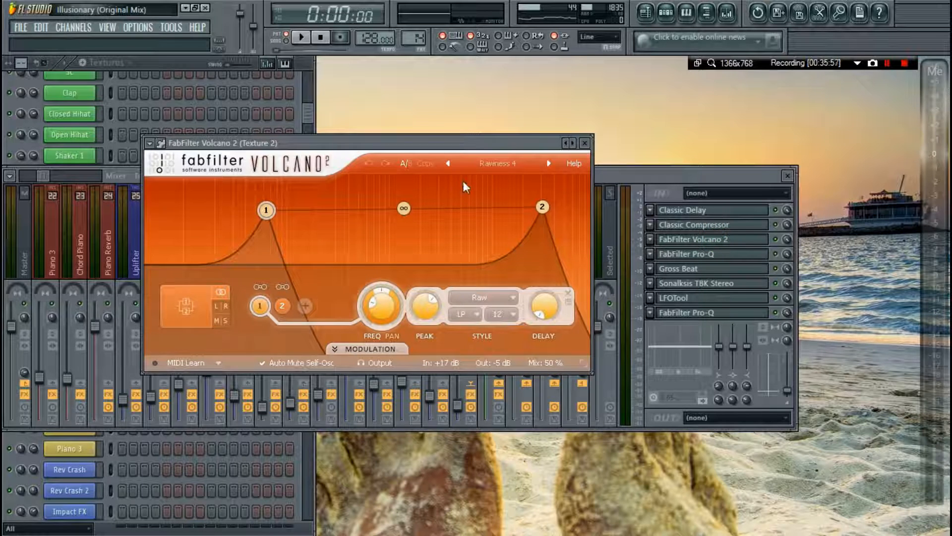
pyautogui.click(475, 168)
pyautogui.moveTo(489, 240)
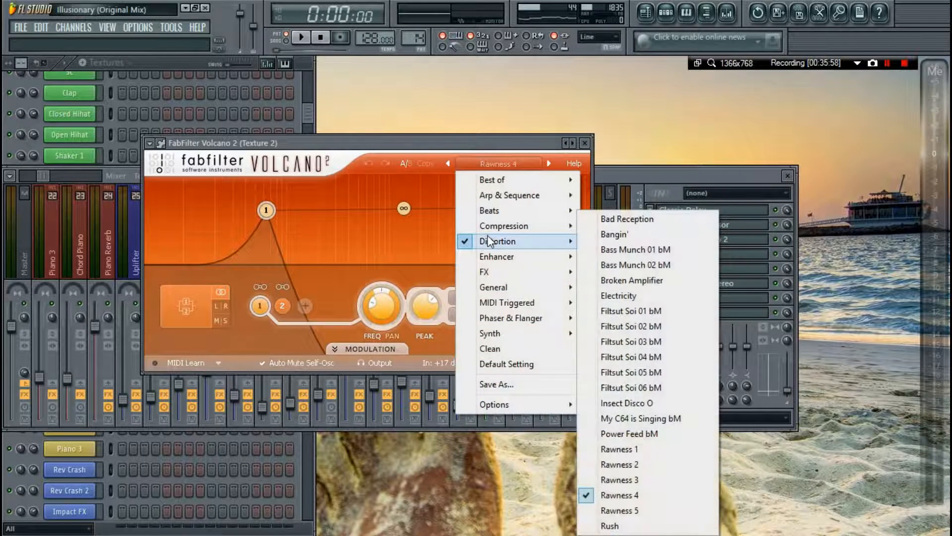
pyautogui.click(576, 240)
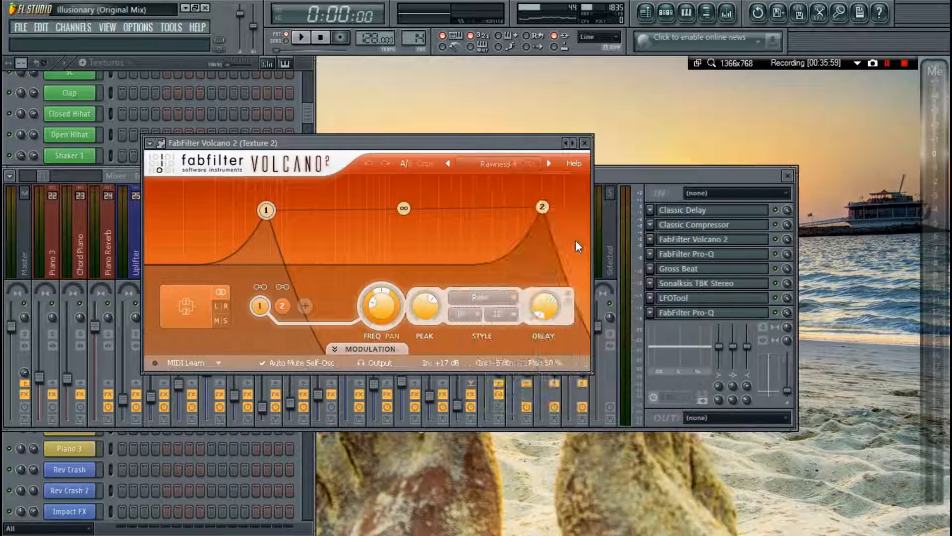
pyautogui.click(780, 242)
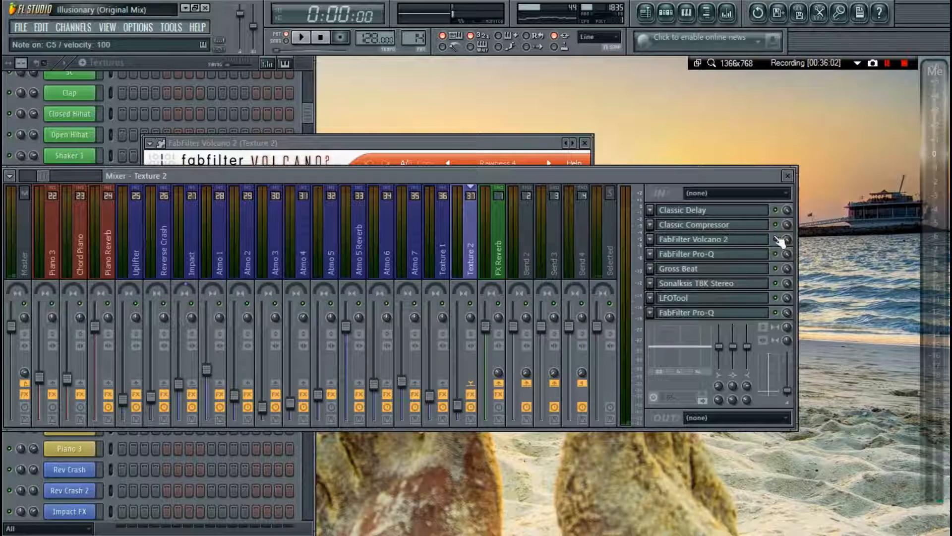
# Open the Texture 2 synth, play the Textures pattern, and toggle Volcano 2 in the mixer to compare the sound.
pyautogui.press('F9')
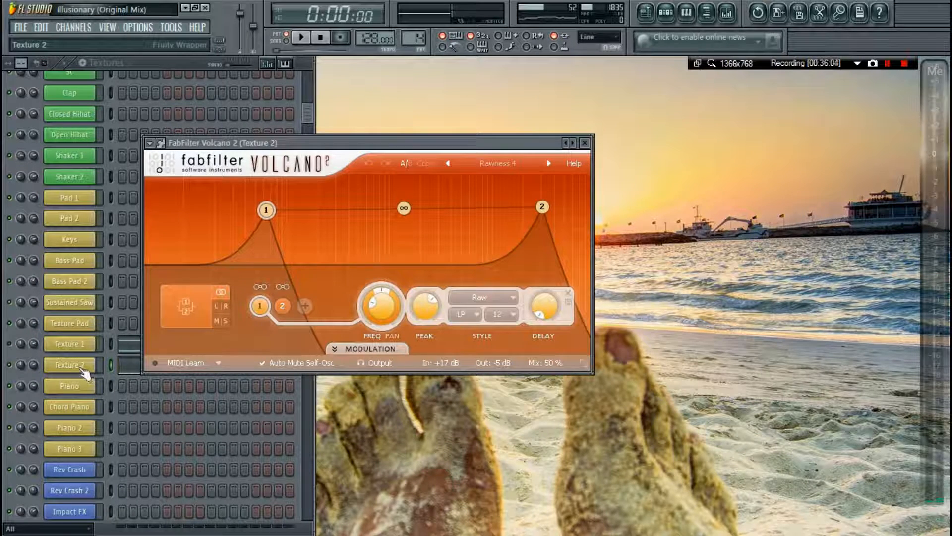
pyautogui.click(84, 372)
pyautogui.press('space')
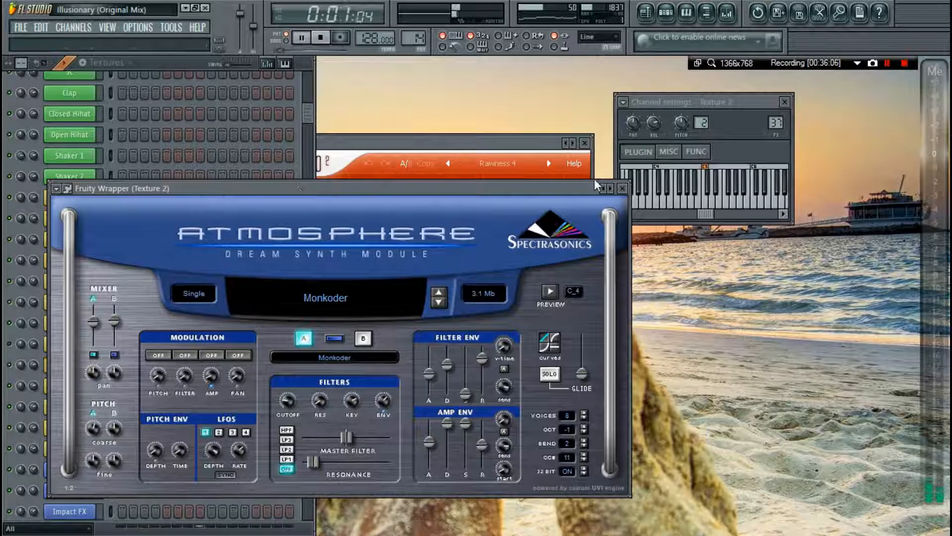
pyautogui.press('F9')
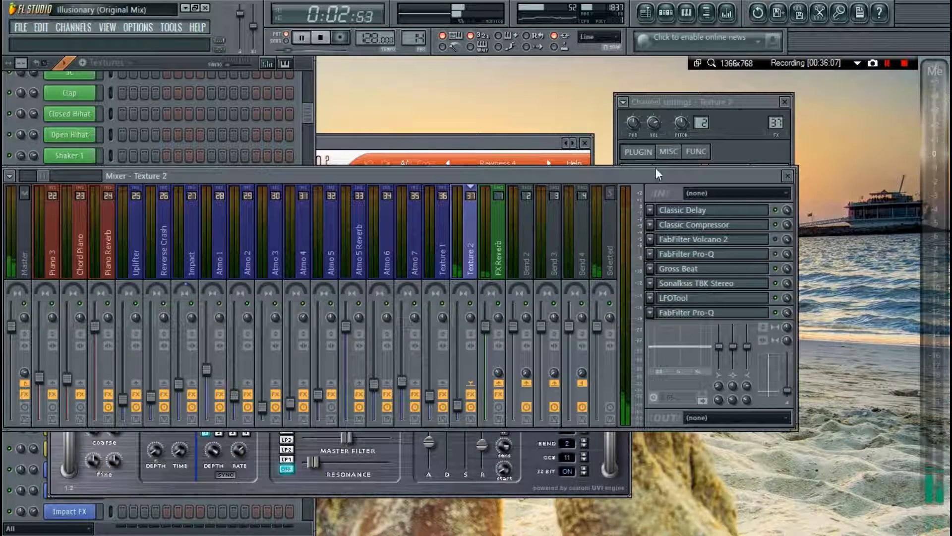
pyautogui.click(775, 239)
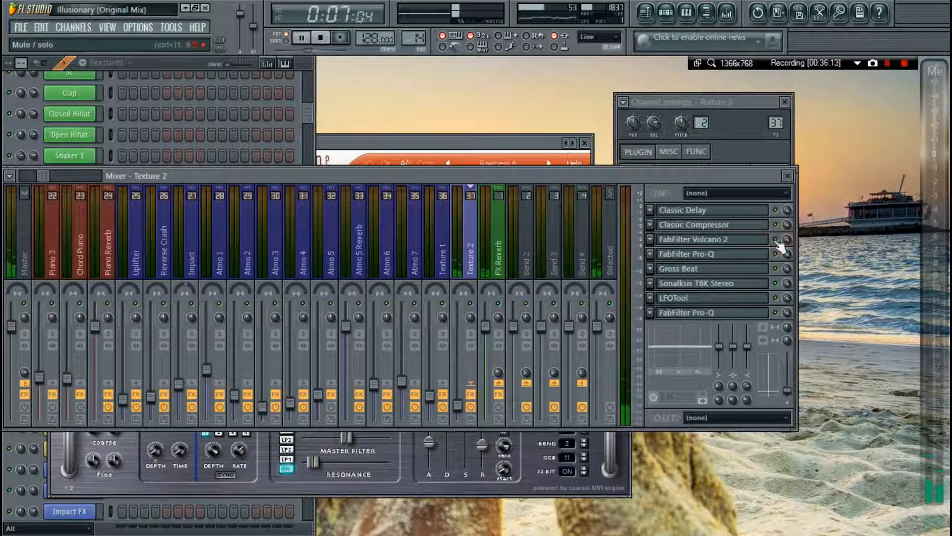
# Check Sonalksis TBK Stereo on Texture 2 during playback, stop the pattern, and close the open plugin windows.
pyautogui.click(704, 283)
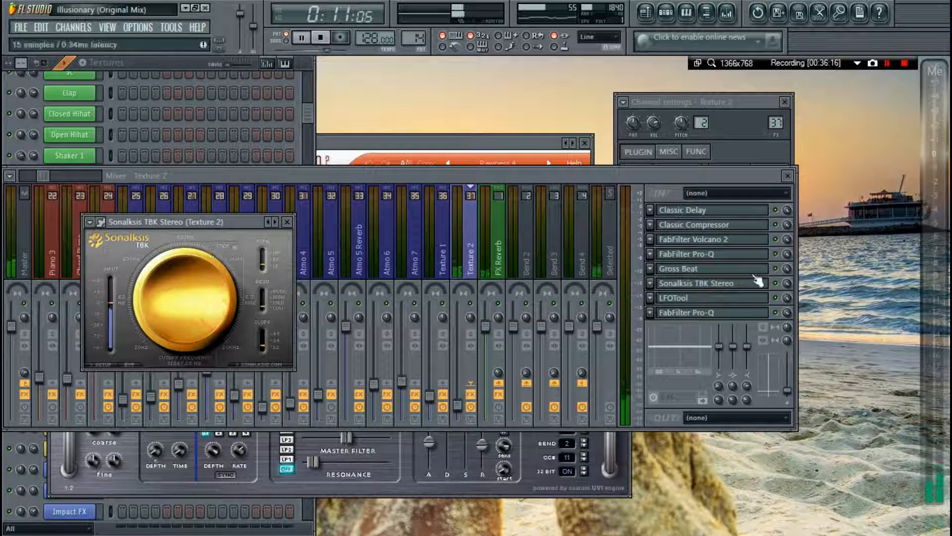
pyautogui.click(287, 222)
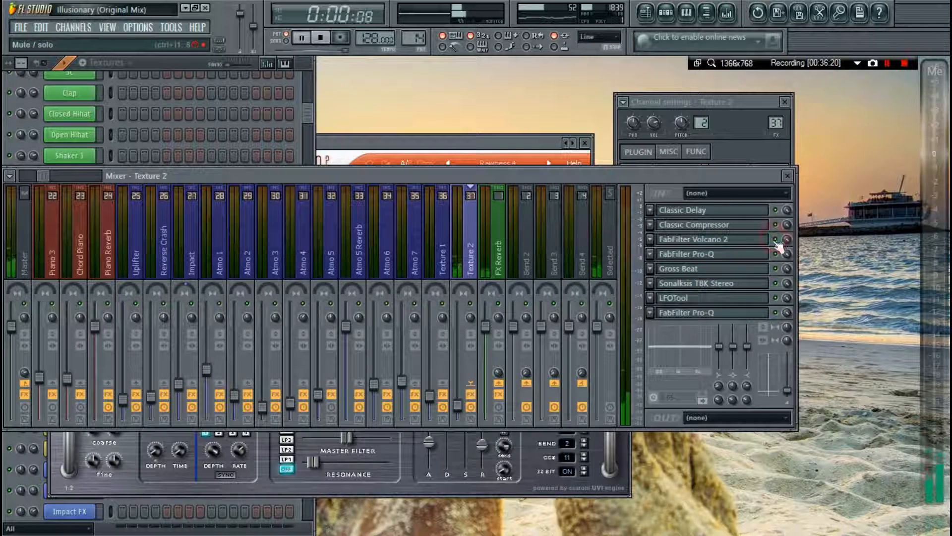
pyautogui.press('F9')
pyautogui.press('space')
pyautogui.click(622, 192)
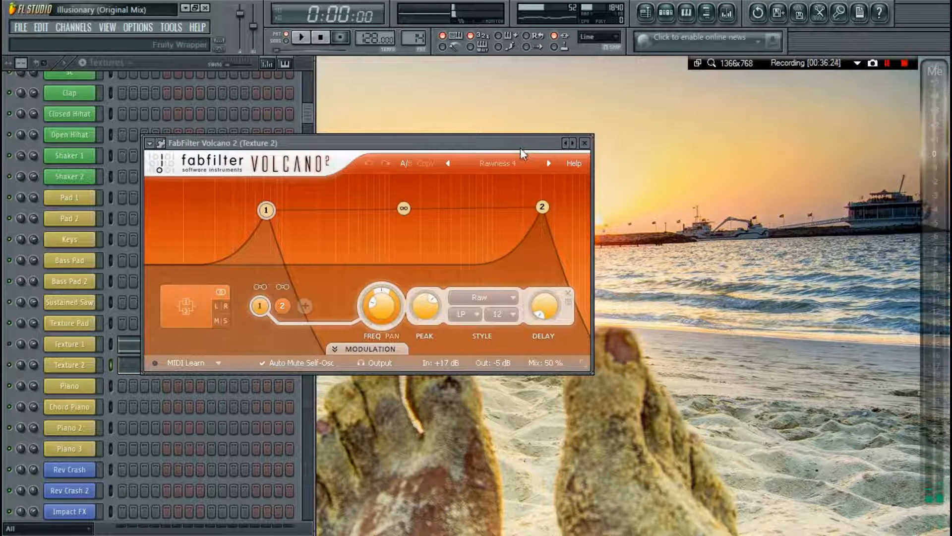
pyautogui.press('Escape')
pyautogui.press('Escape')
pyautogui.press('F6')
pyautogui.press('F6')
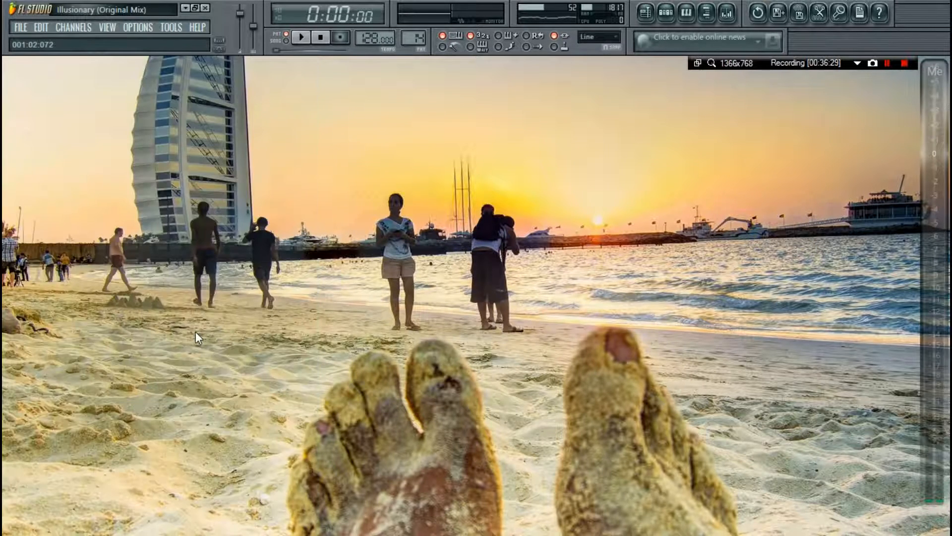
# Examine the low-cut curve in Texture 2's first FabFilter Pro-Q and the volume pattern in Gross Beat.
pyautogui.press('F9')
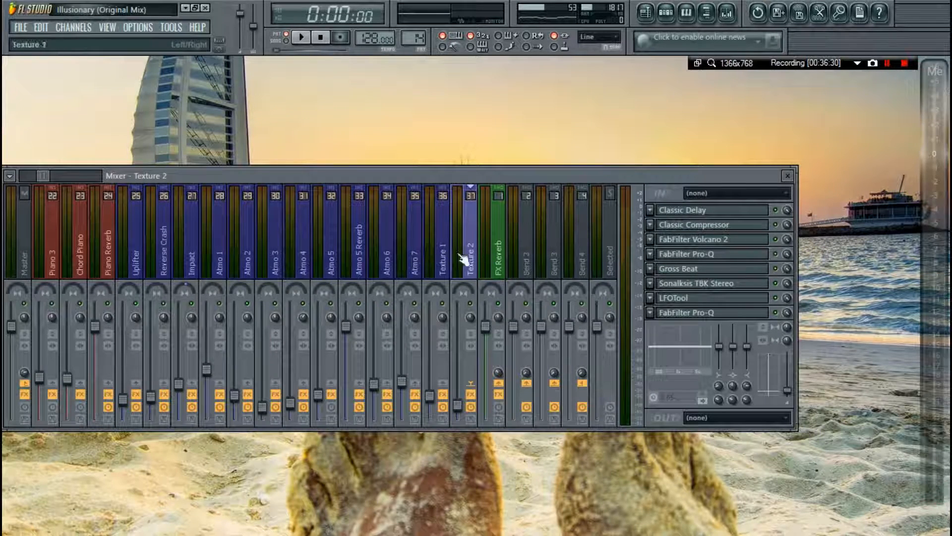
pyautogui.click(690, 253)
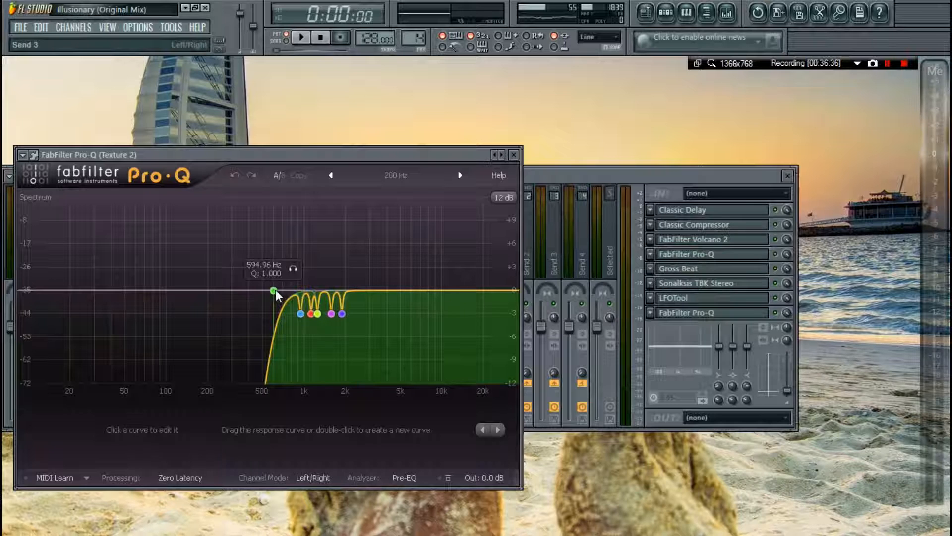
pyautogui.click(681, 271)
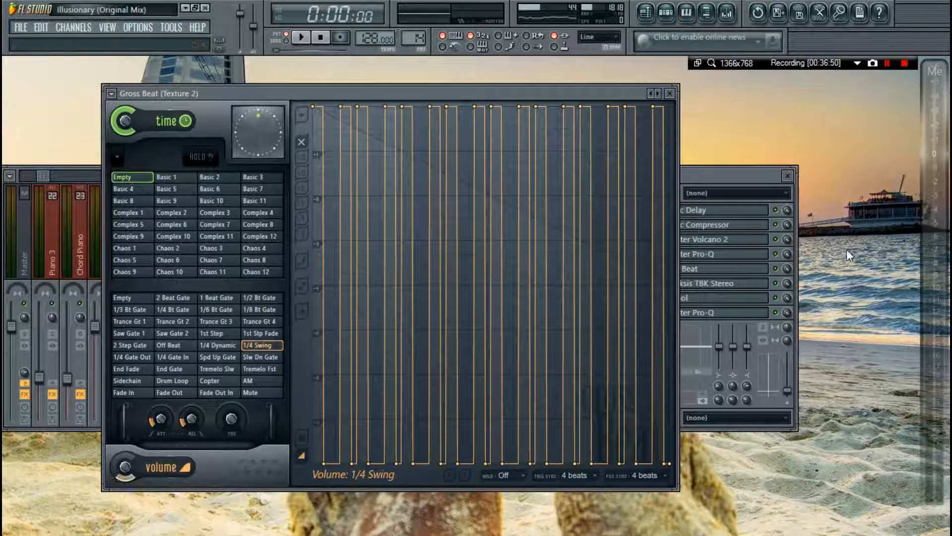
pyautogui.press('Escape')
# Examine the settings of Sonalksis TBK Stereo, LFOTool and the last FabFilter Pro-Q on Texture 2.
pyautogui.click(745, 286)
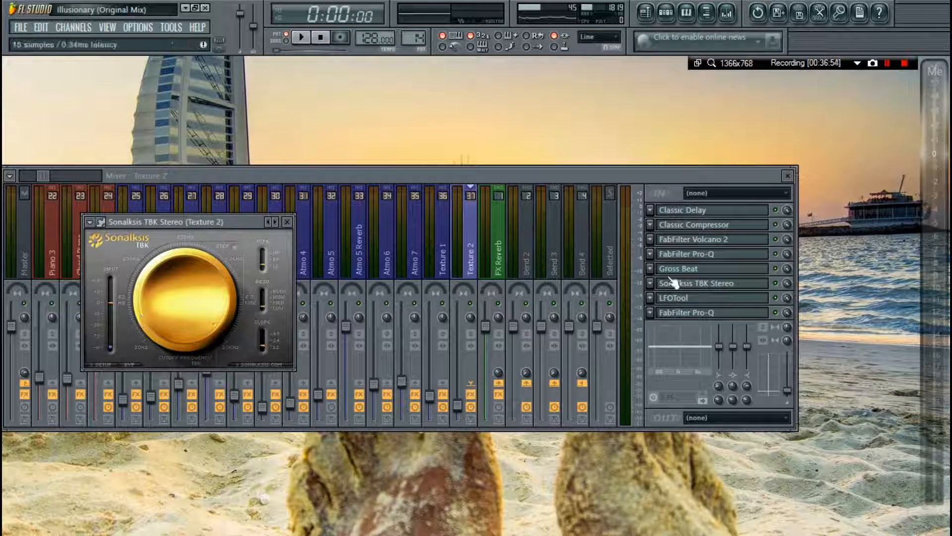
pyautogui.click(675, 297)
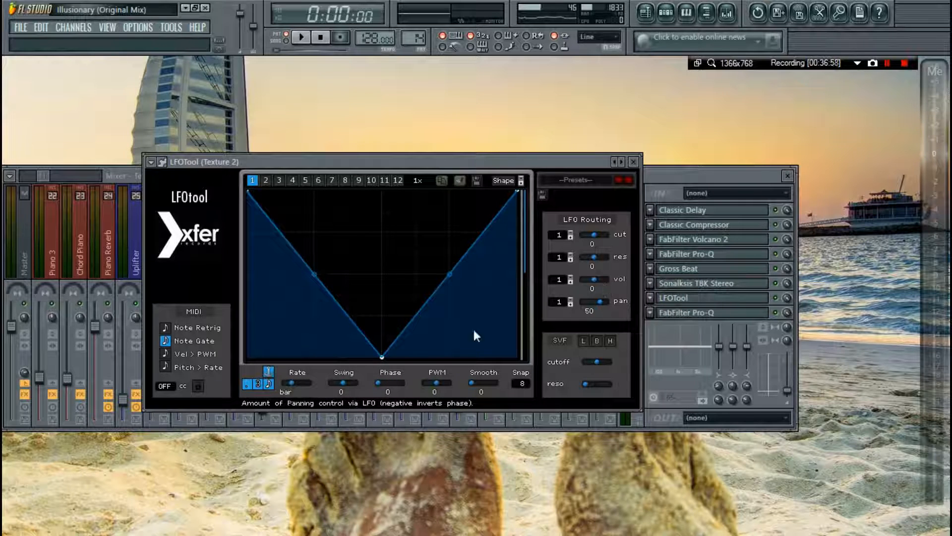
pyautogui.click(732, 312)
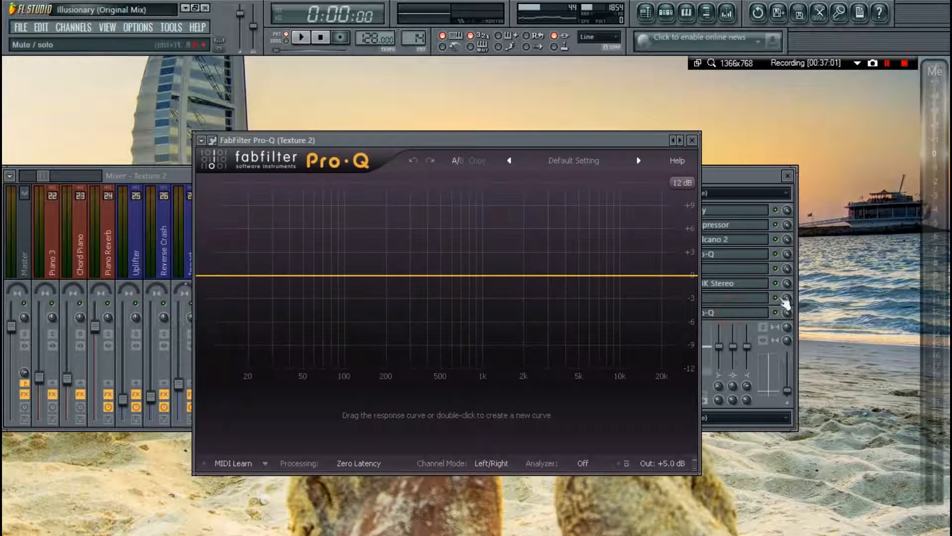
pyautogui.press('Escape')
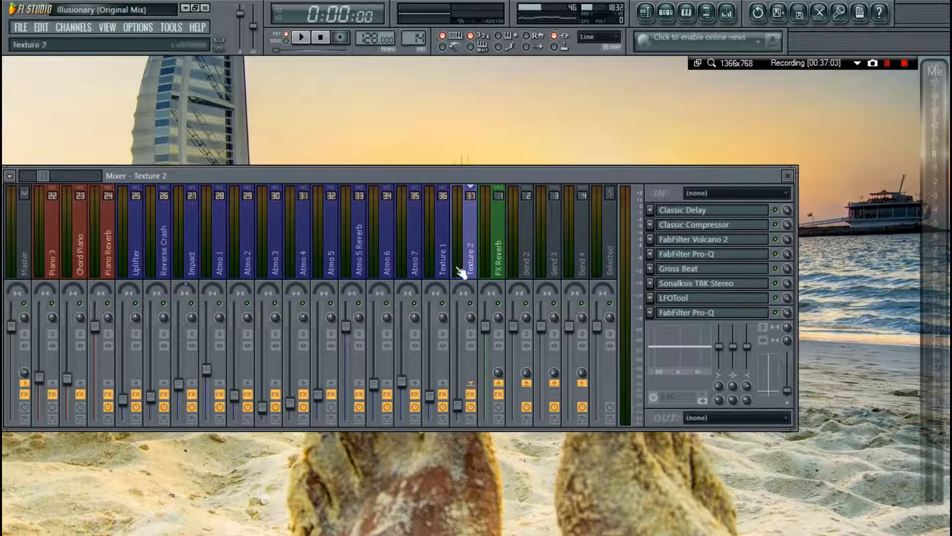
# Leave the mixer and show the Transition Pads pattern in the step sequencer.
pyautogui.press('F9')
pyautogui.press('F6')
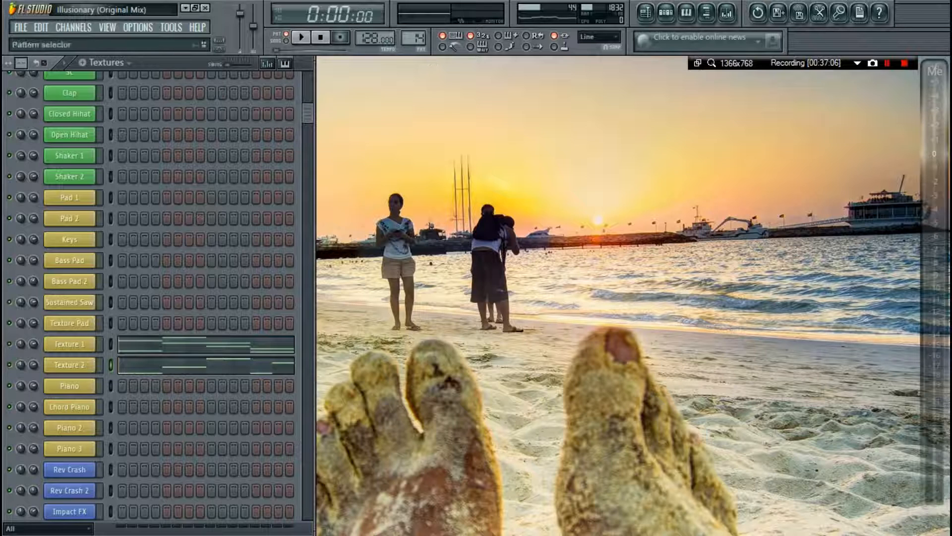
pyautogui.scroll(1, 414, 38)
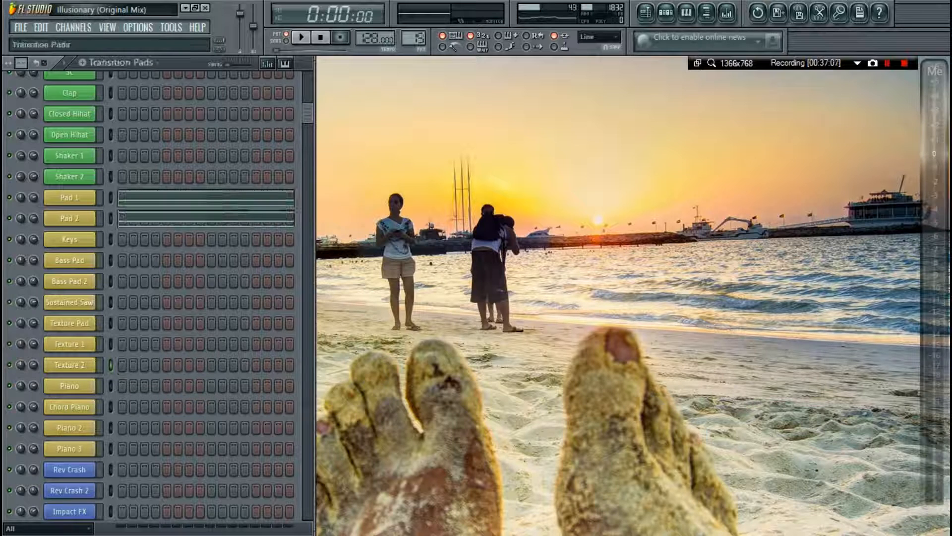
pyautogui.click(415, 38)
pyautogui.click(414, 38)
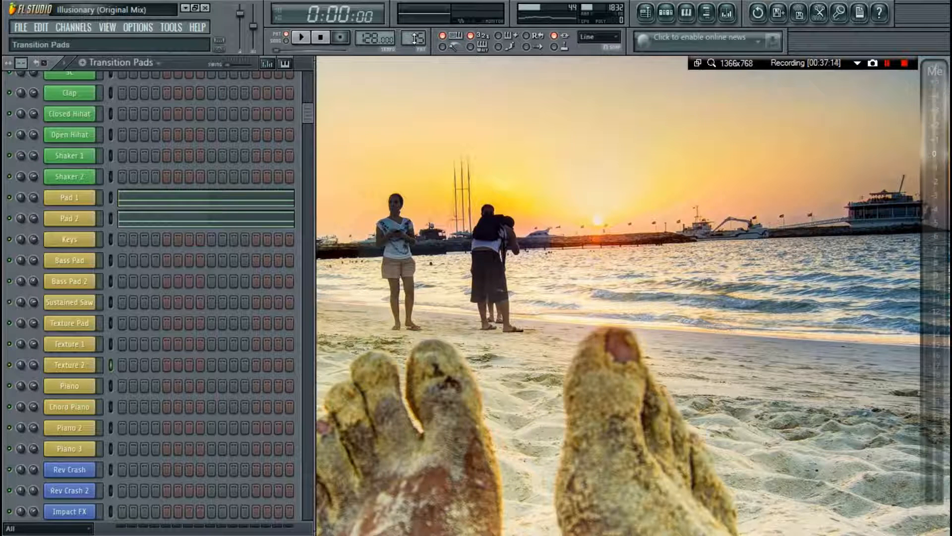
# Look over the arrangement in the Playlist around the Bridge and Outro sections.
pyautogui.press('F5')
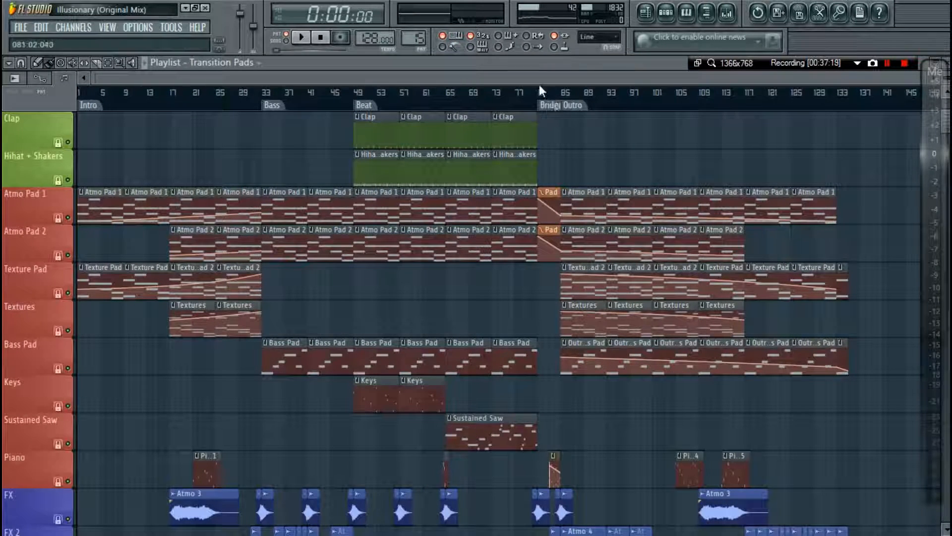
pyautogui.scroll(-5, 557, 347)
pyautogui.scroll(5, 560, 248)
pyautogui.scroll(-2, 561, 194)
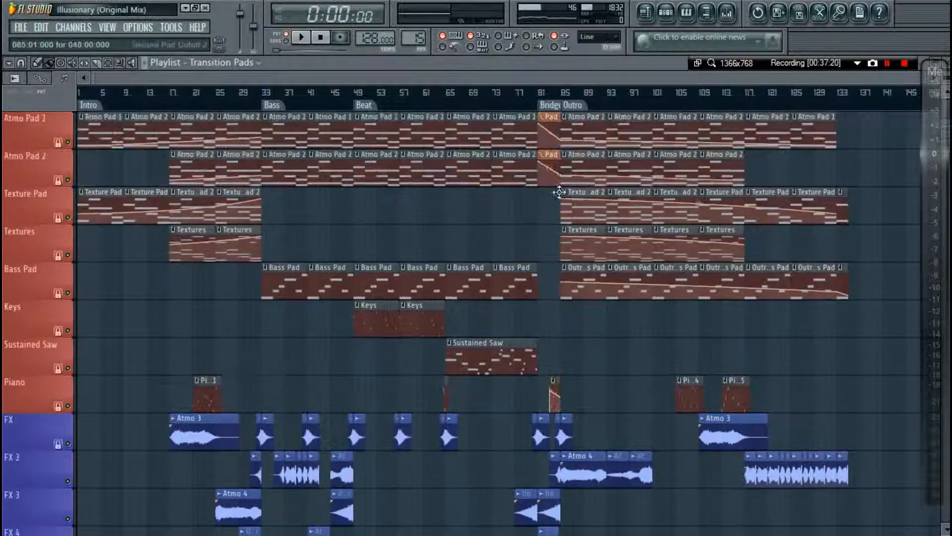
pyautogui.scroll(1, 558, 189)
pyautogui.scroll(3, 547, 98)
# Return to the step sequencer and audition the Transition Pads pattern.
pyautogui.press('F5')
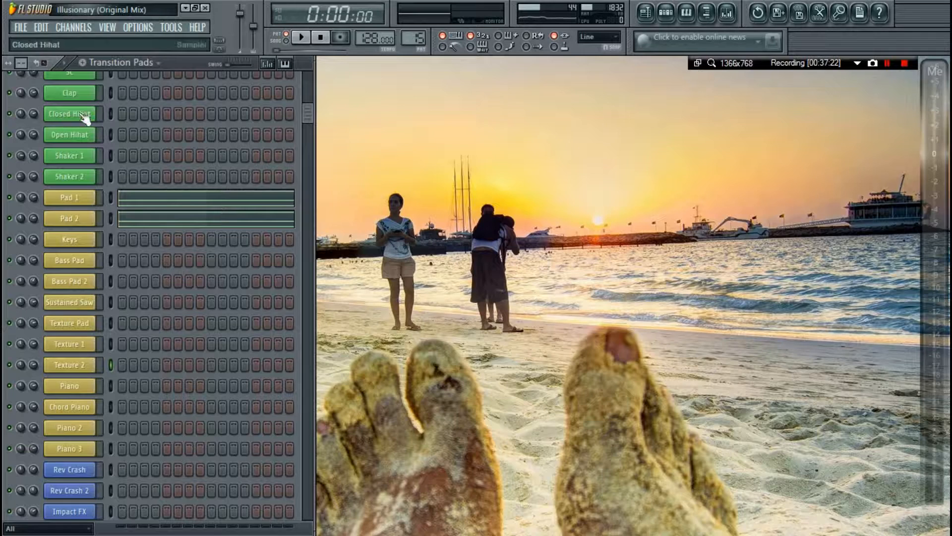
pyautogui.press('space')
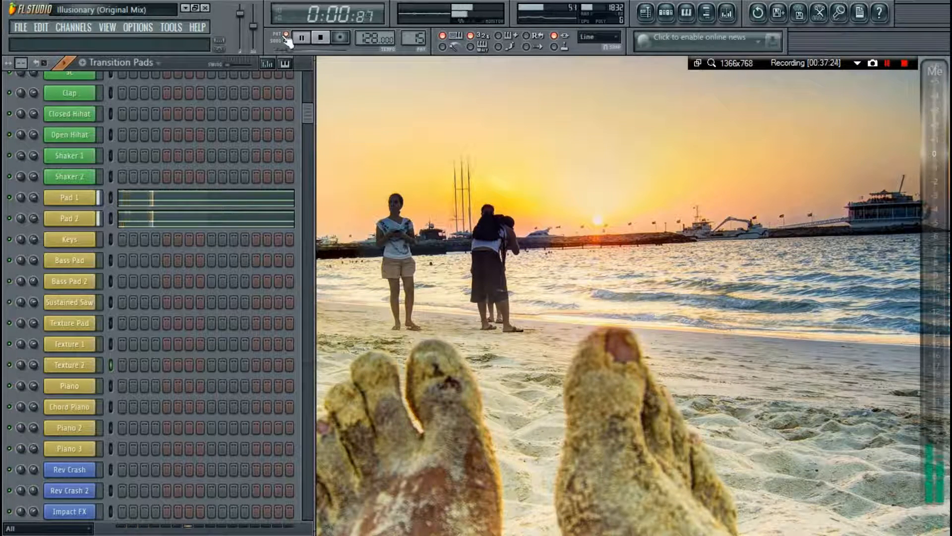
pyautogui.press('space')
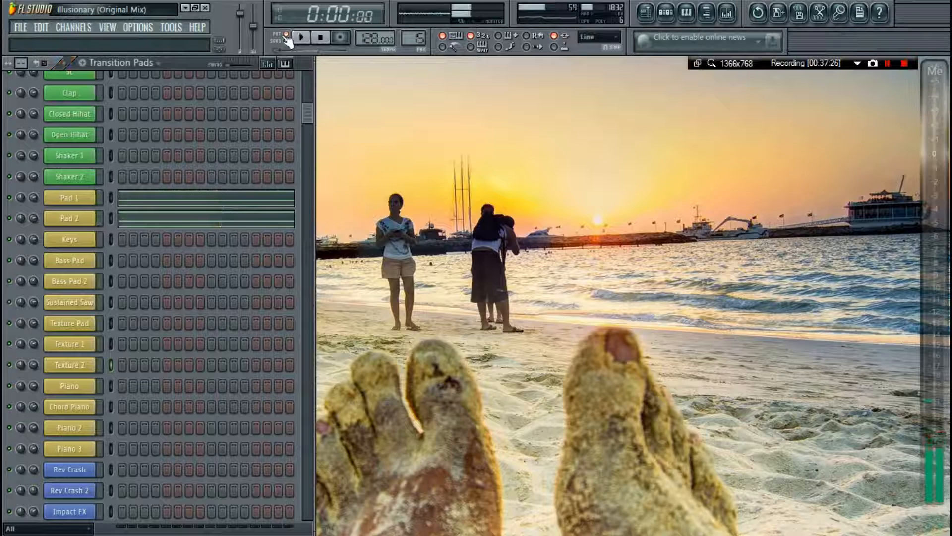
# Play the song in the Playlist from the Bridge marker at bar 81, and stop playback.
pyautogui.press('F5')
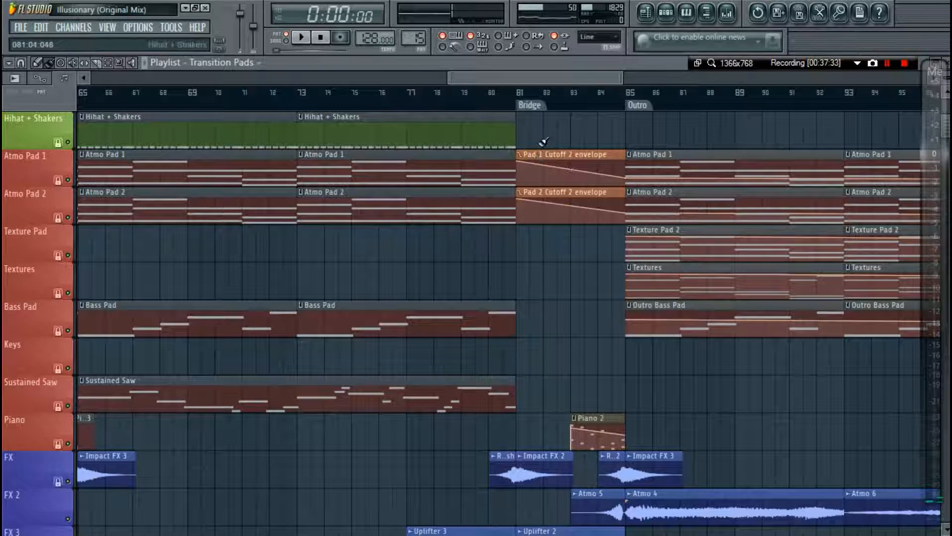
pyautogui.click(523, 98)
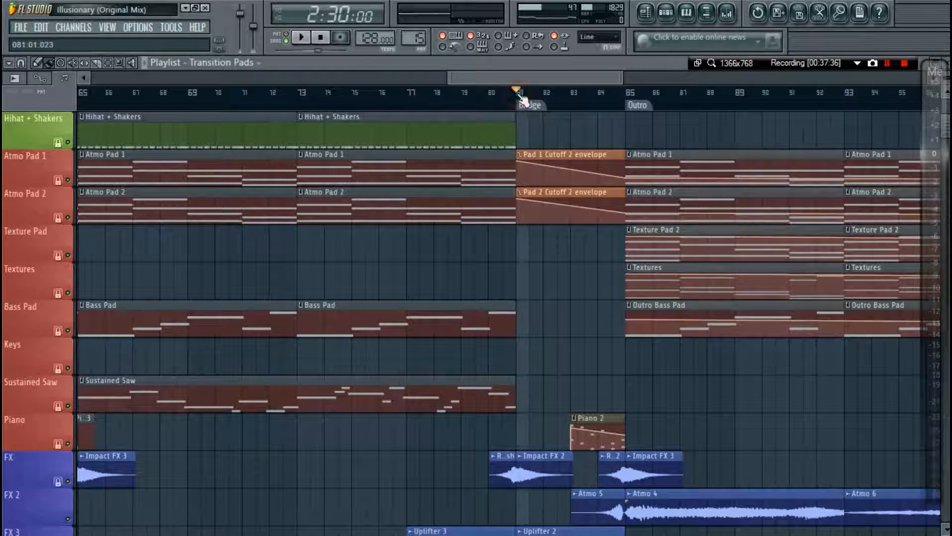
pyautogui.press('space')
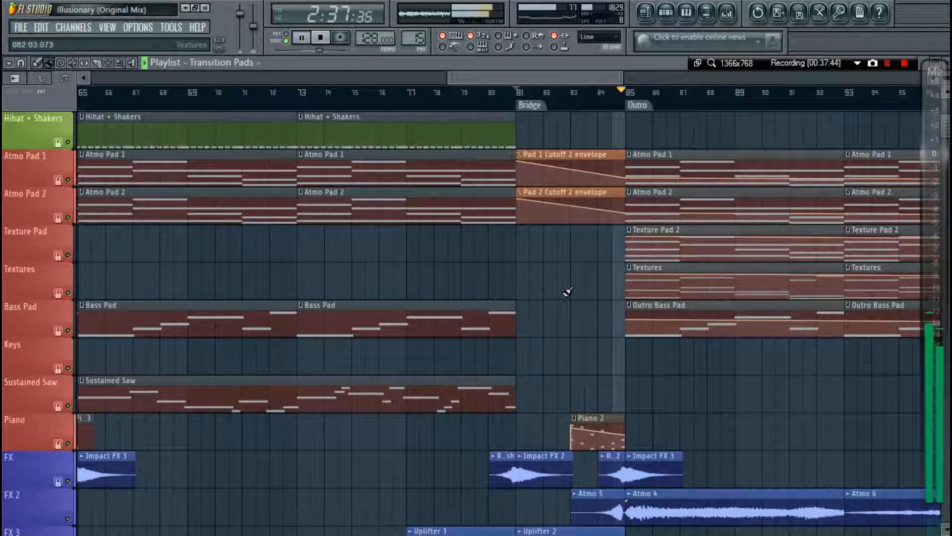
pyautogui.press('space')
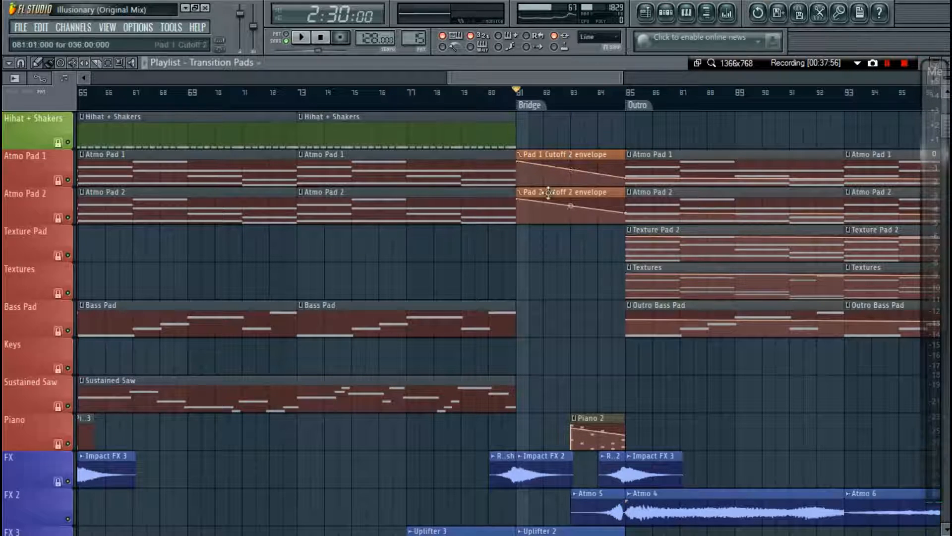
# Show the Piano 1 pattern in the step sequencer.
pyautogui.press('F6')
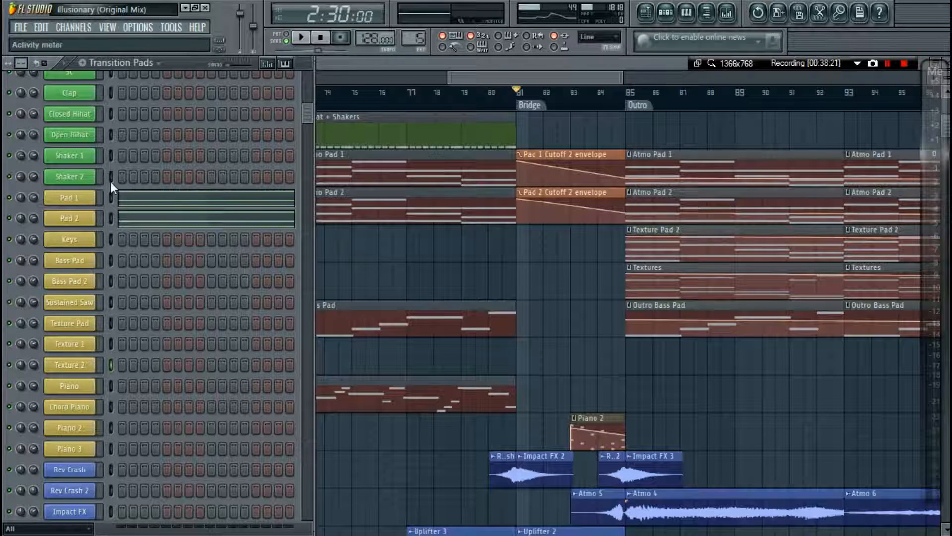
pyautogui.moveTo(414, 38); pyautogui.dragTo(414, 34)
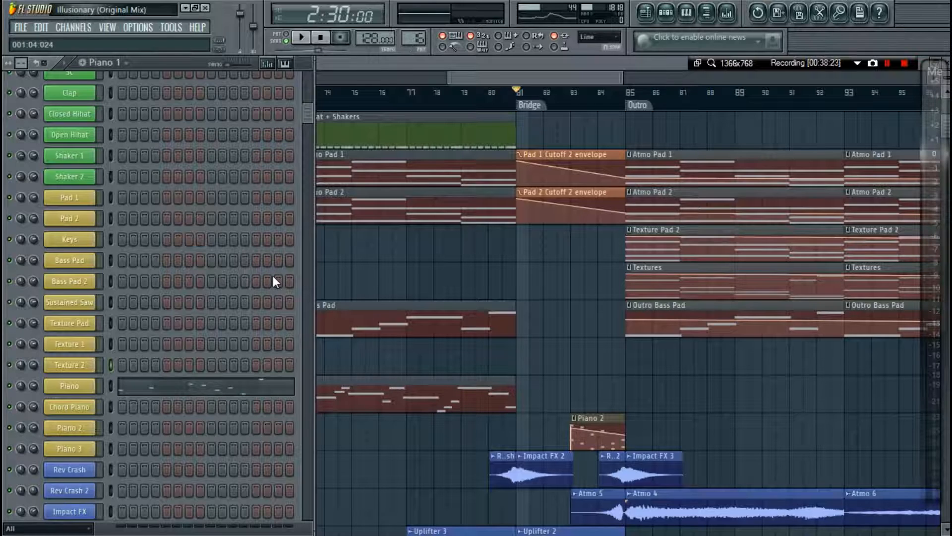
# Show the Nexus preset used by the Piano channel in the step sequencer, and close the plugin window.
pyautogui.press('F6')
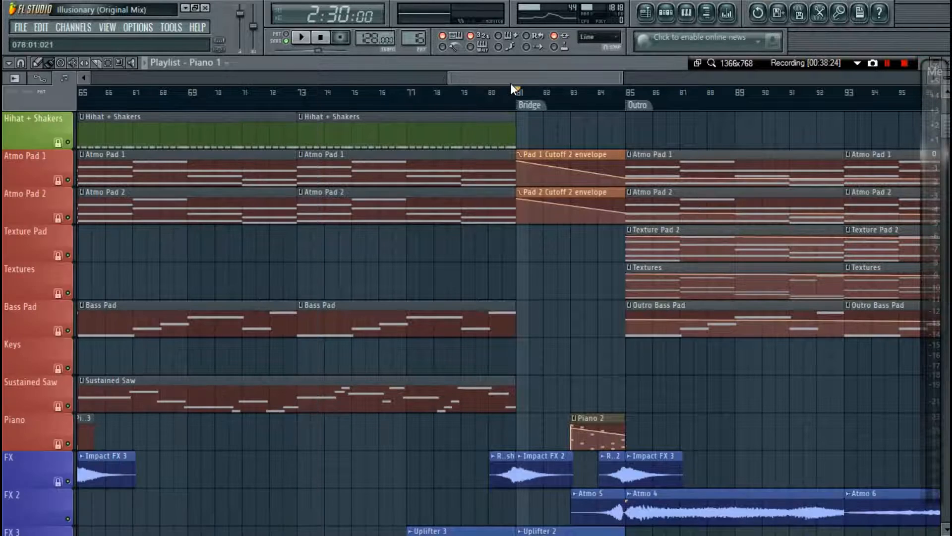
pyautogui.press('F5')
pyautogui.press('F6')
pyautogui.scroll(-6, 234, 252)
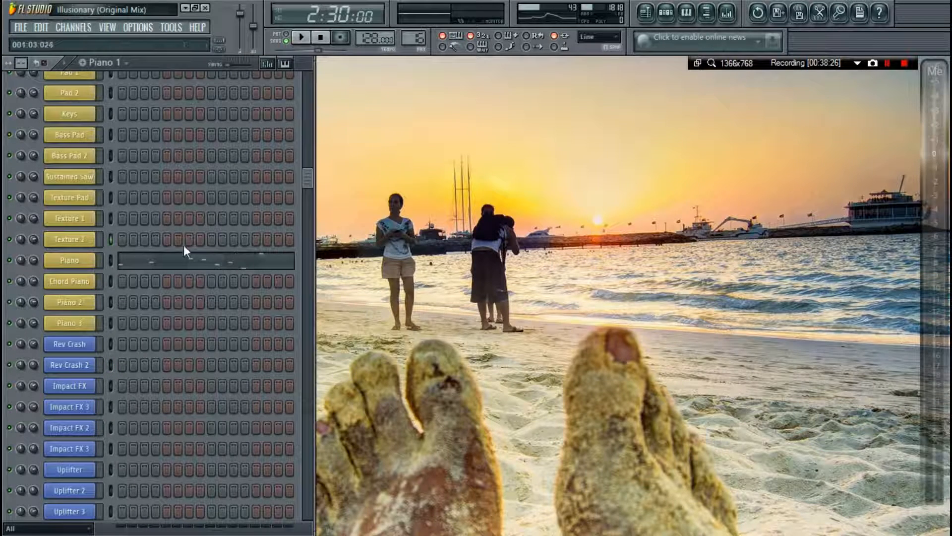
pyautogui.click(88, 263)
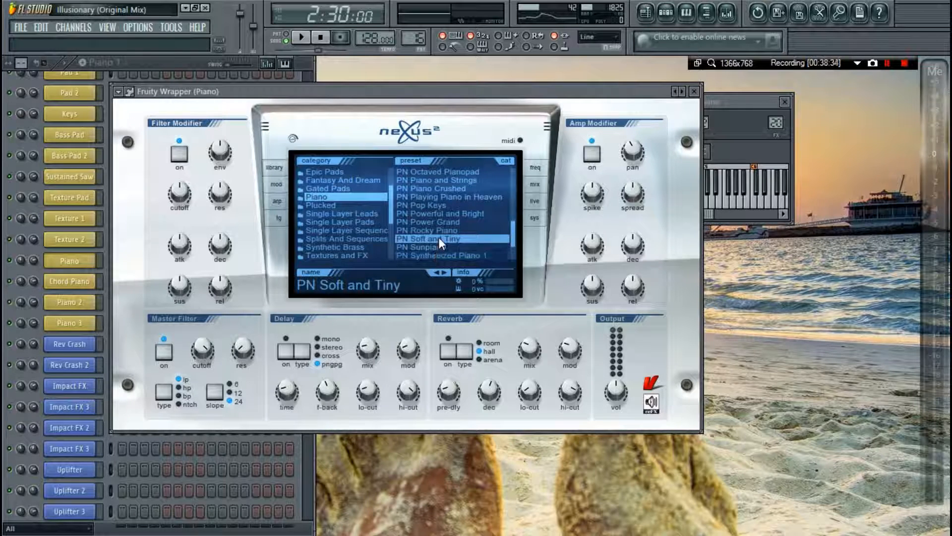
pyautogui.moveTo(638, 155)
pyautogui.press('Escape')
# Inspect the Classic Delay, Fruity Compressor, FabFilter Pro-Q and FabFilter Saturn settings on the Piano mixer track.
pyautogui.press('F9')
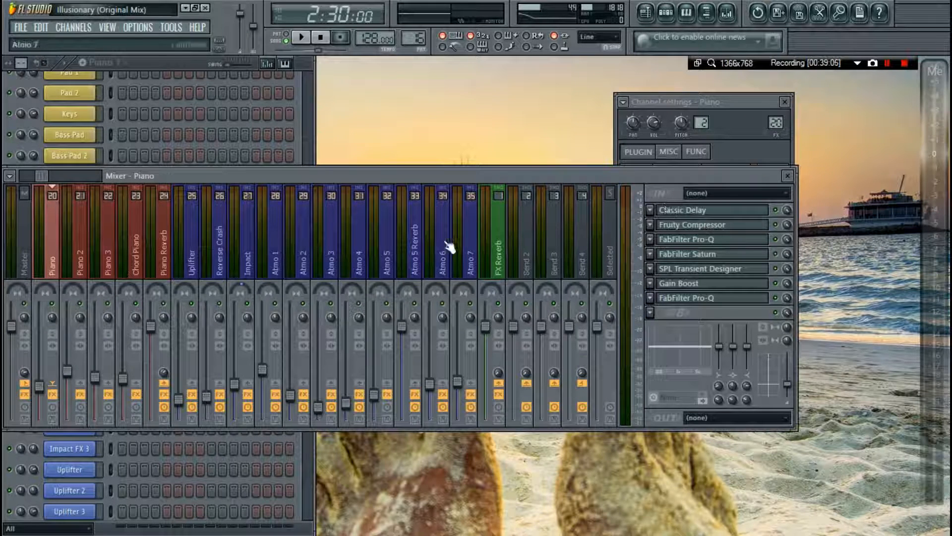
pyautogui.click(660, 210)
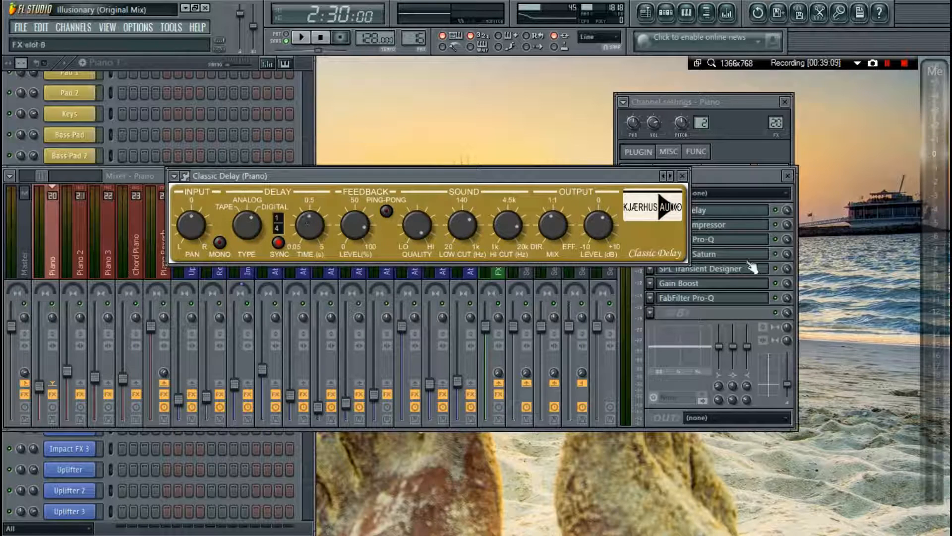
pyautogui.press('Escape')
pyautogui.click(719, 225)
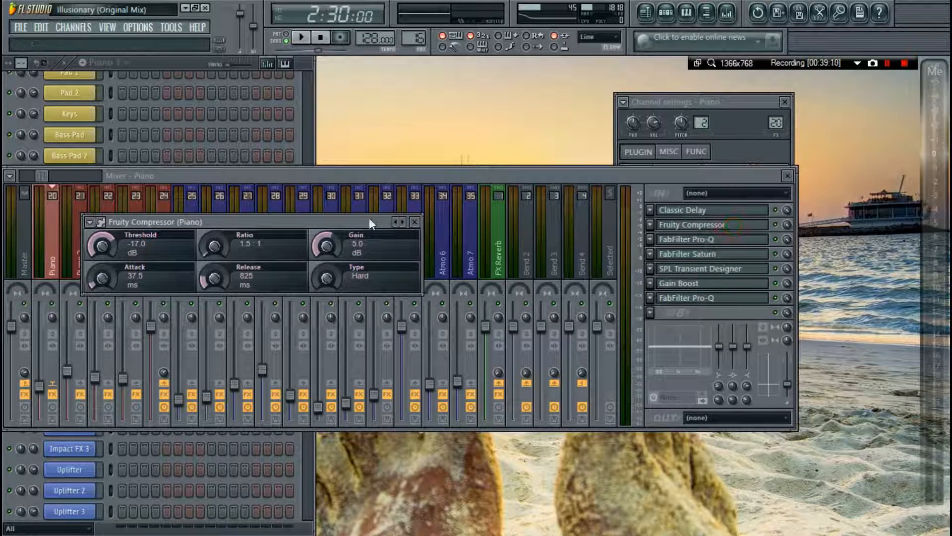
pyautogui.click(741, 242)
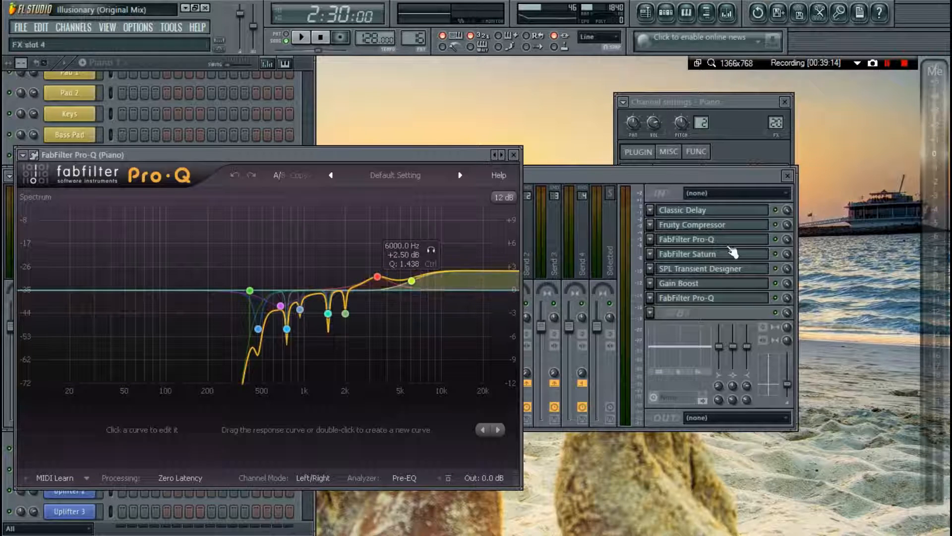
pyautogui.click(714, 254)
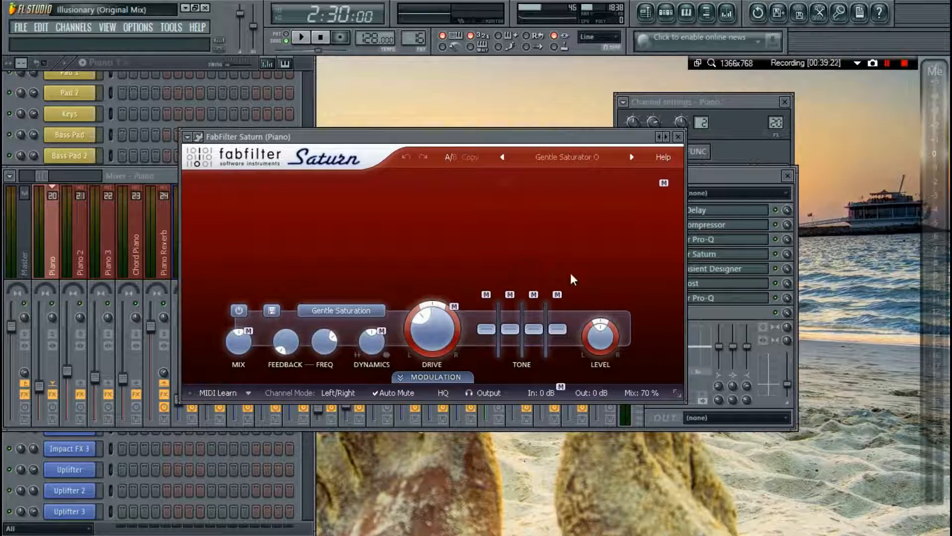
pyautogui.moveTo(655, 391)
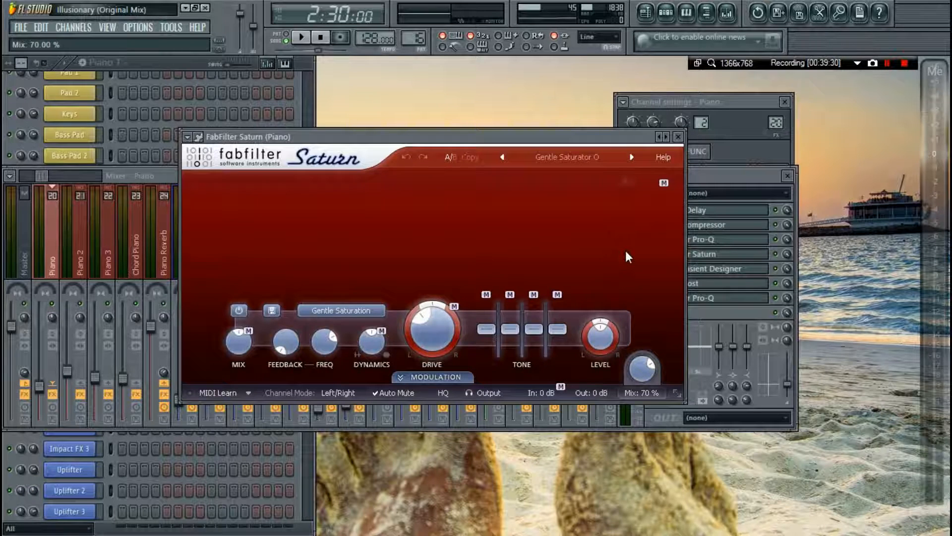
pyautogui.press('Escape')
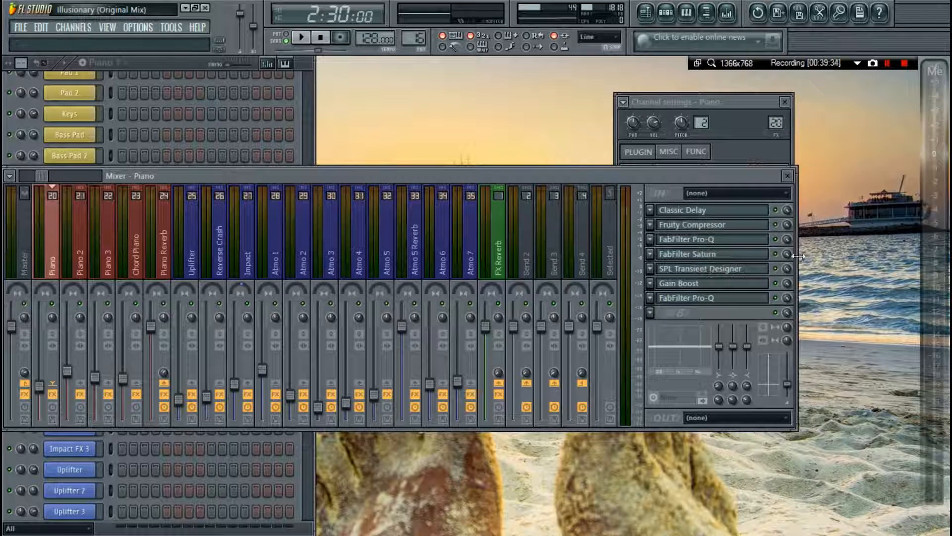
# Inspect the SPL Transient Designer on the Piano mixer track, and briefly revisit FabFilter Saturn.
pyautogui.click(724, 269)
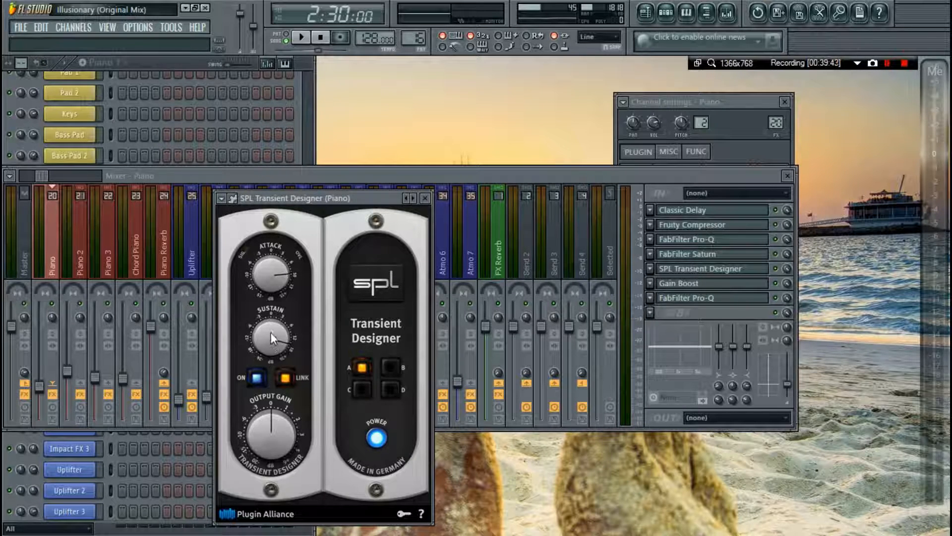
pyautogui.click(693, 267)
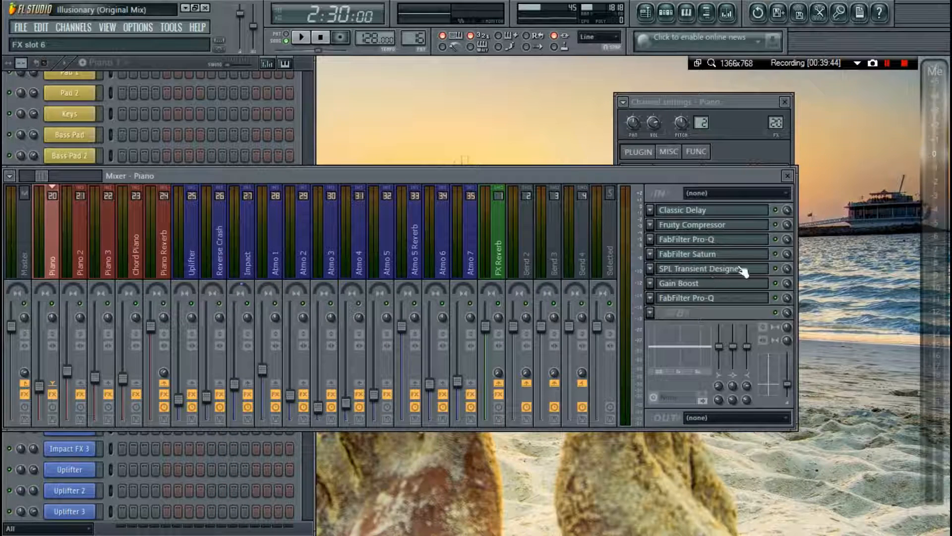
pyautogui.rightClick(787, 254)
pyautogui.press('Escape')
pyautogui.click(740, 254)
pyautogui.press('Escape')
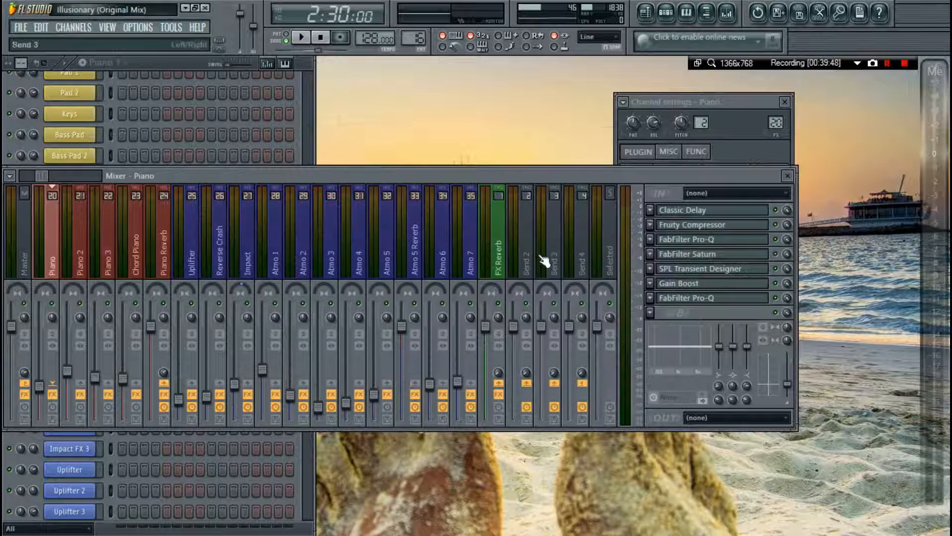
# Play the song from the Bridge with the mixer shown, stop playback, and close the Piano channel settings and the mixer.
pyautogui.press('space')
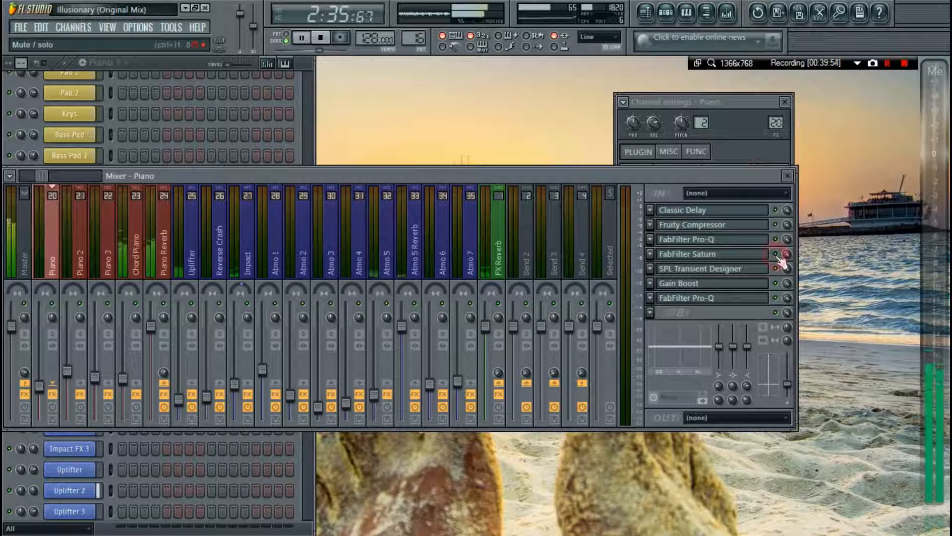
pyautogui.press('space')
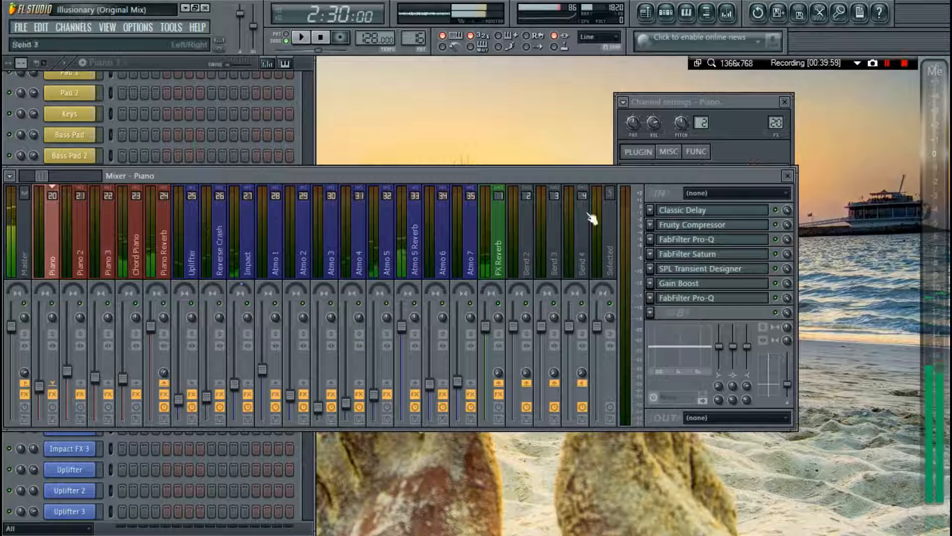
pyautogui.click(785, 101)
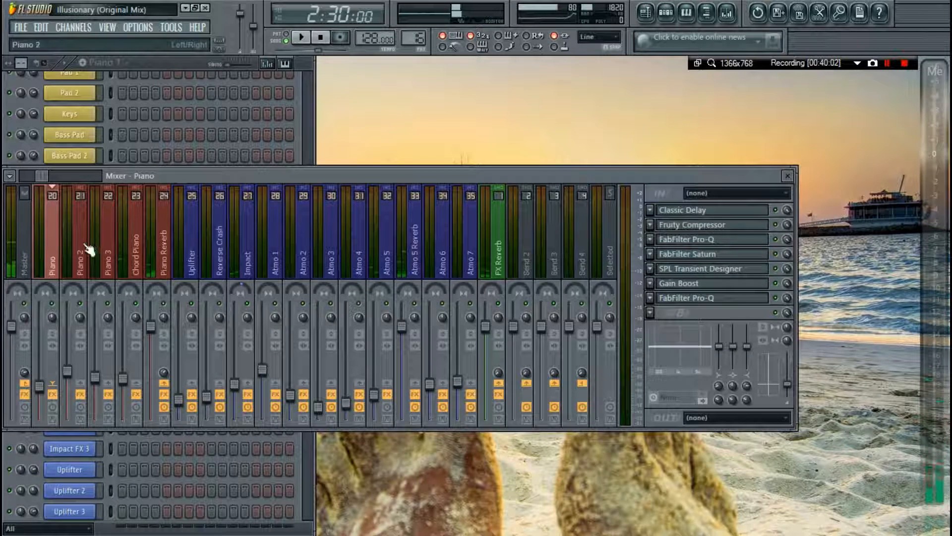
pyautogui.press('F9')
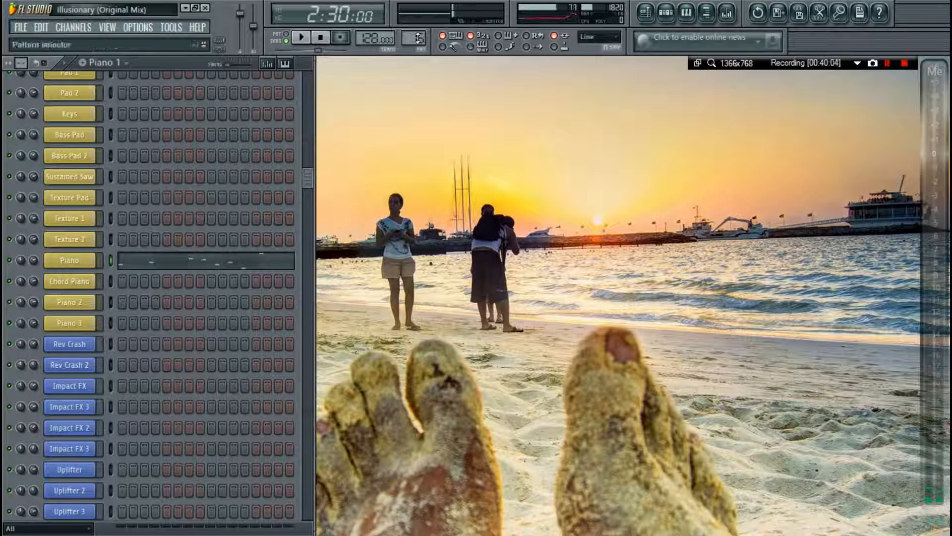
# With the Piano 1 pattern selected, compare the Nexus presets of the Piano, Piano 2 and Piano 3 channels, and close all plugin windows.
pyautogui.scroll(1, 417, 39)
pyautogui.scroll(-2, 417, 38)
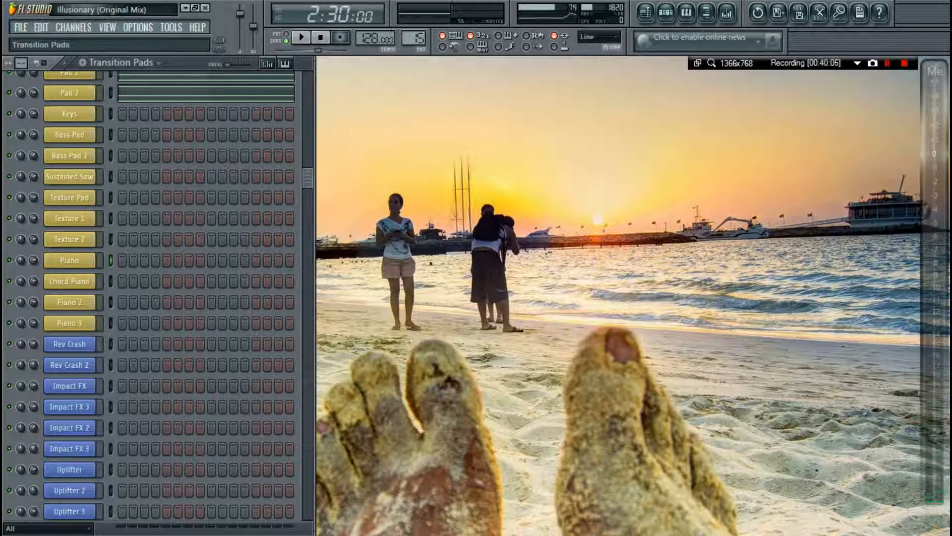
pyautogui.scroll(1, 417, 38)
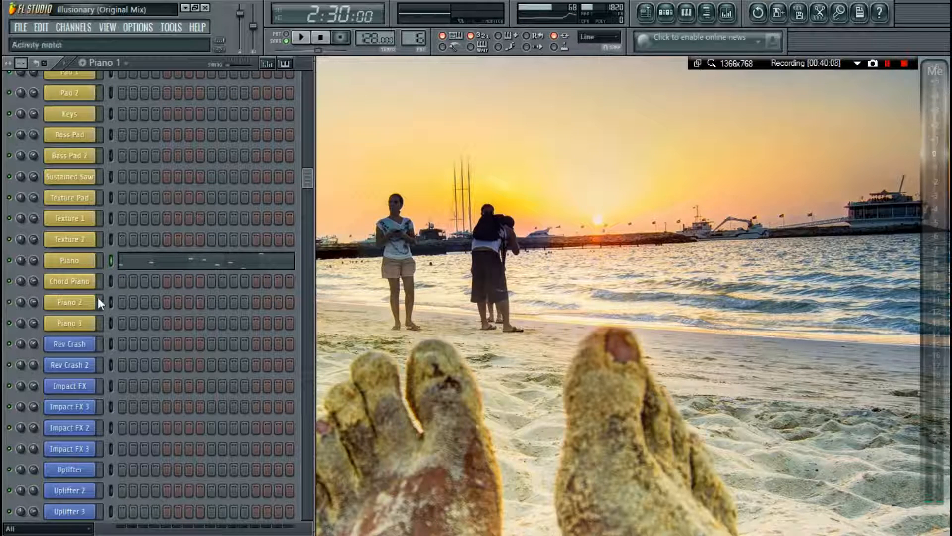
pyautogui.click(97, 299)
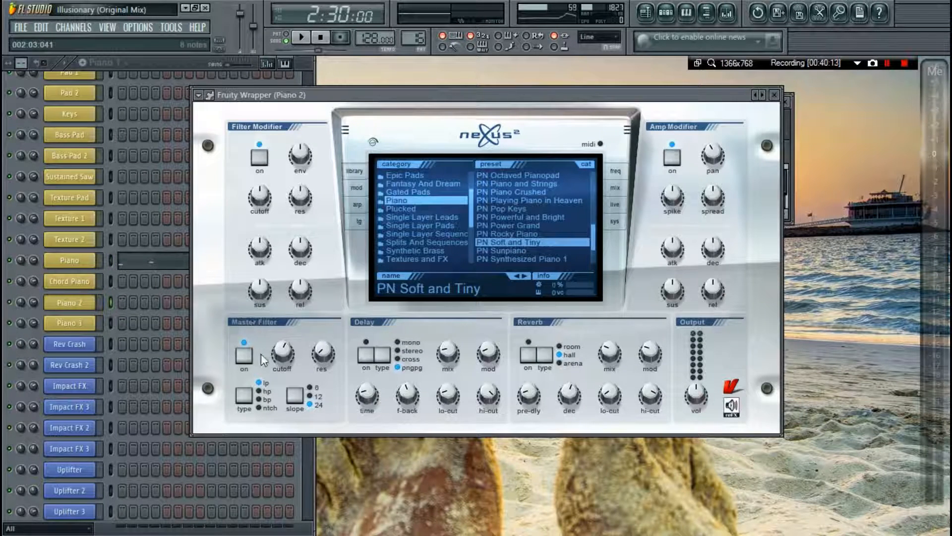
pyautogui.click(74, 261)
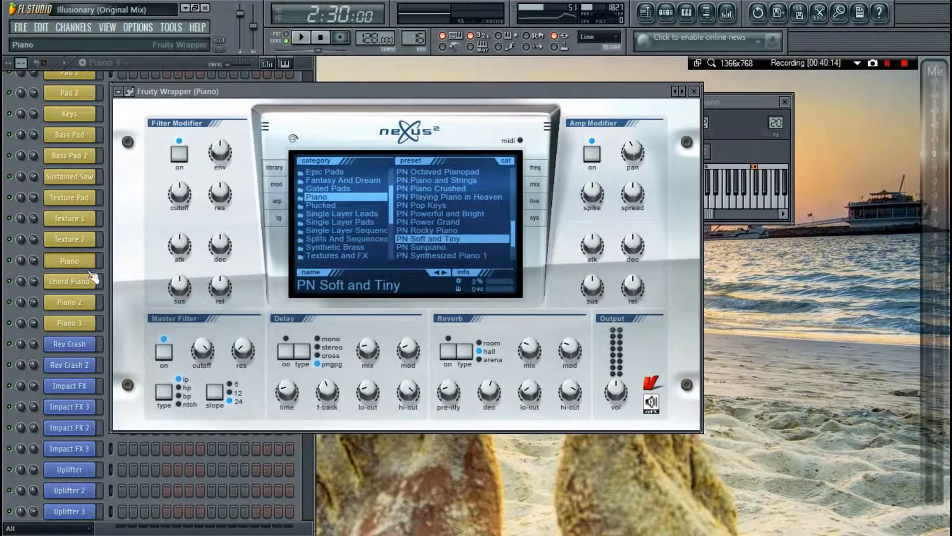
pyautogui.click(86, 319)
pyautogui.click(83, 301)
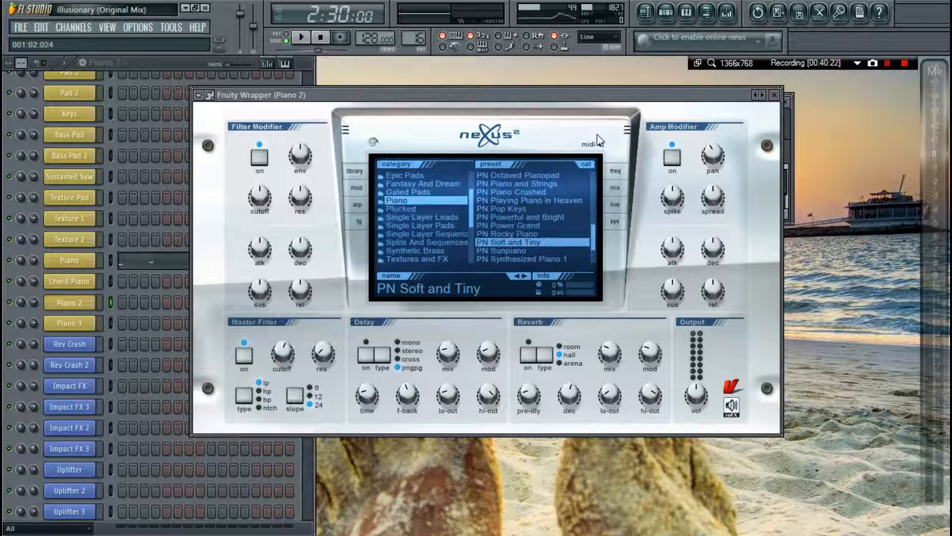
pyautogui.press('F12')
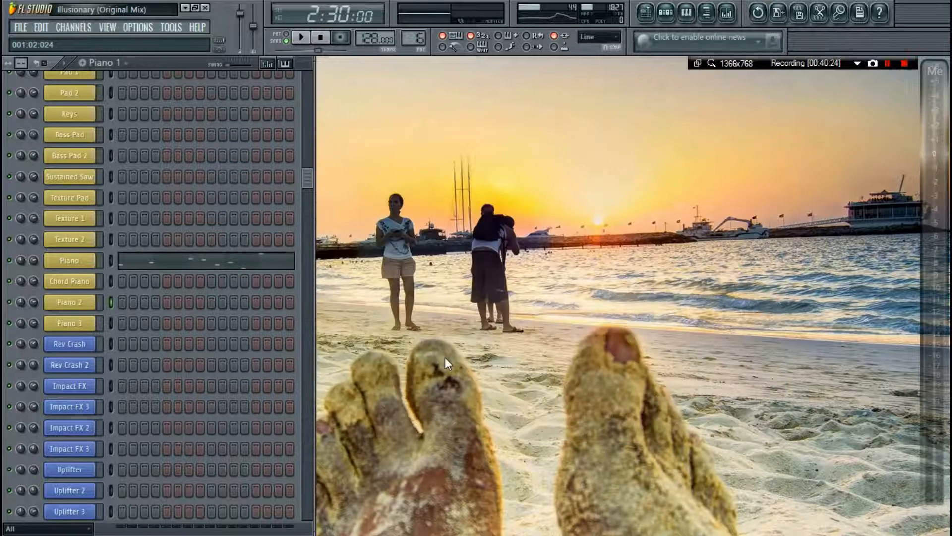
# Compare the effects chains of the Piano and Piano 2 mixer tracks, including the Gain Boost equalizer on Piano.
pyautogui.press('F9')
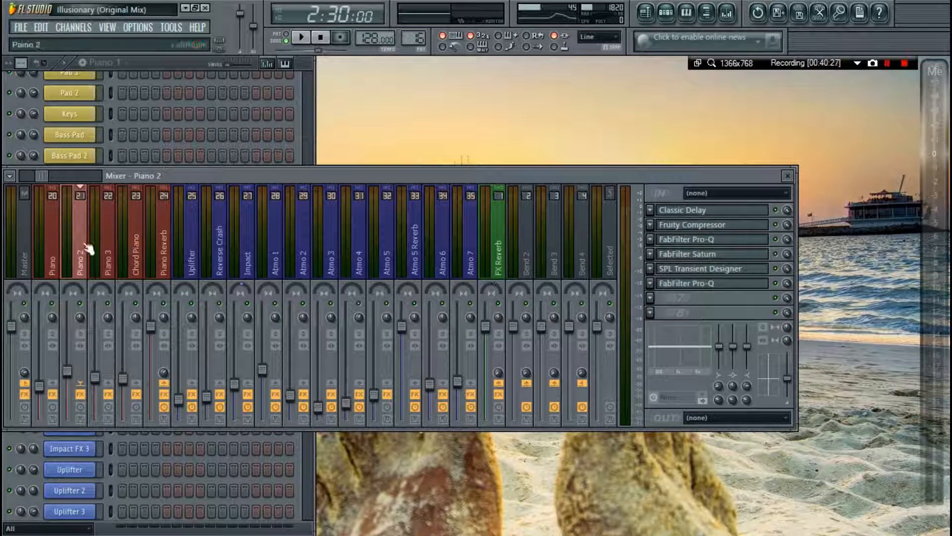
pyautogui.click(57, 248)
pyautogui.click(67, 247)
pyautogui.click(43, 251)
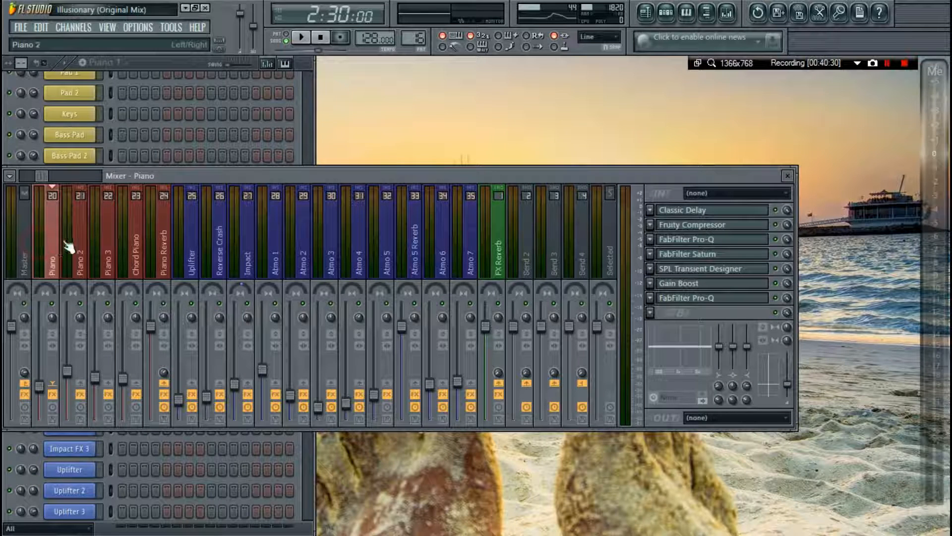
pyautogui.click(714, 284)
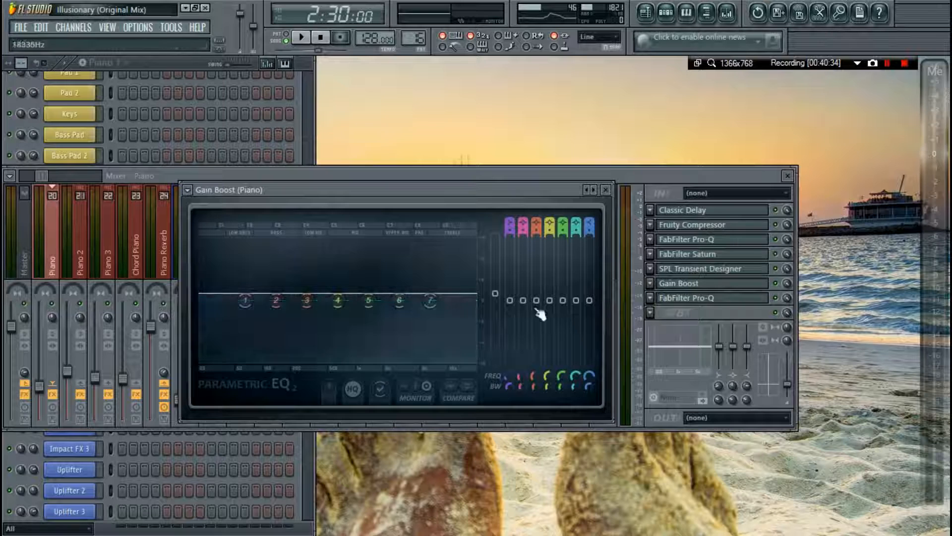
pyautogui.click(711, 306)
pyautogui.click(77, 232)
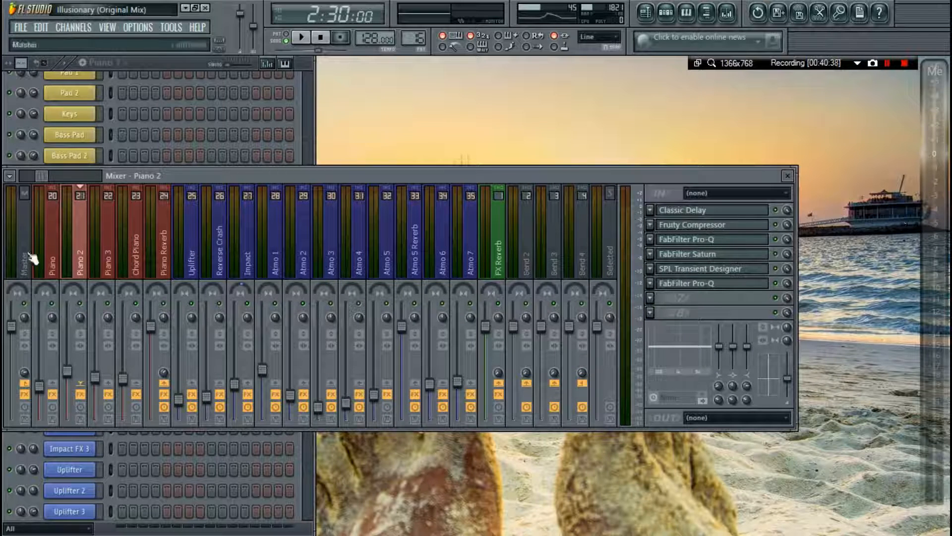
pyautogui.press('F9')
# Show the Piano 3 channel's Nexus preset, and close its plugin and channel settings windows.
pyautogui.click(84, 323)
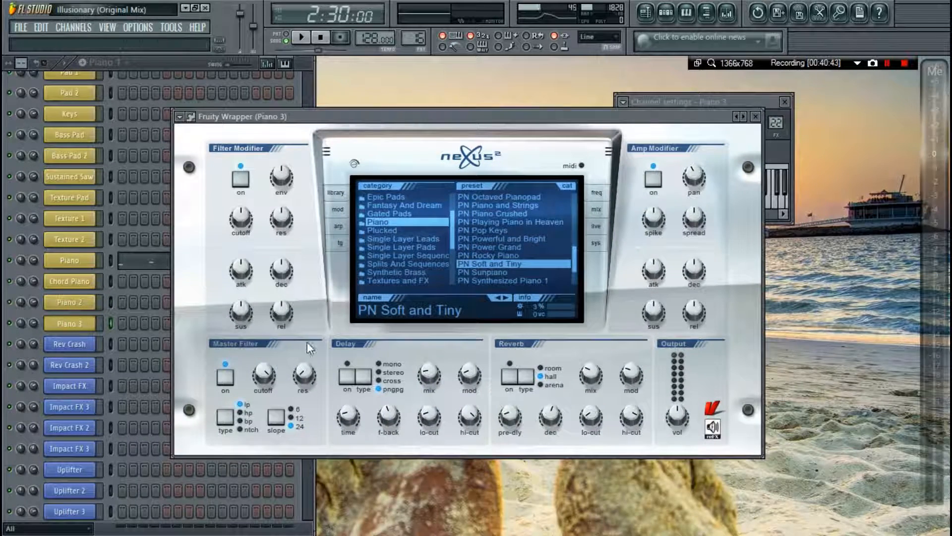
pyautogui.press('Escape')
pyautogui.press('Escape')
# Locate the Piano 3 clip around bar 65 in the Playlist, and close the Playlist.
pyautogui.press('F5')
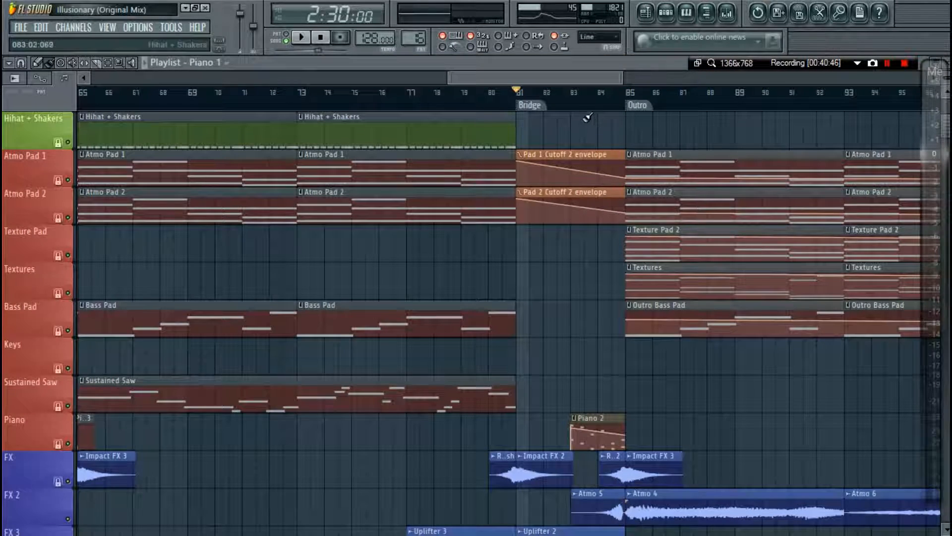
pyautogui.scroll(-5, 586, 109)
pyautogui.scroll(-4, 754, 355)
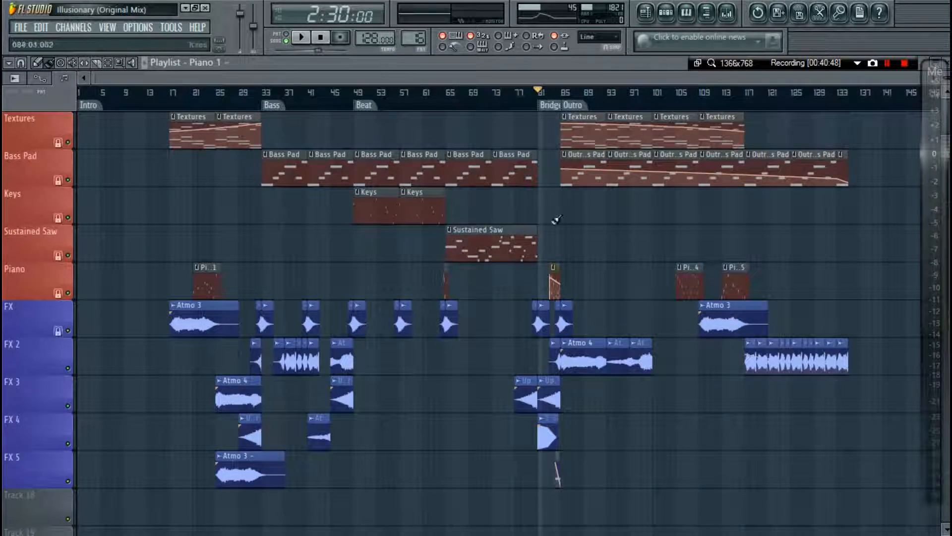
pyautogui.scroll(5, 587, 106)
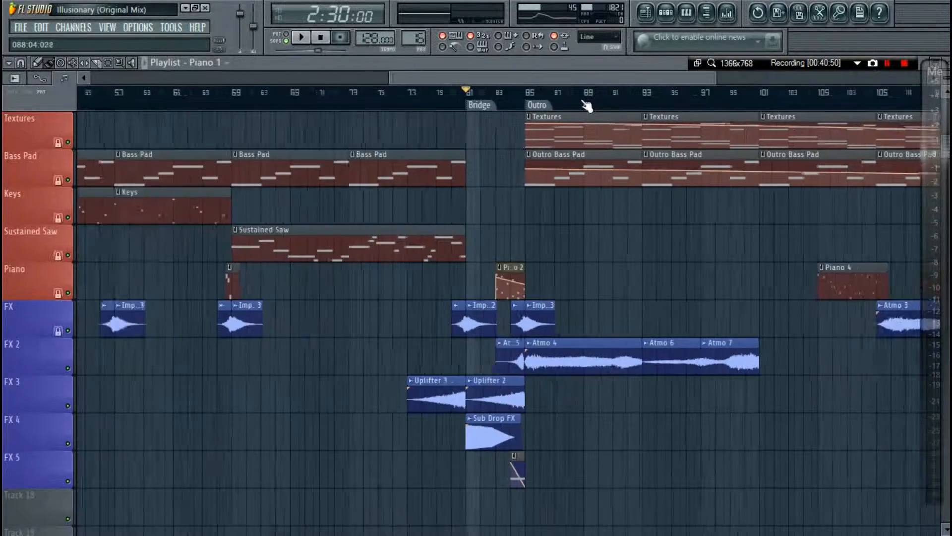
pyautogui.scroll(-5, 587, 106)
pyautogui.scroll(11, 452, 102)
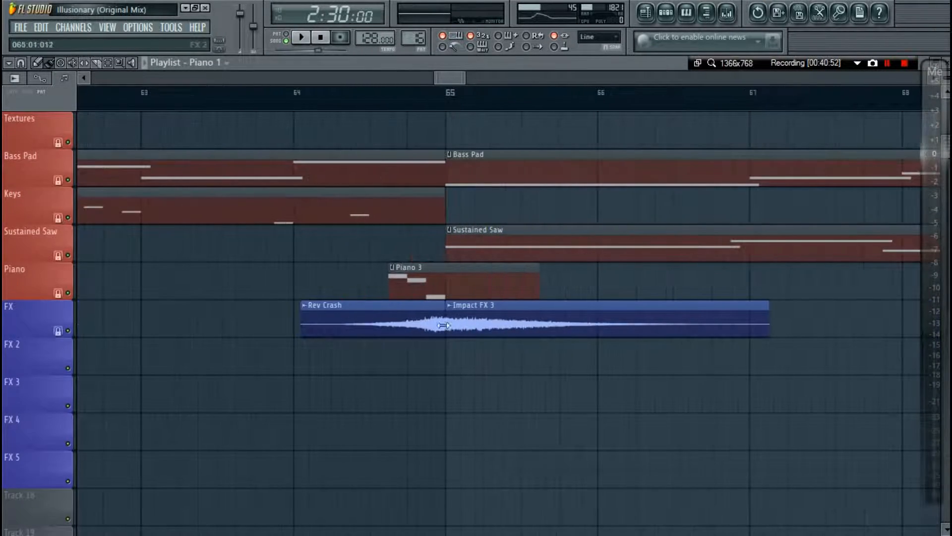
pyautogui.press('F5')
# Look over the effects chain of the Piano 3 mixer track, and close the mixer.
pyautogui.press('F9')
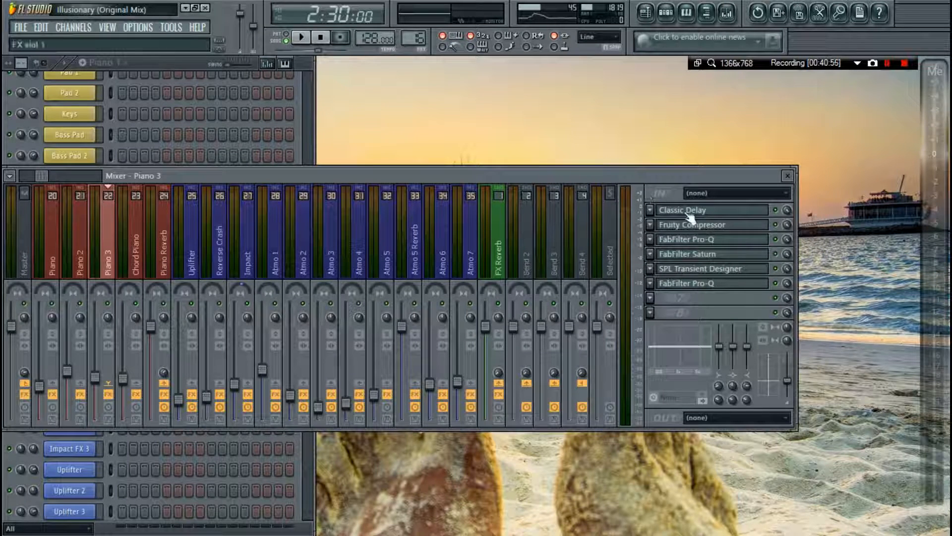
pyautogui.click(106, 247)
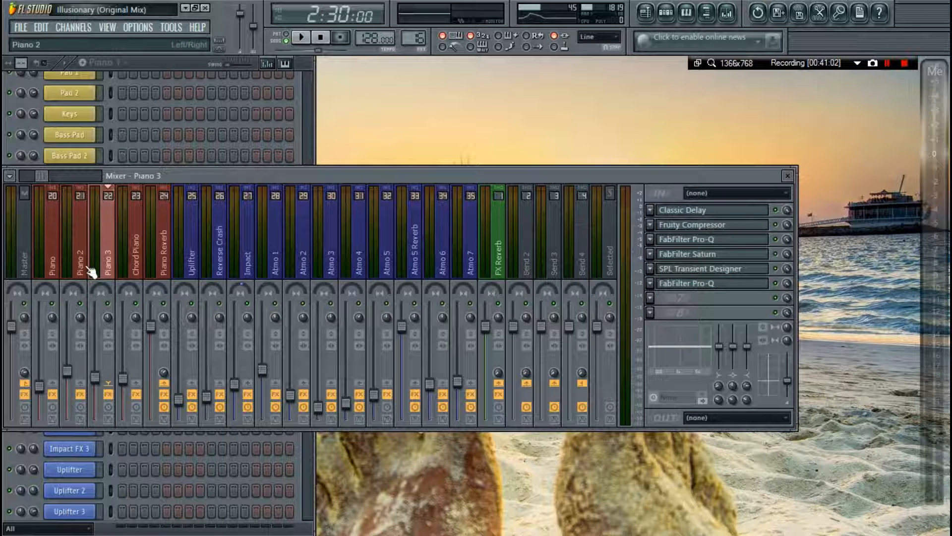
pyautogui.press('F9')
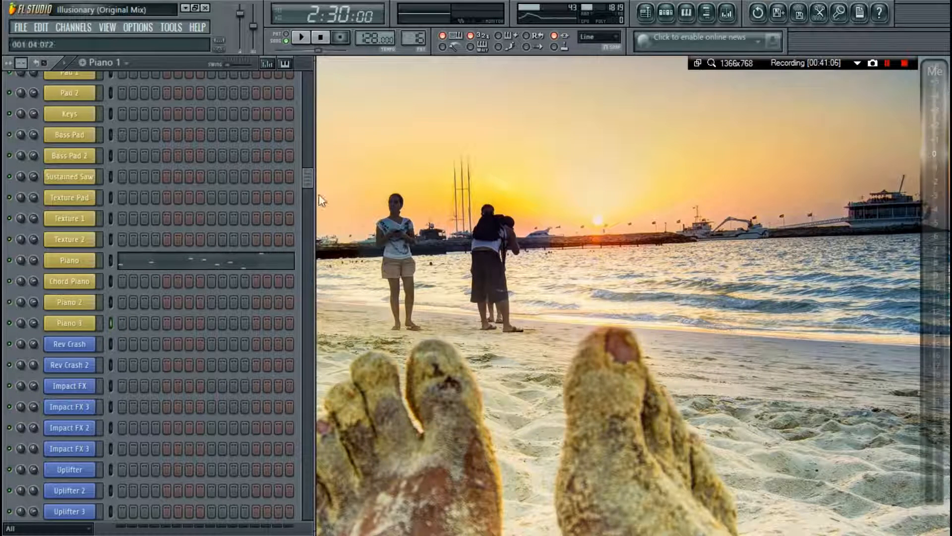
# Locate the Piano 2 clip in the Bridge section of the Playlist, solo the Piano track, and play the section from bar 81.
pyautogui.press('F5')
pyautogui.scroll(-5, 453, 131)
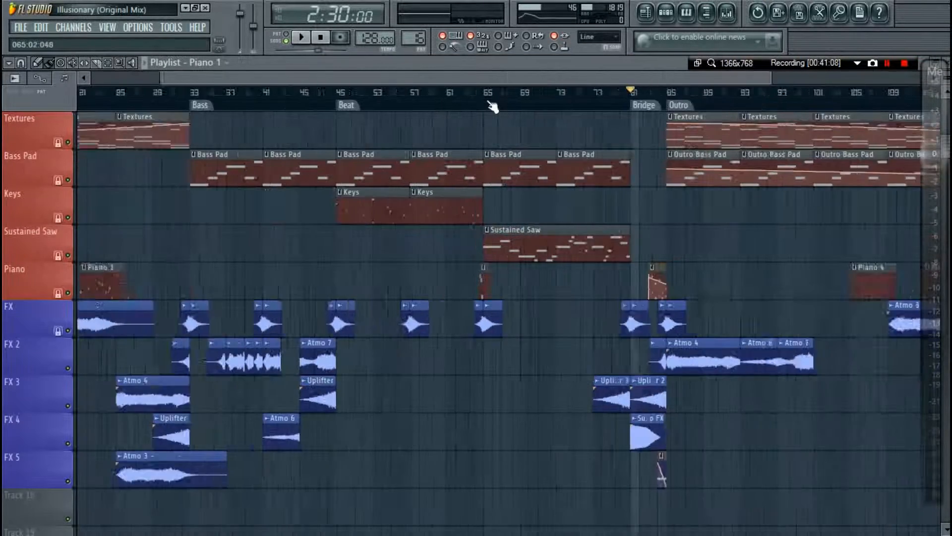
pyautogui.scroll(3, 484, 168)
pyautogui.scroll(4, 568, 98)
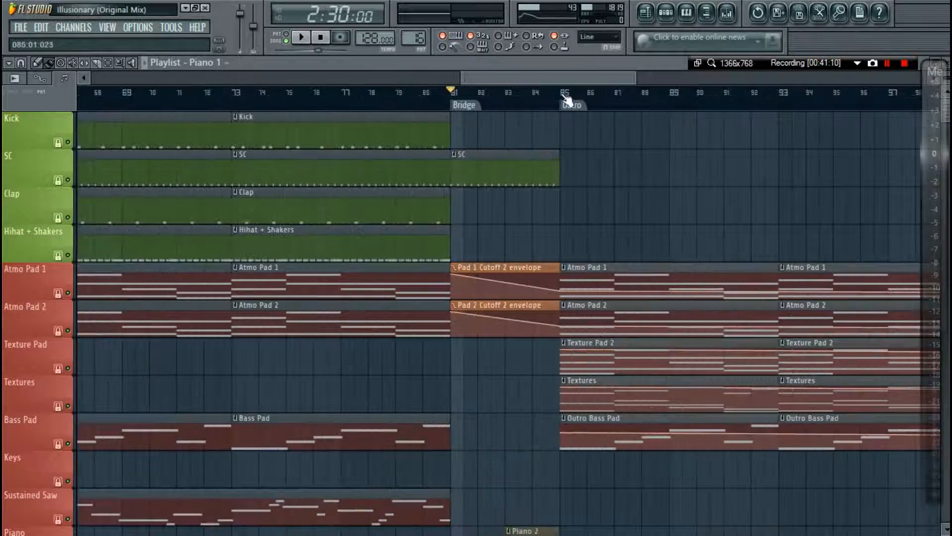
pyautogui.scroll(-3, 489, 204)
pyautogui.press('space')
pyautogui.rightClick(68, 217)
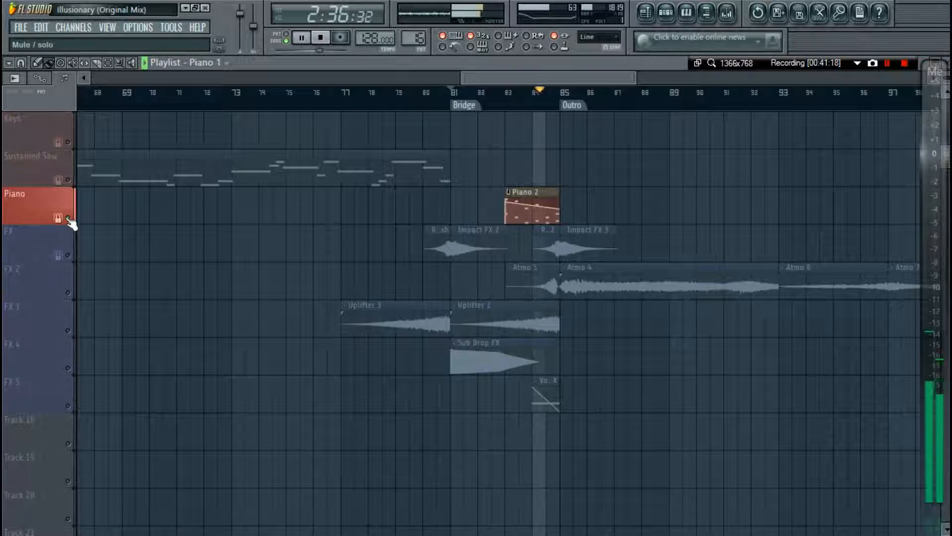
pyautogui.press('space')
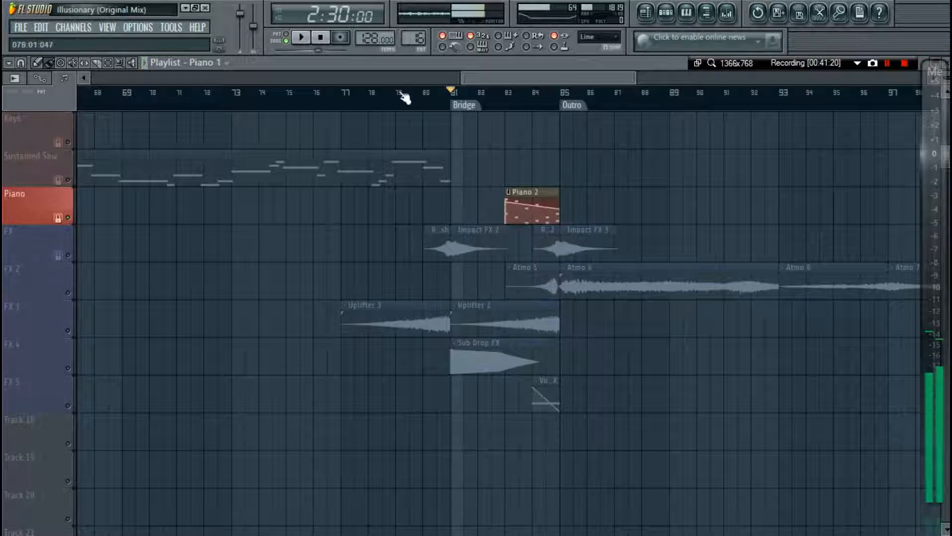
# Get a closer look at the Piano 2 clip at bar 83, and show the Chord Piano channel's Nexus preset.
pyautogui.scroll(3, 564, 96)
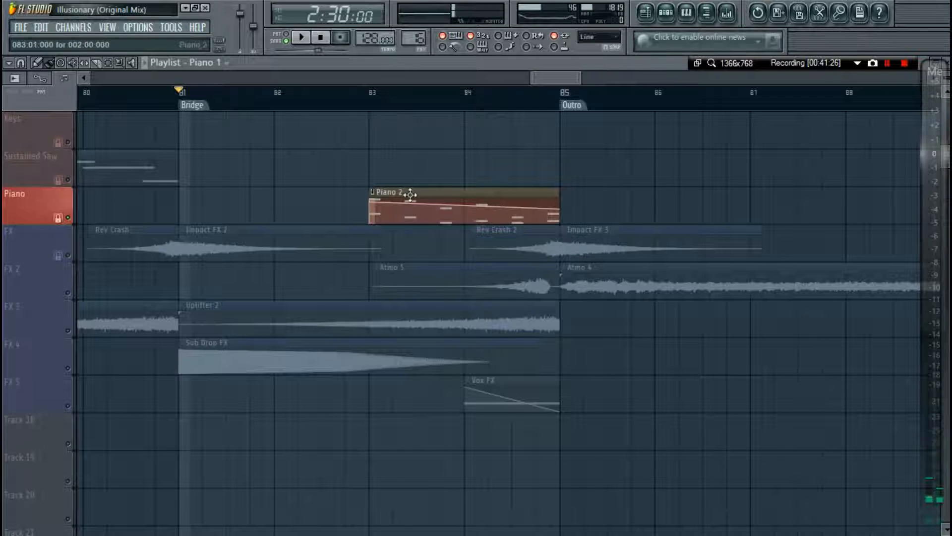
pyautogui.press('F6')
pyautogui.click(69, 281)
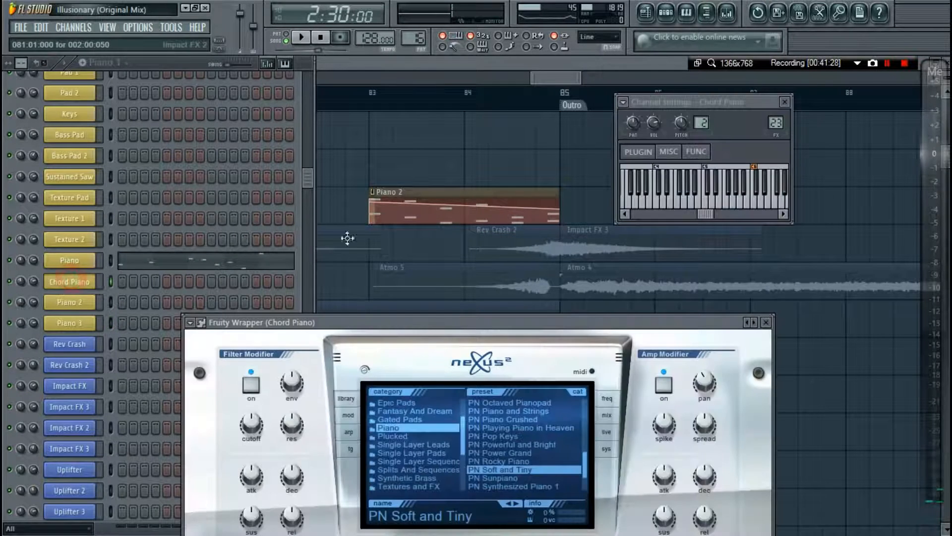
pyautogui.moveTo(475, 321); pyautogui.dragTo(447, 108)
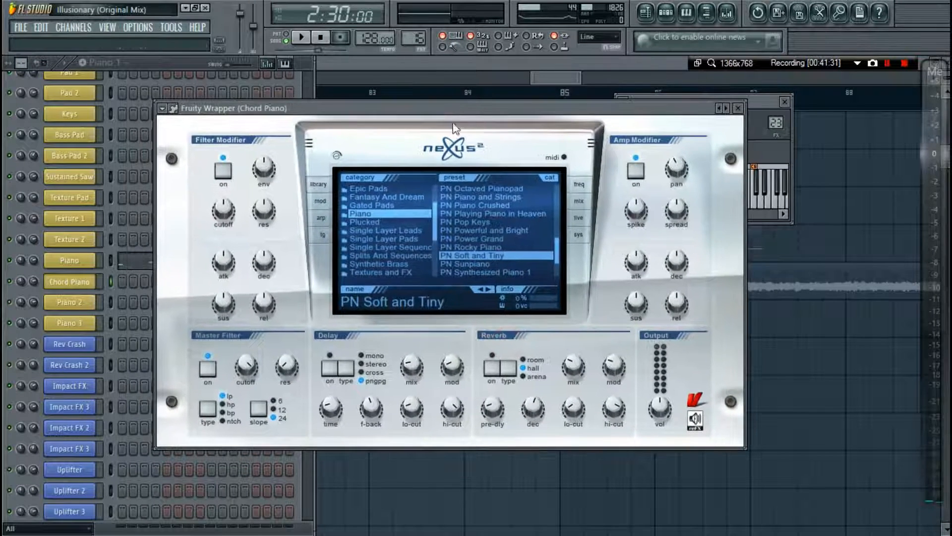
# Review the Chord Piano mixer track's effects chain, including its Classic Delay settings, and return to the Playlist.
pyautogui.press('F9')
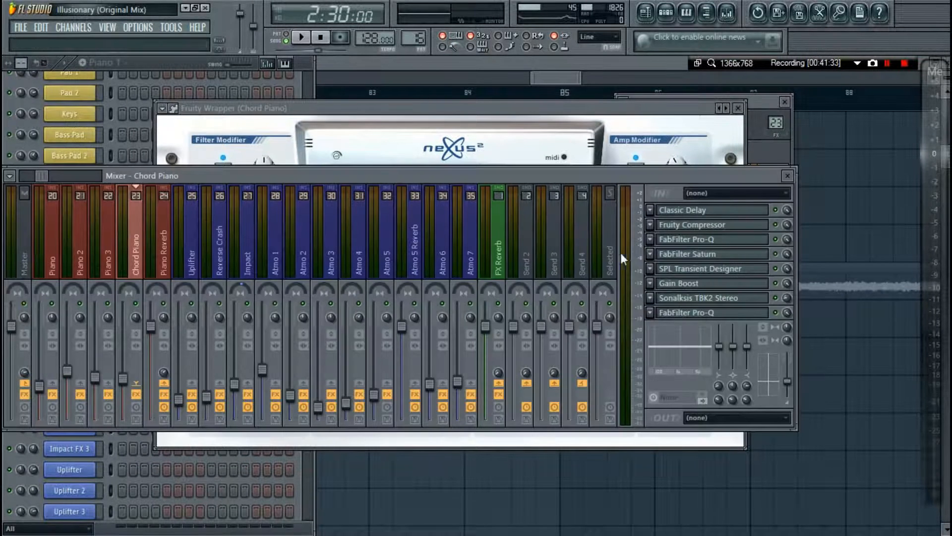
pyautogui.click(714, 214)
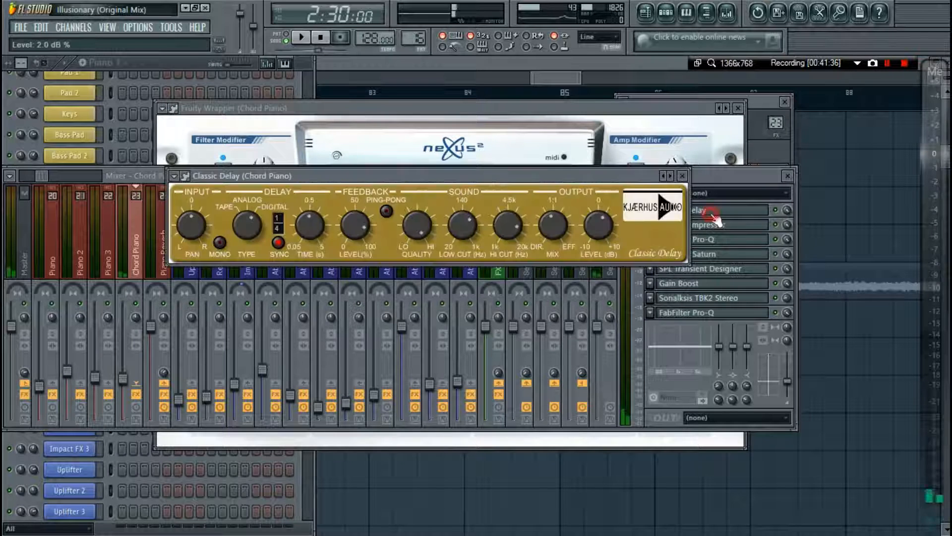
pyautogui.click(715, 217)
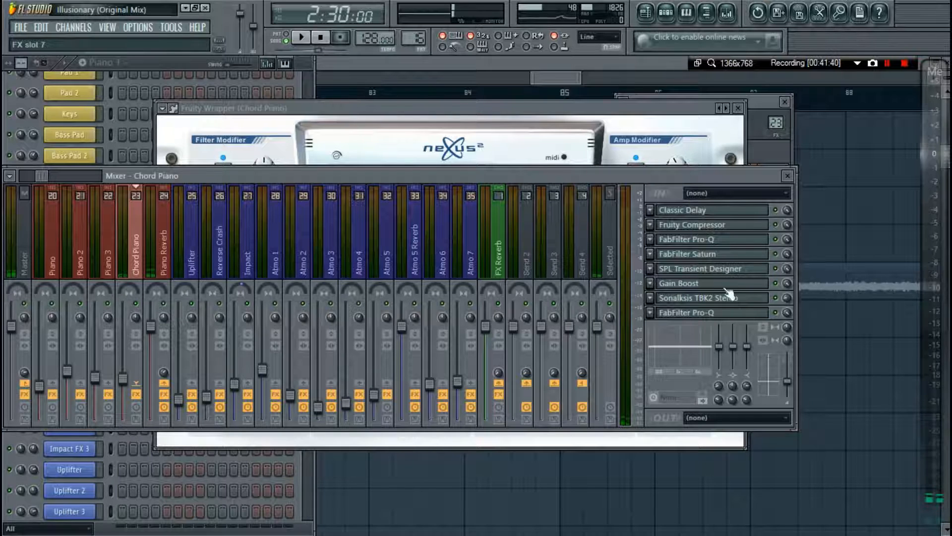
pyautogui.press('F9')
pyautogui.press('Escape')
pyautogui.press('F6')
pyautogui.press('F6')
# Bring the Playlist's automation clips into focus, and inspect the Sonalksis TBK2 Stereo bitcrusher and its mix level on the Chord Piano mixer track.
pyautogui.click(40, 78)
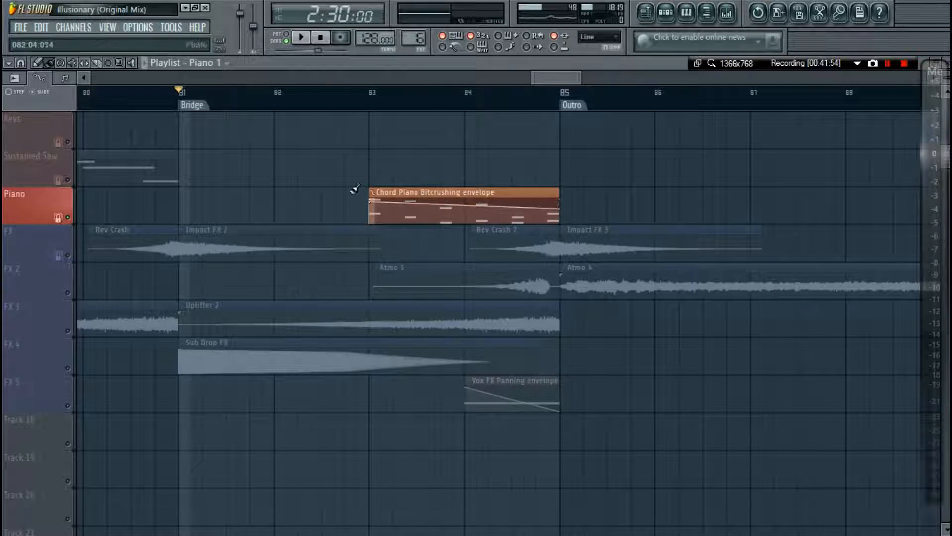
pyautogui.press('F9')
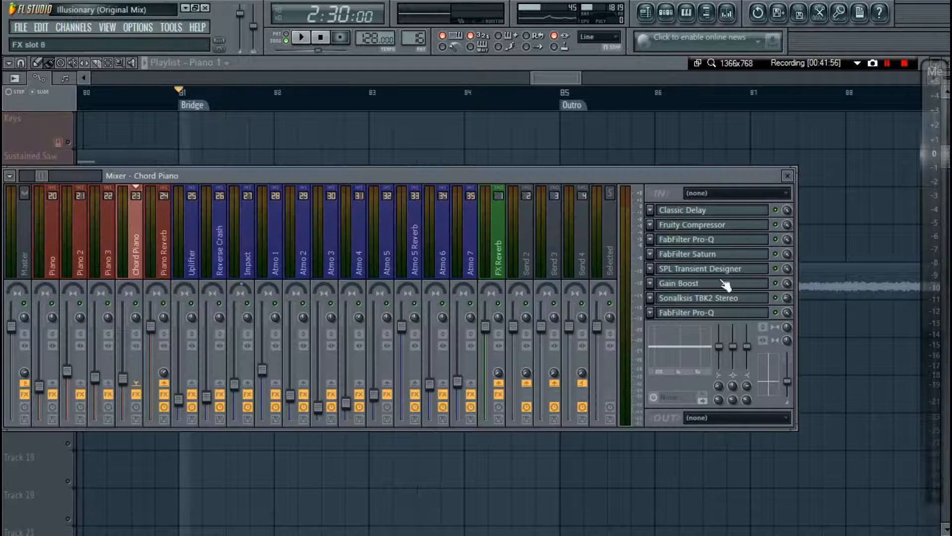
pyautogui.click(716, 298)
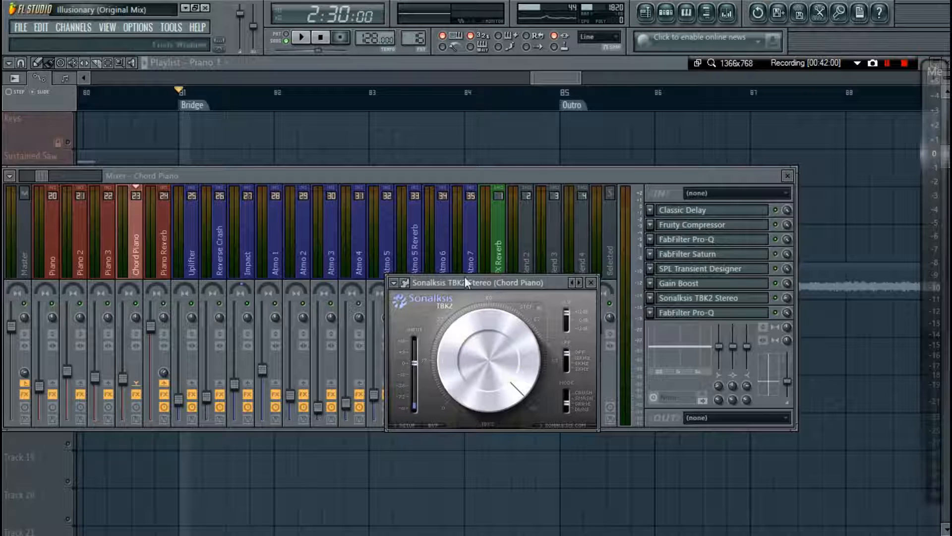
pyautogui.moveTo(465, 283); pyautogui.dragTo(422, 212)
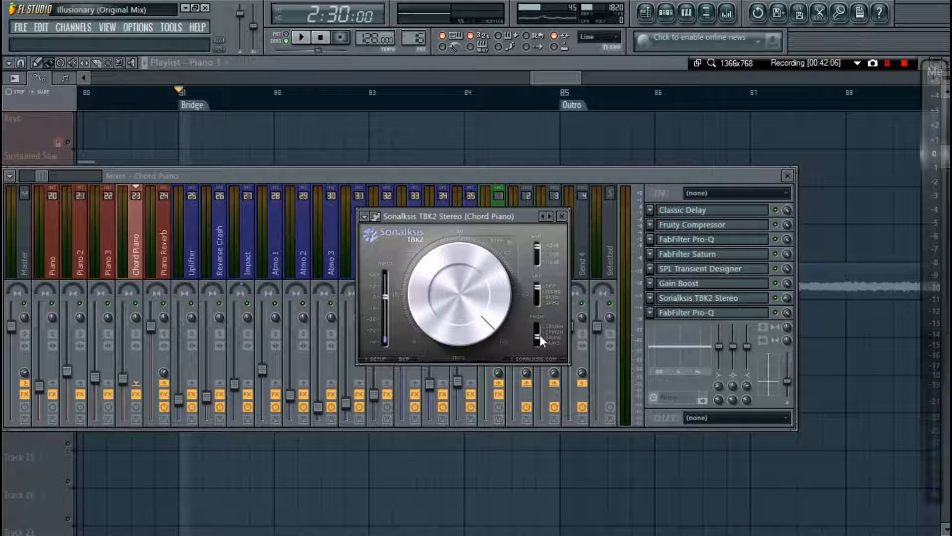
pyautogui.rightClick(788, 299)
pyautogui.click(782, 300)
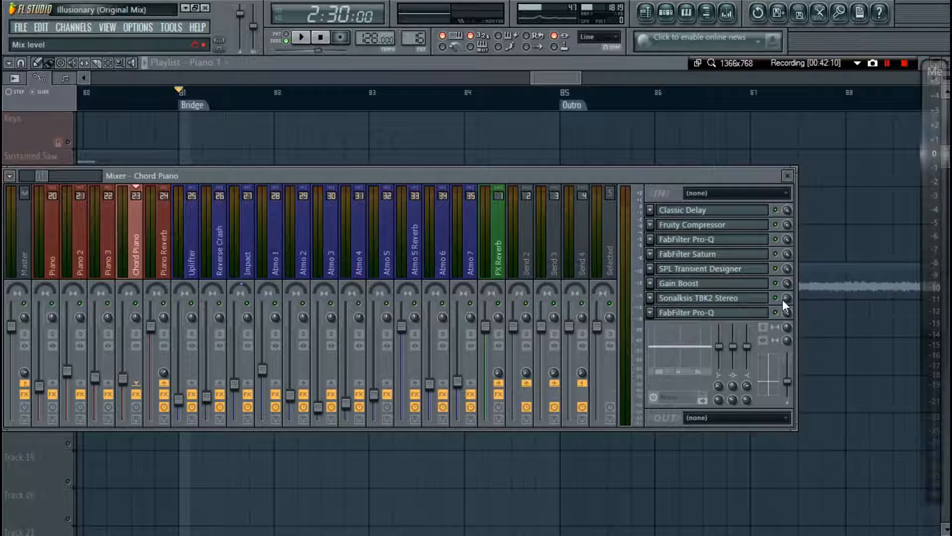
pyautogui.click(752, 297)
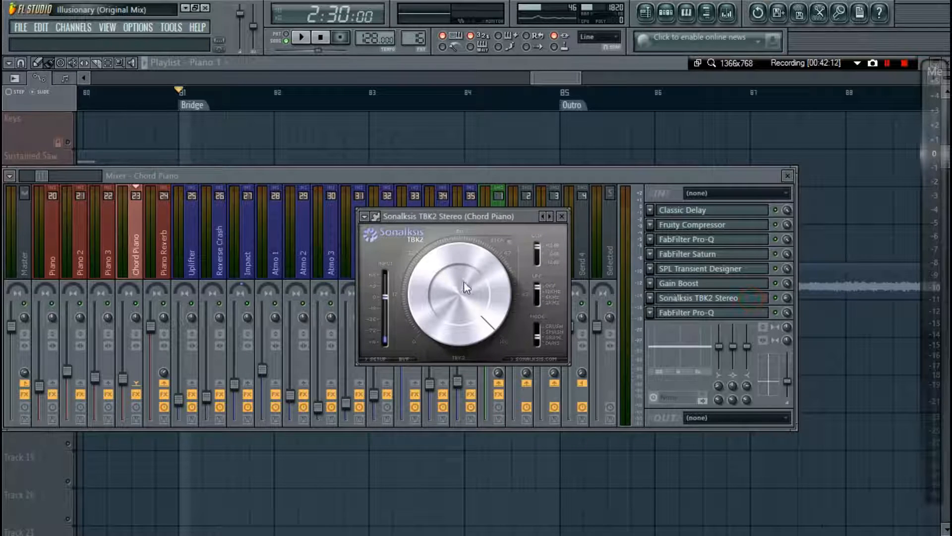
# Show the automation options for the last tweaked TBK2 Depth parameter, and close the bitcrusher and the mixer.
pyautogui.click(177, 26)
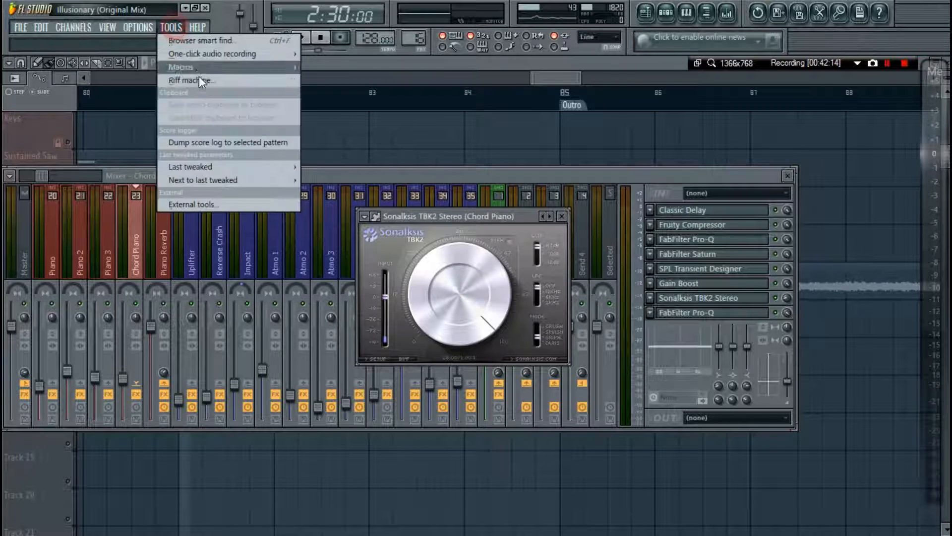
pyautogui.moveTo(208, 167)
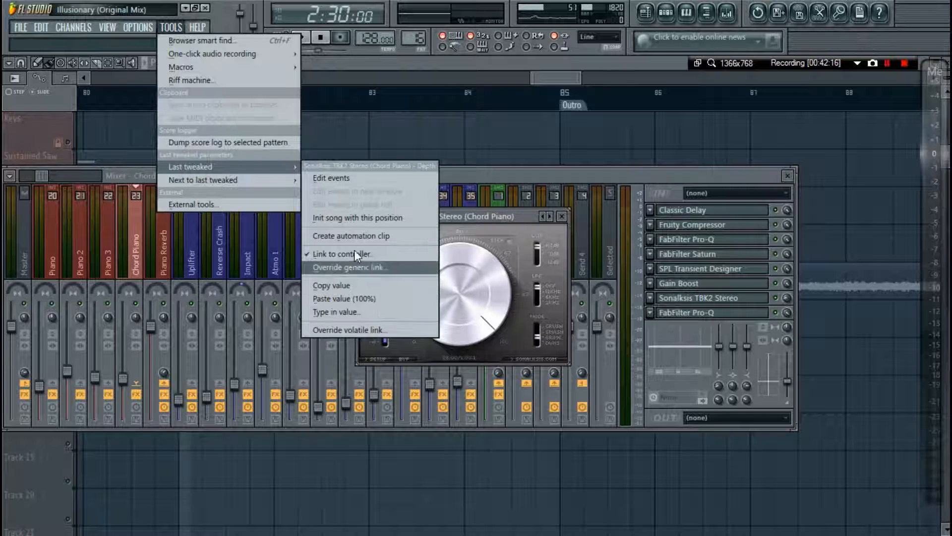
pyautogui.press('Escape')
pyautogui.press('Escape')
pyautogui.press('Escape')
pyautogui.press('Escape')
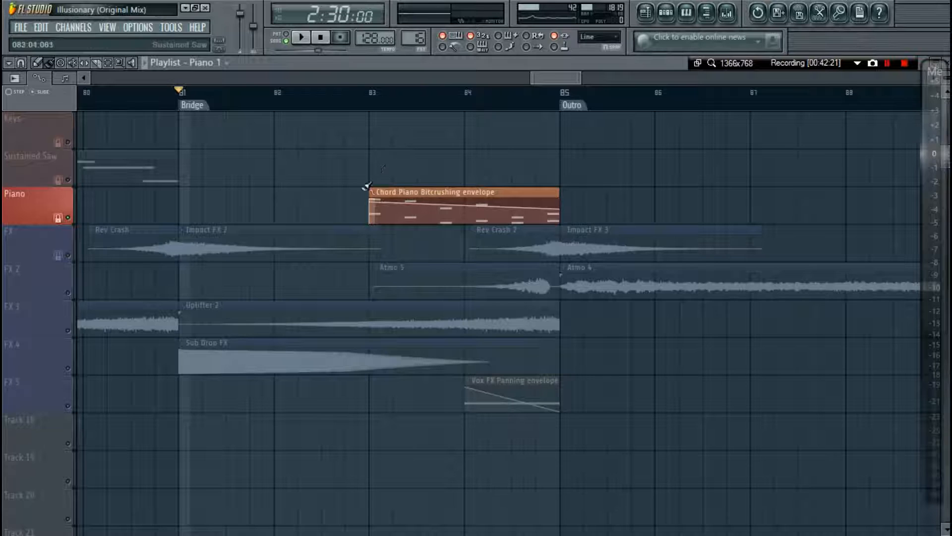
# Examine the start of the Chord Piano Bitcrushing and Piano Cutoff automation at bar 83 on the Piano track.
pyautogui.click(376, 205)
pyautogui.scroll(6, 375, 94)
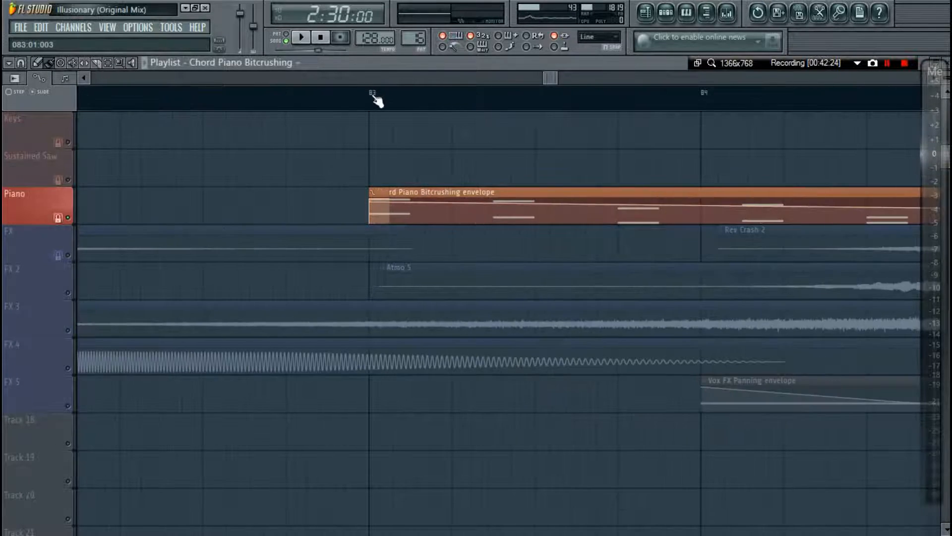
pyautogui.moveTo(393, 190)
pyautogui.mouseDown()
pyautogui.moveTo(397, 123)
pyautogui.moveTo(389, 125)
pyautogui.moveTo(398, 162)
pyautogui.moveTo(390, 192)
pyautogui.mouseUp()
pyautogui.scroll(-2, 401, 100)
pyautogui.scroll(-3, 400, 99)
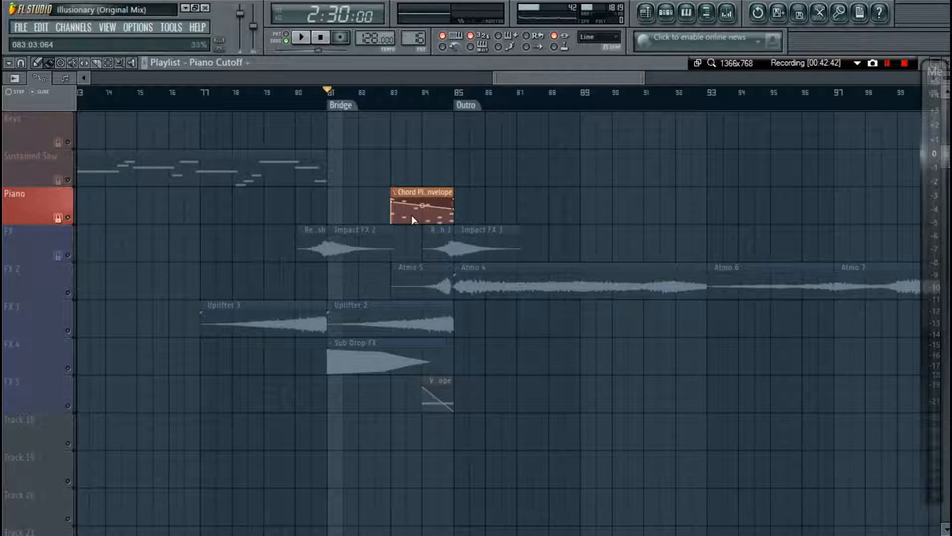
# Play the soloed Piano track from bar 83 to hear the automated chord piano, and stop playback.
pyautogui.click(402, 102)
pyautogui.press('space')
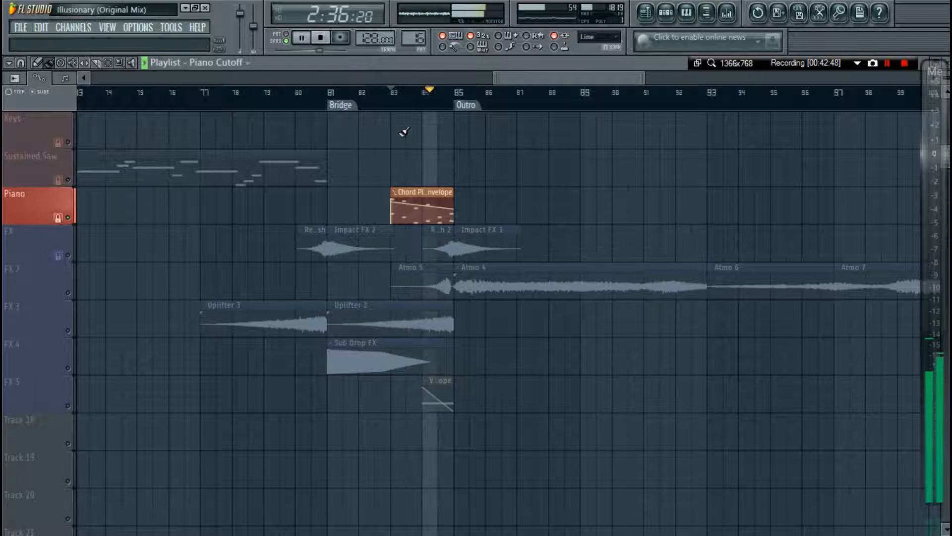
pyautogui.press('space')
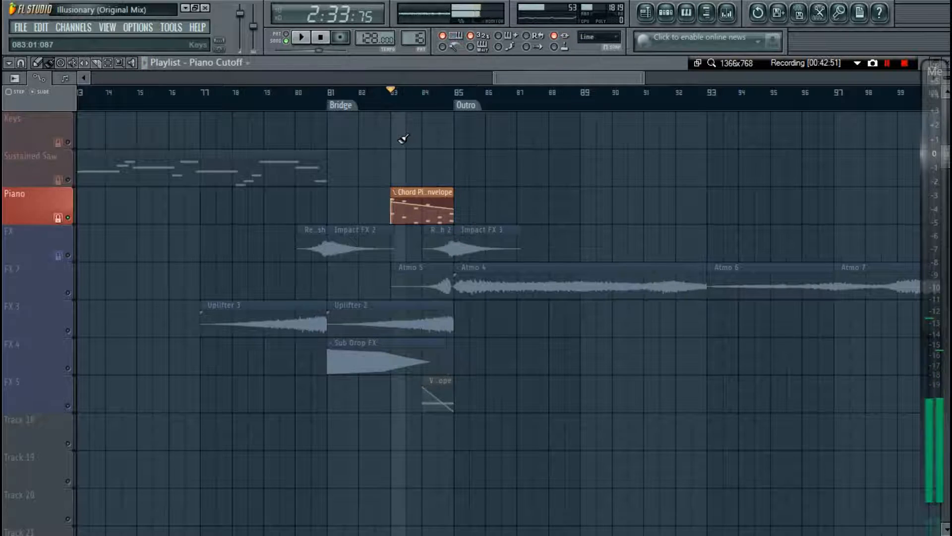
# Review the ArtsAcoustic Reverb settings on the Piano Reverb mixer track, and close the plugin and the mixer.
pyautogui.press('F9')
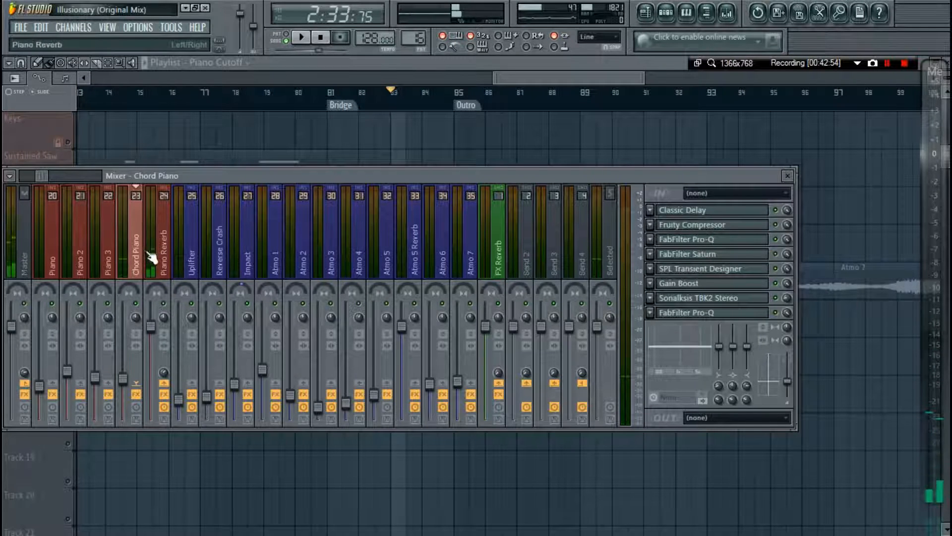
pyautogui.click(107, 246)
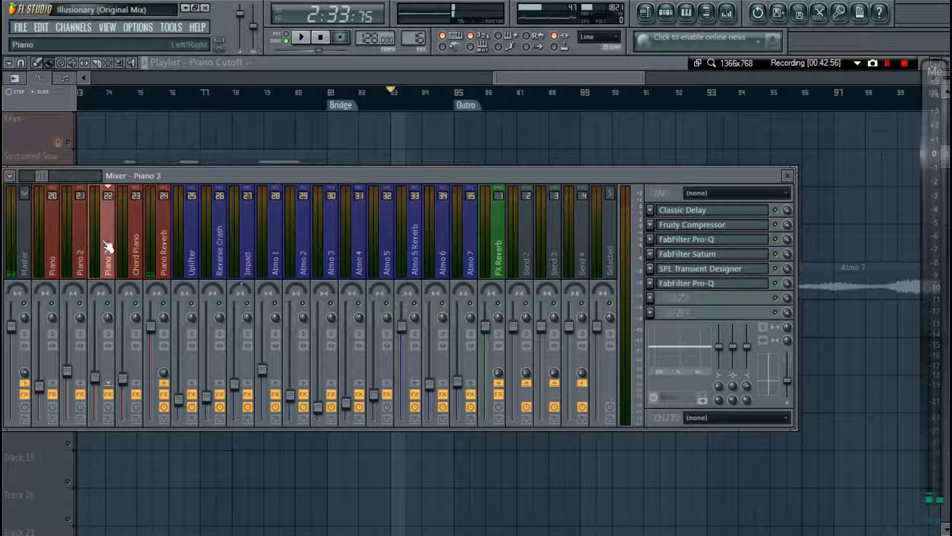
pyautogui.click(165, 250)
pyautogui.click(753, 211)
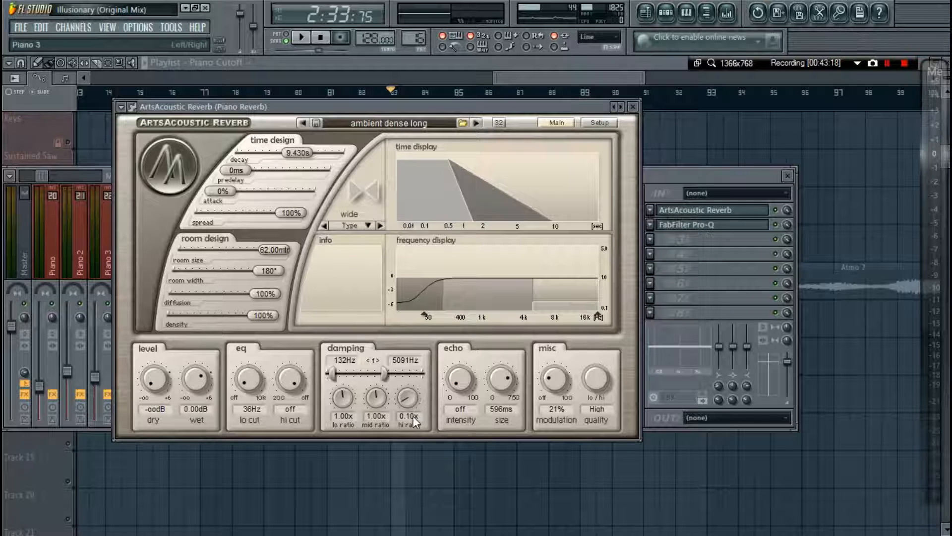
pyautogui.press('Escape')
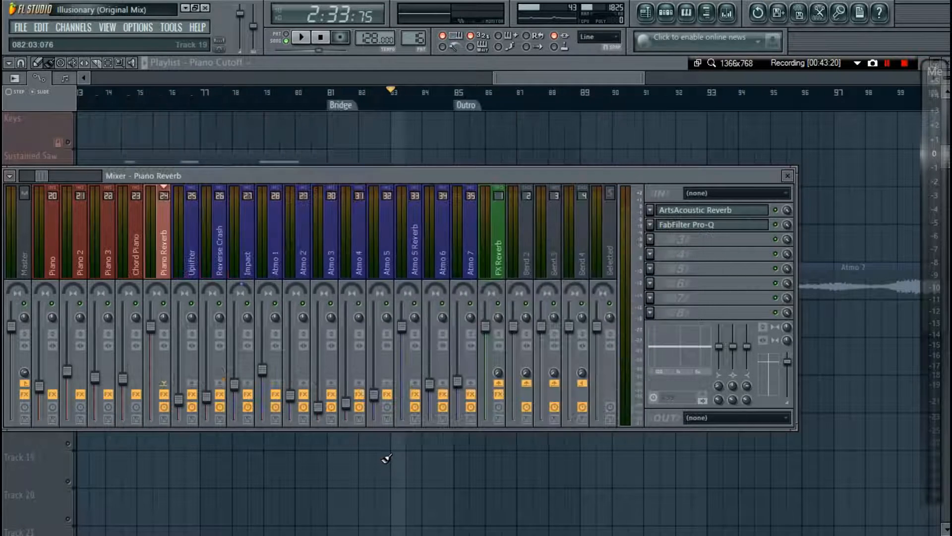
pyautogui.press('Escape')
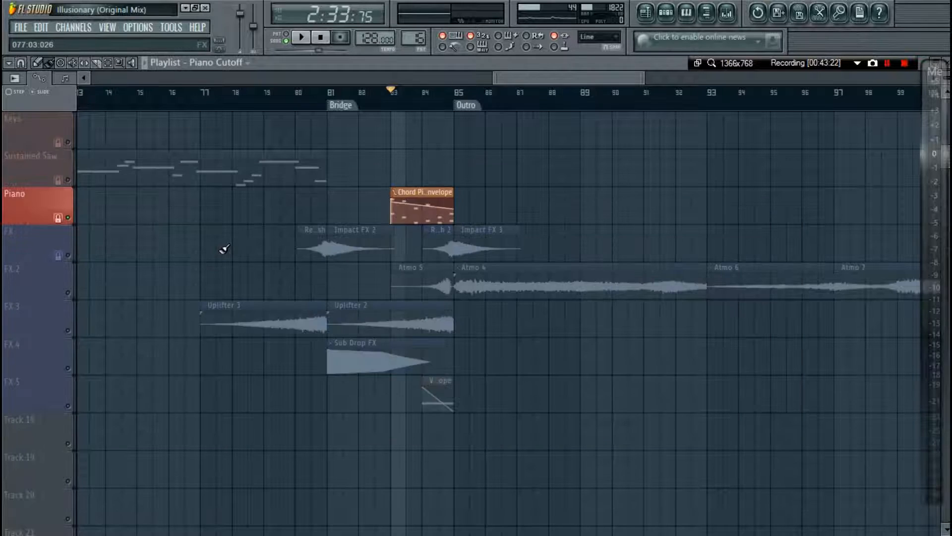
# Turn off the solo on the Piano track, and close the Playlist and the Chord Piano channel settings.
pyautogui.rightClick(63, 218)
pyautogui.press('Escape')
pyautogui.rightClick(68, 219)
pyautogui.scroll(-4, 389, 93)
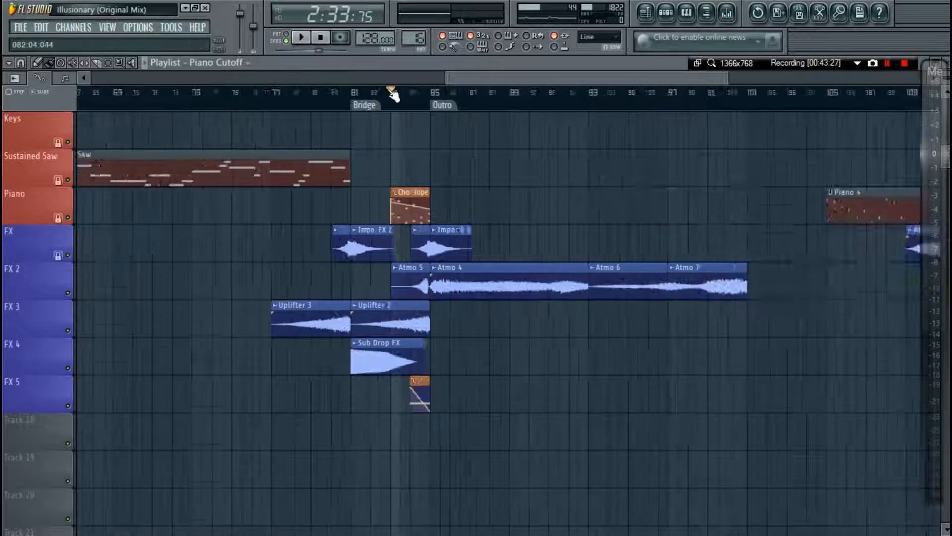
pyautogui.press('F5')
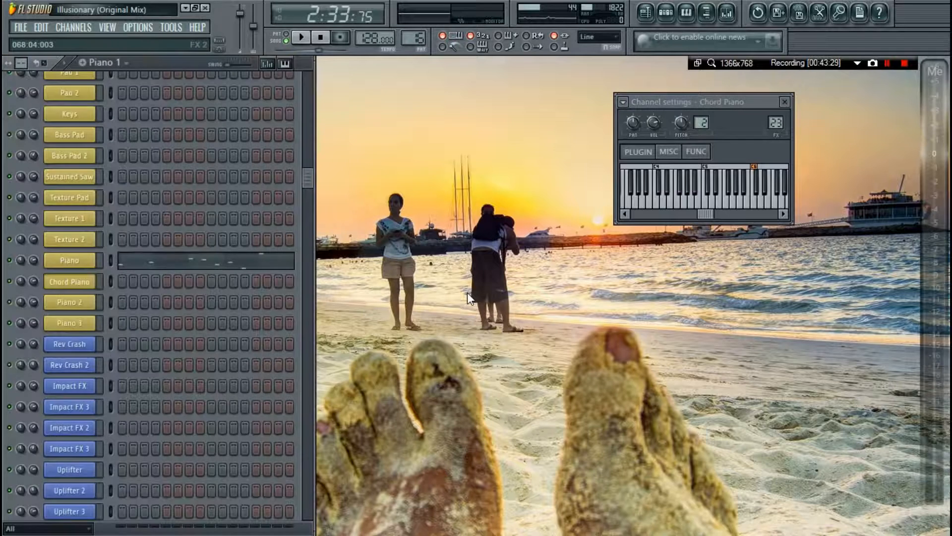
pyautogui.click(786, 100)
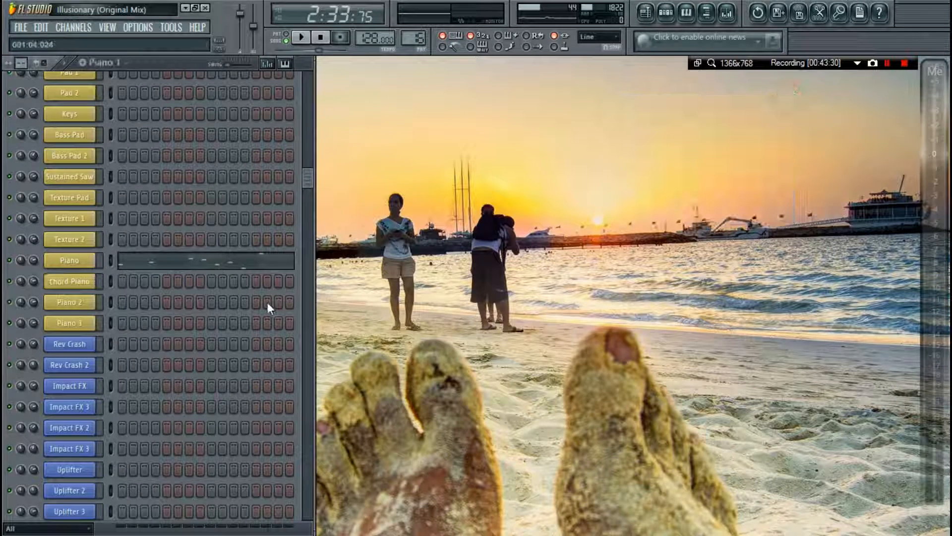
# Show the Rev Crash channel's sample settings, and inspect the bell cut in the first FabFilter Pro-Q on its mixer track.
pyautogui.scroll(-3, 263, 303)
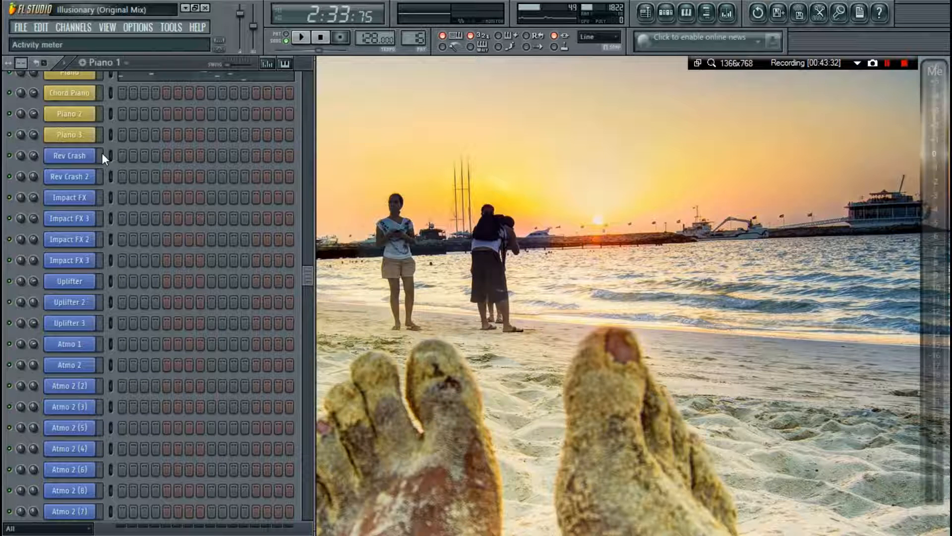
pyautogui.click(67, 155)
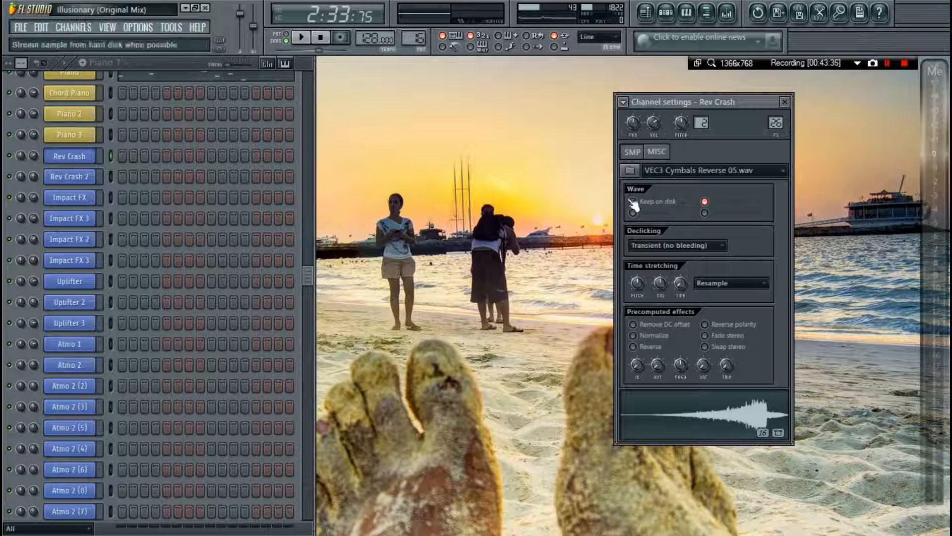
pyautogui.press('F9')
pyautogui.click(717, 210)
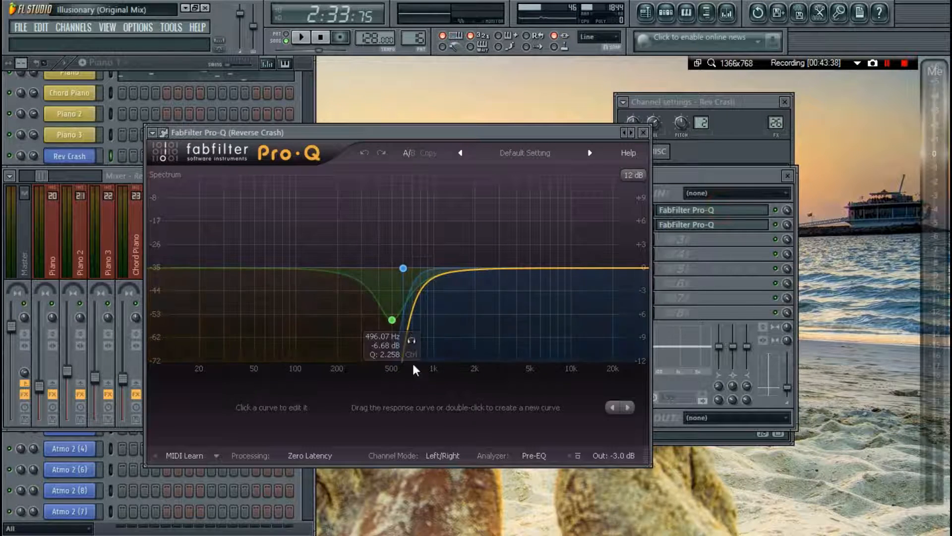
pyautogui.click(392, 319)
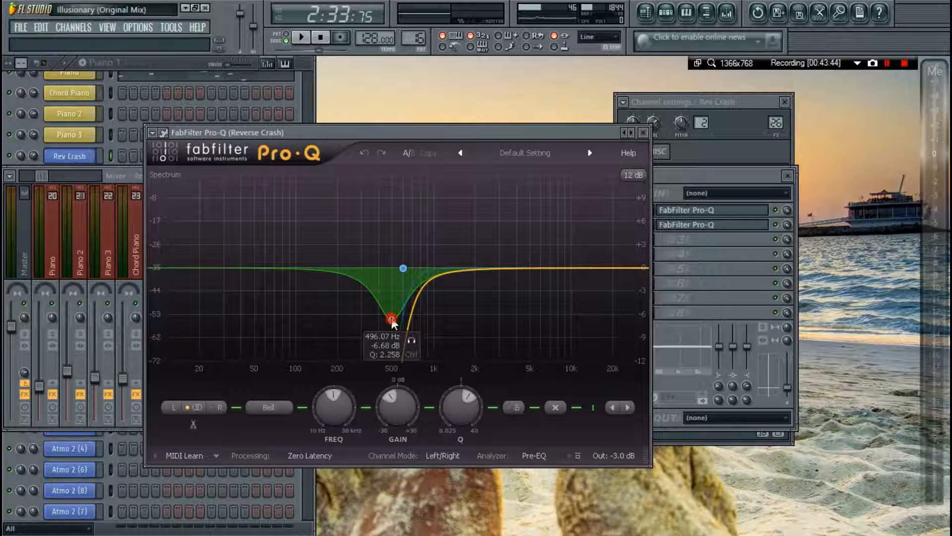
# Inspect the low-cut band in the Reverse Crash track's FabFilter Pro-Q, and close the plugin and the mixer.
pyautogui.click(403, 268)
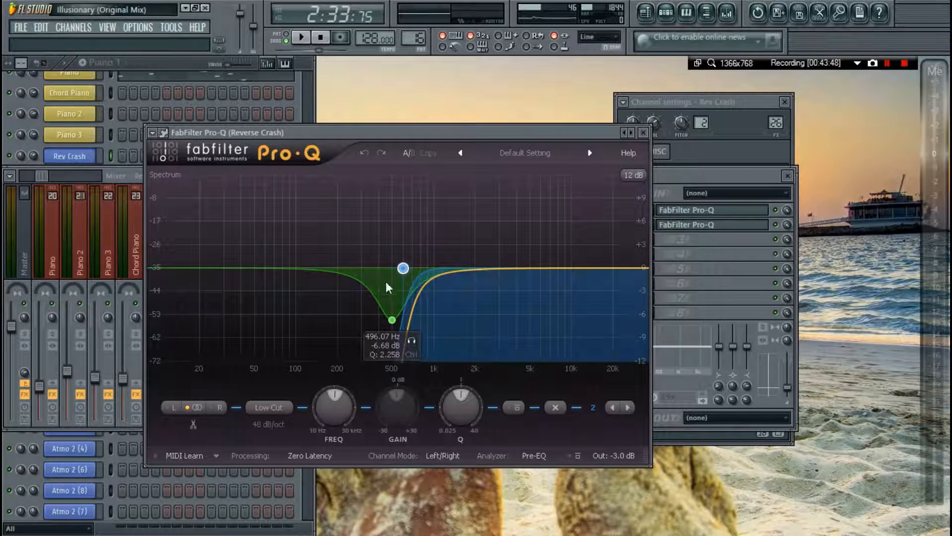
pyautogui.press('Escape')
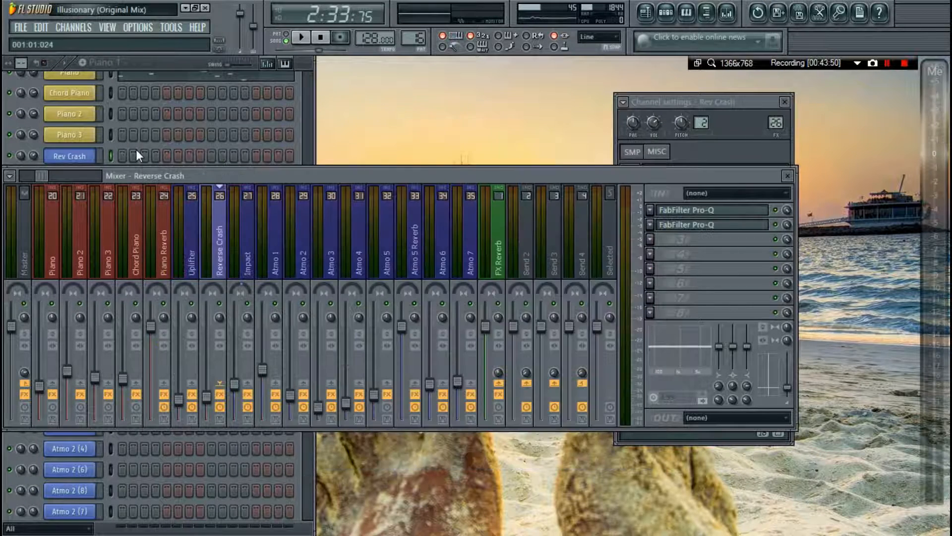
pyautogui.press('Escape')
# Compare the Rev Crash 2 channel's sample settings with Rev Crash, and check their shared Reverse Crash mixer track.
pyautogui.click(89, 177)
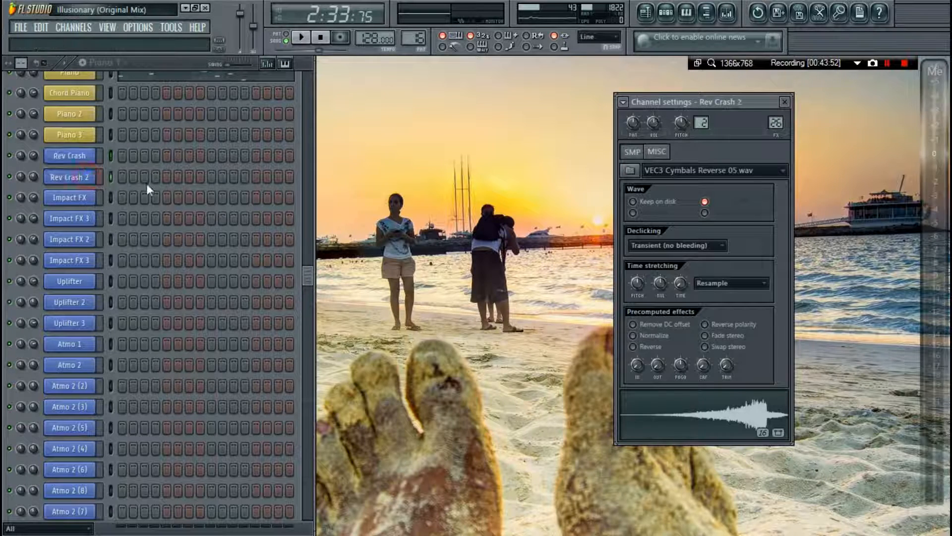
pyautogui.click(68, 156)
pyautogui.click(69, 179)
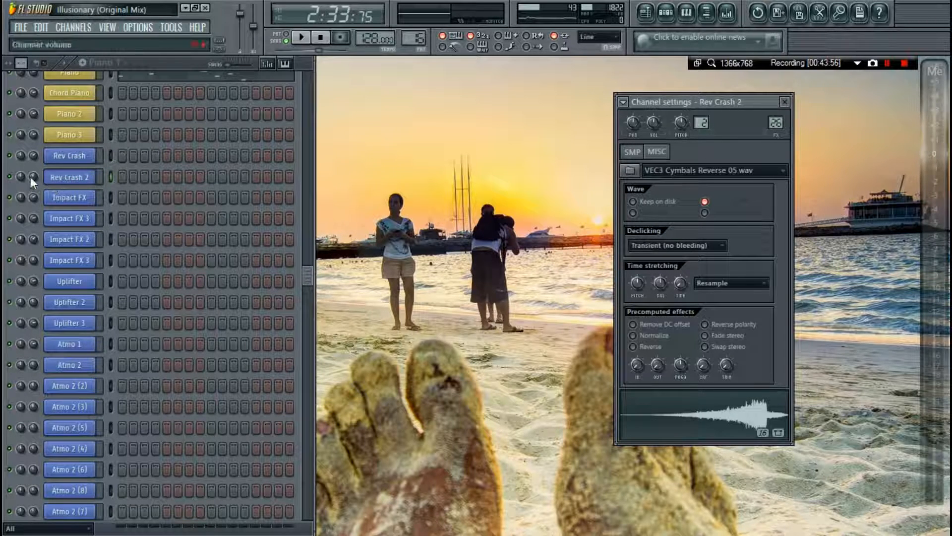
pyautogui.press('F9')
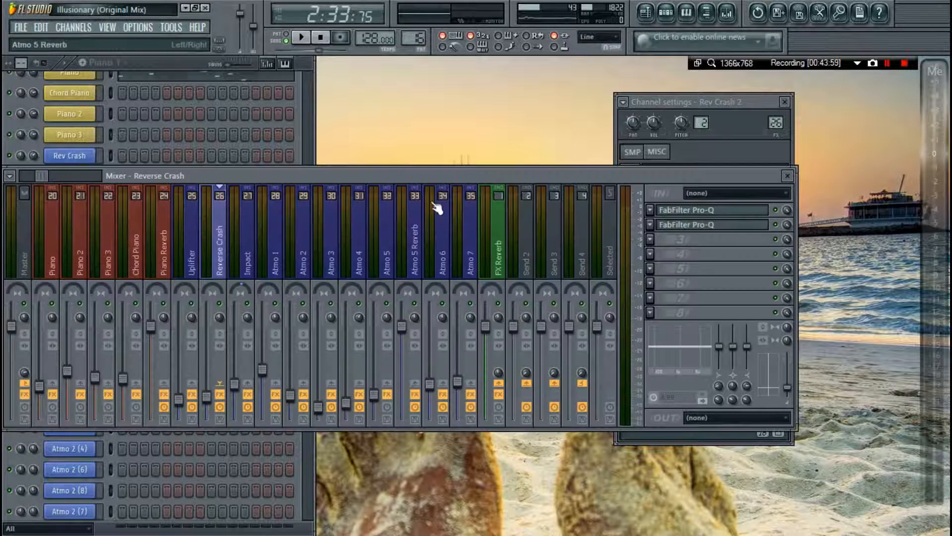
pyautogui.press('F9')
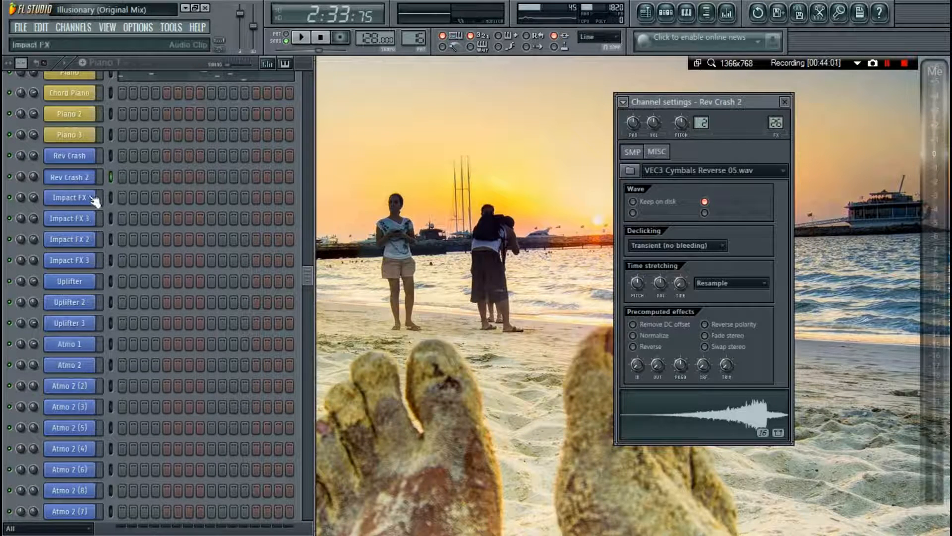
# Show the Impact FX channel's settings, preview its VFX1 Noizes 24.wav sample, and bring up the Impact mixer track.
pyautogui.click(93, 199)
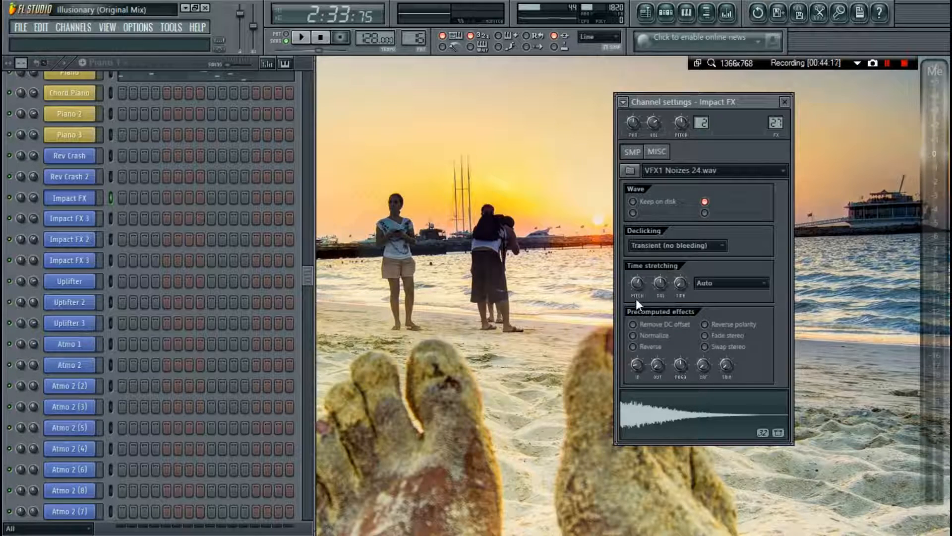
pyautogui.click(680, 420)
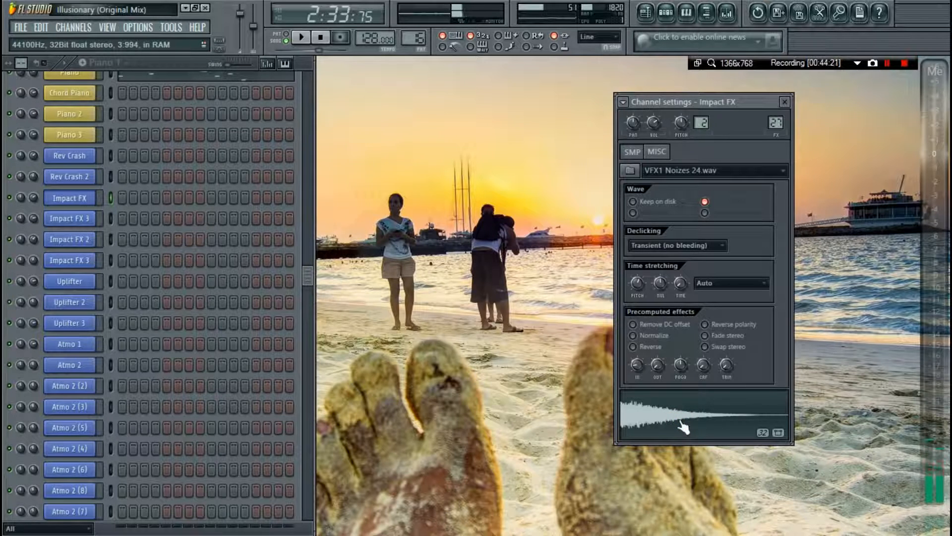
pyautogui.press('F9')
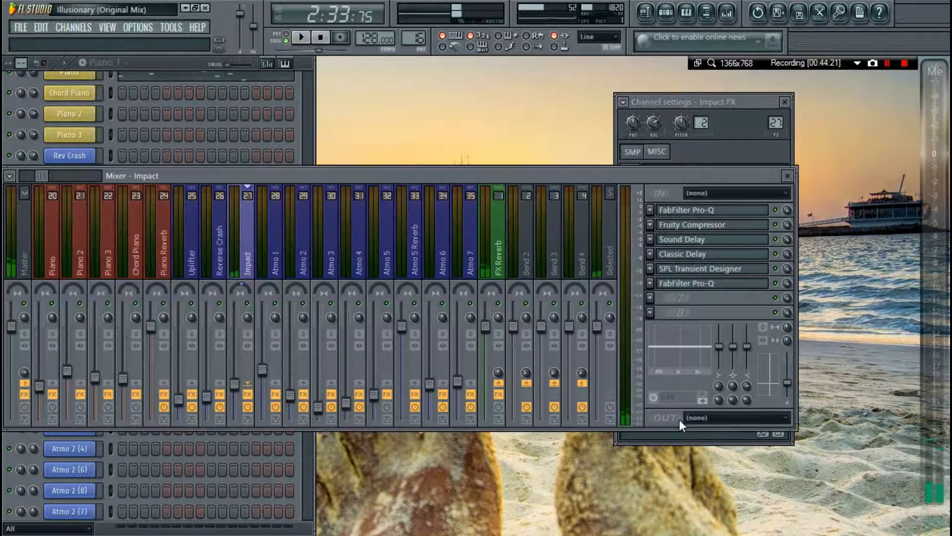
pyautogui.click(720, 105)
pyautogui.click(332, 180)
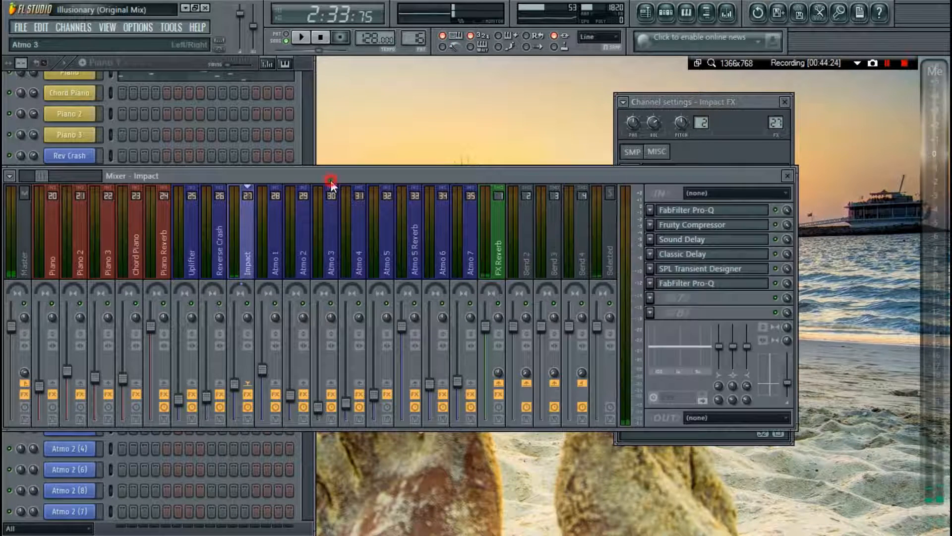
# Review the first FabFilter Pro-Q, the Fruity Compressor and the Voxengo Sound Delay on the Impact mixer track.
pyautogui.click(695, 212)
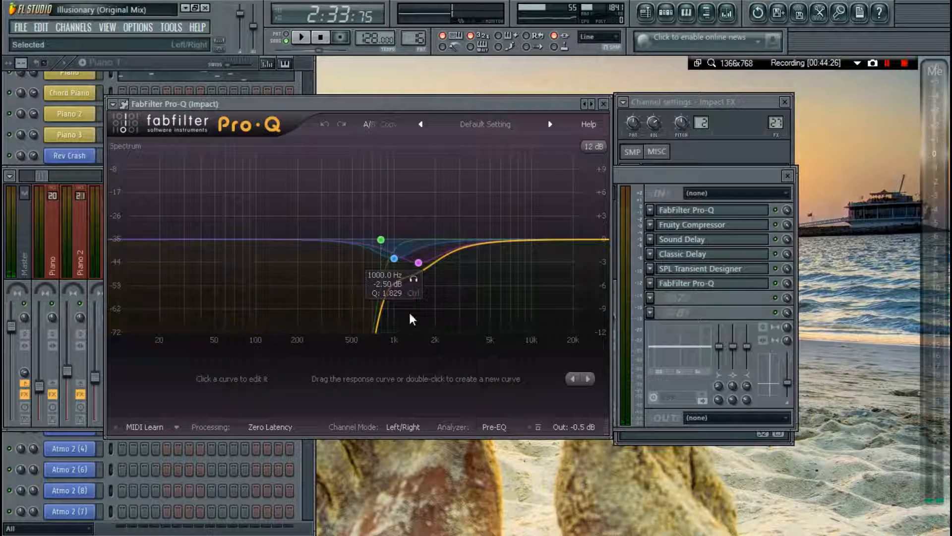
pyautogui.click(692, 225)
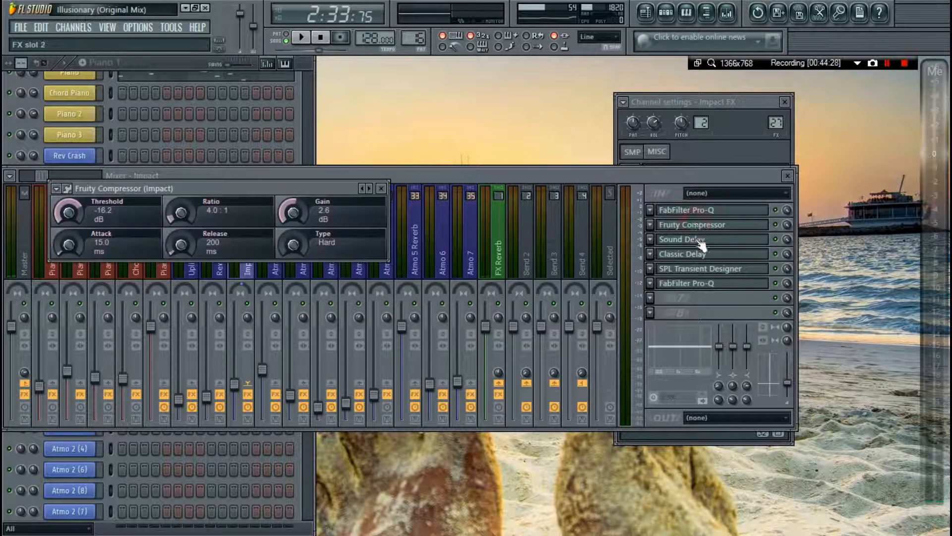
pyautogui.click(701, 240)
pyautogui.scroll(1, 217, 325)
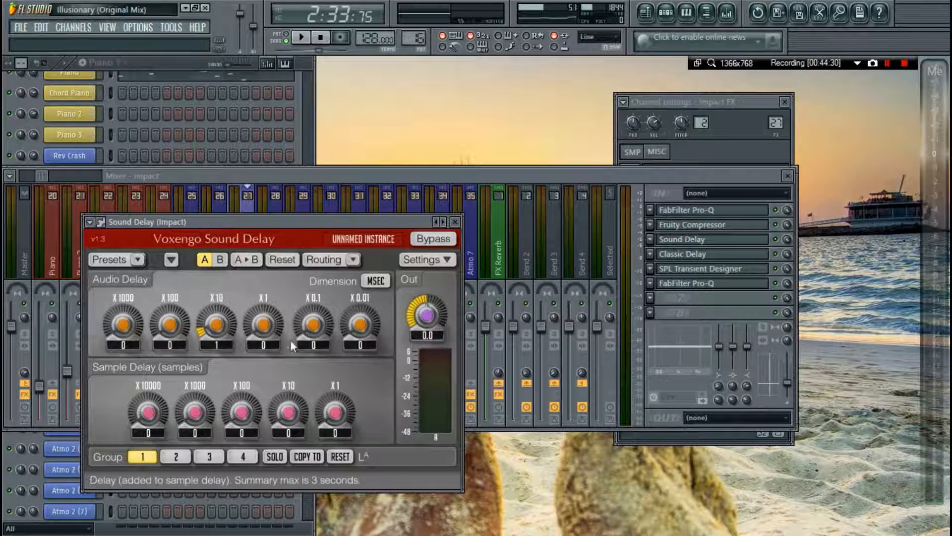
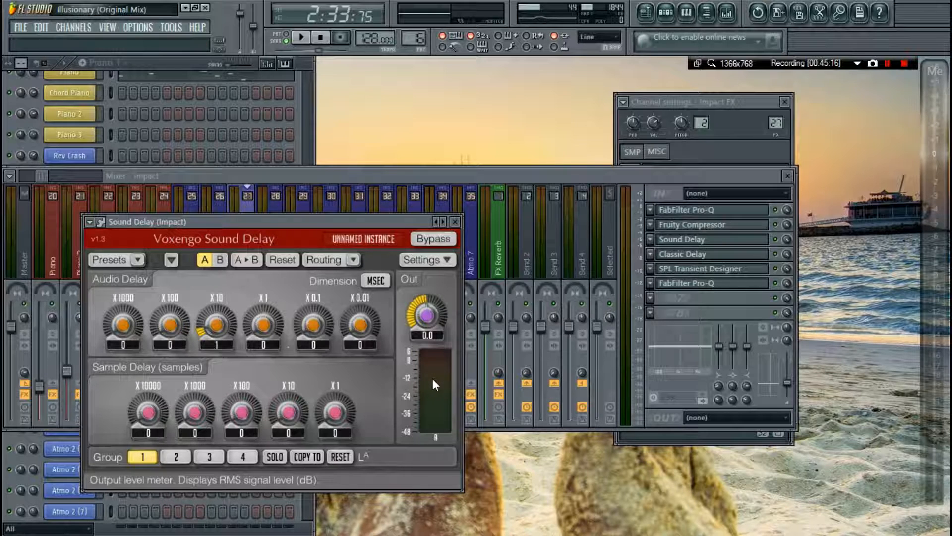
# Review the Classic Delay, SPL Transient Designer and last FabFilter Pro-Q on the Impact track, and close the mixer.
pyautogui.click(476, 347)
pyautogui.click(719, 254)
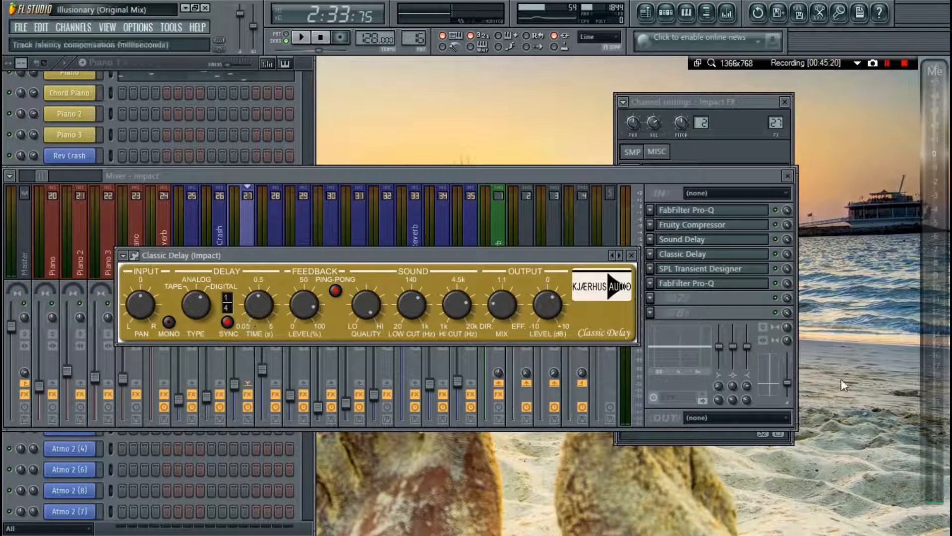
pyautogui.click(754, 269)
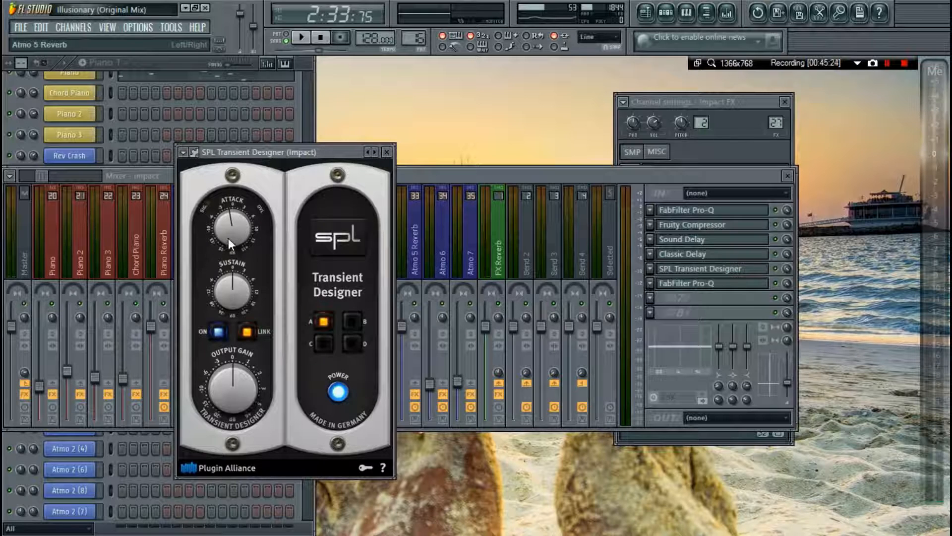
pyautogui.click(637, 205)
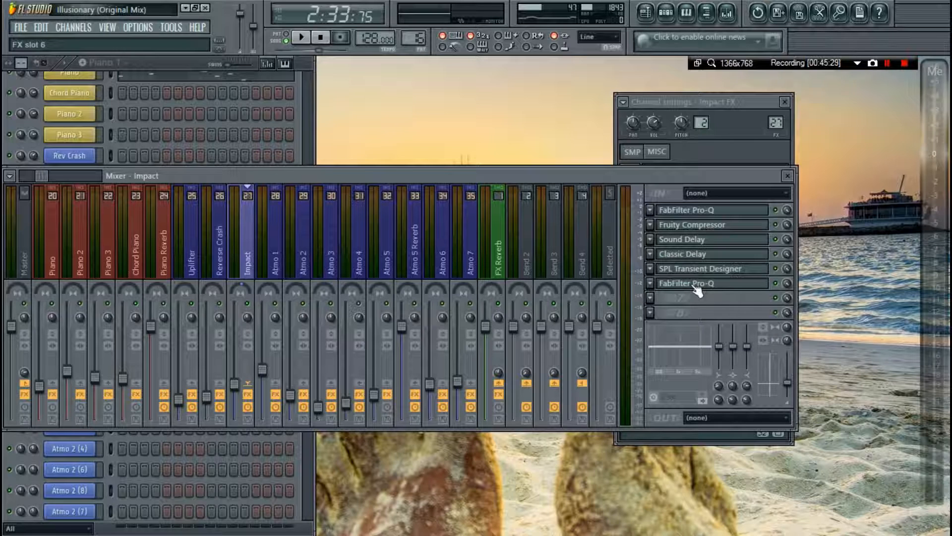
pyautogui.click(693, 285)
pyautogui.press('Escape')
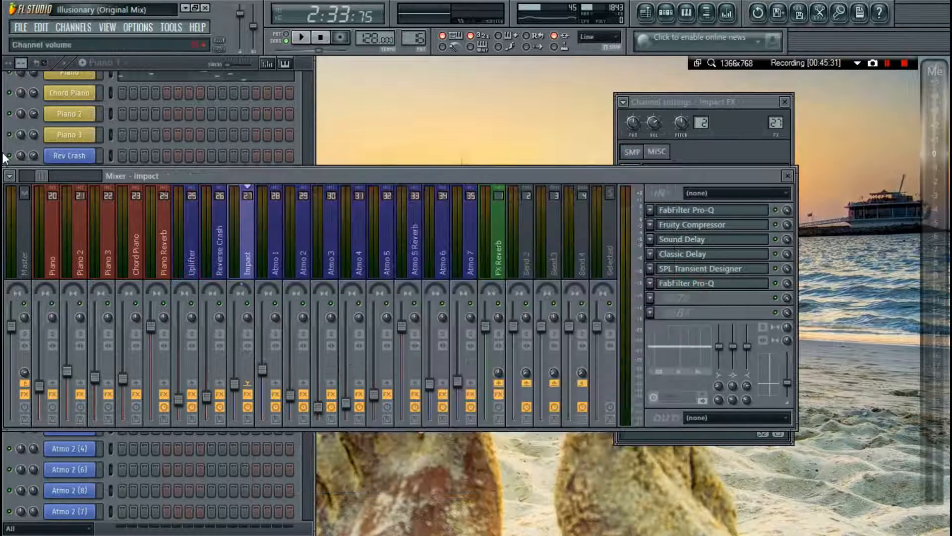
pyautogui.press('Escape')
# Rename the Impact FX 3 channel directly below Impact FX as Impact FX 1.
pyautogui.click(88, 219)
pyautogui.rightClick(79, 225)
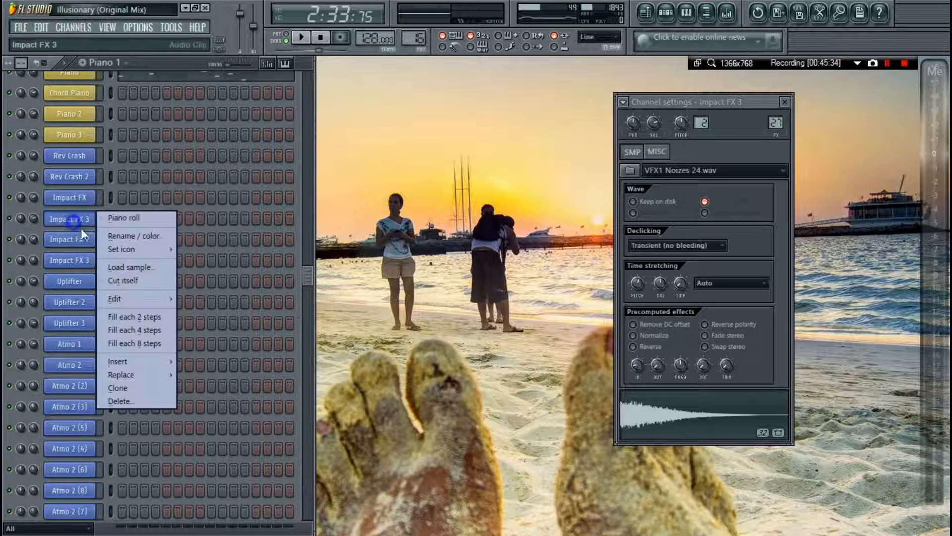
pyautogui.click(119, 235)
pyautogui.press('Right')
pyautogui.press('BackSpace')
pyautogui.write('1')
pyautogui.press('Return')
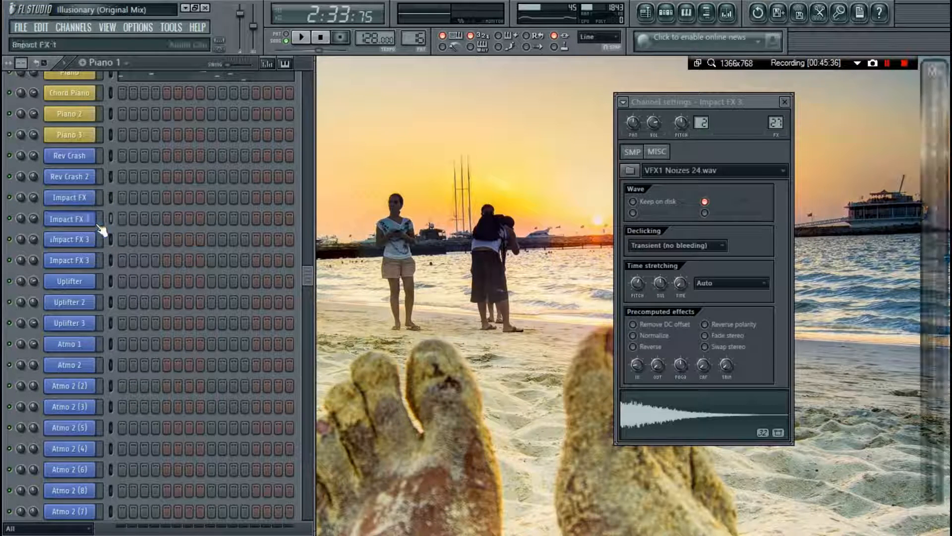
# Preview the Impact FX 1 and Impact FX 2 samples, and compare the channel settings of all the Impact FX channels.
pyautogui.click(680, 400)
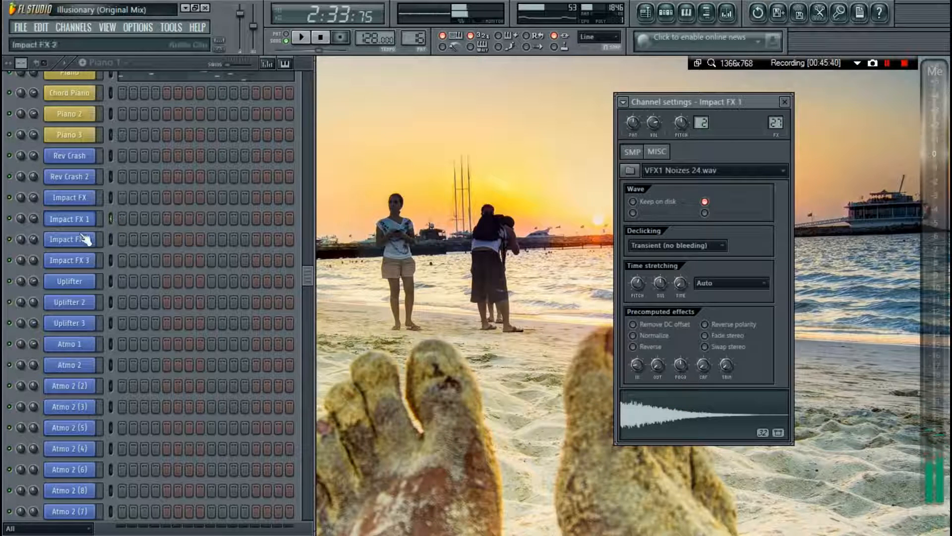
pyautogui.click(80, 200)
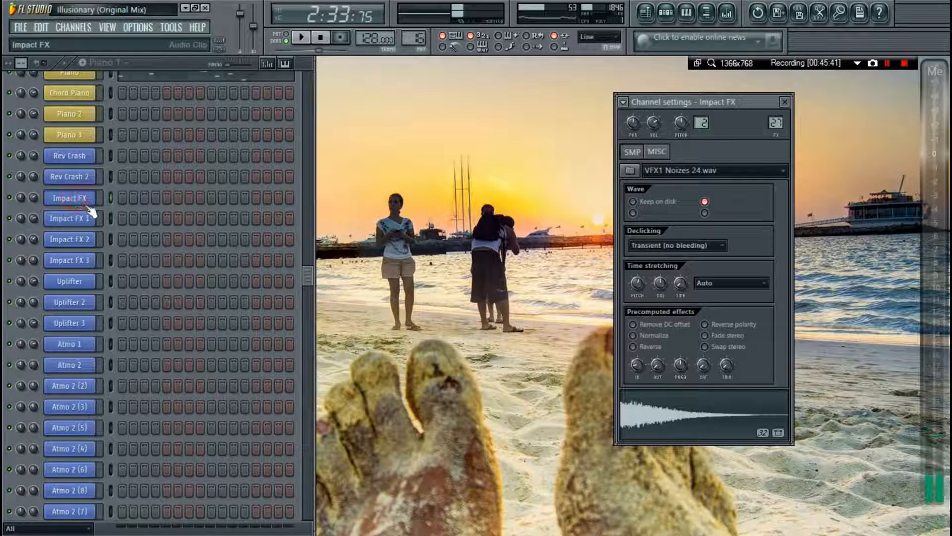
pyautogui.click(80, 240)
pyautogui.click(681, 409)
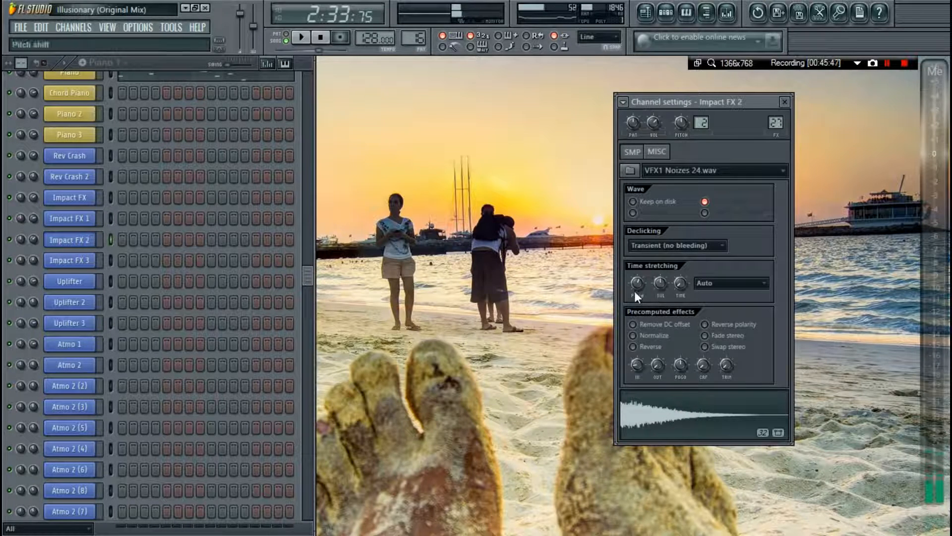
pyautogui.press('F9')
pyautogui.press('F9')
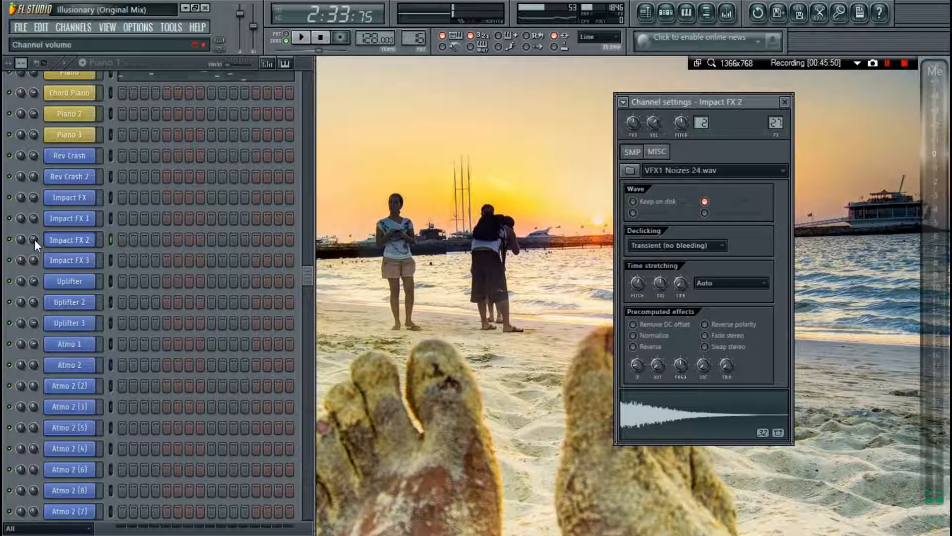
pyautogui.click(82, 266)
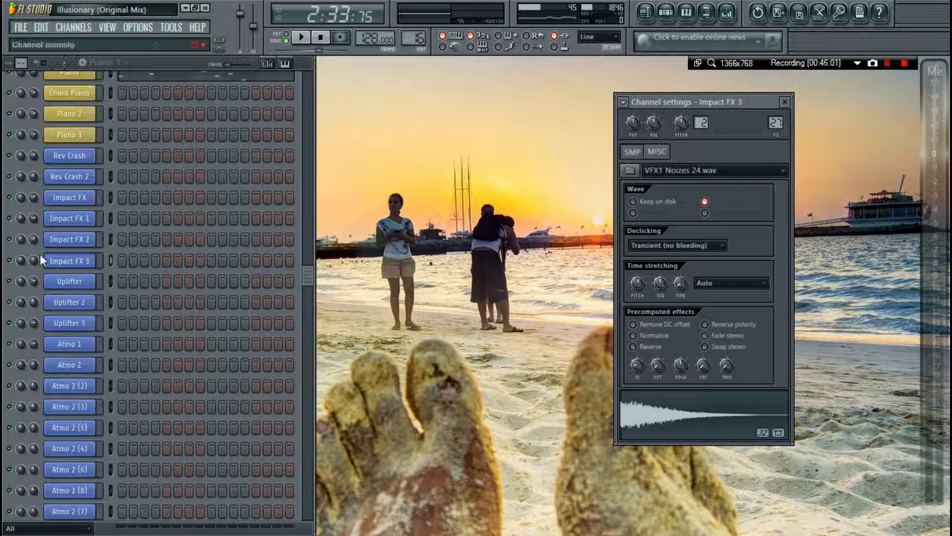
# Show the Uplifter channel's settings, preview its DPTE Short Uplifter - 079.wav sample, and bring up its mixer track.
pyautogui.click(48, 285)
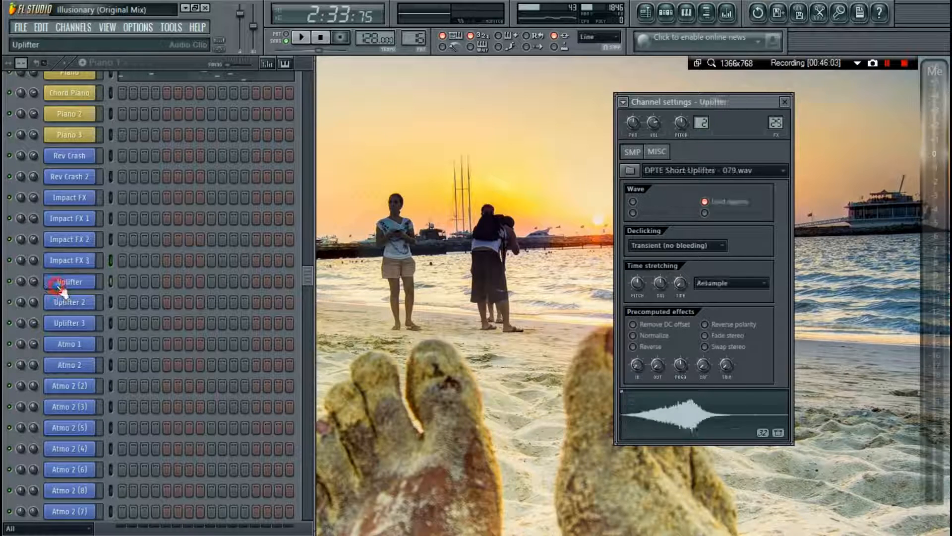
pyautogui.click(649, 426)
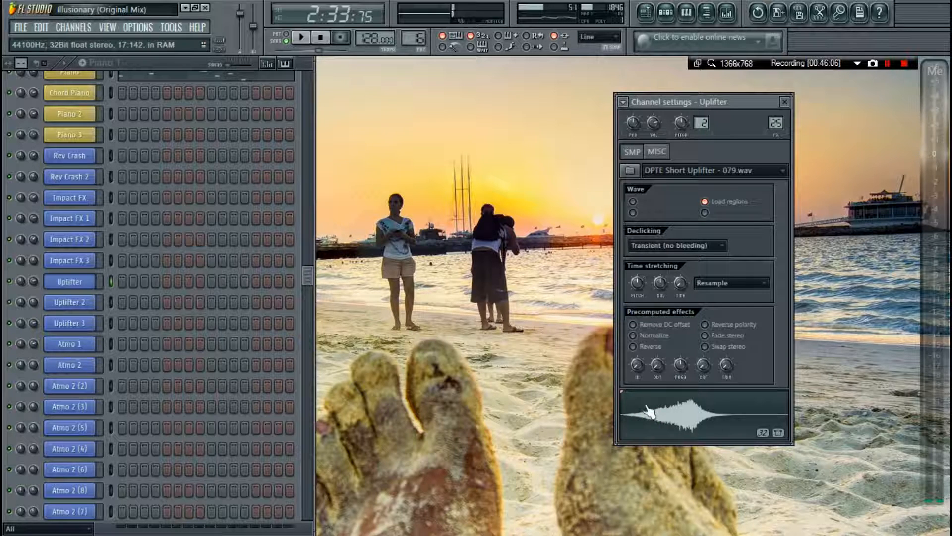
pyautogui.press('F9')
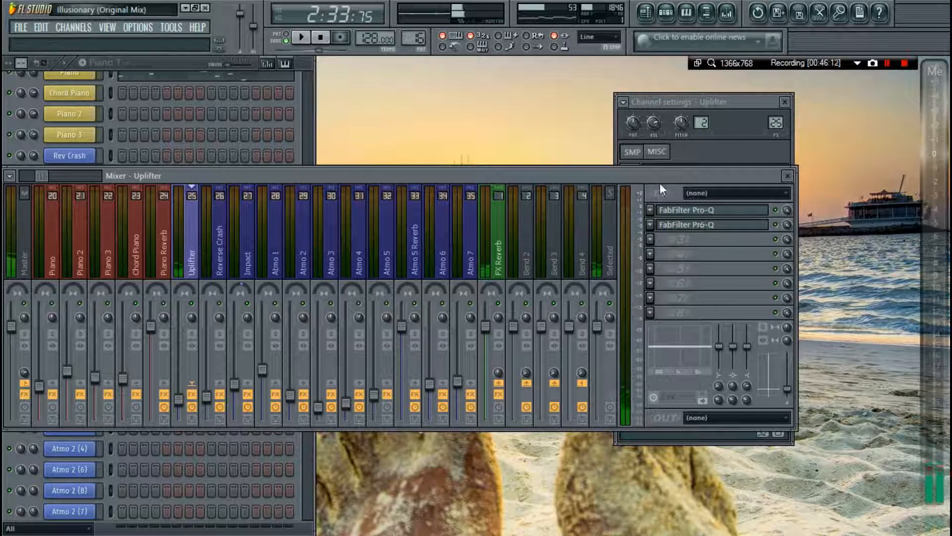
pyautogui.click(661, 105)
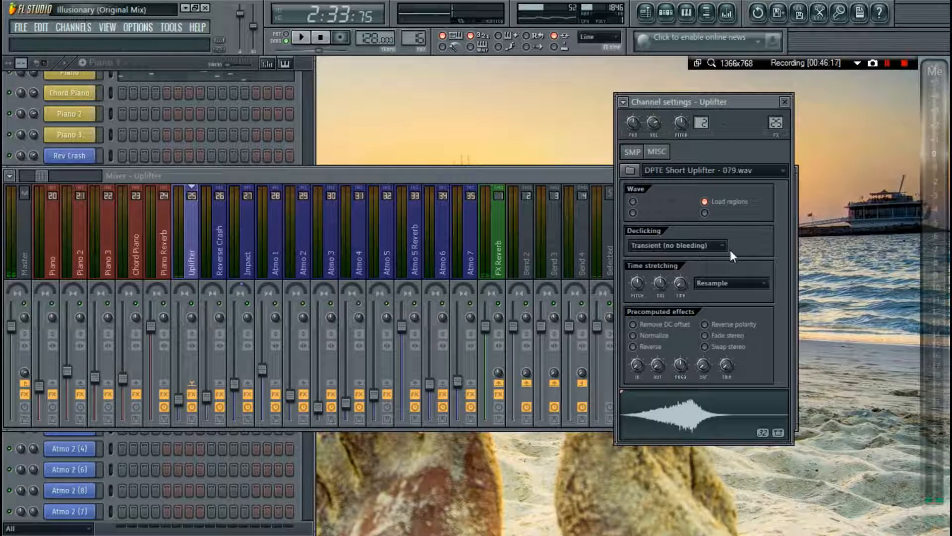
pyautogui.click(768, 125)
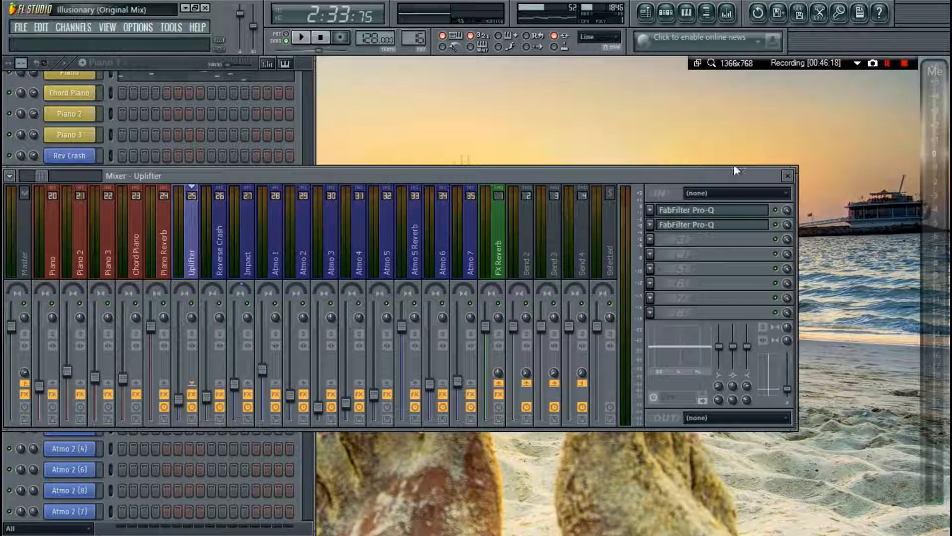
# Review the low cut and the output gain in the Uplifter track's two FabFilter Pro-Qs, and close the mixer.
pyautogui.click(710, 212)
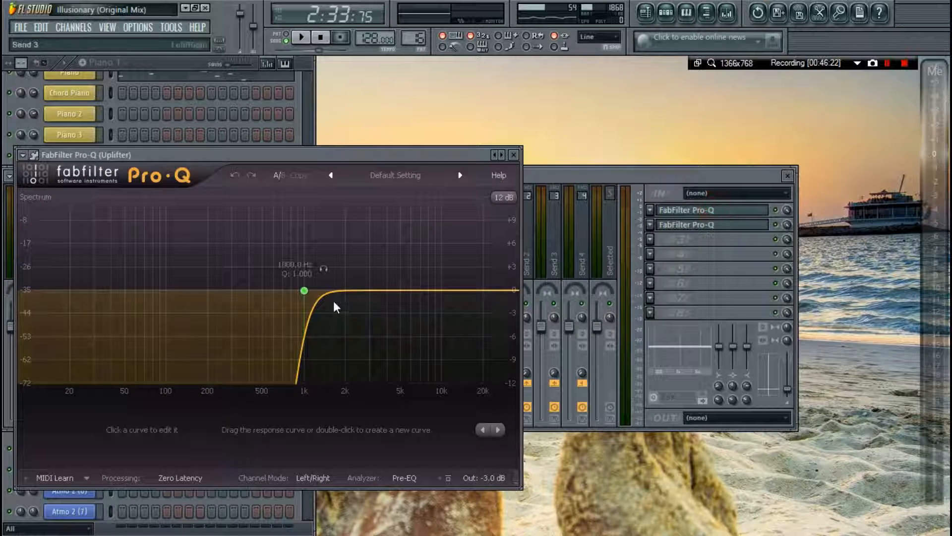
pyautogui.click(725, 227)
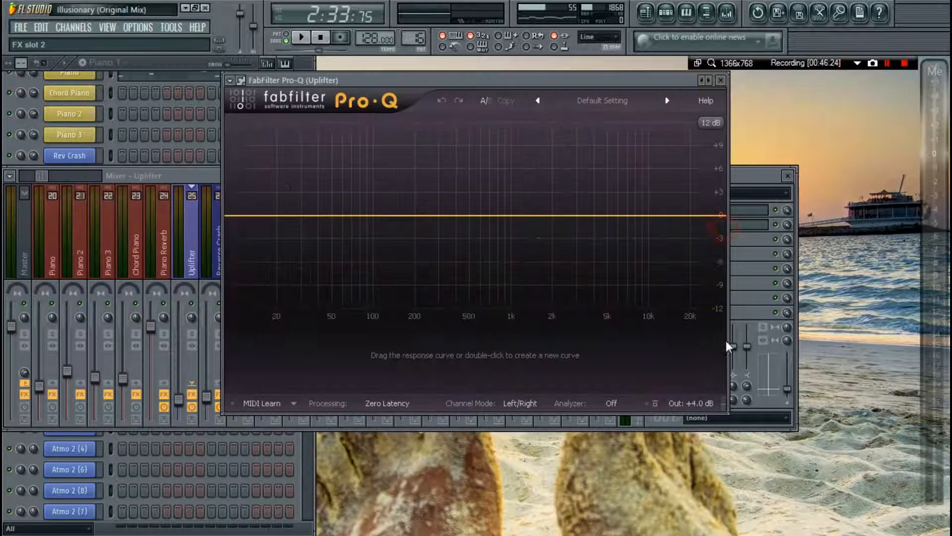
pyautogui.press('Escape')
pyautogui.click(716, 211)
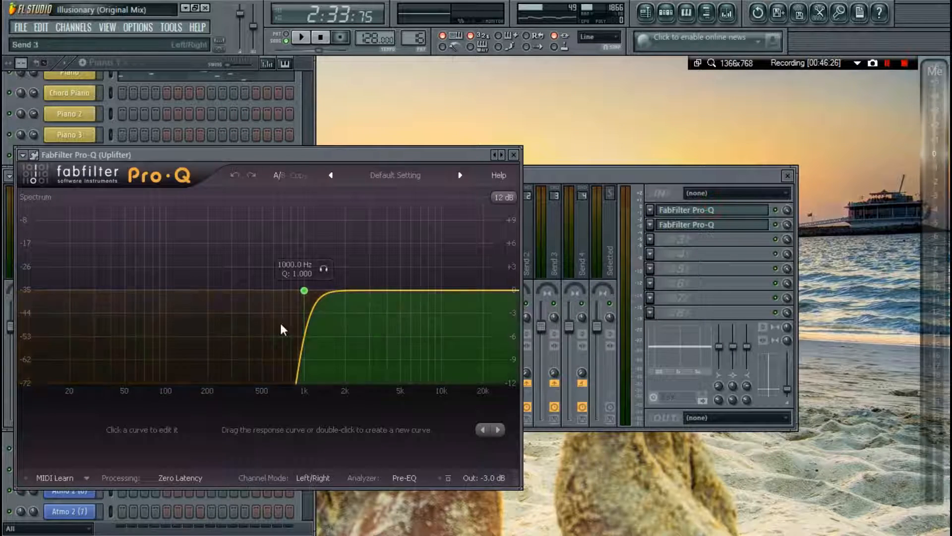
pyautogui.press('Escape')
pyautogui.press('F9')
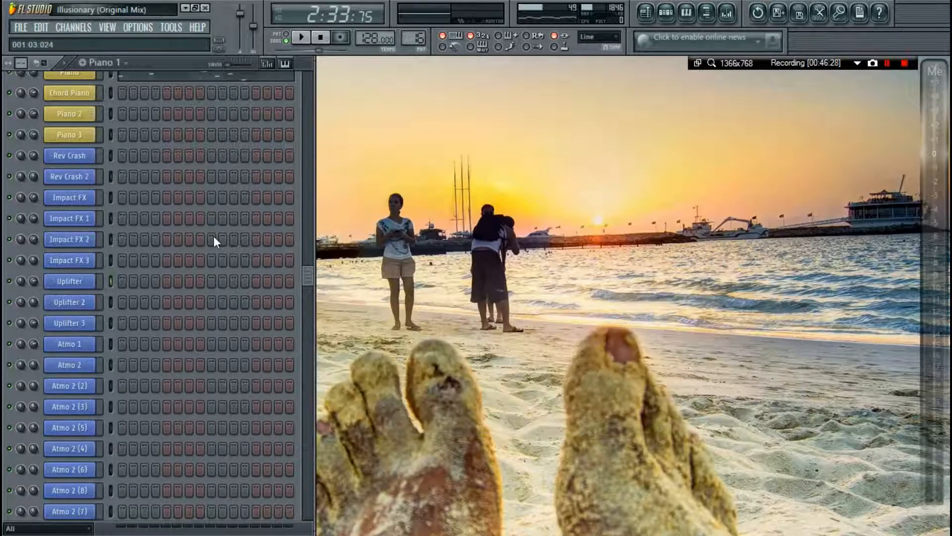
# Compare the channel settings of Uplifter 2 and Uplifter 3, and close the settings window.
pyautogui.click(70, 302)
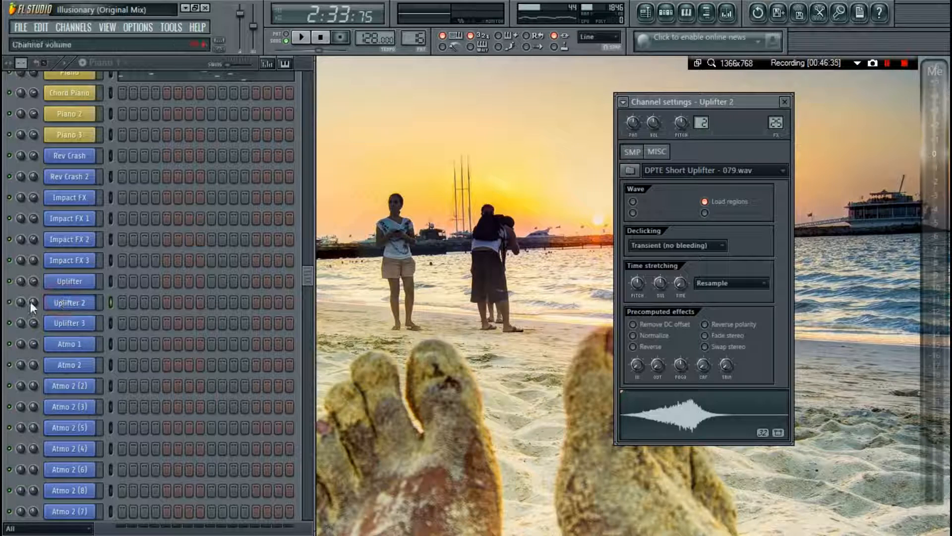
pyautogui.click(50, 323)
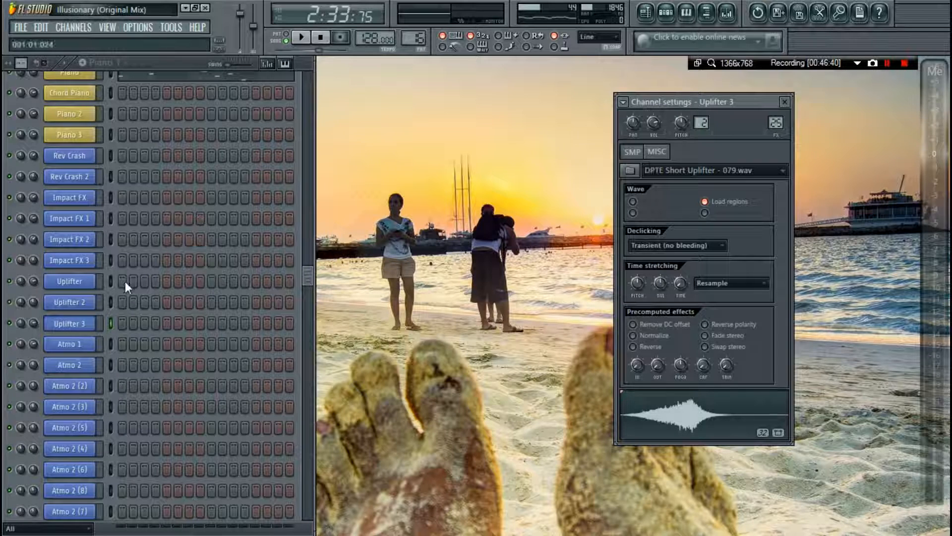
pyautogui.click(69, 302)
pyautogui.click(70, 322)
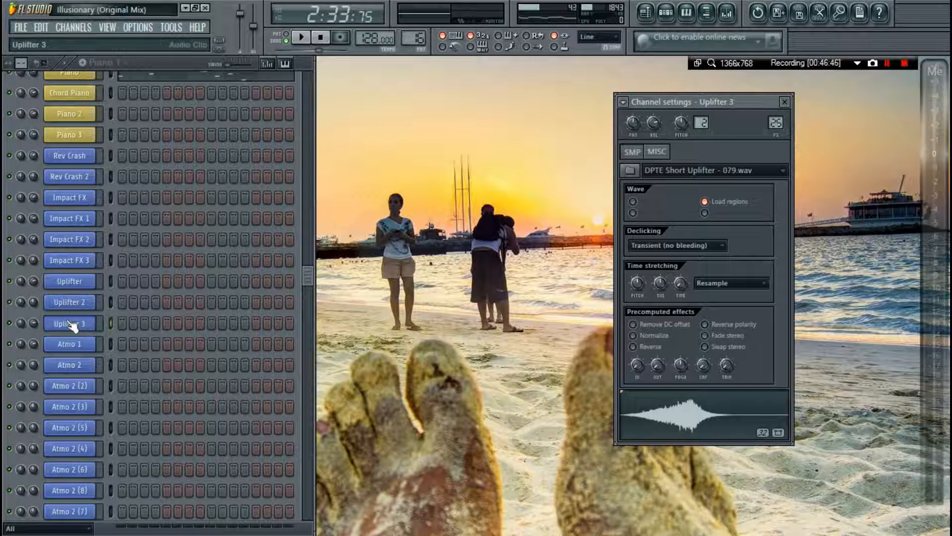
pyautogui.click(73, 323)
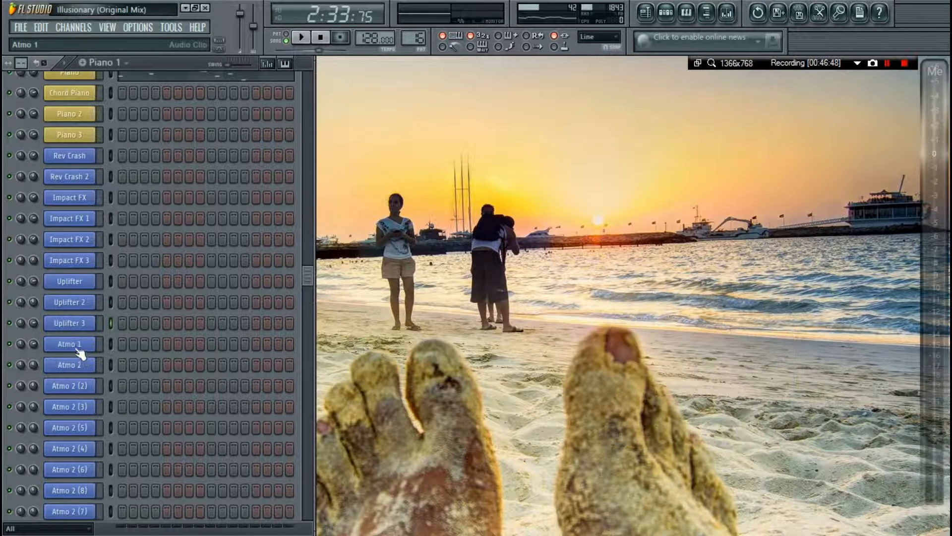
# Show Atmo 1's channel settings and preview VFX2 Athmos 11.wav with Reverse switched off and then back on.
pyautogui.click(72, 345)
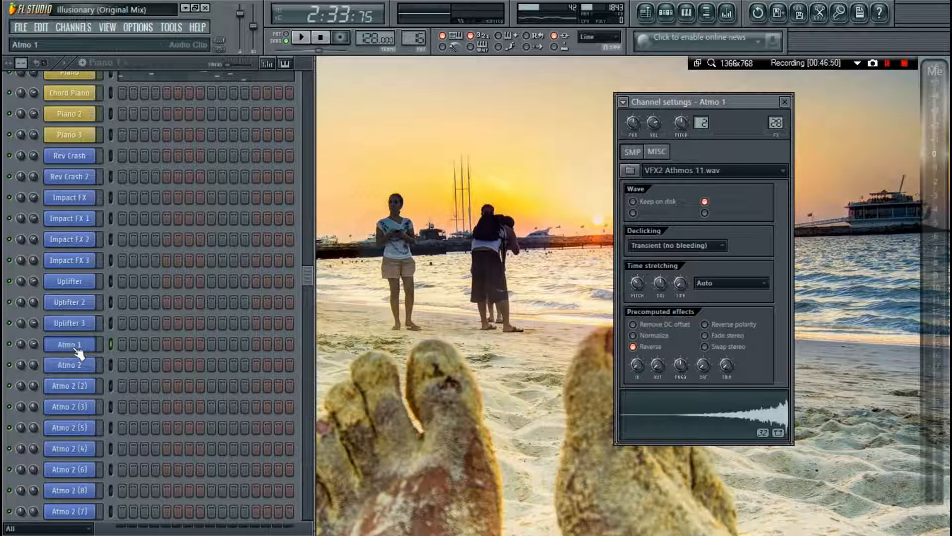
pyautogui.scroll(-3, 175, 338)
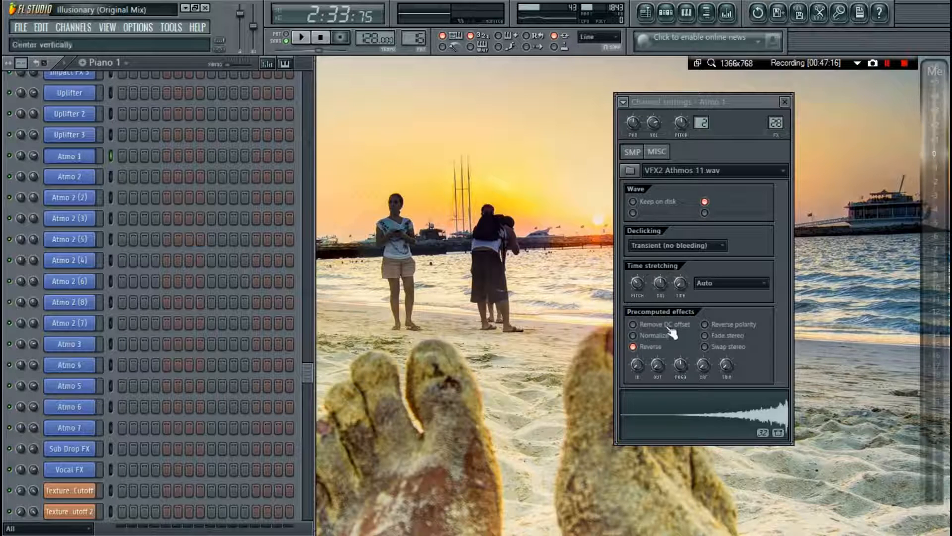
pyautogui.click(648, 345)
pyautogui.click(648, 345)
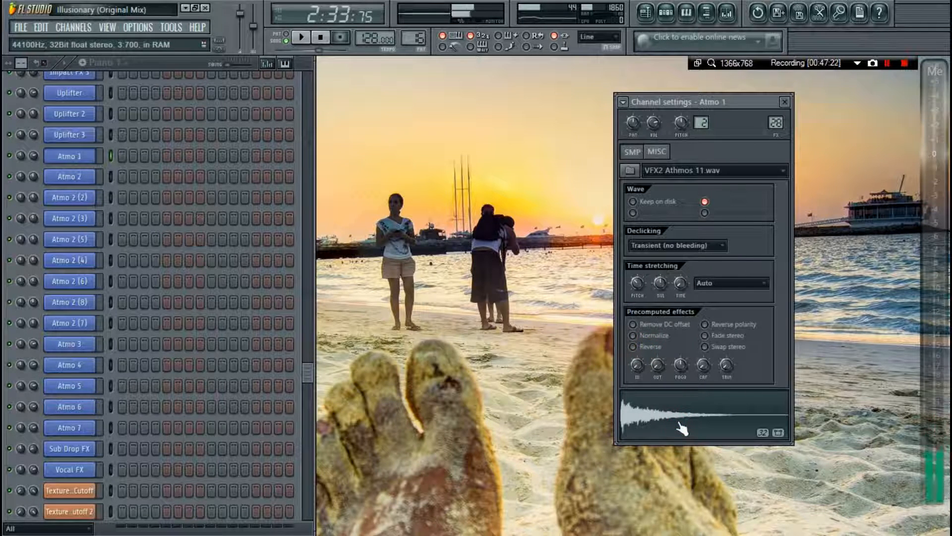
pyautogui.click(651, 349)
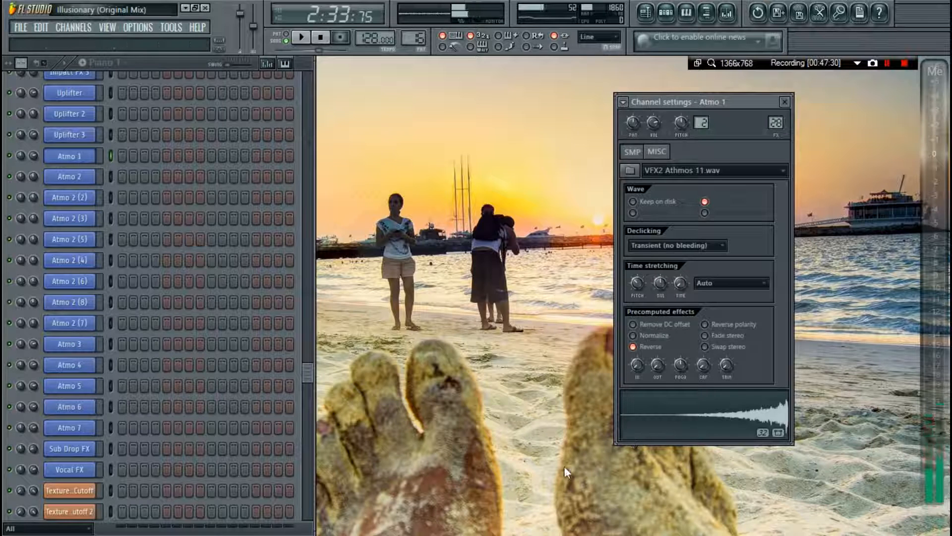
# Show where the Atmo 1 clip sits in the playlist, leading up to the Bass marker at bar 33.
pyautogui.press('F6')
pyautogui.press('F5')
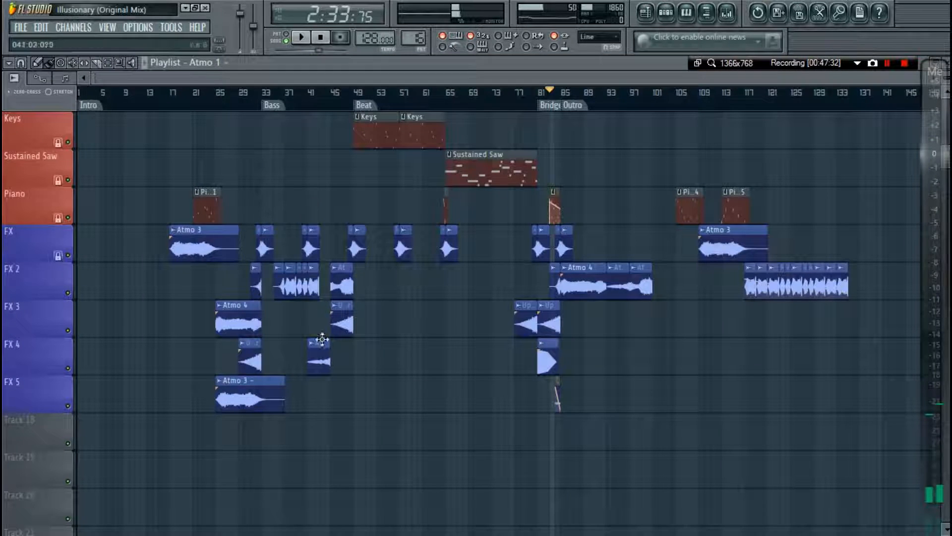
pyautogui.scroll(8, 239, 108)
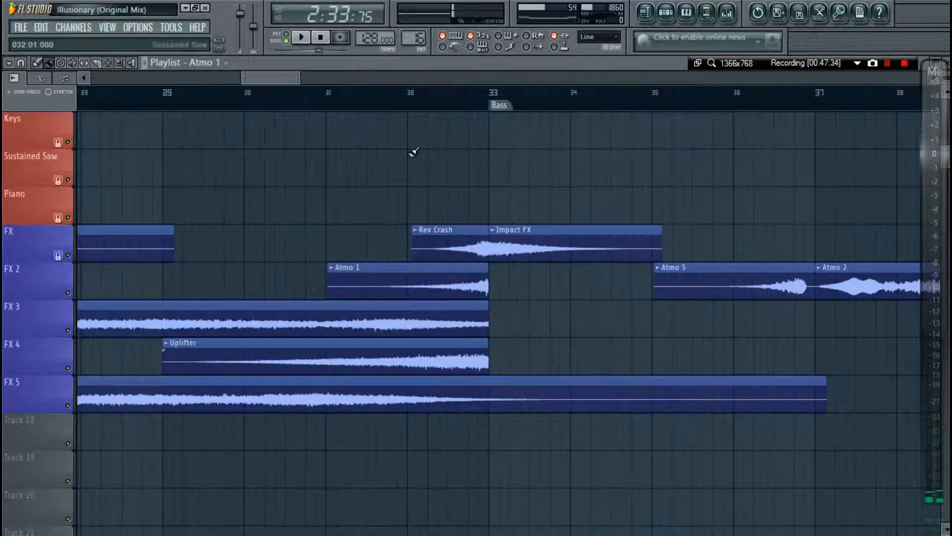
# Bring up Atmo 1's mixer track and review its Classic Delay and the low cut in its FabFilter Pro-Q.
pyautogui.press('F6')
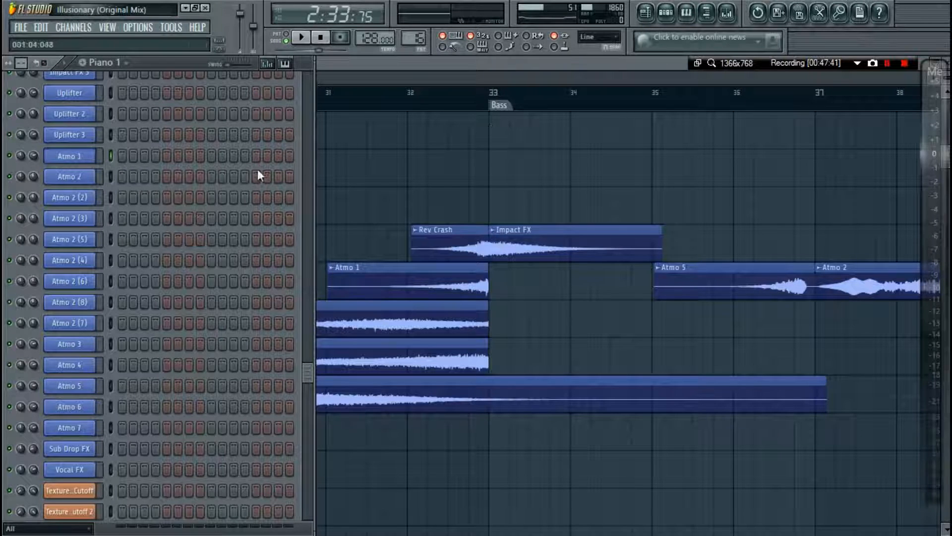
pyautogui.click(91, 175)
pyautogui.click(77, 156)
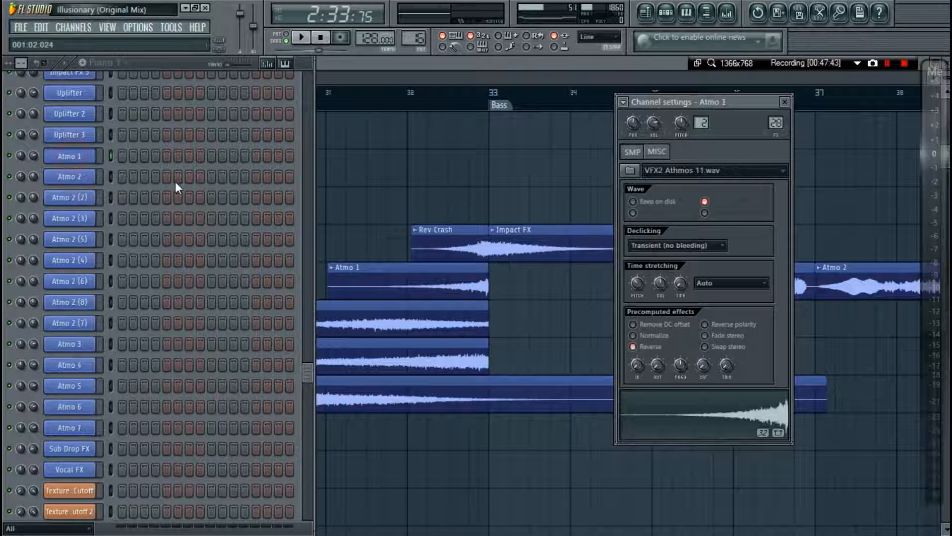
pyautogui.press('F9')
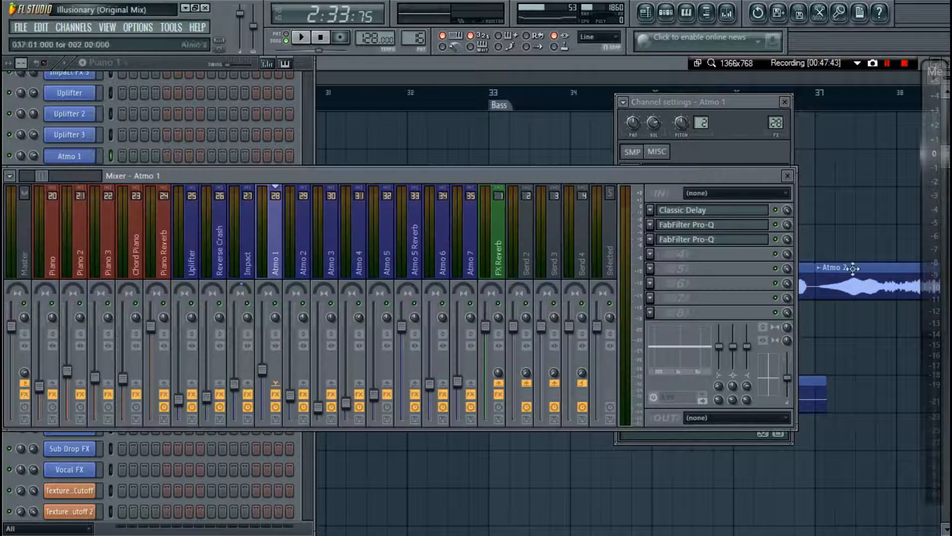
pyautogui.click(743, 213)
pyautogui.click(723, 229)
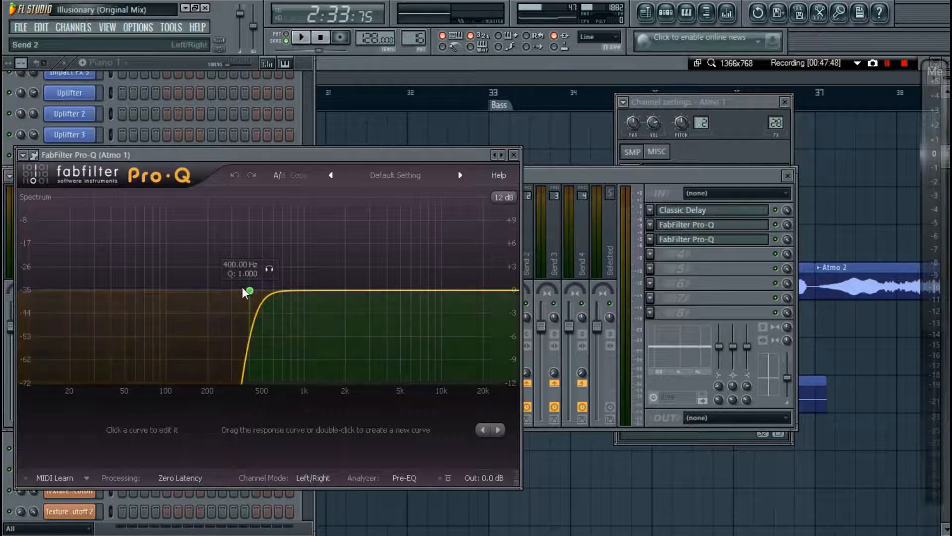
pyautogui.click(700, 239)
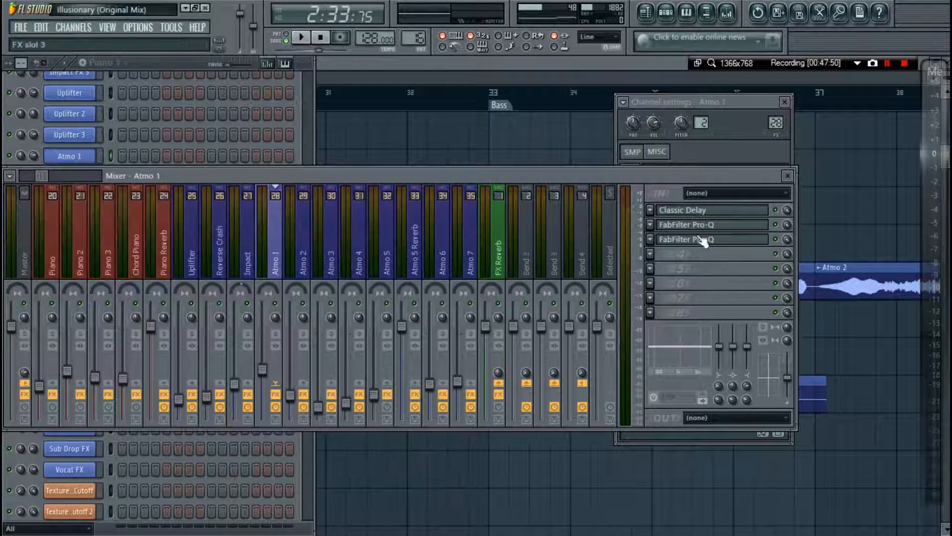
# Check the Impact, Reverse Crash and Uplifter mixer tracks, and show the effects on the FX Reverb send.
pyautogui.click(241, 248)
pyautogui.click(218, 246)
pyautogui.click(198, 250)
pyautogui.click(218, 247)
pyautogui.click(492, 242)
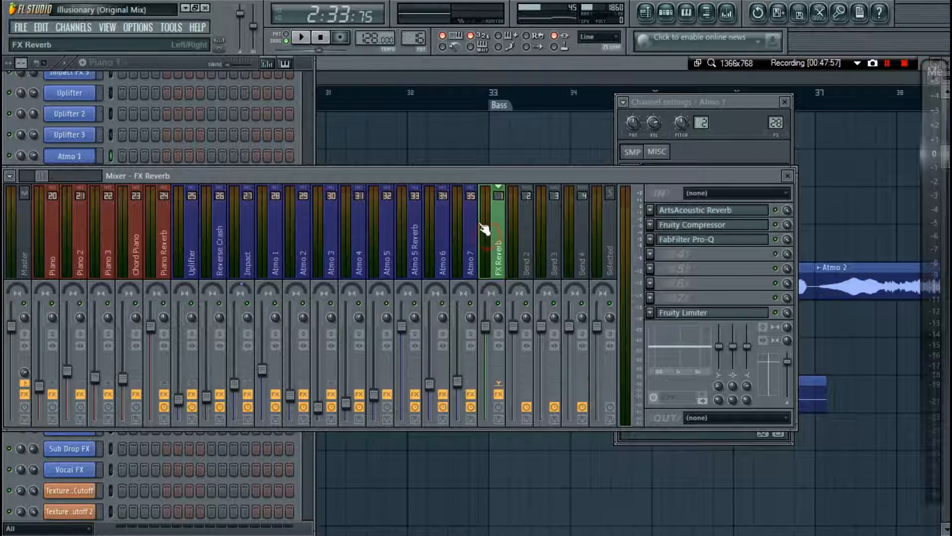
# Compare the effect chains of the Impact, Atmo 2, Atmo 4, Atmo 5 Reverb, Atmo 6 and Atmo 5 tracks, returning to FX Reverb.
pyautogui.click(244, 233)
pyautogui.click(306, 247)
pyautogui.click(359, 248)
pyautogui.click(414, 250)
pyautogui.click(443, 248)
pyautogui.click(387, 258)
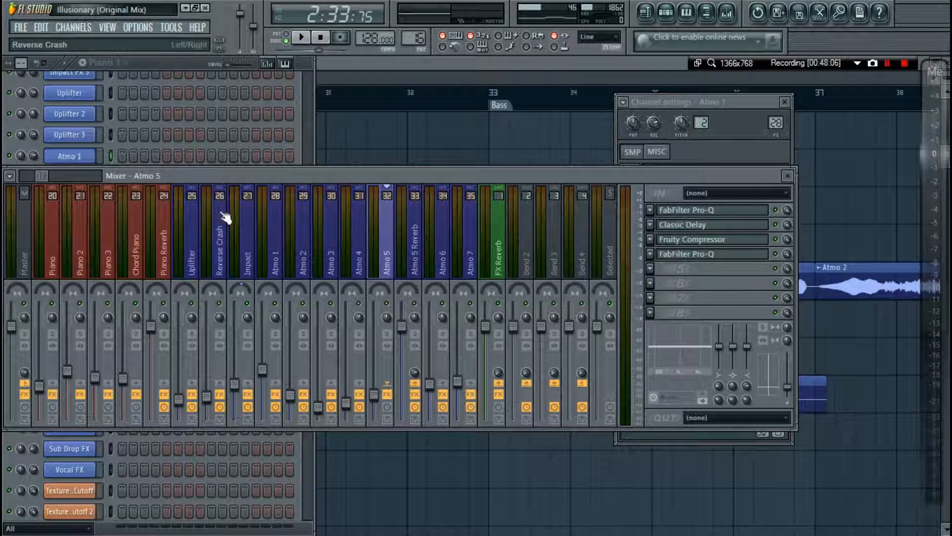
pyautogui.click(499, 244)
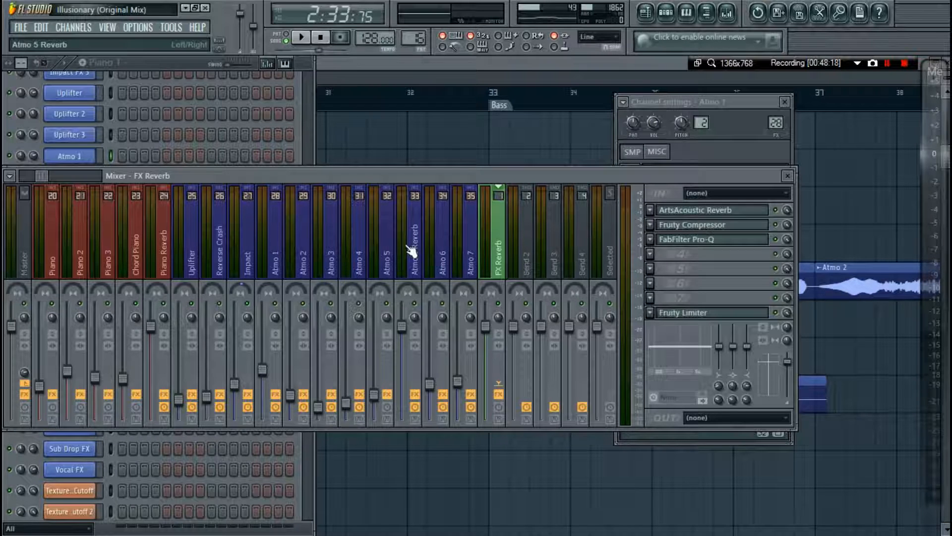
# Show the Atmo 2 mixer track's effects, preview its wafx_textures_glasseye.wav sample, and close the channel settings and mixer.
pyautogui.click(263, 236)
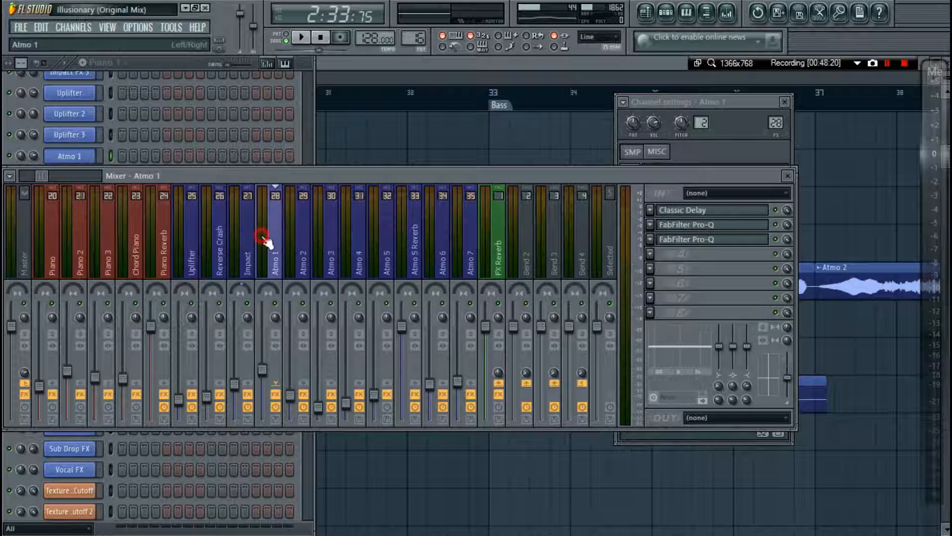
pyautogui.click(291, 239)
pyautogui.press('F6')
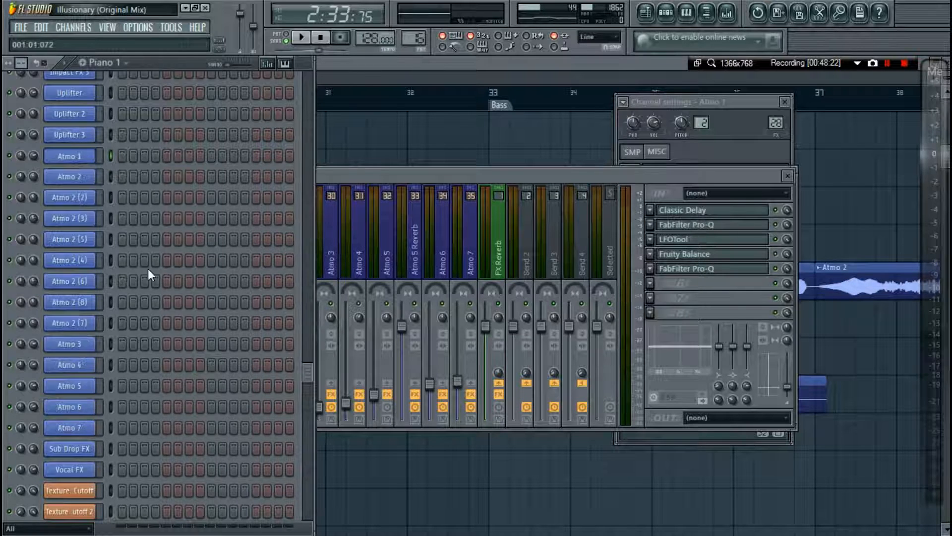
pyautogui.click(75, 179)
pyautogui.click(661, 409)
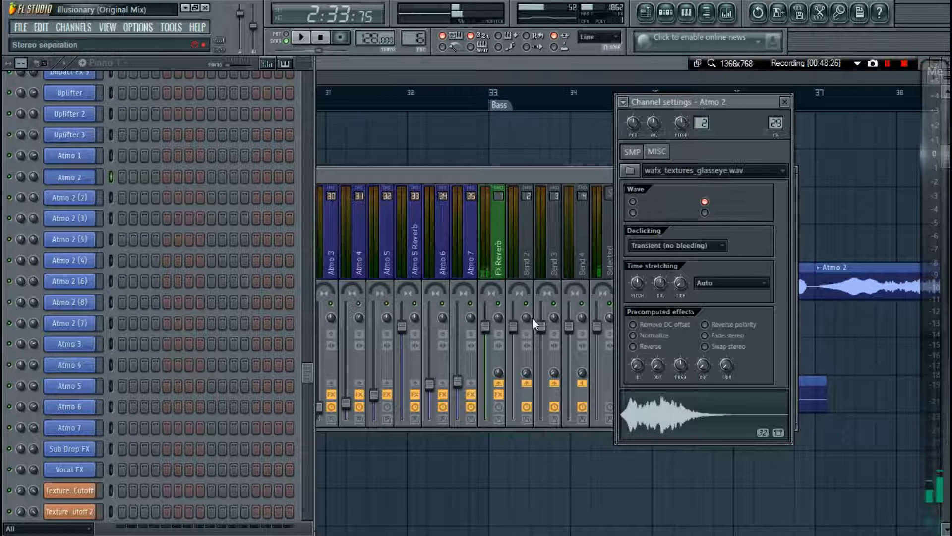
pyautogui.click(785, 101)
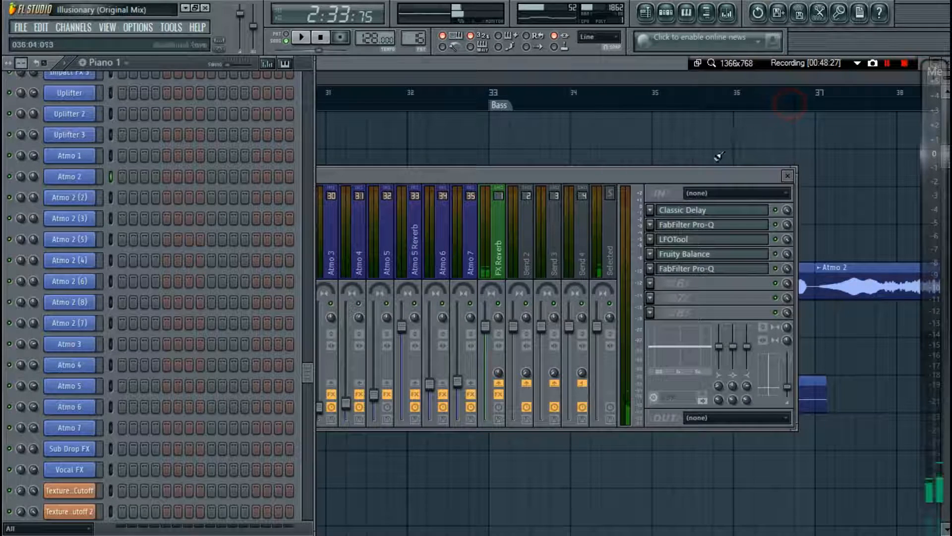
pyautogui.click(689, 180)
pyautogui.press('F9')
# Show the run of Atmo 2 clips on the FX 2 playlist track between bars 37 and 43.
pyautogui.press('F6')
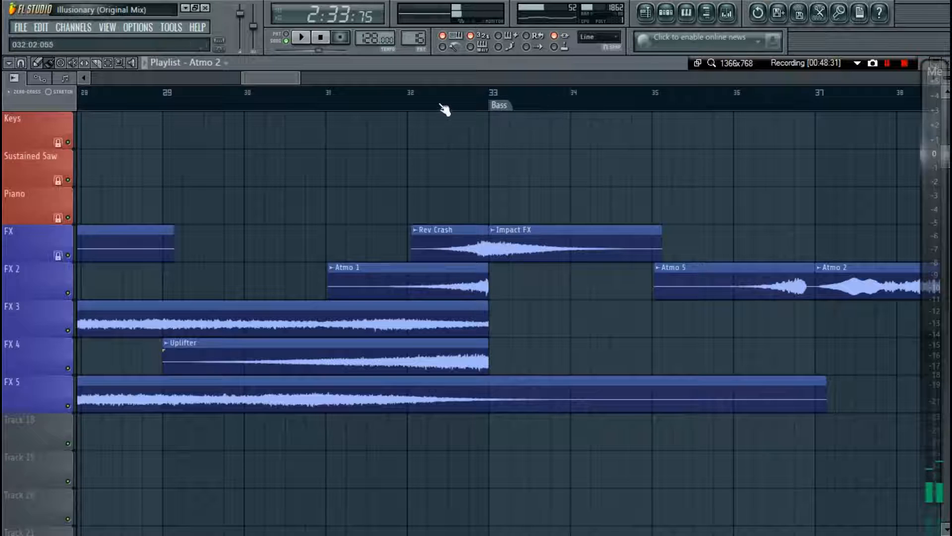
pyautogui.scroll(-3, 443, 102)
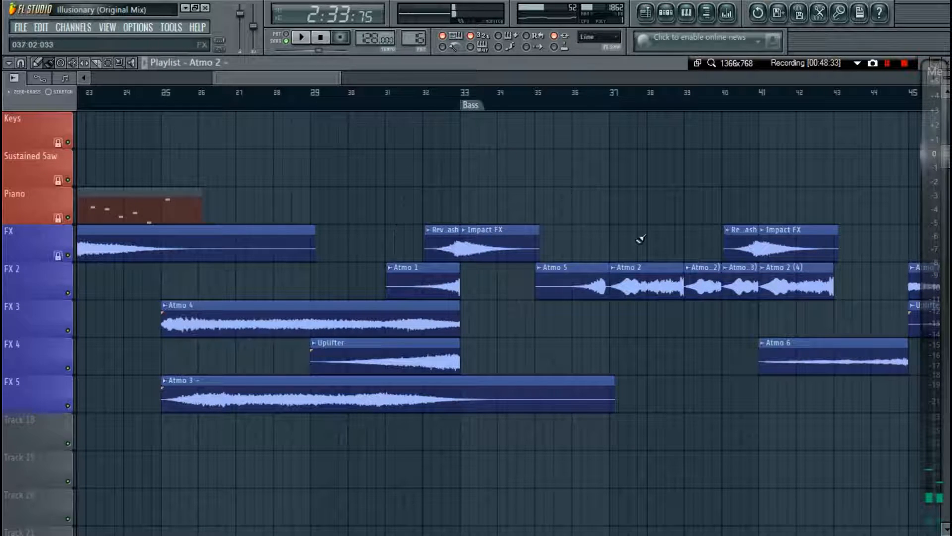
pyautogui.scroll(2, 843, 102)
pyautogui.scroll(1, 843, 102)
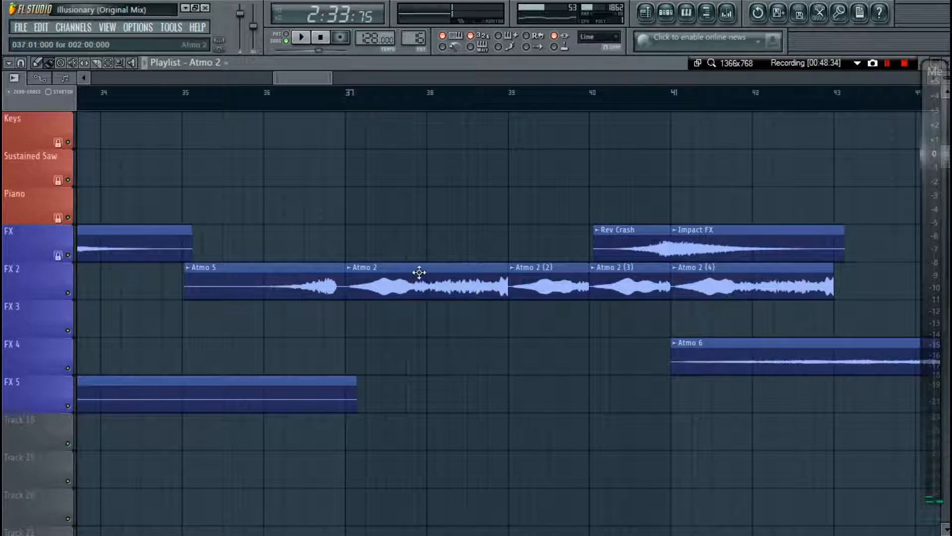
# Preview the Atmo 2 sample and compare it with the channel settings of Atmo 2 (2), (3), (5) and (4).
pyautogui.press('F6')
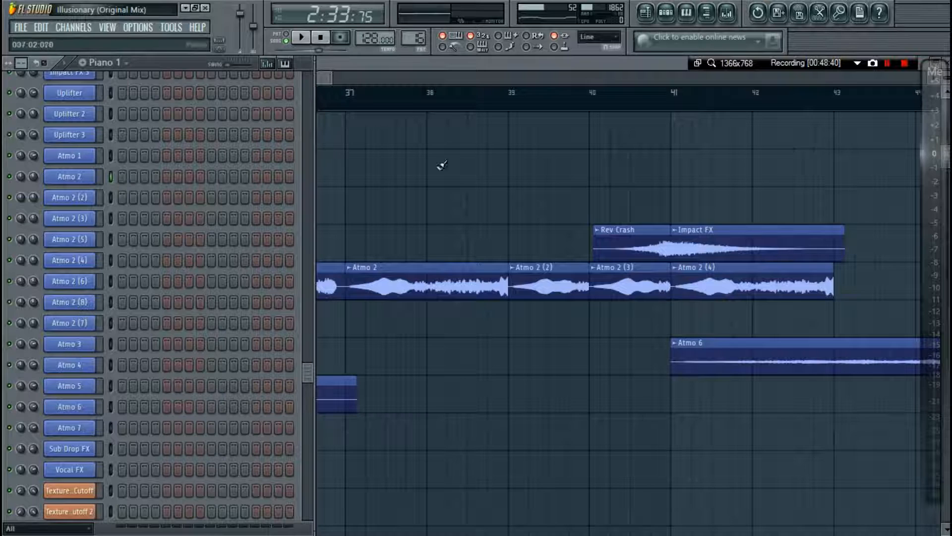
pyautogui.scroll(-2, 632, 98)
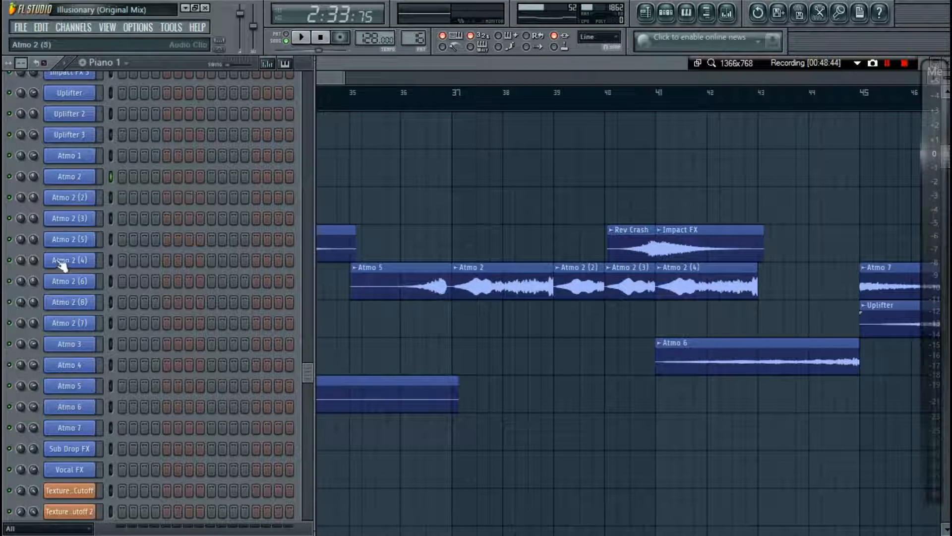
pyautogui.click(82, 177)
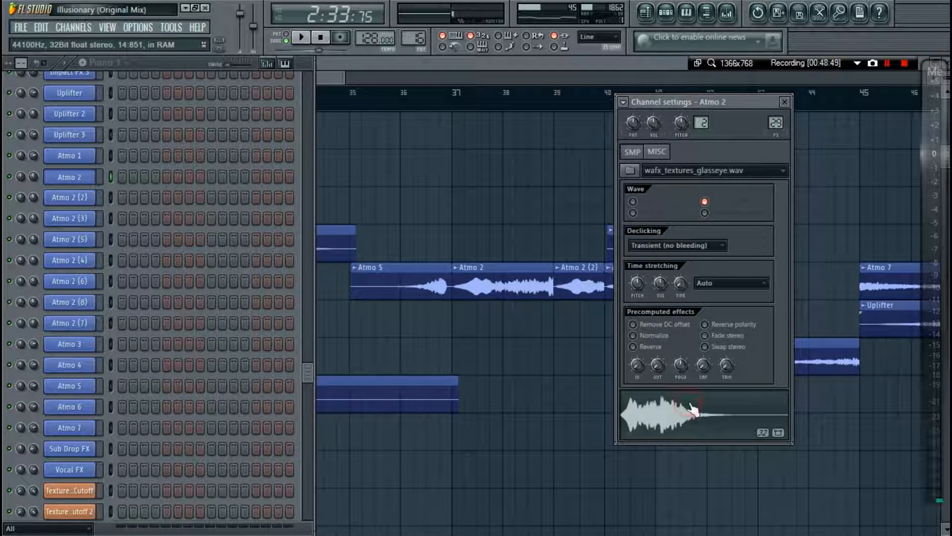
pyautogui.click(64, 198)
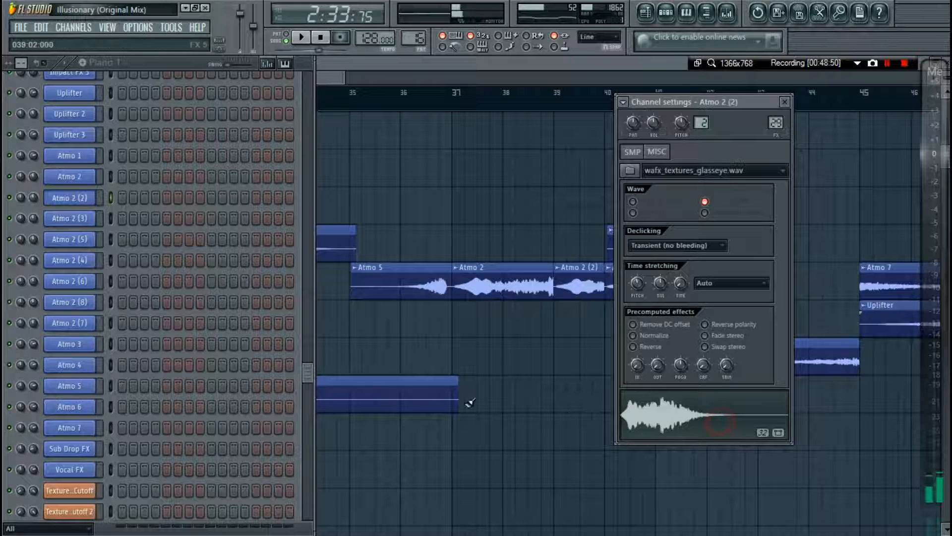
pyautogui.click(70, 219)
pyautogui.click(70, 240)
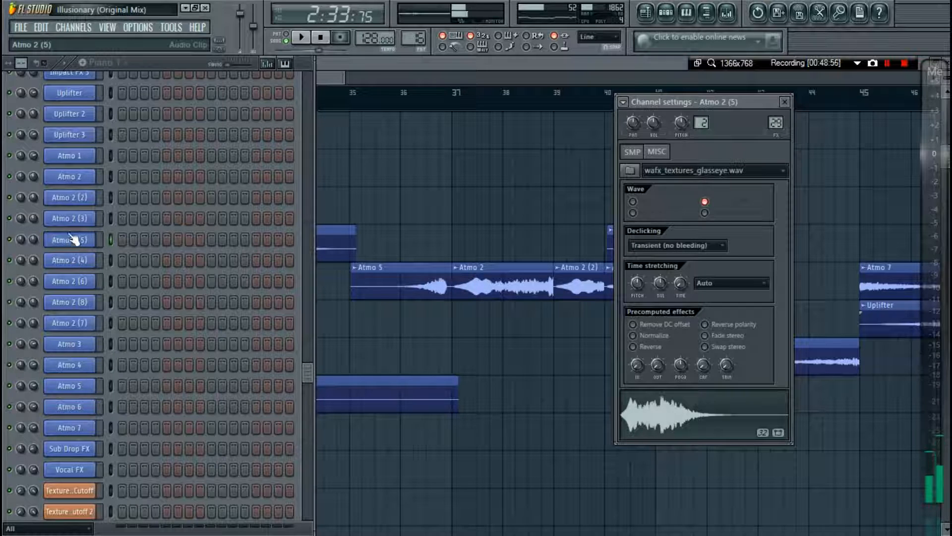
pyautogui.click(70, 260)
pyautogui.click(728, 424)
# Preview the samples of Atmo 2 (6), (8) and (7), stopping playback in between, and return to the playlist.
pyautogui.click(79, 285)
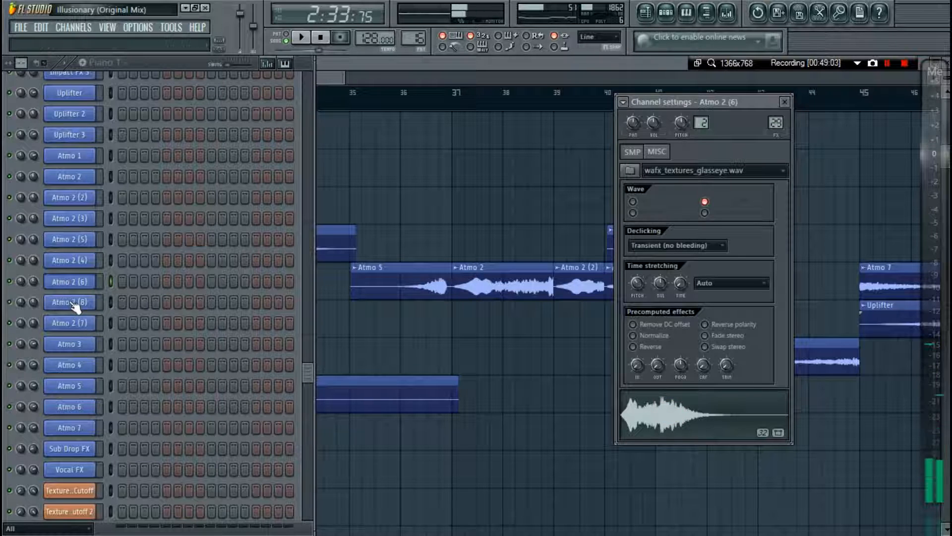
pyautogui.click(322, 38)
pyautogui.click(684, 418)
pyautogui.click(87, 301)
pyautogui.click(692, 417)
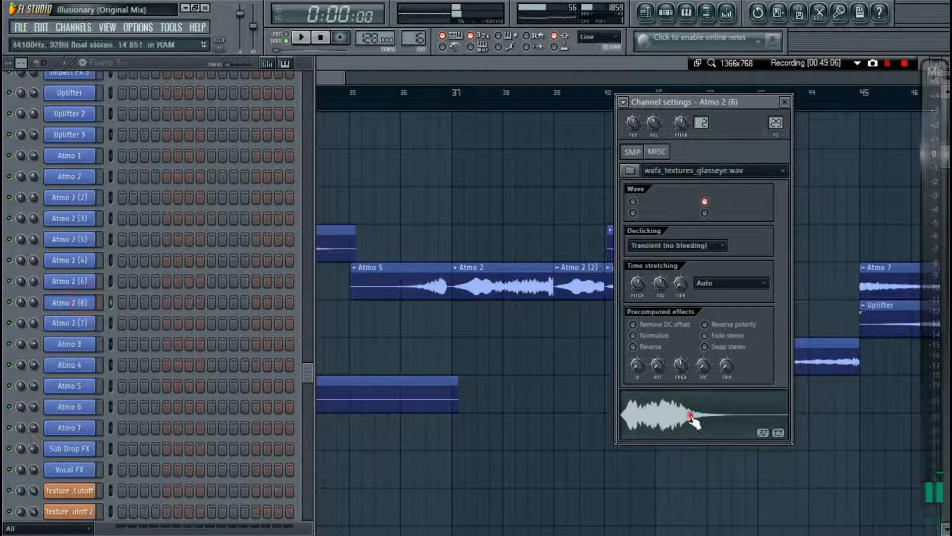
pyautogui.click(62, 323)
pyautogui.click(689, 411)
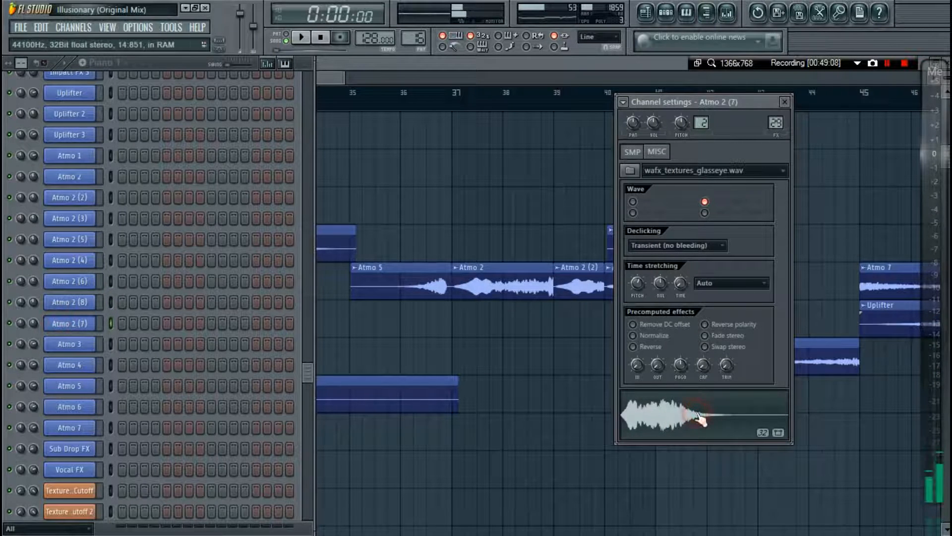
pyautogui.click(785, 102)
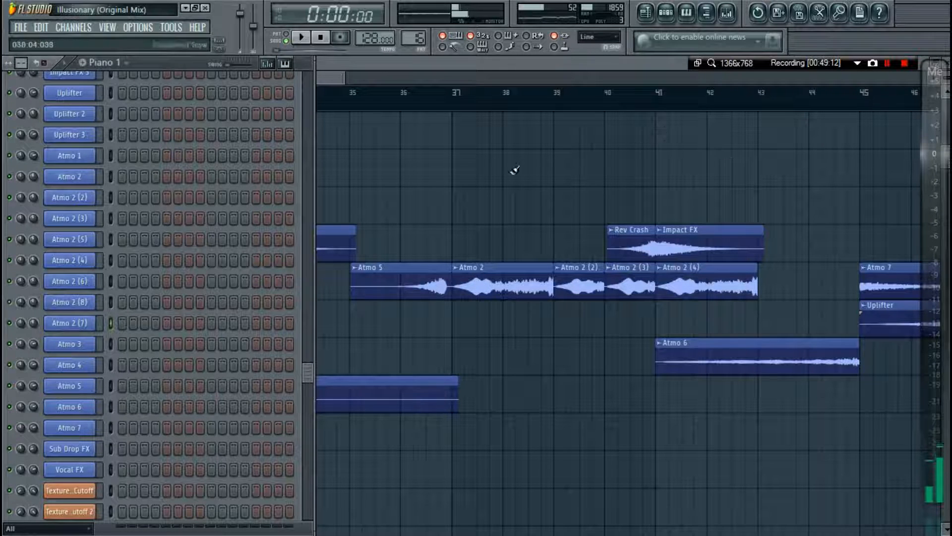
pyautogui.press('F6')
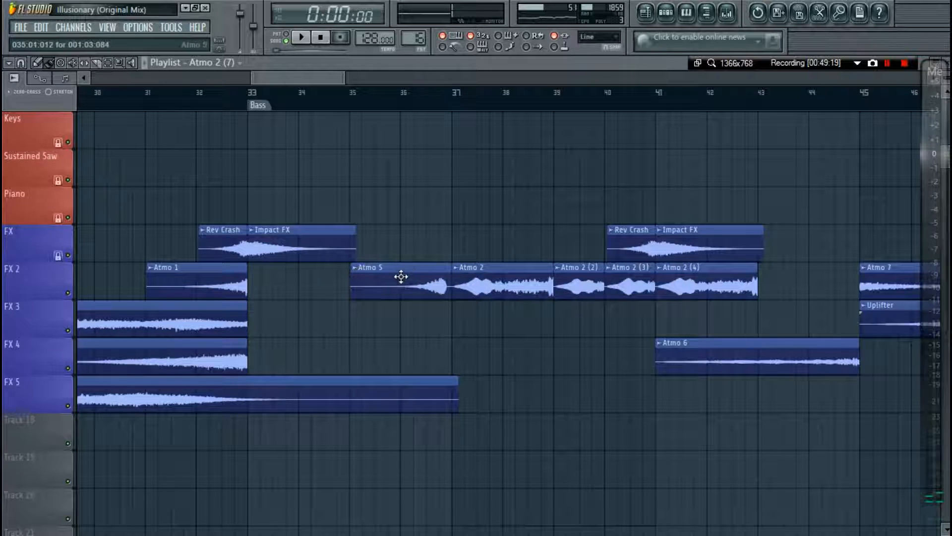
# Solo the FX 2 track and play its Atmo 5 and Atmo 2 clips from about bar 36, then stop playback.
pyautogui.rightClick(68, 292)
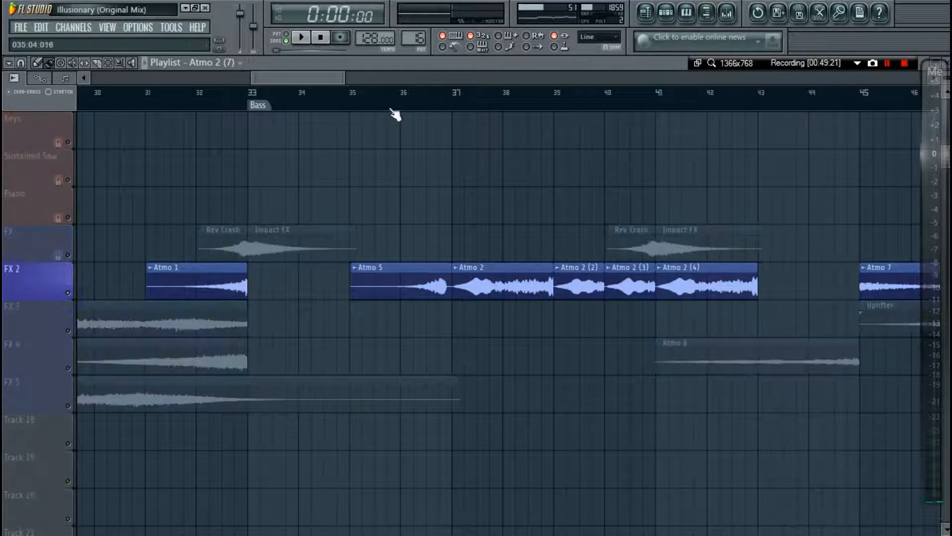
pyautogui.click(403, 97)
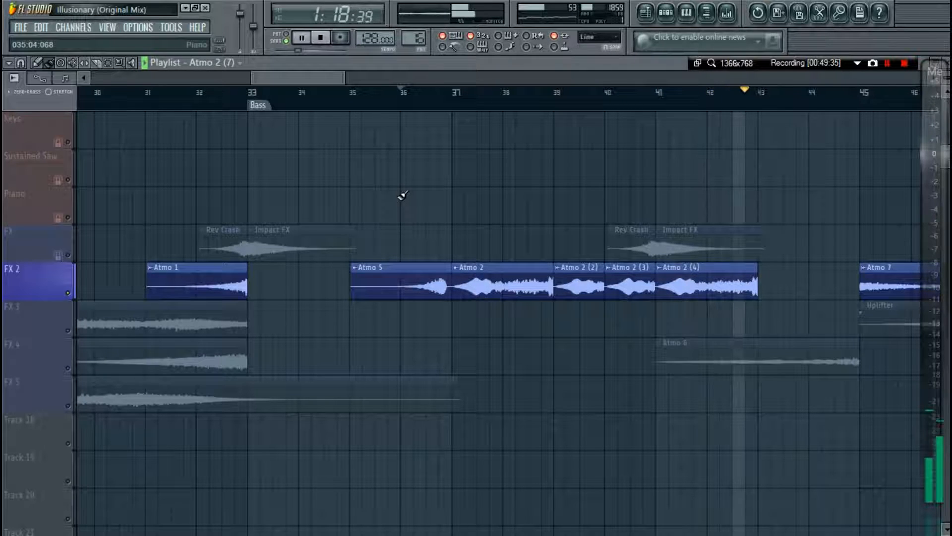
pyautogui.press('space')
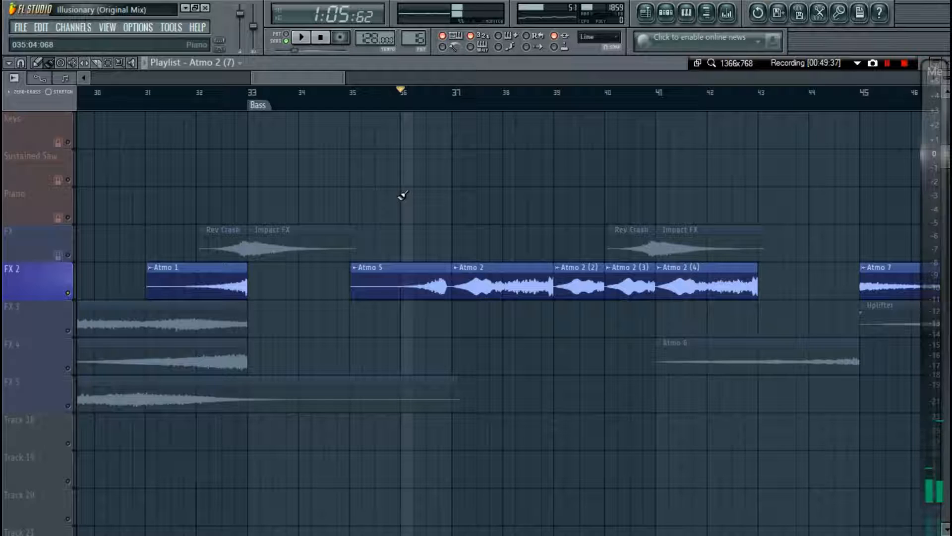
# Play the soloed run of Atmo 2 clips at the end of the FX 2 track from bar 117, then stop.
pyautogui.scroll(-6, 427, 101)
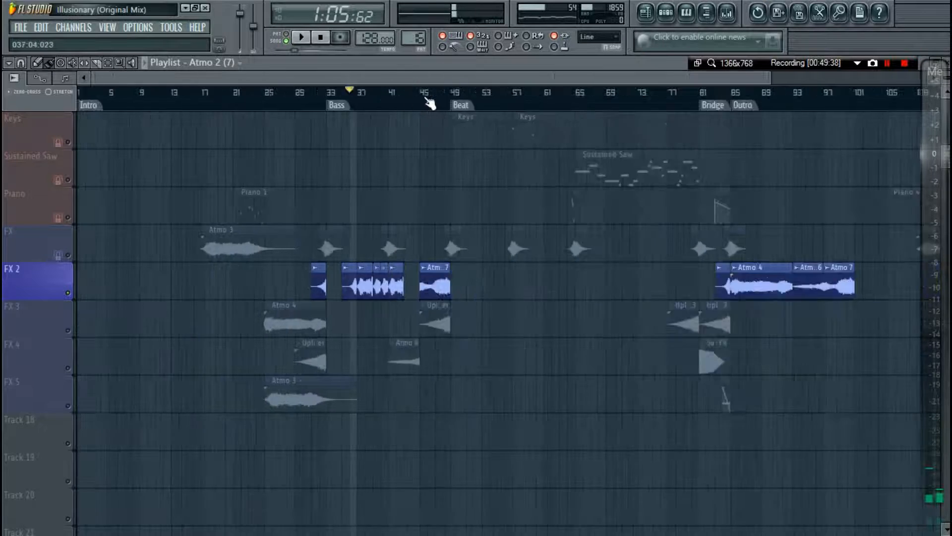
pyautogui.scroll(6, 788, 107)
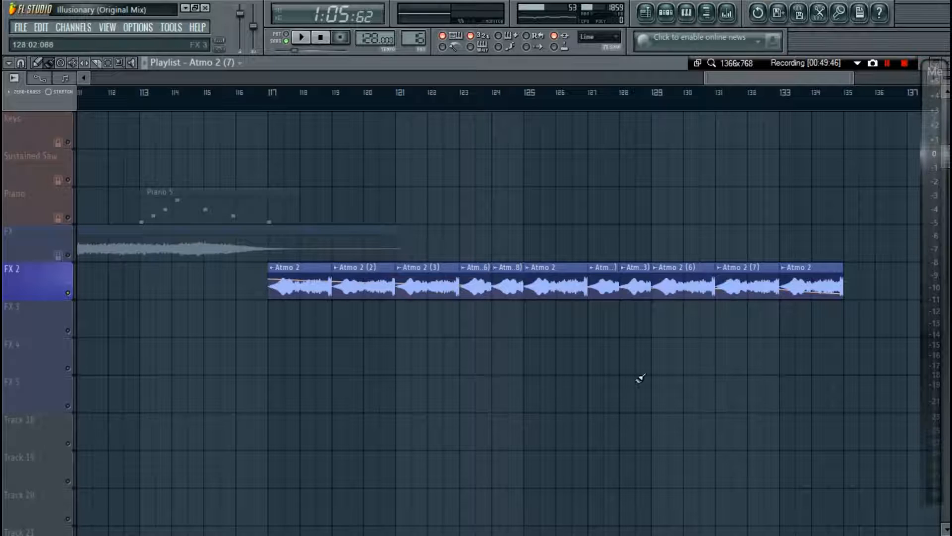
pyautogui.click(273, 95)
pyautogui.press('space')
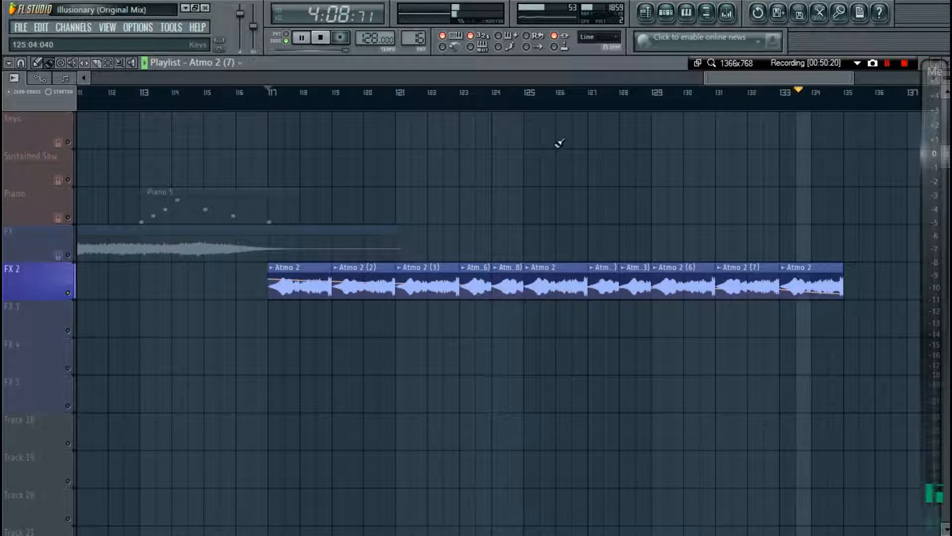
pyautogui.press('space')
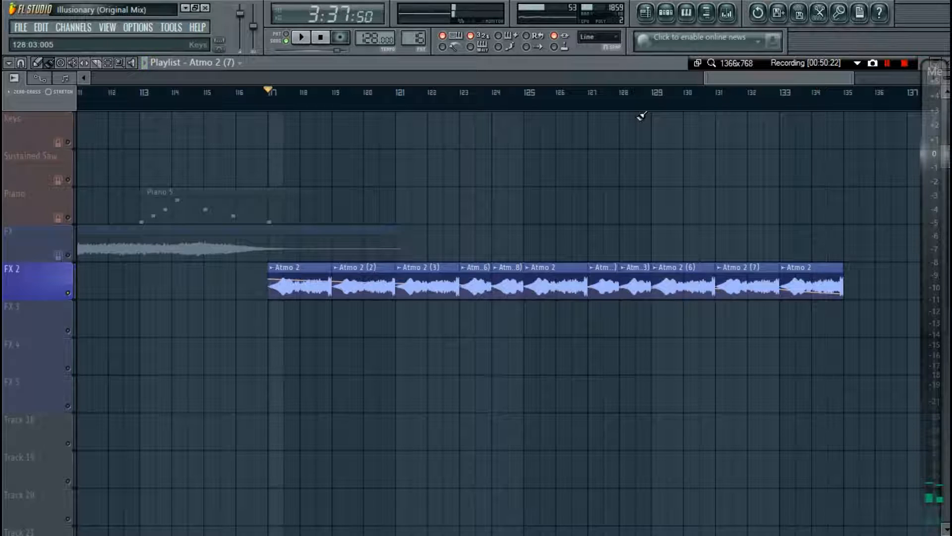
# Show the Atmo 2 Volume envelope automation over the FX 2 clips between bars 117 and 135.
pyautogui.scroll(-4, 644, 107)
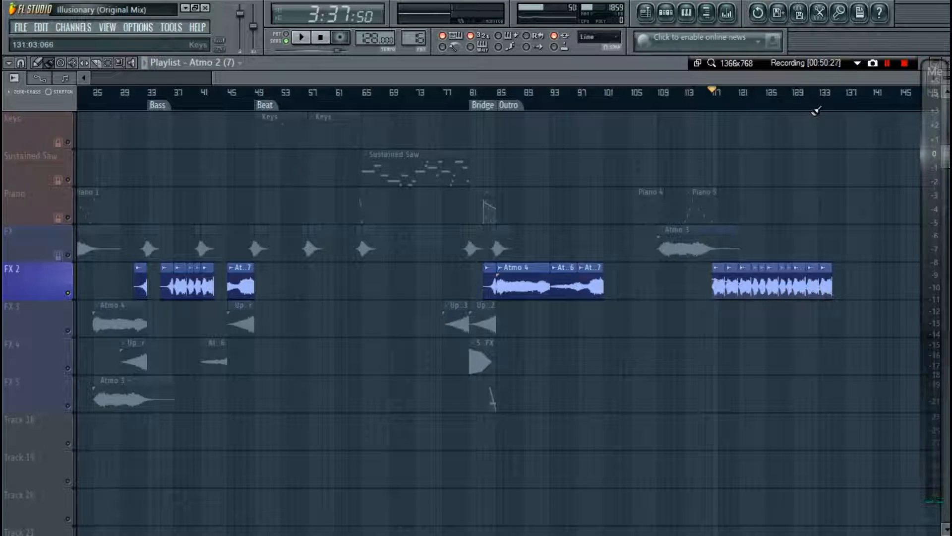
pyautogui.scroll(4, 846, 99)
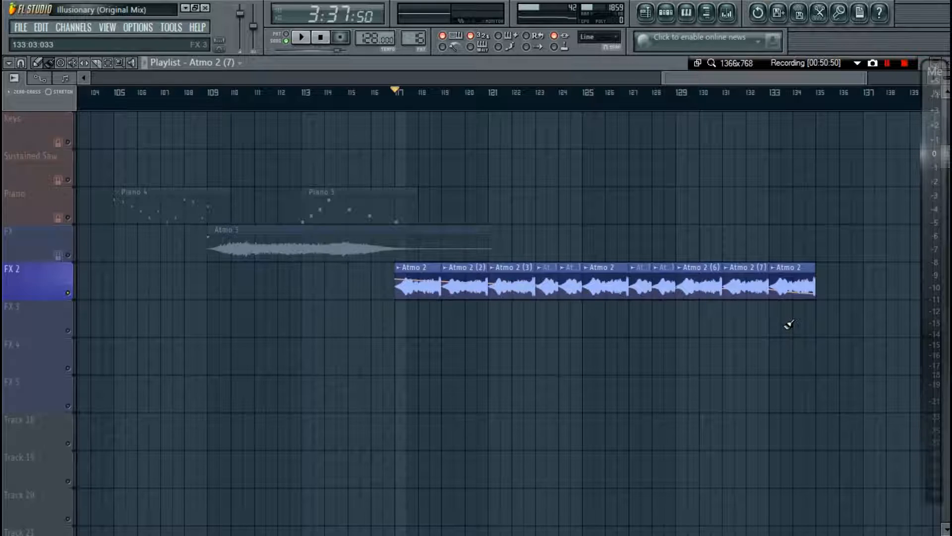
pyautogui.click(49, 81)
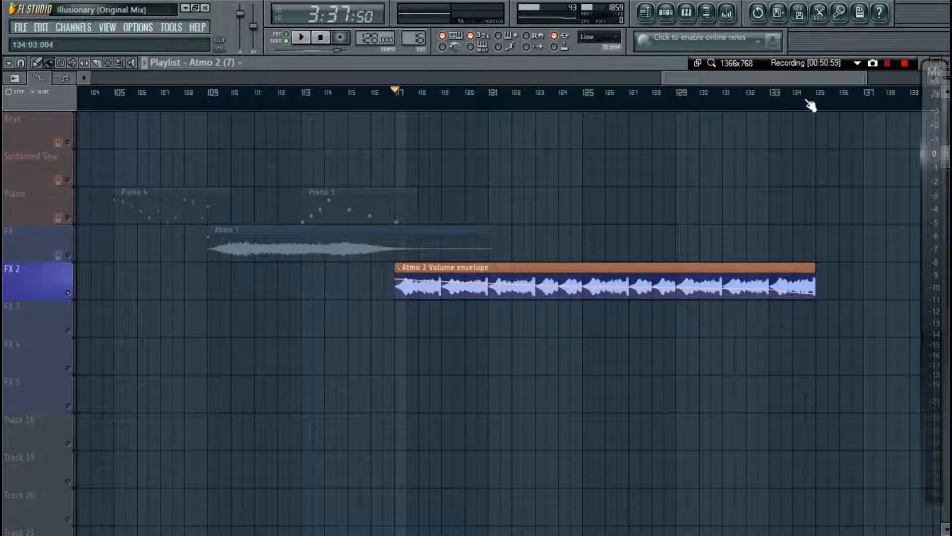
pyautogui.scroll(-5, 810, 106)
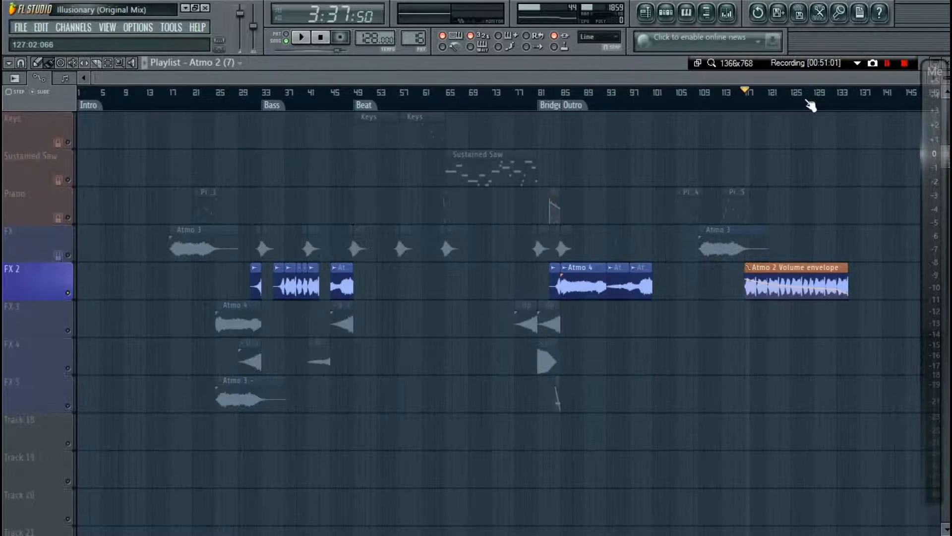
# Inspect the channel settings of Atmo 2 with its wafx_textures_glasseye.wav sample, and close them again.
pyautogui.press('F9')
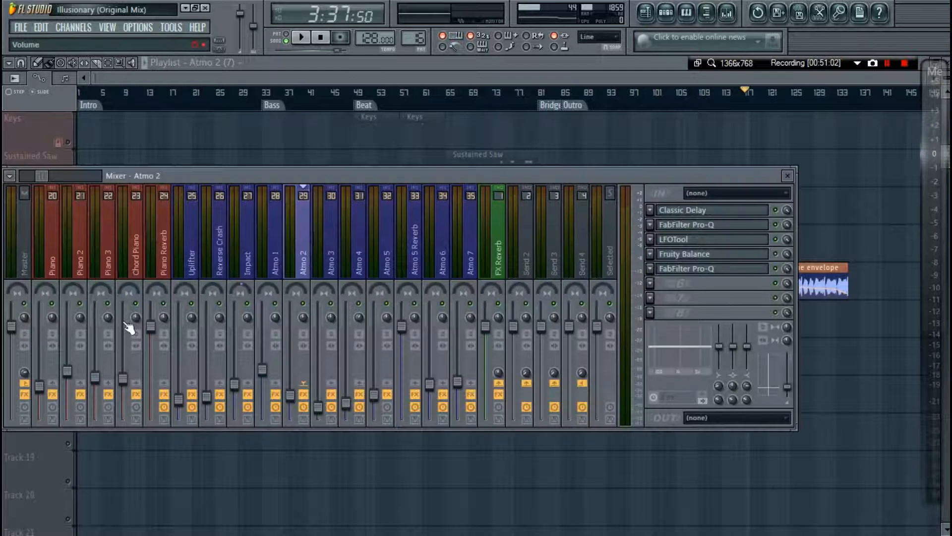
pyautogui.press('F9')
pyautogui.press('F6')
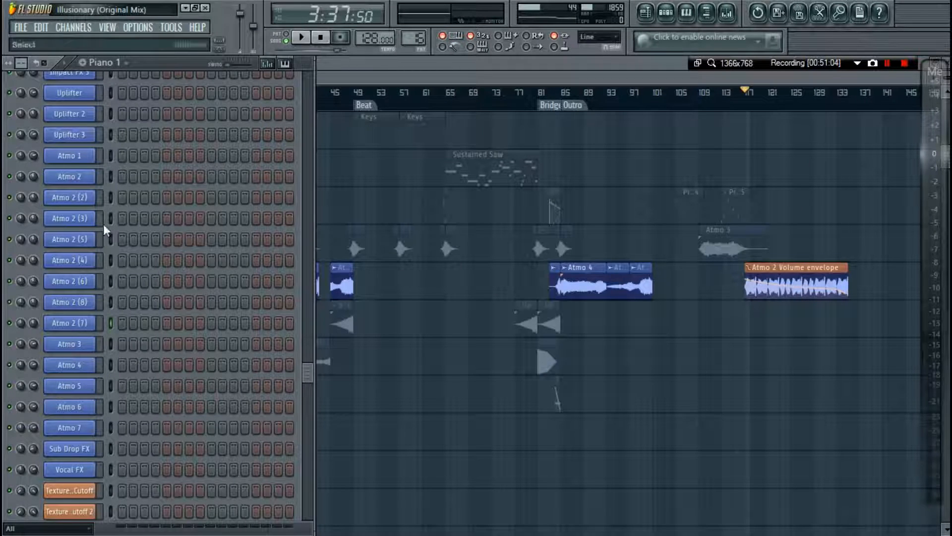
pyautogui.click(97, 175)
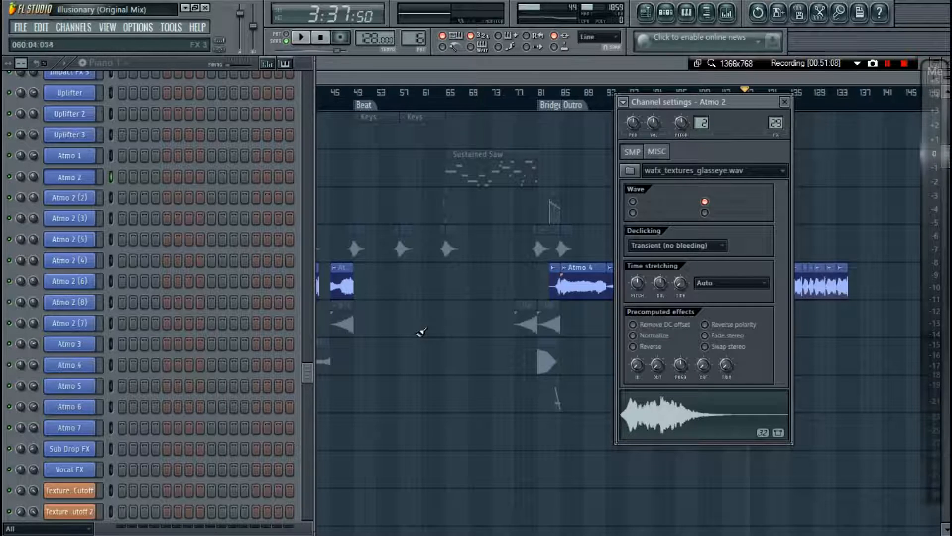
pyautogui.press('F6')
pyautogui.press('F6')
pyautogui.click(785, 101)
# Go through the Atmo 2 mixer track's effects: Classic Delay, FabFilter Pro-Q, LFOTool, Fruity Balance and the second FabFilter Pro-Q.
pyautogui.press('F5')
pyautogui.press('F9')
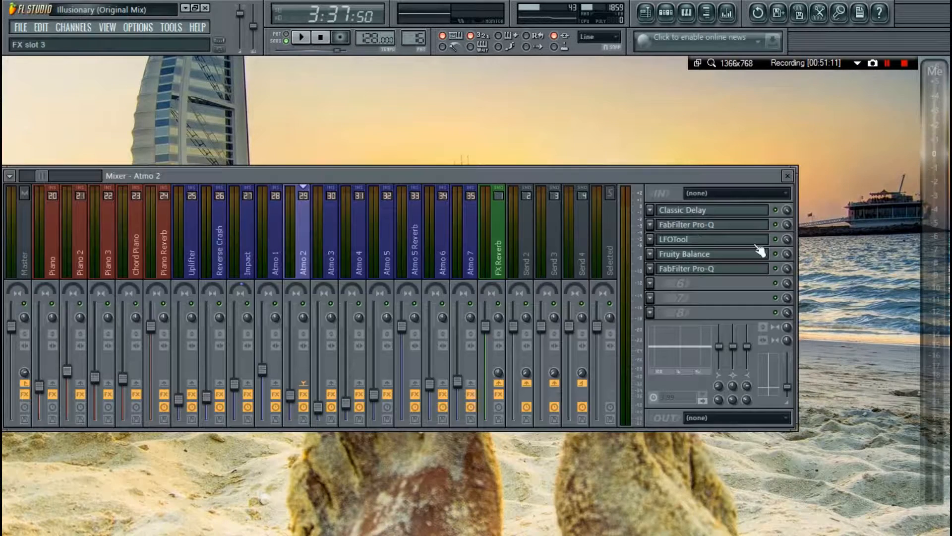
pyautogui.click(708, 210)
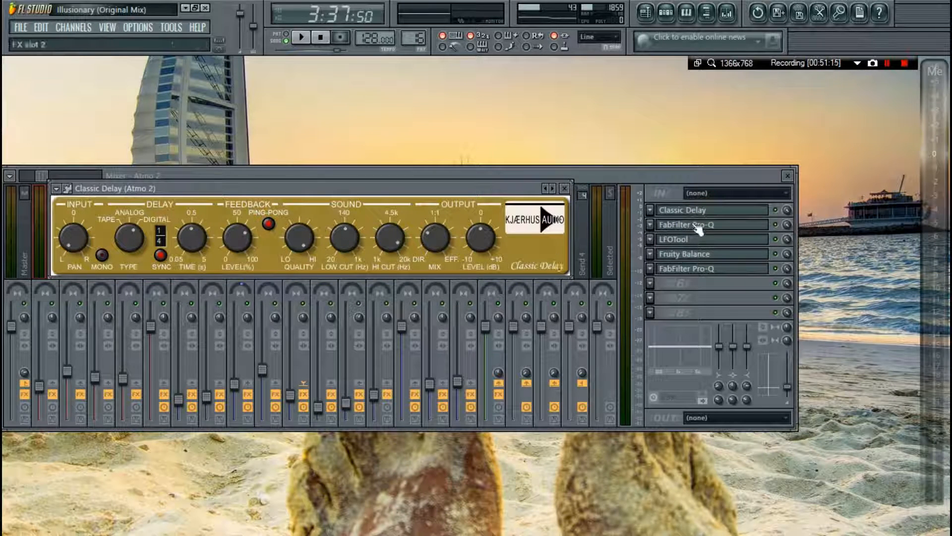
pyautogui.click(694, 224)
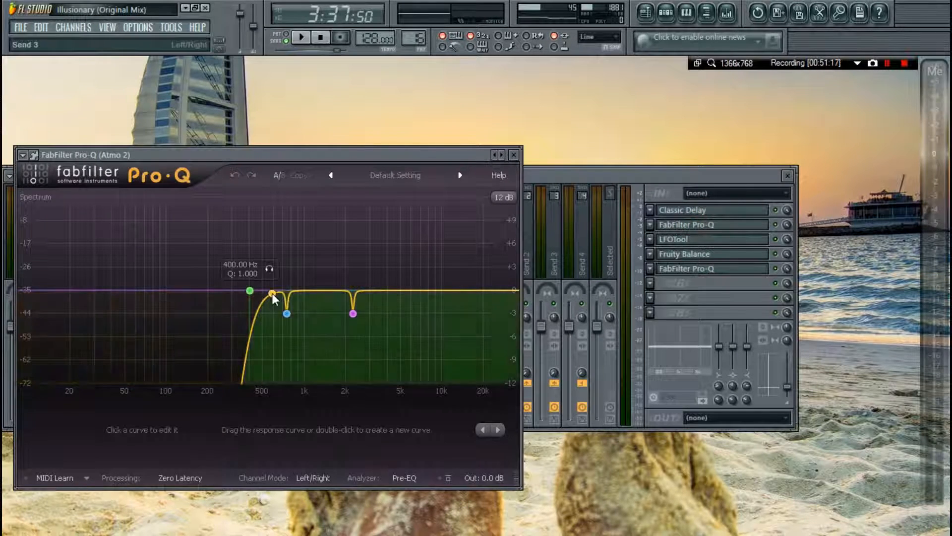
pyautogui.click(668, 237)
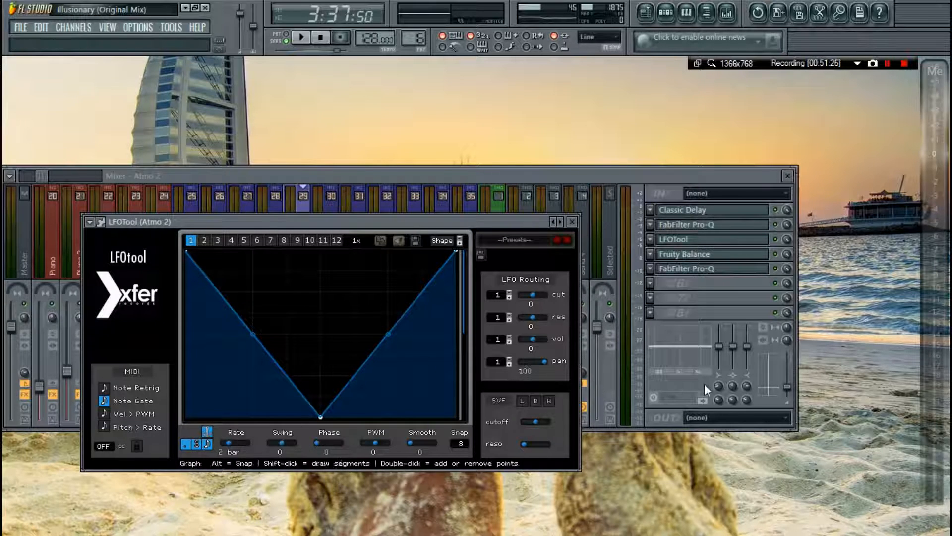
pyautogui.click(701, 240)
pyautogui.click(701, 253)
pyautogui.click(701, 253)
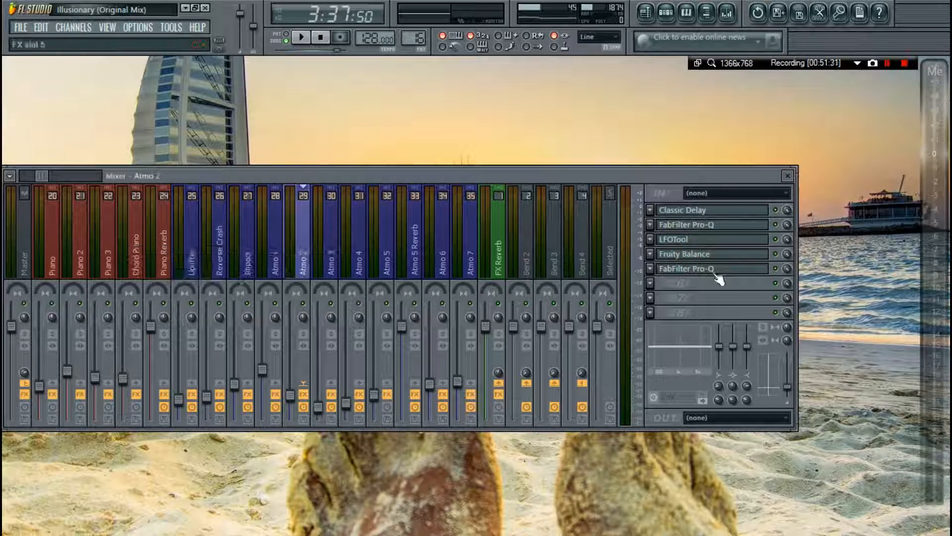
pyautogui.click(712, 271)
pyautogui.click(576, 472)
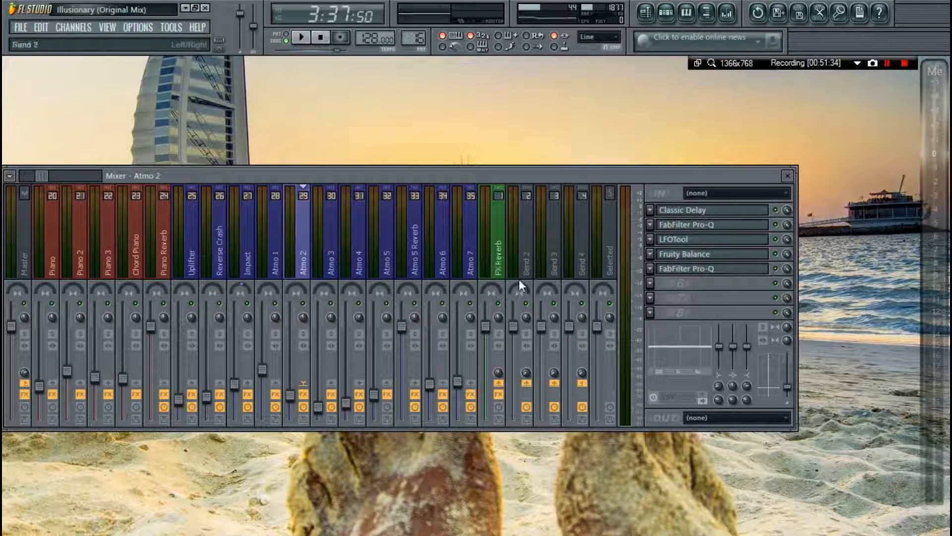
# Show the channel settings of Atmo 3, preview its DPTE Atmosphere - 041 - 140 BPM sample, and stop playback.
pyautogui.press('F6')
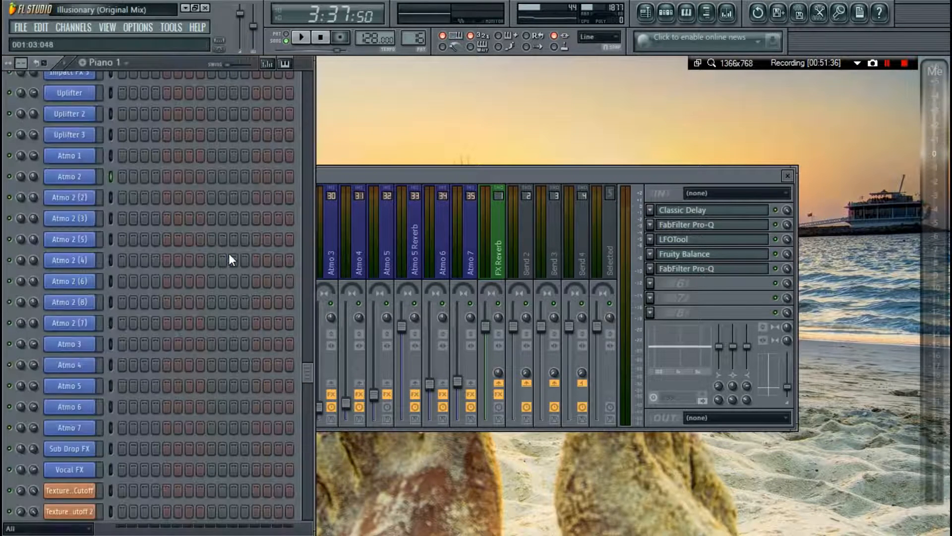
pyautogui.scroll(-2, 231, 261)
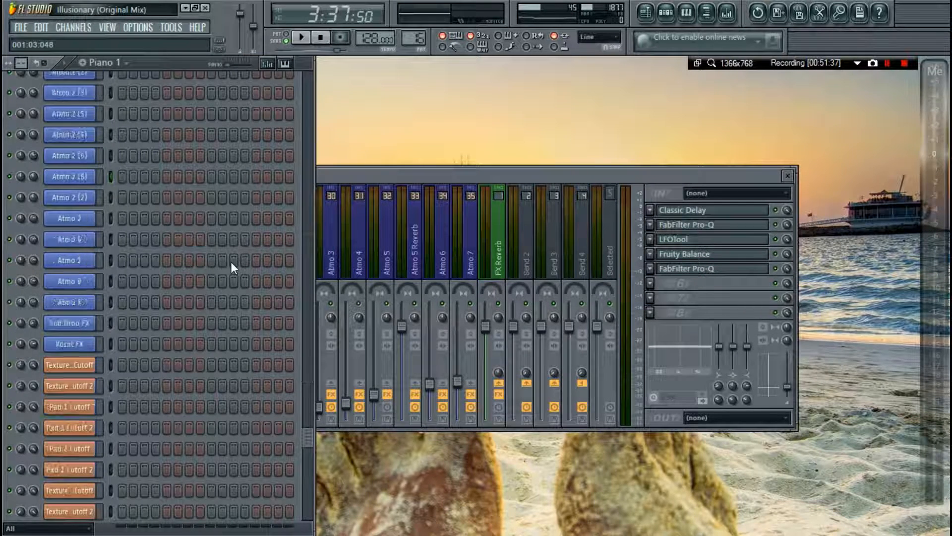
pyautogui.click(70, 218)
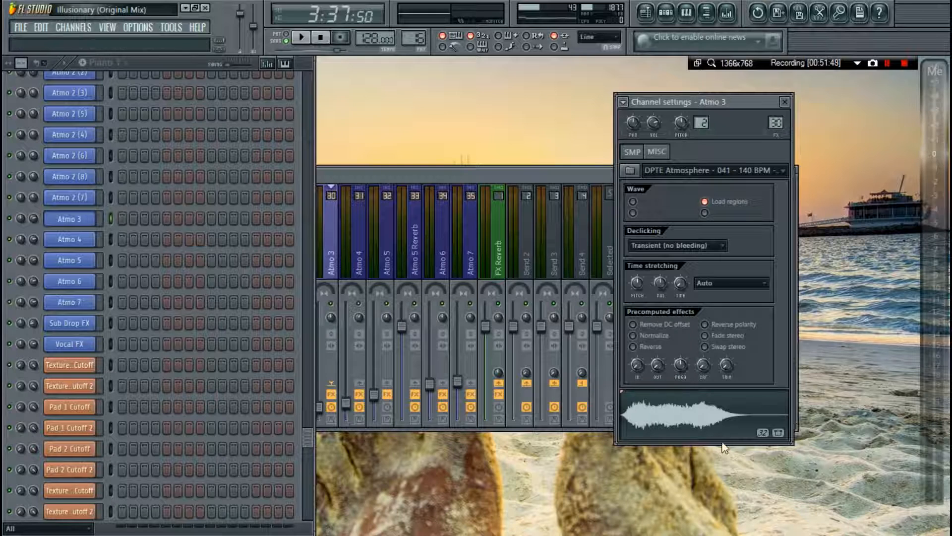
pyautogui.click(728, 424)
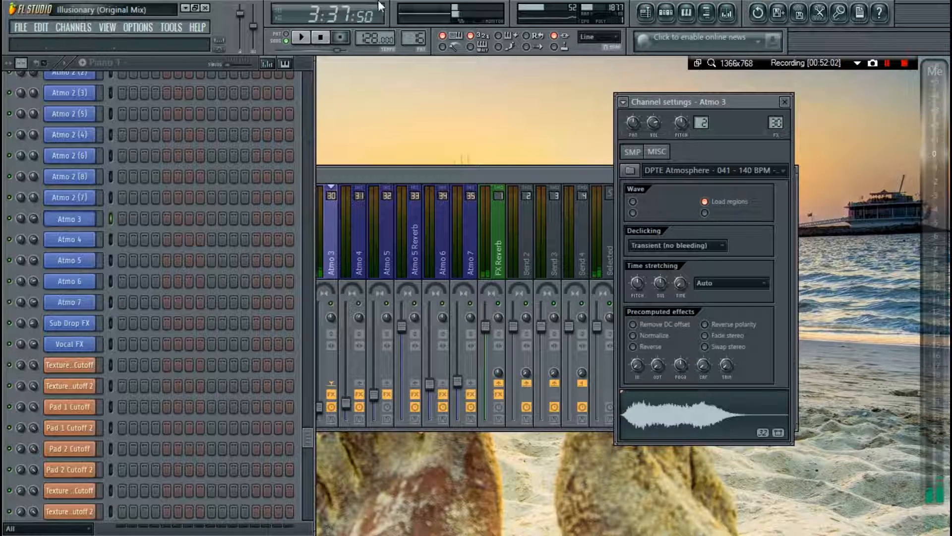
pyautogui.click(321, 37)
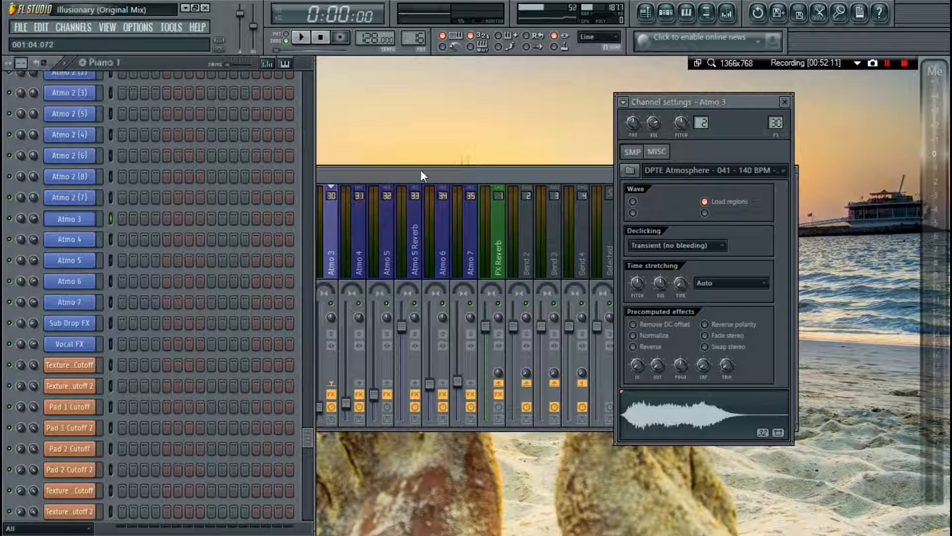
# Return to the playlist, play the Atmo 3 clip from bar 17 with the FX track soloed, then unsolo it and stop.
pyautogui.press('F6')
pyautogui.press('Escape')
pyautogui.press('F5')
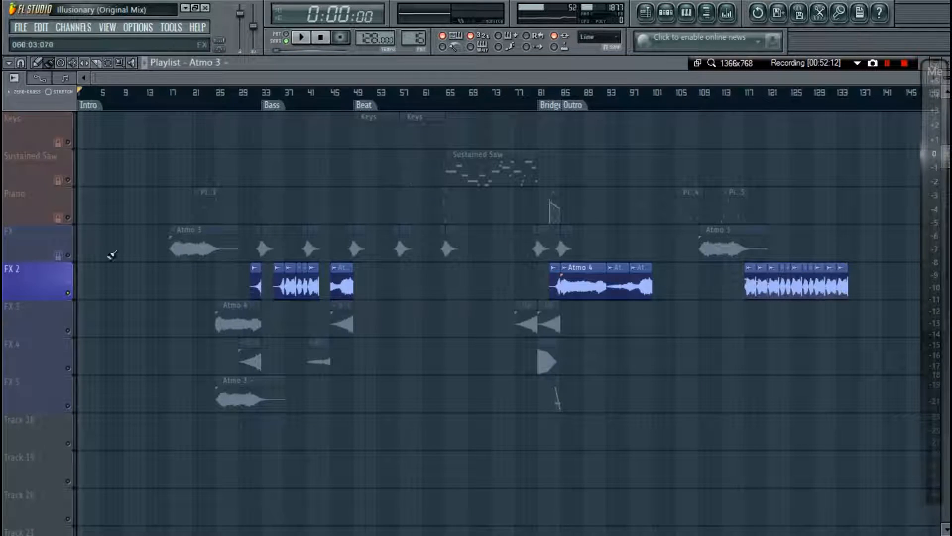
pyautogui.scroll(4, 157, 103)
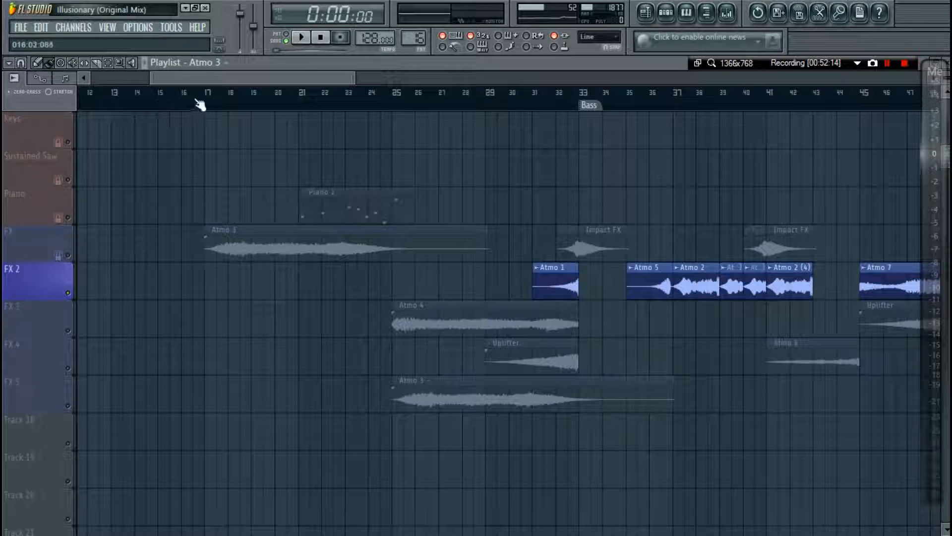
pyautogui.click(68, 250)
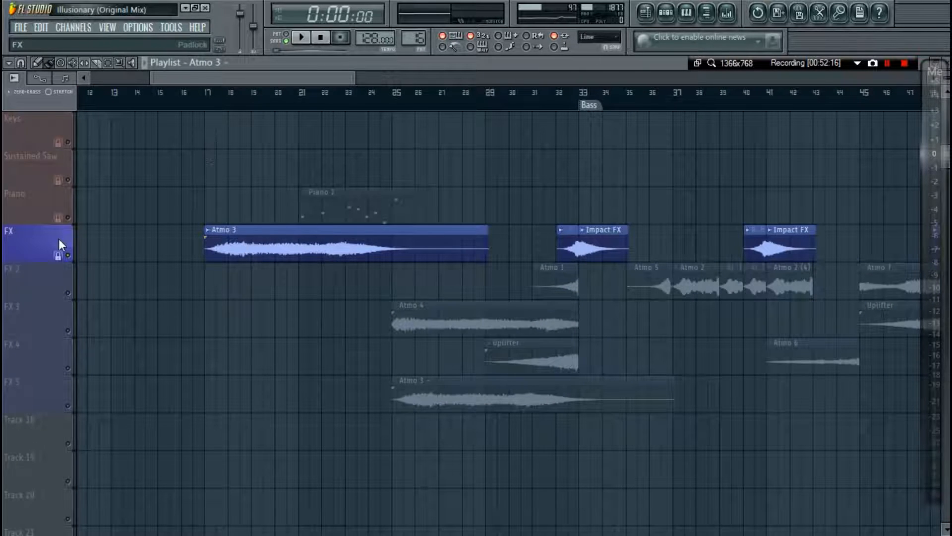
pyautogui.click(59, 239)
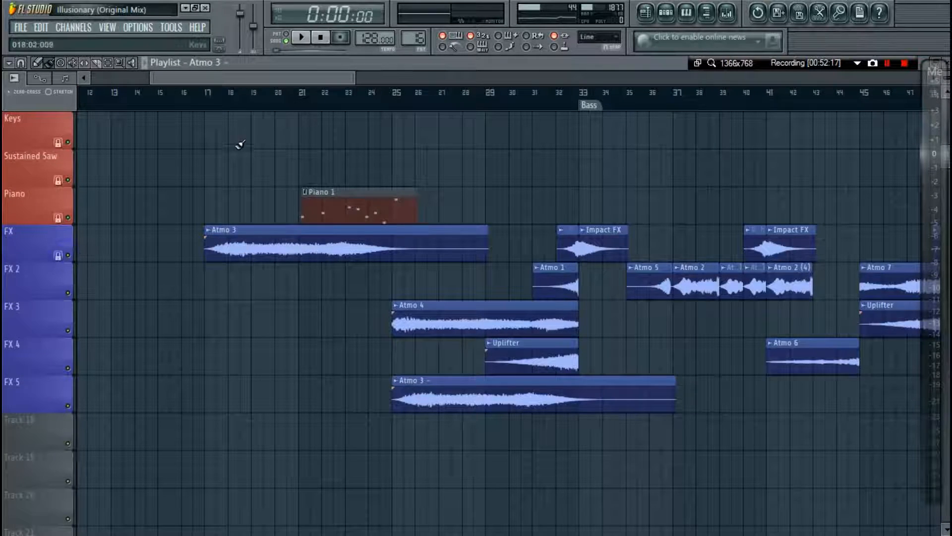
pyautogui.click(207, 92)
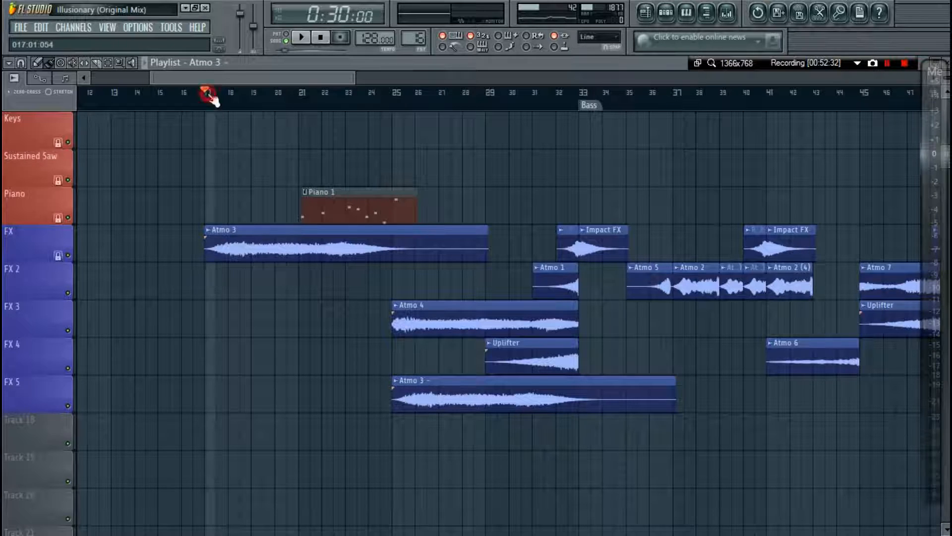
pyautogui.rightClick(70, 256)
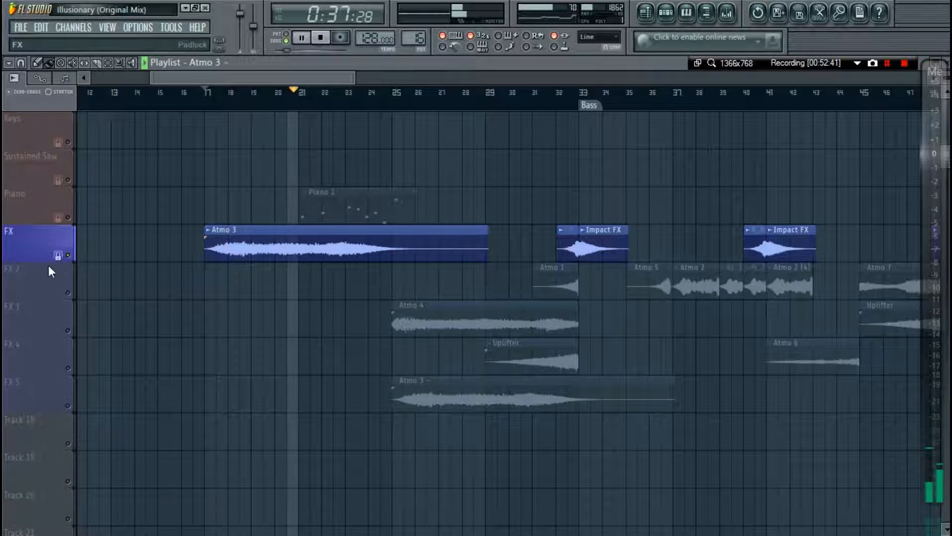
pyautogui.rightClick(73, 255)
pyautogui.press('space')
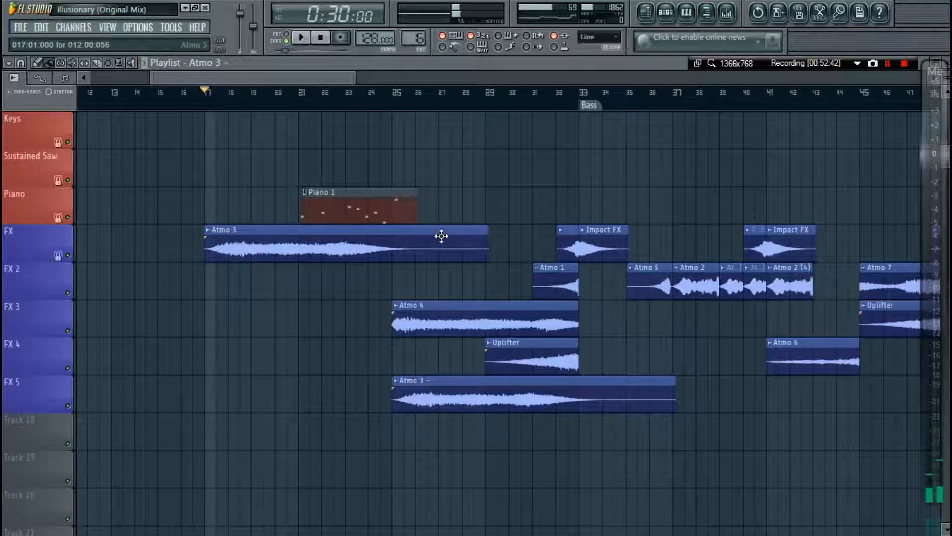
# Go through the Atmo 3 mixer track's effects: Classic Delay, FabFilter Pro-Q and LFOTool with its panning modulation.
pyautogui.press('F5')
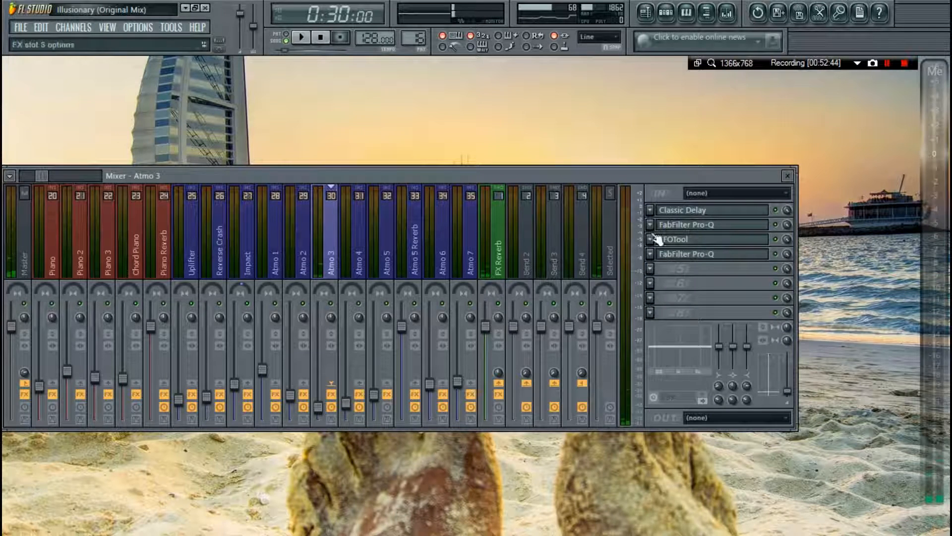
pyautogui.click(704, 212)
pyautogui.click(706, 226)
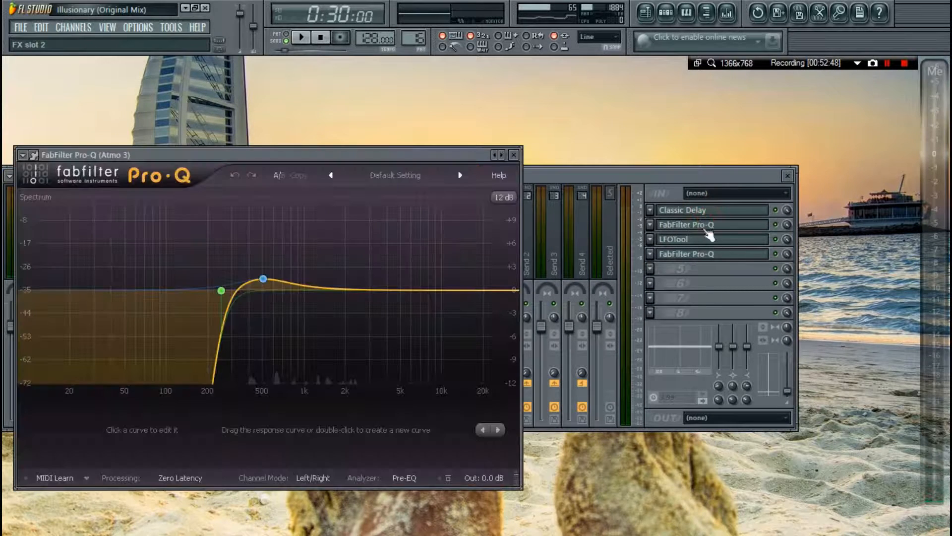
pyautogui.click(689, 239)
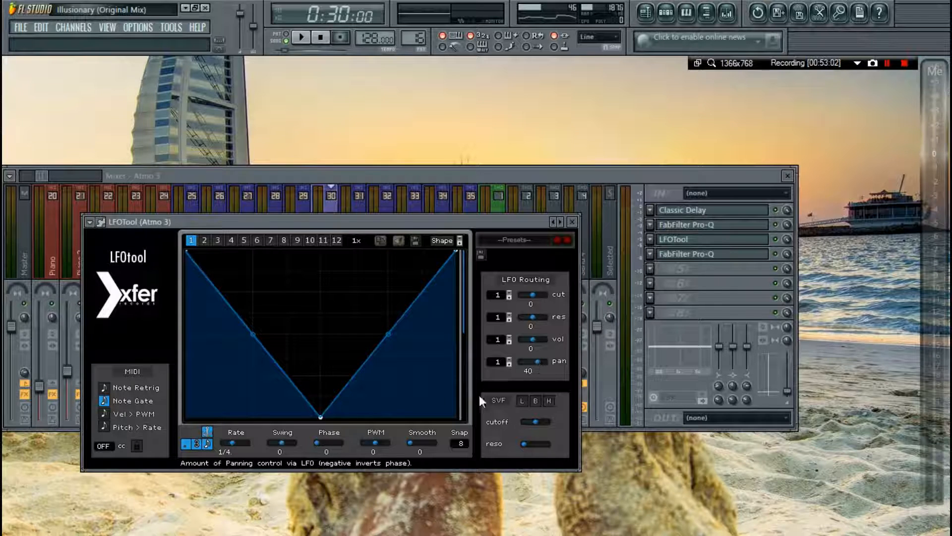
pyautogui.press('Escape')
# Show the channel settings of Atmo 4, preview its DPTE Atmosphere - 028 - 140 BPM sample, and return to the mixer.
pyautogui.press('F6')
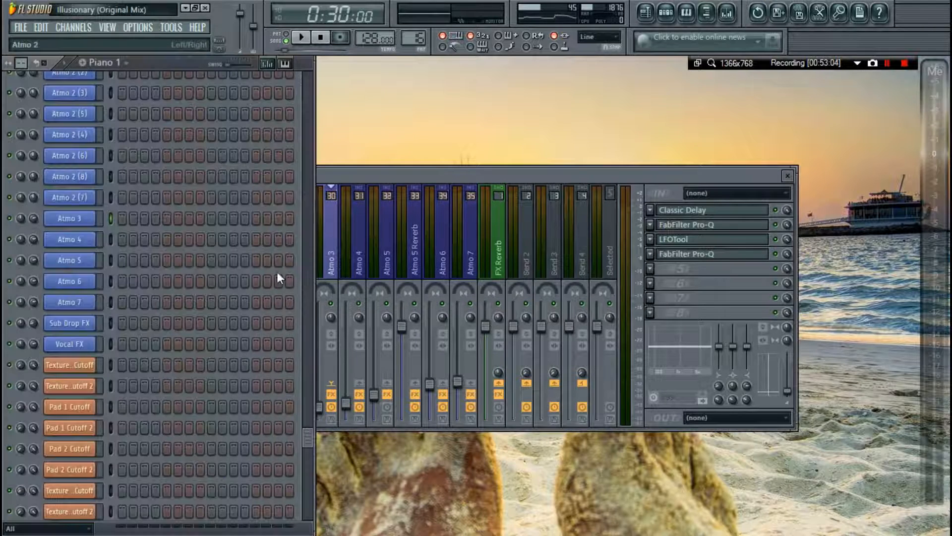
pyautogui.click(77, 239)
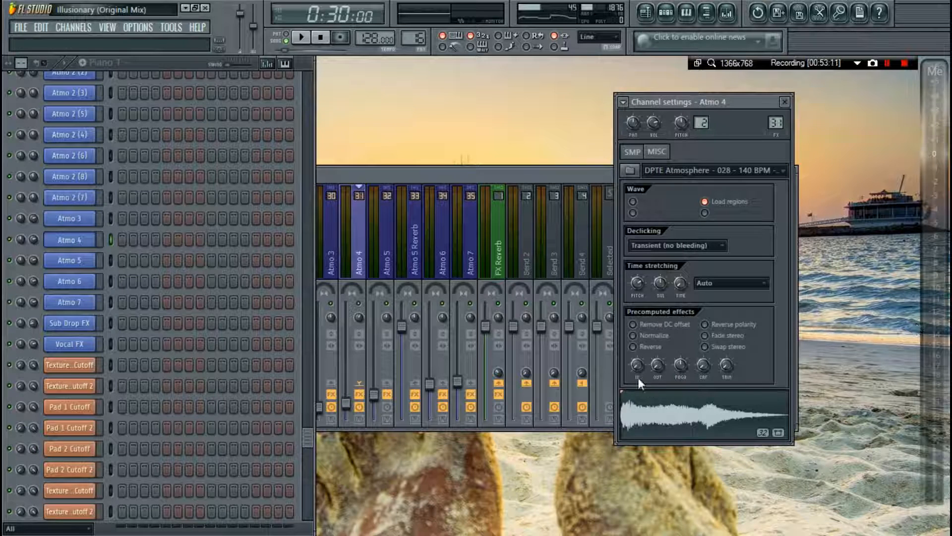
pyautogui.click(695, 410)
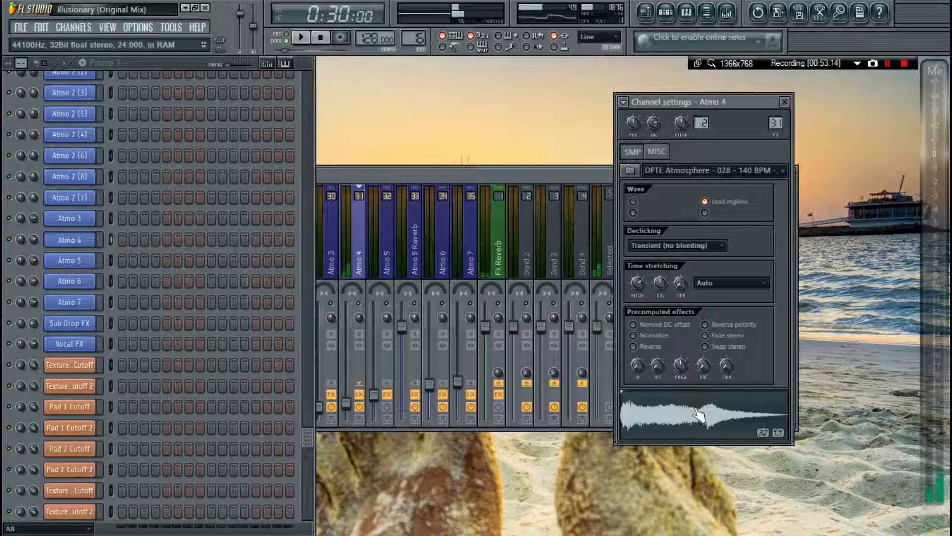
pyautogui.click(785, 102)
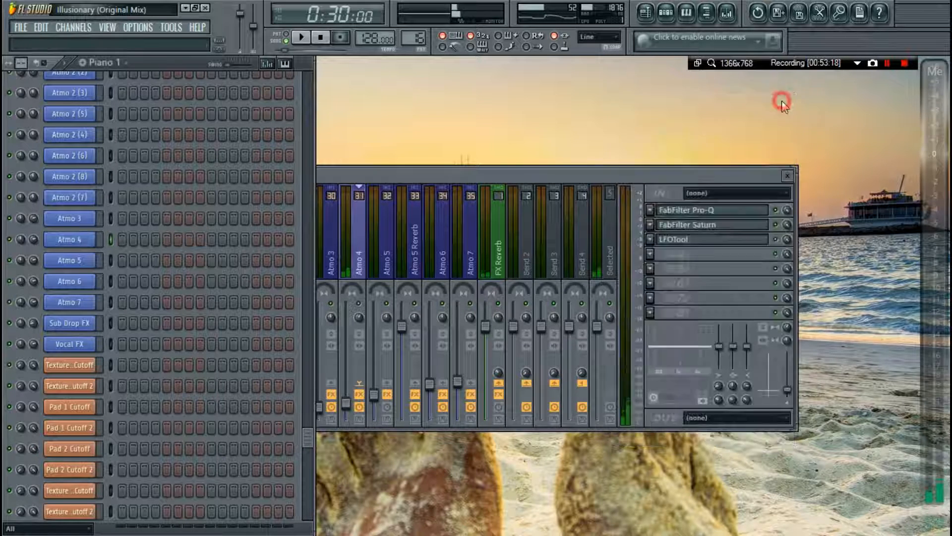
pyautogui.click(702, 172)
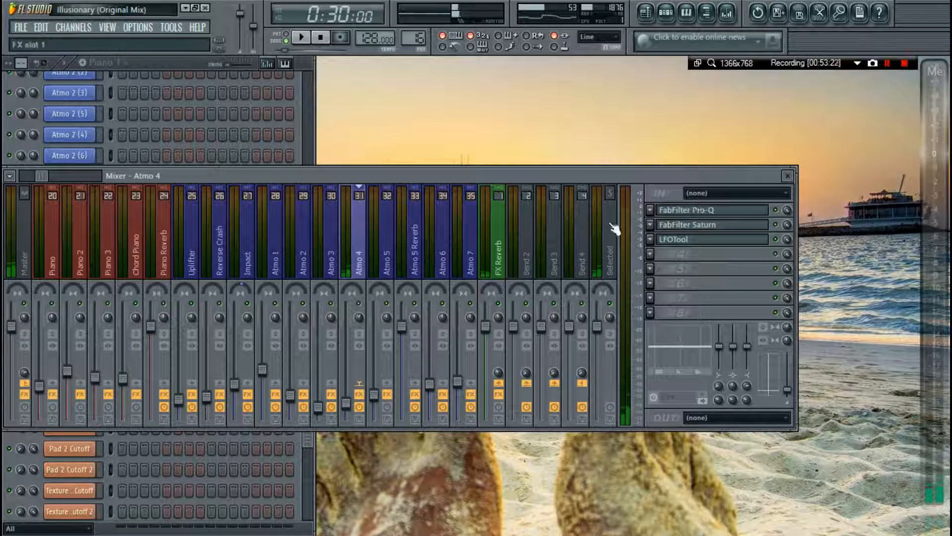
# Reopen the Atmo 4 channel settings and show its clip on the FX 3 playlist track, from bar 25 to bar 33.
pyautogui.press('F6')
pyautogui.click(69, 240)
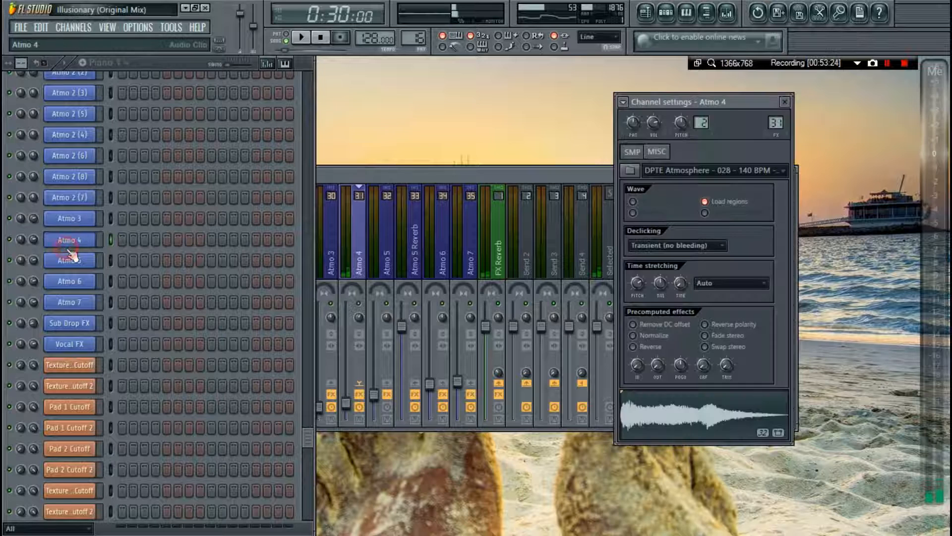
pyautogui.press('F5')
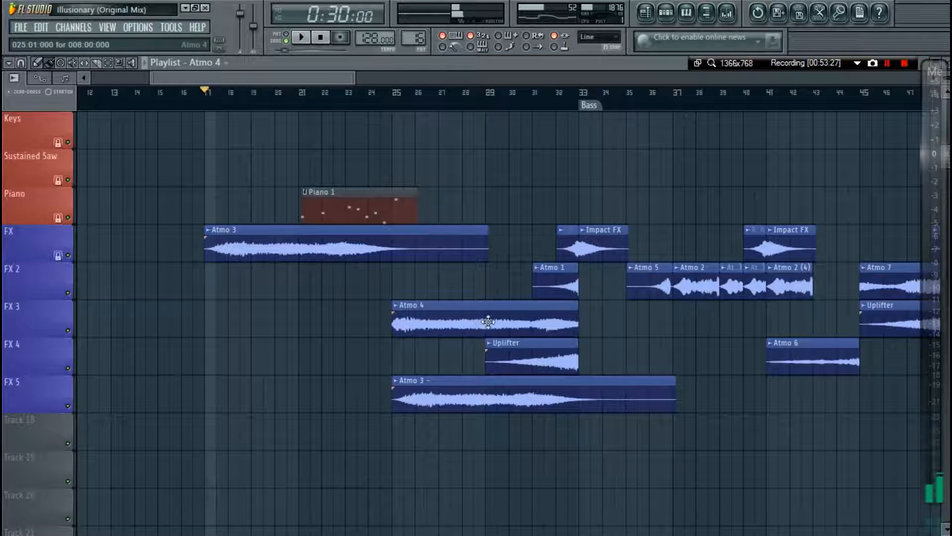
pyautogui.click(391, 317)
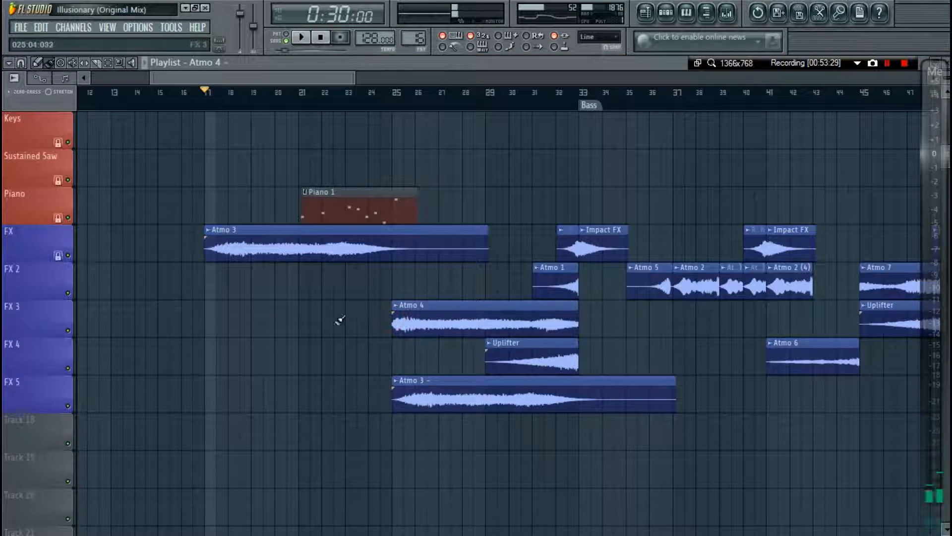
pyautogui.moveTo(578, 317)
pyautogui.mouseDown()
pyautogui.moveTo(718, 322)
pyautogui.moveTo(578, 323)
pyautogui.mouseUp()
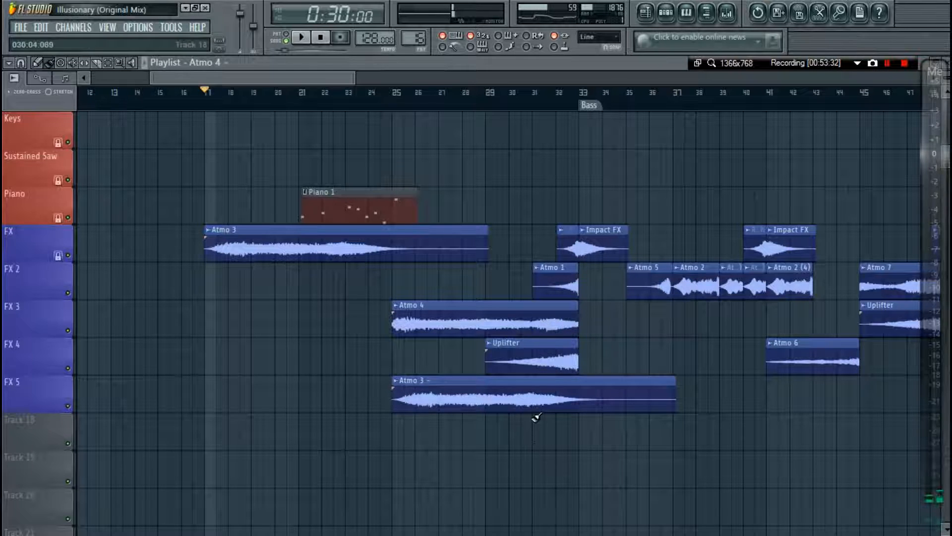
# Go through the Atmo 4 mixer track's effects: FabFilter Pro-Q, FabFilter Saturn with its preset list, and LFOTool.
pyautogui.press('F5')
pyautogui.press('F9')
pyautogui.click(713, 211)
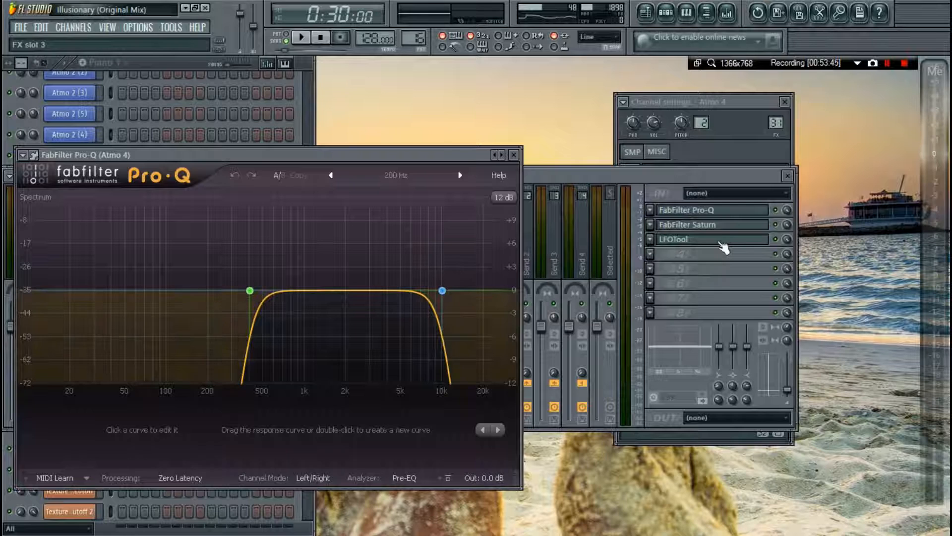
pyautogui.click(709, 229)
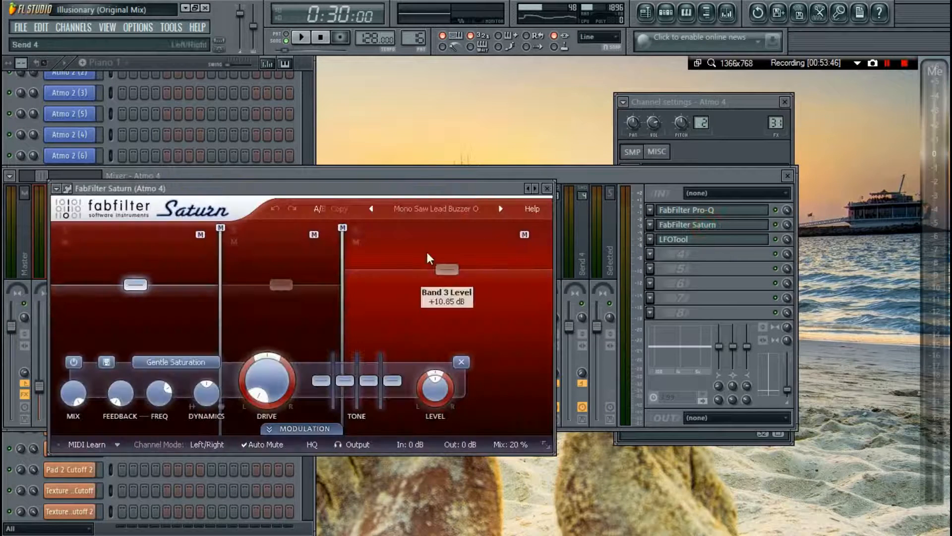
pyautogui.click(441, 209)
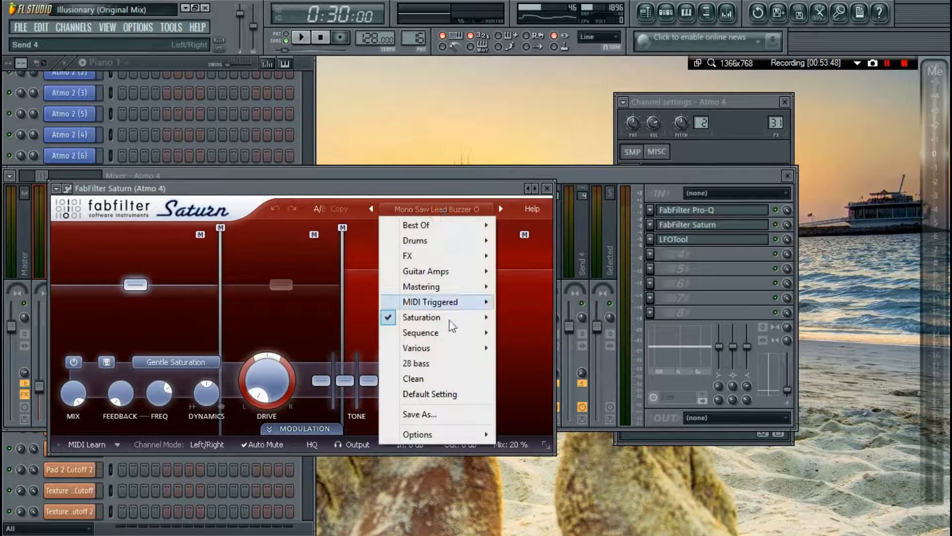
pyautogui.click(593, 350)
pyautogui.click(740, 243)
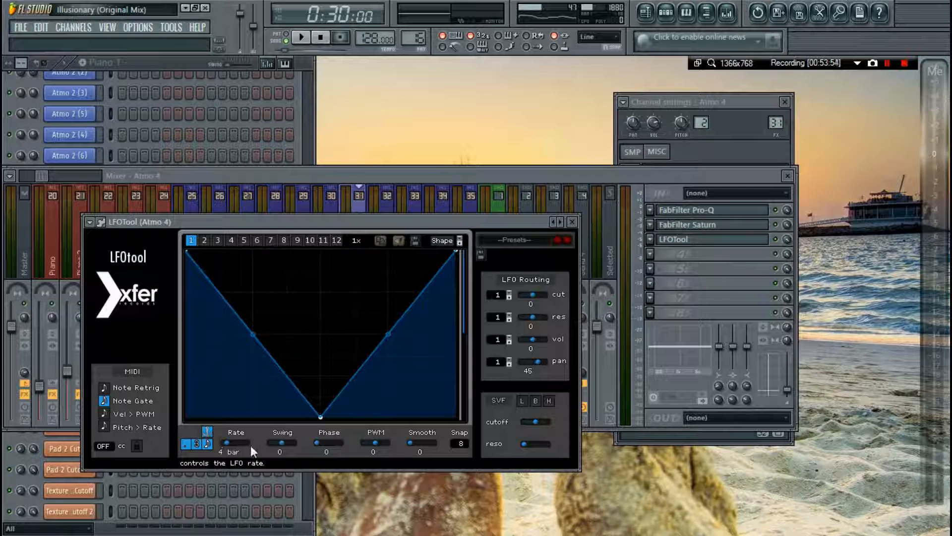
# Inspect the channel settings of Atmo 5 with its Verse REVERSE FX.wav sample, and close them again.
pyautogui.press('F5')
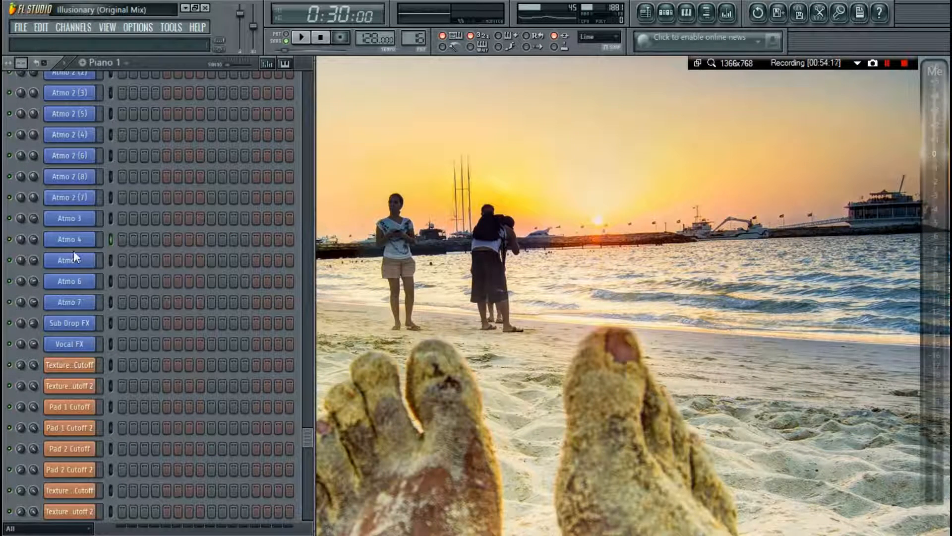
pyautogui.click(74, 253)
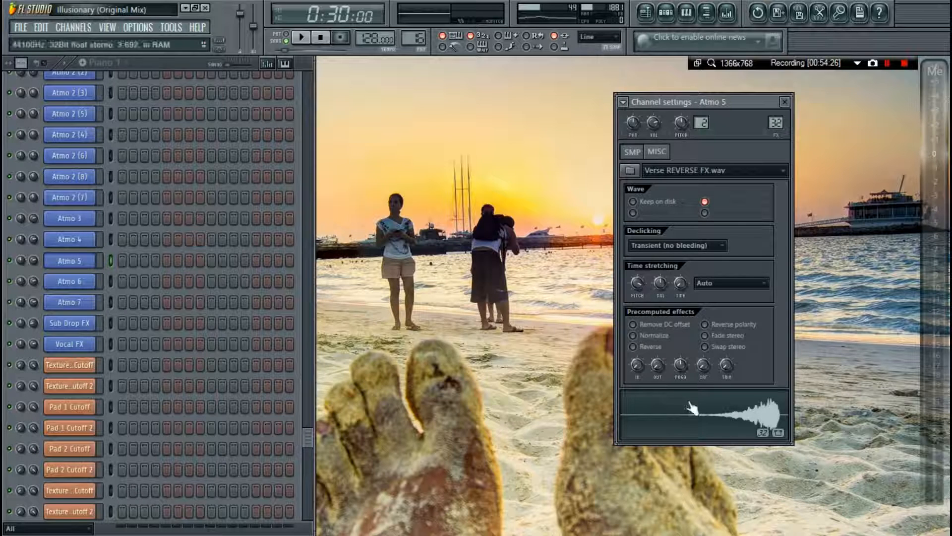
pyautogui.click(785, 101)
# Return to the playlist and locate the Atmo 5 clip at bar 35 on the FX 2 track.
pyautogui.press('F6')
pyautogui.press('F5')
pyautogui.scroll(-4, 496, 102)
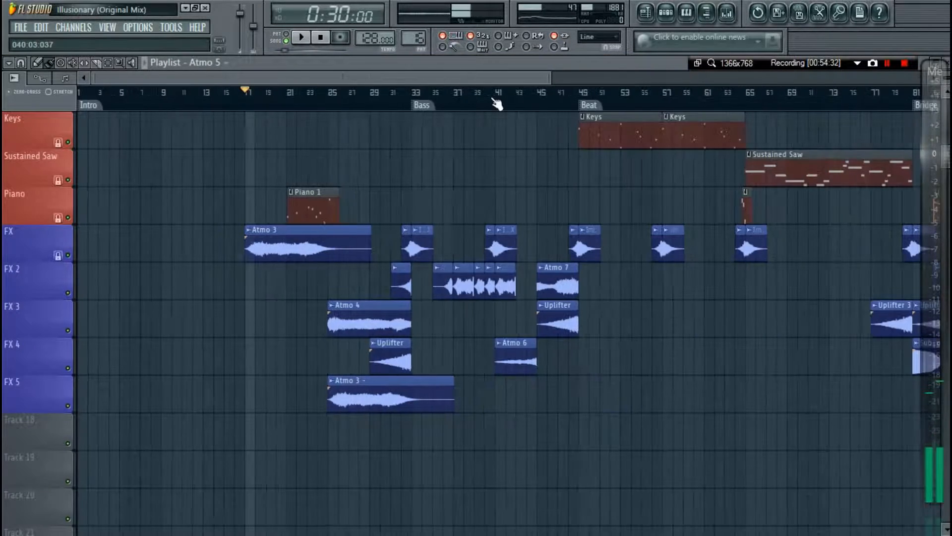
pyautogui.scroll(1, 509, 101)
pyautogui.scroll(4, 511, 105)
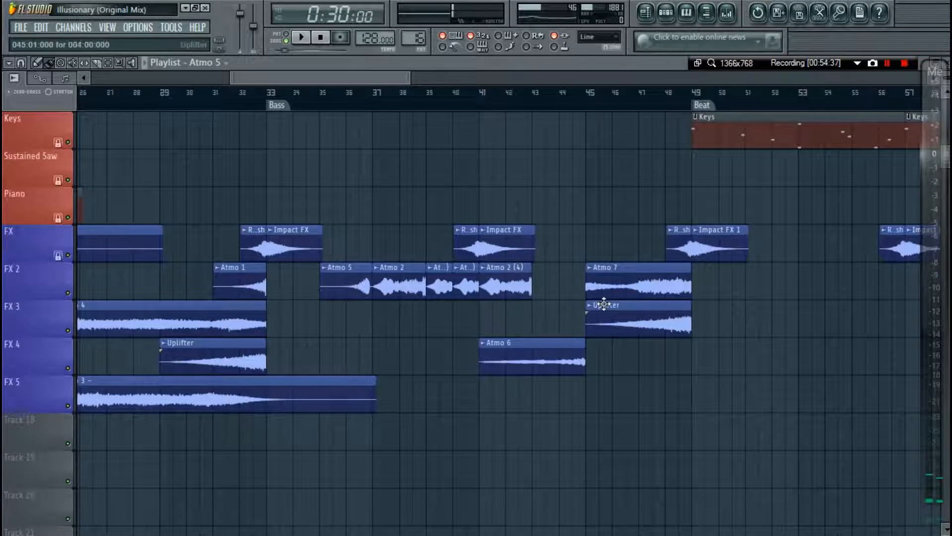
pyautogui.press('F6')
pyautogui.press('F6')
pyautogui.press('F5')
pyautogui.press('F5')
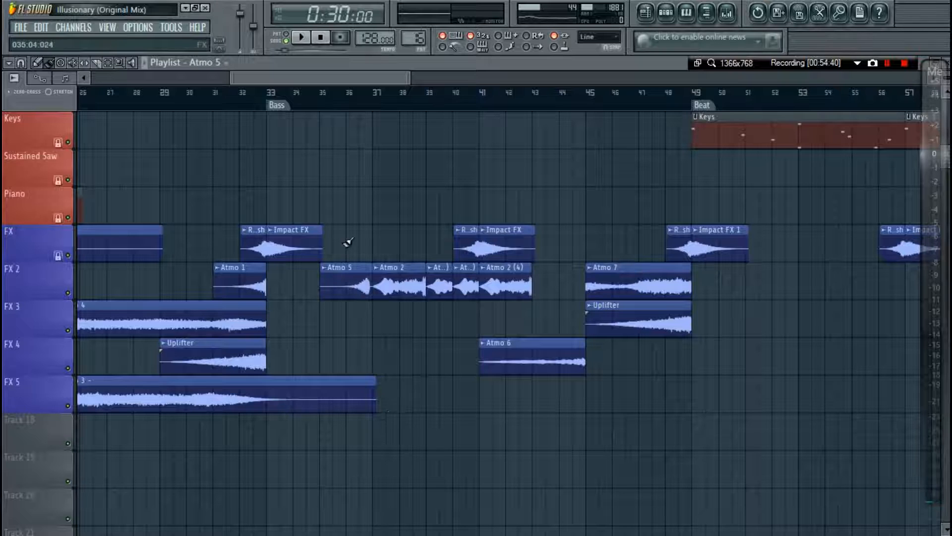
# Mute the FX, FX 3, FX 4 and FX 5 tracks, play the Atmo 5 section from bar 33, and stop playback.
pyautogui.click(264, 90)
pyautogui.click(68, 255)
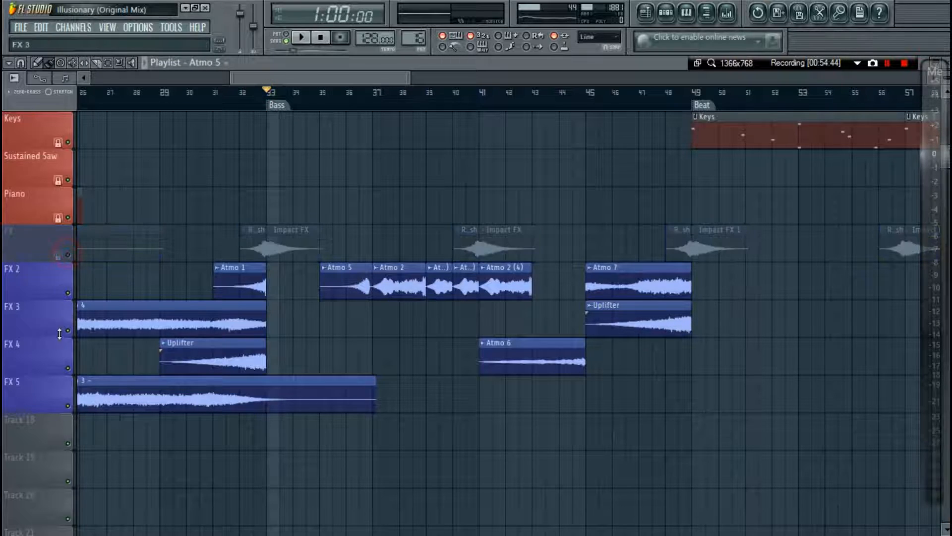
pyautogui.click(68, 330)
pyautogui.press('space')
pyautogui.click(68, 368)
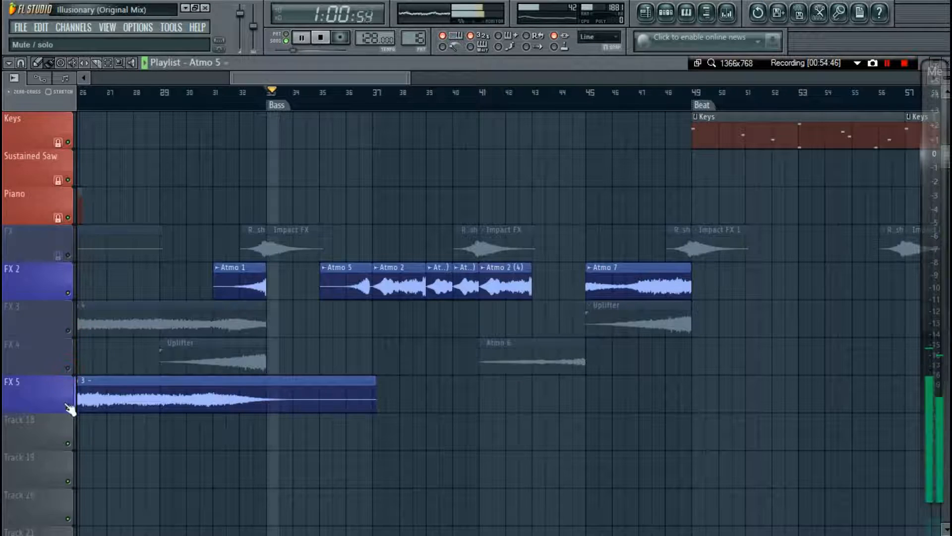
pyautogui.click(68, 406)
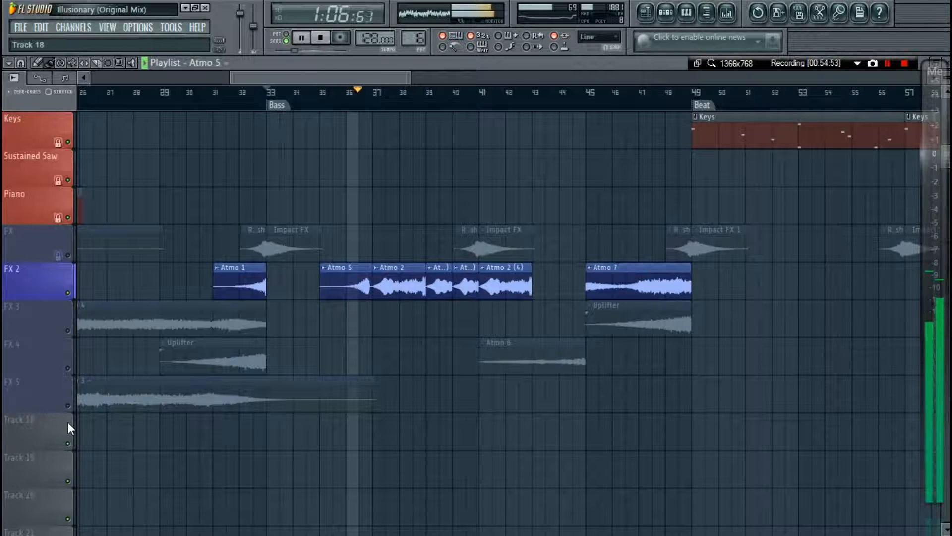
pyautogui.press('space')
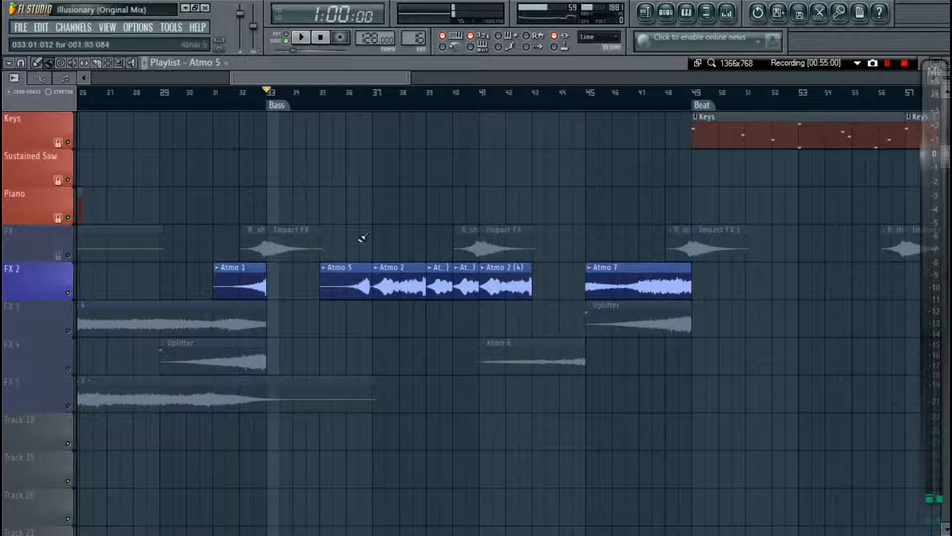
# Bring up the Atmo 5 mixer track and examine the EQ points of its first FabFilter Pro-Q.
pyautogui.press('F6')
pyautogui.press('F9')
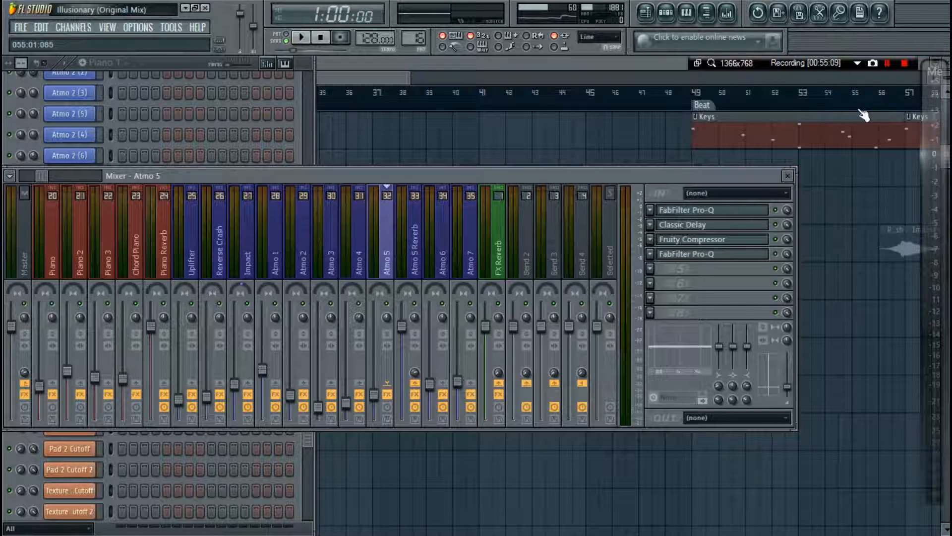
pyautogui.click(751, 224)
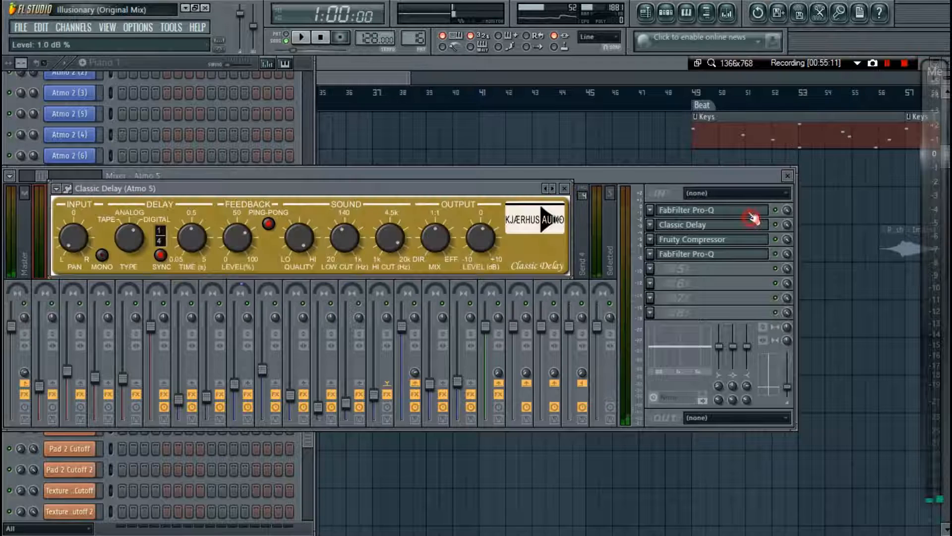
pyautogui.click(699, 210)
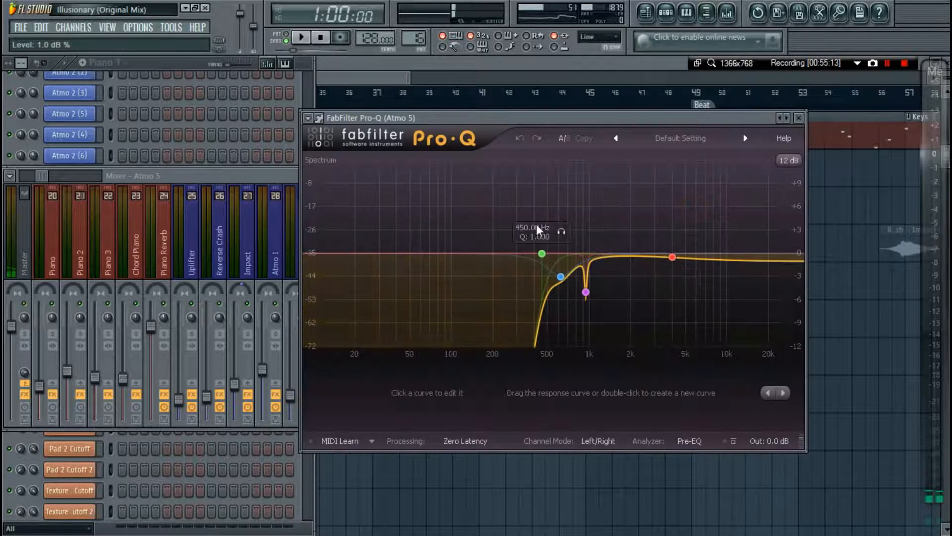
pyautogui.moveTo(700, 256); pyautogui.dragTo(666, 259)
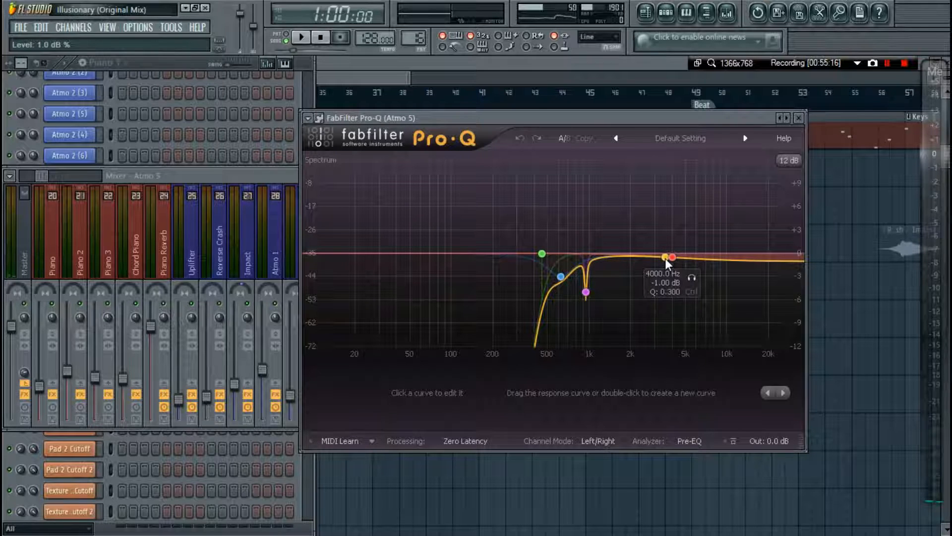
pyautogui.moveTo(665, 257); pyautogui.dragTo(618, 255)
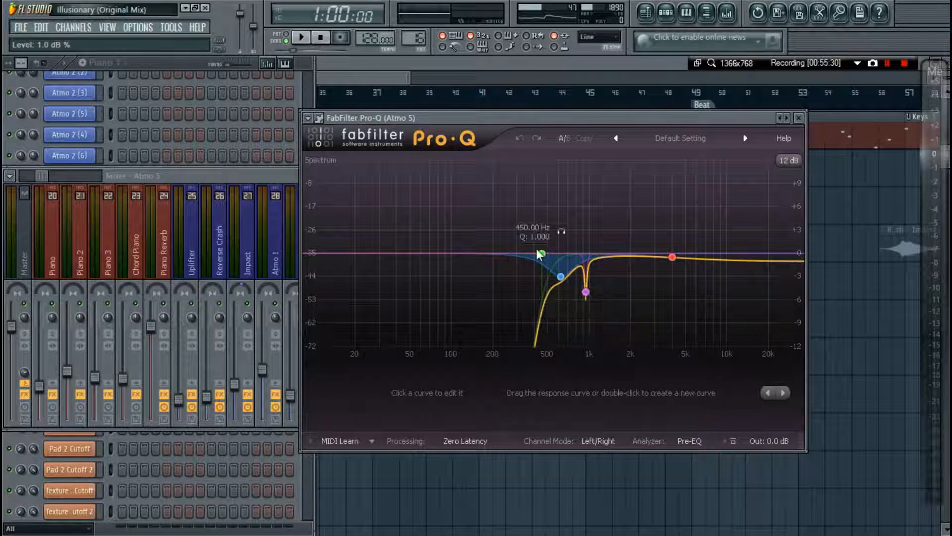
pyautogui.press('Escape')
# Go through Atmo 5's remaining effects, Classic Delay, Fruity Compressor and the second FabFilter Pro-Q, closing each one.
pyautogui.click(718, 225)
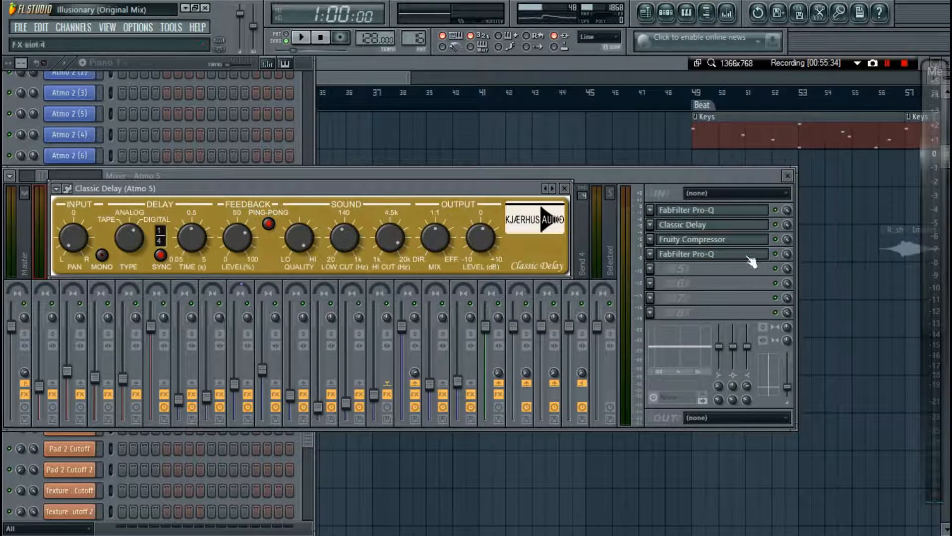
pyautogui.press('Escape')
pyautogui.click(725, 240)
pyautogui.press('Escape')
pyautogui.click(691, 253)
pyautogui.press('Escape')
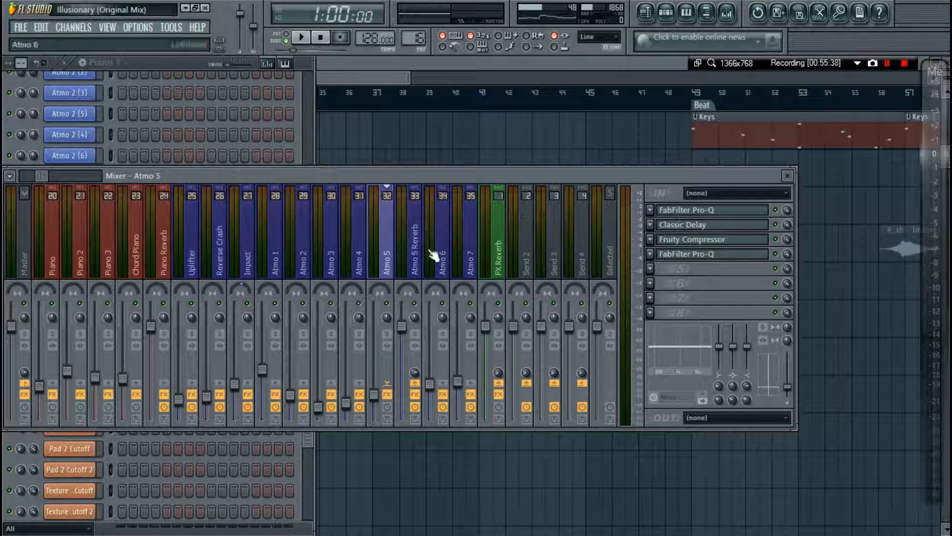
# Select the Atmo 5 Reverb mixer track and examine its ArtsAcoustic Reverb settings, including damping and low cut, before closing the plugin.
pyautogui.click(417, 233)
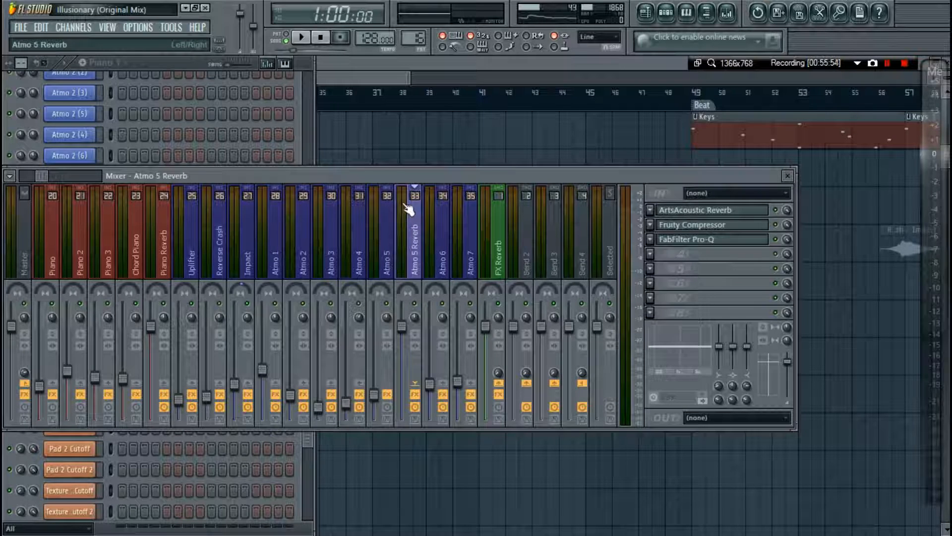
pyautogui.click(725, 211)
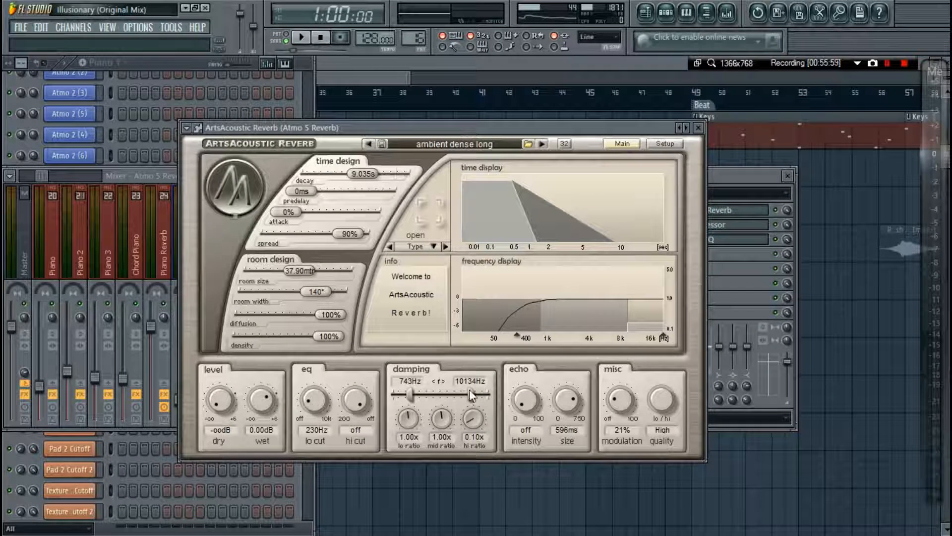
pyautogui.moveTo(471, 392)
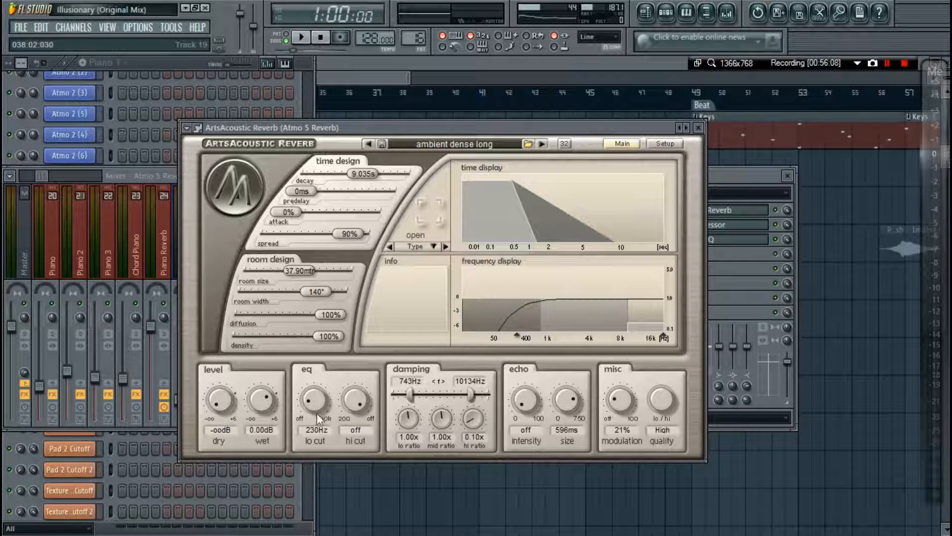
pyautogui.click(698, 127)
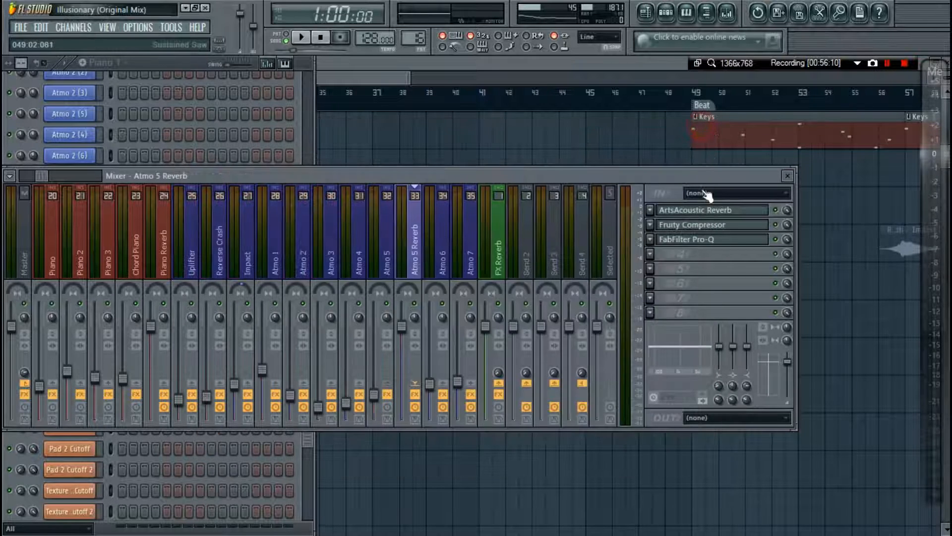
# Review the Fruity Compressor and FabFilter Pro-Q on the Atmo 5 Reverb track, closing each one and finally the mixer.
pyautogui.click(702, 226)
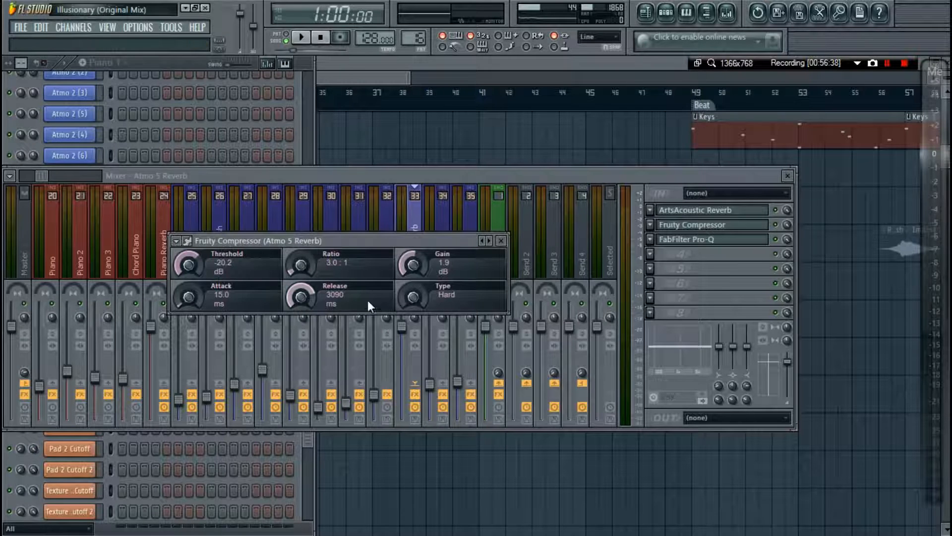
pyautogui.click(501, 241)
pyautogui.click(689, 240)
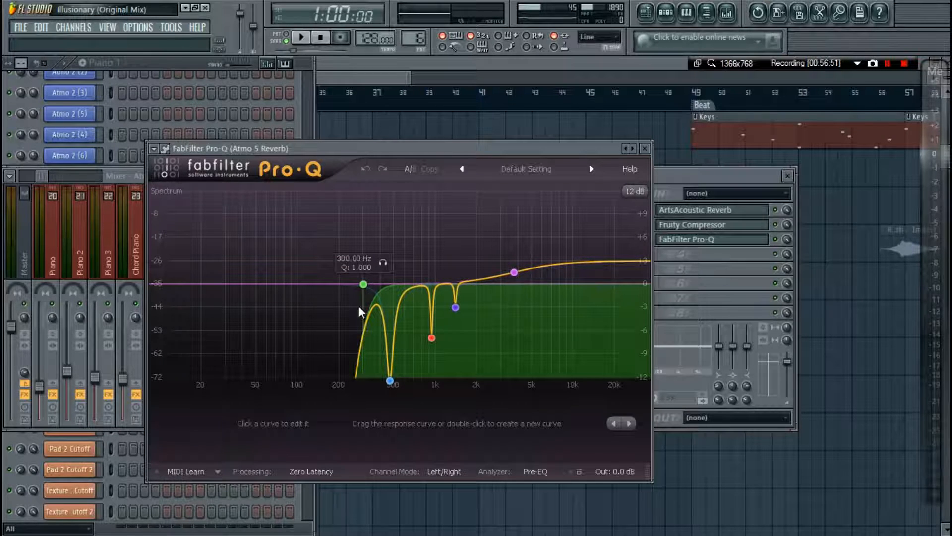
pyautogui.press('Escape')
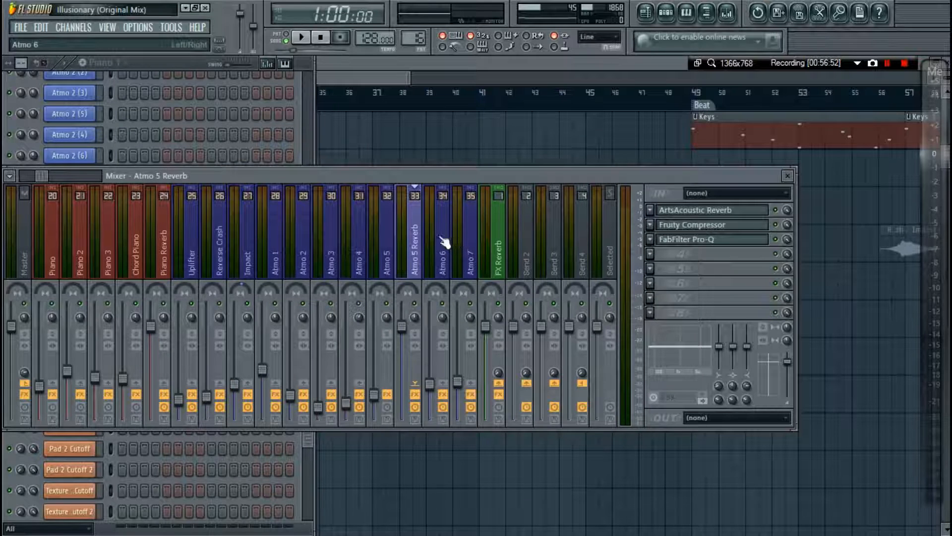
pyautogui.press('F9')
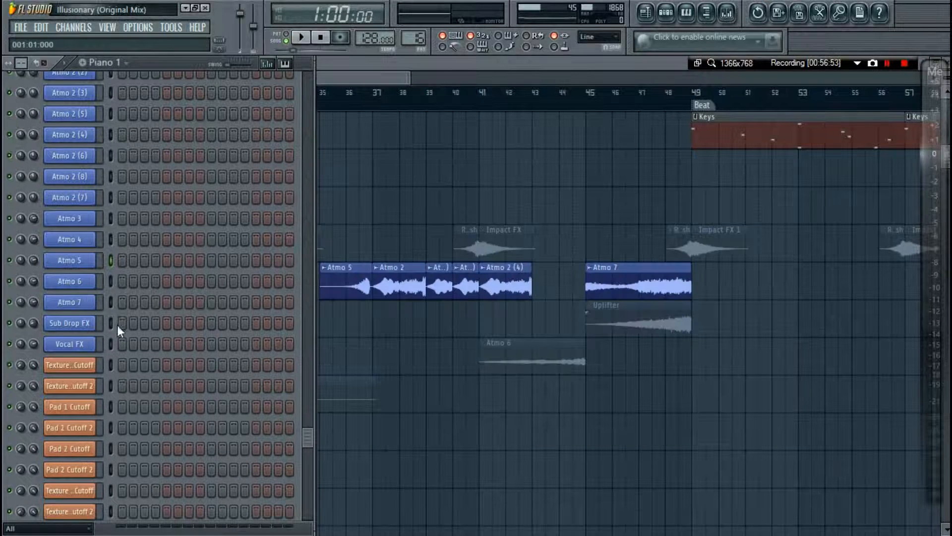
# Inspect the Atmo 6 channel settings, audition its sample, stop the sound, and close the settings after a second look.
pyautogui.click(73, 286)
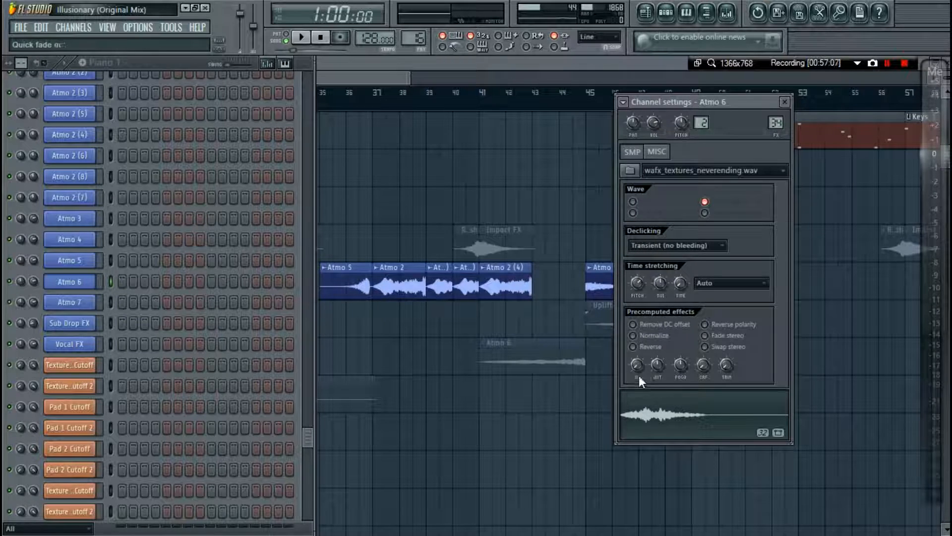
pyautogui.click(660, 414)
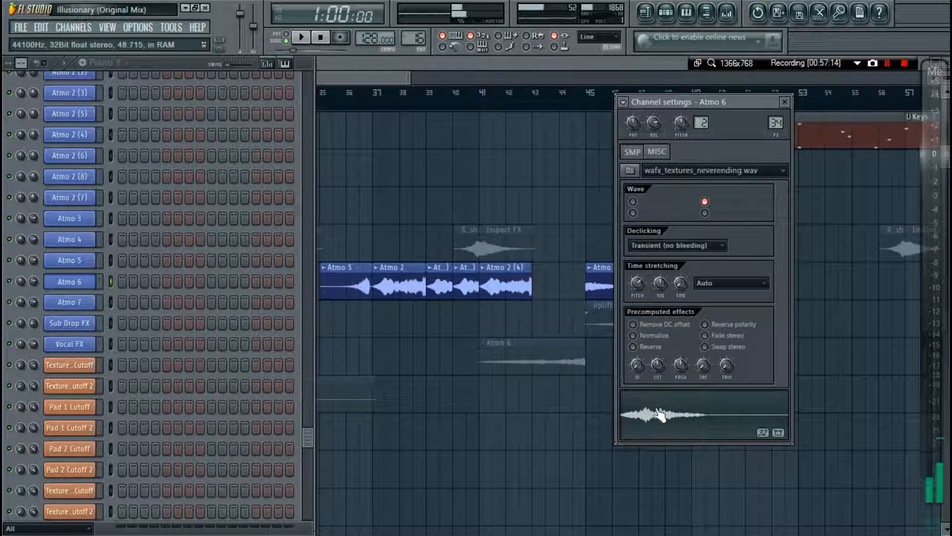
pyautogui.click(321, 40)
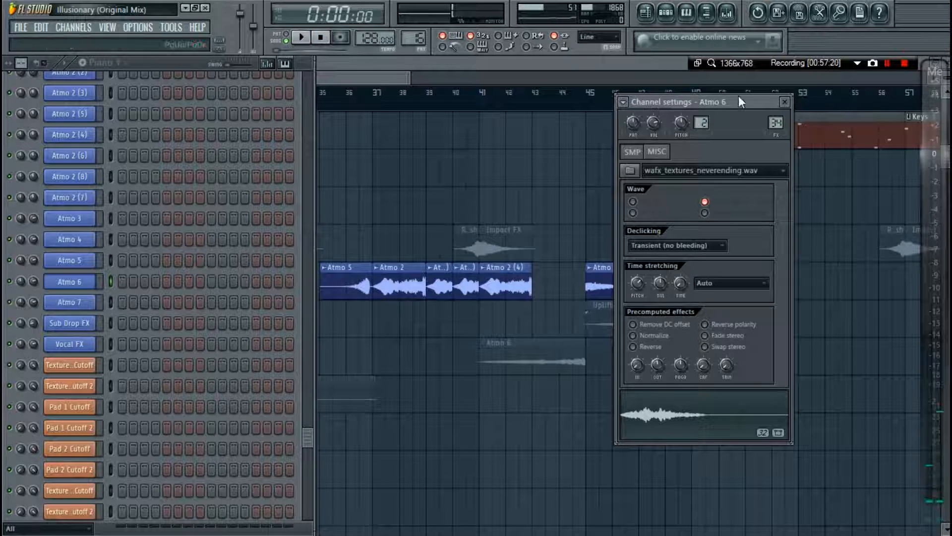
pyautogui.click(784, 103)
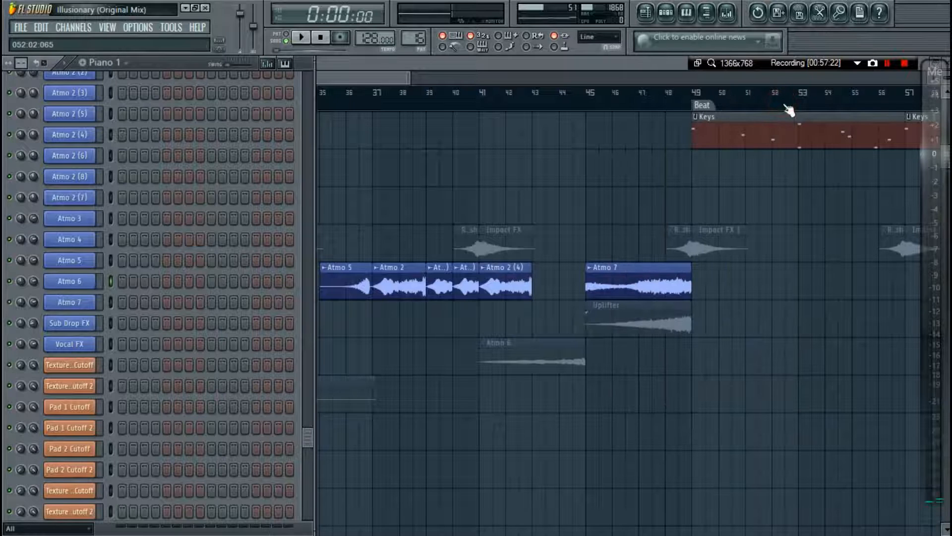
pyautogui.click(80, 281)
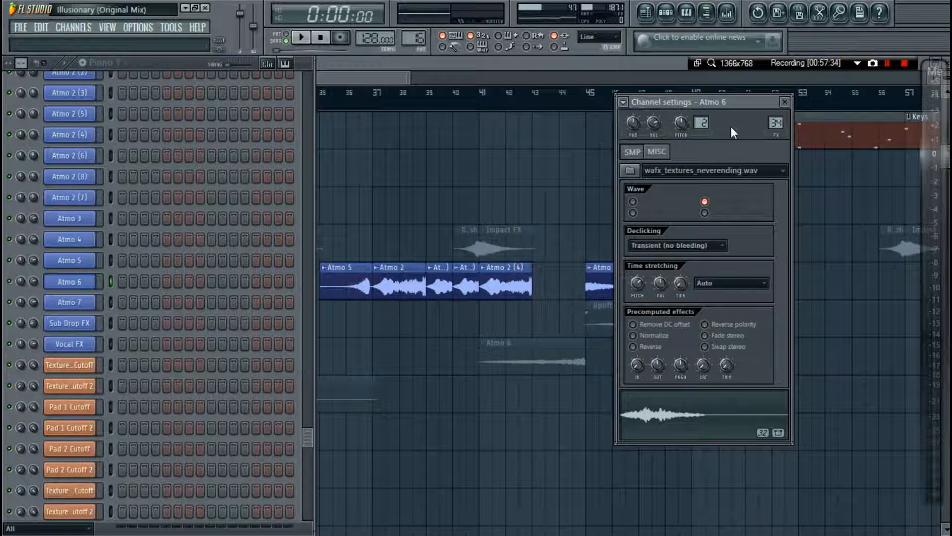
pyautogui.click(784, 103)
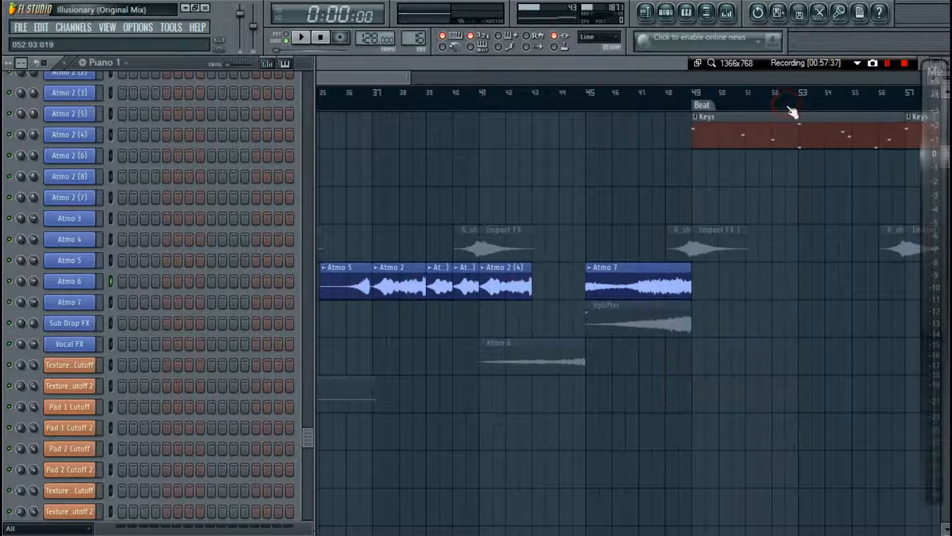
# Bring up the Atmo 6 mixer track and go through its Classic Delay, Fruity Compressor and first FabFilter Pro-Q.
pyautogui.press('F9')
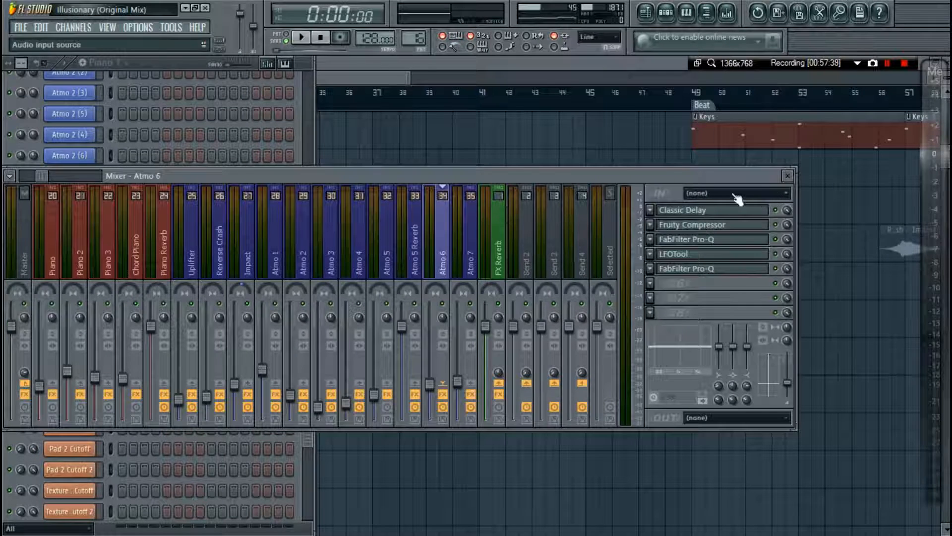
pyautogui.click(709, 212)
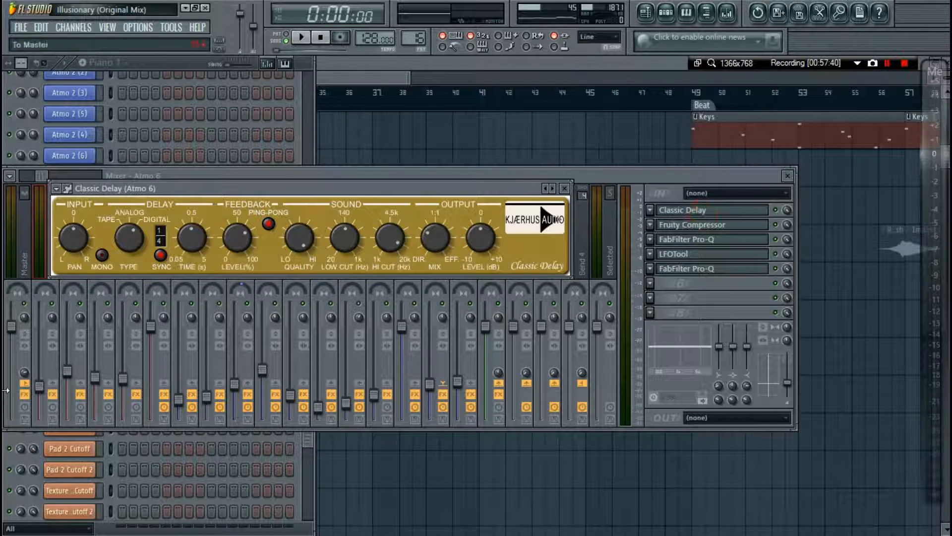
pyautogui.press('Escape')
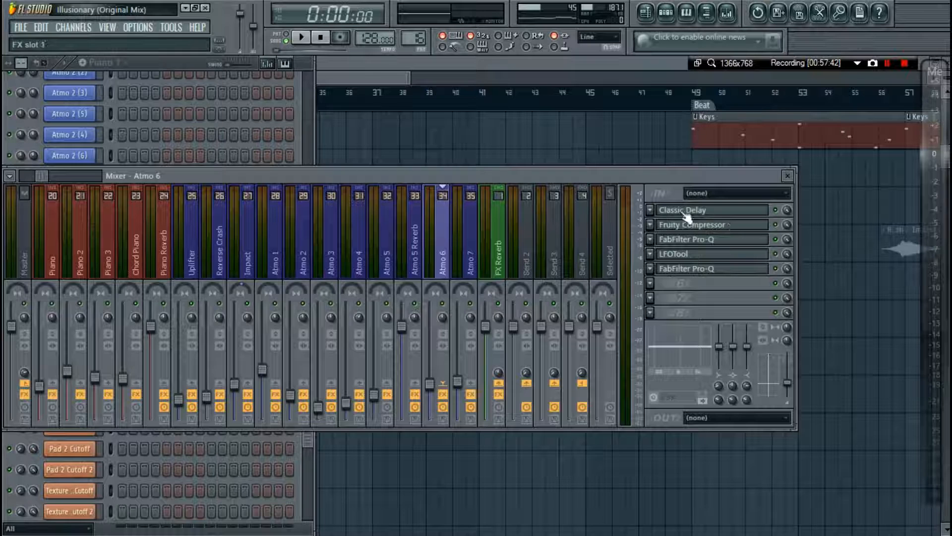
pyautogui.click(689, 213)
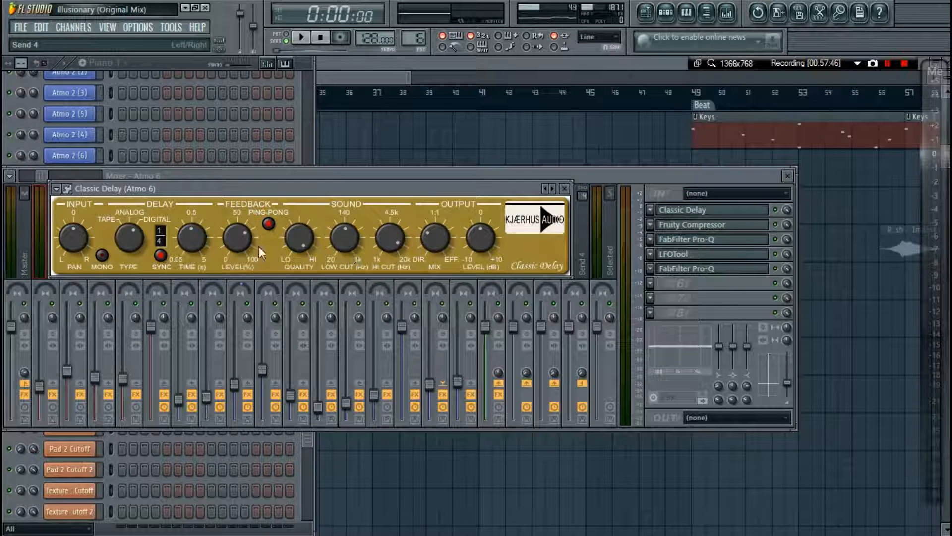
pyautogui.click(705, 227)
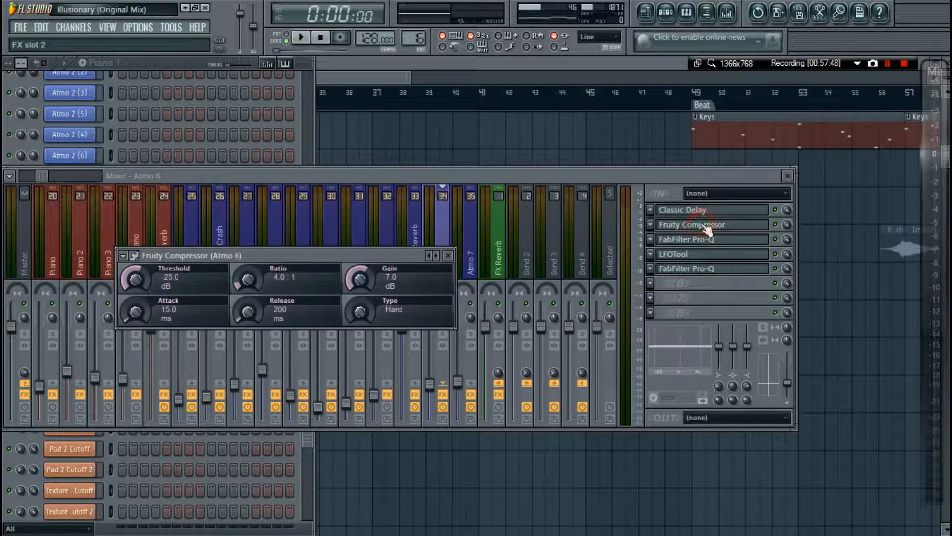
pyautogui.click(714, 227)
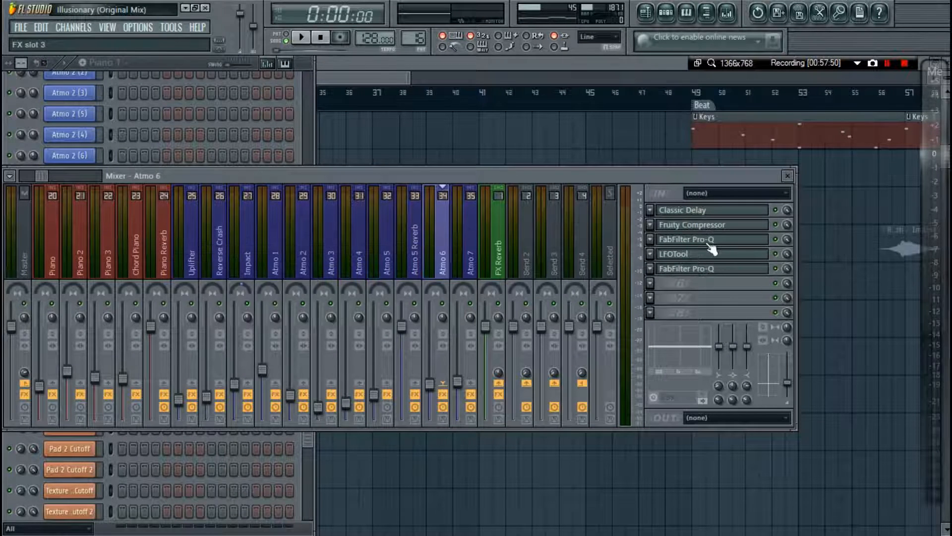
pyautogui.click(709, 242)
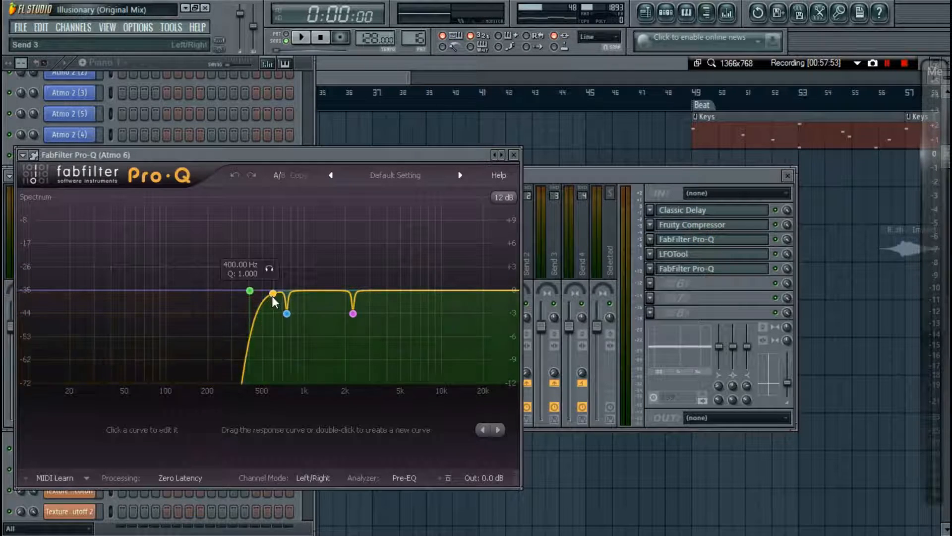
# Examine the LFOTool curve and LFO routing on the Atmo 6 track, moving its window clear before closing it.
pyautogui.click(711, 254)
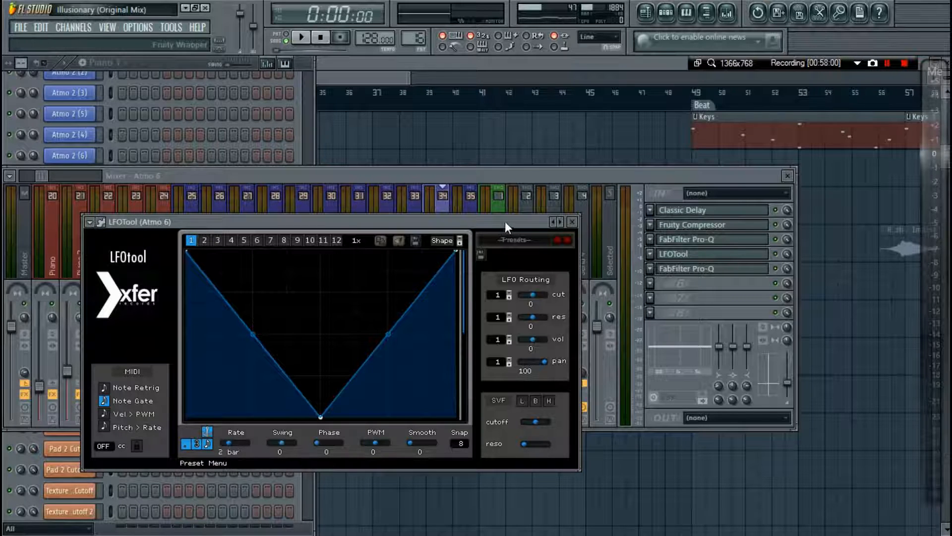
pyautogui.moveTo(505, 221); pyautogui.dragTo(577, 168)
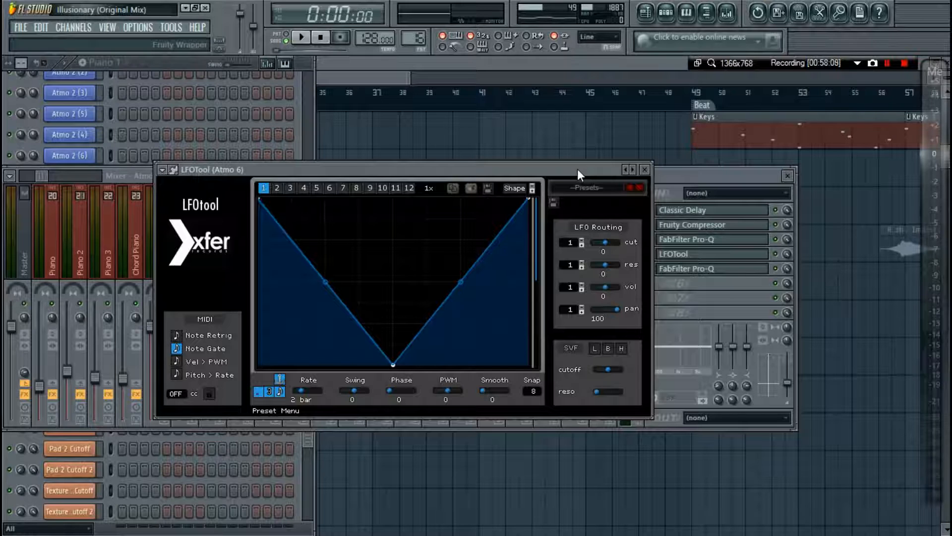
pyautogui.moveTo(577, 169); pyautogui.dragTo(578, 169)
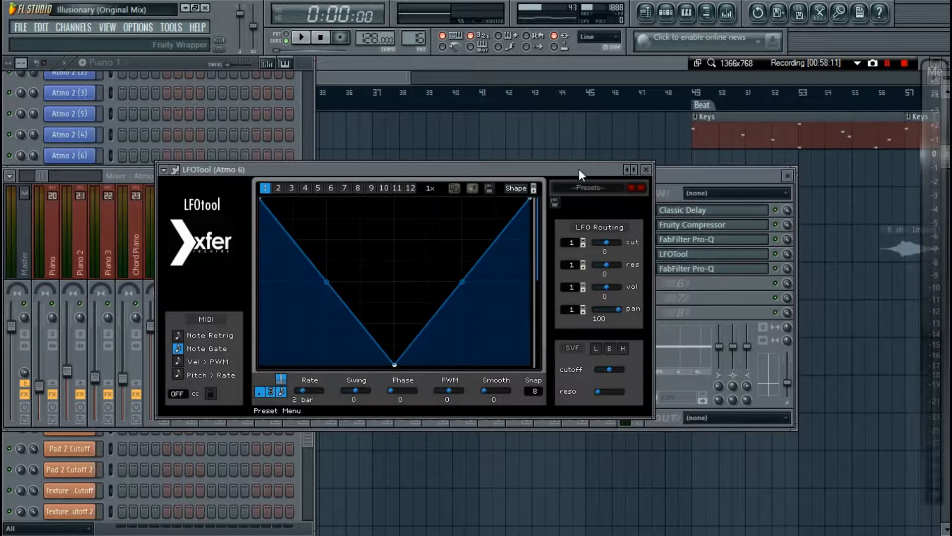
pyautogui.click(647, 169)
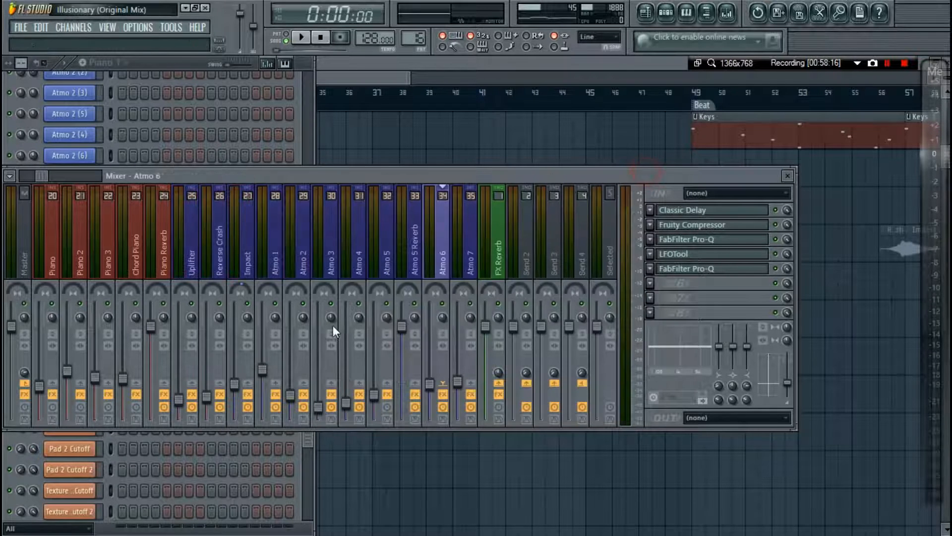
# Demonstrate panning on the Atmo 6 mixer track and reset the panning to its default.
pyautogui.moveTo(436, 288); pyautogui.dragTo(436, 279)
pyautogui.rightClick(440, 290)
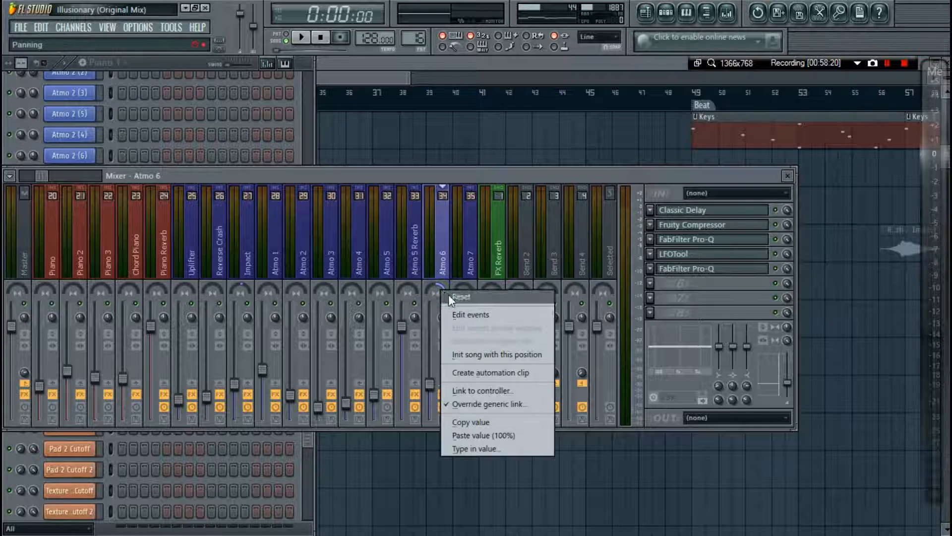
pyautogui.click(448, 295)
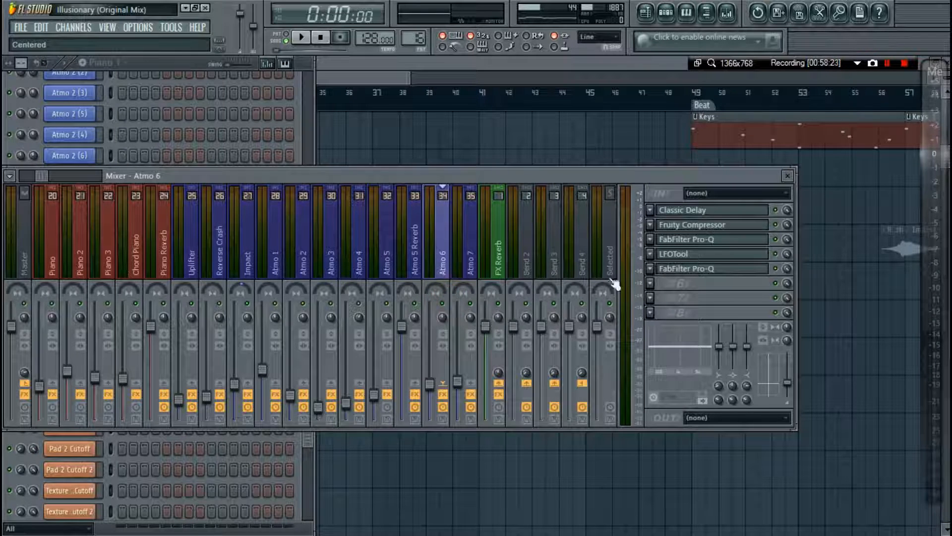
# Check Atmo 6's LFOTool once more, view its second FabFilter Pro-Q, and close the plugins and the mixer.
pyautogui.click(705, 253)
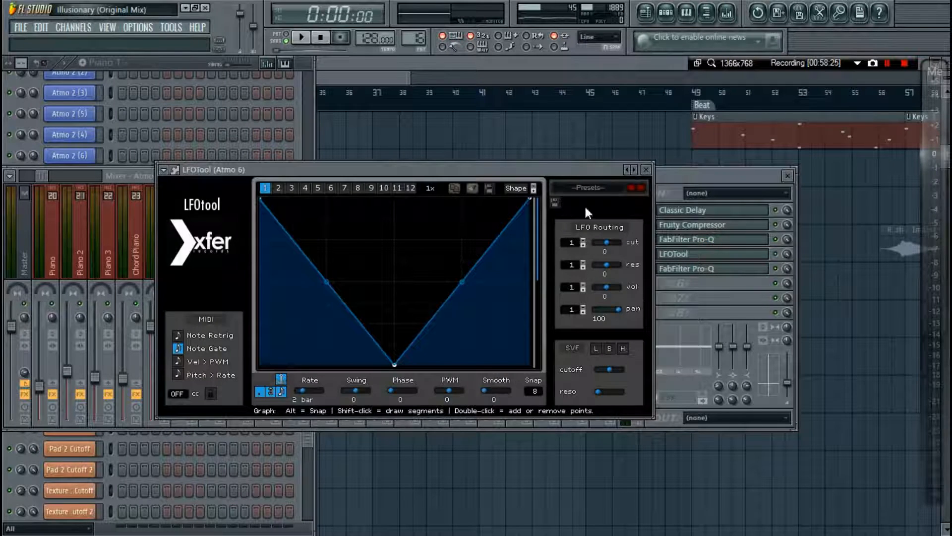
pyautogui.click(646, 169)
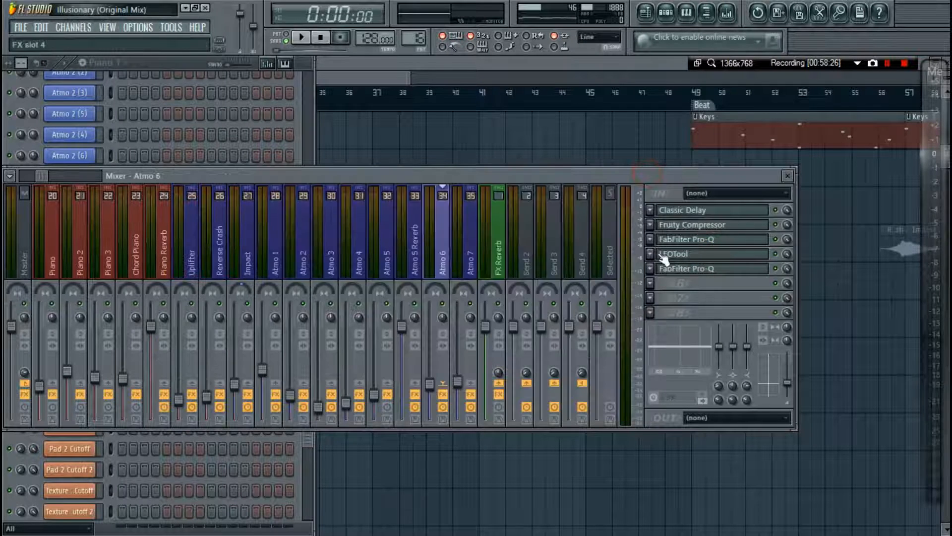
pyautogui.click(690, 270)
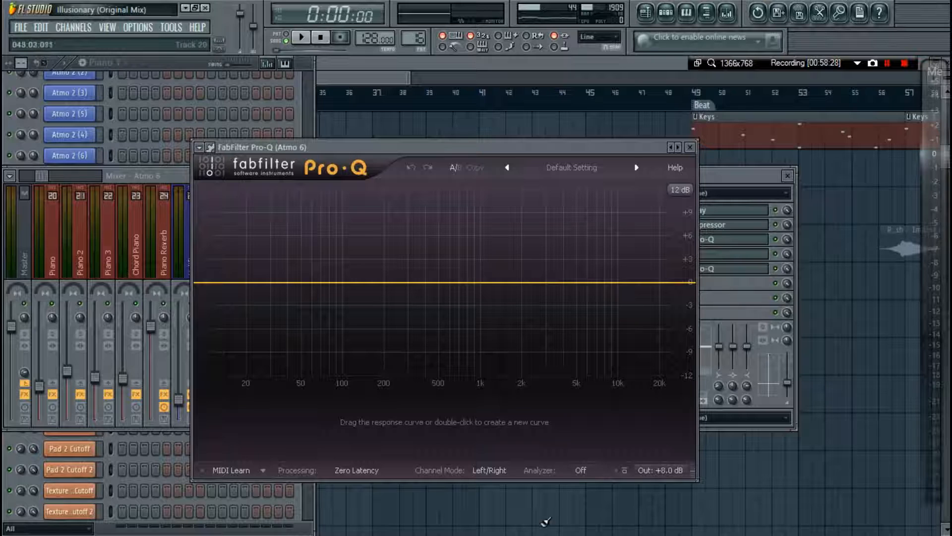
pyautogui.press('Escape')
pyautogui.press('Escape')
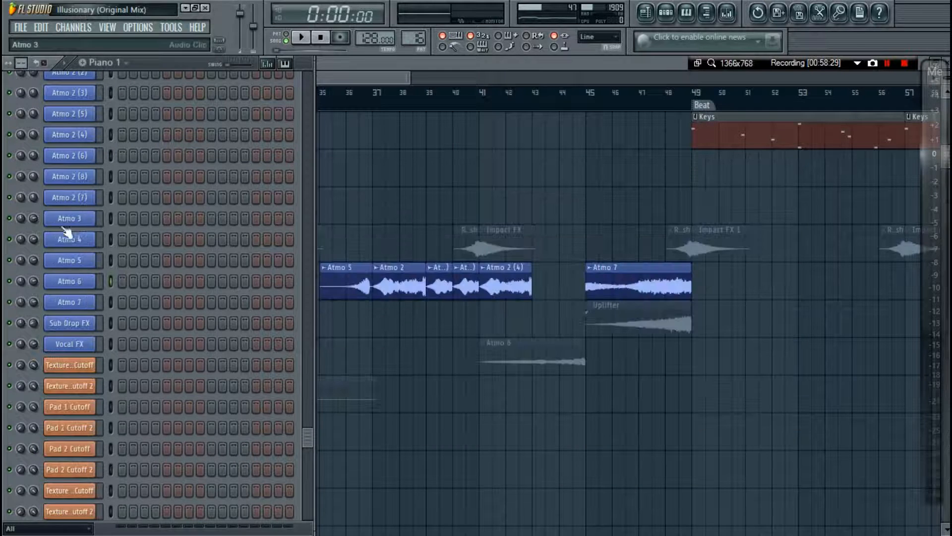
# Open the Atmo 7 channel settings, audition its sample, close them, and locate the Atmo 7 clip at bar 45 in the playlist.
pyautogui.click(69, 302)
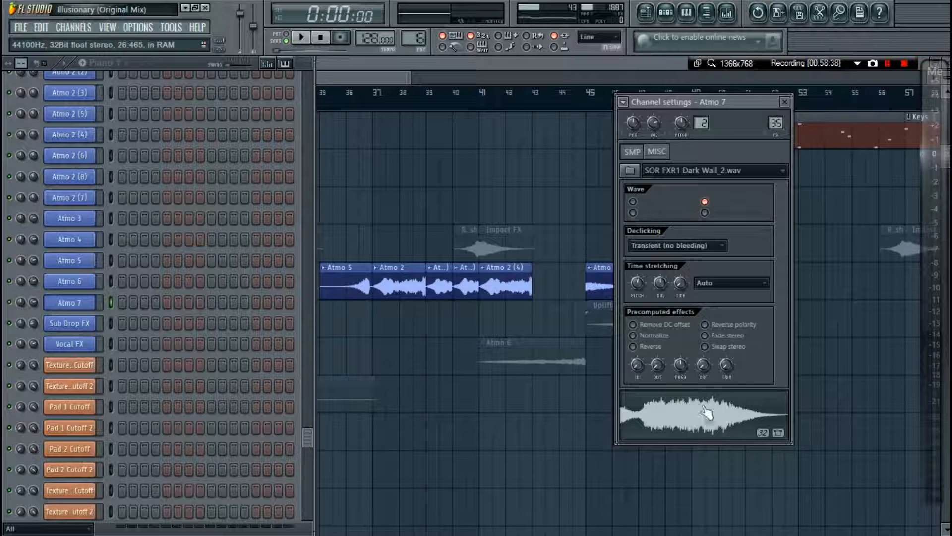
pyautogui.click(683, 417)
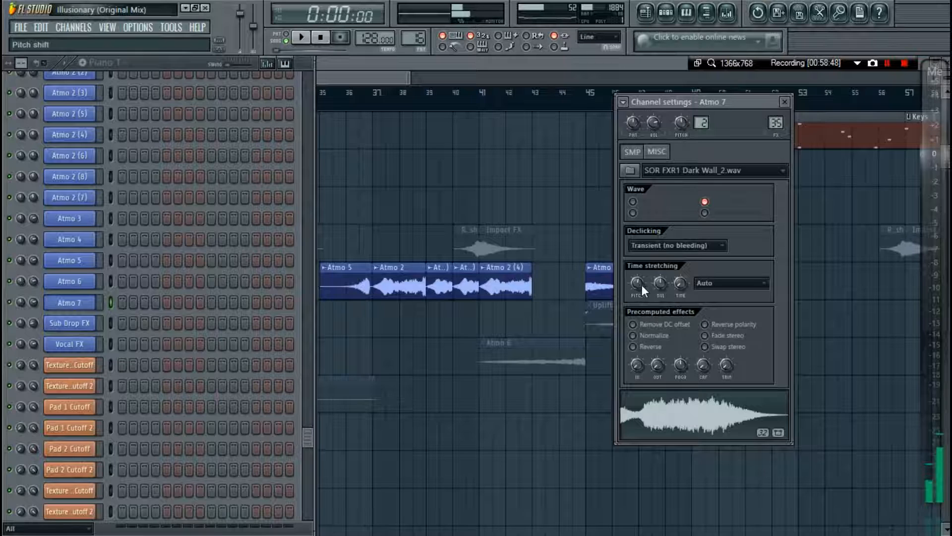
pyautogui.press('Escape')
pyautogui.scroll(-4, 593, 109)
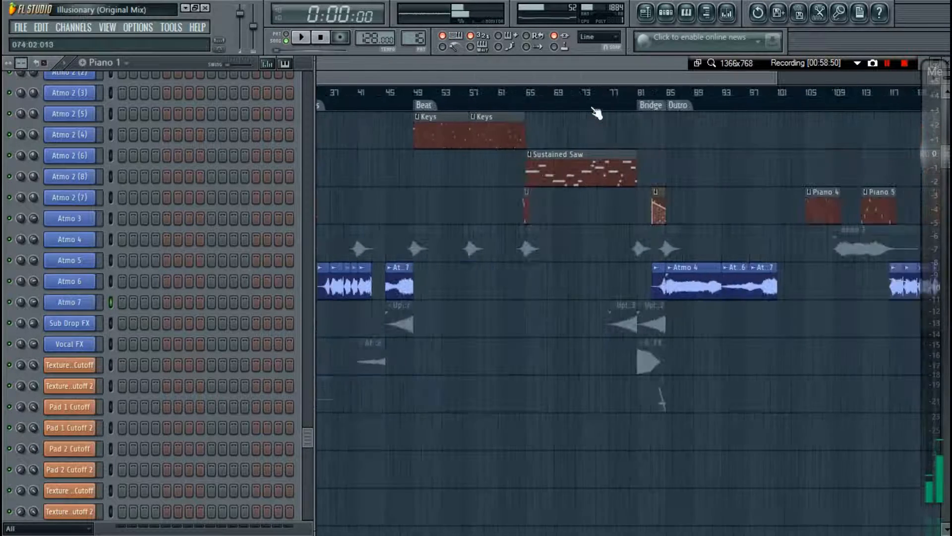
pyautogui.scroll(4, 392, 93)
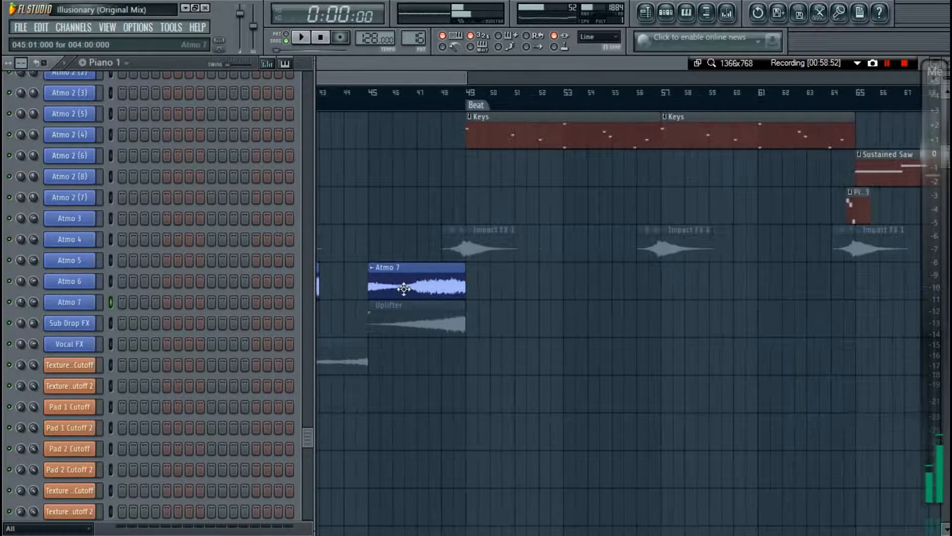
# Examine where the Atmo 4, 5, 6 and 7 clips sit in the bridge and outro relative to the pads.
pyautogui.scroll(-4, 432, 95)
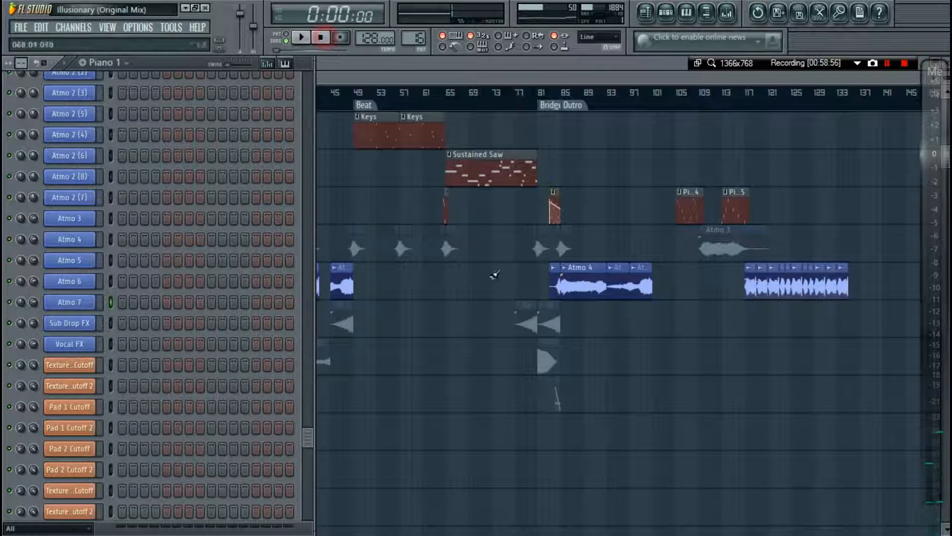
pyautogui.scroll(3, 601, 106)
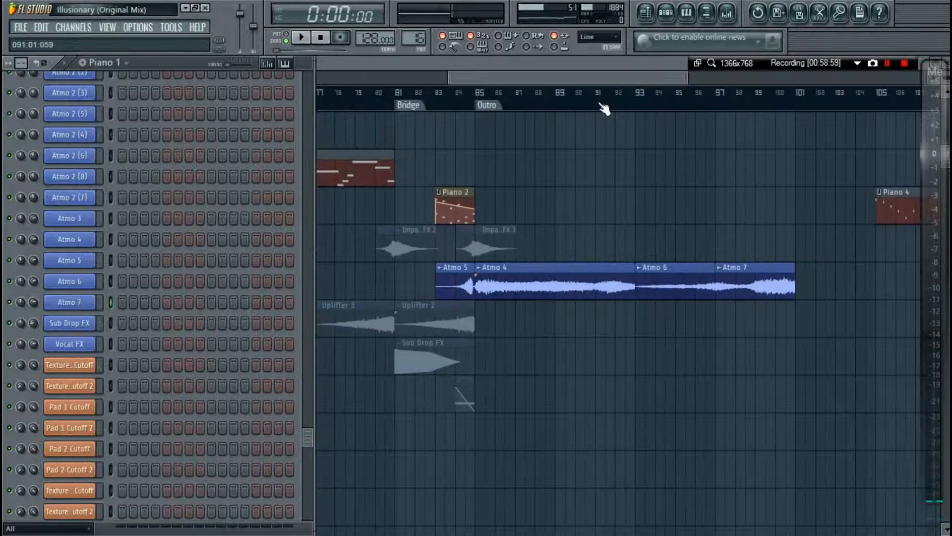
pyautogui.scroll(-3, 742, 104)
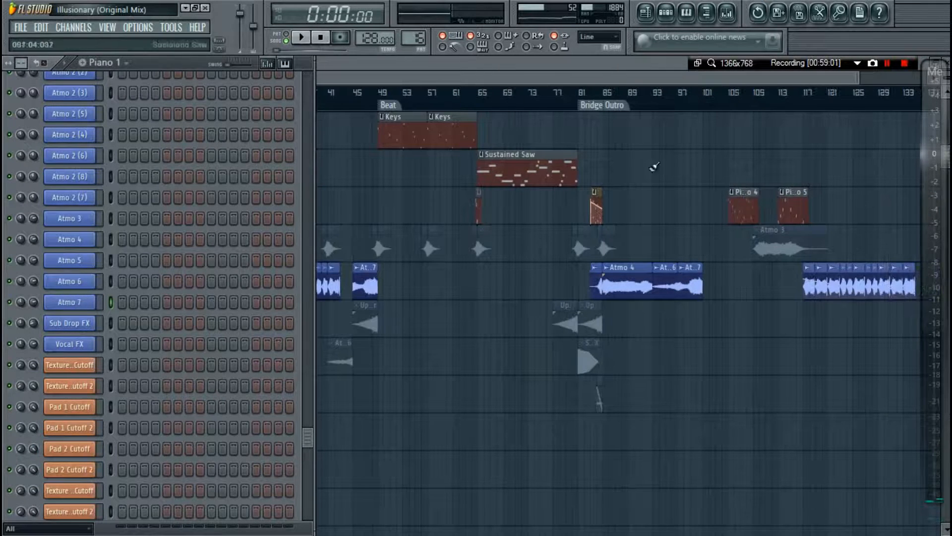
pyautogui.scroll(4, 676, 94)
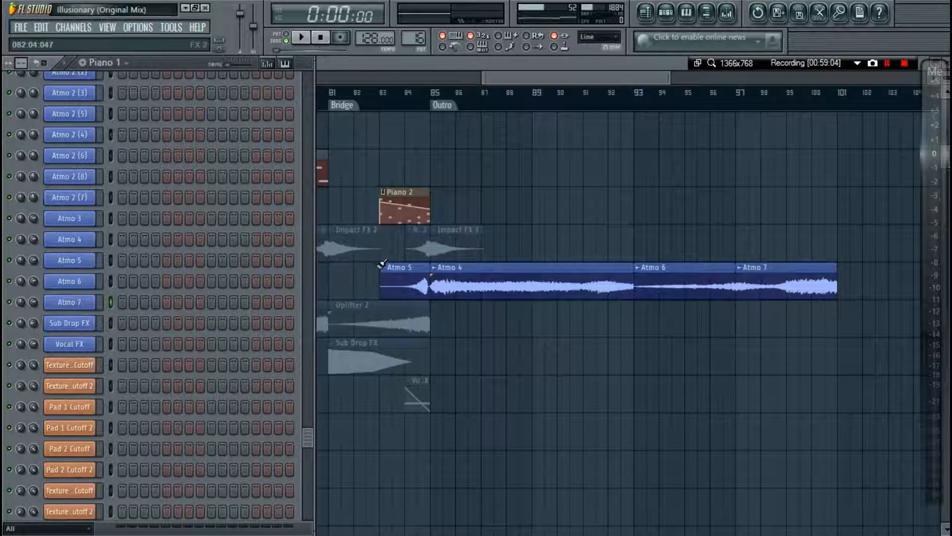
pyautogui.scroll(7, 481, 265)
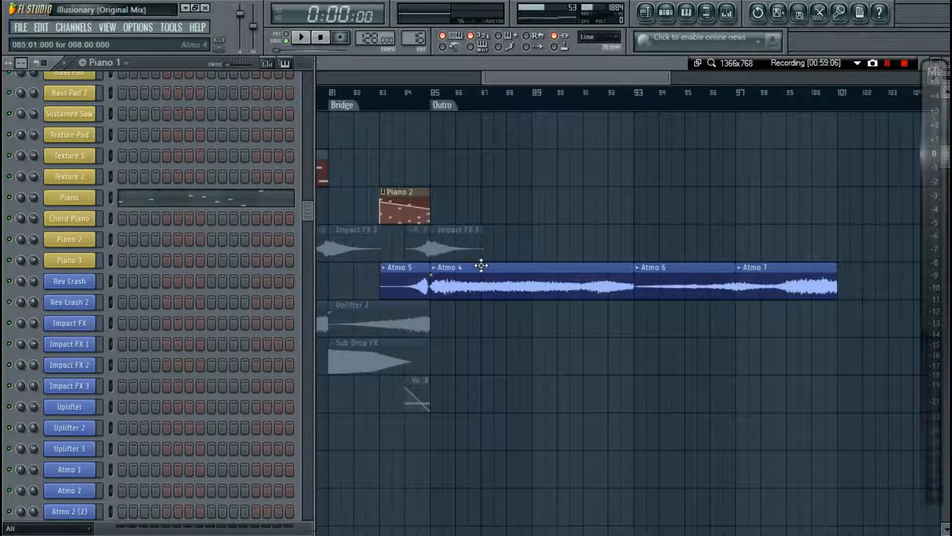
pyautogui.press('F6')
pyautogui.scroll(2, 549, 199)
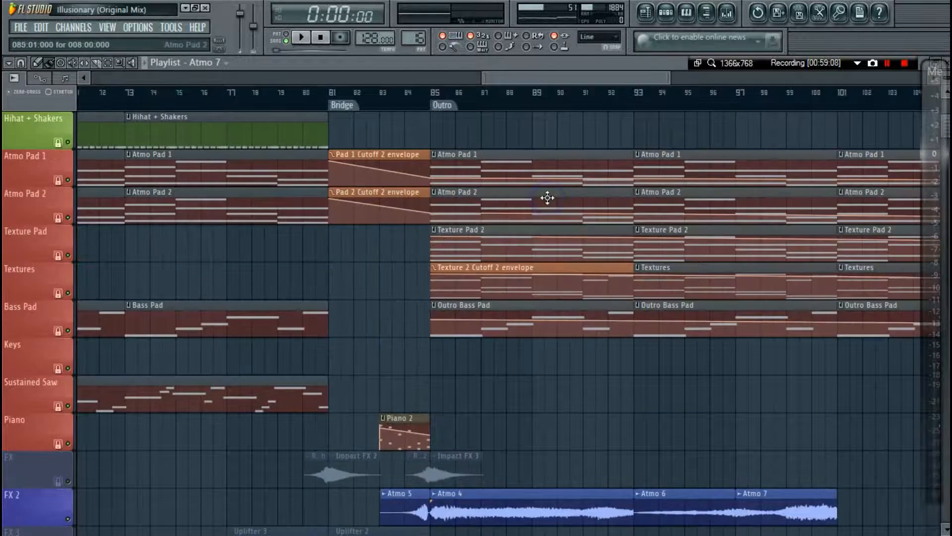
pyautogui.scroll(-3, 511, 106)
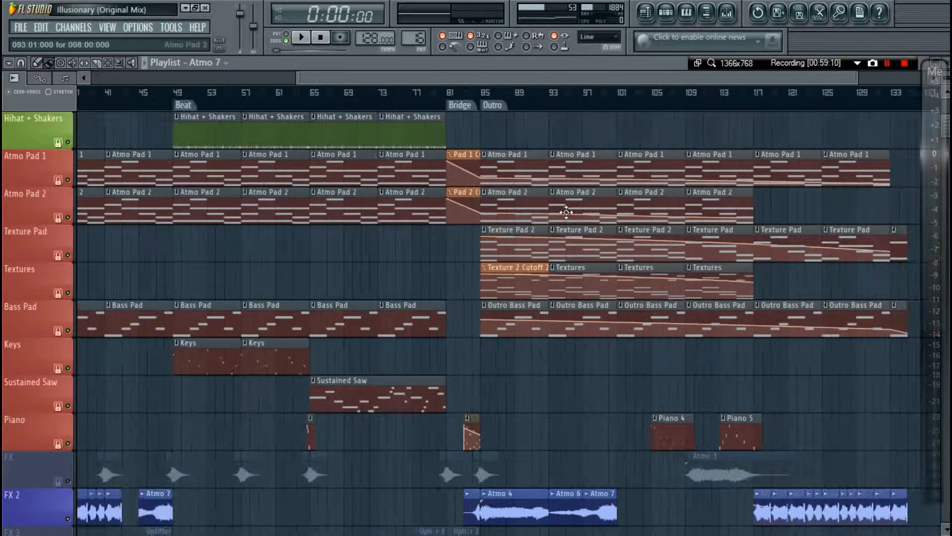
pyautogui.scroll(-3, 461, 305)
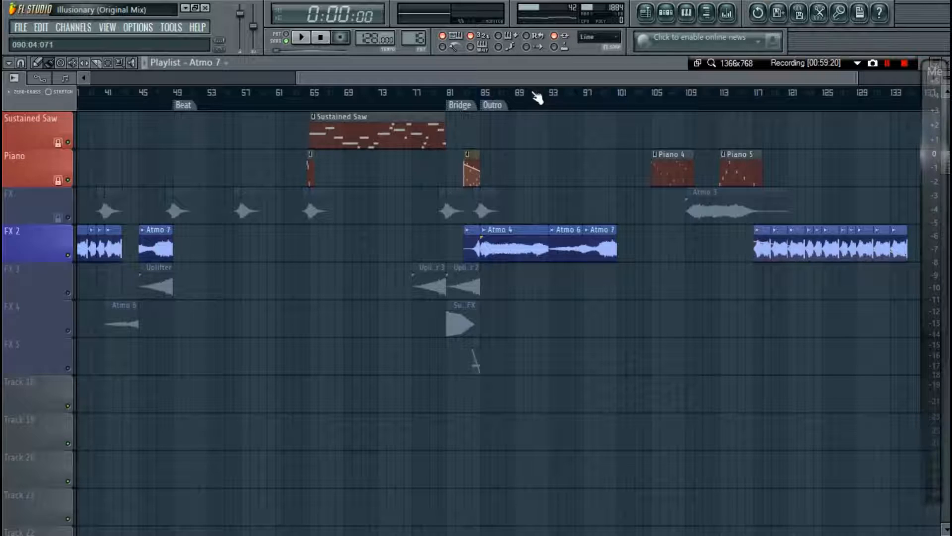
# Inspect the Classic Delay, first FabFilter Pro-Q and LFOTool on the Atmo 7 mixer track, and close them with the mixer.
pyautogui.press('F9')
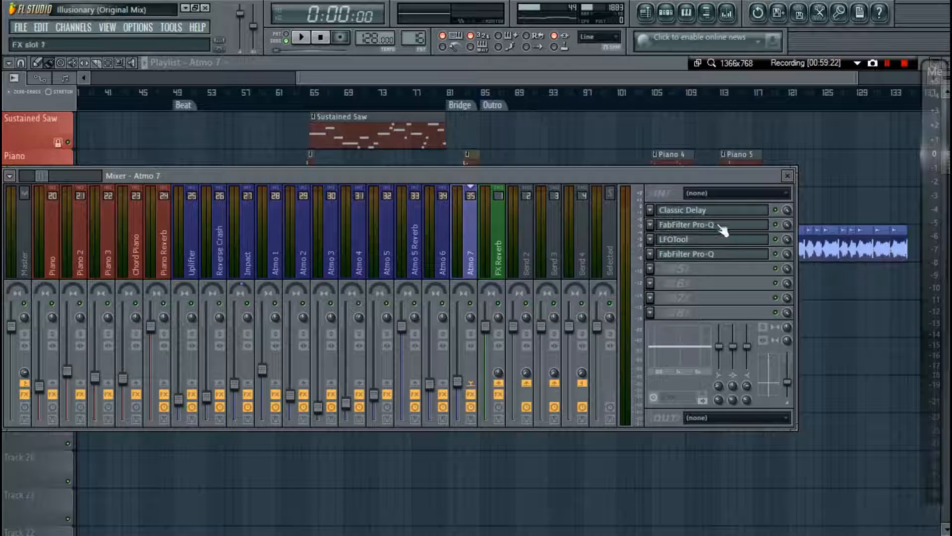
pyautogui.click(714, 210)
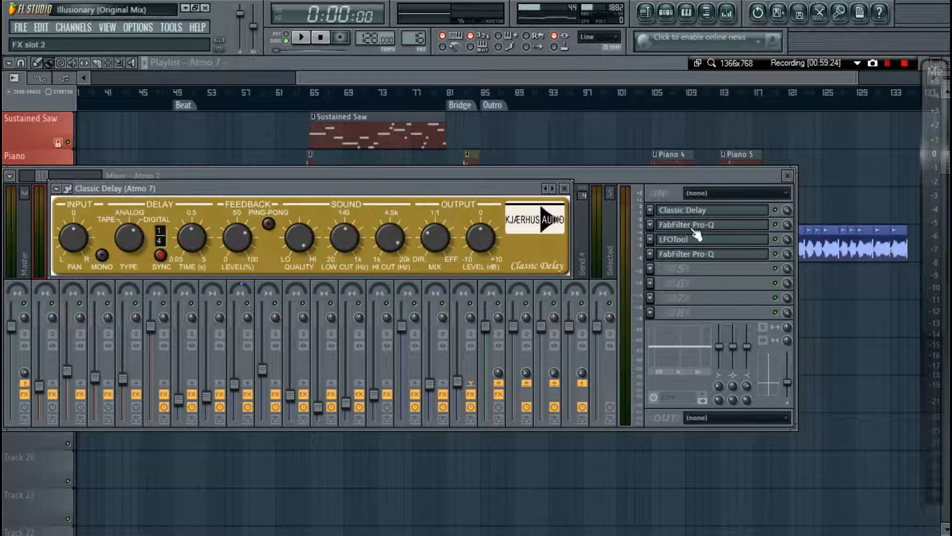
pyautogui.click(712, 224)
pyautogui.click(673, 240)
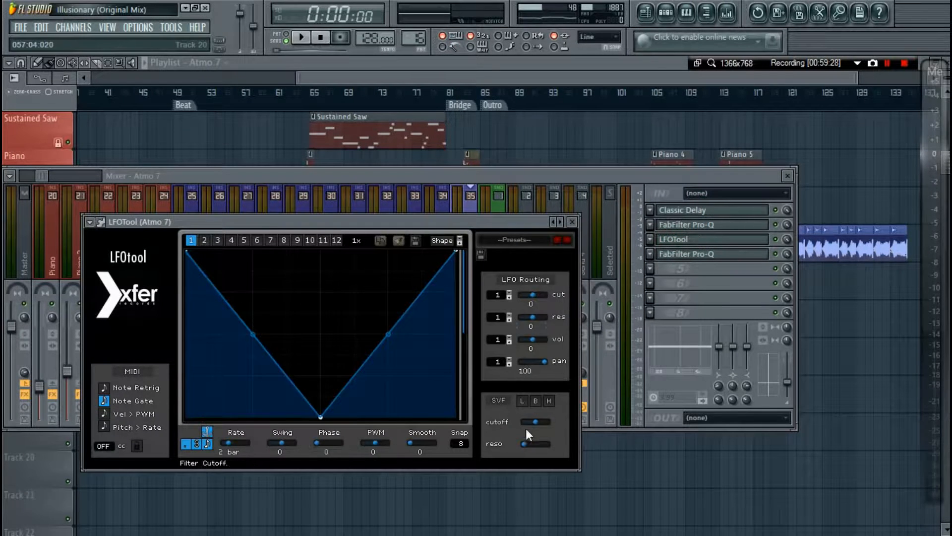
pyautogui.press('Escape')
pyautogui.press('F9')
# Open the Sub Drop FX channel settings, audition its sample, and close the settings.
pyautogui.press('F5')
pyautogui.press('F6')
pyautogui.scroll(1, 153, 297)
pyautogui.scroll(-6, 146, 294)
pyautogui.scroll(6, 143, 289)
pyautogui.scroll(-5, 143, 286)
pyautogui.scroll(-5, 134, 297)
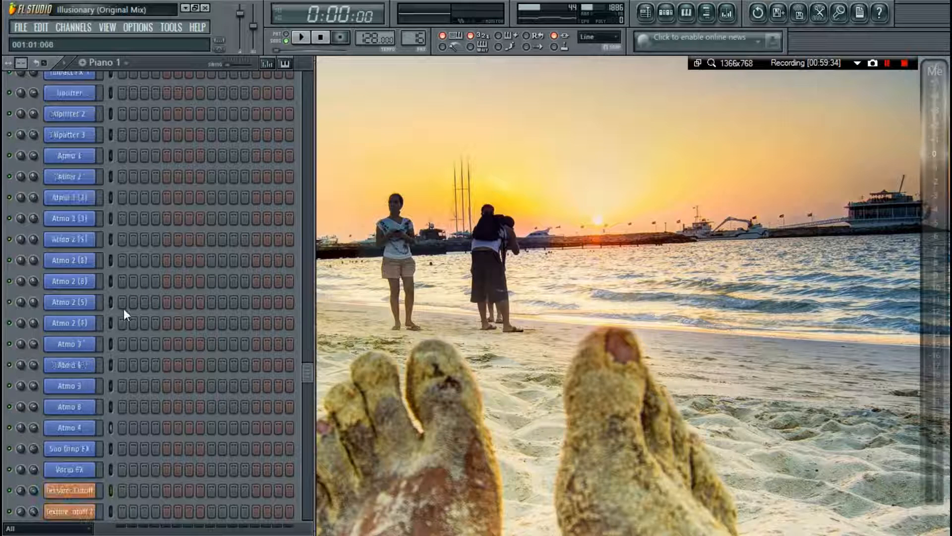
pyautogui.click(79, 323)
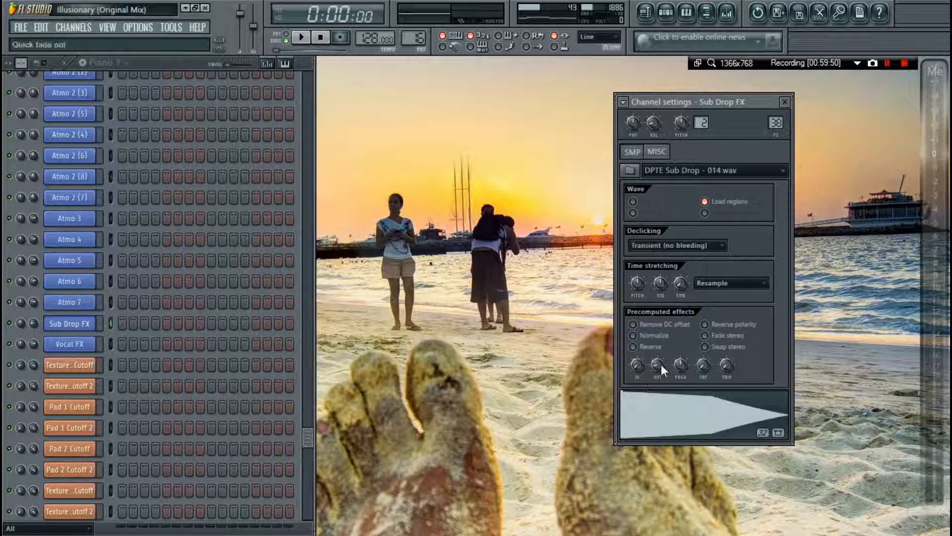
pyautogui.click(687, 421)
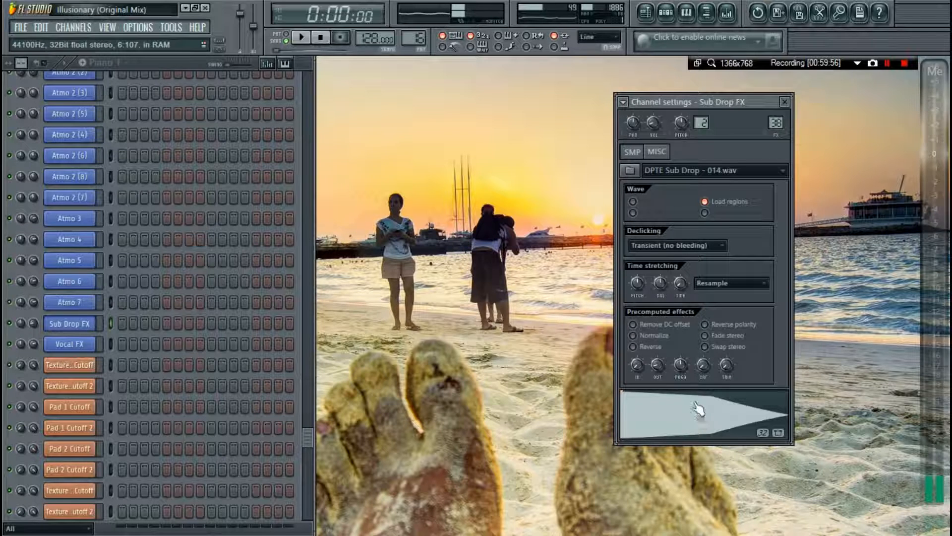
pyautogui.click(785, 102)
# Briefly play the playlist from just before the Bridge marker, stop, and unmute all the FX tracks.
pyautogui.click(647, 15)
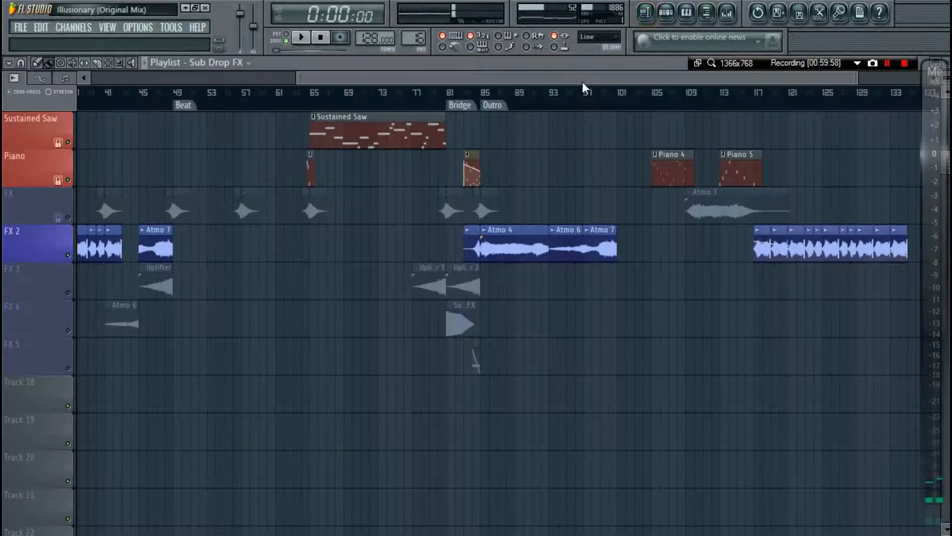
pyautogui.scroll(4, 465, 203)
pyautogui.scroll(-3, 465, 204)
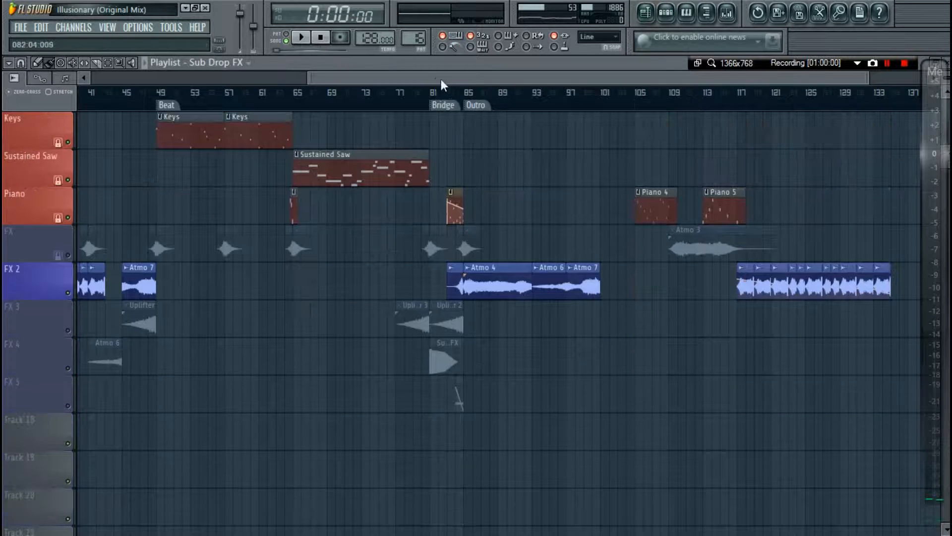
pyautogui.click(427, 97)
pyautogui.click(67, 254)
pyautogui.press('space')
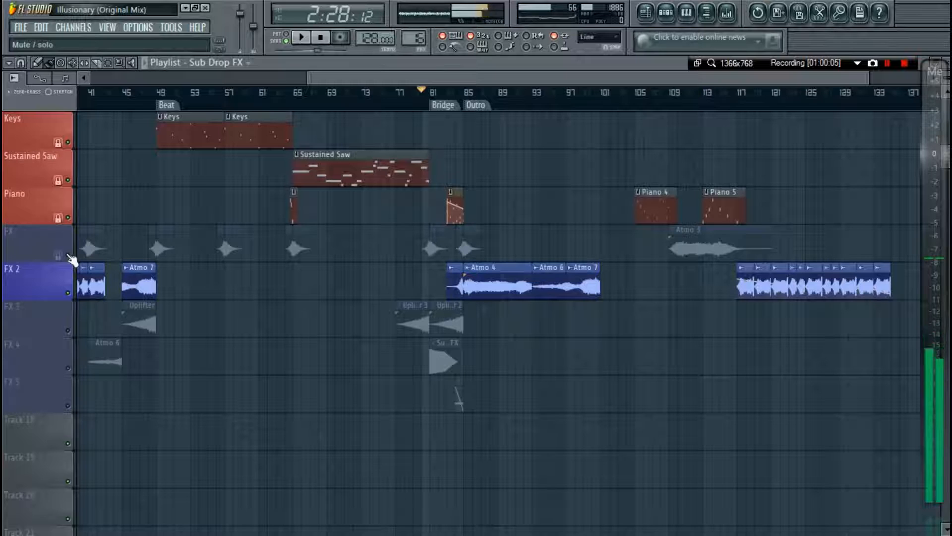
pyautogui.press('space')
pyautogui.rightClick(68, 255)
pyautogui.rightClick(68, 255)
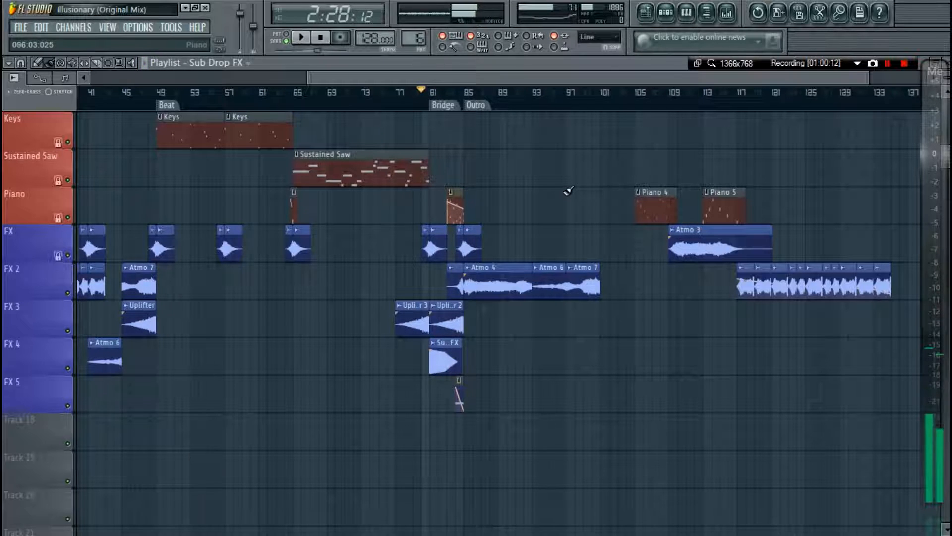
# View the FabFilter Pro-Q on the Sub Drop mixer track, and close the plugin and the mixer.
pyautogui.press('F5')
pyautogui.press('F9')
pyautogui.click(715, 209)
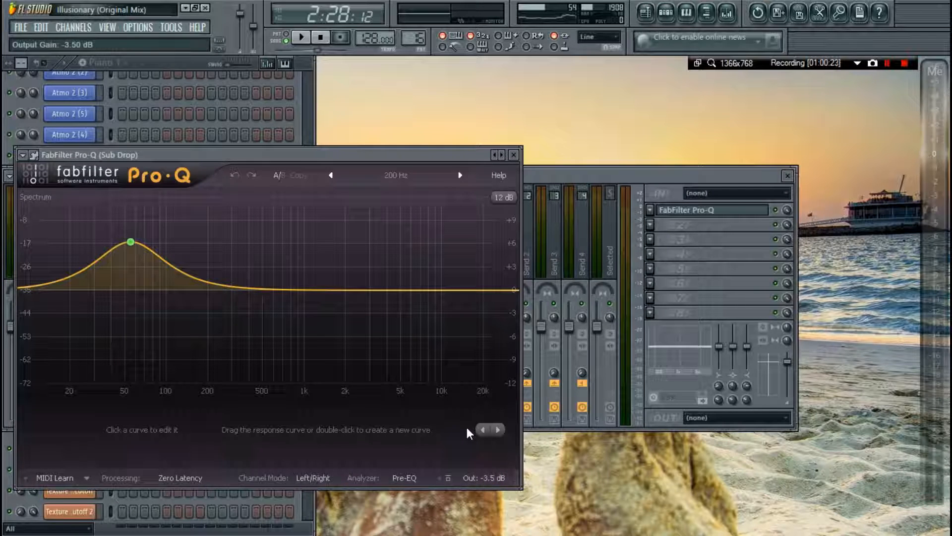
pyautogui.press('Escape')
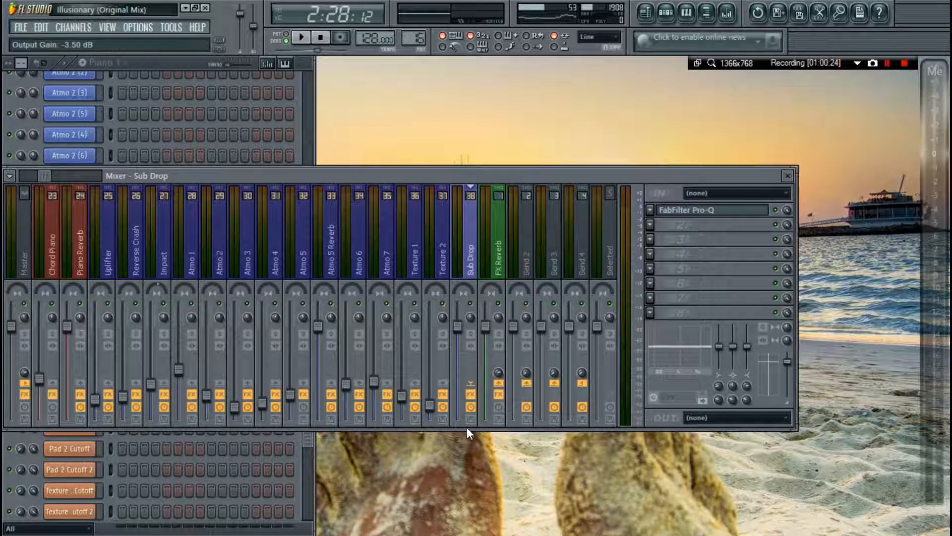
pyautogui.press('F6')
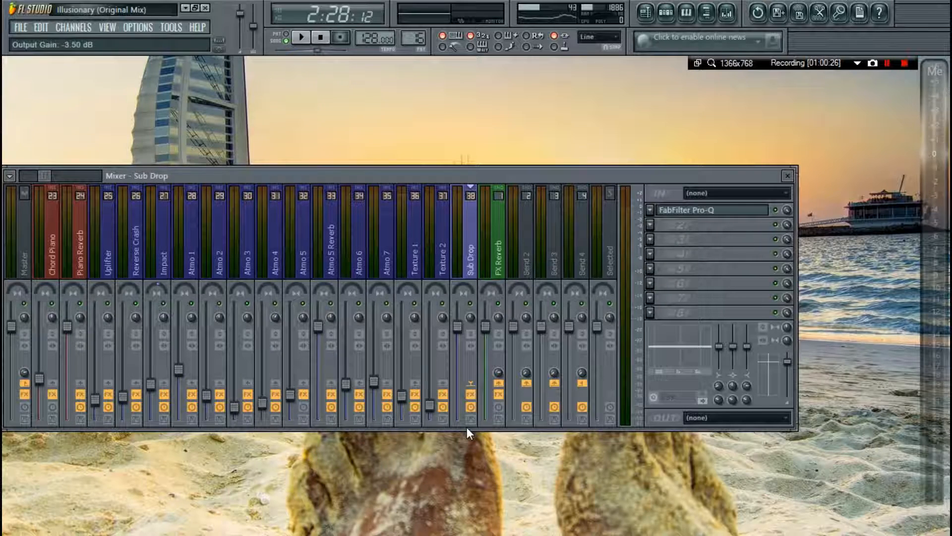
pyautogui.press('F9')
# Examine the playlist around the Bridge marker from the drum tracks down to the Sub Drop FX clip.
pyautogui.press('F5')
pyautogui.scroll(6, 402, 221)
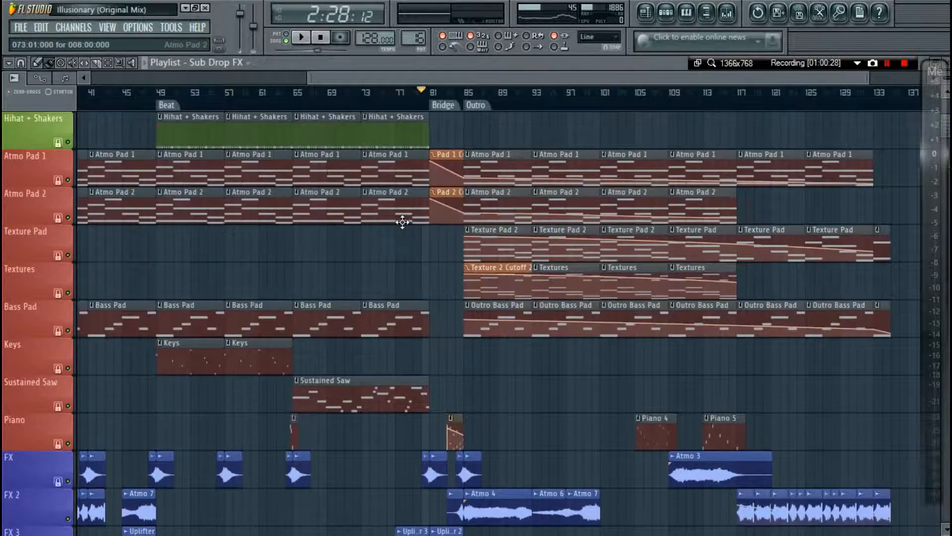
pyautogui.scroll(3, 402, 222)
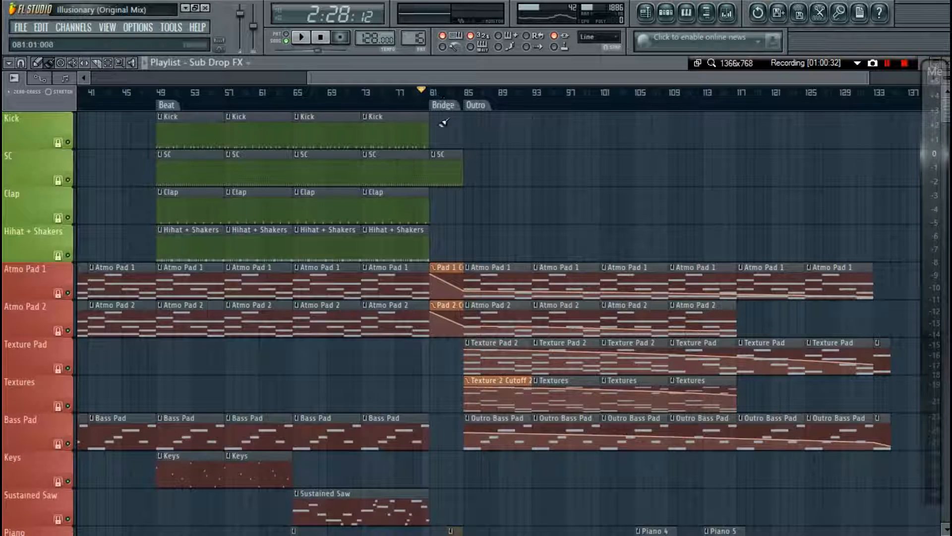
pyautogui.scroll(-3, 403, 317)
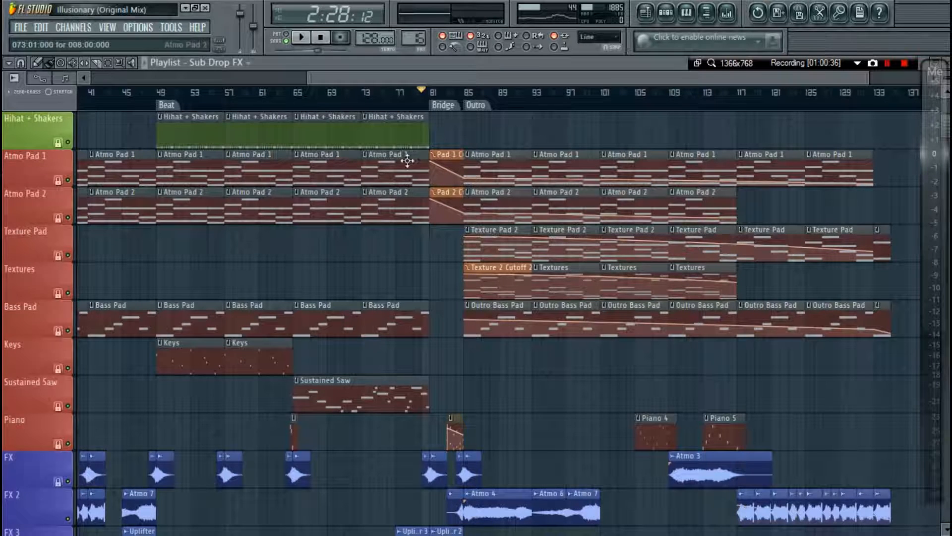
pyautogui.scroll(-5, 442, 314)
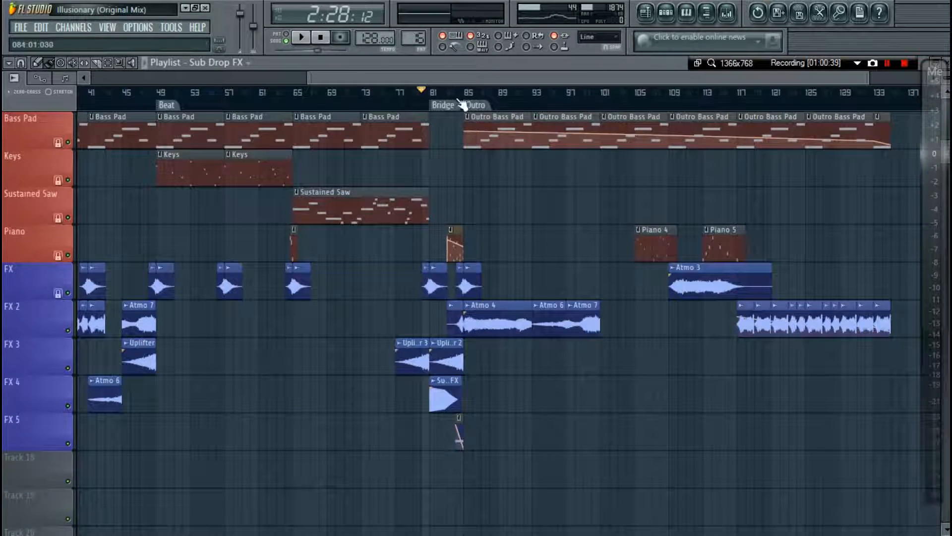
pyautogui.scroll(5, 461, 104)
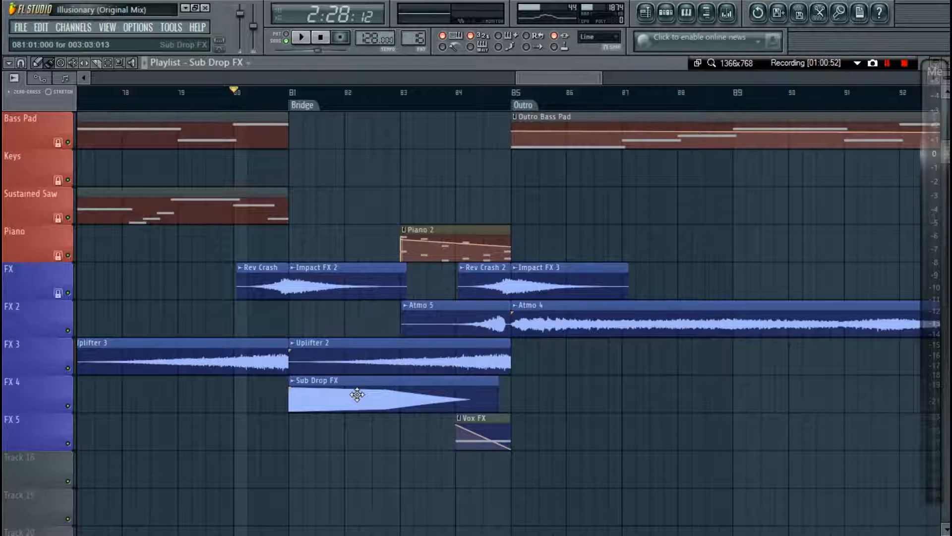
# Check the low-frequency boost in Sub Drop's FabFilter Pro-Q again, and close the plugin and mixer.
pyautogui.press('F9')
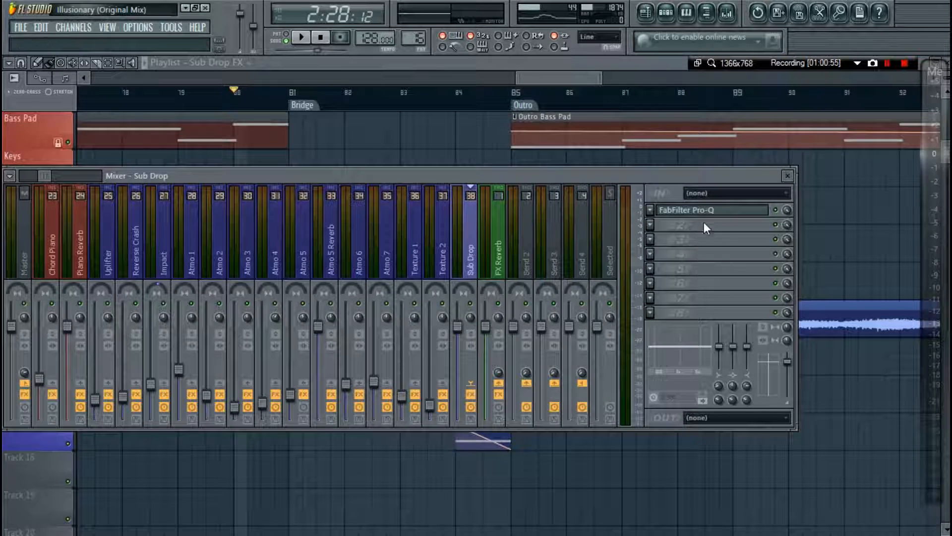
pyautogui.click(687, 212)
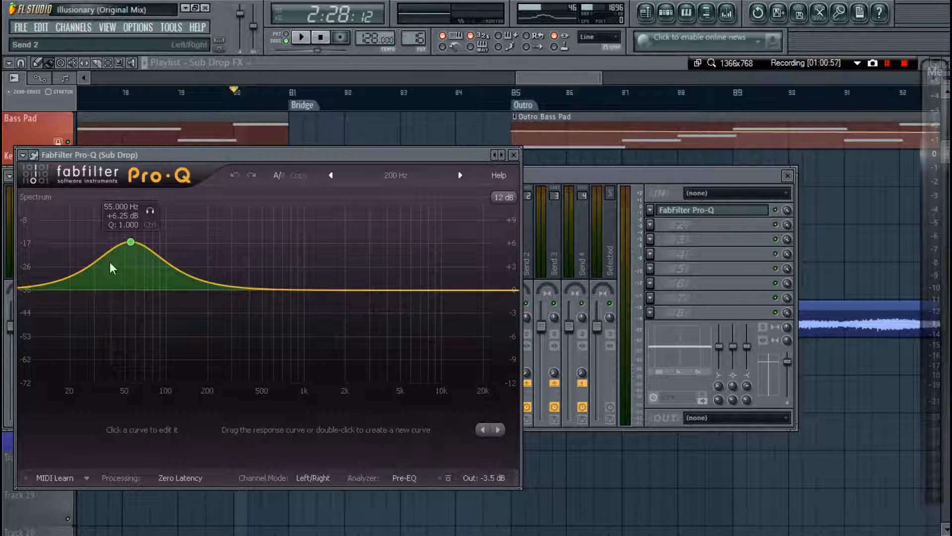
pyautogui.click(513, 155)
pyautogui.press('F9')
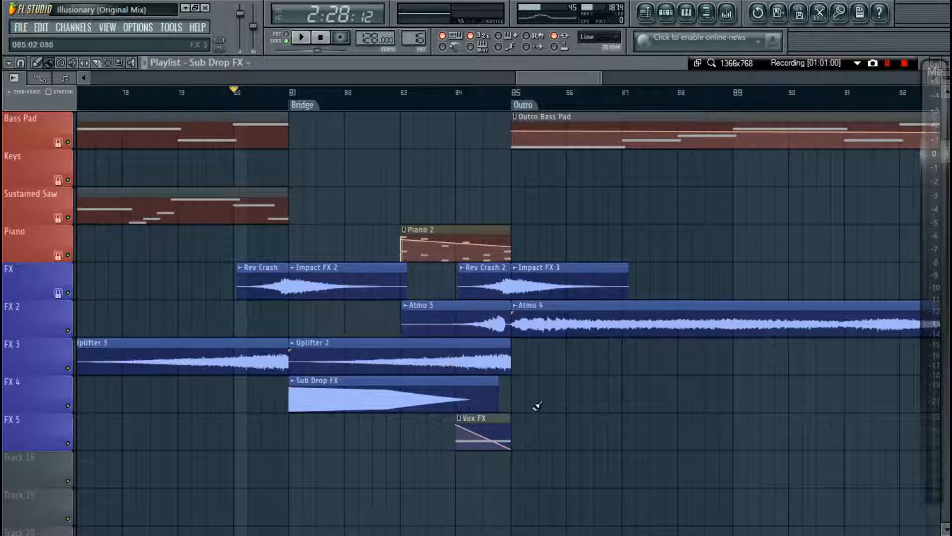
# Open the Vocal FX channel to view its Slicex settings and sample, and return to the playlist.
pyautogui.press('F6')
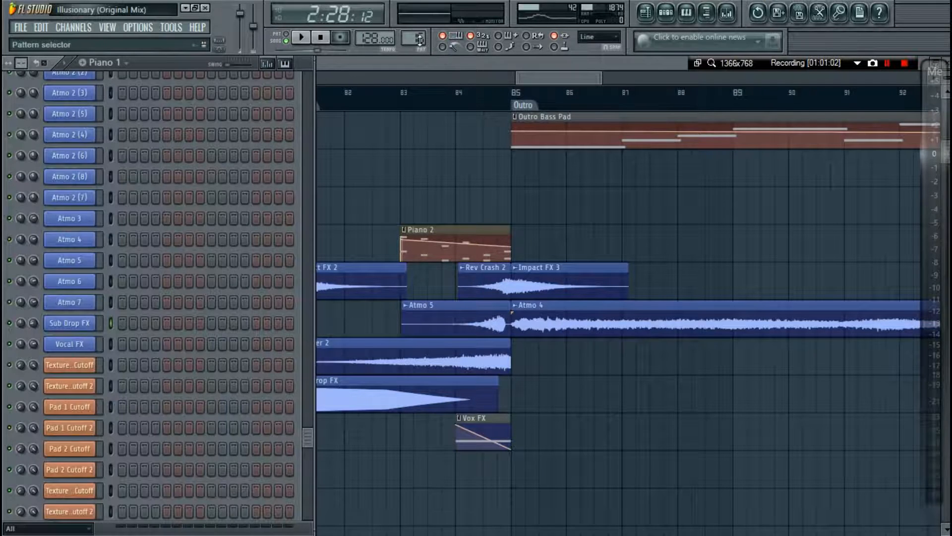
pyautogui.click(70, 344)
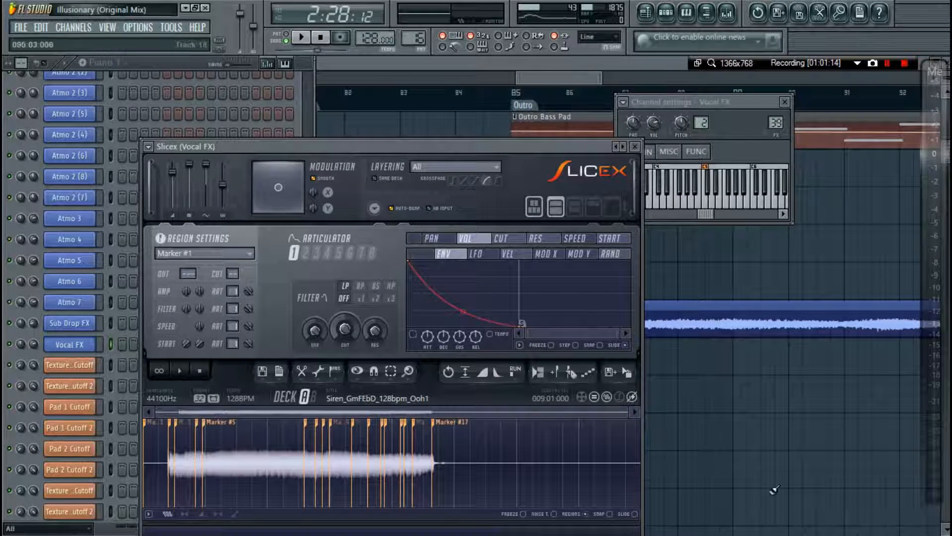
pyautogui.press('F6')
pyautogui.press('F6')
pyautogui.press('Escape')
pyautogui.press('F6')
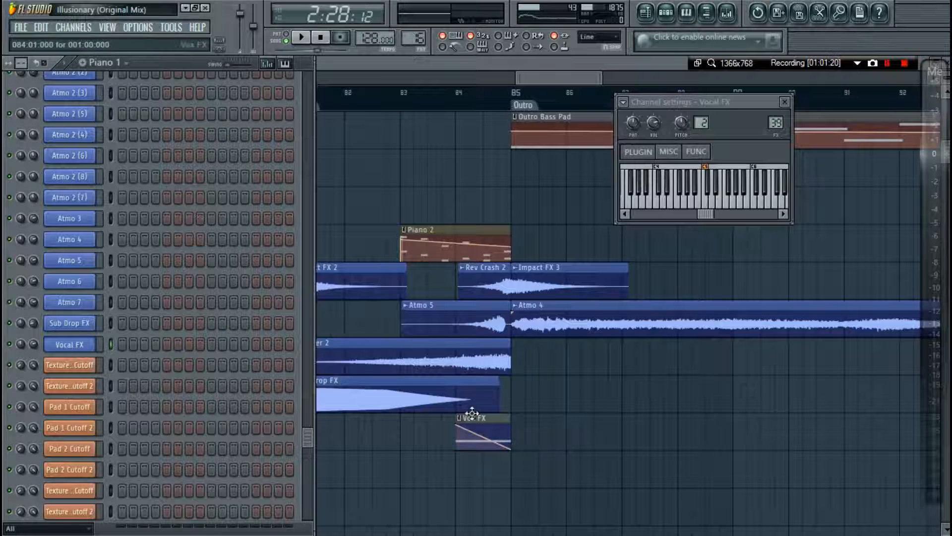
pyautogui.rightClick(590, 418)
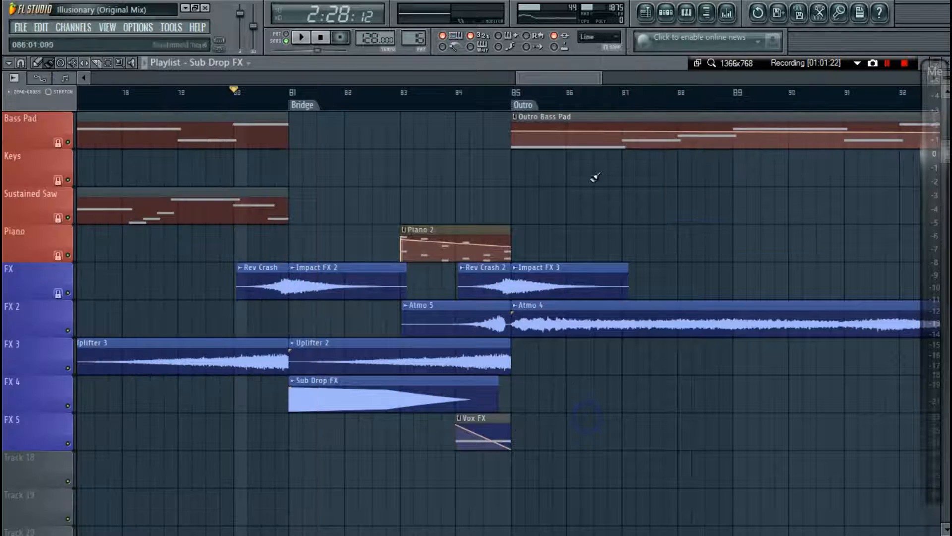
# Solo the FX 5 playlist track containing the Vox FX clip.
pyautogui.scroll(-7, 499, 253)
pyautogui.scroll(1, 500, 254)
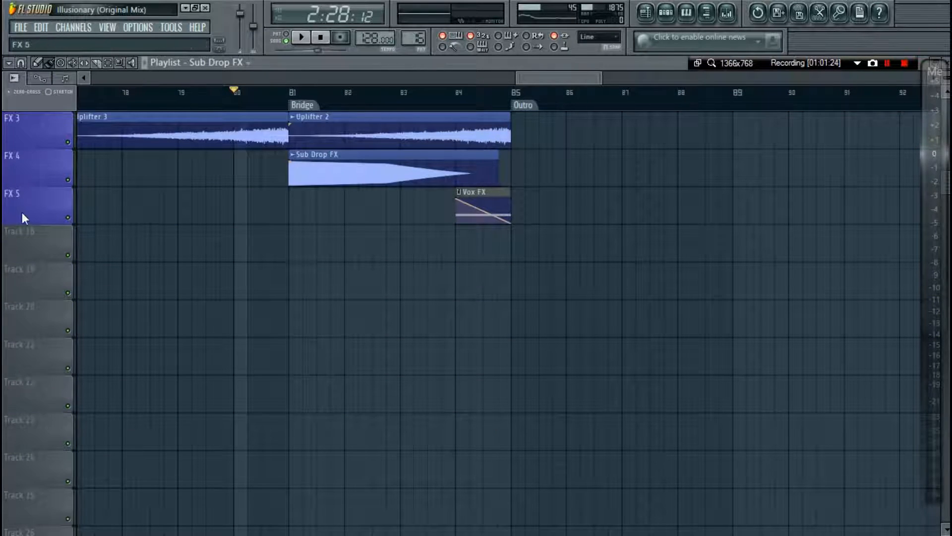
pyautogui.rightClick(63, 215)
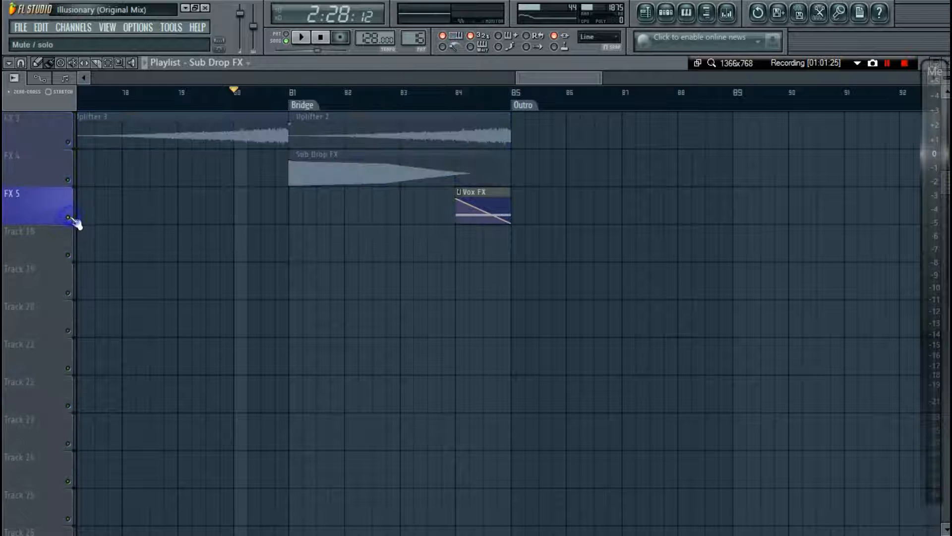
# Play the soloed Vox FX clip from bar 84, and check the surrounding playlist tracks and the channel list.
pyautogui.click(455, 94)
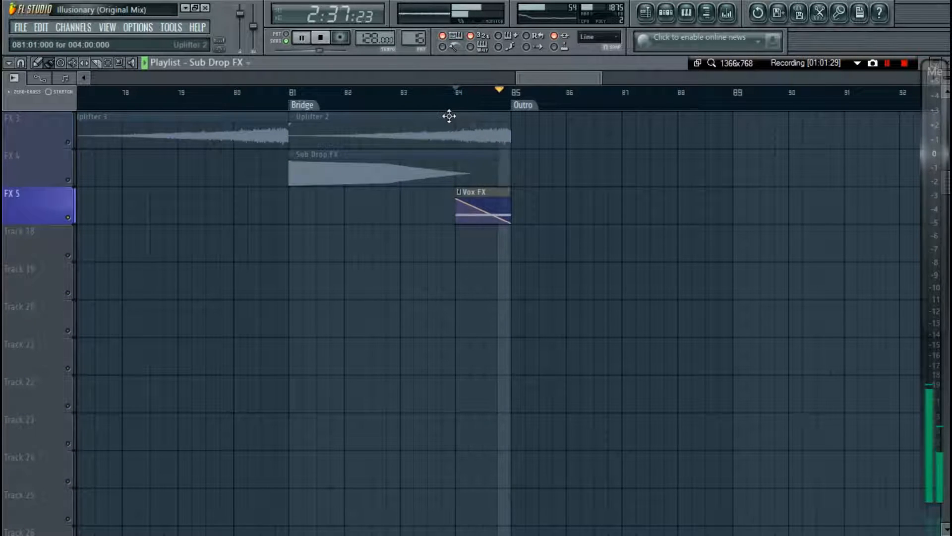
pyautogui.press('space')
pyautogui.scroll(7, 439, 287)
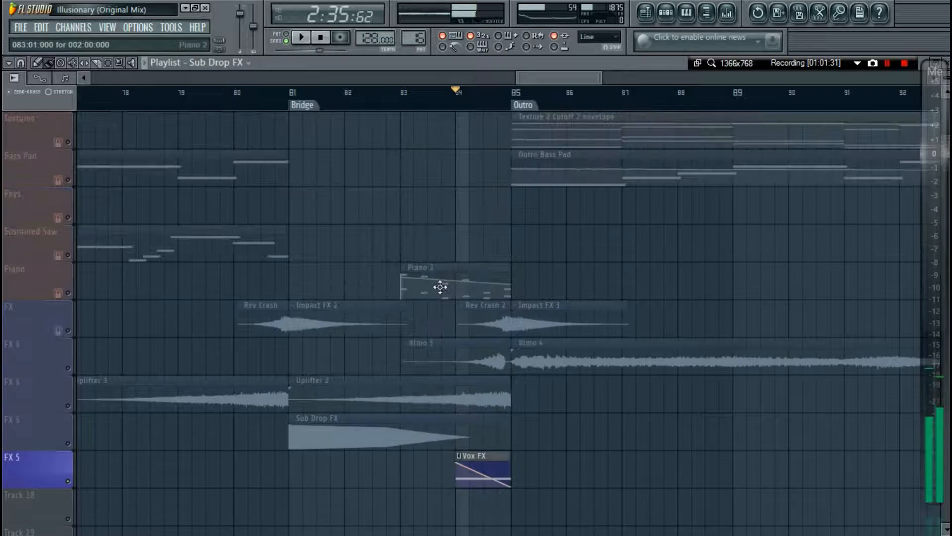
pyautogui.press('F5')
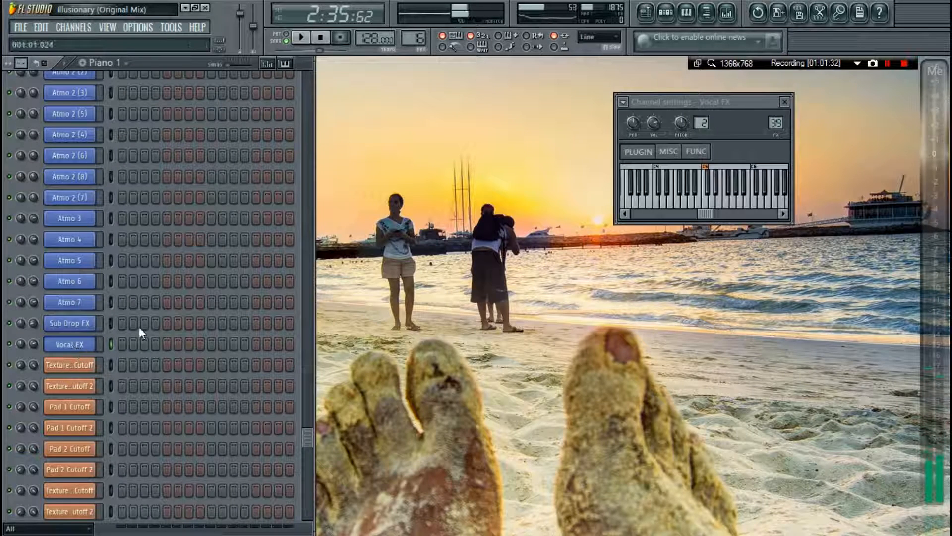
pyautogui.press('F5')
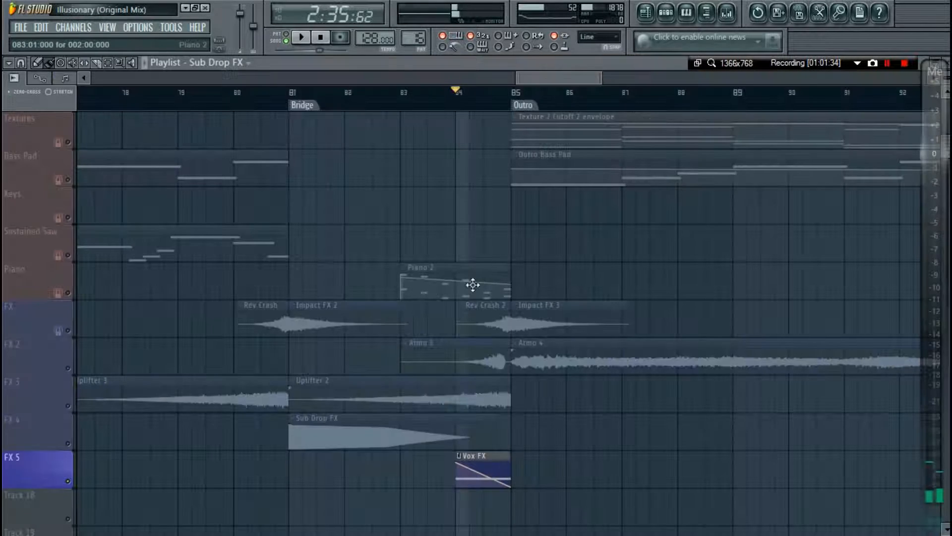
pyautogui.scroll(-6, 495, 283)
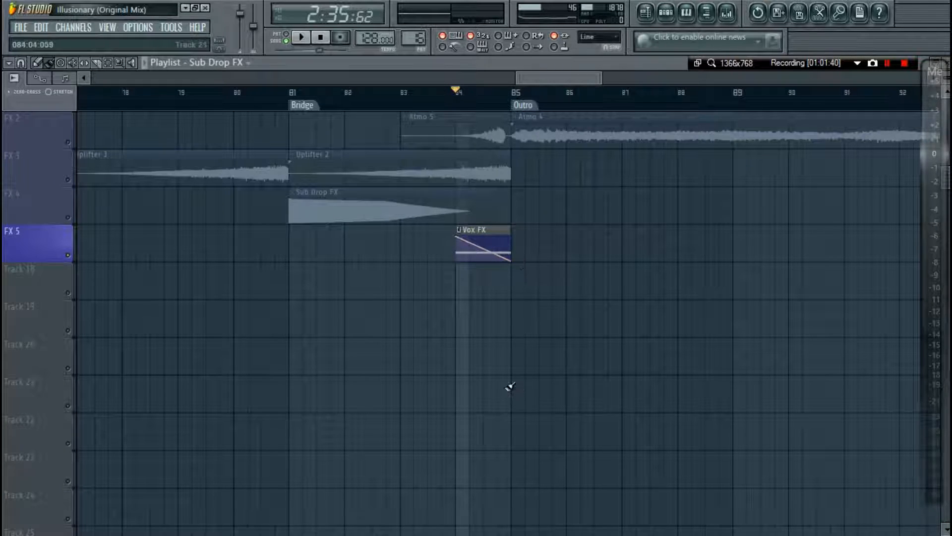
# Open the mixer and view the Vox FX track's panning options, first FabFilter Pro-Q and Classic Delay settings.
pyautogui.press('F9')
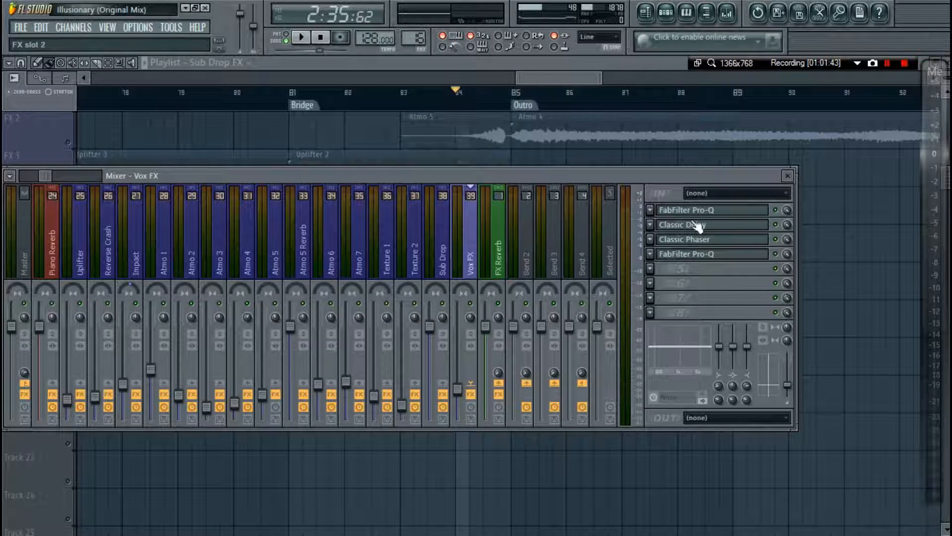
pyautogui.rightClick(466, 289)
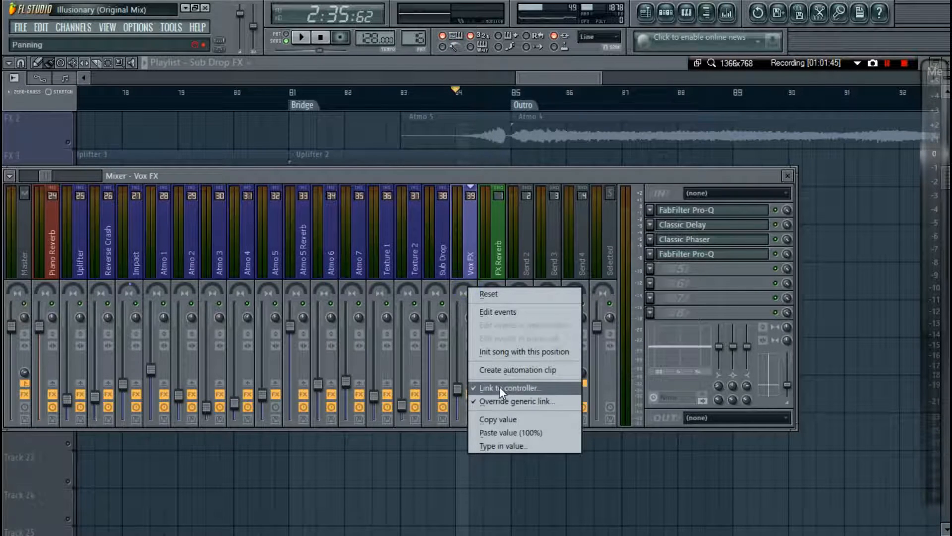
pyautogui.click(733, 208)
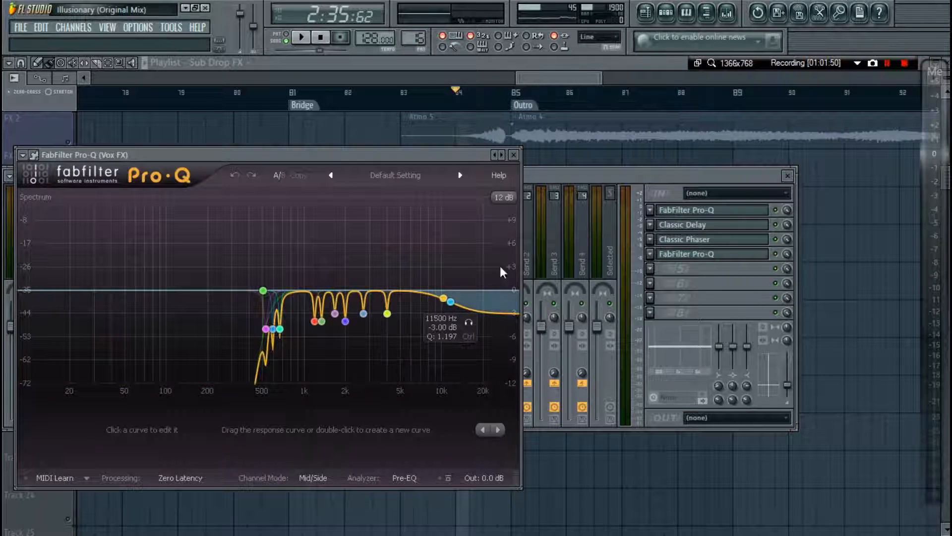
pyautogui.click(683, 226)
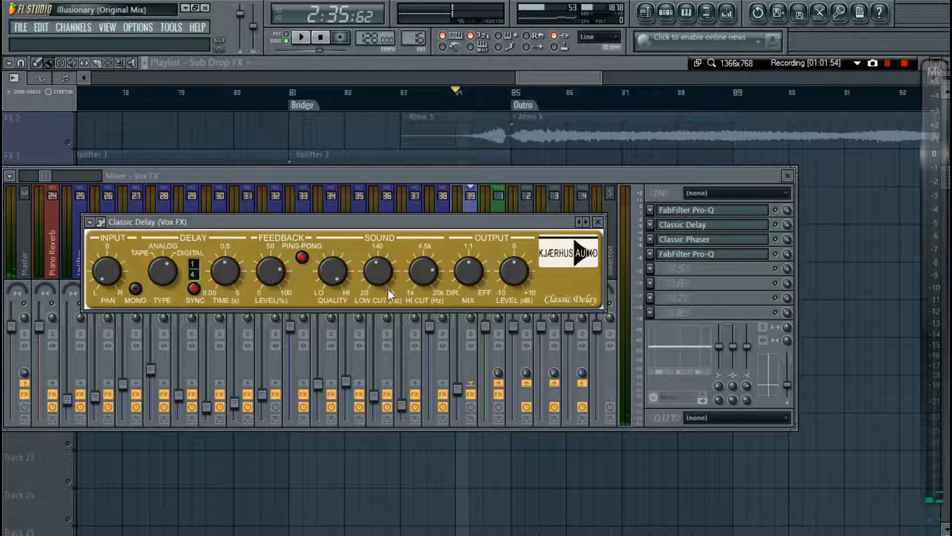
pyautogui.press('Escape')
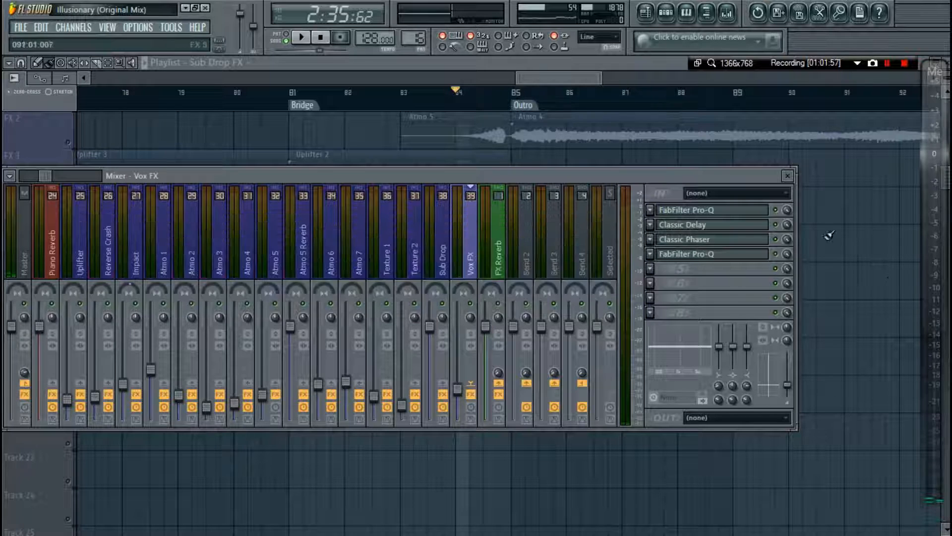
# View the Classic Phaser on the Vox FX track and compare the sound with the phaser on and bypassed.
pyautogui.click(758, 240)
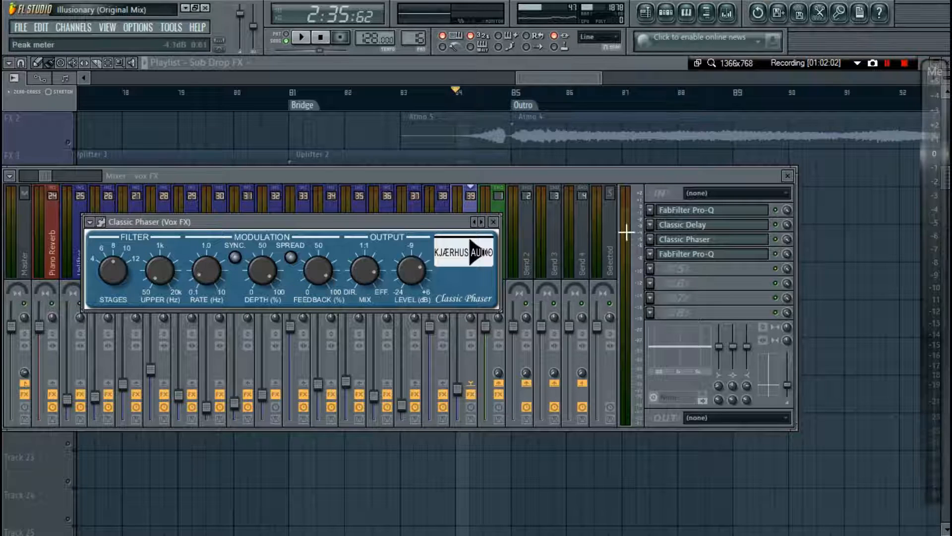
pyautogui.press('space')
pyautogui.click(779, 242)
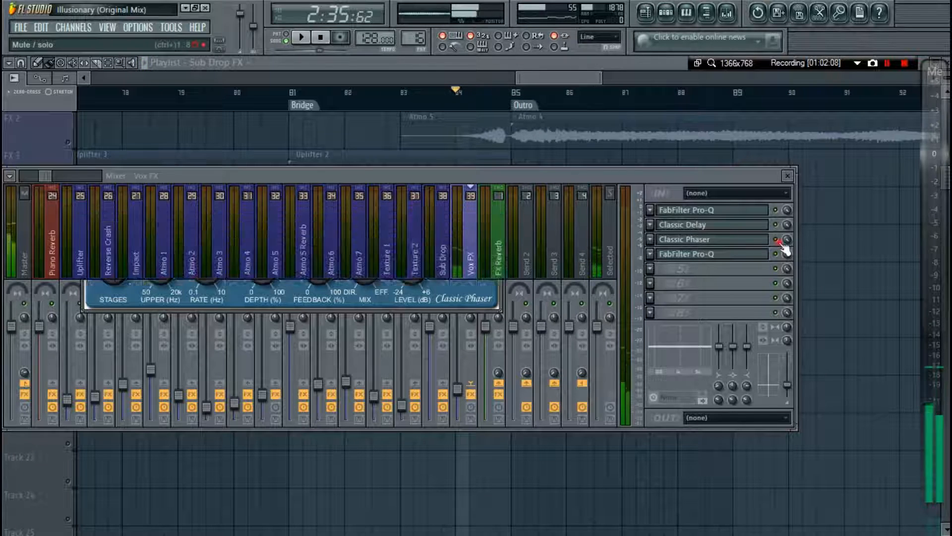
pyautogui.press('space')
pyautogui.press('space')
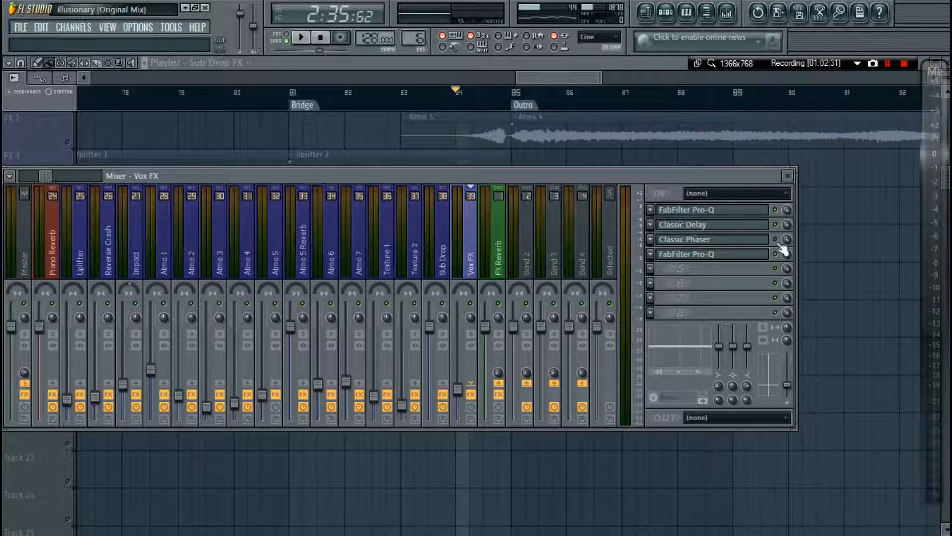
pyautogui.press('space')
pyautogui.press('space')
# Check the last FabFilter Pro-Q on Vox FX, and view the ArtsAcoustic Reverb settings on the Vox FX Reverb track.
pyautogui.click(731, 254)
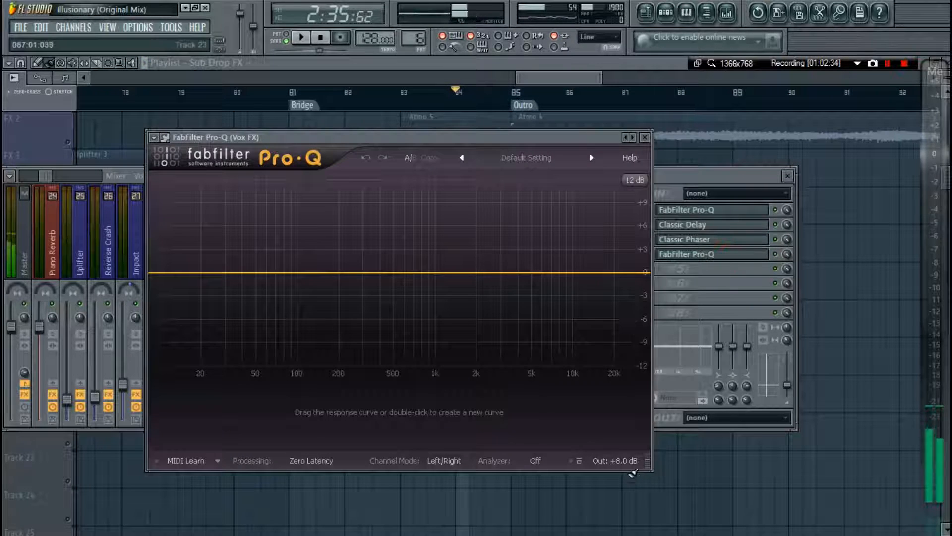
pyautogui.press('Escape')
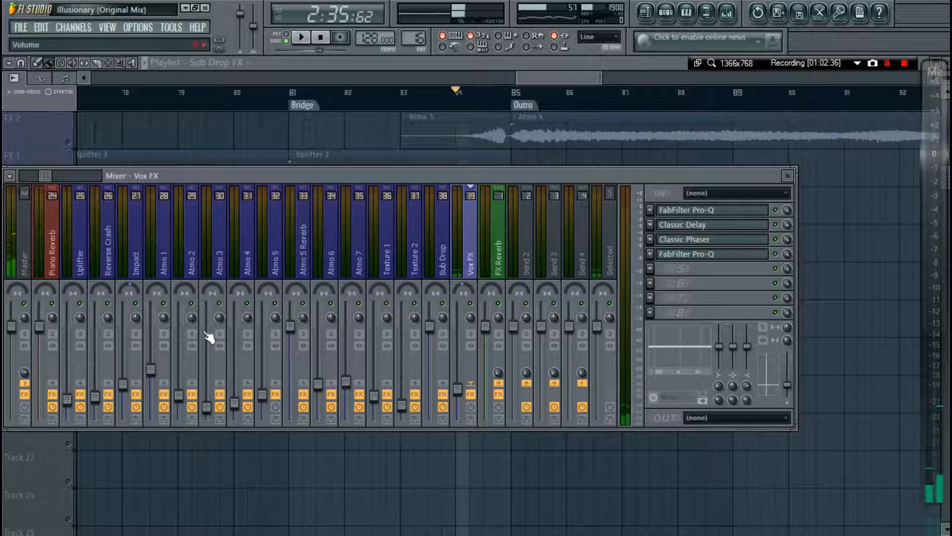
pyautogui.scroll(-2, 392, 237)
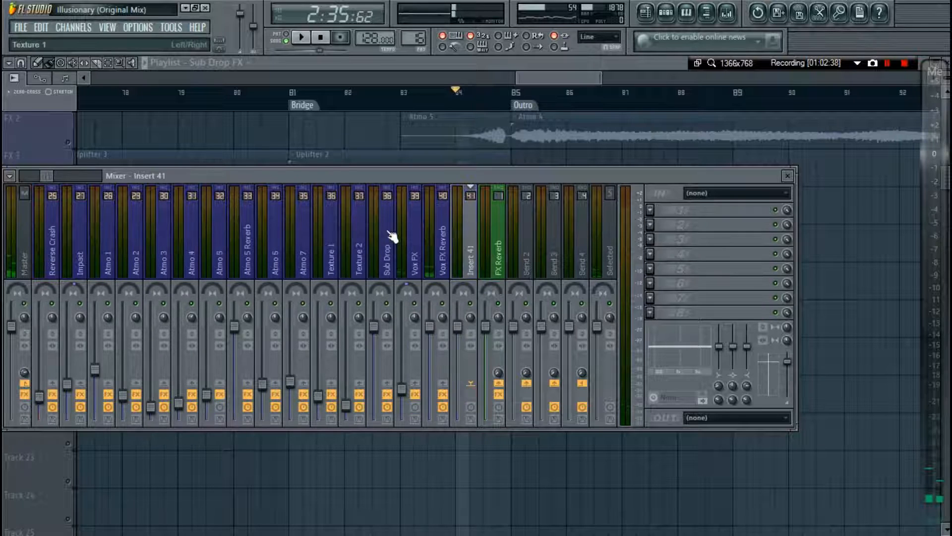
pyautogui.click(443, 218)
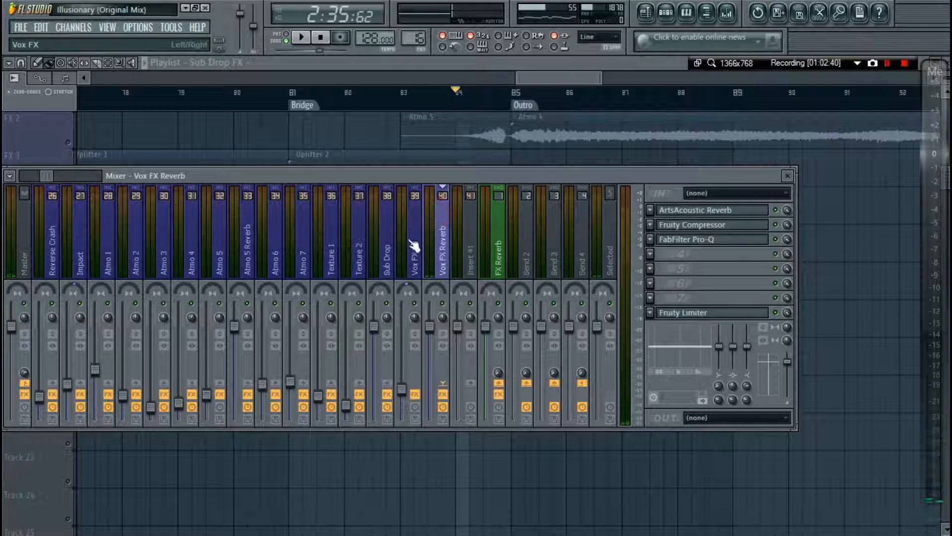
pyautogui.click(723, 209)
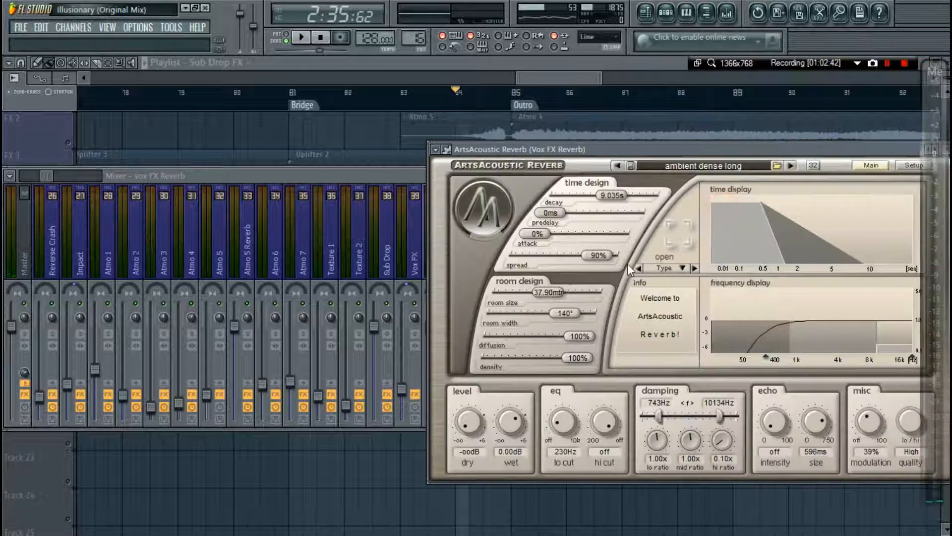
pyautogui.click(660, 154)
pyautogui.moveTo(548, 148); pyautogui.dragTo(328, 131)
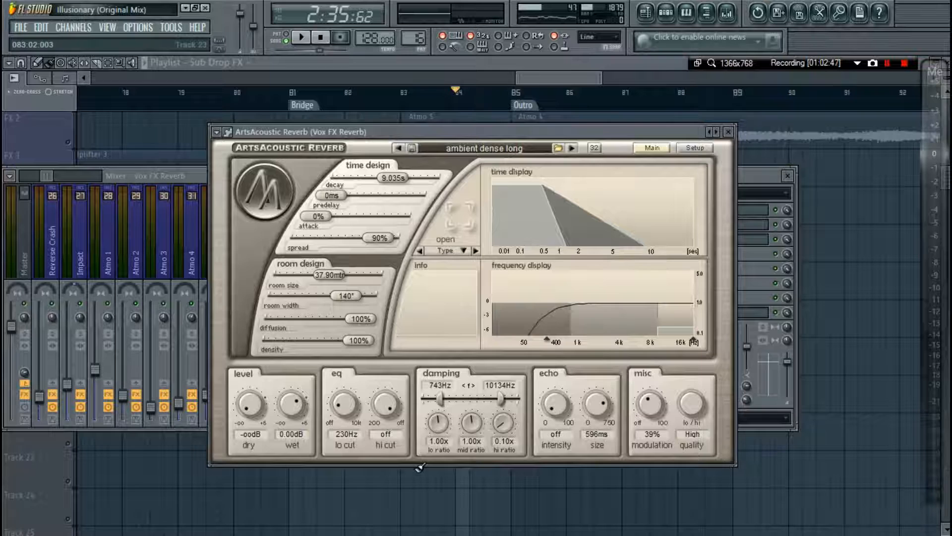
pyautogui.press('Escape')
# Compare the ArtsAcoustic Reverb settings of the Atmo 5 Reverb and Vox FX Reverb tracks side by side, and close both plugins.
pyautogui.click(244, 241)
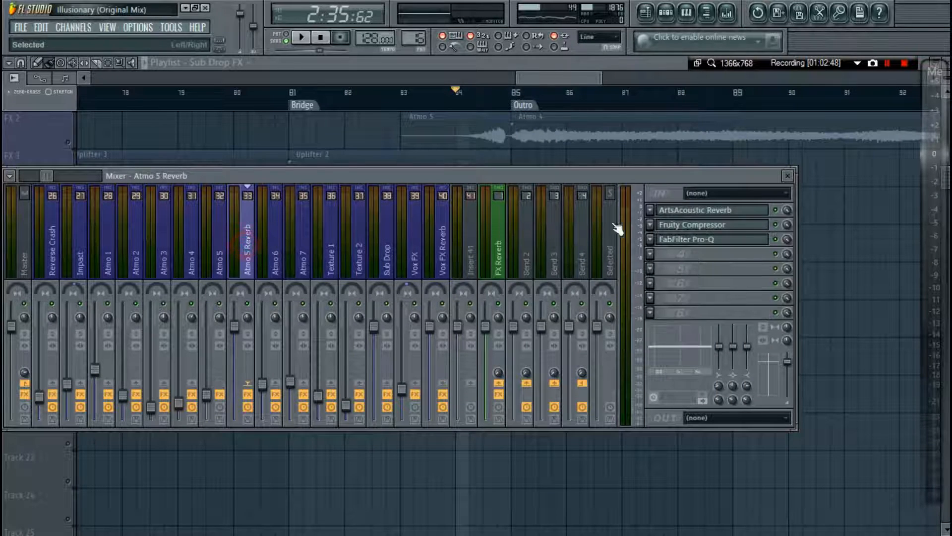
pyautogui.click(689, 210)
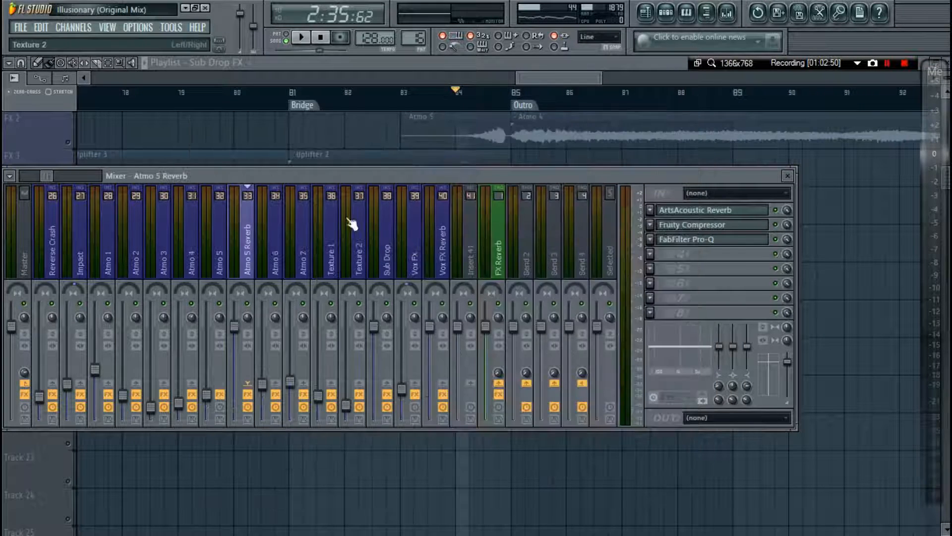
pyautogui.press('Escape')
pyautogui.click(441, 238)
pyautogui.click(729, 210)
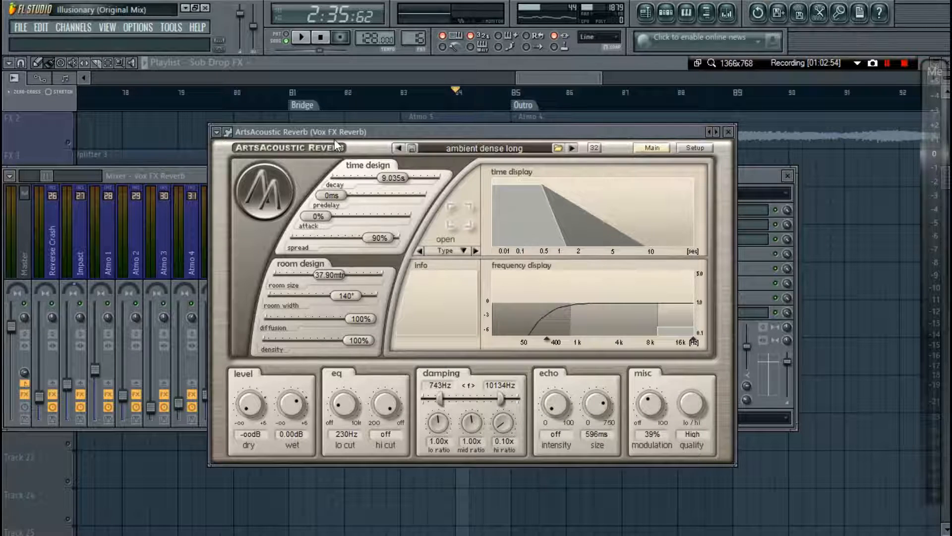
pyautogui.moveTo(334, 138); pyautogui.dragTo(509, 136)
pyautogui.click(255, 244)
pyautogui.click(713, 209)
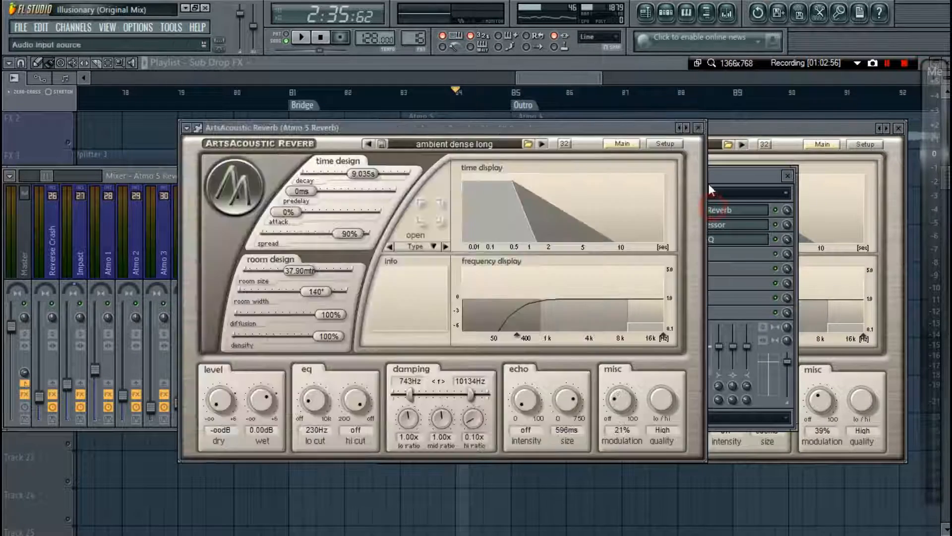
pyautogui.moveTo(664, 128); pyautogui.dragTo(414, 196)
pyautogui.click(722, 211)
pyautogui.click(721, 214)
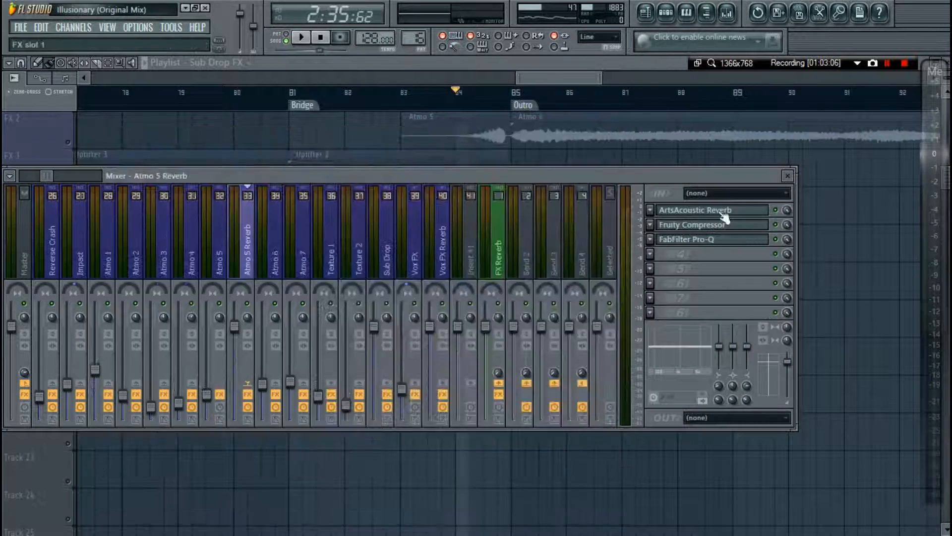
# View the Fruity Compressor and FabFilter Pro-Q settings on the Vox FX Reverb track.
pyautogui.click(437, 243)
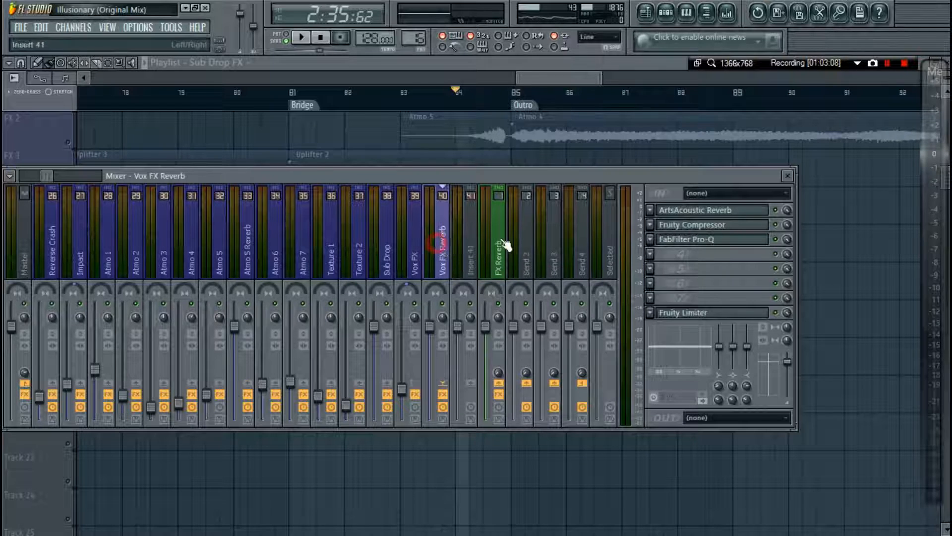
pyautogui.click(717, 225)
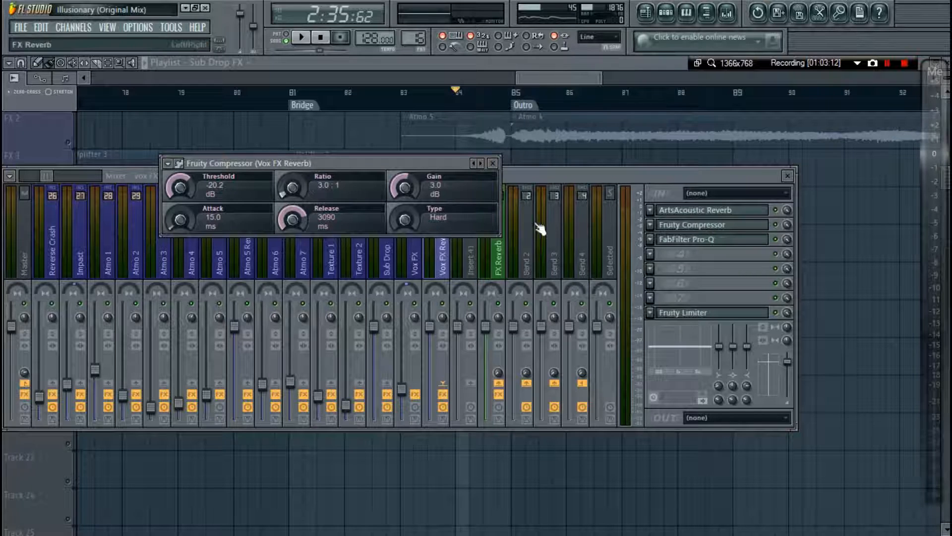
pyautogui.click(699, 239)
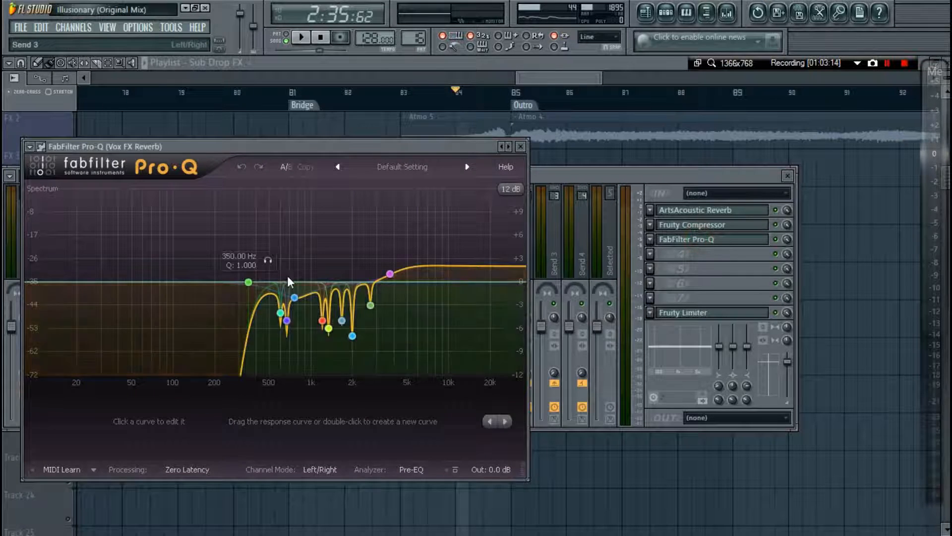
pyautogui.click(520, 146)
# View the Fruity Compressor and FabFilter Pro-Q on the Atmo 5 Reverb track for comparison, and close them.
pyautogui.click(247, 243)
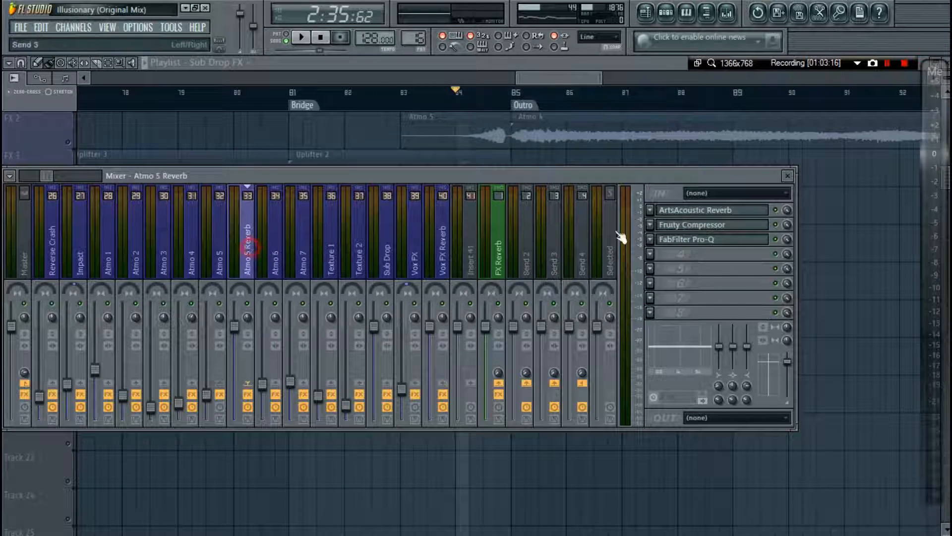
pyautogui.click(713, 229)
pyautogui.click(715, 239)
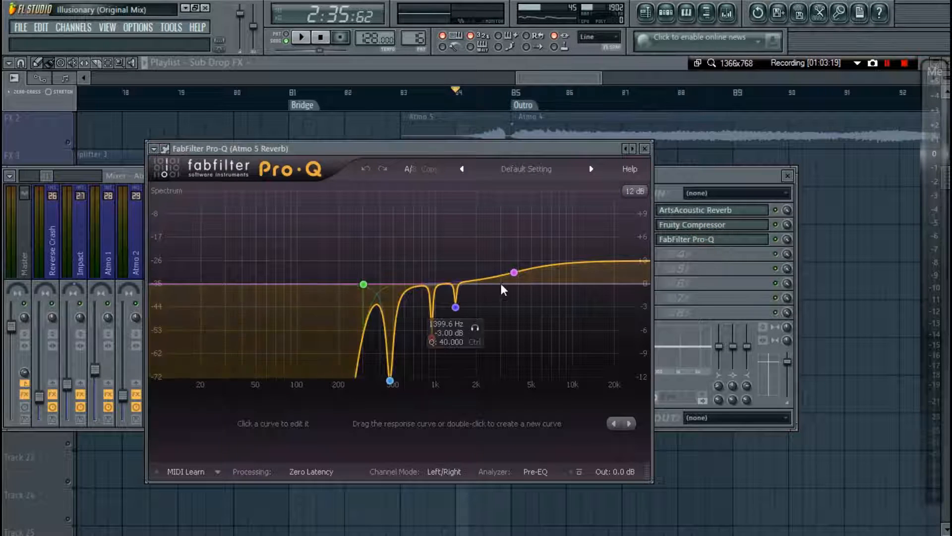
pyautogui.press('Escape')
pyautogui.press('Escape')
pyautogui.press('F9')
# Check the FabFilter Pro-Q and Fruity Limiter on the Vox FX Reverb track, and close the plugins and mixer.
pyautogui.click(449, 233)
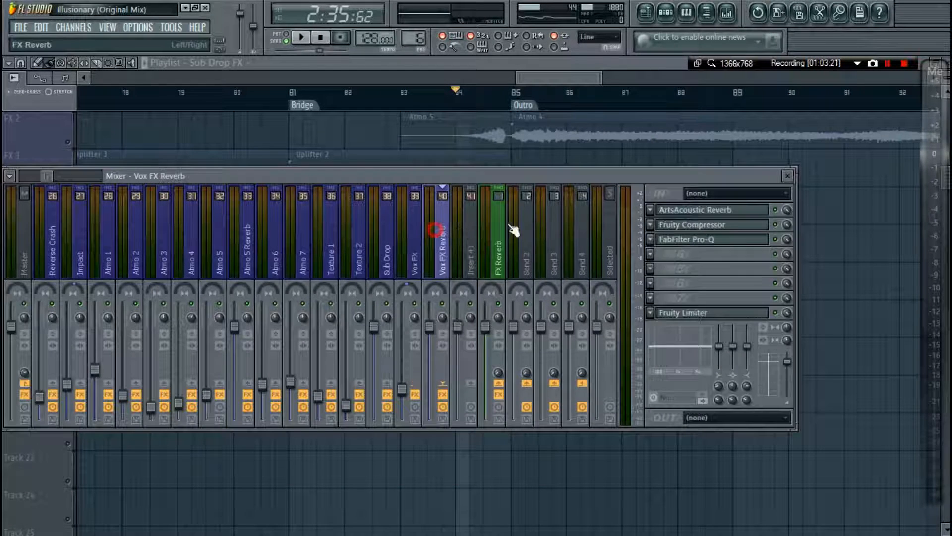
pyautogui.click(675, 239)
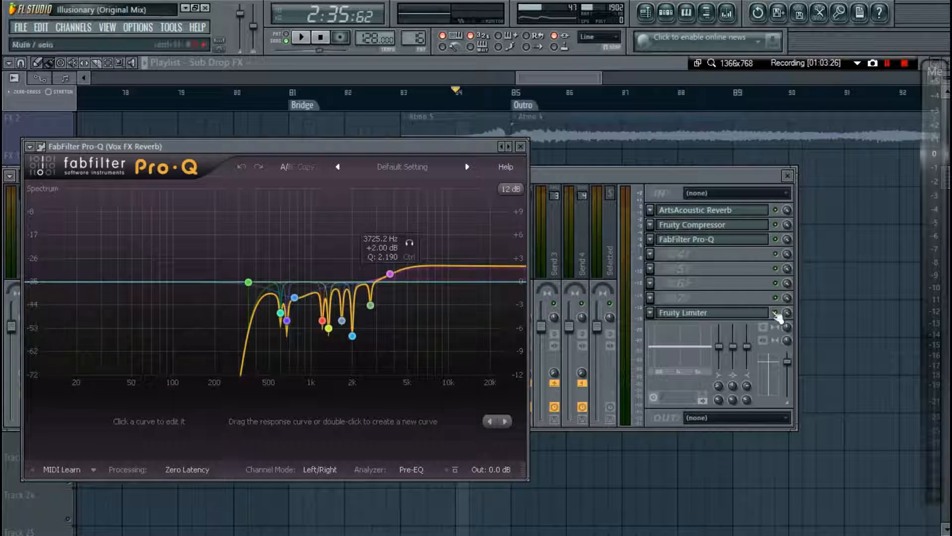
pyautogui.click(726, 318)
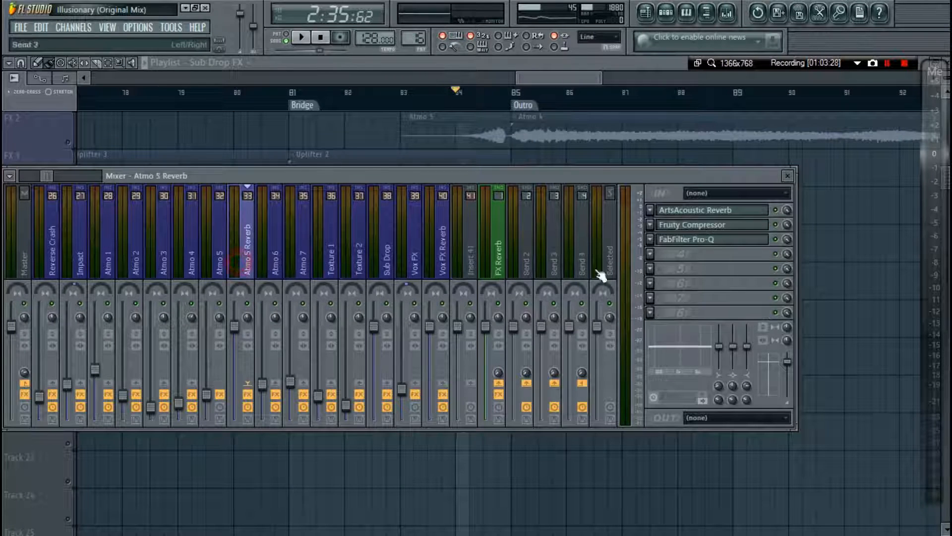
pyautogui.click(754, 315)
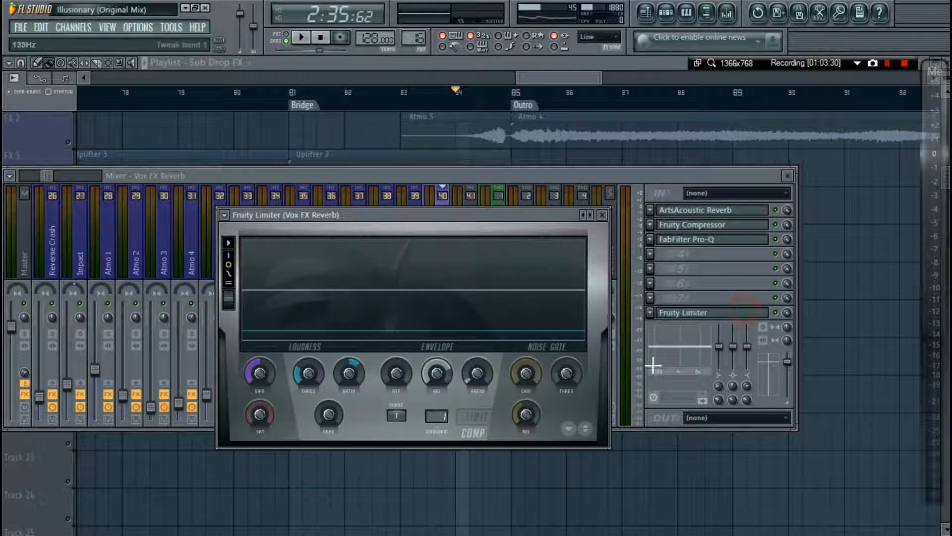
pyautogui.click(682, 313)
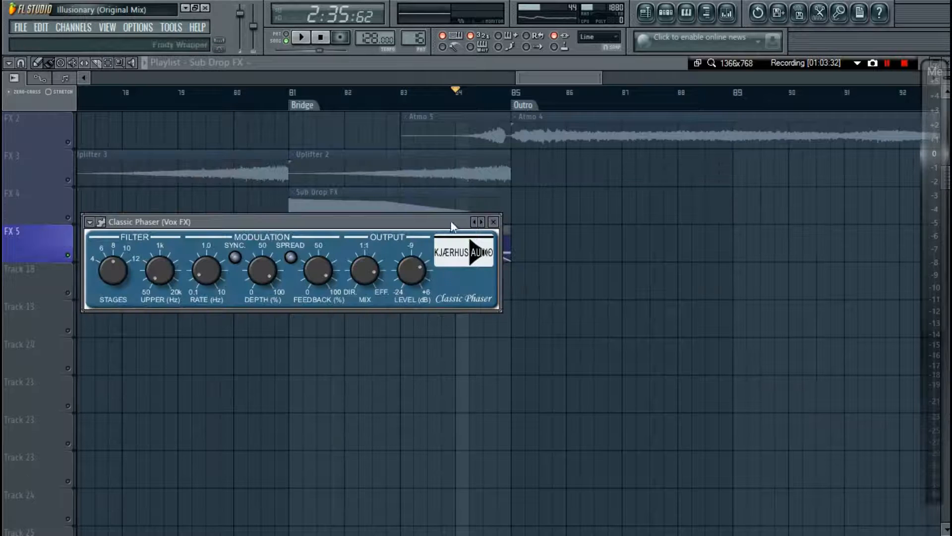
pyautogui.click(493, 222)
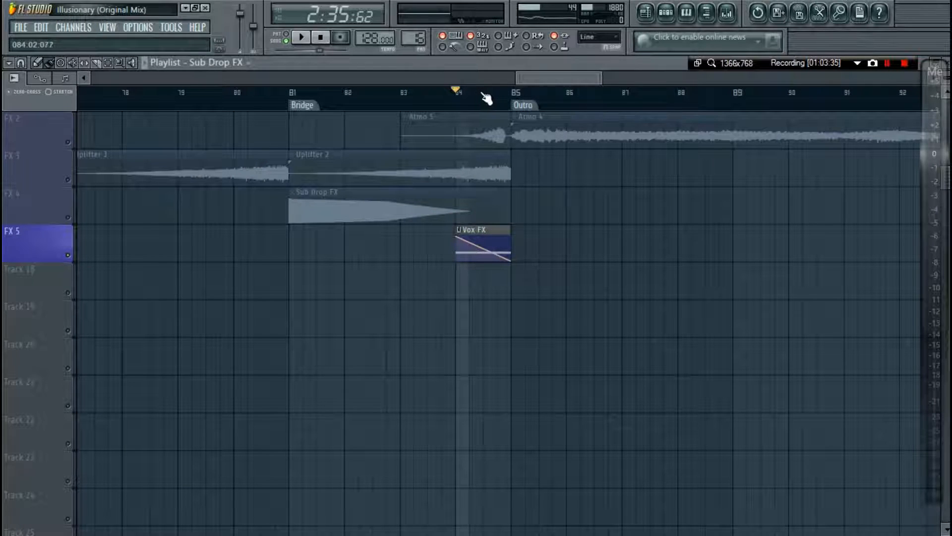
# Examine the FX clips in the playlist around the transition from the Bridge to the Outro, and close the playlist.
pyautogui.scroll(3, 510, 95)
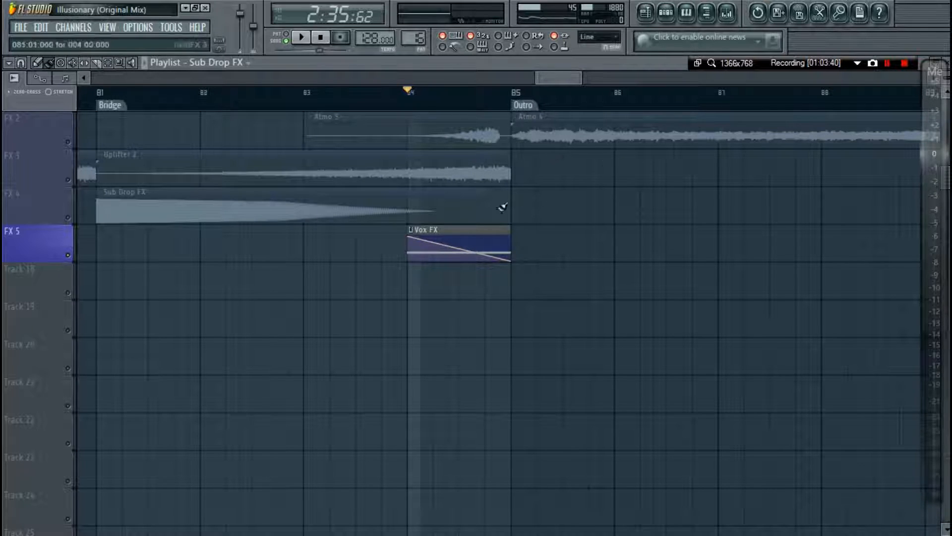
pyautogui.scroll(4, 555, 251)
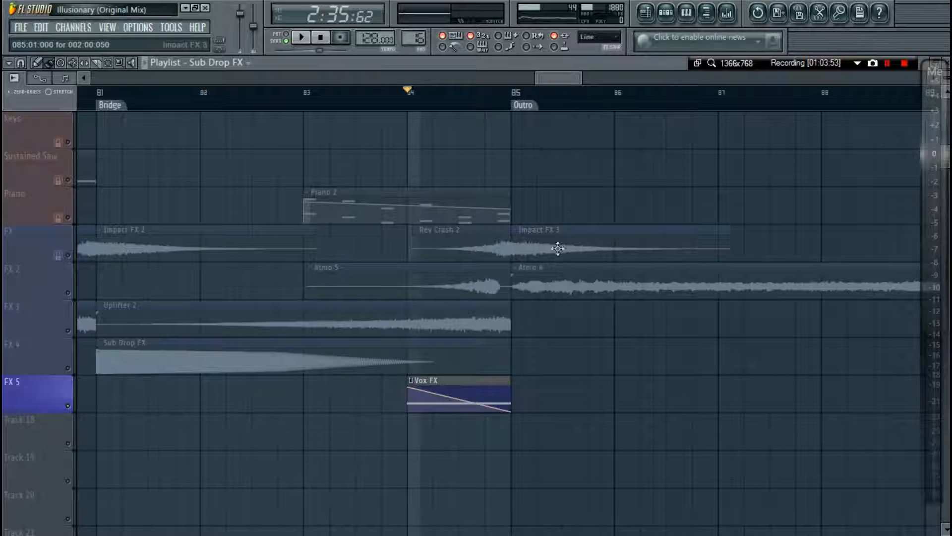
pyautogui.press('F5')
# Check the Vox FX Reverb track in the mixer and look through the FX channels in the channel list.
pyautogui.press('F9')
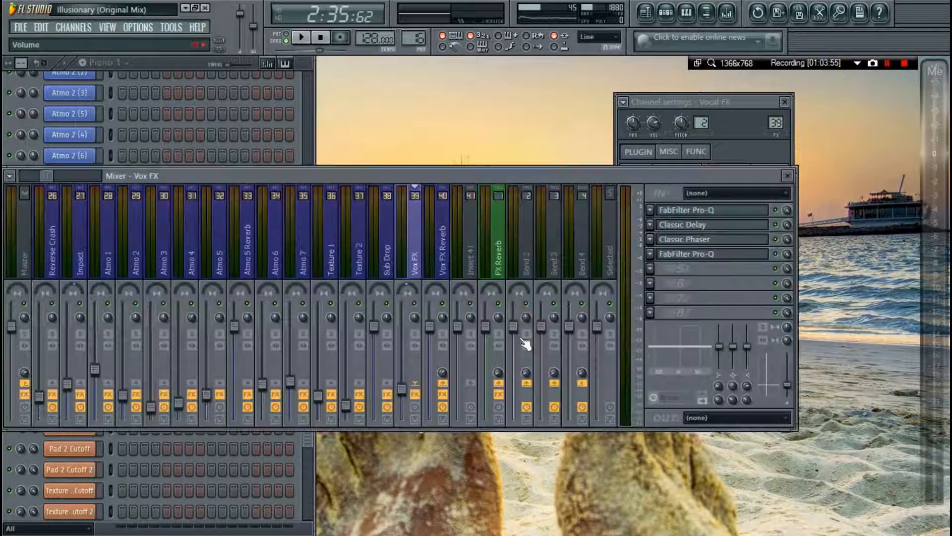
pyautogui.click(442, 223)
pyautogui.press('F9')
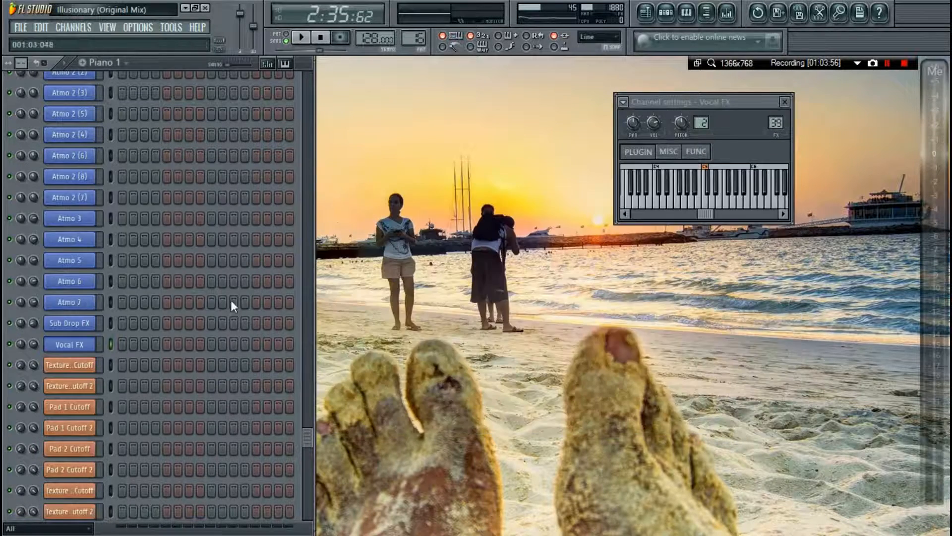
pyautogui.scroll(-3, 135, 380)
pyautogui.scroll(3, 135, 380)
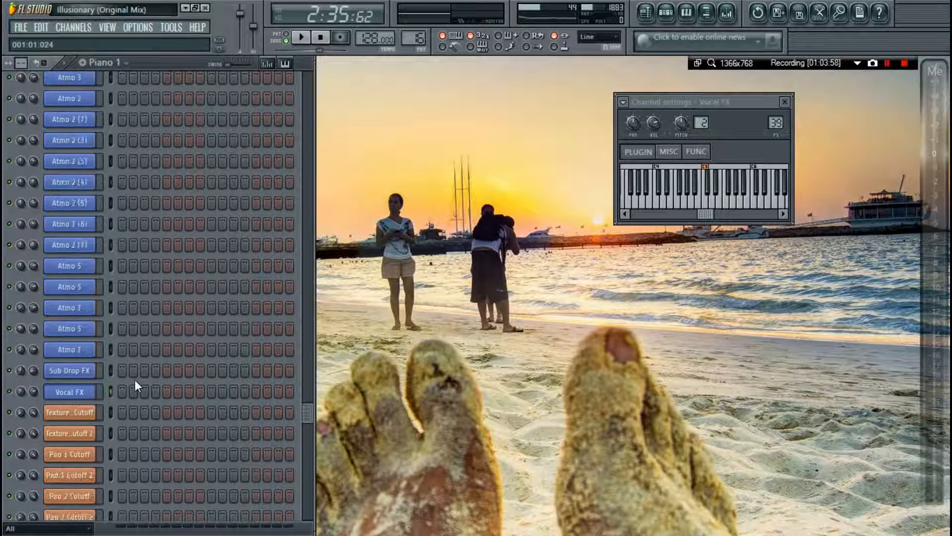
# View the ArtsAcoustic Reverb settings on the FX Reverb send track, and close the plugin.
pyautogui.press('F9')
pyautogui.click(488, 209)
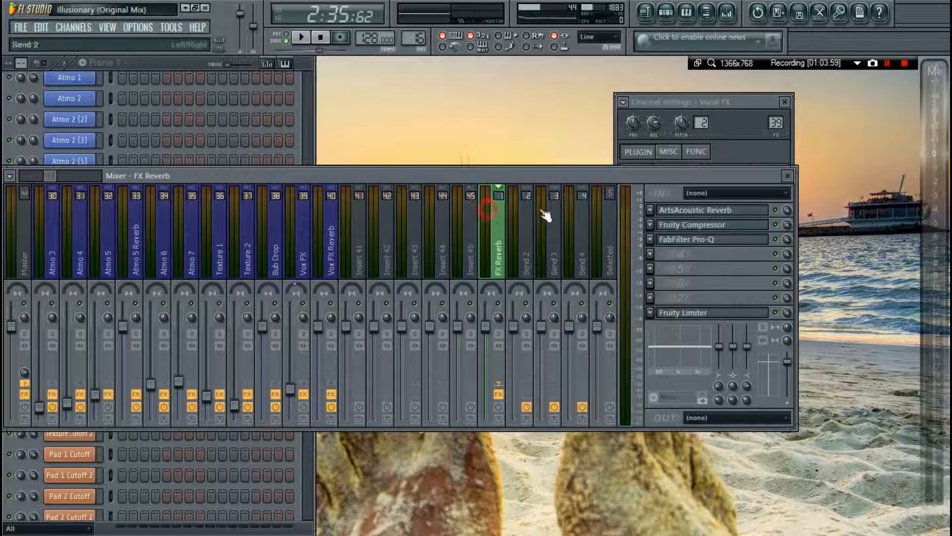
pyautogui.click(716, 213)
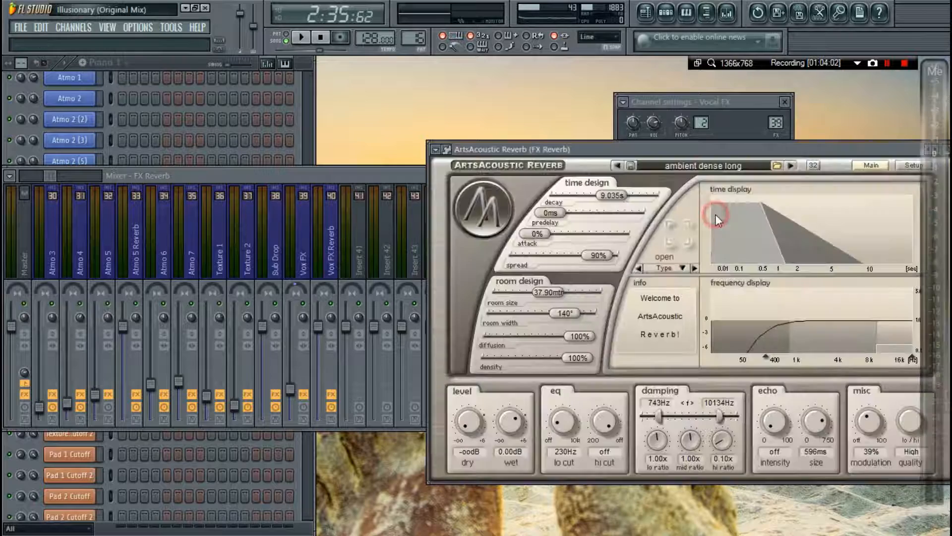
pyautogui.moveTo(641, 150); pyautogui.dragTo(421, 127)
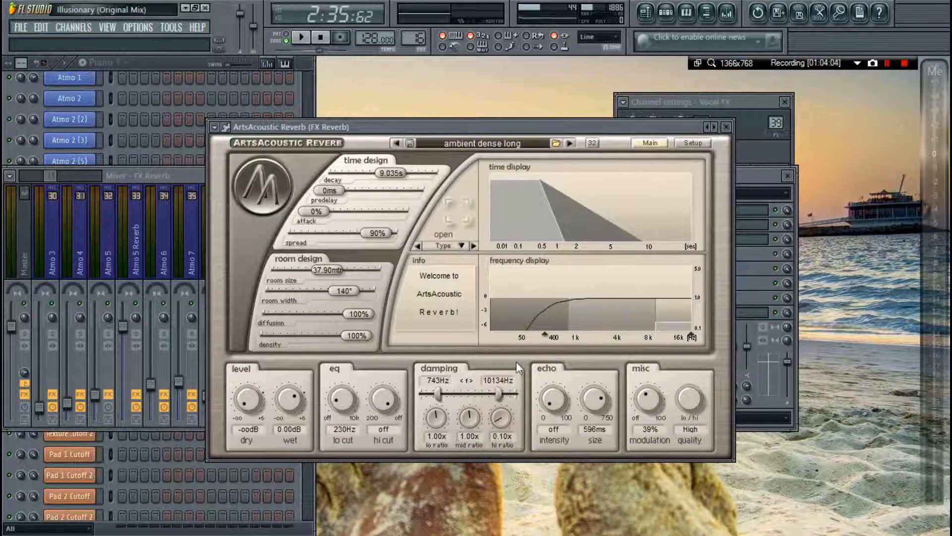
pyautogui.click(772, 223)
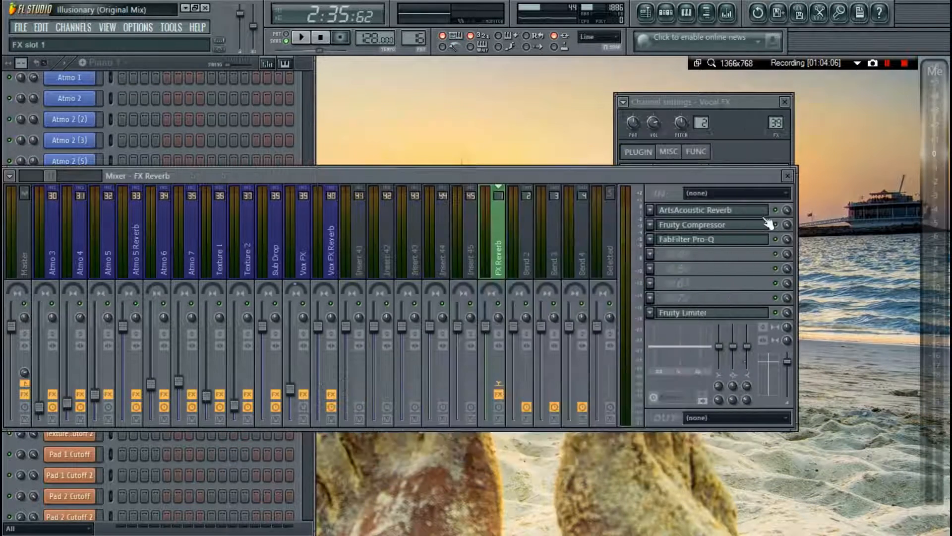
# View the Fruity Compressor and FabFilter Pro-Q settings on the FX Reverb send track, and close the plugins and mixer.
pyautogui.click(750, 226)
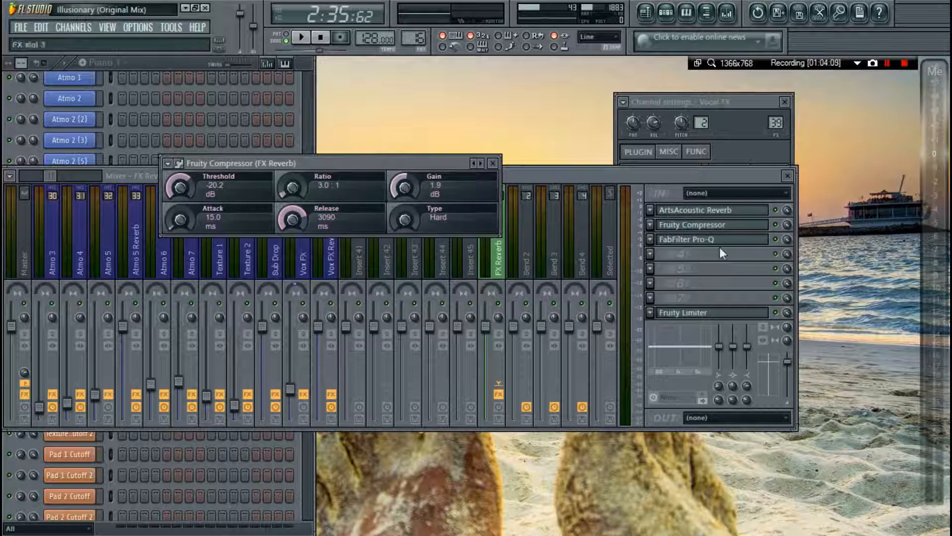
pyautogui.click(733, 243)
pyautogui.click(733, 243)
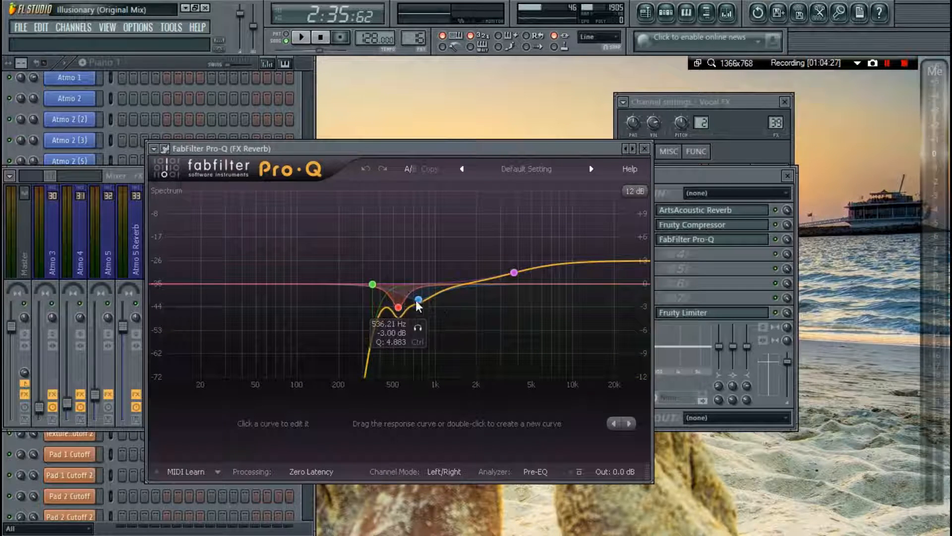
pyautogui.press('Escape')
pyautogui.press('Escape')
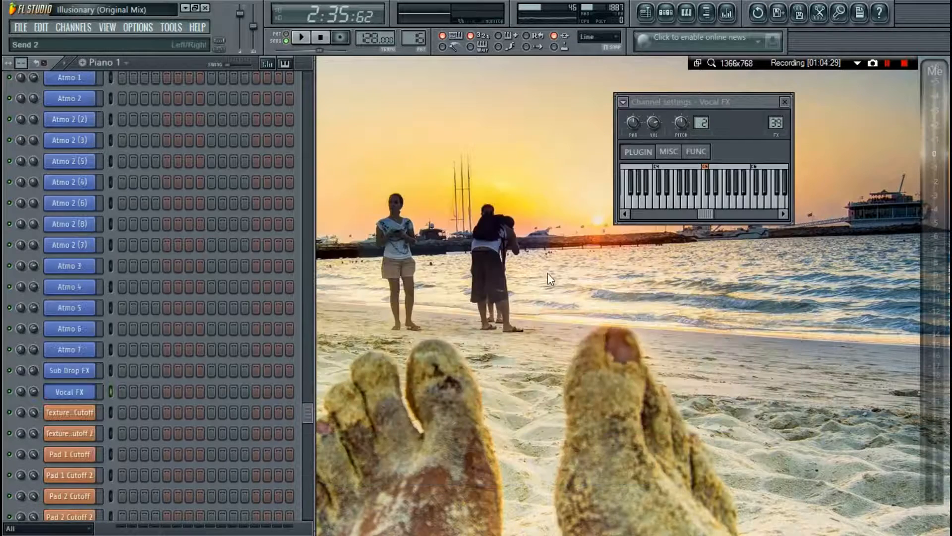
# Close the Vocal FX channel settings, return to the first channels in the list, and switch from the step sequencer to the playlist.
pyautogui.click(784, 102)
pyautogui.scroll(10, 165, 337)
pyautogui.scroll(4, 165, 336)
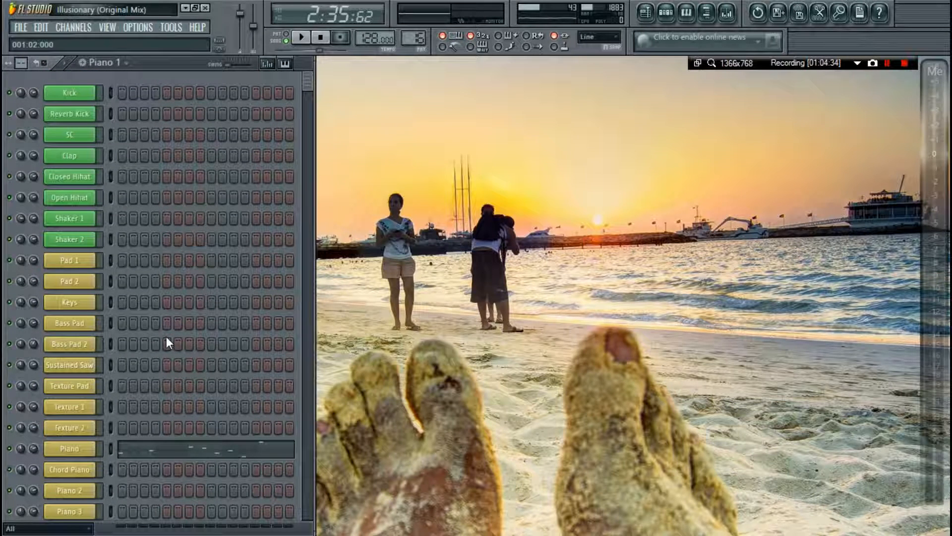
pyautogui.press('F6')
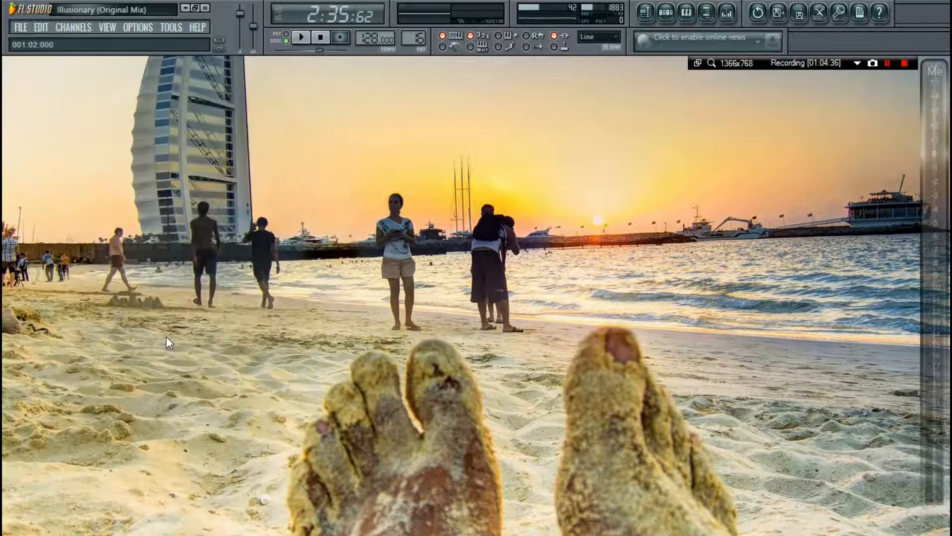
pyautogui.press('F5')
# End the solo on the FX 5 track so that all playlist tracks are unmuted.
pyautogui.scroll(-4, 508, 94)
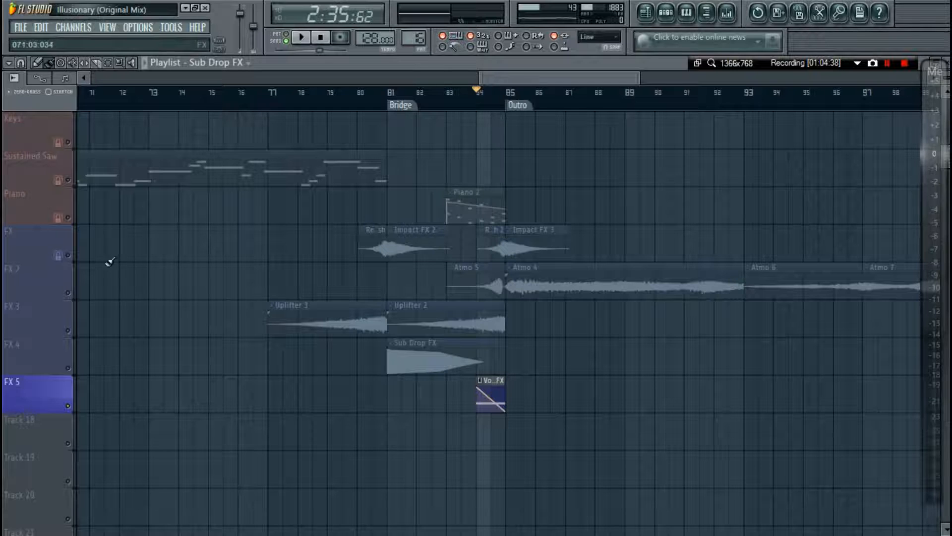
pyautogui.click(69, 258)
pyautogui.rightClick(69, 259)
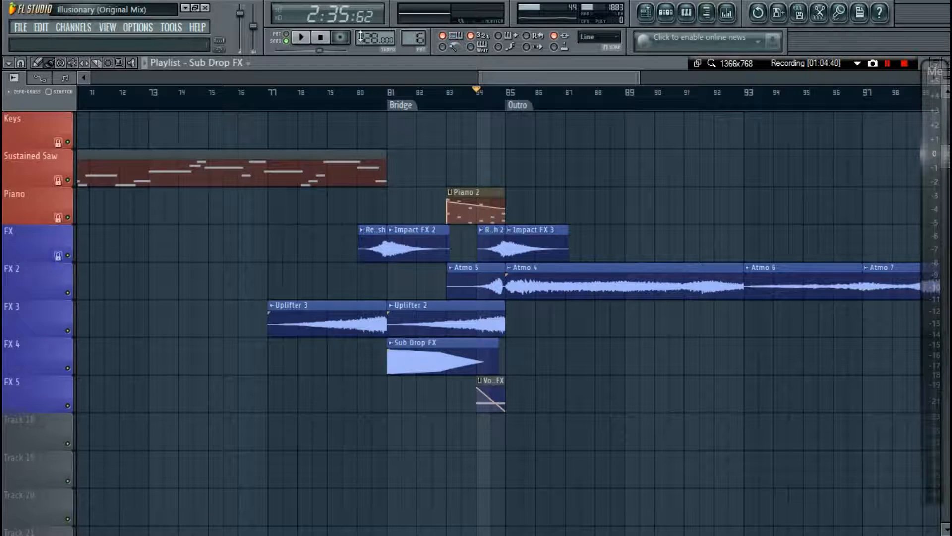
# Review the whole arrangement from Intro to Outro, check the project info and total working time, and close the settings.
pyautogui.scroll(-3, 364, 105)
pyautogui.scroll(-2, 364, 106)
pyautogui.scroll(5, 363, 247)
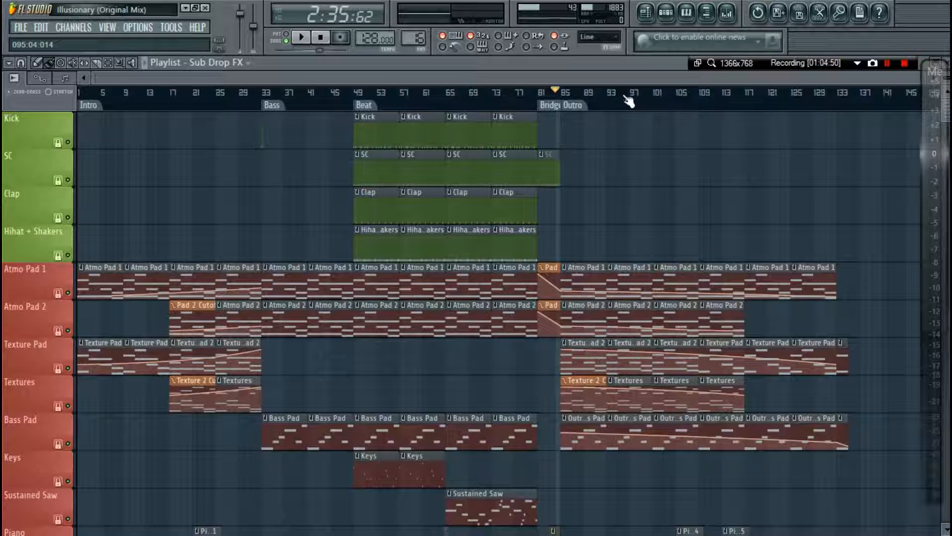
pyautogui.press('F11')
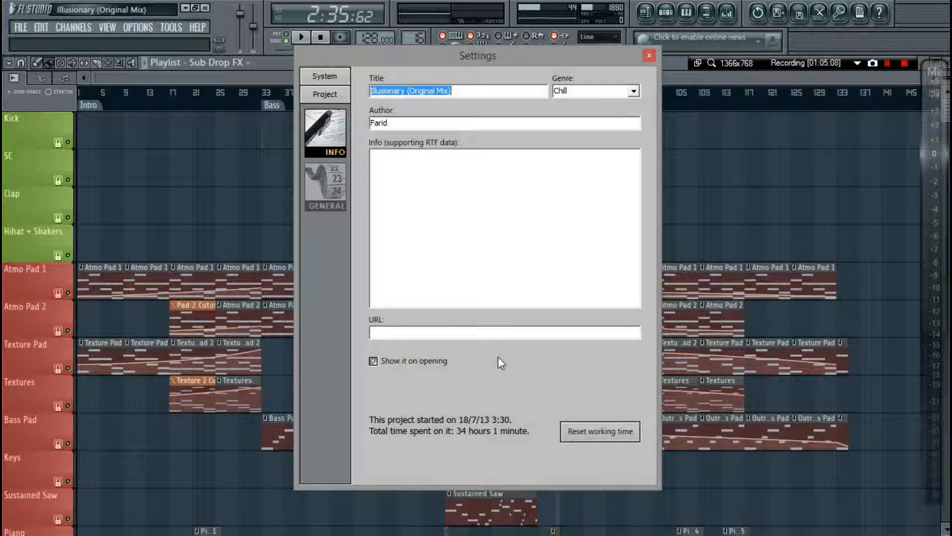
pyautogui.click(649, 56)
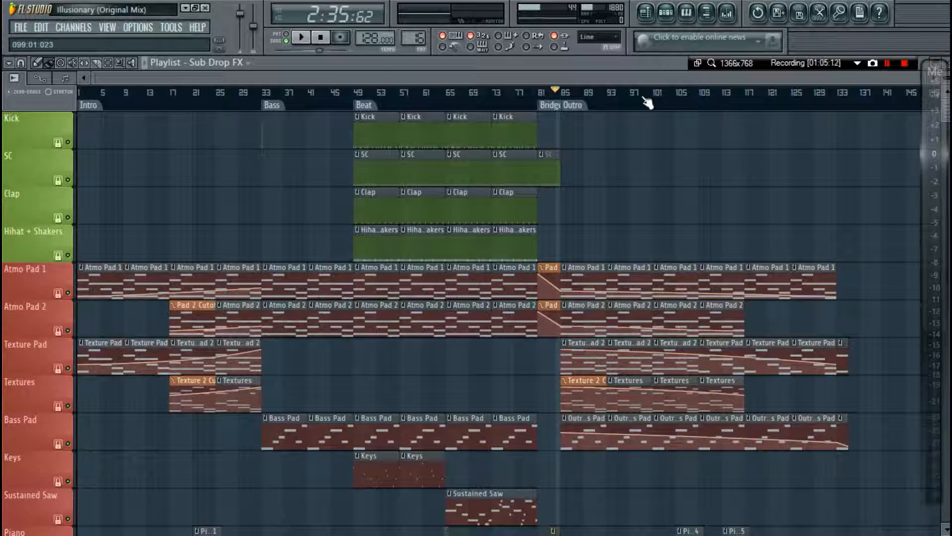